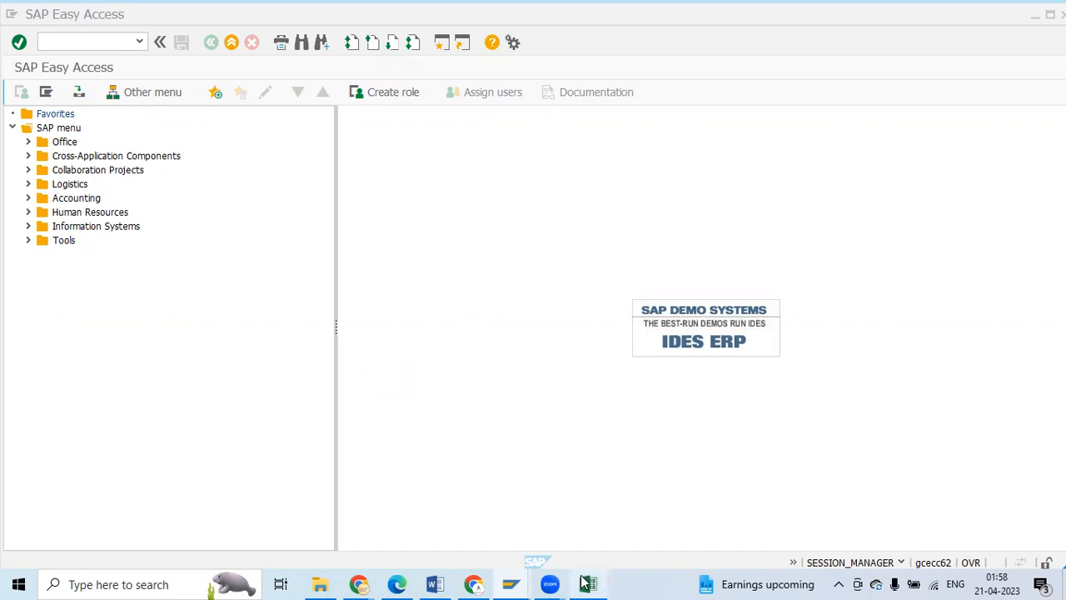
# Step: Switch to the SAP SD Lecture Notes workbook in Excel and review the entries of the Data block on the Configurations sheet
pyautogui.moveTo(500, 580)
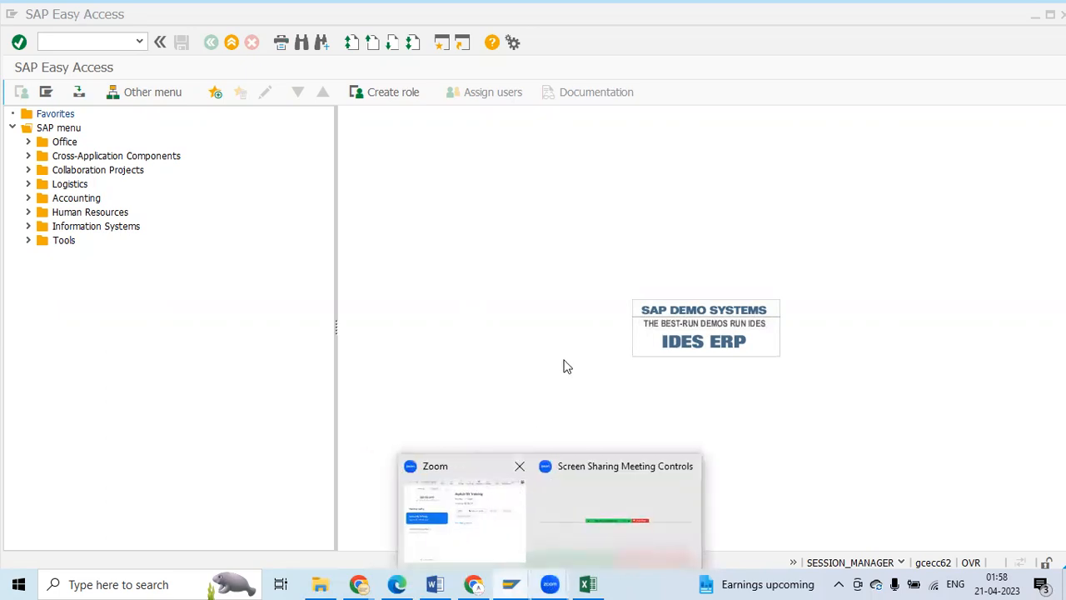
pyautogui.click(460, 274)
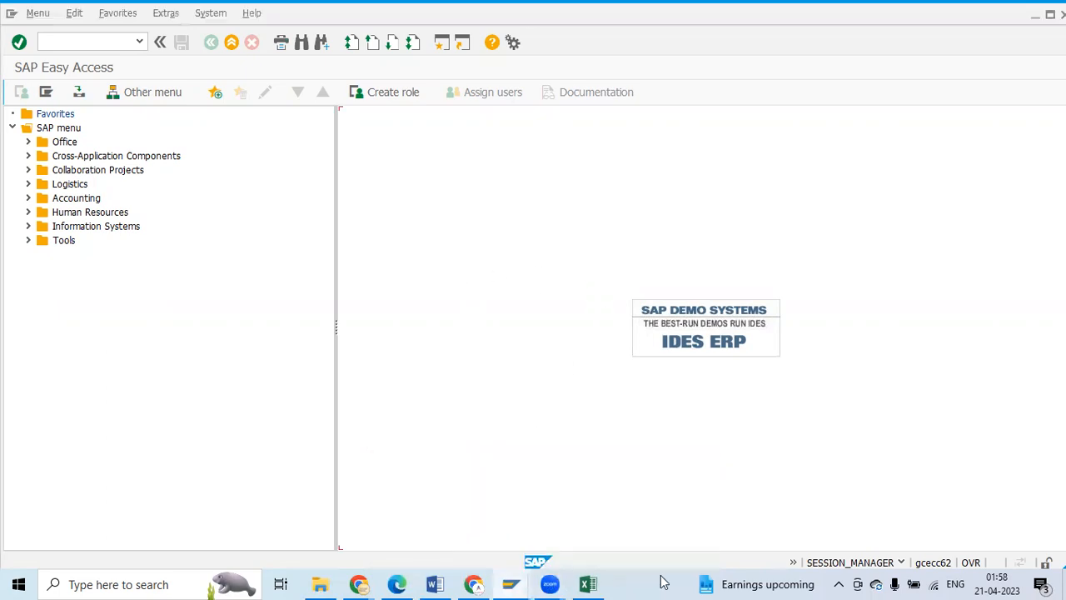
pyautogui.moveTo(593, 584)
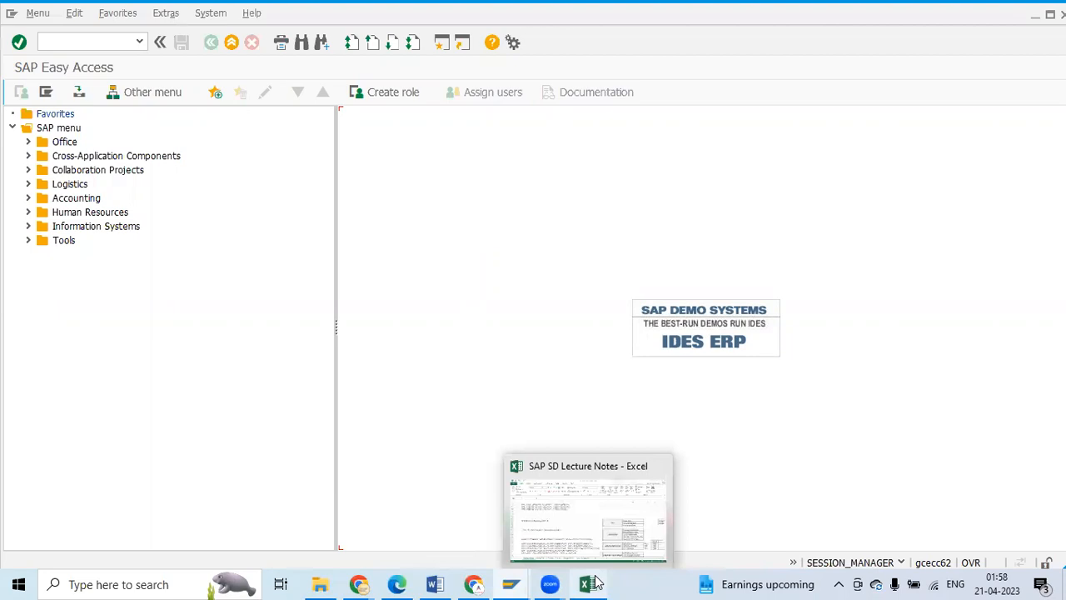
pyautogui.click(594, 582)
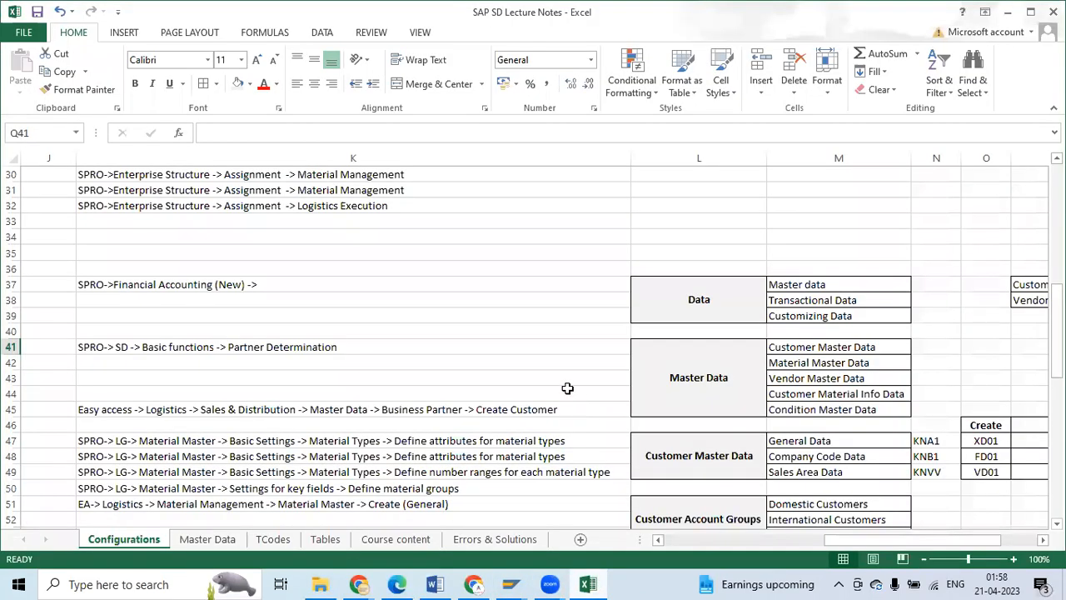
pyautogui.click(815, 304)
pyautogui.click(1042, 540)
pyautogui.click(643, 291)
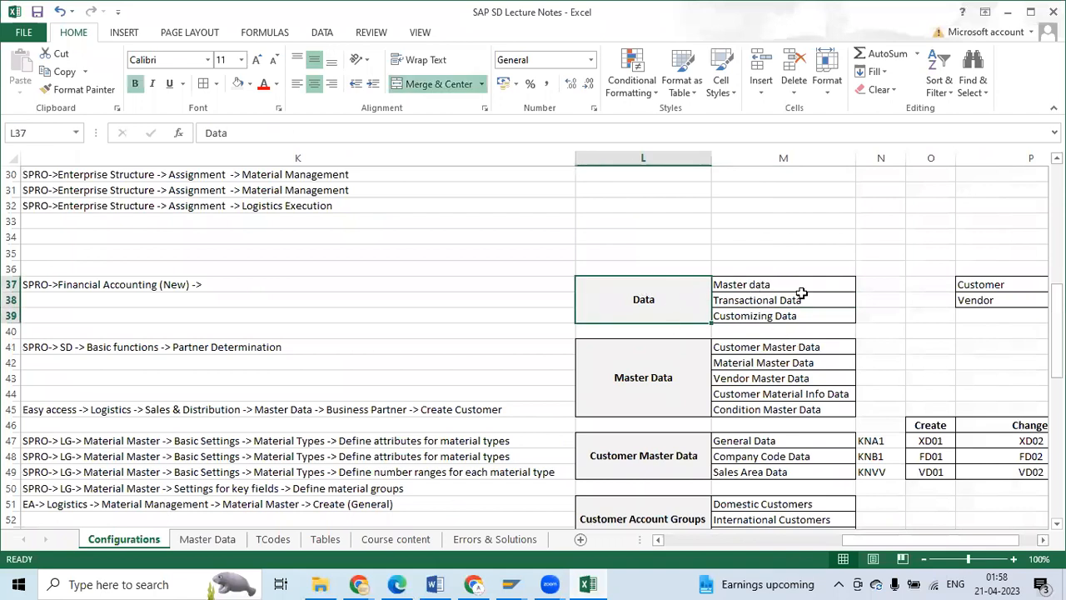
pyautogui.click(1042, 540)
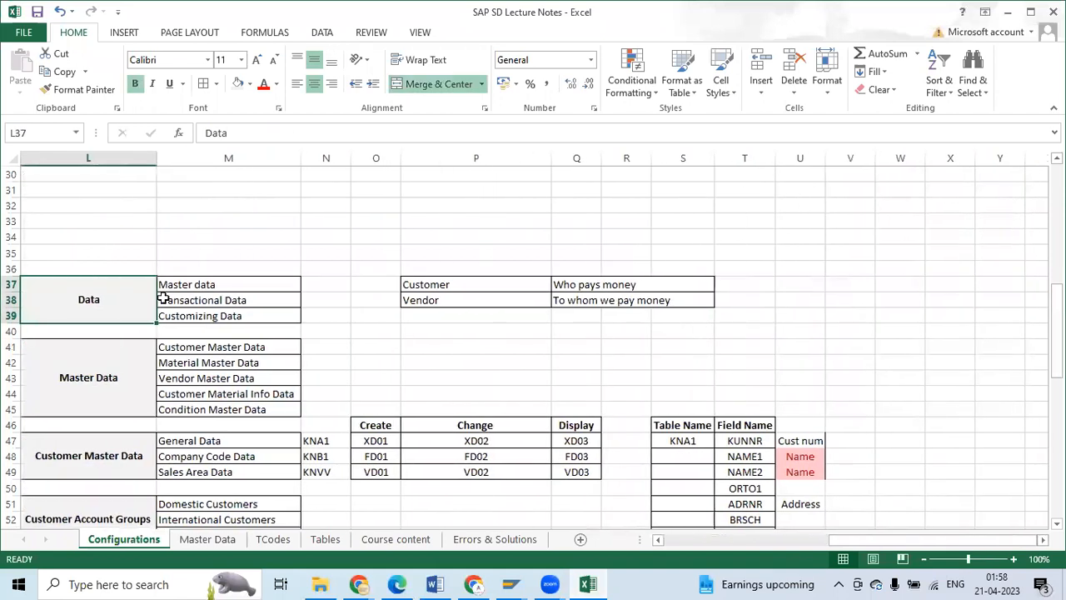
pyautogui.click(170, 288)
pyautogui.click(174, 299)
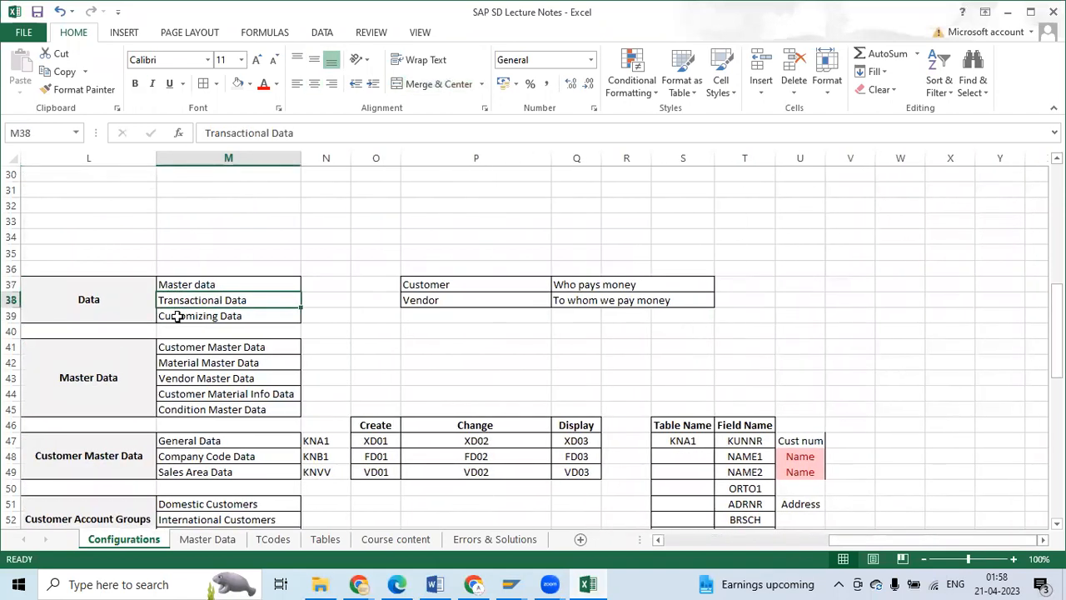
pyautogui.click(178, 316)
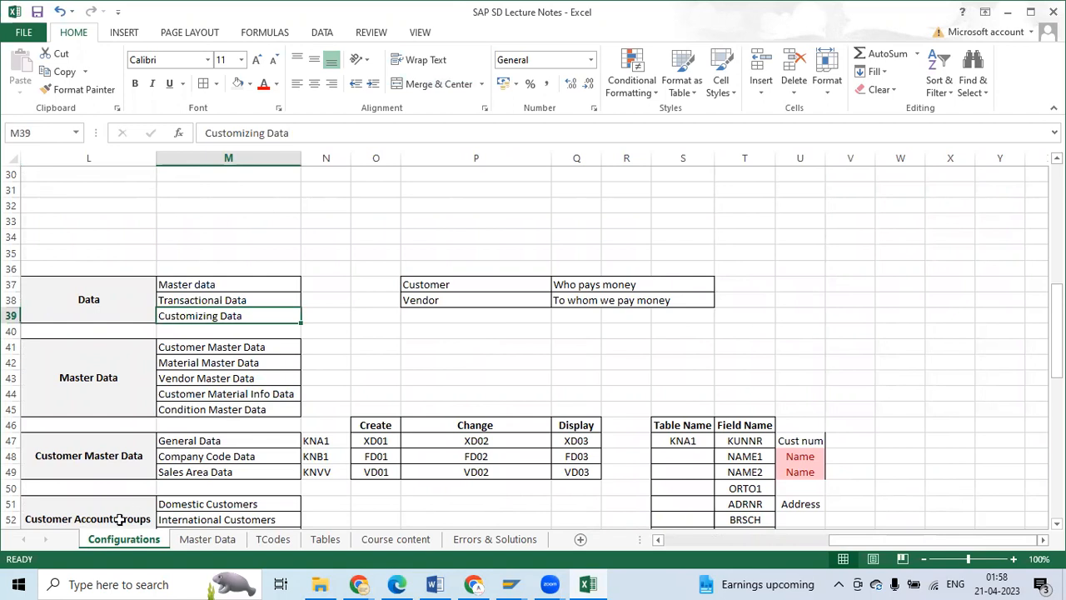
# Step: Review the Master Data block and the general, company code and sales area rows of the Customer Master Data block
pyautogui.click(100, 388)
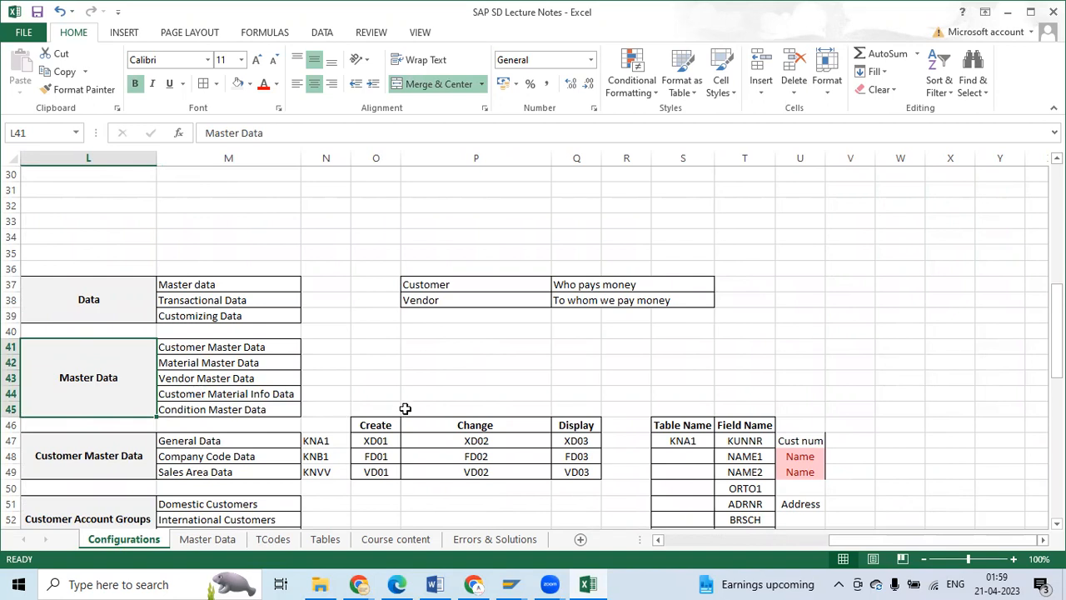
pyautogui.click(178, 349)
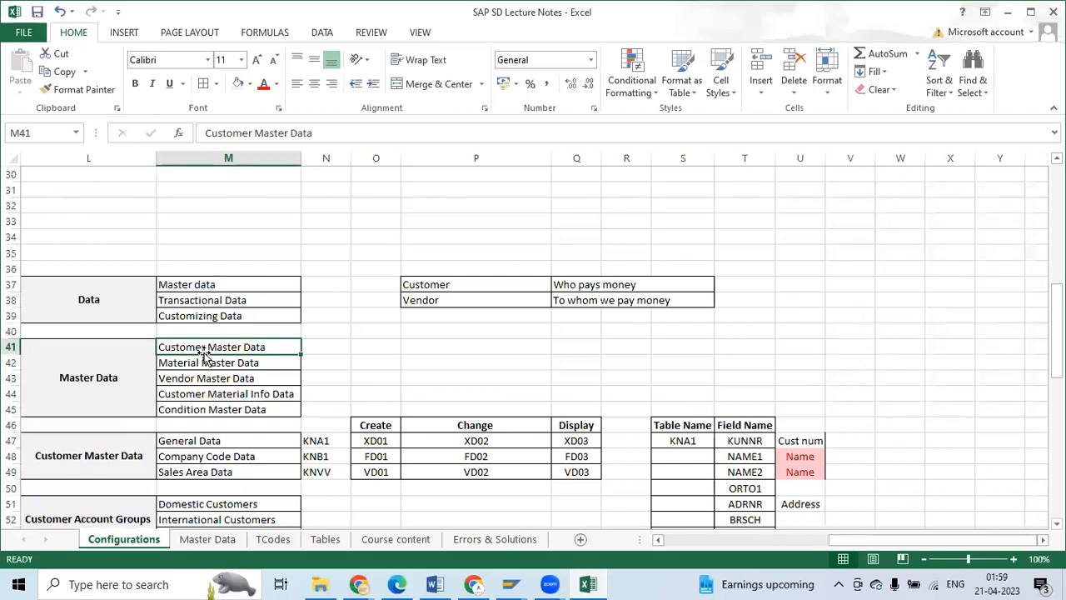
pyautogui.click(213, 394)
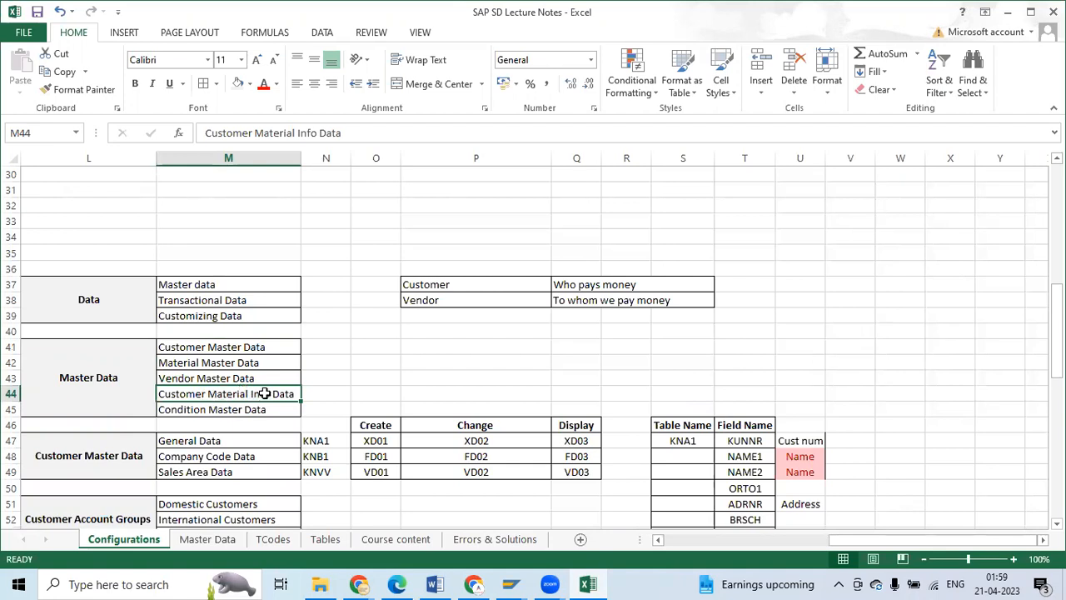
pyautogui.click(304, 395)
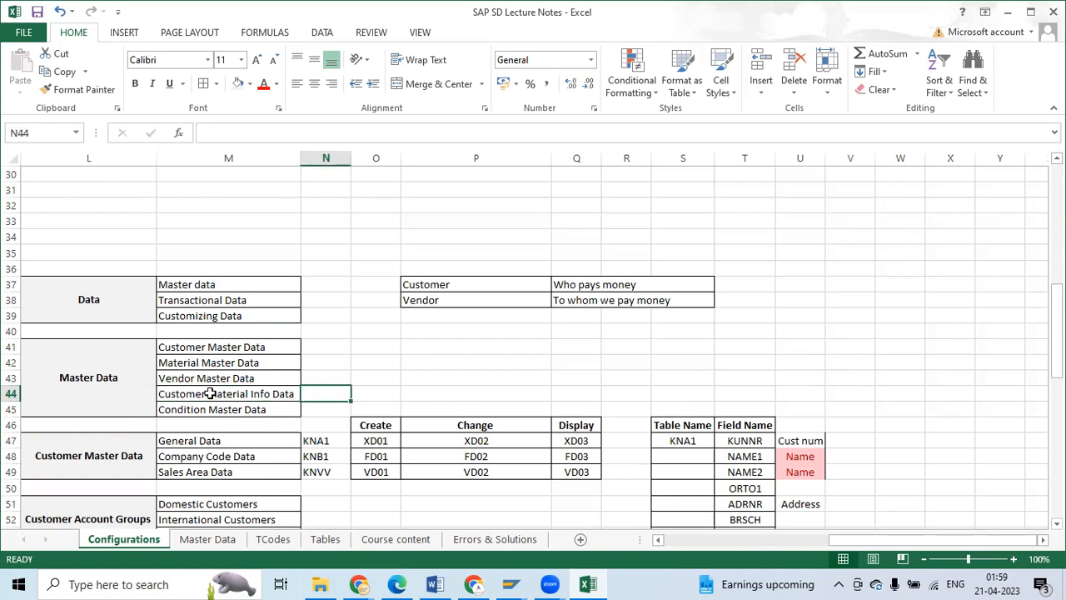
pyautogui.moveTo(433, 583)
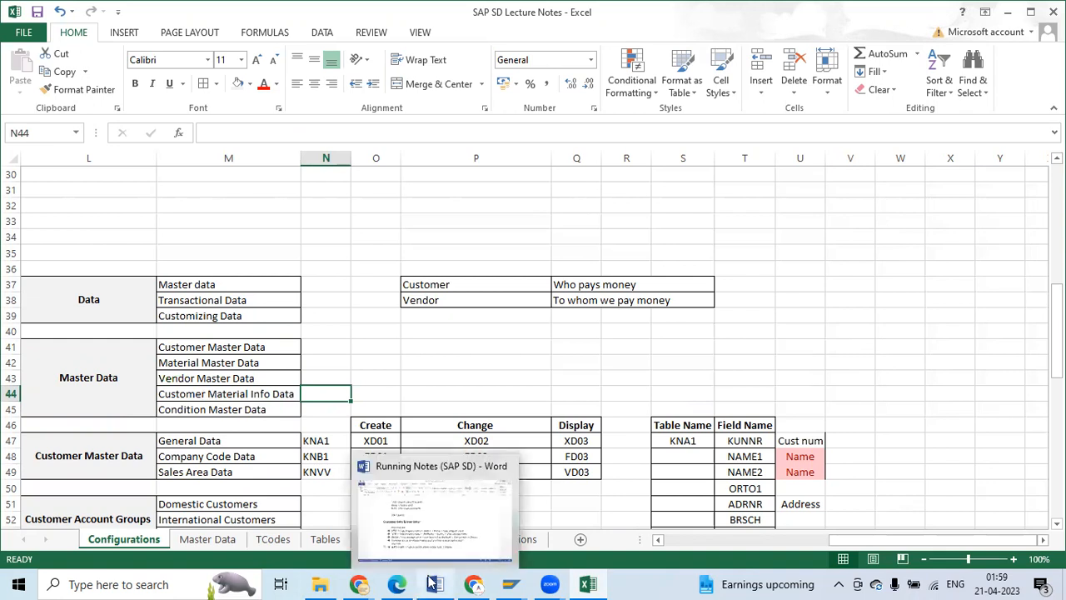
pyautogui.click(212, 408)
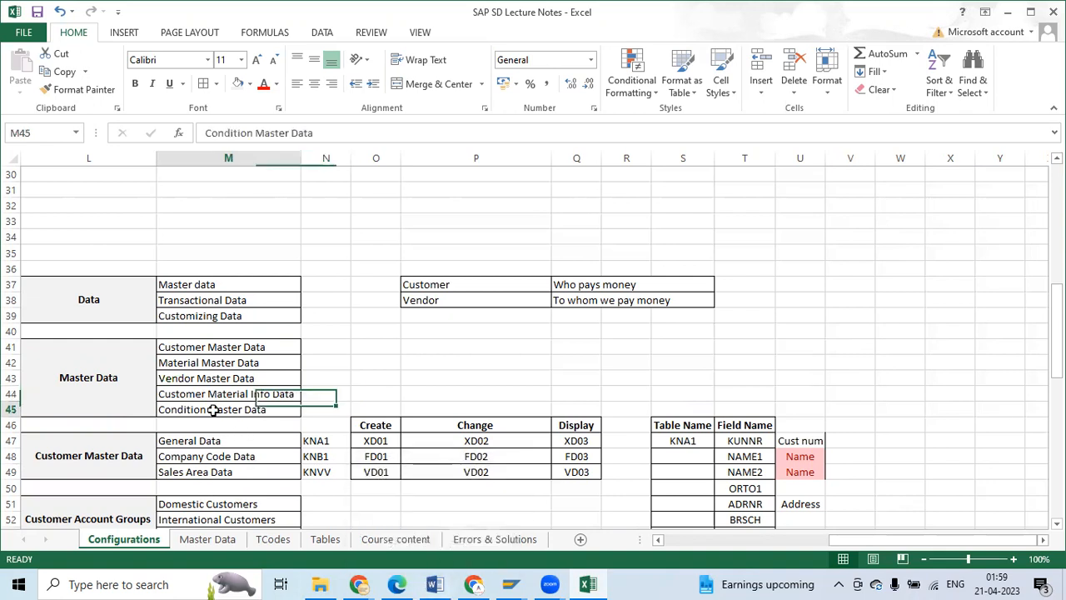
pyautogui.click(96, 465)
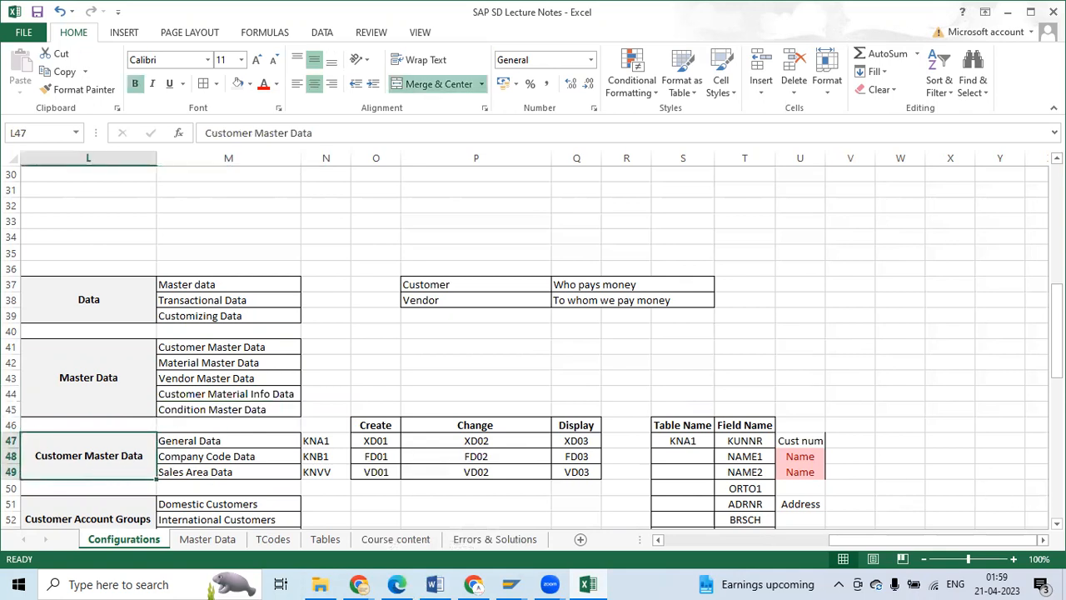
pyautogui.scroll(-2, 533, 347)
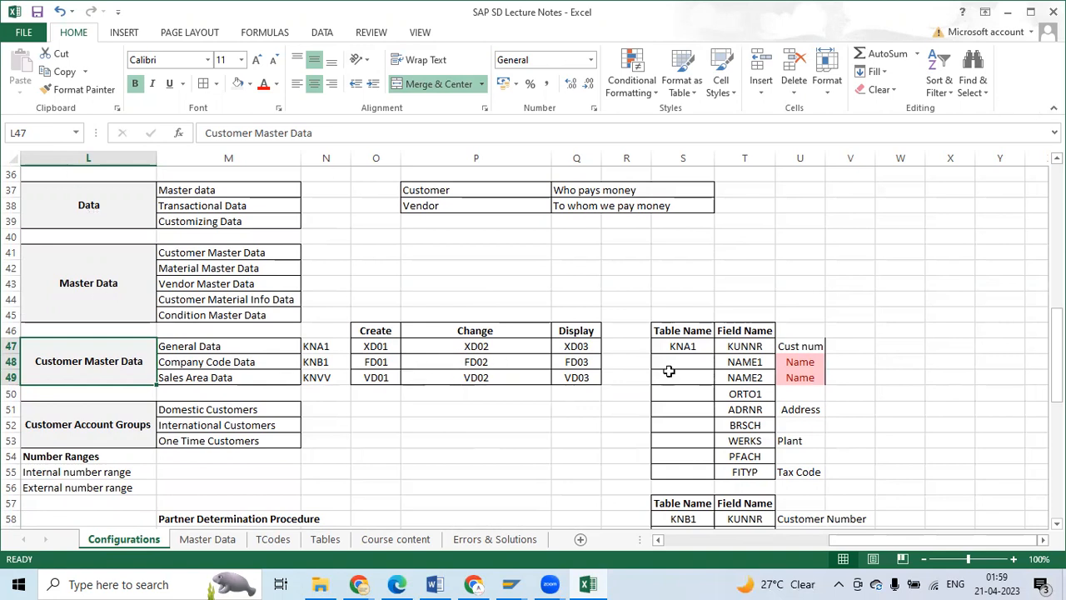
pyautogui.click(202, 377)
pyautogui.click(204, 362)
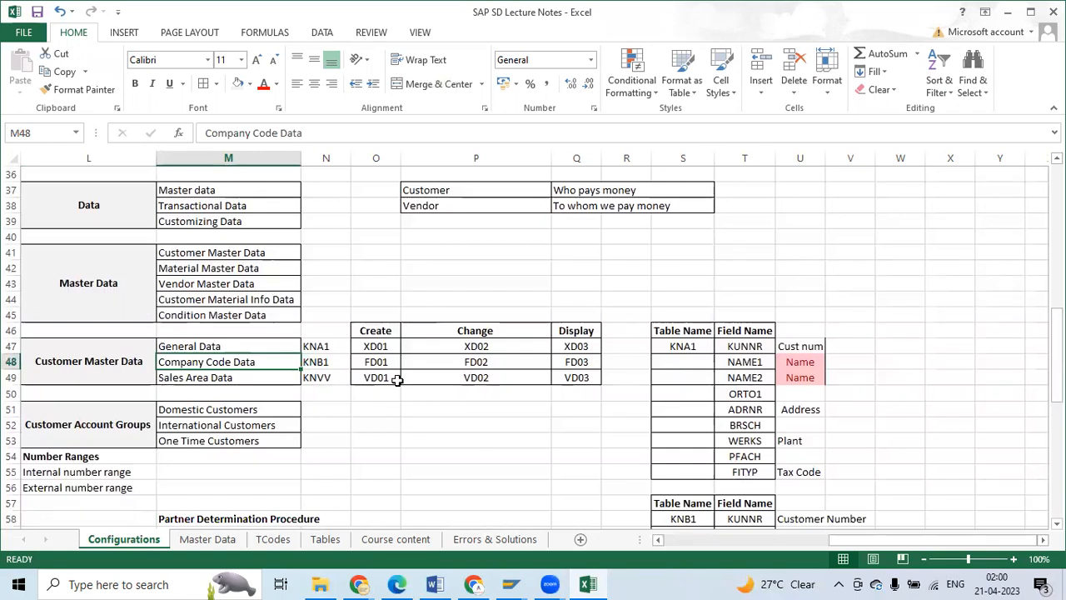
pyautogui.click(198, 376)
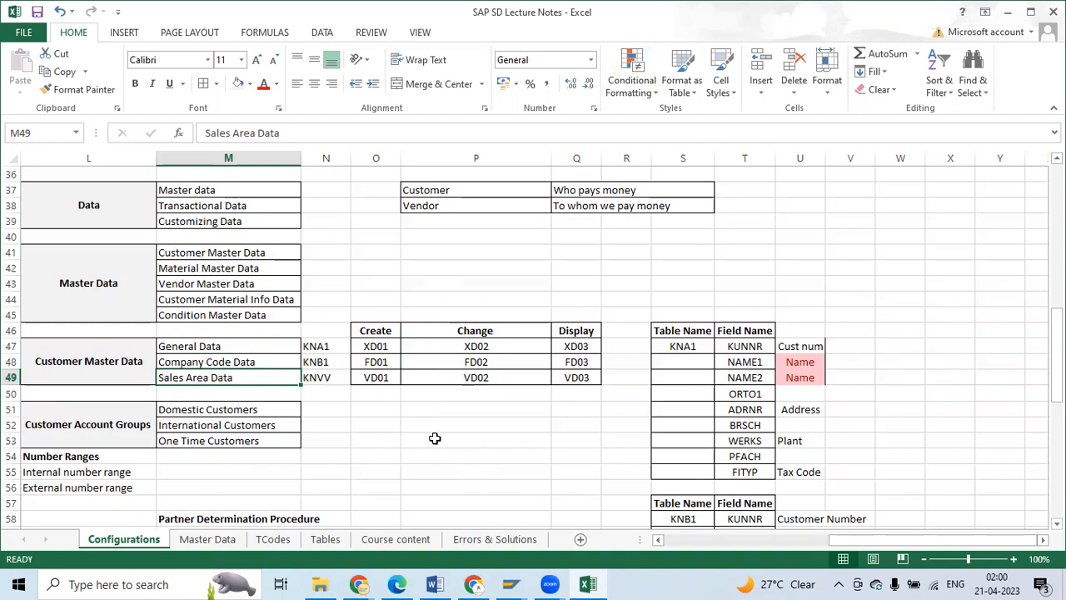
# Step: Review the Number Ranges notes and the partner functions under Partner Determination Procedure
pyautogui.moveTo(914, 542); pyautogui.dragTo(961, 543)
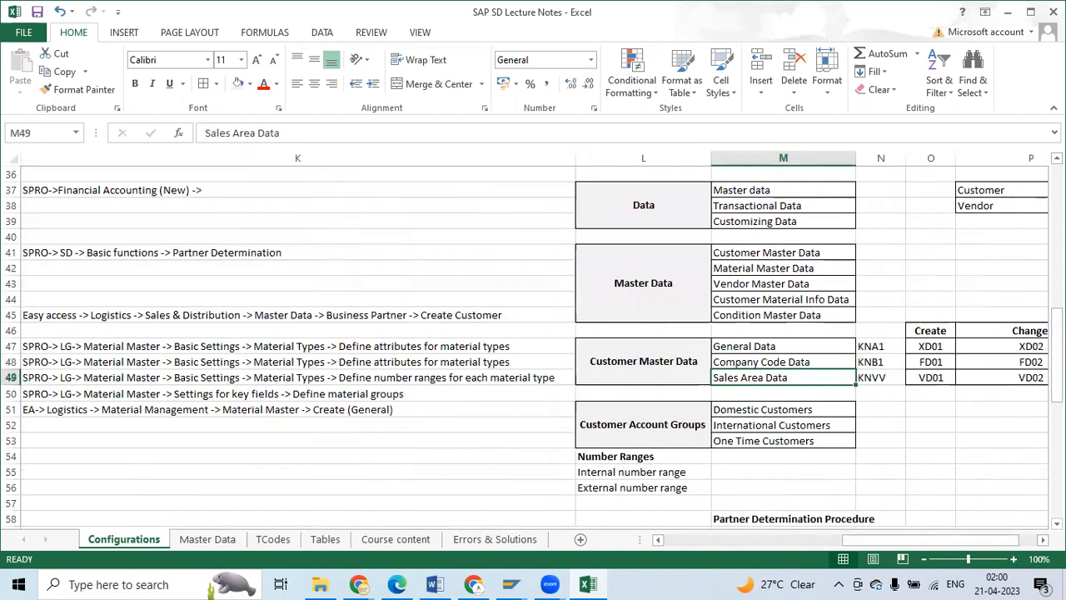
pyautogui.scroll(-2, 345, 414)
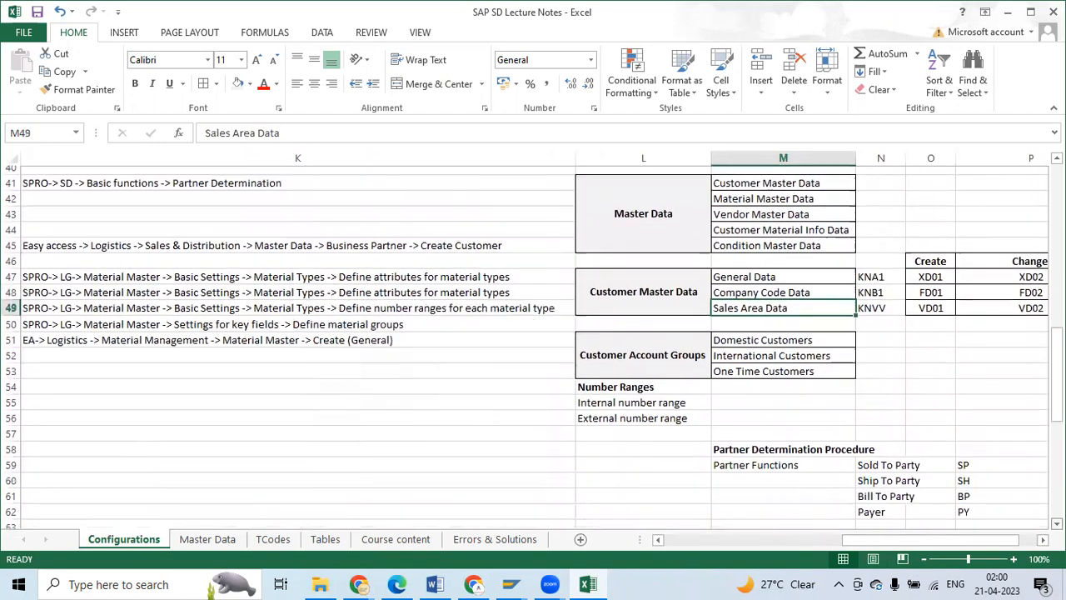
pyautogui.moveTo(606, 379); pyautogui.dragTo(594, 408)
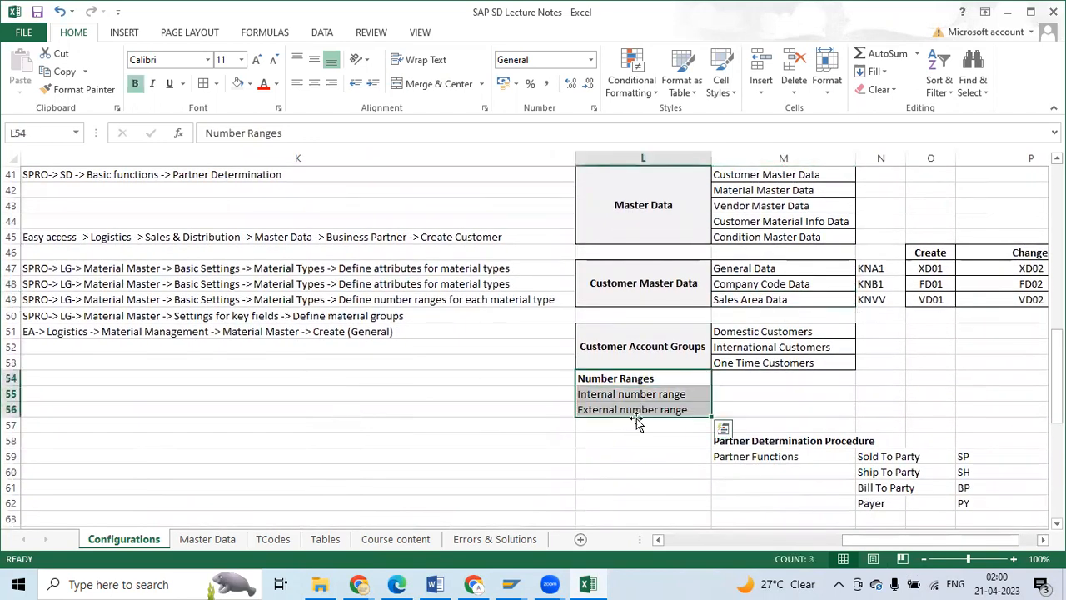
pyautogui.click(773, 407)
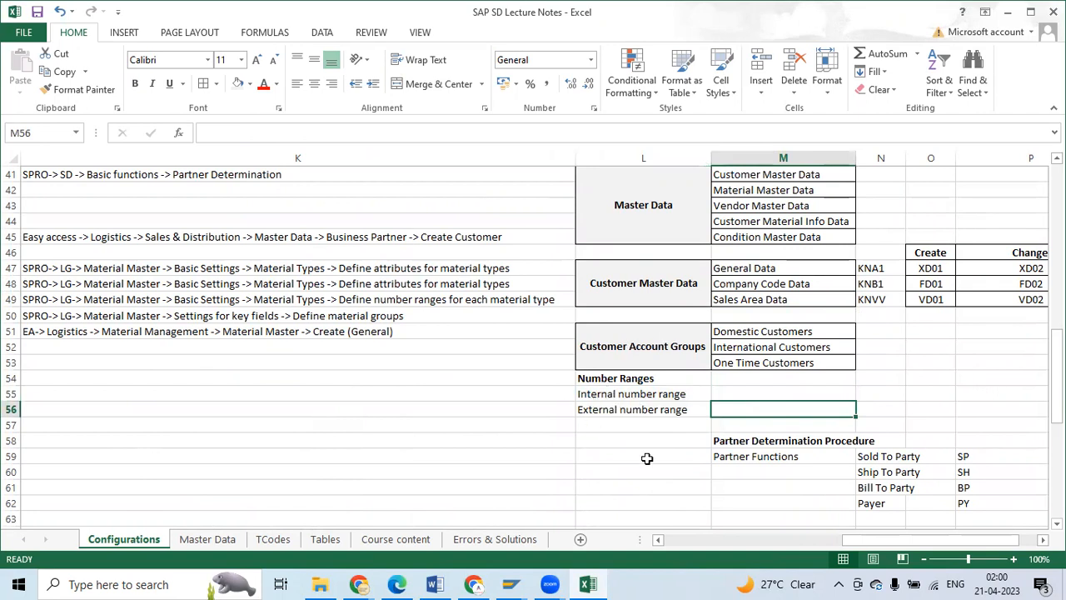
pyautogui.hscroll(3, 908, 546)
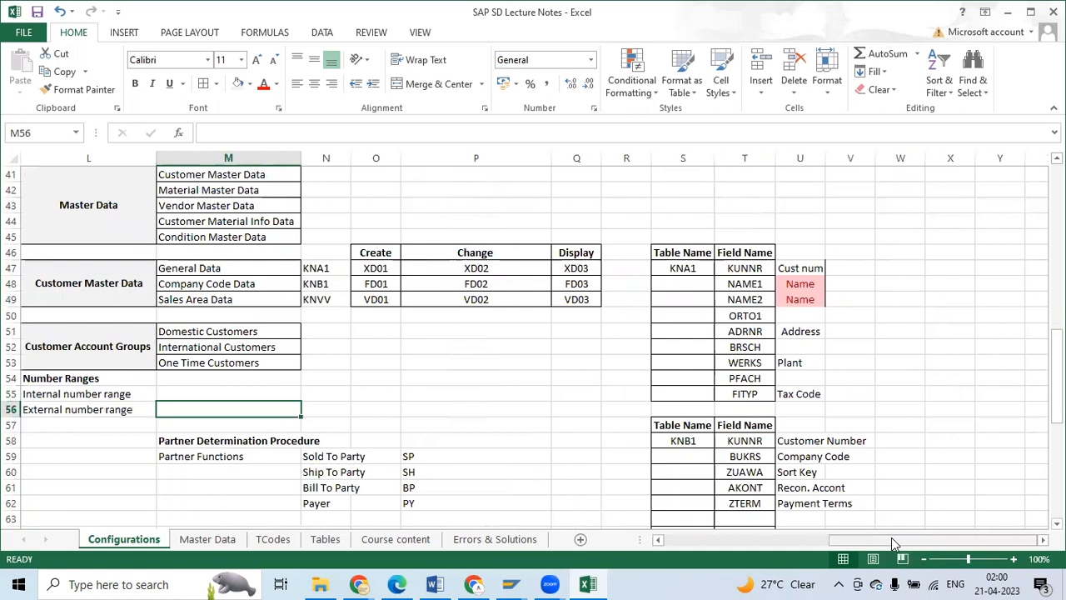
pyautogui.moveTo(200, 443); pyautogui.dragTo(286, 505)
pyautogui.click(403, 472)
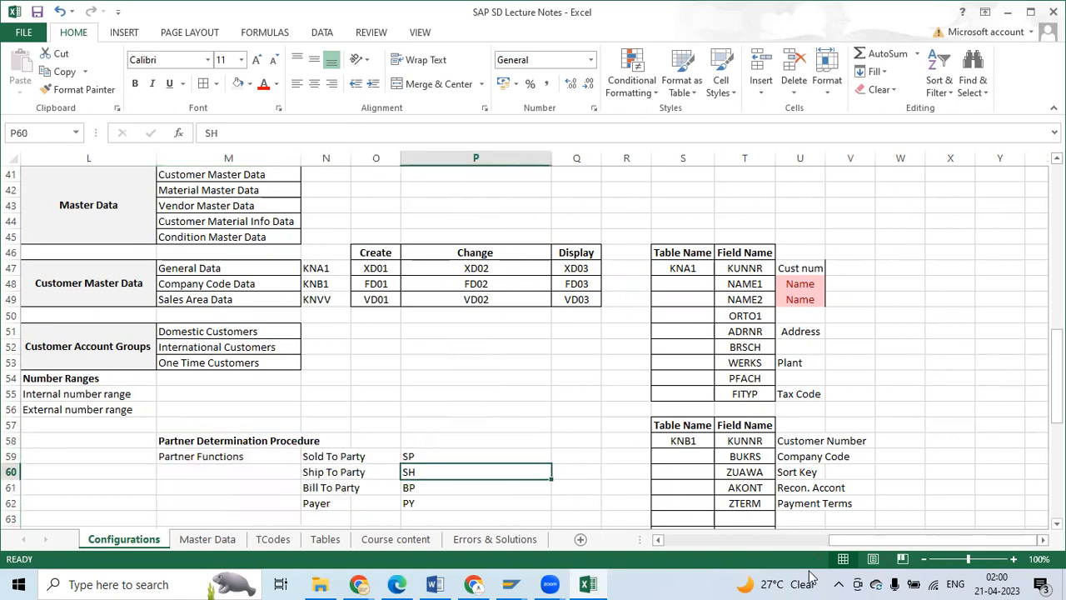
# Step: Find the Customer Master Data configuration steps and look up the SPRO path noted for Customer Account Groups
pyautogui.click(658, 540)
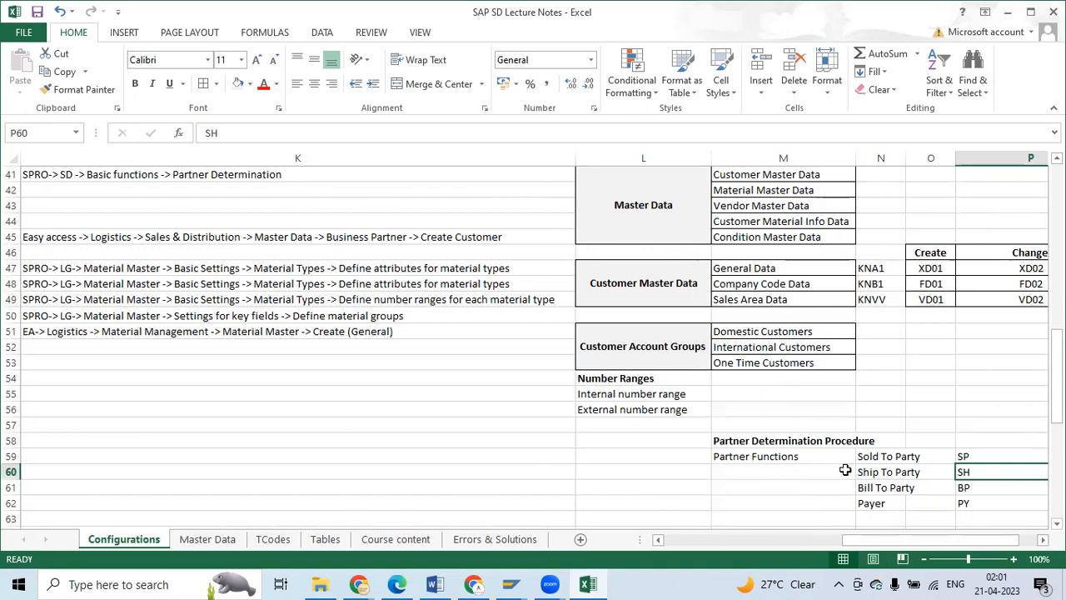
pyautogui.click(658, 540)
pyautogui.click(658, 540)
pyautogui.click(658, 539)
pyautogui.click(658, 540)
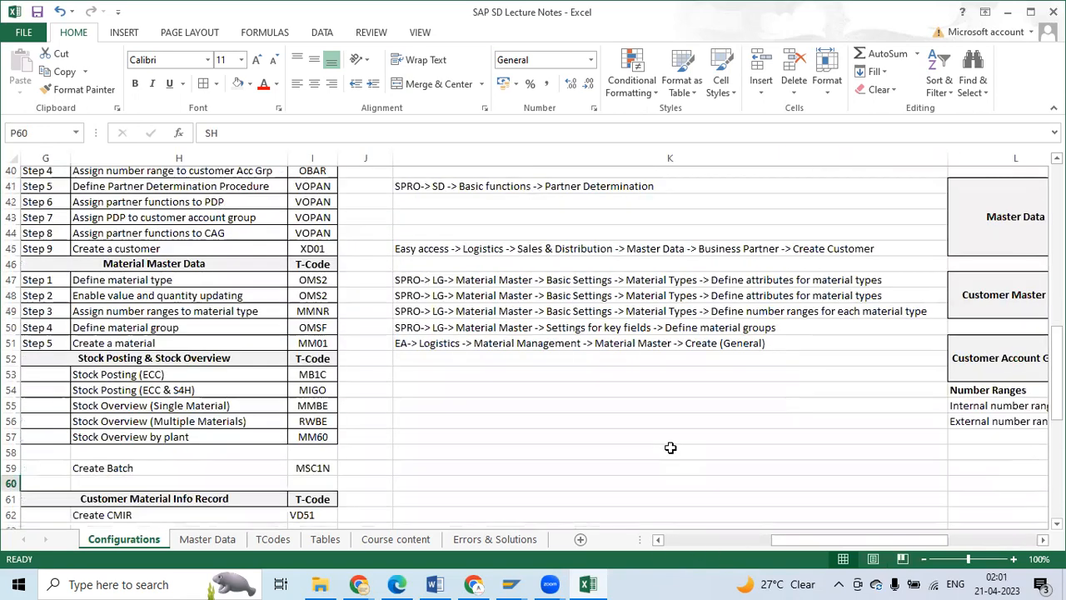
pyautogui.scroll(3, 670, 447)
pyautogui.click(657, 540)
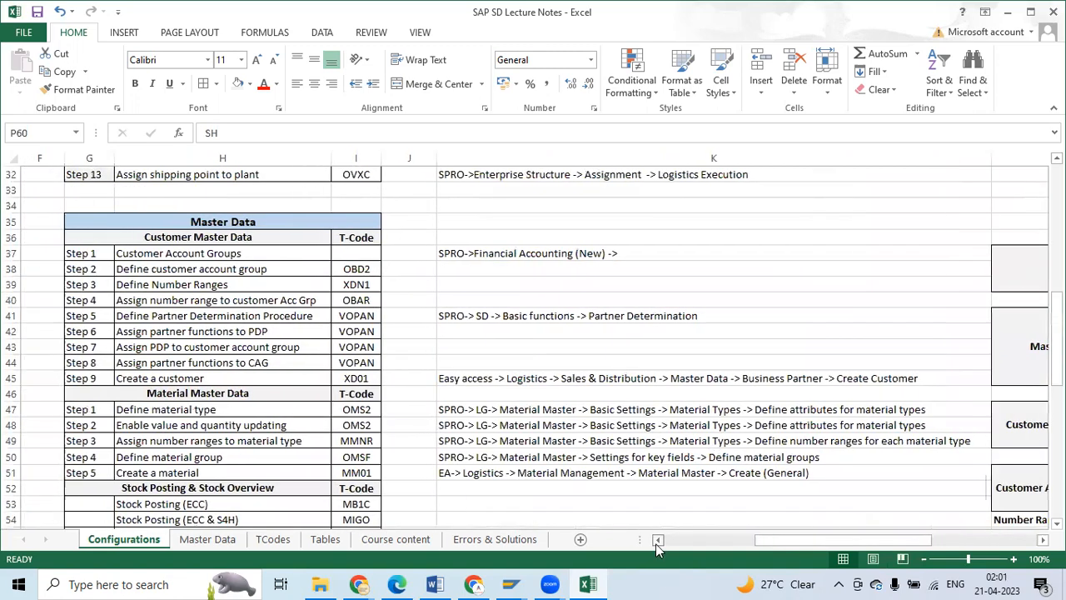
pyautogui.click(657, 540)
pyautogui.click(657, 540)
pyautogui.click(657, 539)
pyautogui.click(658, 540)
pyautogui.click(657, 540)
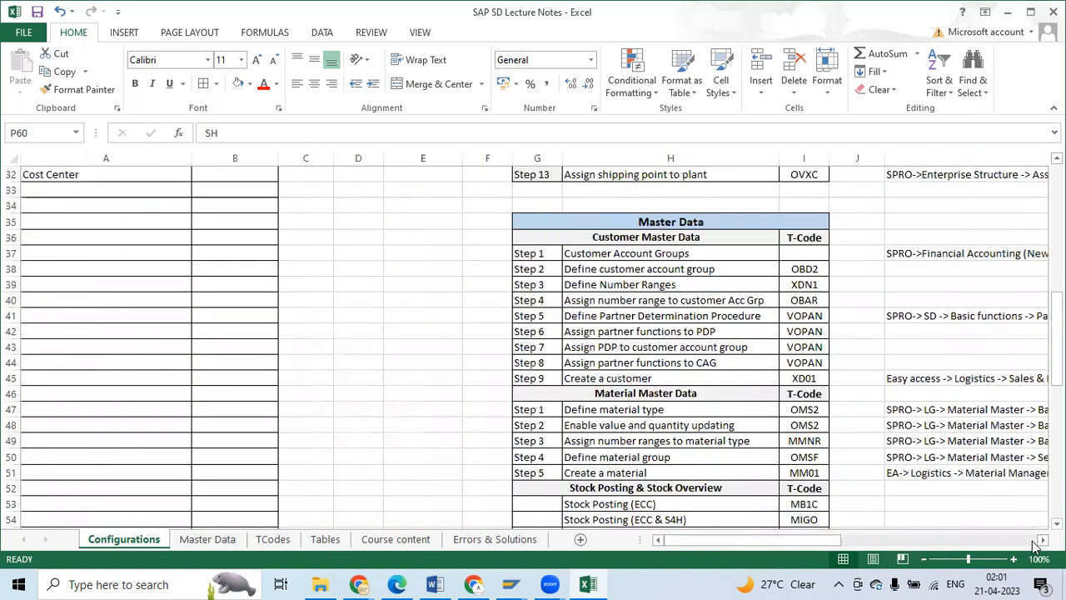
pyautogui.hscroll(2, 574, 425)
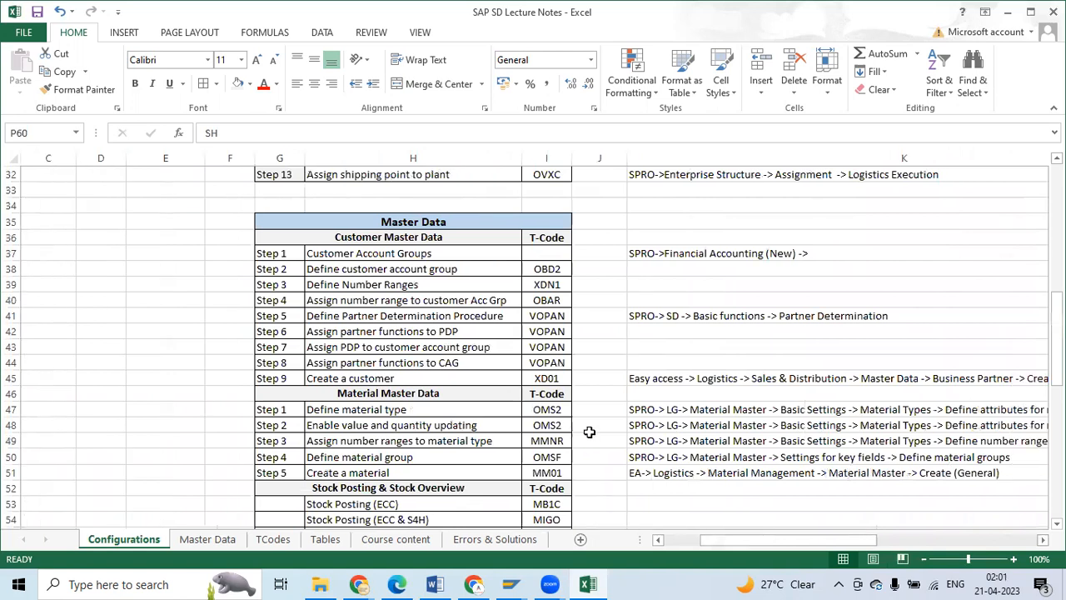
pyautogui.click(1042, 541)
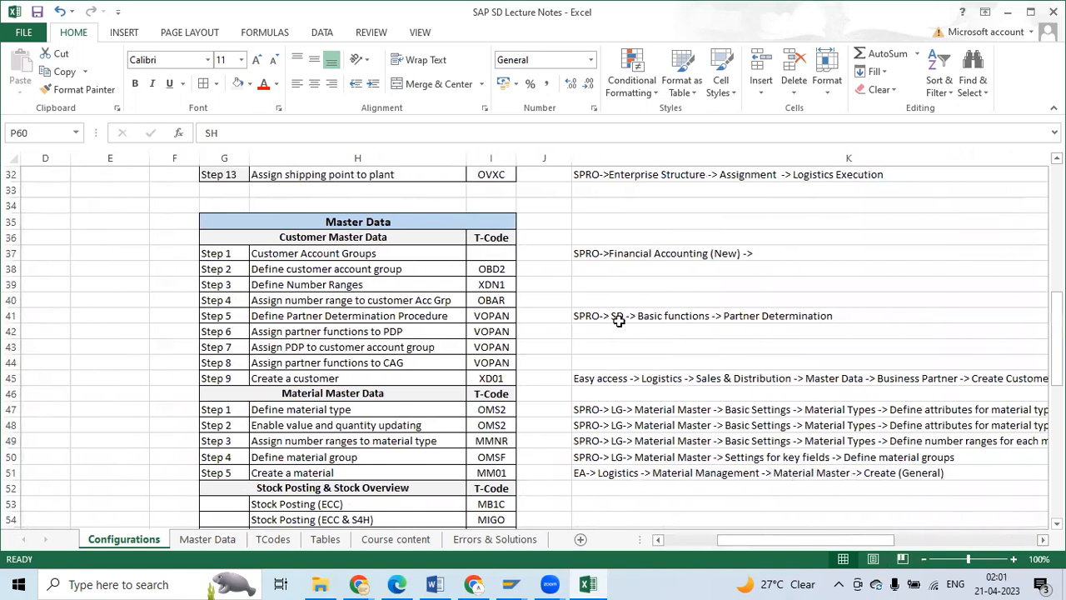
pyautogui.click(668, 255)
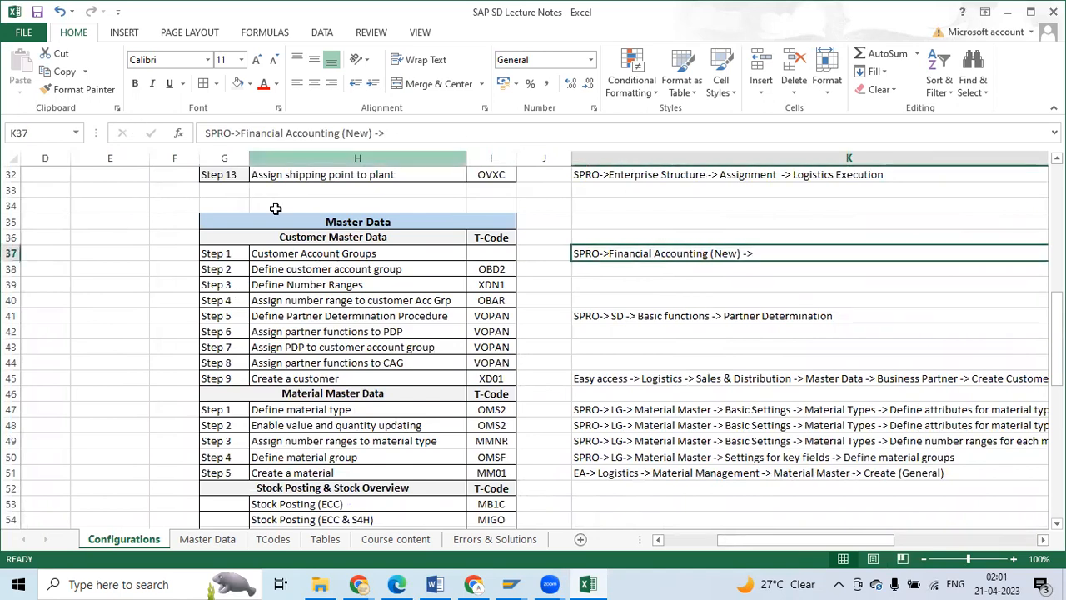
# Step: Switch to SAP, run transaction SPRO and open the SAP Reference IMG
pyautogui.click(512, 584)
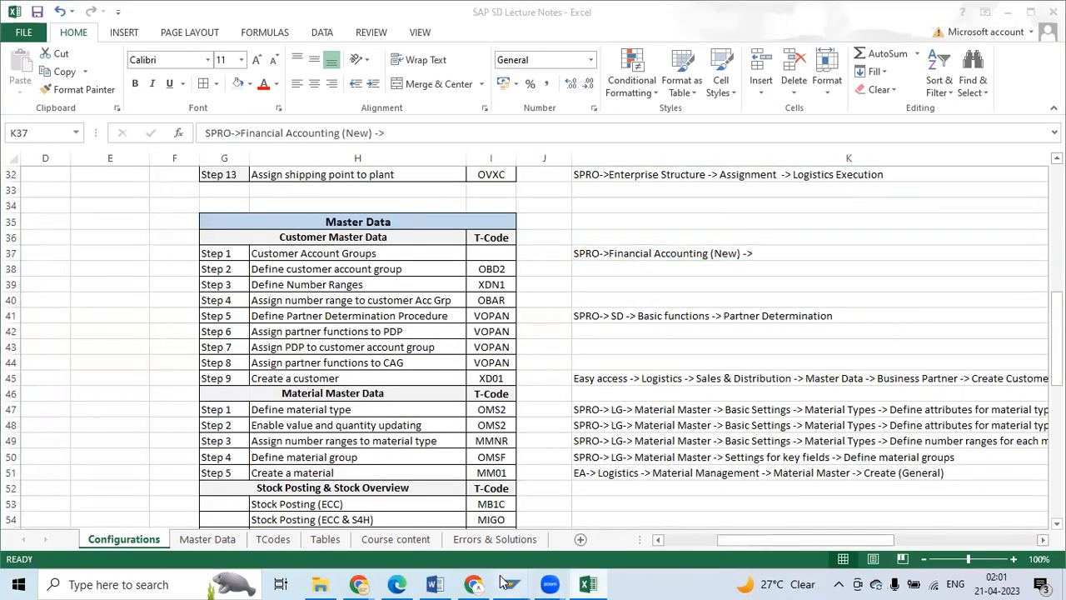
pyautogui.click(538, 526)
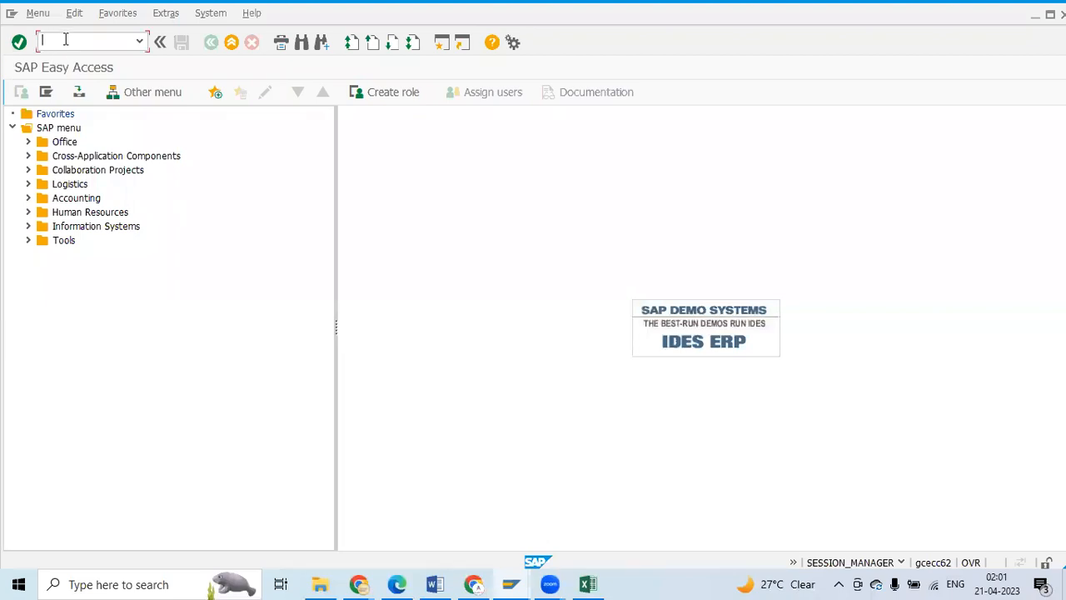
pyautogui.write('SPRO')
pyautogui.press('Return')
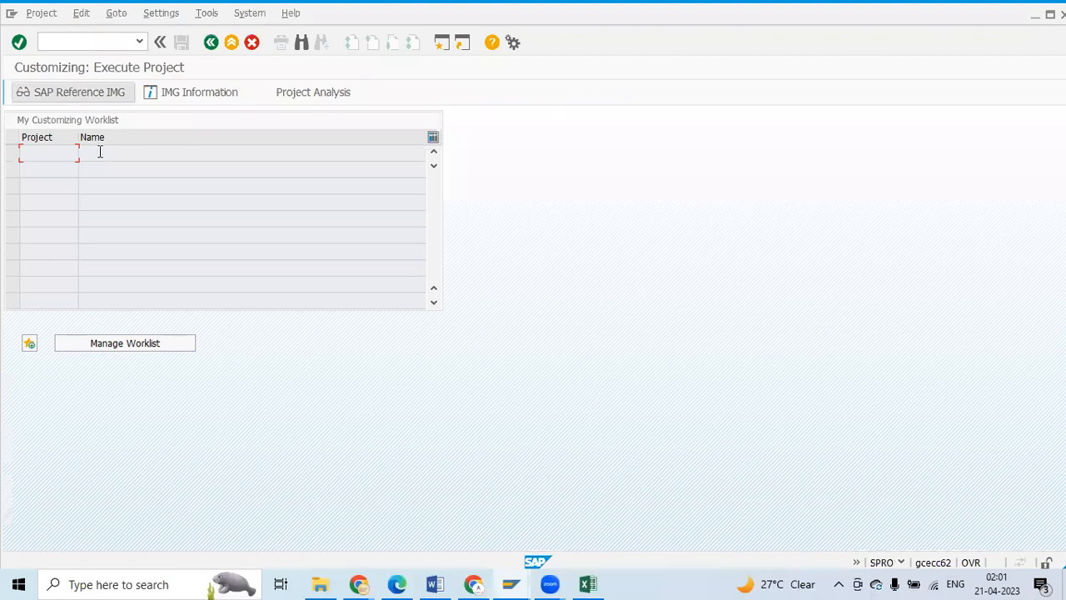
pyautogui.click(75, 90)
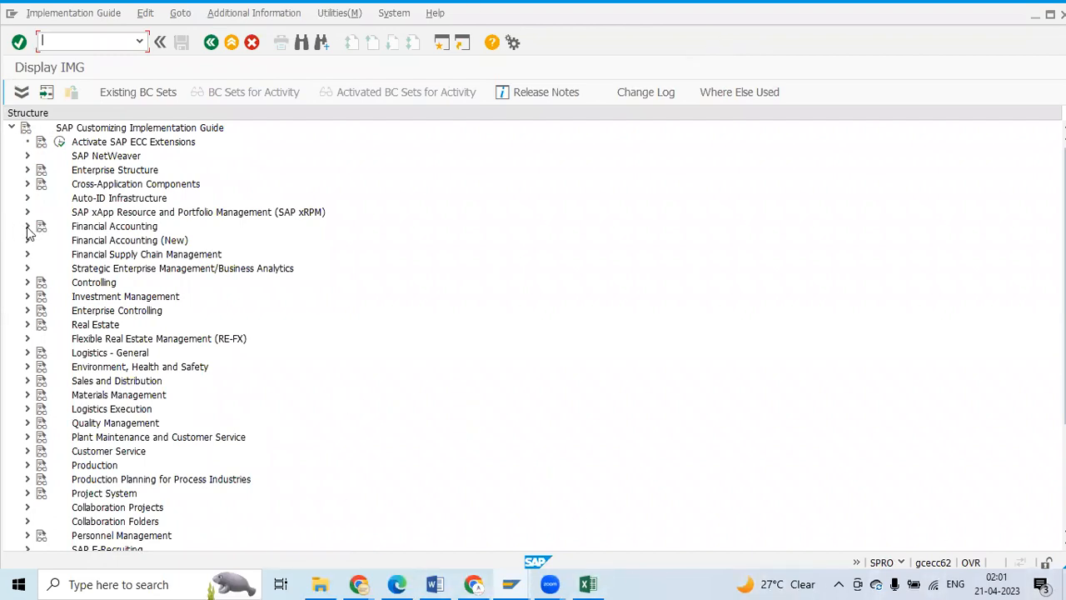
# Step: Show the attributes key as additional information beside the IMG structure
pyautogui.click(280, 14)
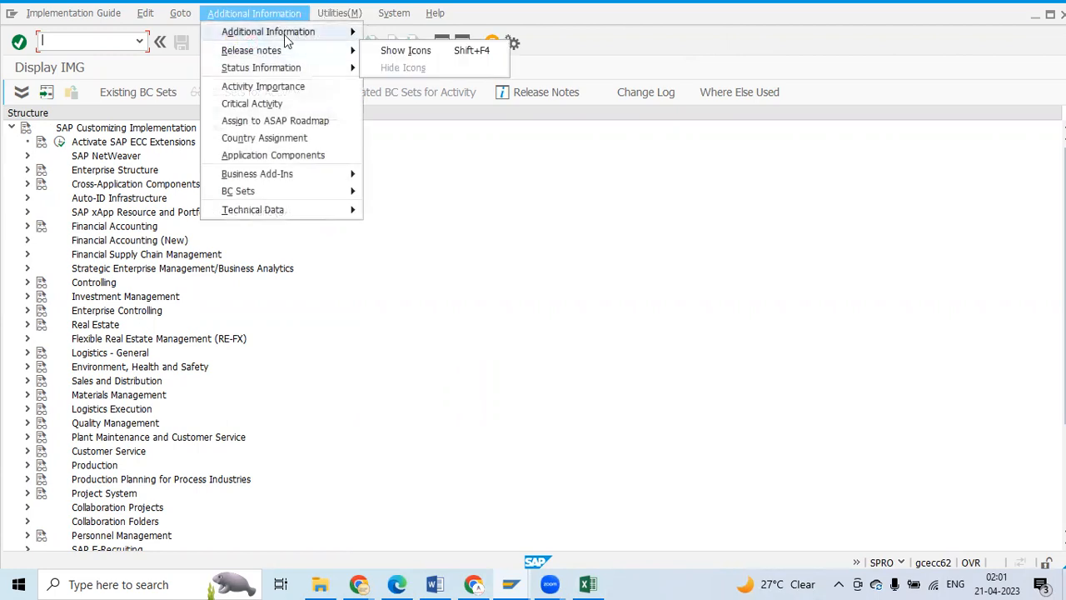
pyautogui.moveTo(340, 35)
pyautogui.moveTo(449, 49)
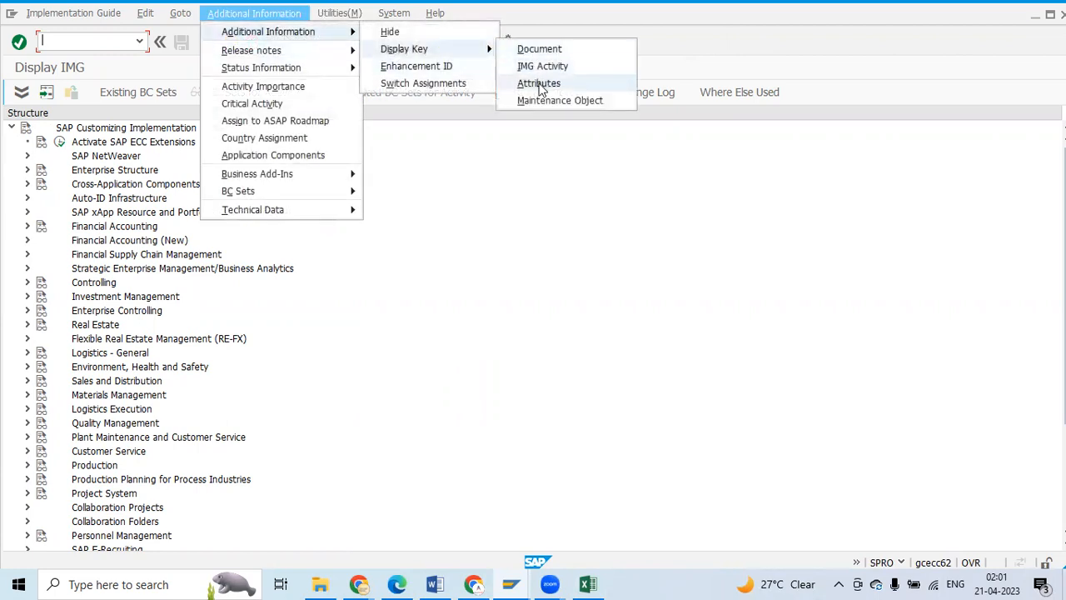
pyautogui.click(539, 83)
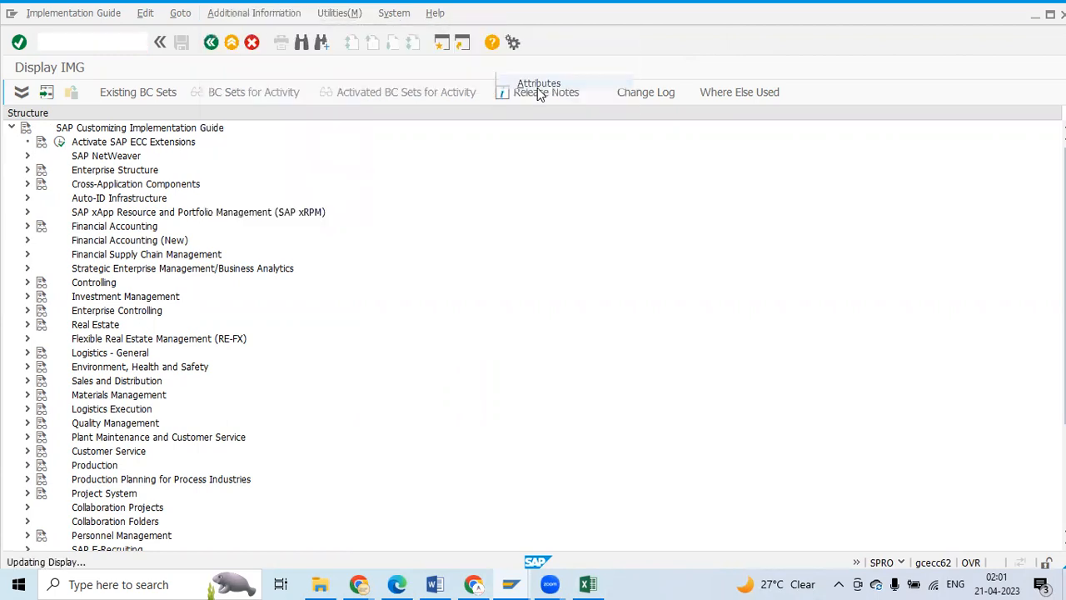
# Step: Expand Financial Accounting (New) in the IMG and compare it with the path noted for Customer Account Groups in the Excel notes
pyautogui.click(27, 227)
pyautogui.click(26, 226)
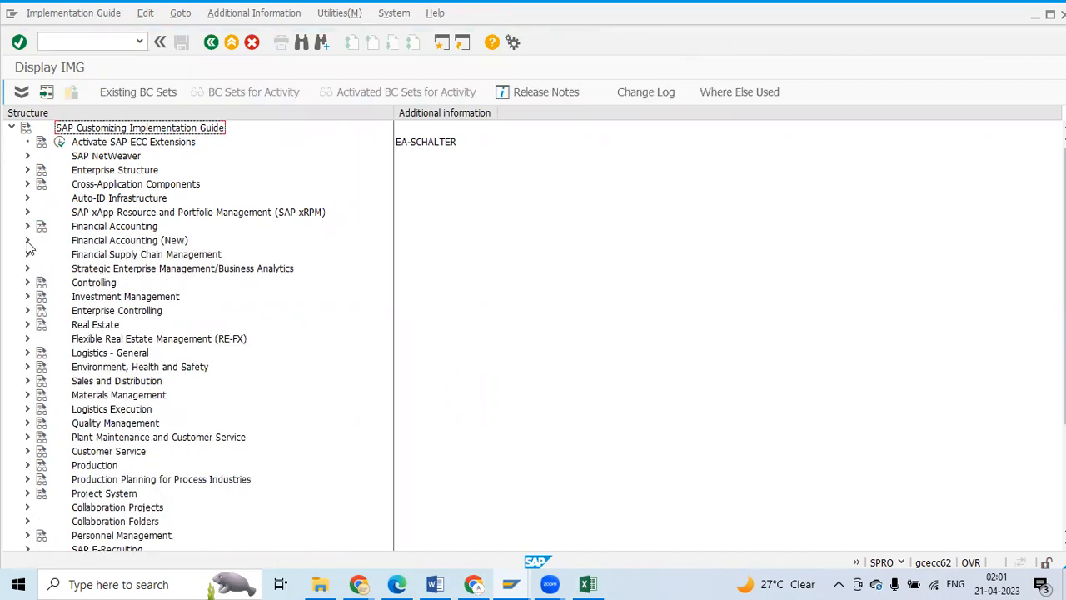
pyautogui.click(27, 241)
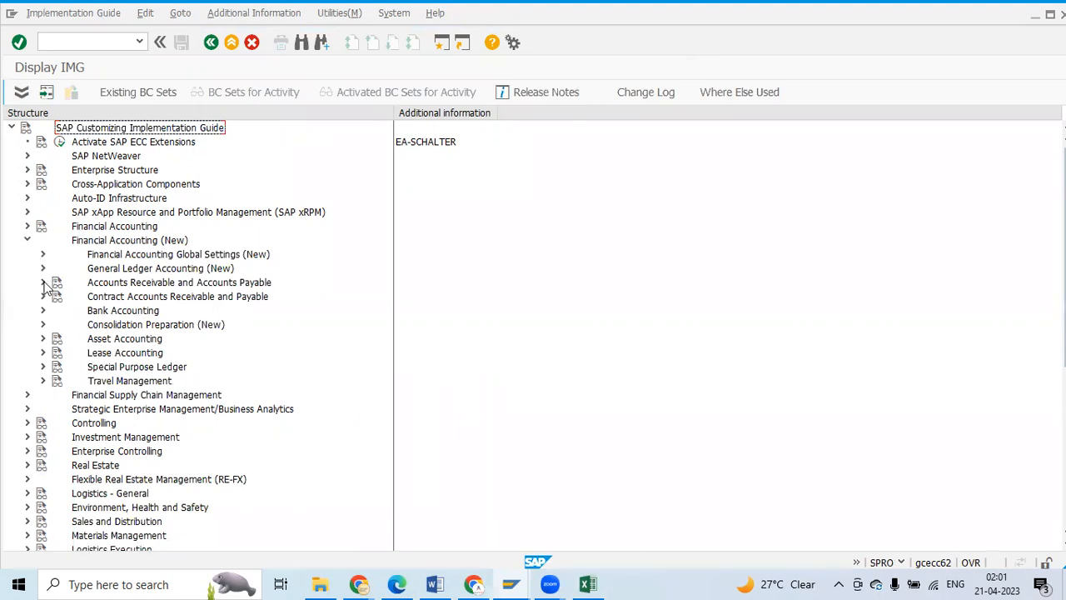
pyautogui.hotkey('alt', 'Tab')
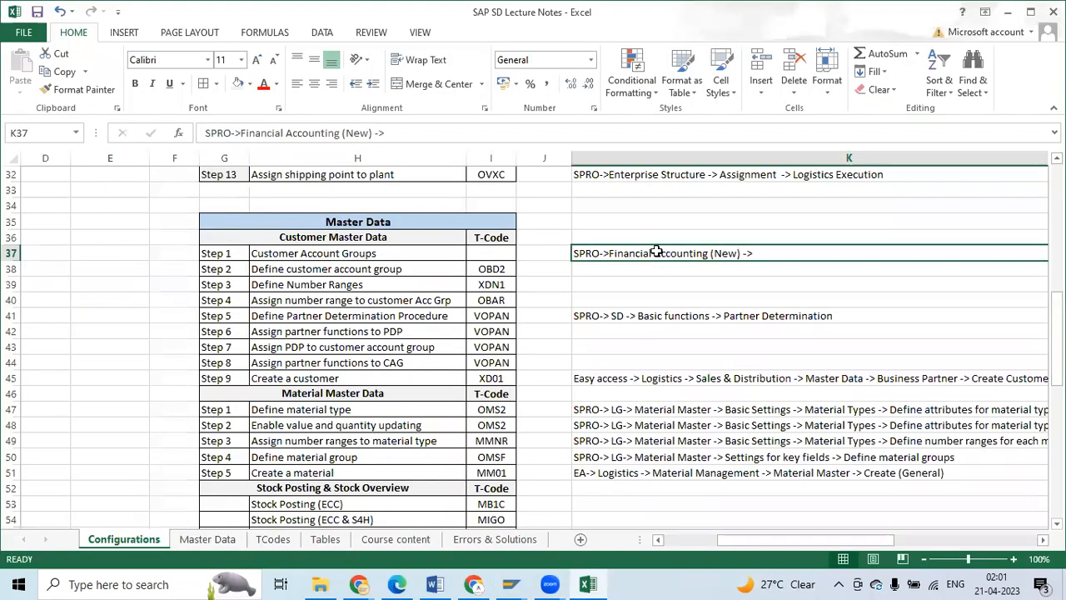
pyautogui.hotkey('alt', 'Tab')
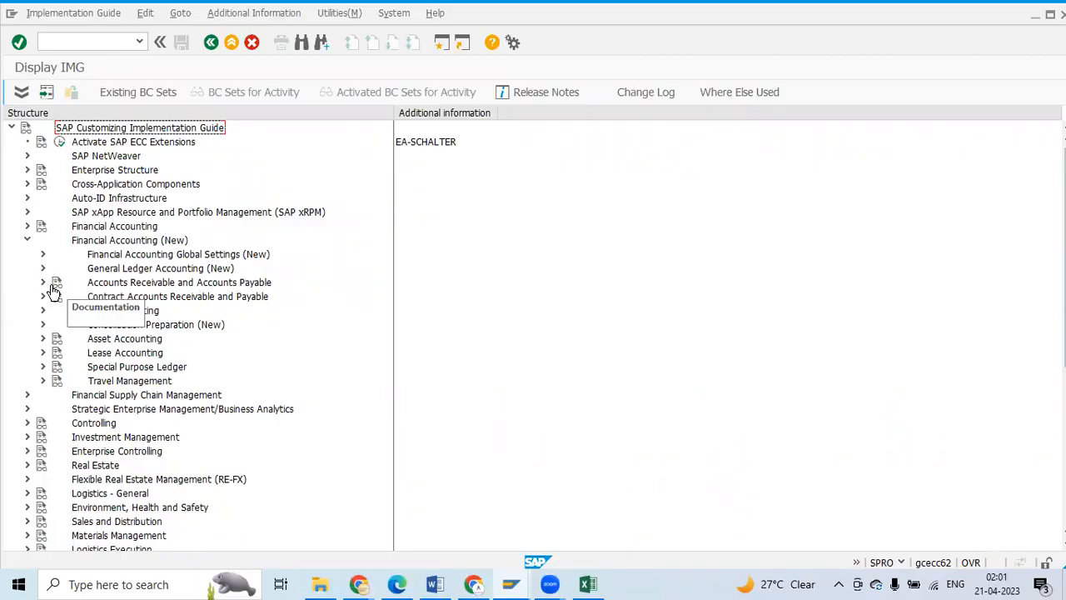
# Step: Expand Accounts Receivable and Accounts Payable, Customer Accounts and Master Data down to Preparations for Creating Customer Master Data, and look through its activities
pyautogui.click(43, 283)
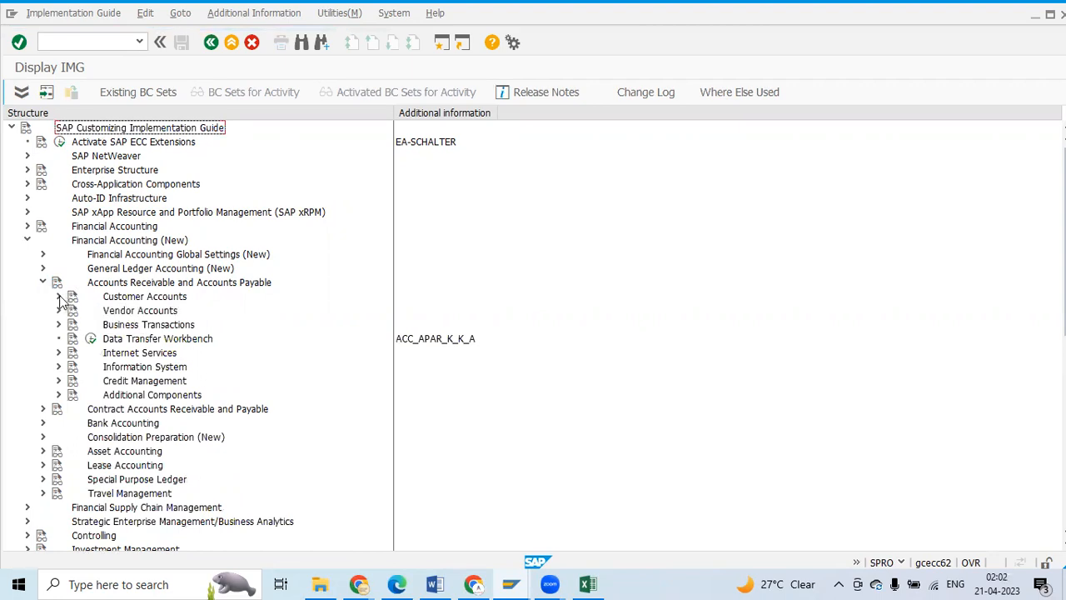
pyautogui.click(59, 296)
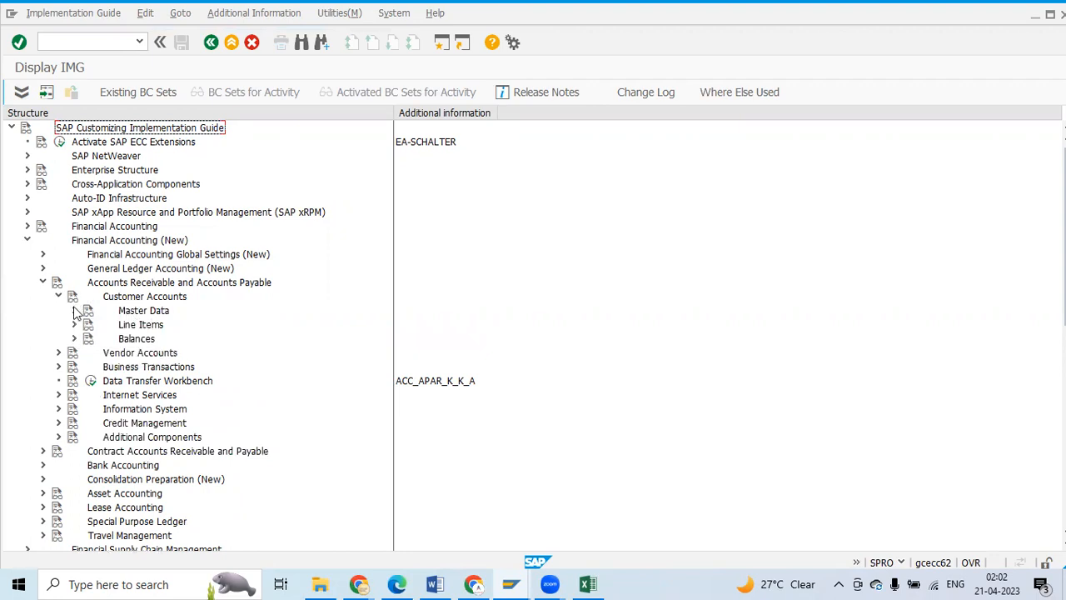
pyautogui.click(74, 310)
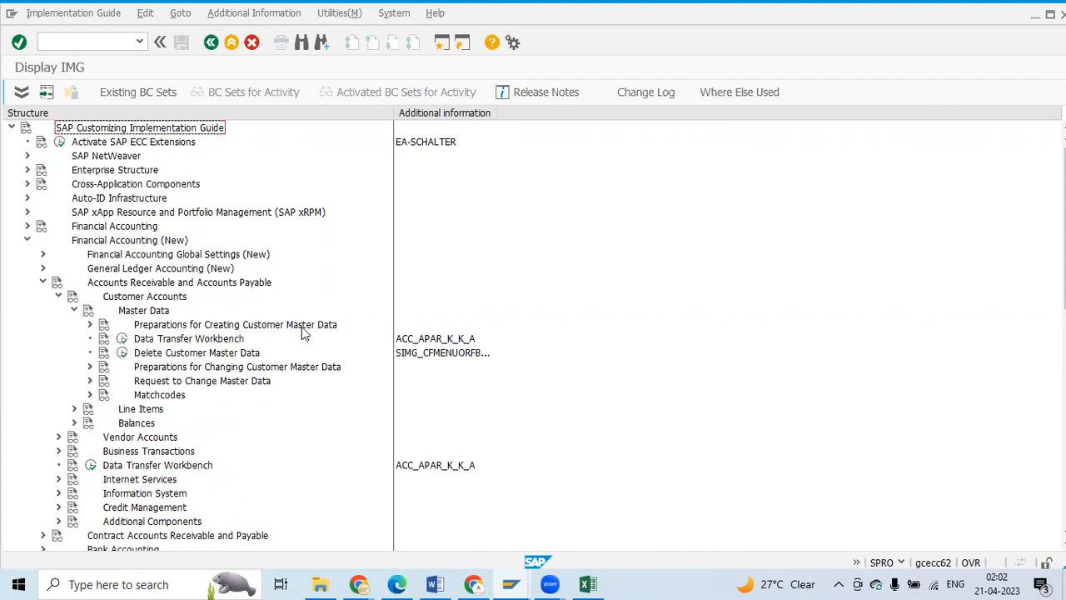
pyautogui.click(90, 325)
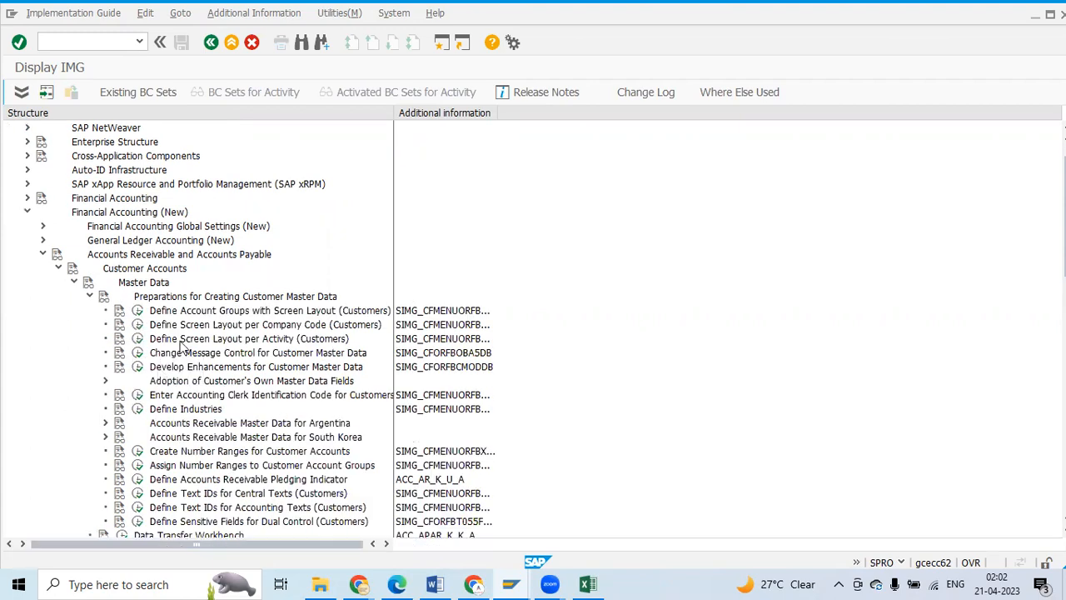
pyautogui.scroll(-2, 179, 420)
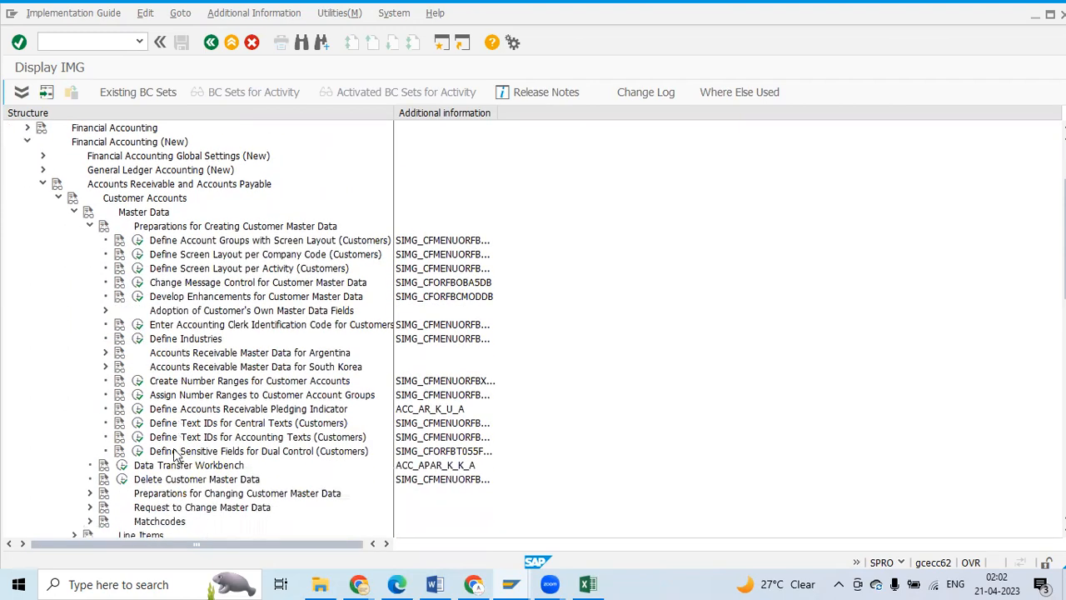
pyautogui.scroll(2, 177, 416)
pyautogui.click(194, 381)
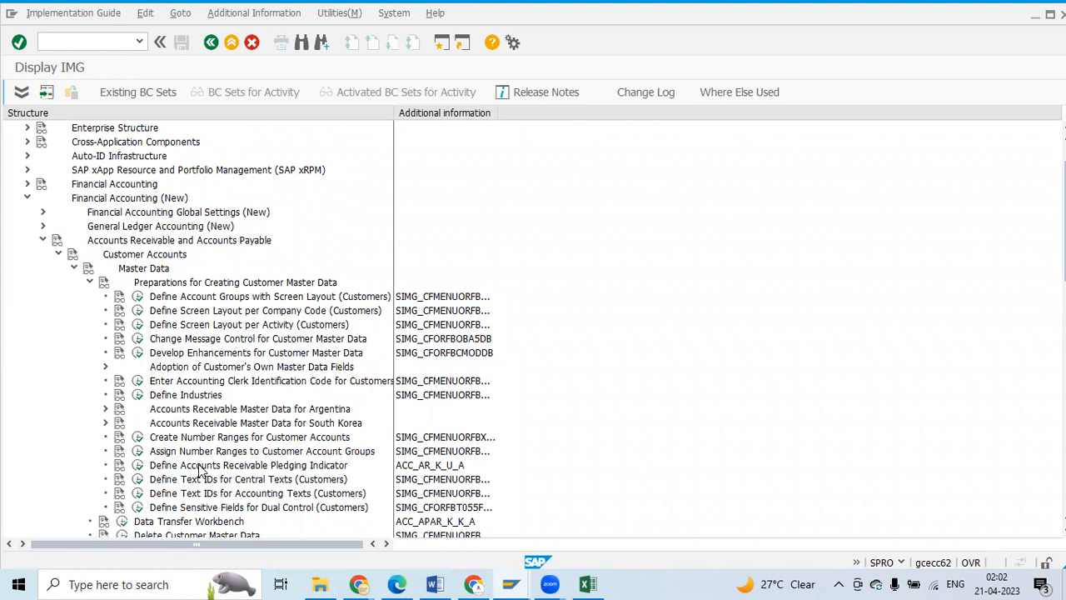
pyautogui.scroll(-1, 200, 471)
pyautogui.scroll(1, 193, 467)
# Step: Switch to the Excel notes and review the master, transactional and customizing entries of the Data block and the Master Data block
pyautogui.hotkey('alt', 'Tab')
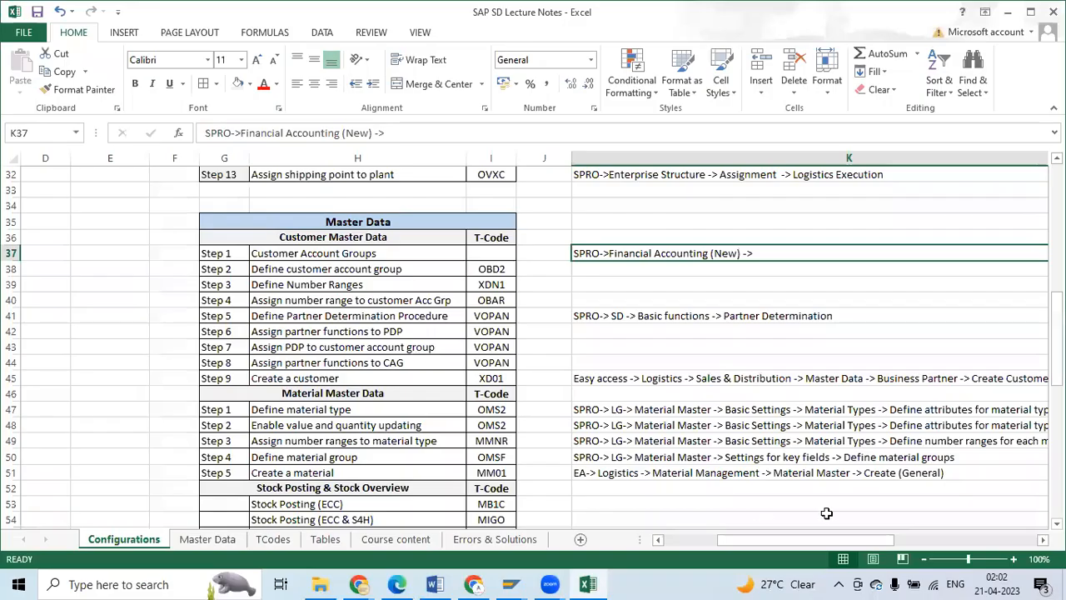
pyautogui.moveTo(811, 542); pyautogui.dragTo(940, 512)
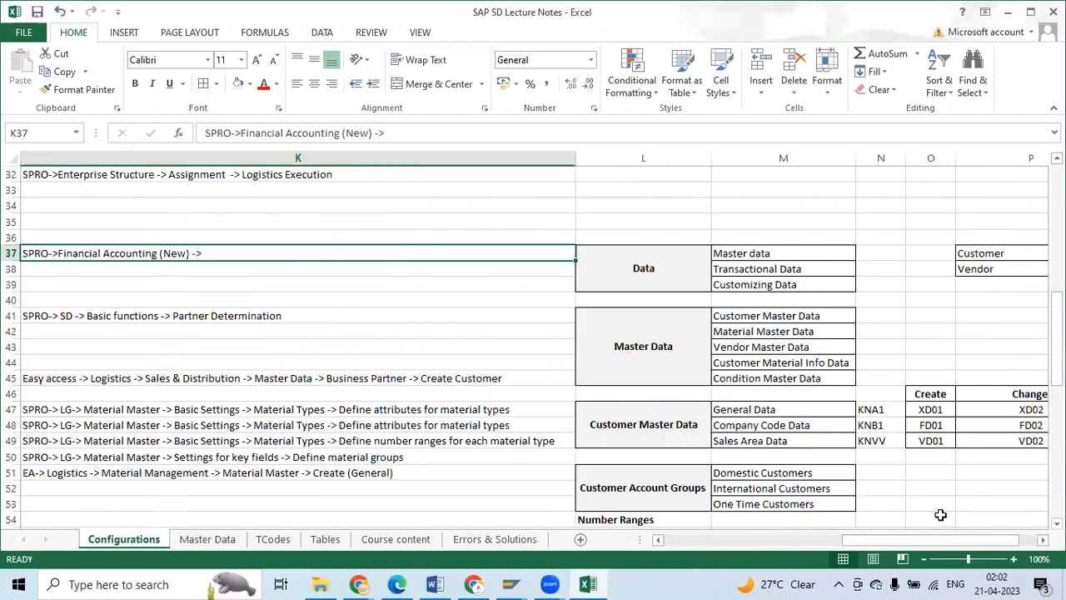
pyautogui.click(1043, 540)
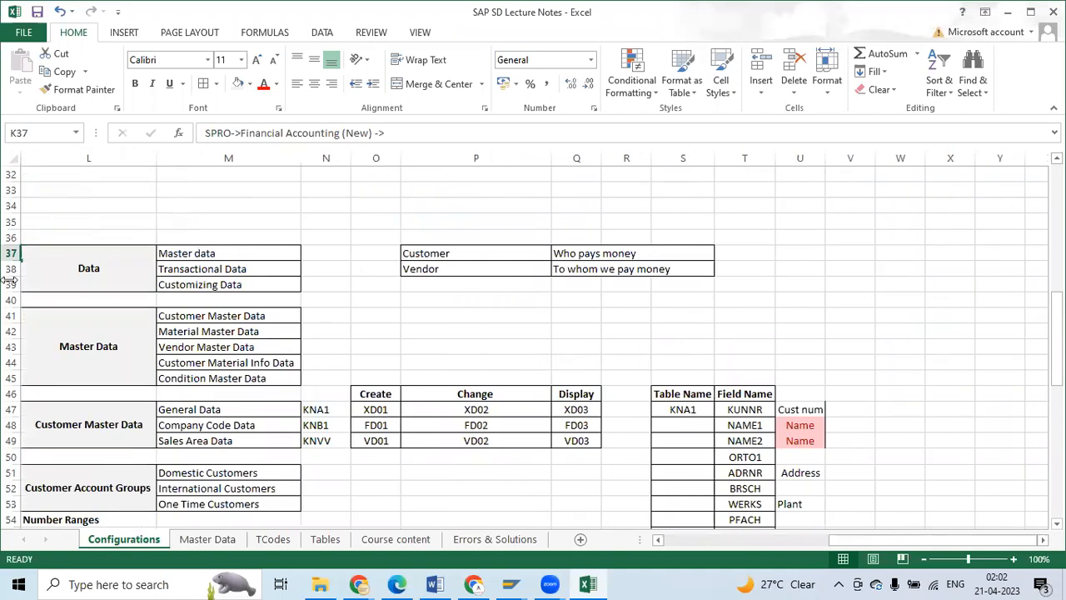
pyautogui.click(187, 257)
pyautogui.click(187, 270)
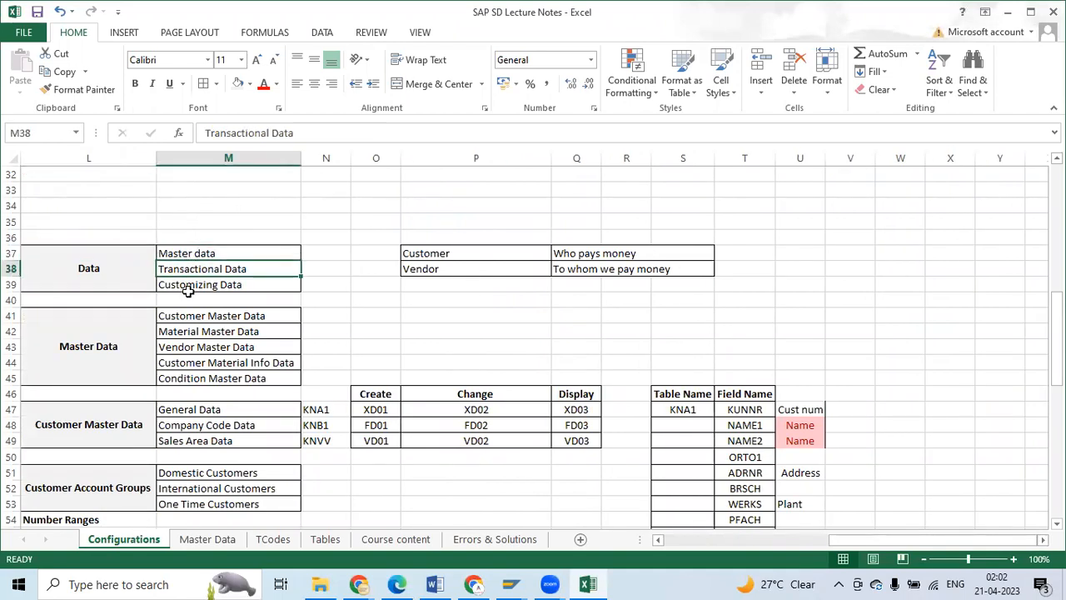
pyautogui.click(188, 287)
pyautogui.click(84, 376)
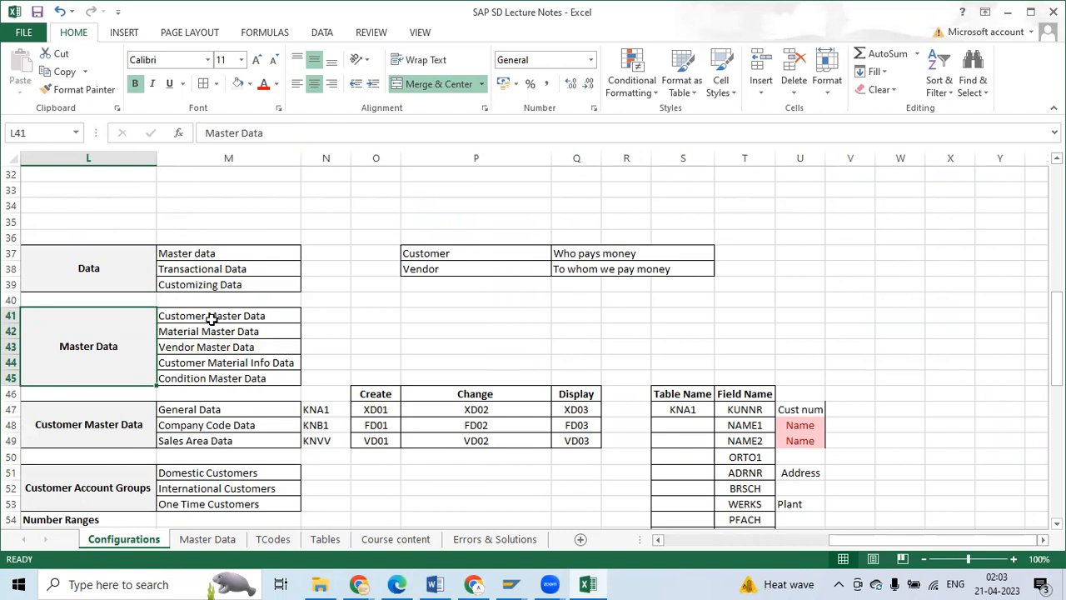
# Step: Review the Customer Master Data block with its General Data, Company Code Data and Sales Area Data rows
pyautogui.click(113, 426)
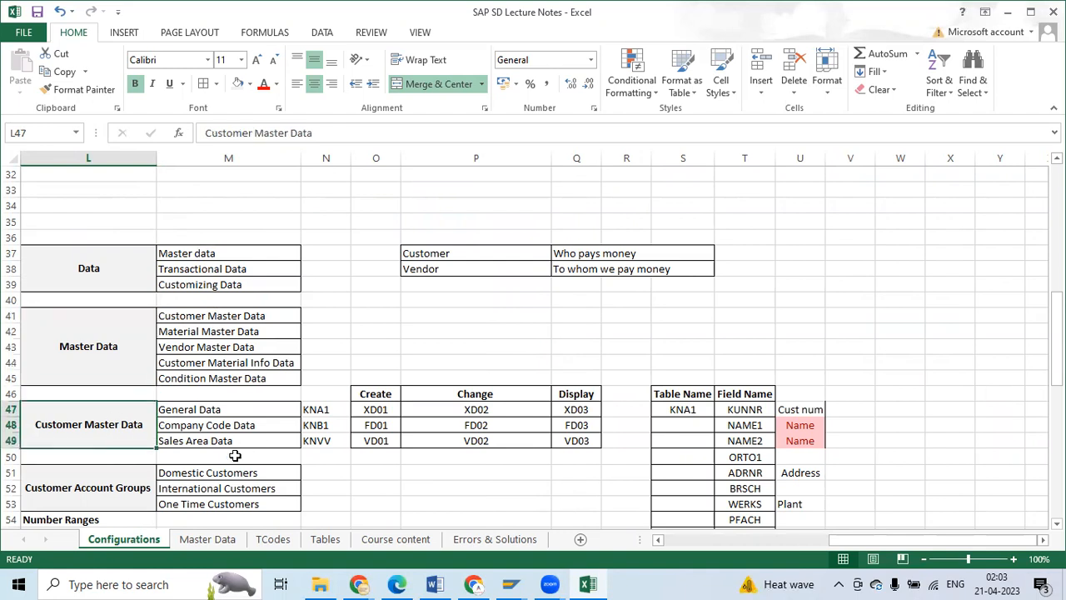
pyautogui.click(165, 408)
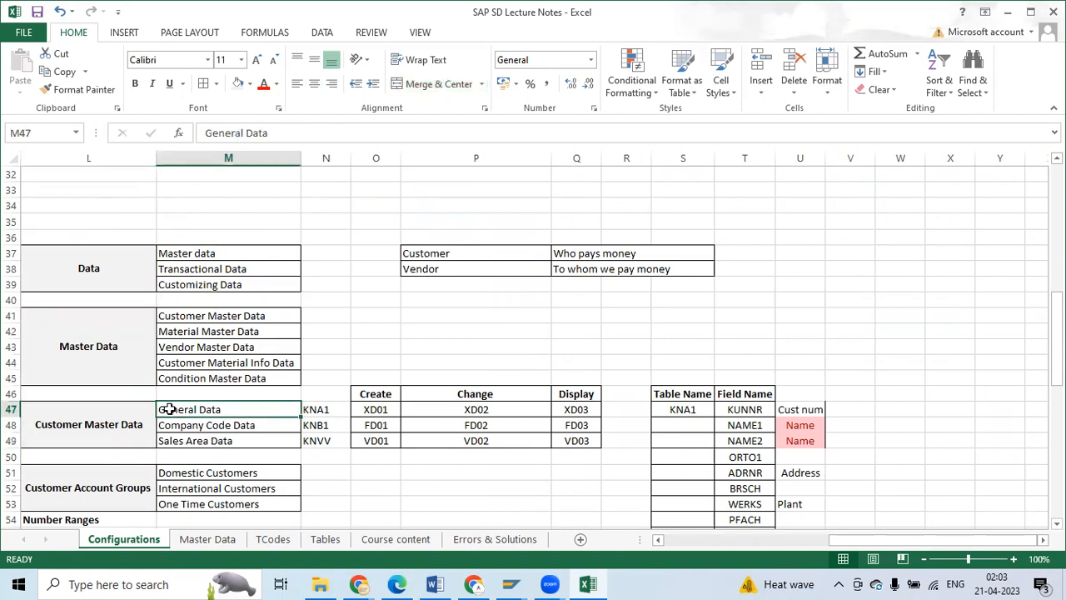
pyautogui.click(219, 423)
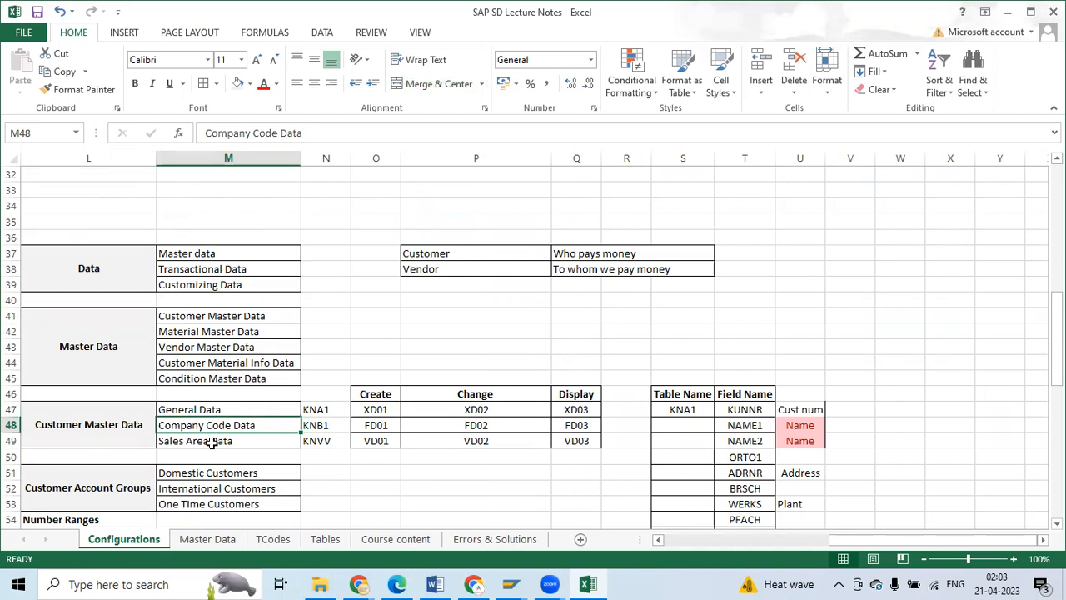
pyautogui.click(214, 441)
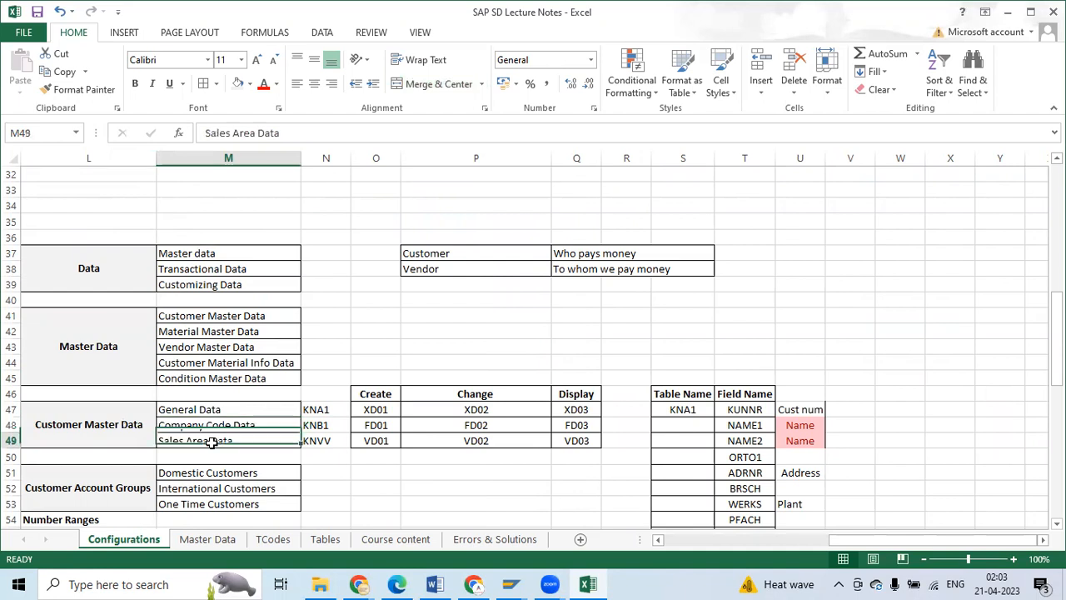
pyautogui.click(66, 438)
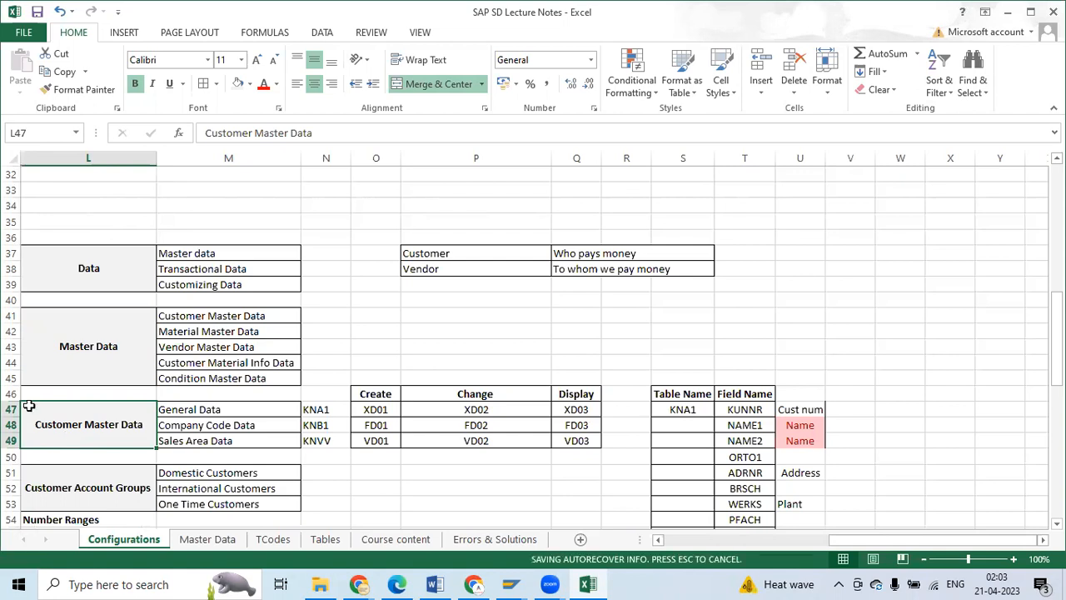
# Step: Review the Customer Account Groups block, its Domestic Customers row and the internal number range entry under Number Ranges
pyautogui.click(102, 490)
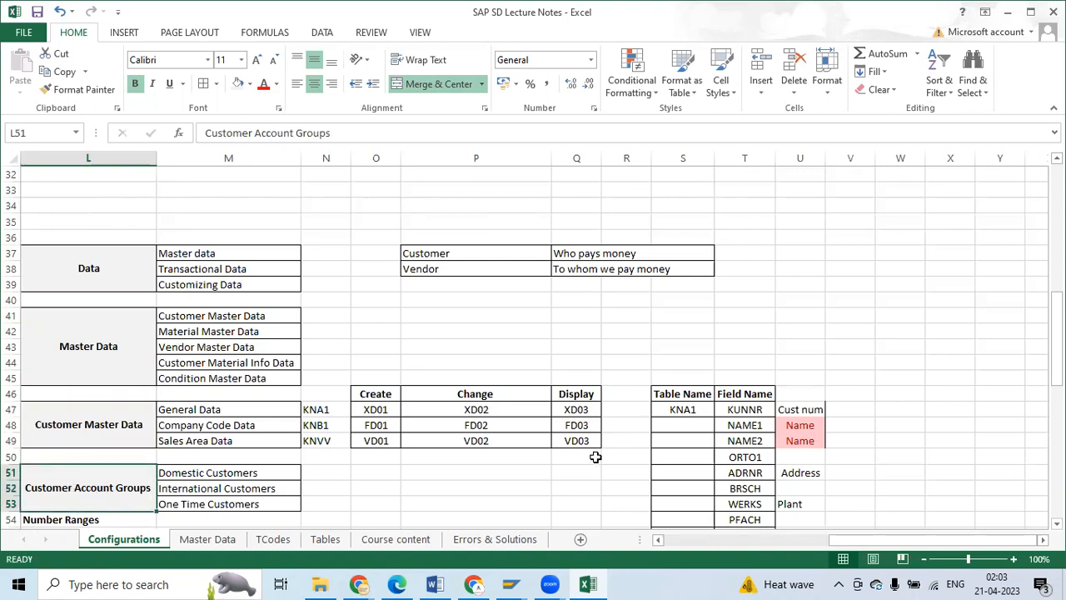
pyautogui.scroll(-3, 374, 462)
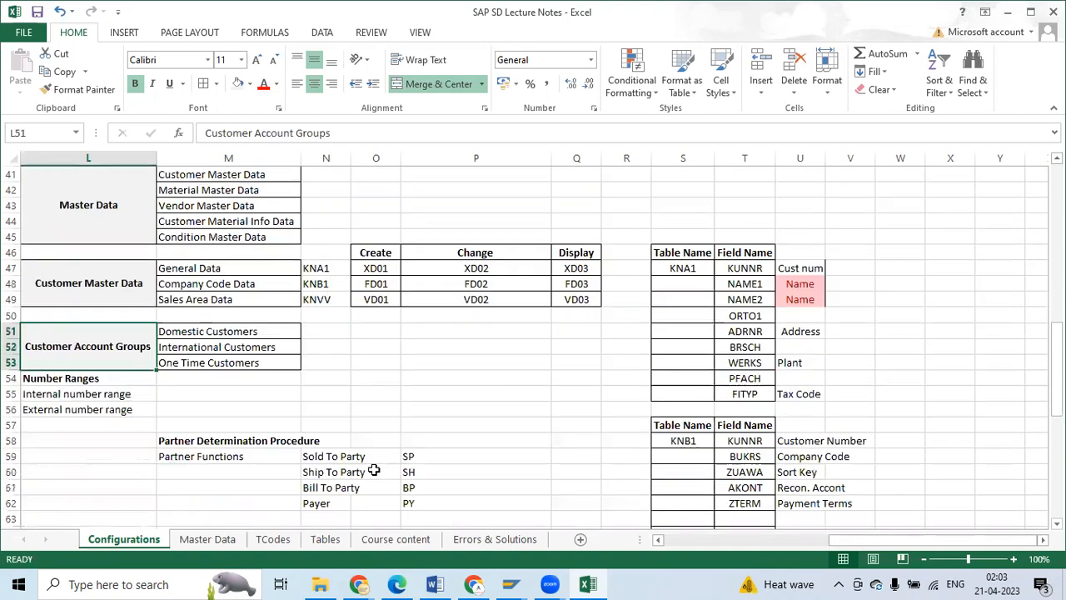
pyautogui.click(53, 396)
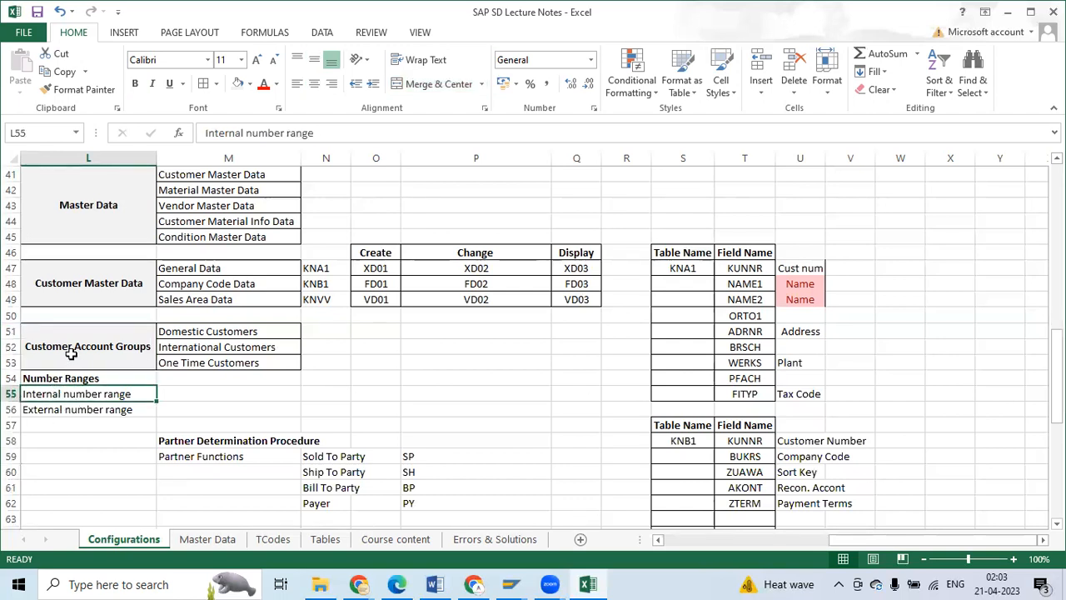
pyautogui.click(210, 332)
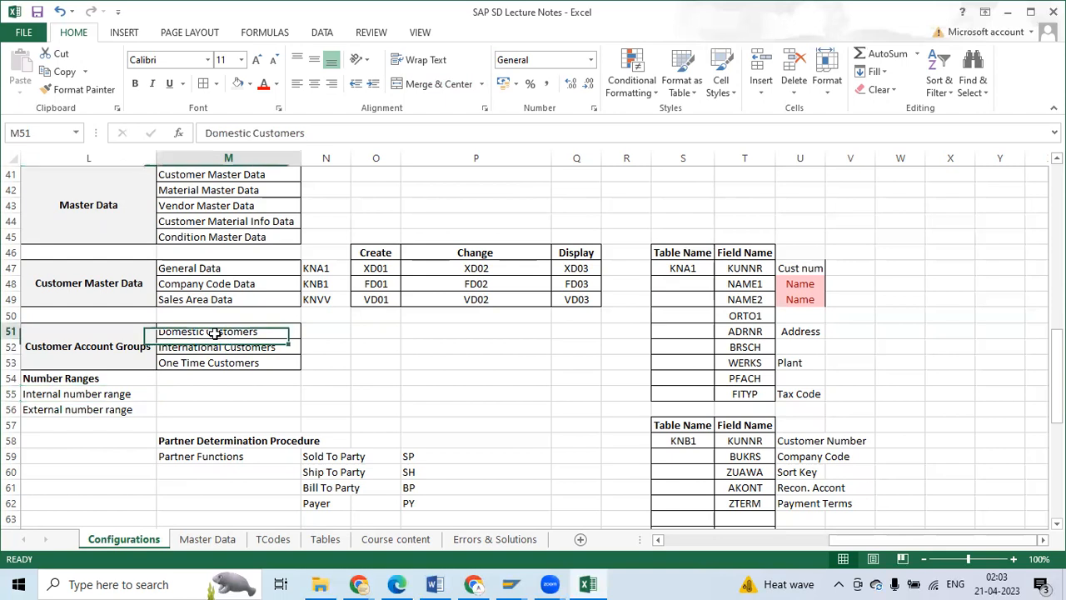
pyautogui.click(53, 395)
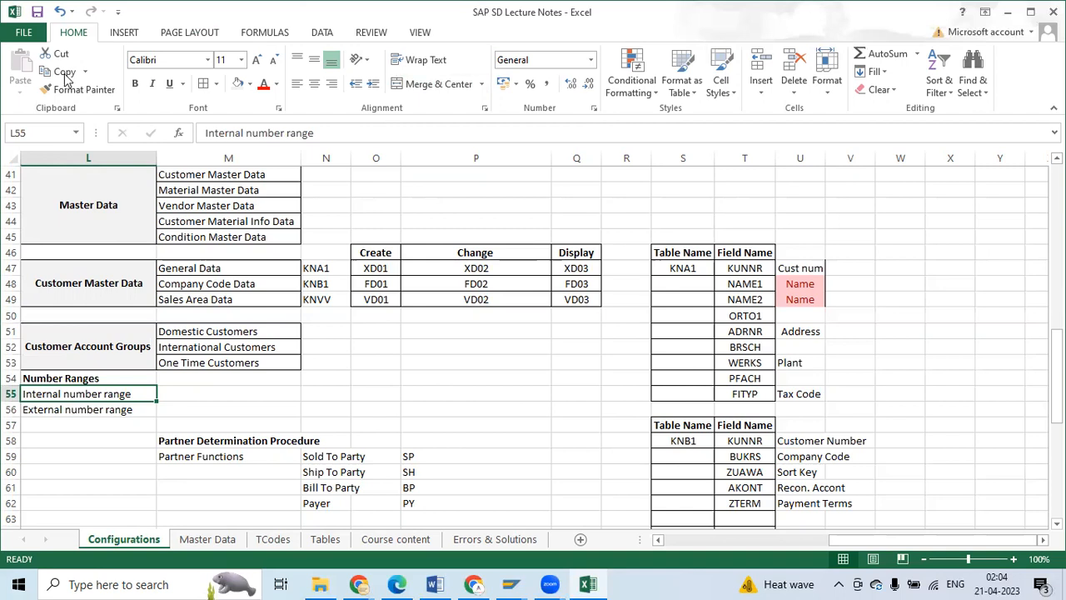
# Step: In the Excel notes, extend the Customer Account Groups path in K37 with "Accounts Receivables & Paybles ->", following the IMG structure in SAP
pyautogui.hotkey('alt', 'Tab')
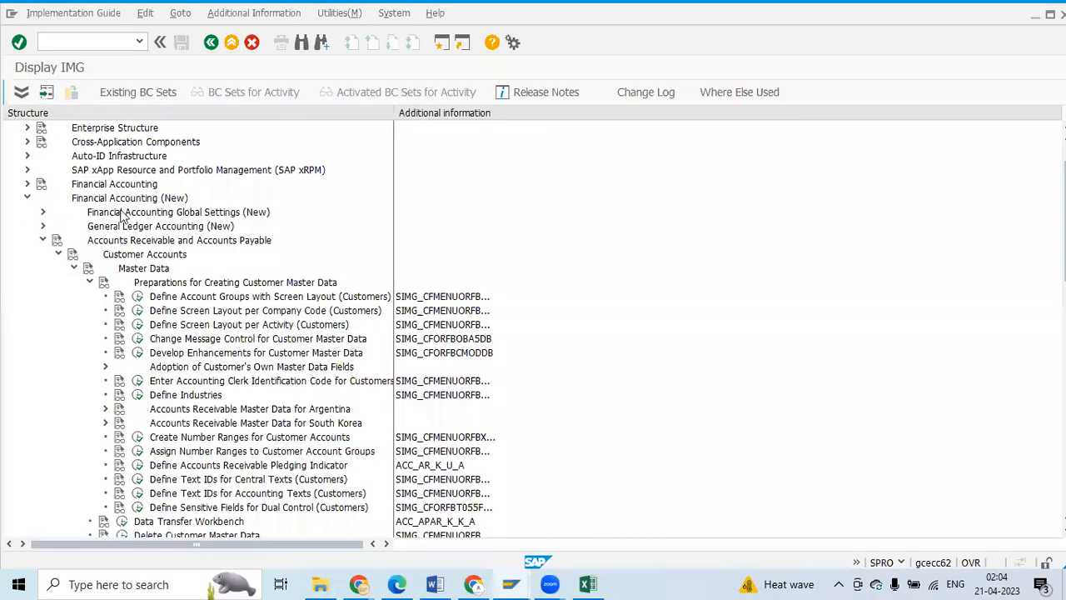
pyautogui.hotkey('alt', 'Tab')
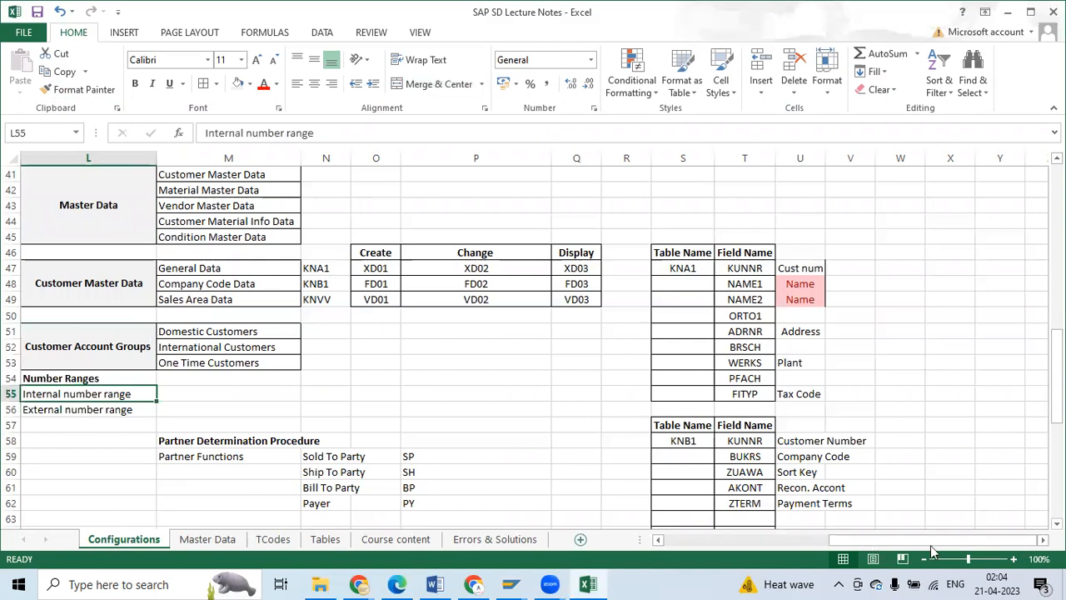
pyautogui.hscroll(-3, 200, 262)
pyautogui.scroll(4, 266, 359)
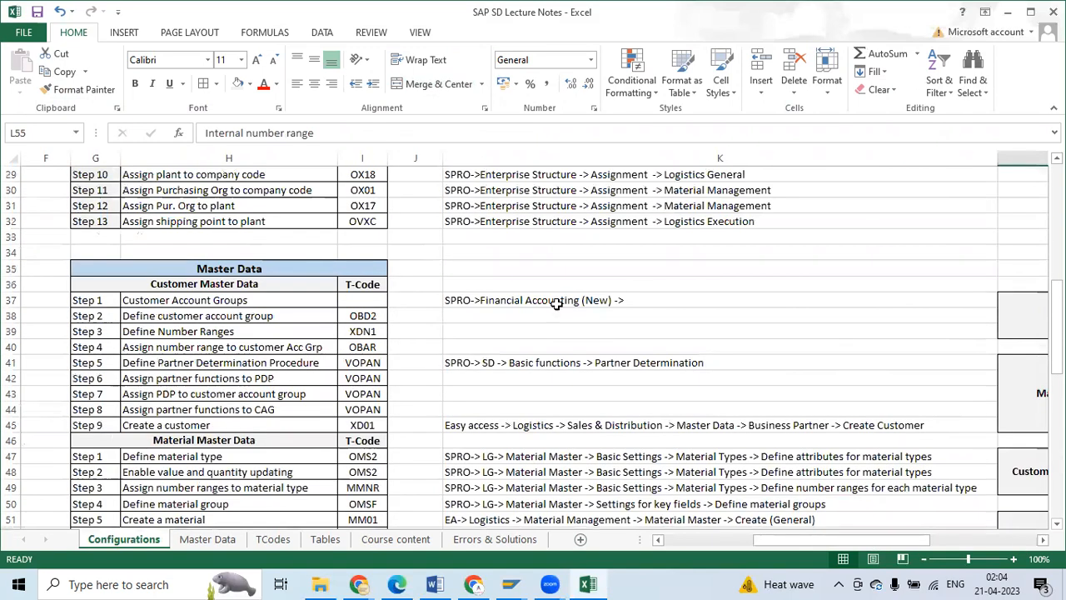
pyautogui.click(636, 300)
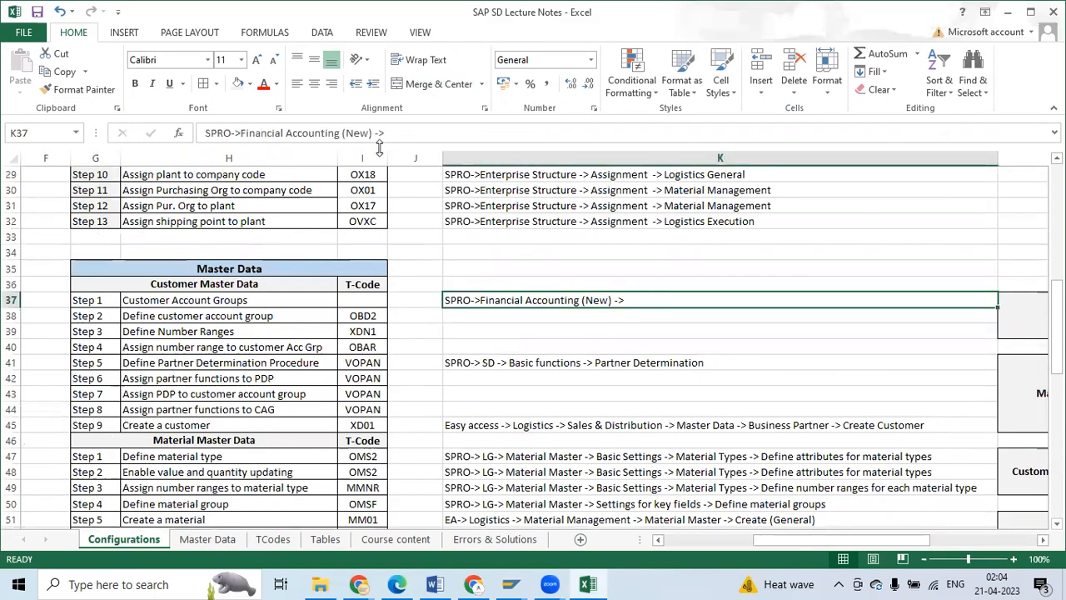
pyautogui.hotkey('alt', 'Tab')
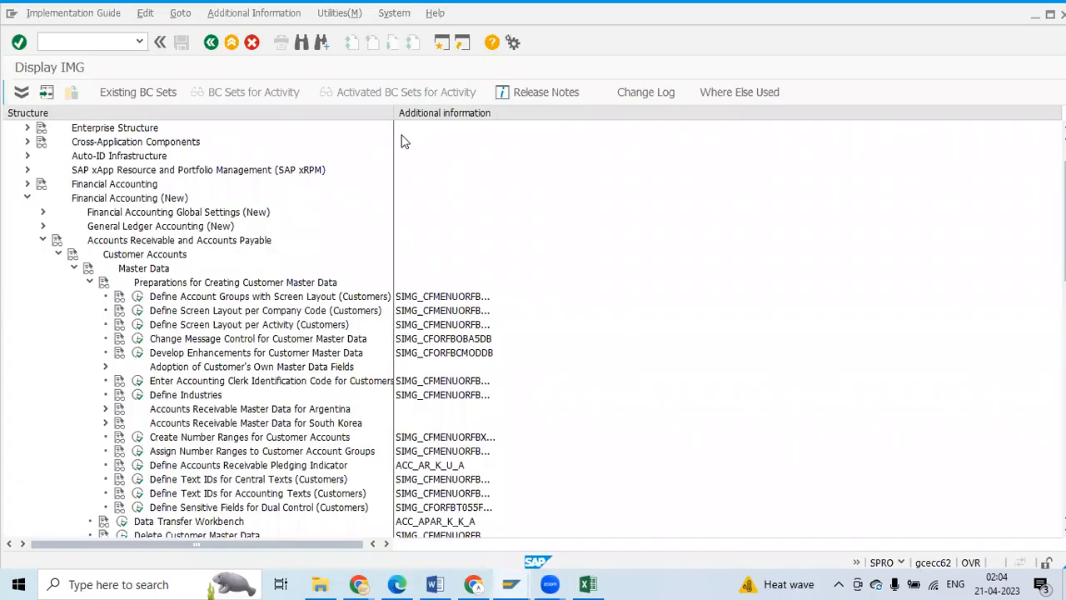
pyautogui.hotkey('alt', 'Tab')
pyautogui.hotkey('alt', 'Tab')
pyautogui.hotkey('alt', 'Tab')
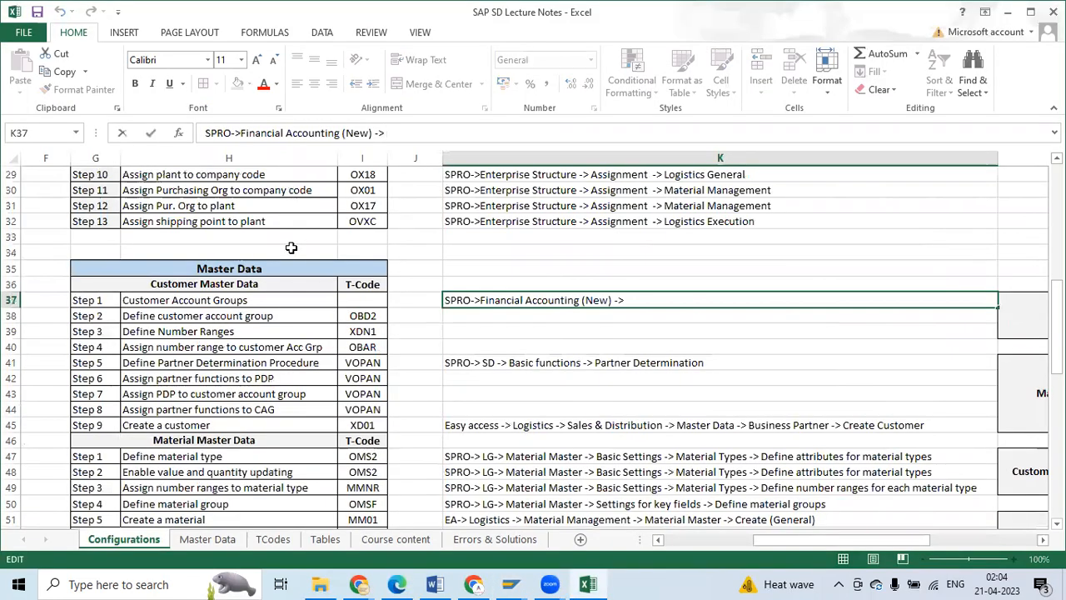
pyautogui.write('Acc')
pyautogui.write('ou')
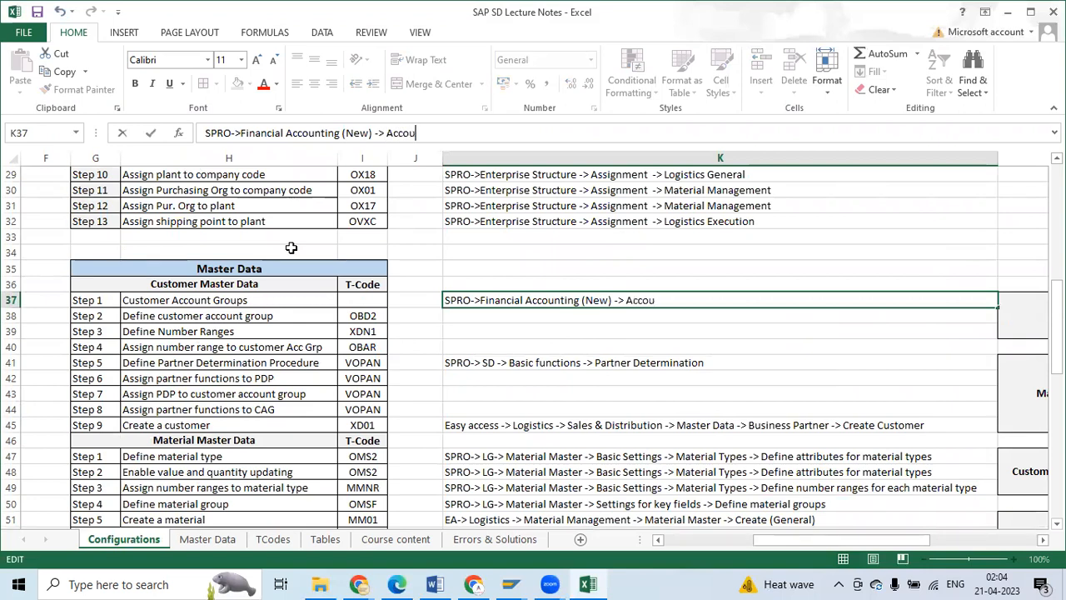
pyautogui.write('nts Receival')
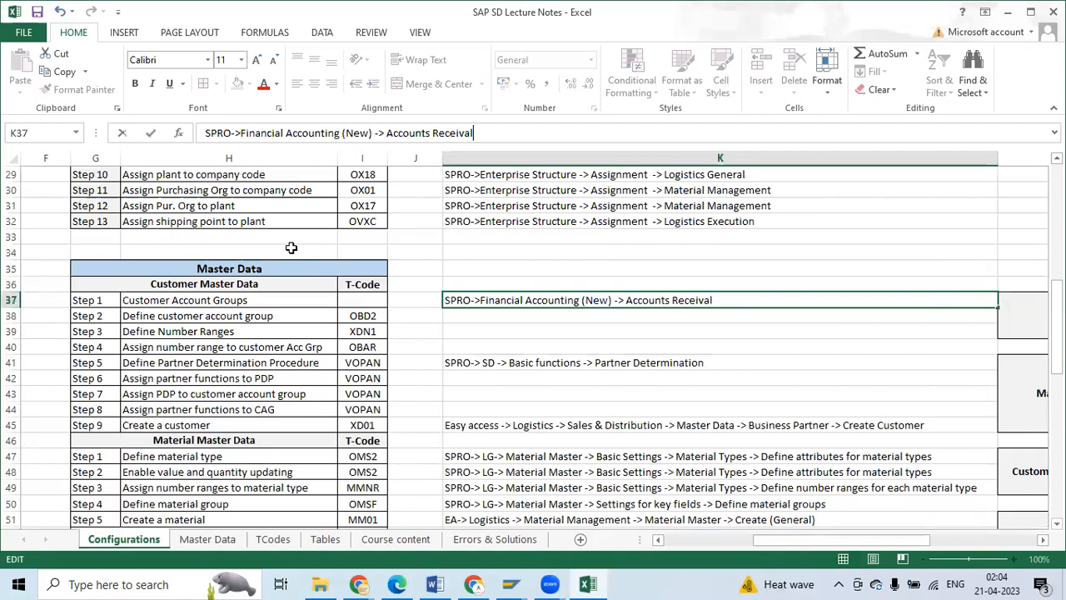
pyautogui.press('BackSpace')
pyautogui.write('bles &')
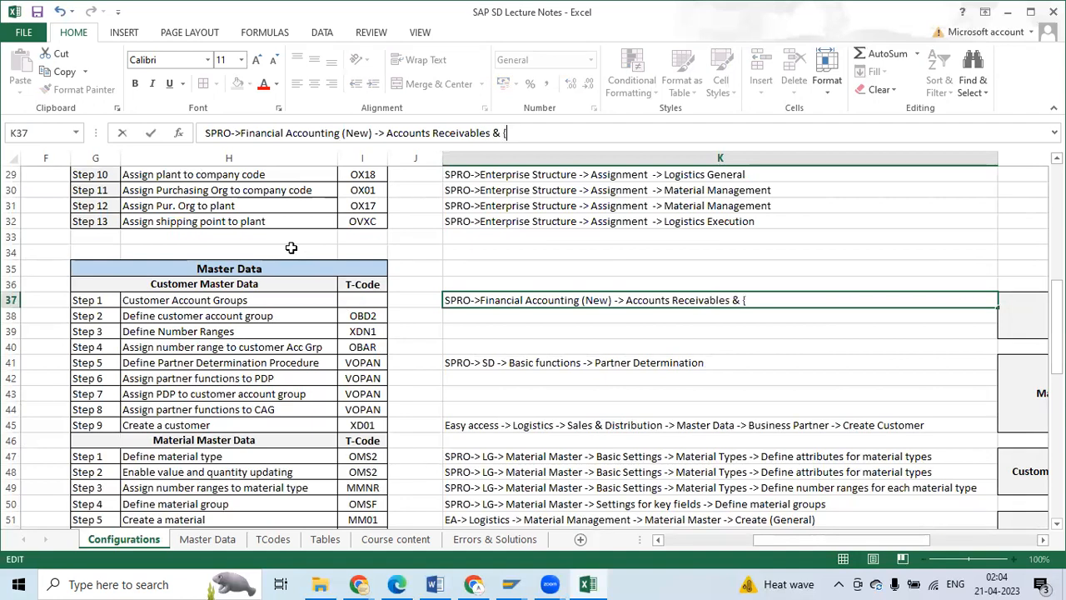
pyautogui.write(' Paybles')
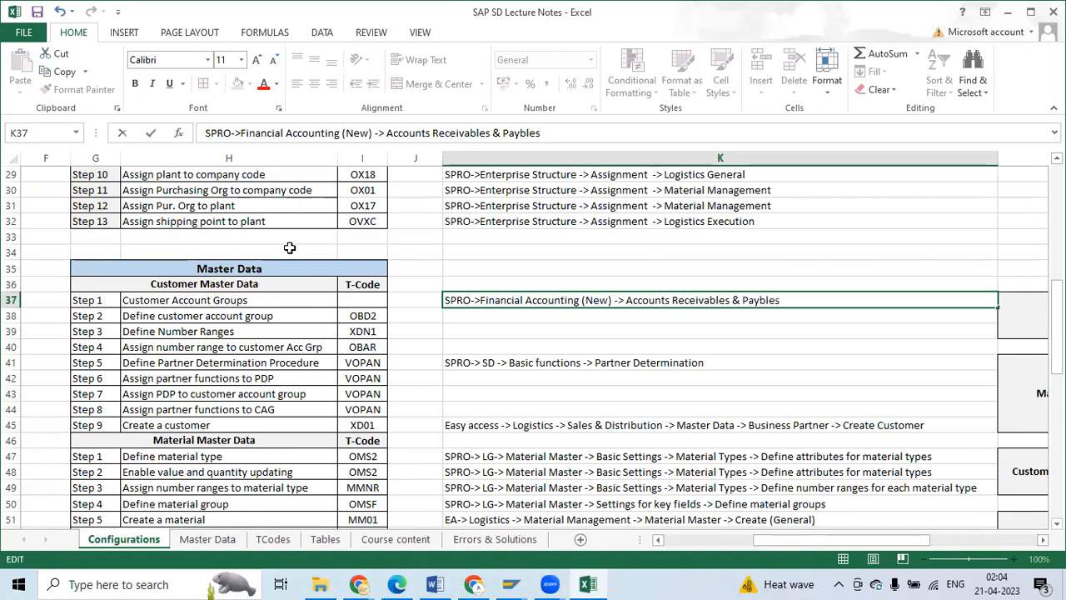
pyautogui.write(' ->')
# Step: Check the next IMG node in SAP and complete the path in K37 of the Excel notes with "Customer Accounts"
pyautogui.hotkey('alt', 'Tab')
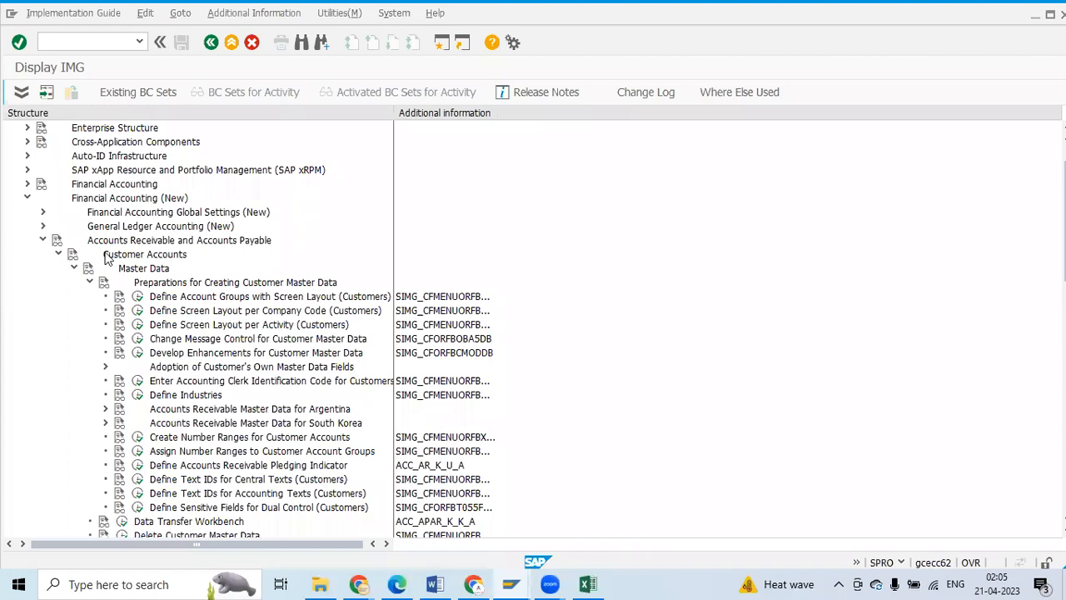
pyautogui.hotkey('alt', 'Tab')
pyautogui.write('Custoer')
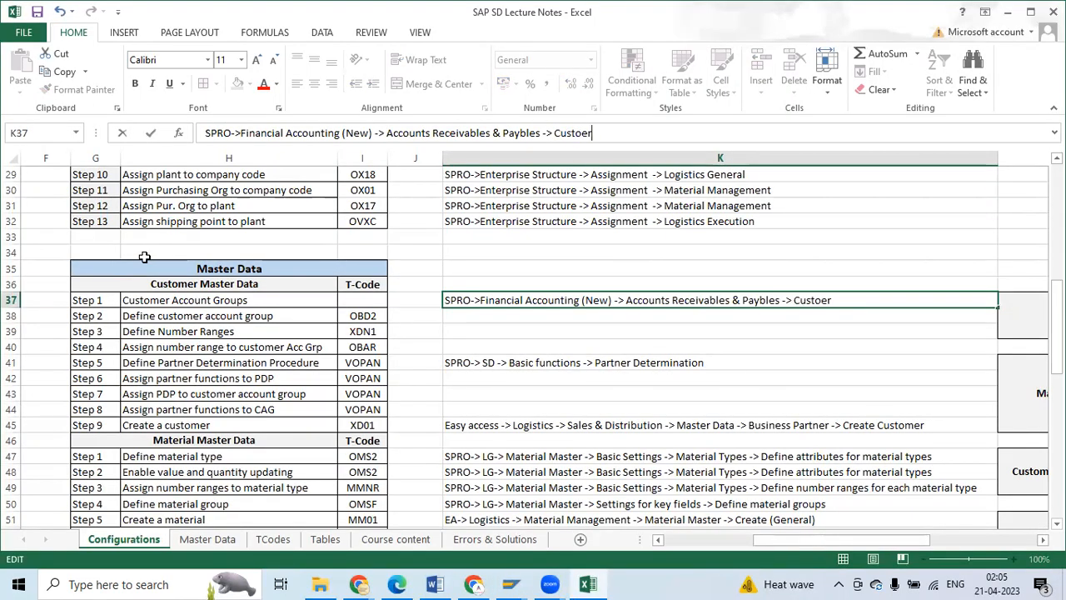
pyautogui.press('BackSpace')
pyautogui.press('BackSpace')
pyautogui.write('mer Acco')
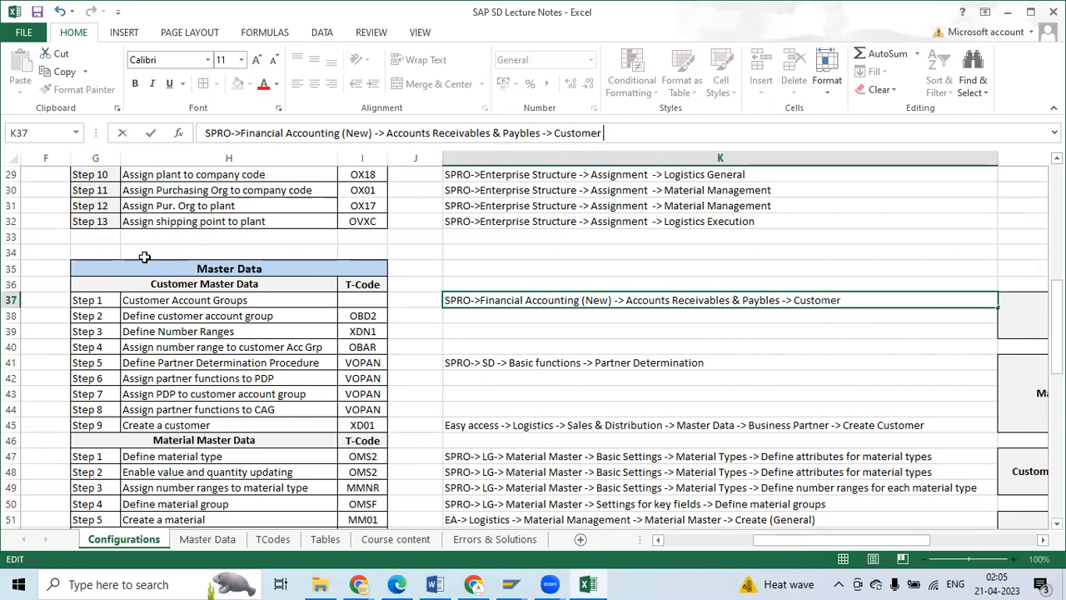
pyautogui.write('unts')
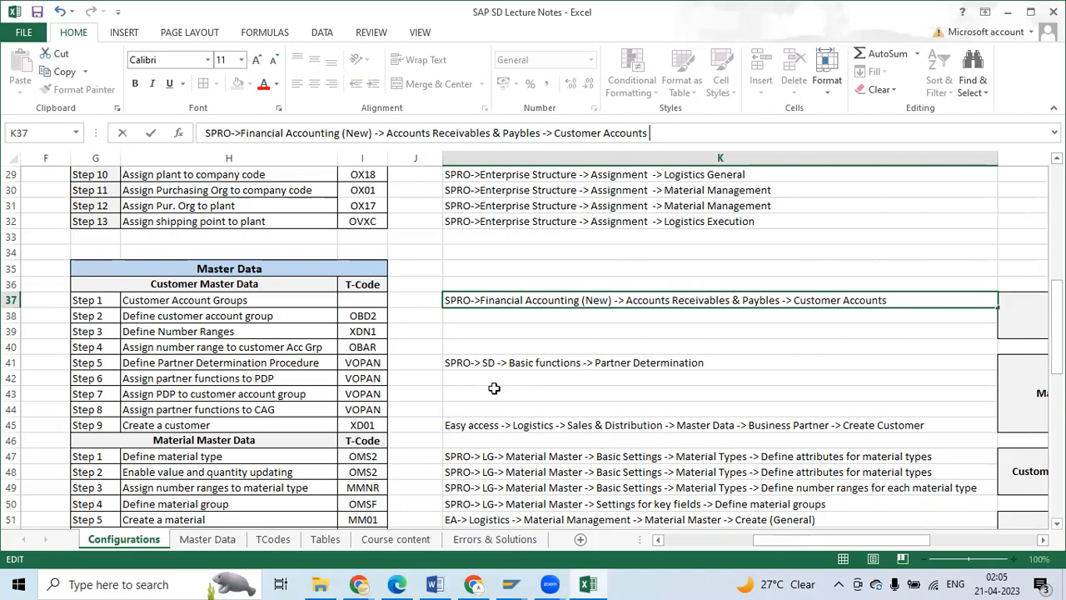
pyautogui.click(471, 322)
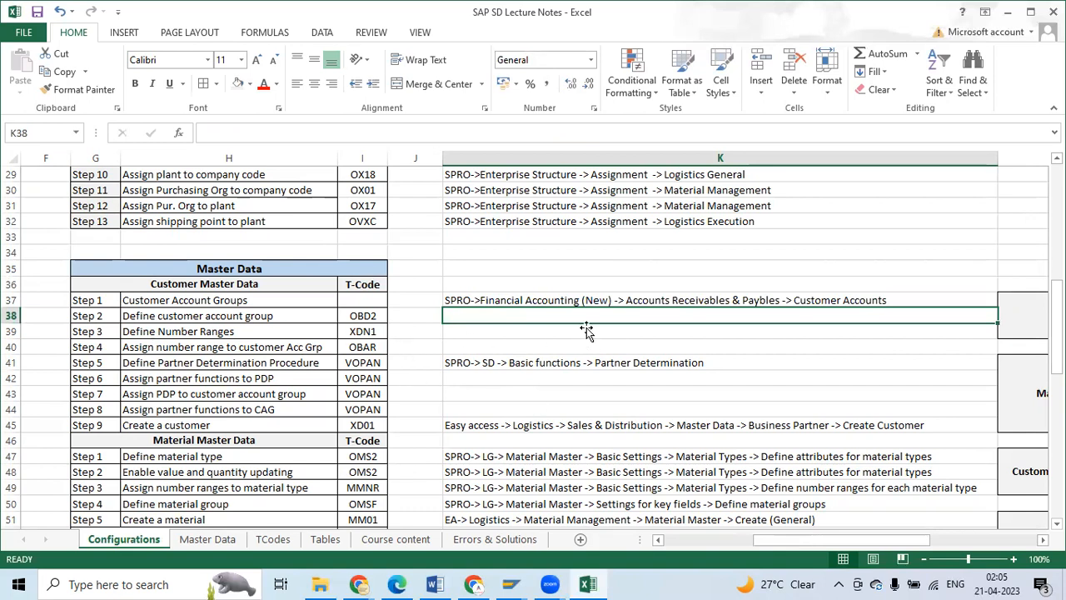
# Step: Look up the activity ID of Define Account Groups with Screen Layout (Customers) in SAP and enter OBD2 as the Customer Account Groups T-Code in I37
pyautogui.click(347, 302)
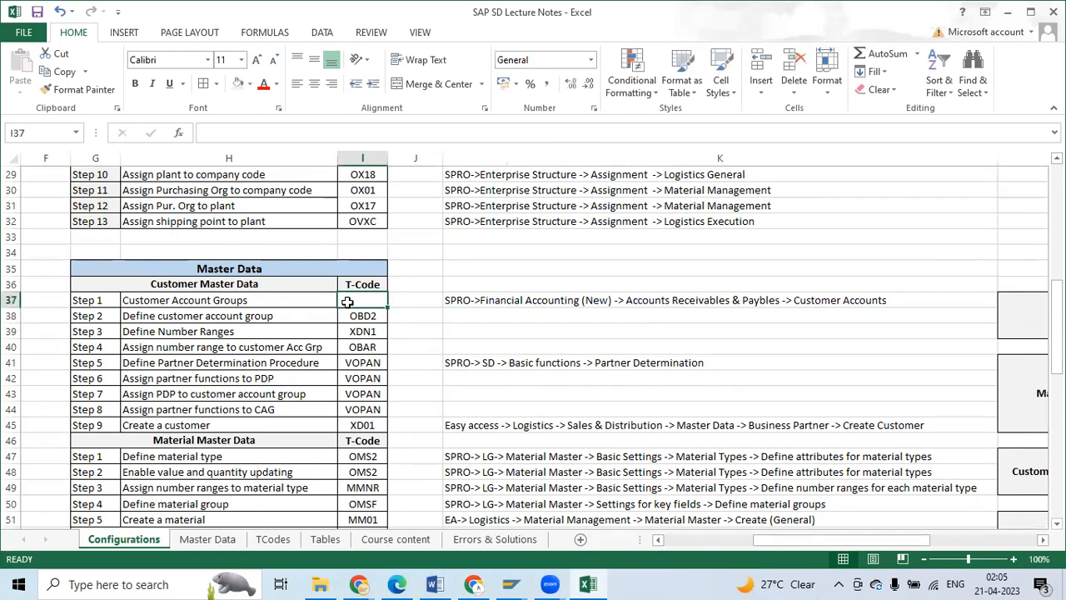
pyautogui.hotkey('alt', 'Tab')
pyautogui.scroll(-1, 213, 395)
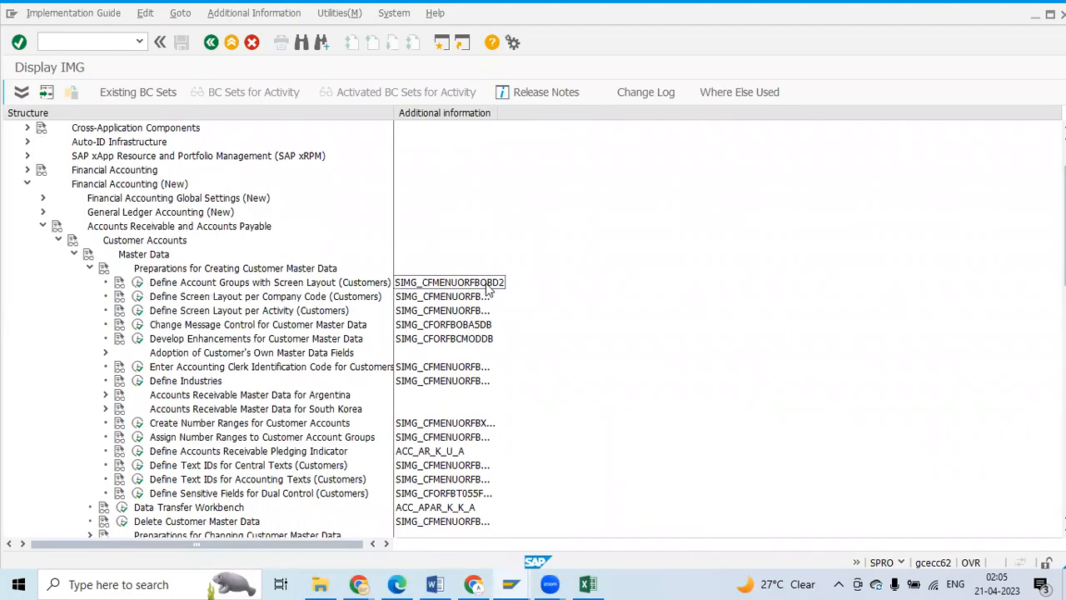
pyautogui.hotkey('alt', 'Tab')
pyautogui.click(165, 302)
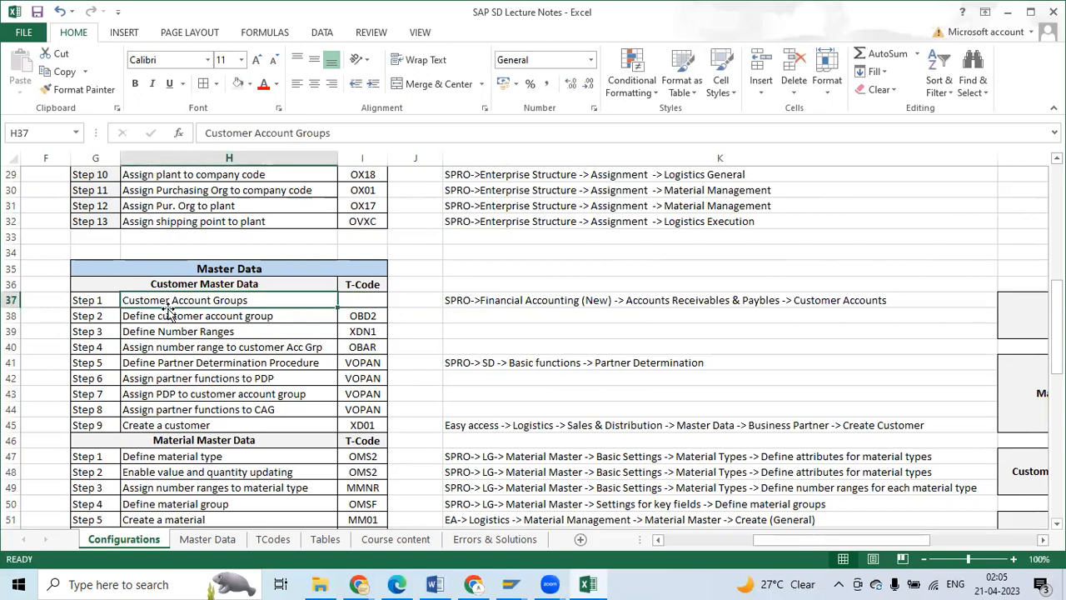
pyautogui.click(368, 301)
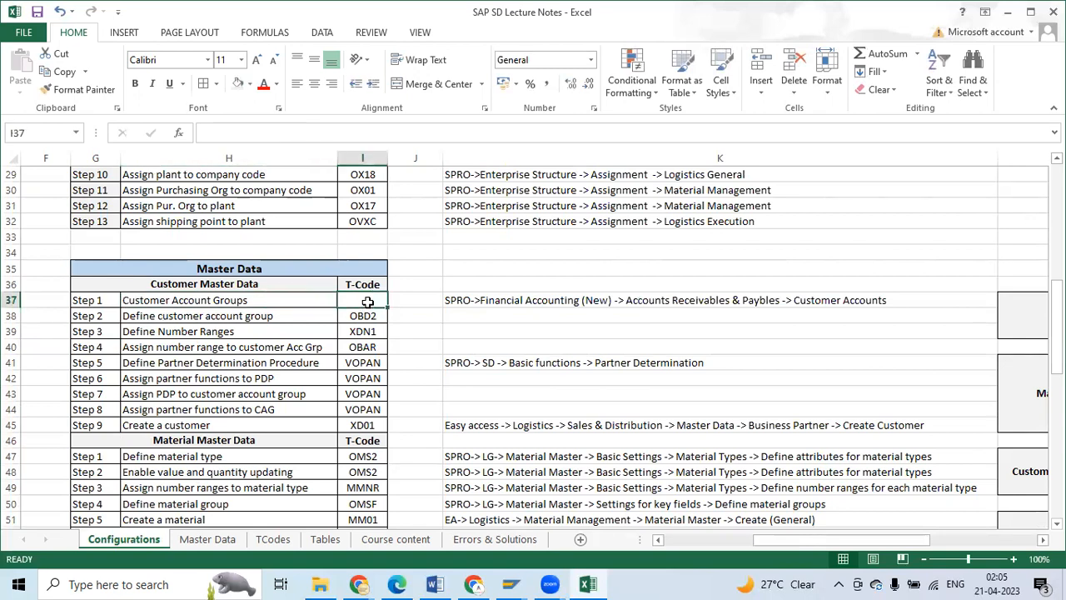
pyautogui.write('OBD2')
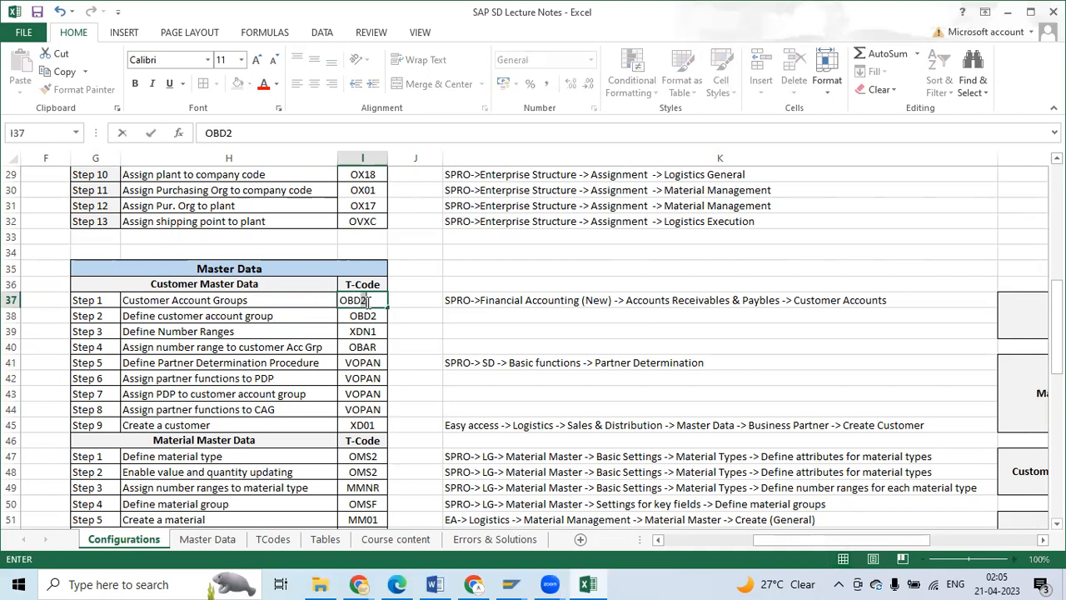
pyautogui.click(309, 366)
# Step: Switch to SAP and execute the IMG activity Define Account Groups with Screen Layout (Customers)
pyautogui.click(146, 317)
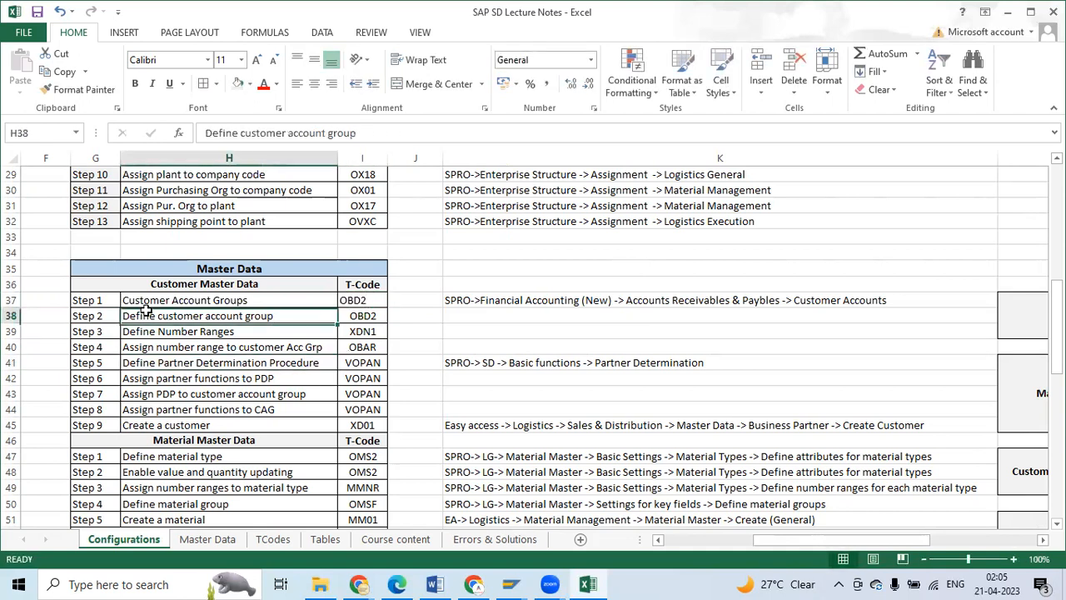
pyautogui.hotkey('alt', 'Tab')
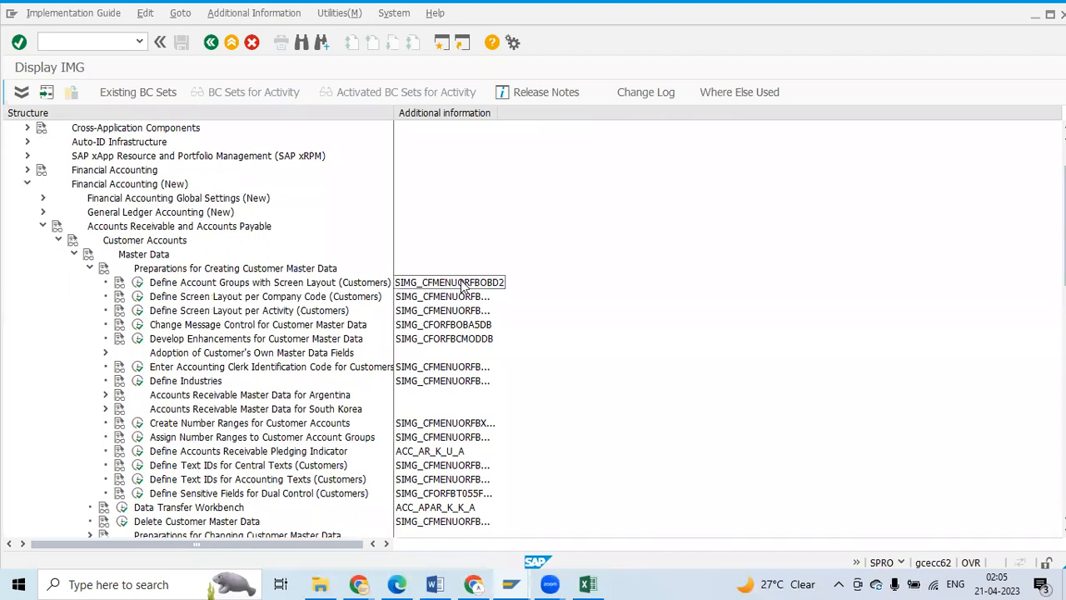
pyautogui.click(137, 283)
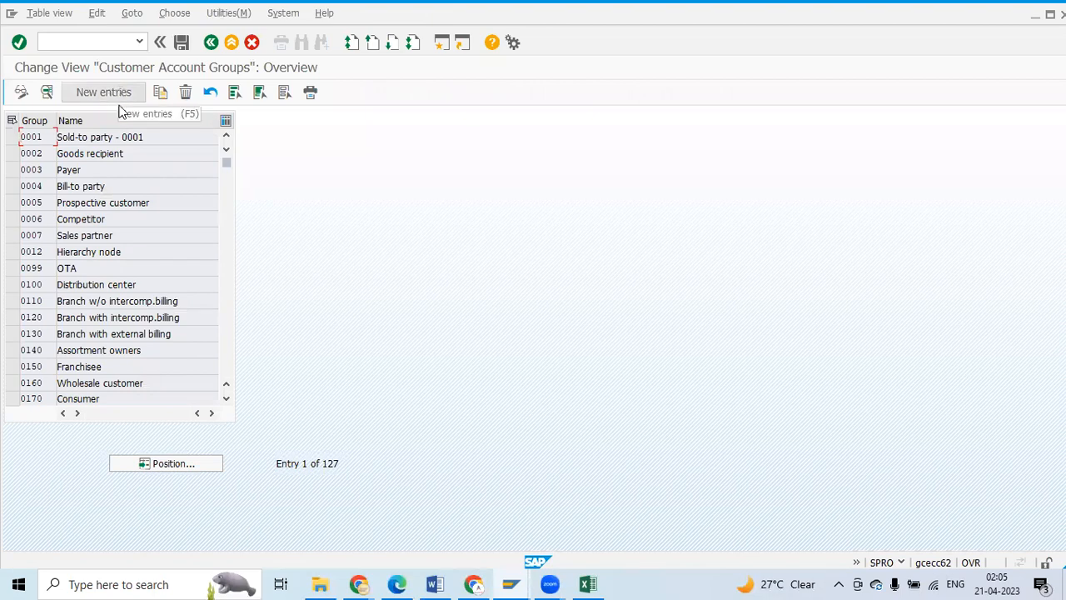
# Step: Look through the existing customer account groups, examining the group keys and names used for domestic customers
pyautogui.scroll(-13, 162, 321)
pyautogui.scroll(-10, 162, 324)
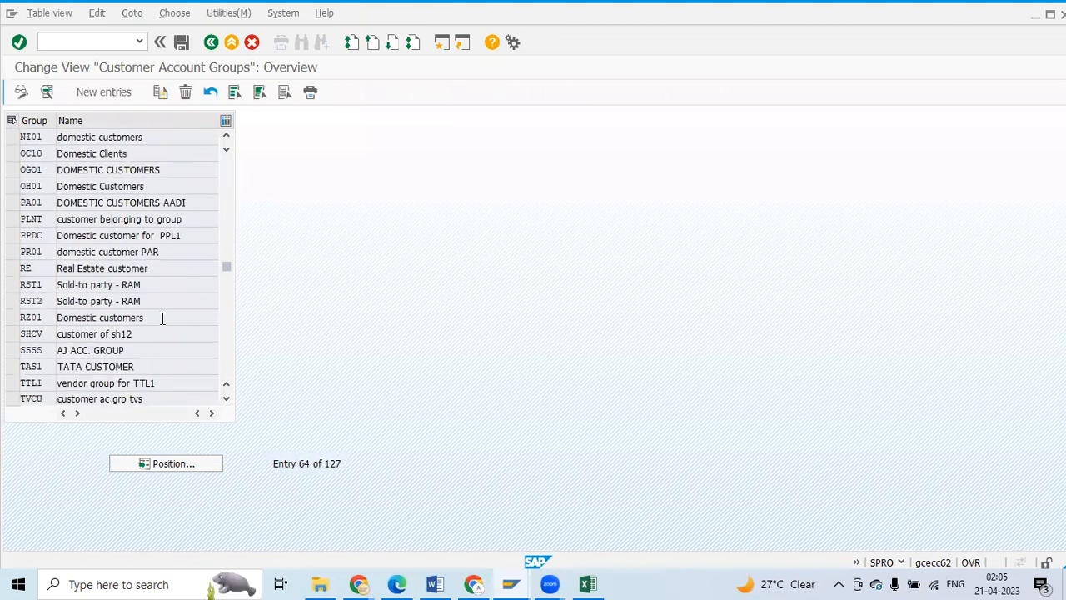
pyautogui.scroll(-2, 115, 323)
pyautogui.scroll(4, 96, 309)
pyautogui.scroll(2, 81, 291)
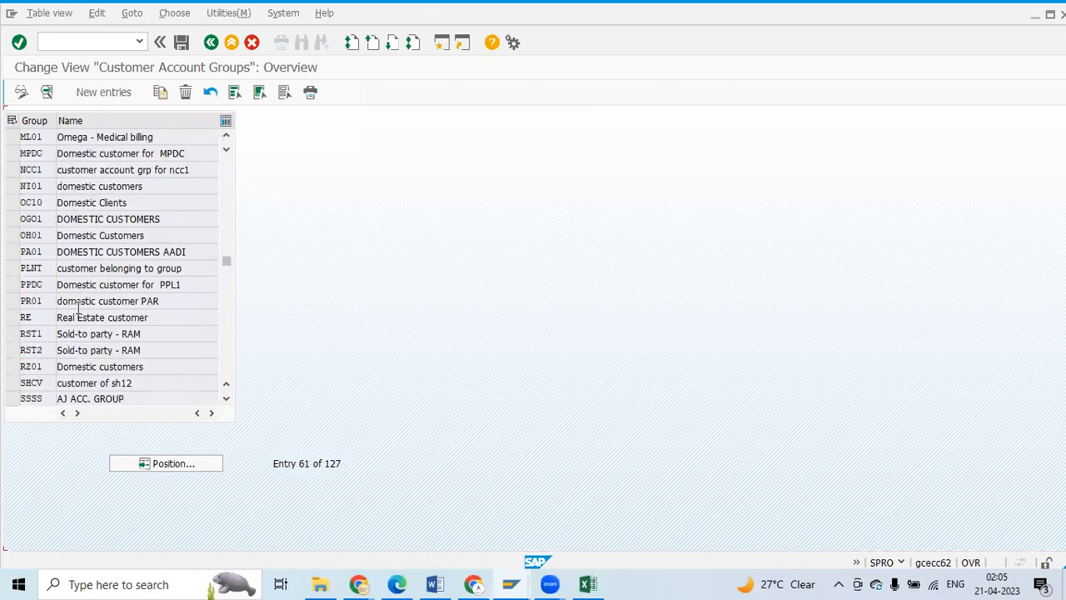
pyautogui.scroll(-1, 92, 333)
pyautogui.scroll(-6, 92, 334)
pyautogui.scroll(2, 90, 345)
pyautogui.scroll(-6, 89, 350)
pyautogui.scroll(-9, 88, 360)
pyautogui.scroll(15, 89, 363)
pyautogui.scroll(4, 89, 366)
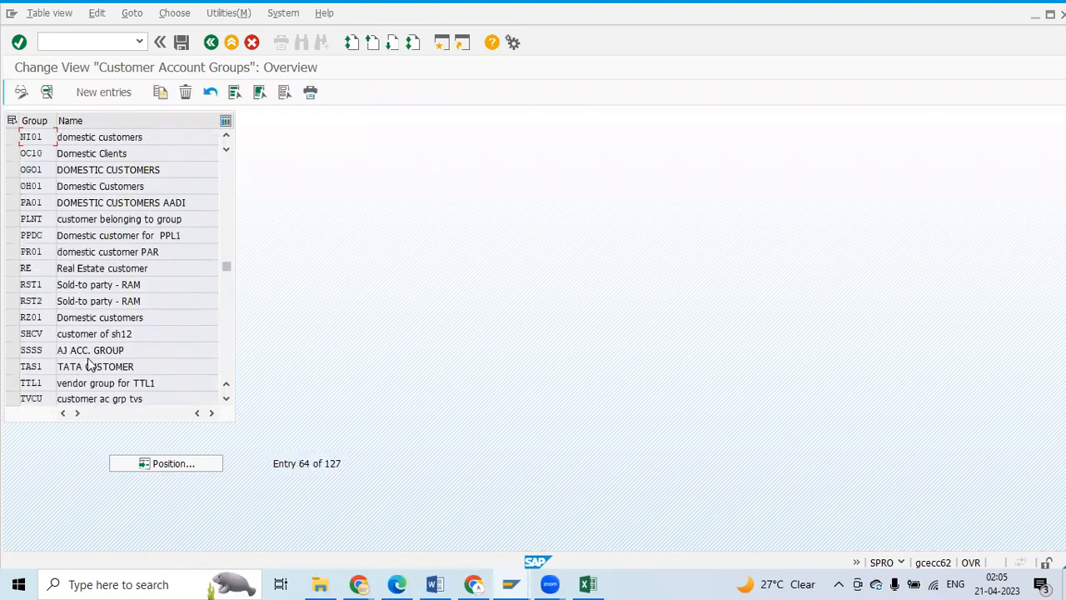
pyautogui.scroll(1, 93, 351)
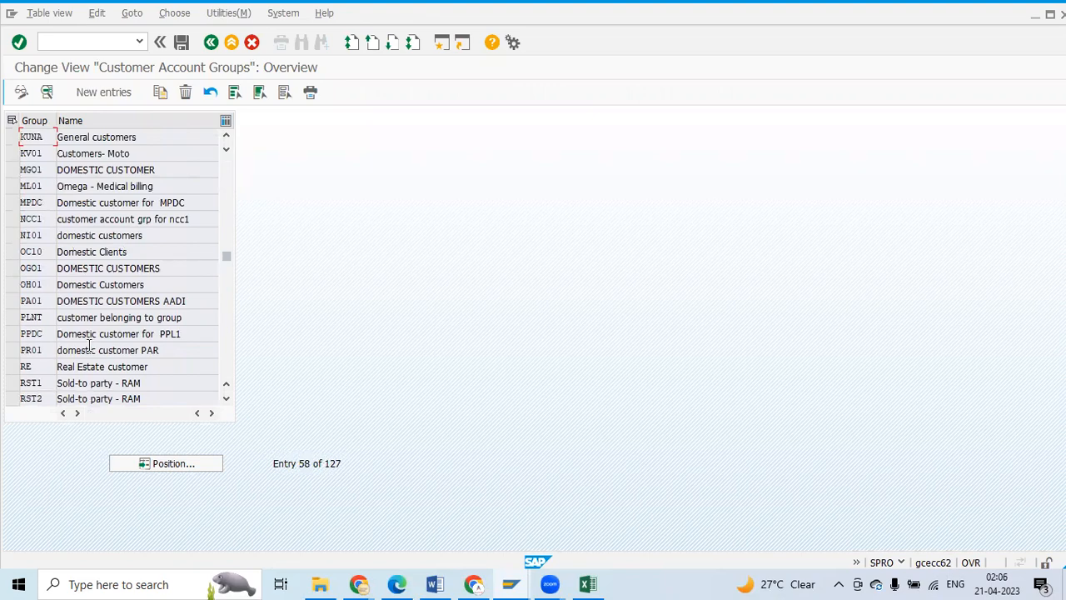
pyautogui.scroll(-1, 99, 332)
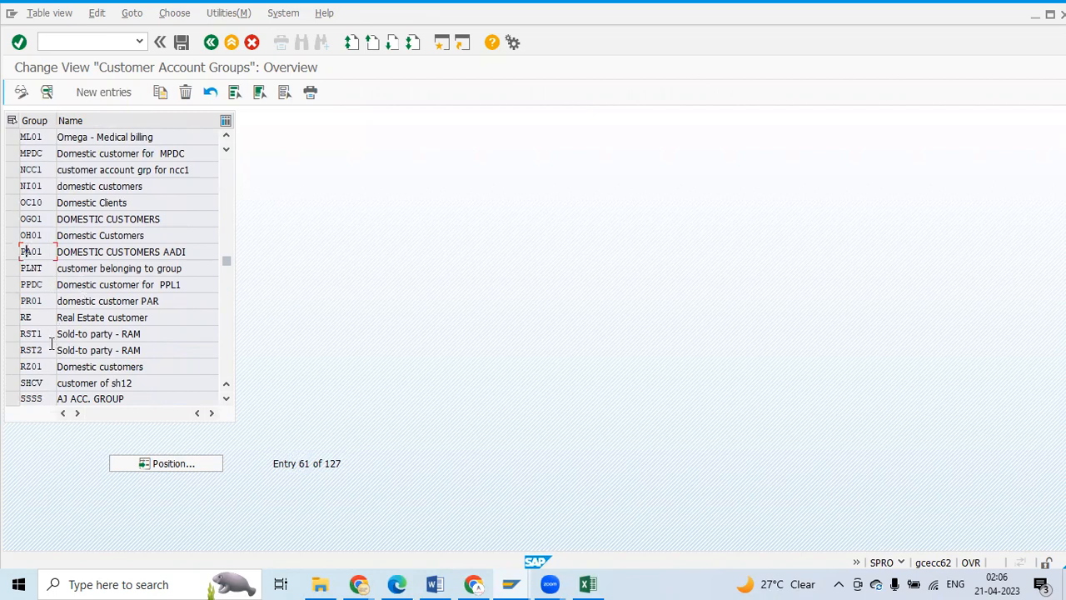
pyautogui.scroll(1, 68, 340)
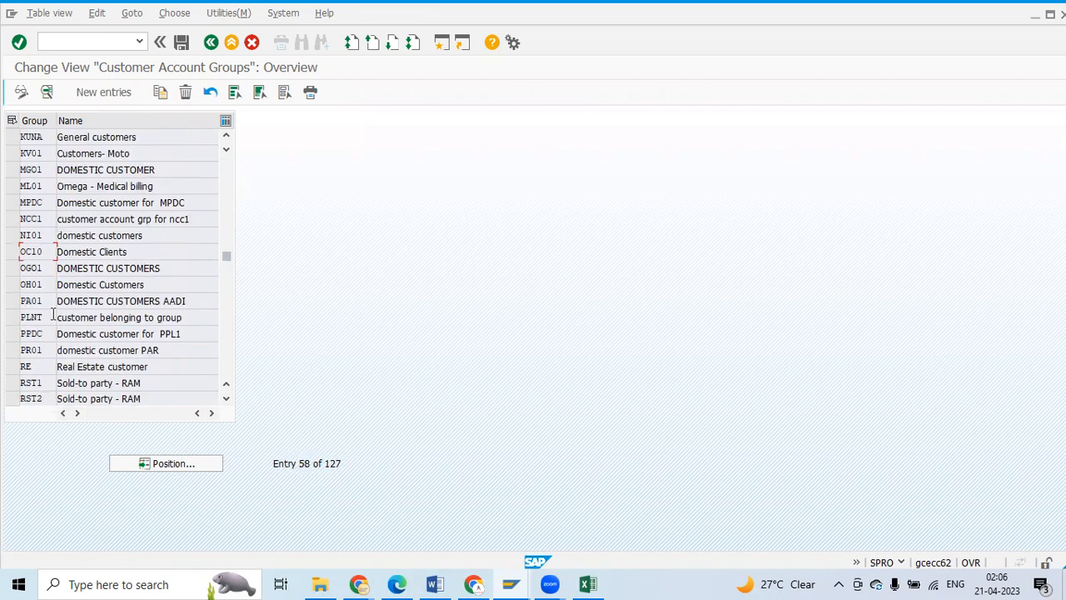
pyautogui.scroll(-1, 42, 351)
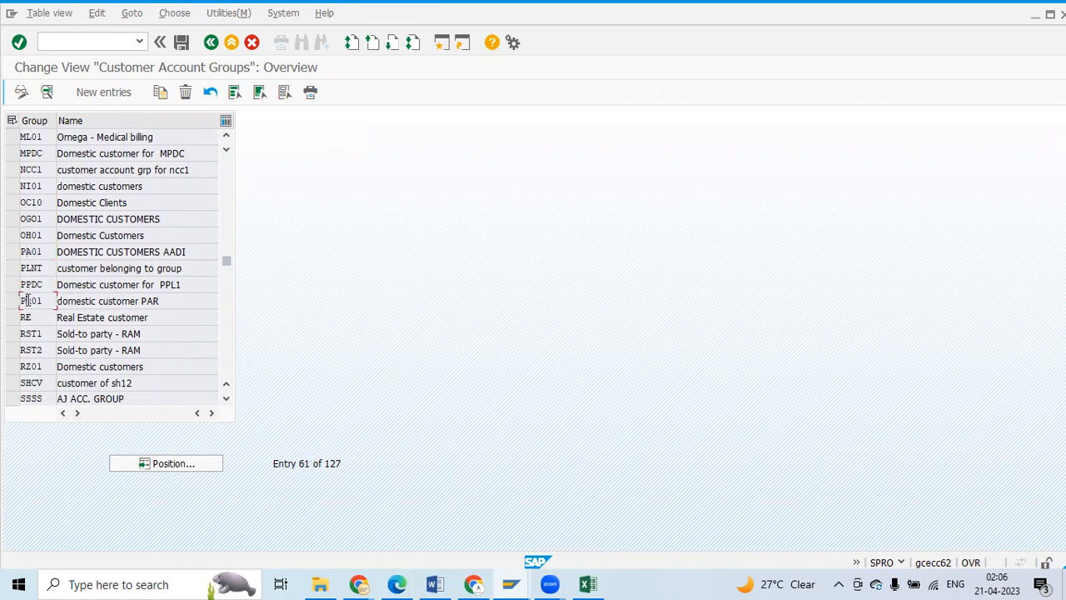
# Step: Start a new customer account group entry with key P100 and the name "Domestic Customer (PE01)"
pyautogui.hotkey('alt', 'Tab')
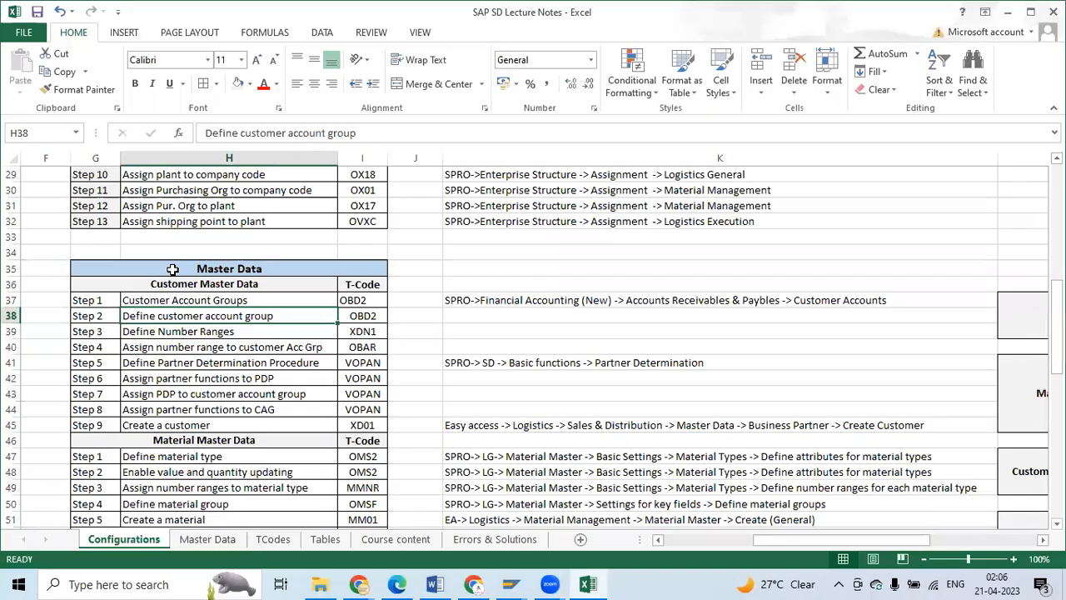
pyautogui.hotkey('alt', 'Tab')
pyautogui.click(95, 97)
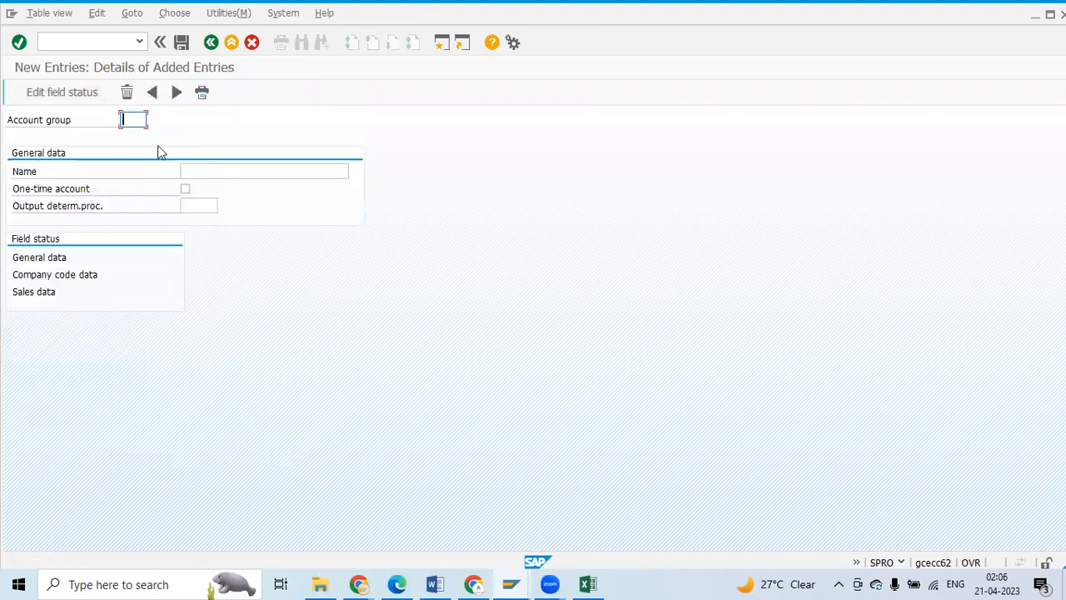
pyautogui.write('P100')
pyautogui.click(214, 170)
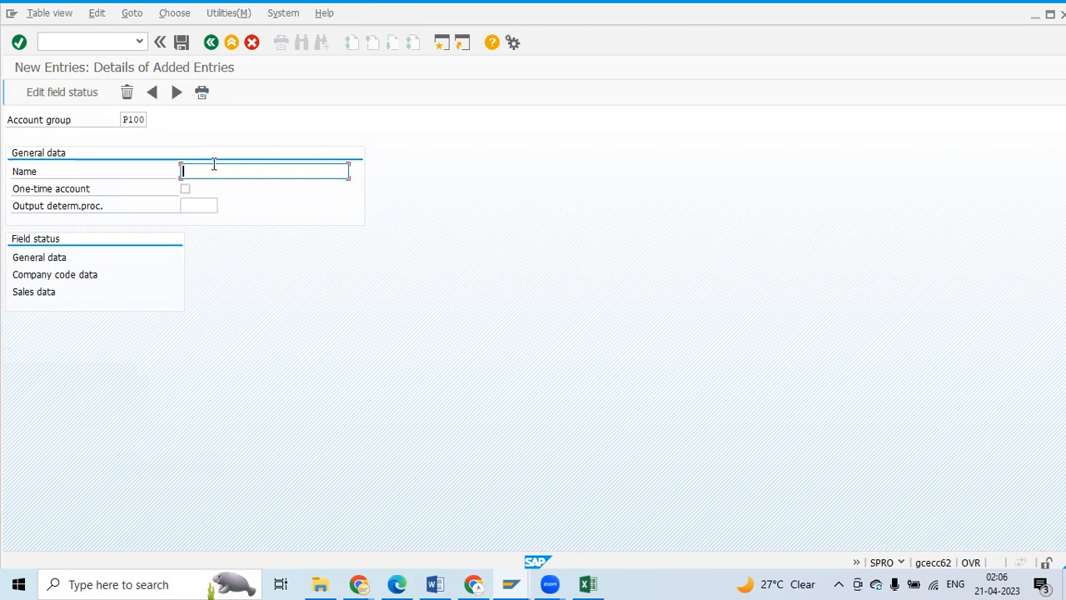
pyautogui.click(214, 165)
pyautogui.write('Domestic')
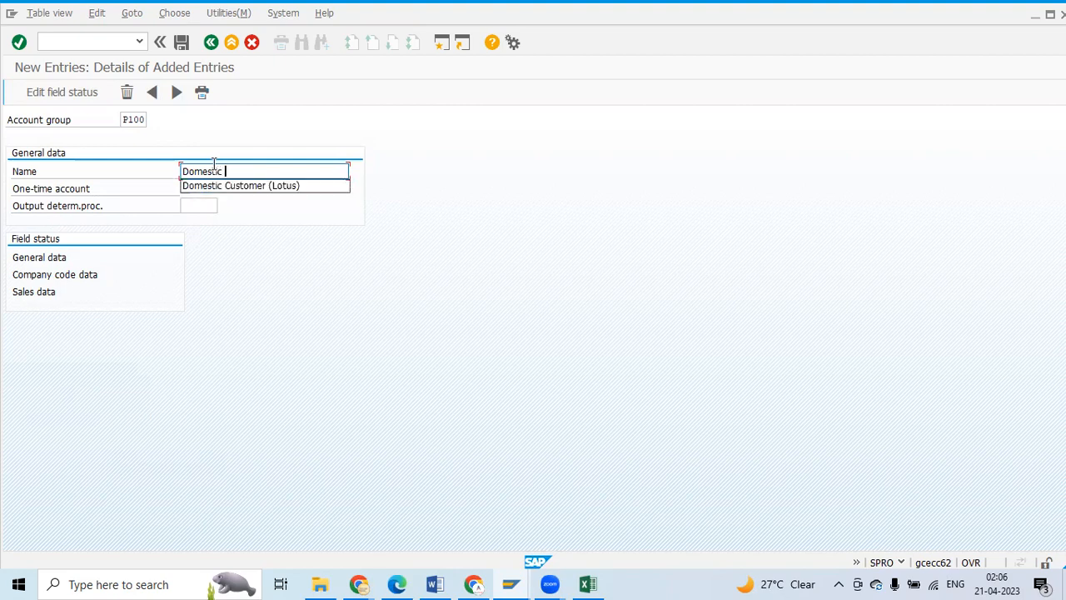
pyautogui.write(' Customer (')
pyautogui.write('PE01)')
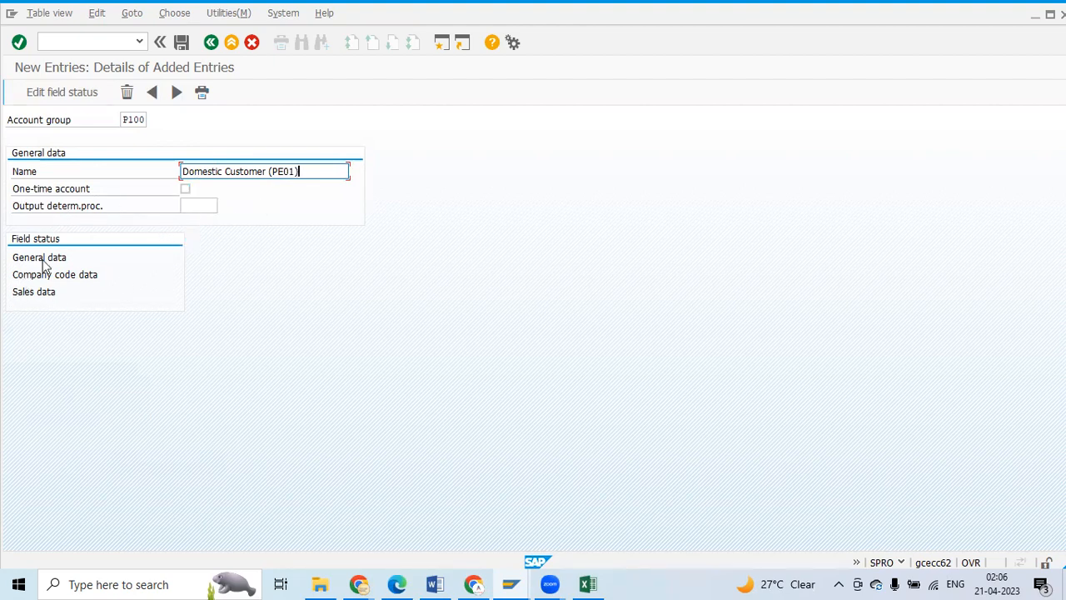
# Step: Review the General Data, Company Code Data and Sales Area Data rows in the Excel notes' Customer Master Data section and return to SAP
pyautogui.hotkey('alt', 'Tab')
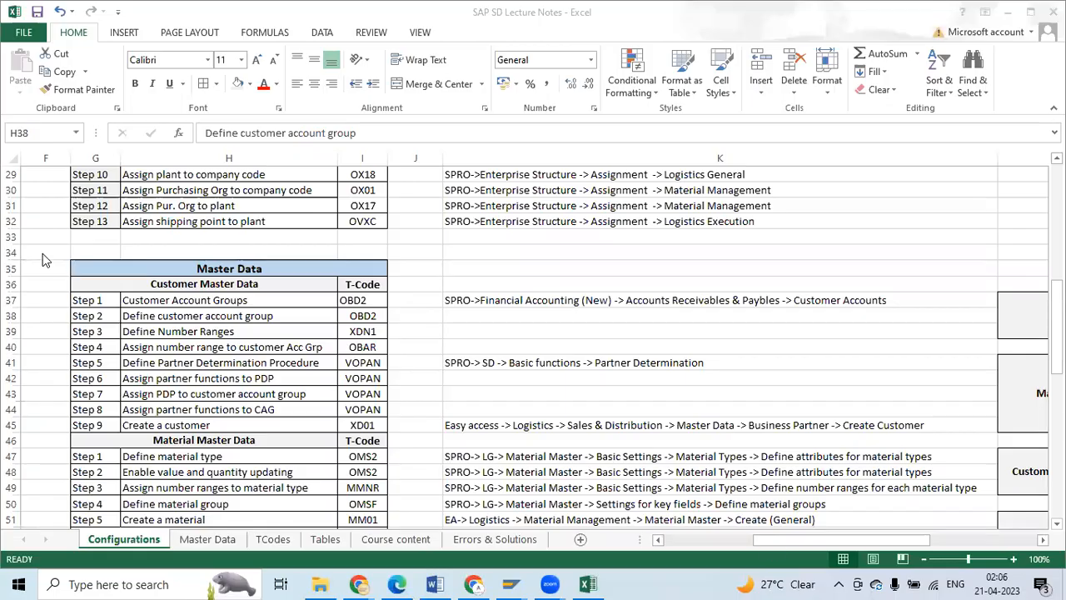
pyautogui.moveTo(866, 548); pyautogui.dragTo(975, 534)
pyautogui.click(185, 456)
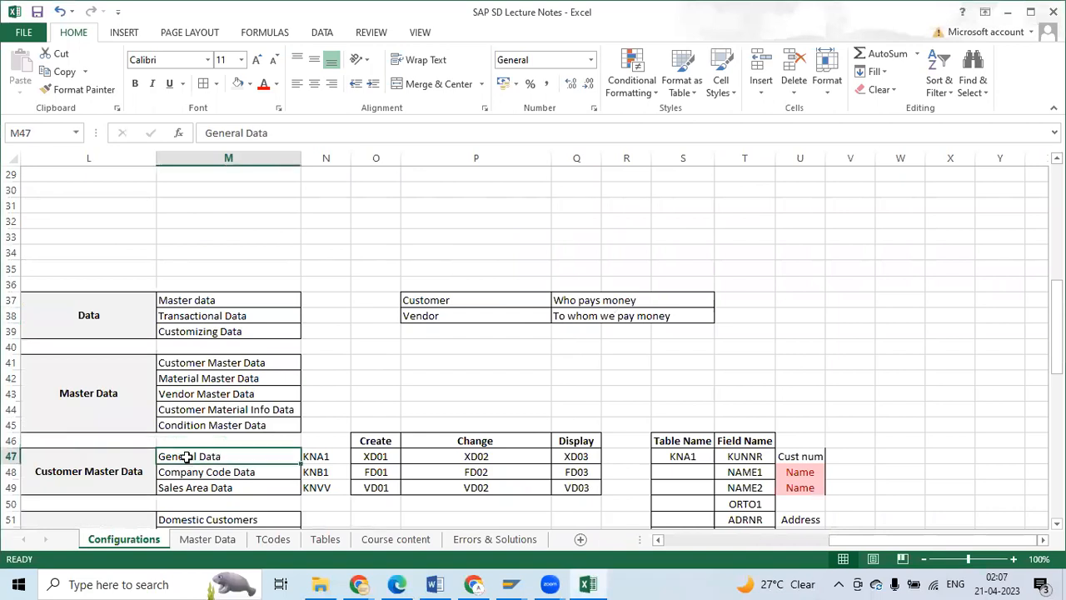
pyautogui.click(182, 470)
pyautogui.click(183, 487)
pyautogui.hotkey('alt', 'Tab')
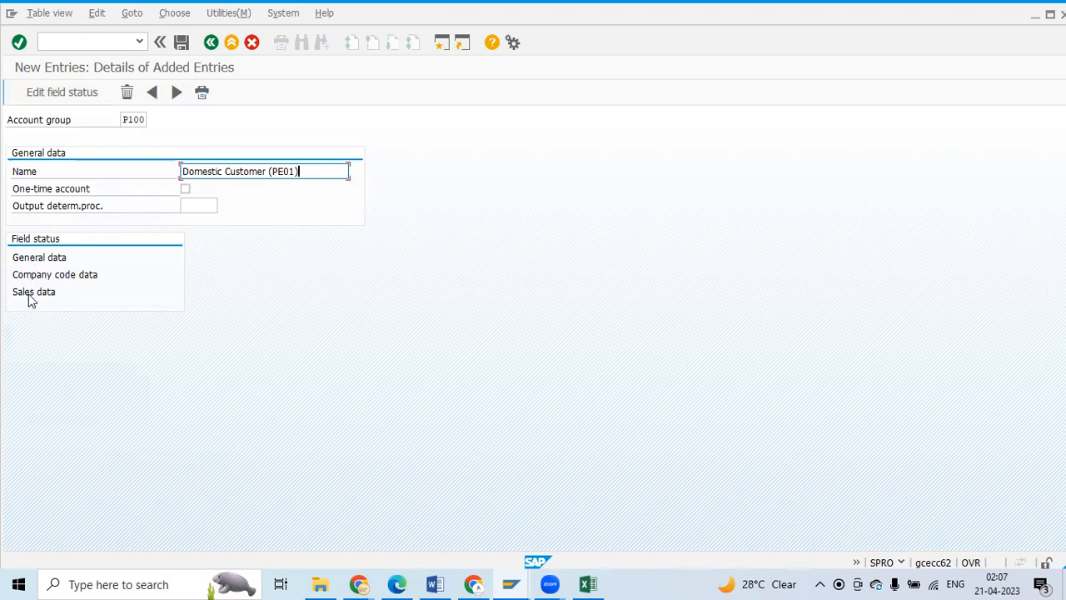
# Step: In the general data field status for Address, suppress Form of address, Transportation zone, Tax jurisdiction code, c/o name and Street 2
pyautogui.doubleClick(24, 258)
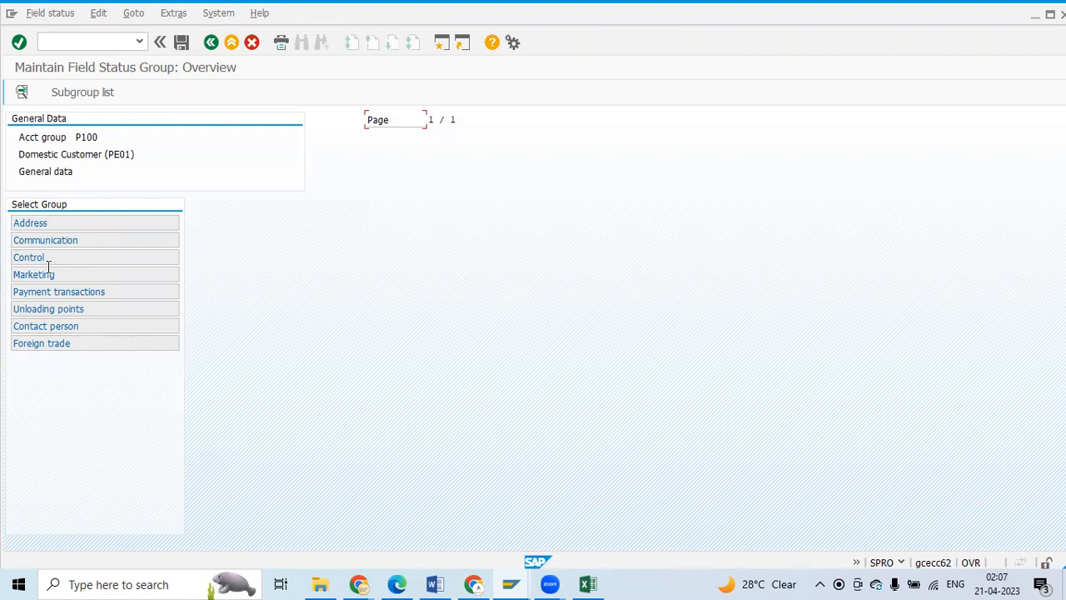
pyautogui.doubleClick(38, 225)
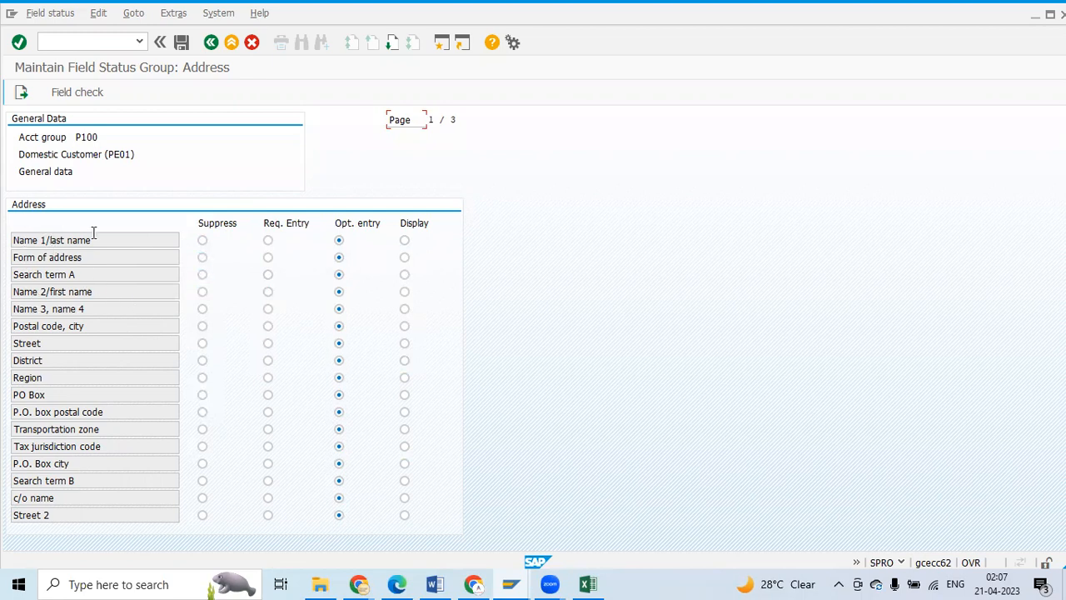
pyautogui.click(203, 259)
pyautogui.click(202, 429)
pyautogui.click(202, 447)
pyautogui.click(202, 497)
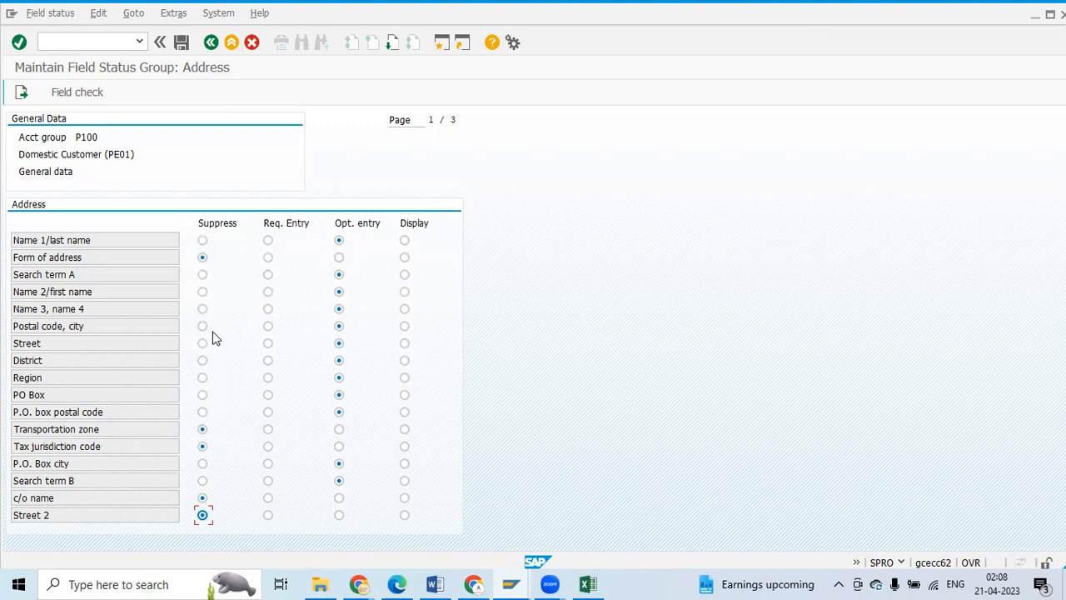
# Step: Make Name 1/last name a required entry and return to the P100 account group details
pyautogui.click(268, 241)
pyautogui.click(210, 43)
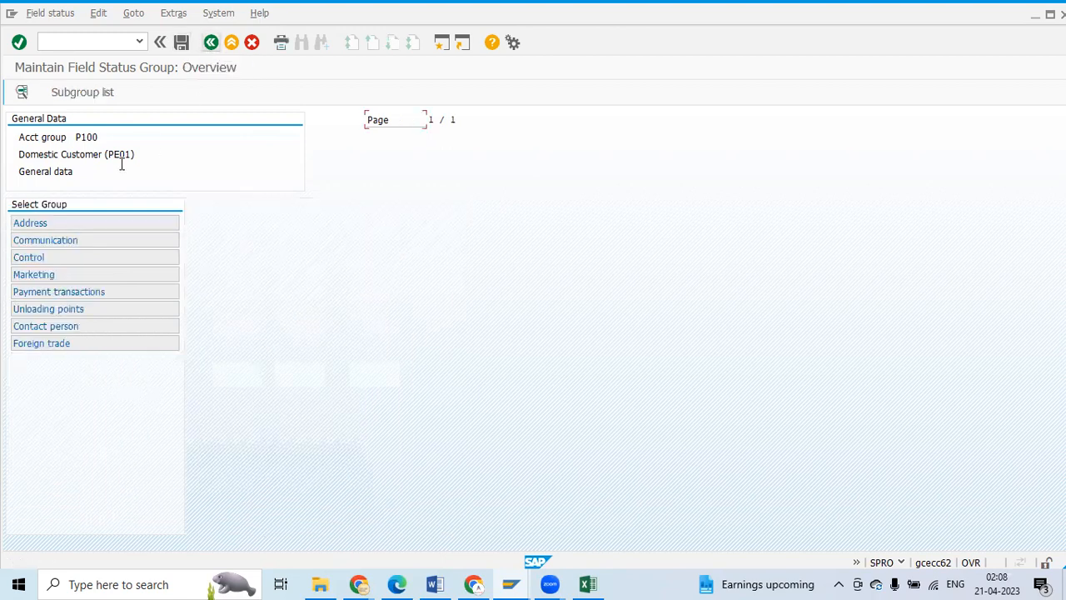
pyautogui.click(212, 43)
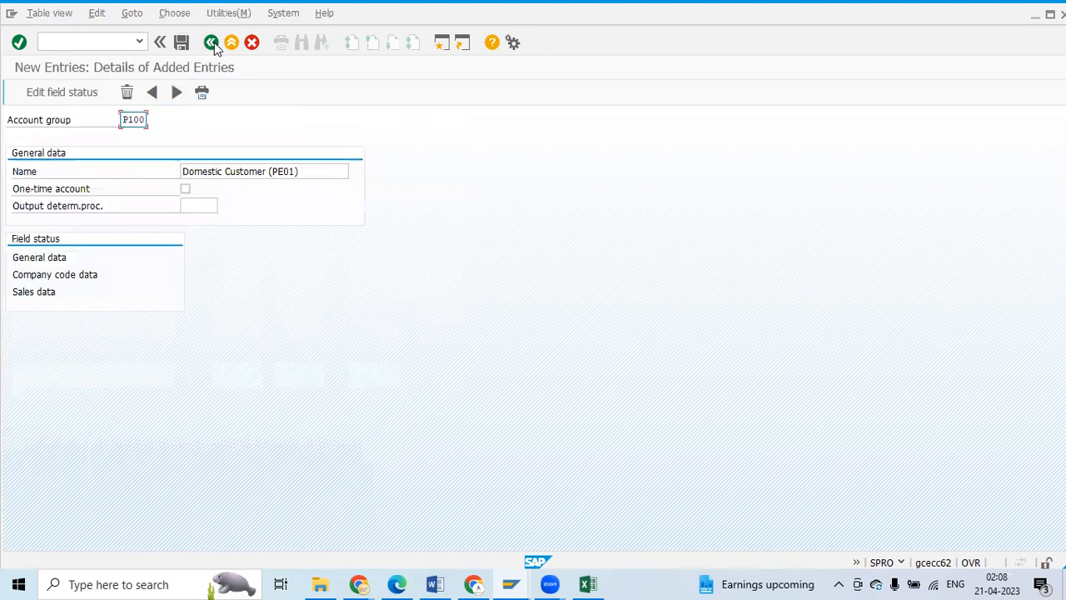
# Step: Examine the company code data field status for Account management and Payment transactions, and return to the account group details
pyautogui.click(28, 278)
pyautogui.doubleClick(58, 281)
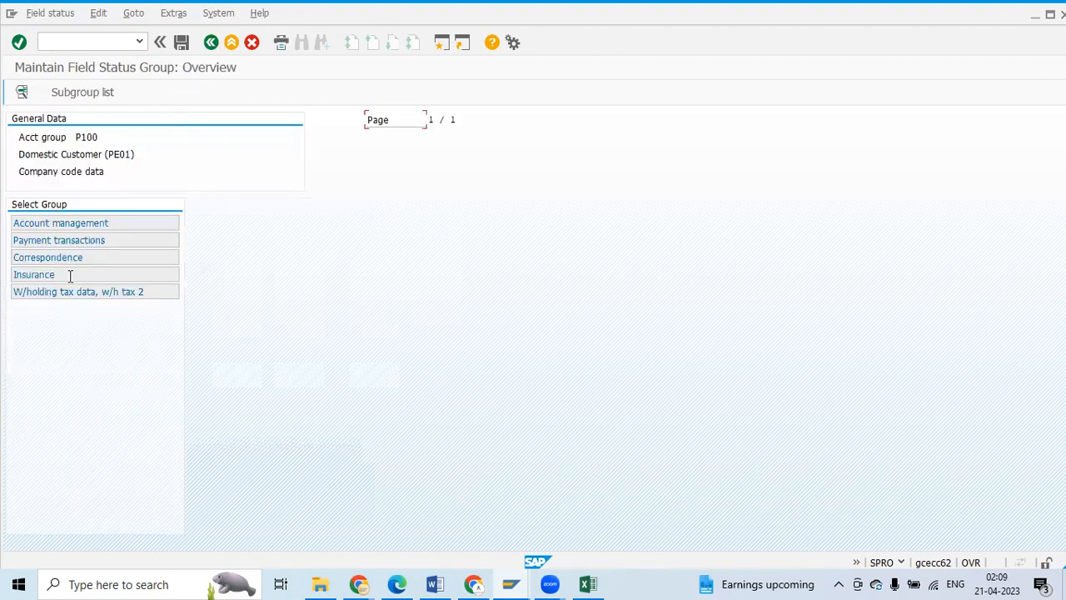
pyautogui.doubleClick(63, 223)
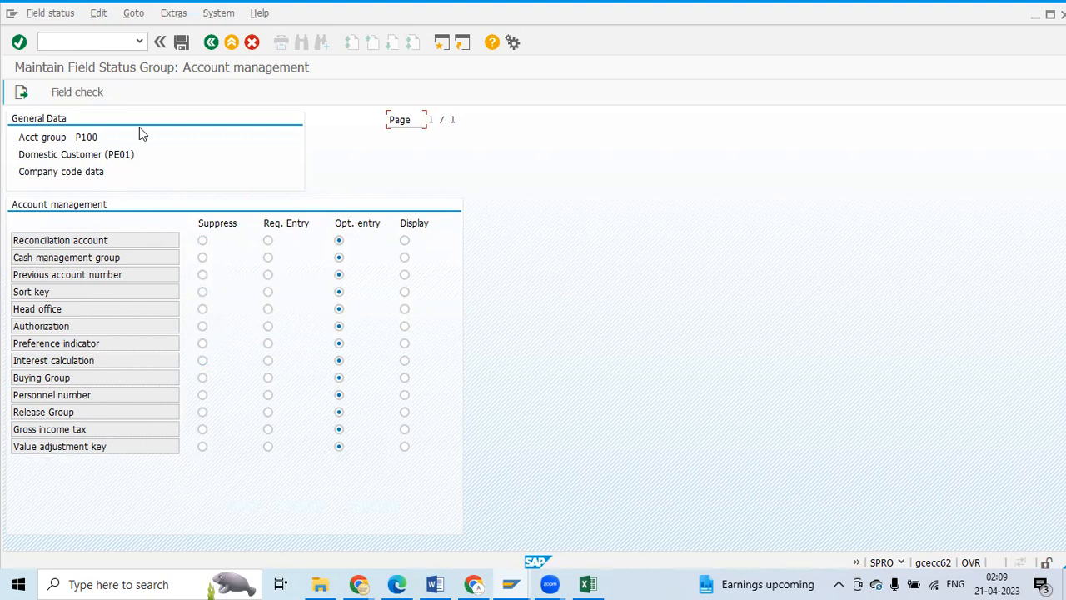
pyautogui.click(212, 42)
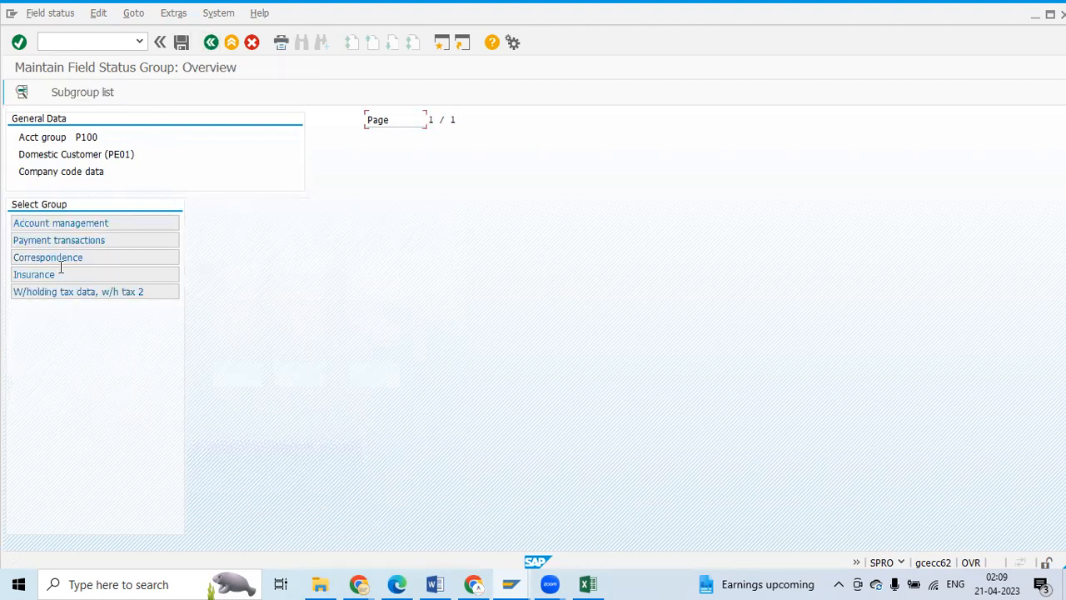
pyautogui.doubleClick(57, 241)
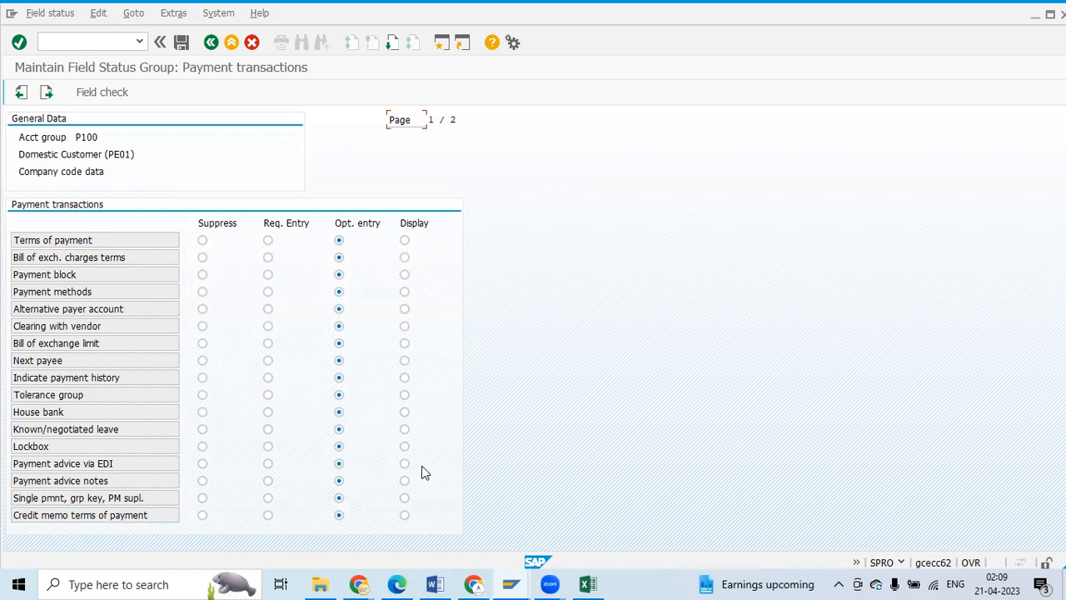
pyautogui.click(209, 46)
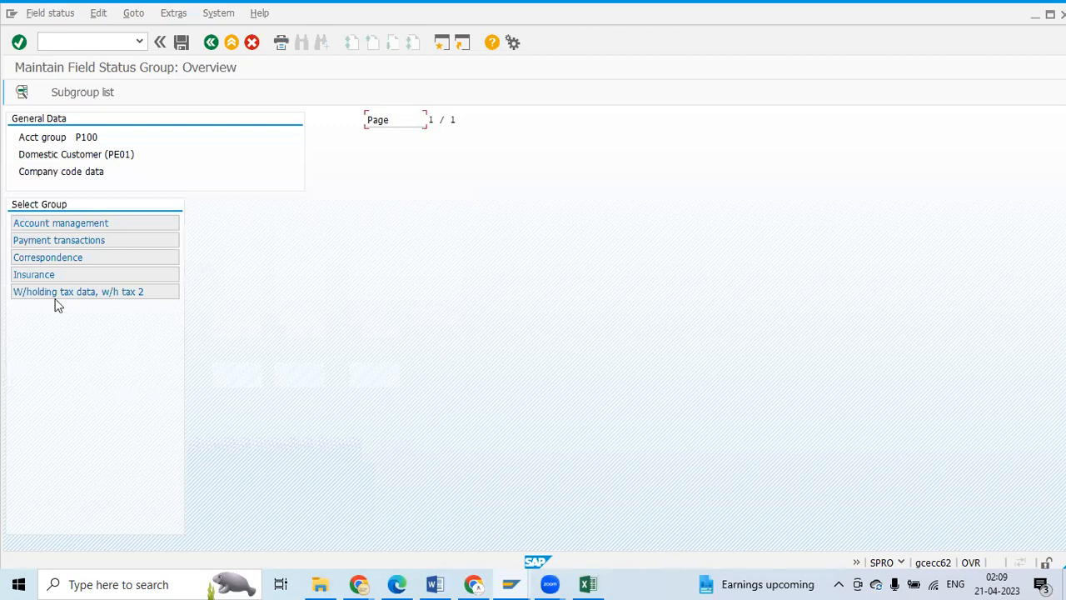
pyautogui.click(212, 44)
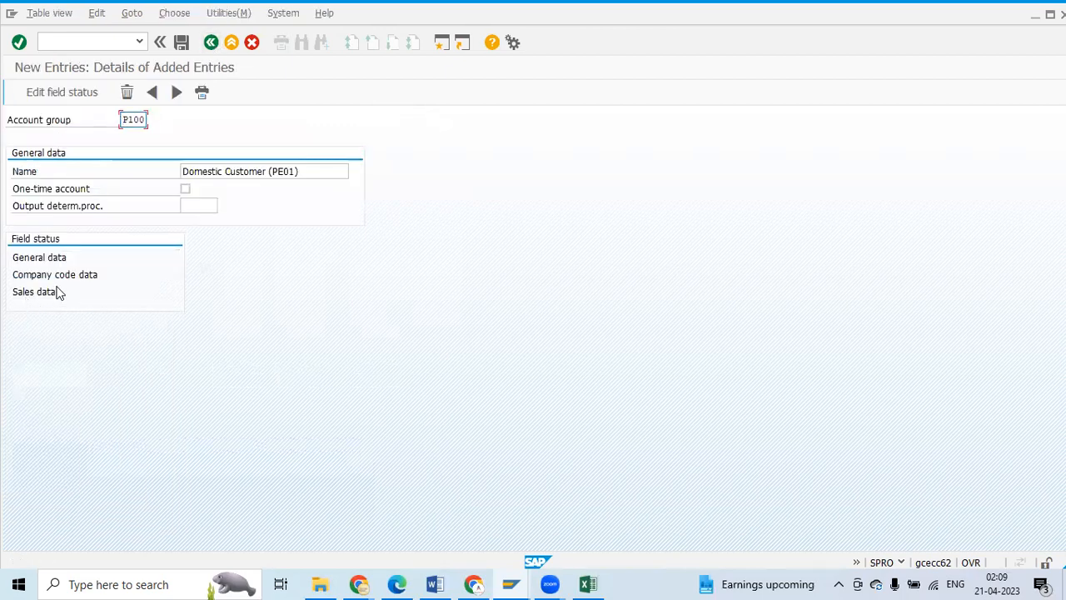
# Step: Examine the sales data field status for Sales, Shipping, Billing and Partner usage, and return to the account group details
pyautogui.doubleClick(31, 293)
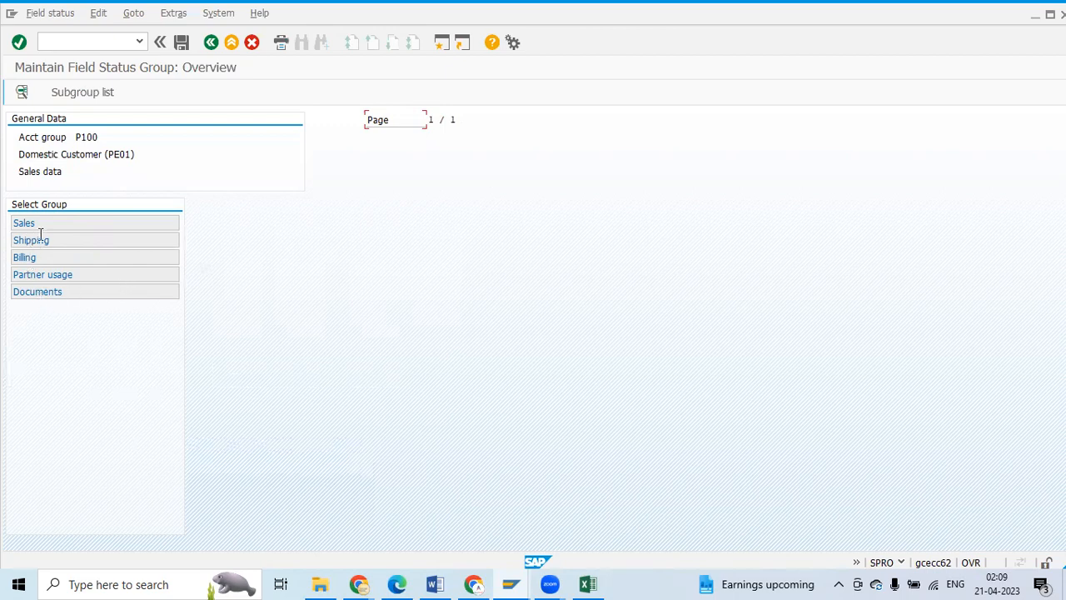
pyautogui.click(36, 223)
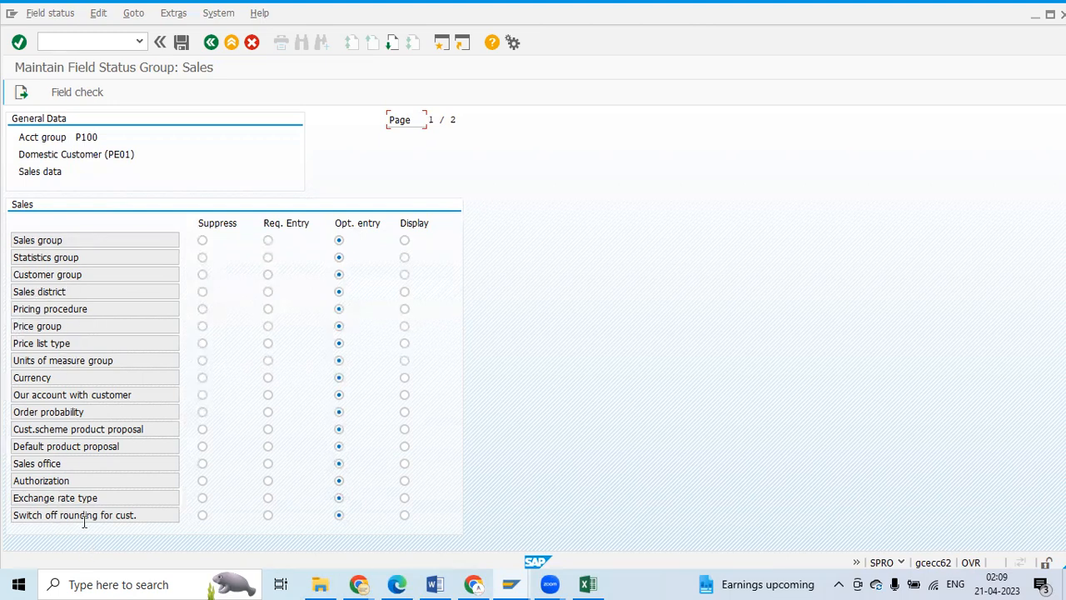
pyautogui.click(211, 42)
pyautogui.click(38, 241)
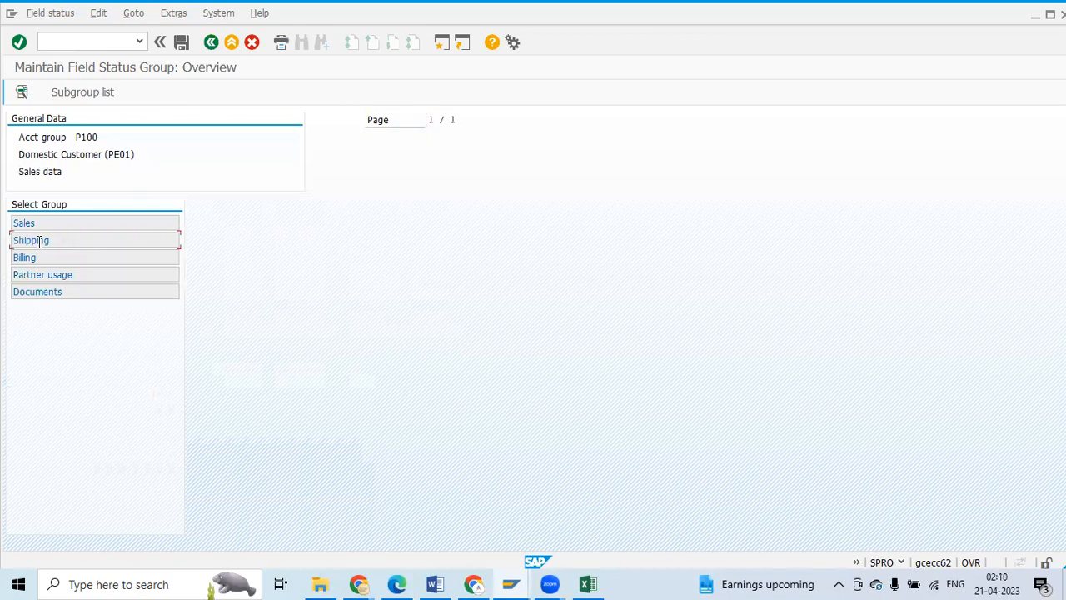
pyautogui.doubleClick(39, 240)
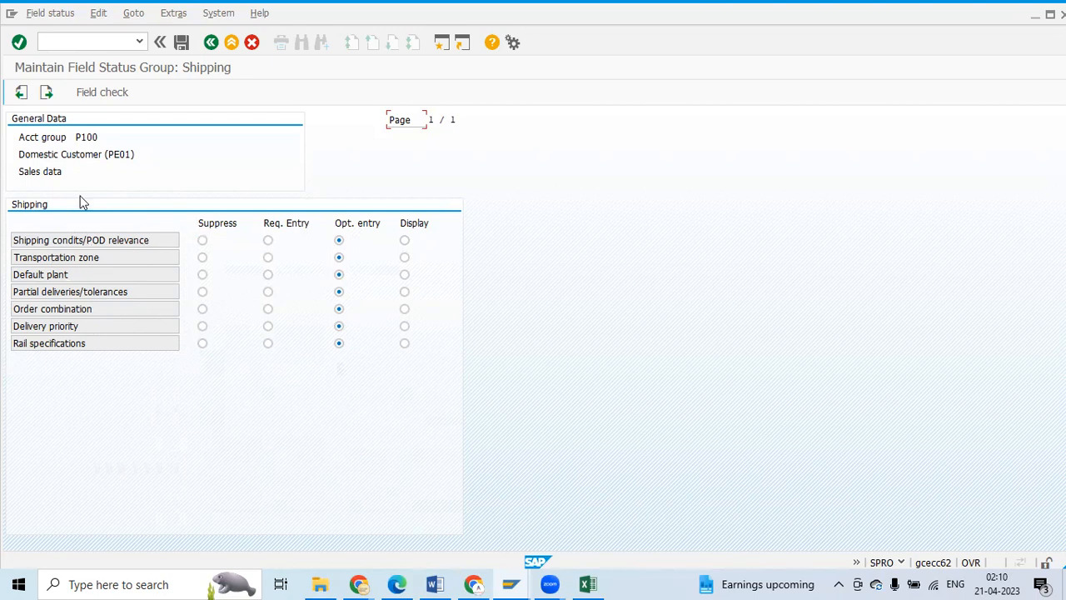
pyautogui.click(211, 42)
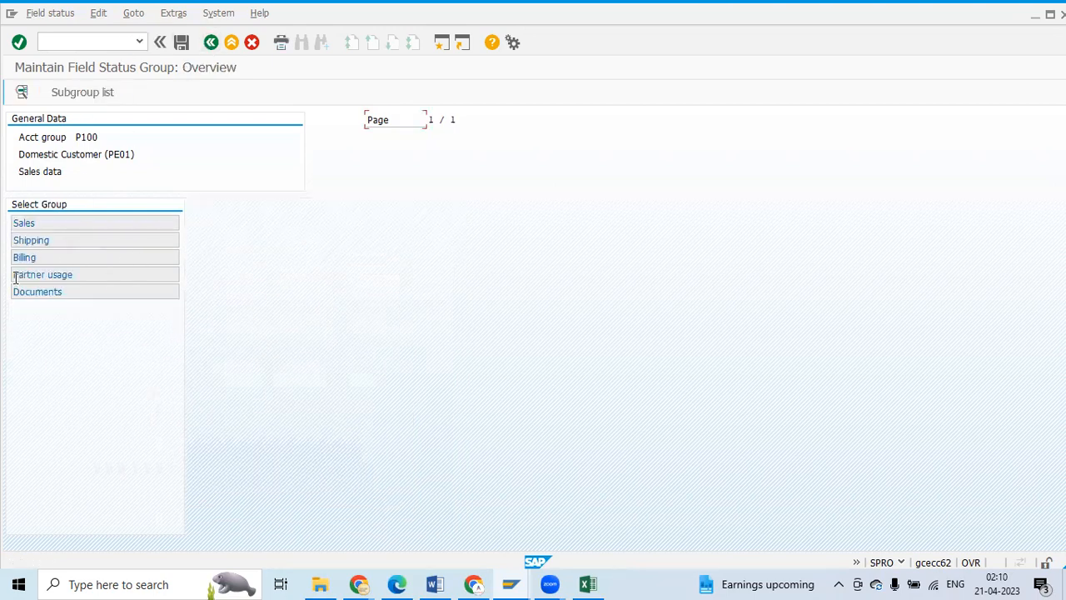
pyautogui.doubleClick(25, 259)
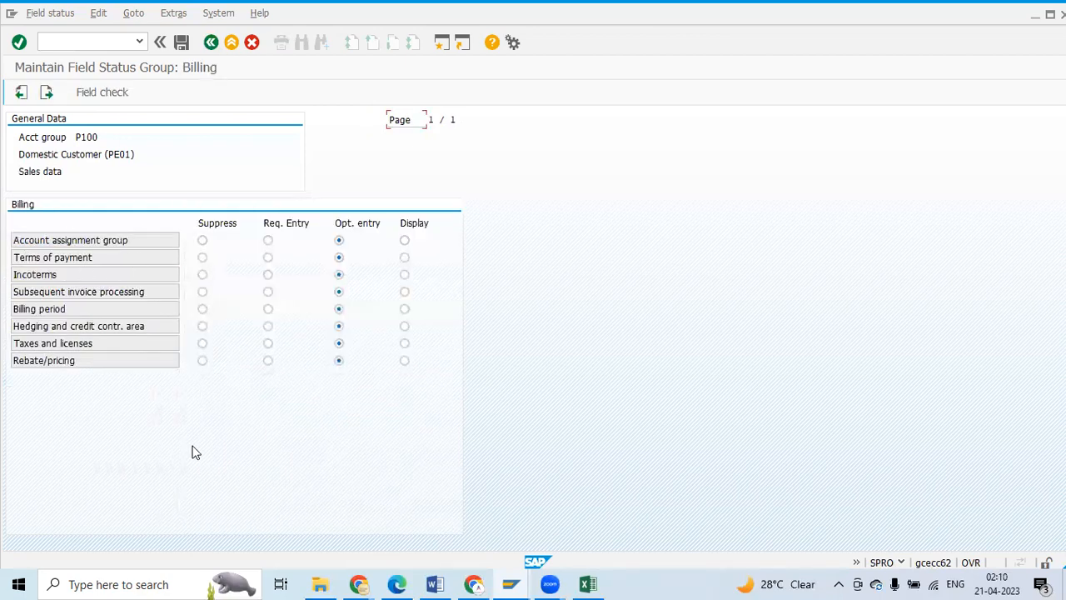
pyautogui.click(211, 41)
pyautogui.doubleClick(29, 273)
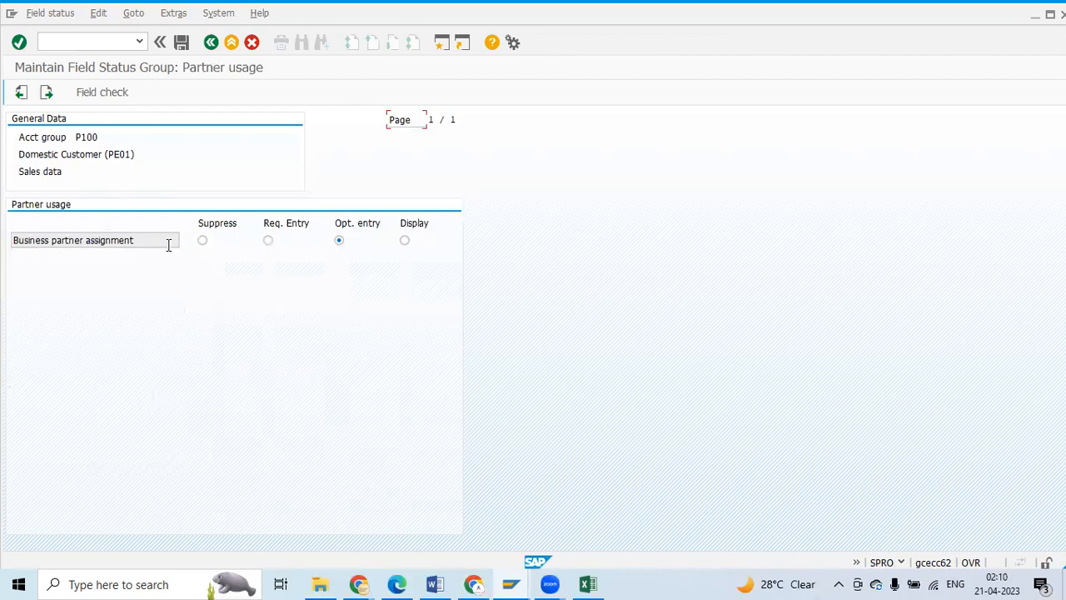
pyautogui.click(211, 43)
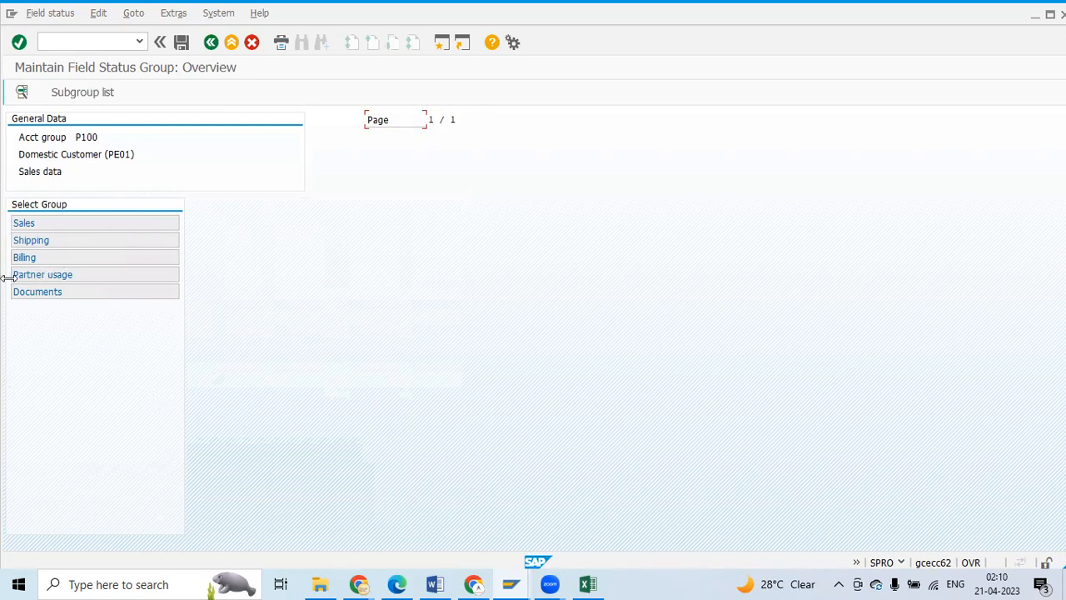
pyautogui.click(211, 42)
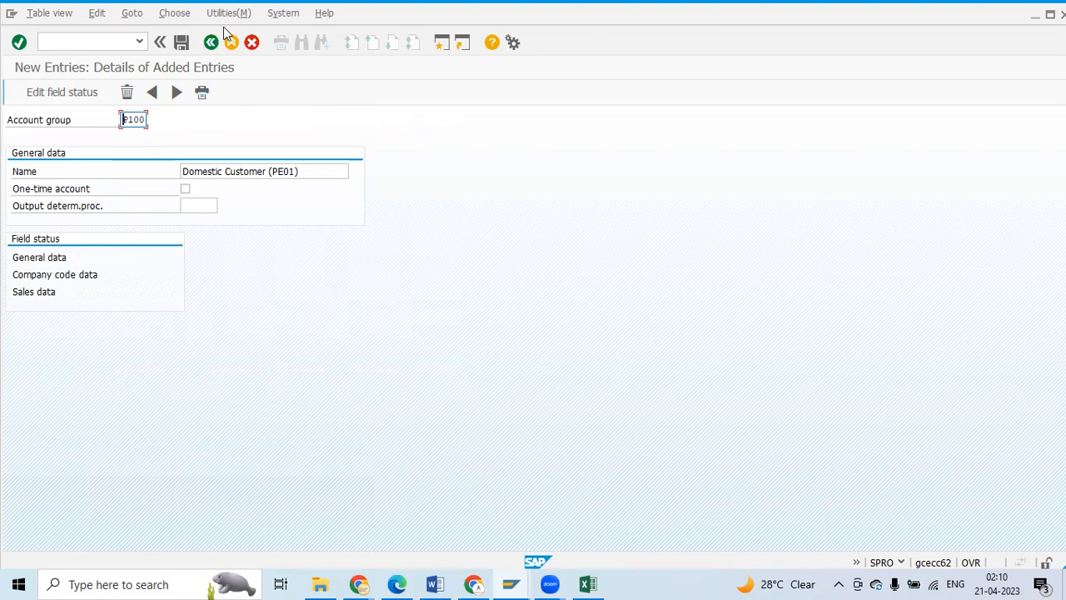
# Step: Save account group P100 under a new customizing request with the short description "PE Customer Account Group"
pyautogui.click(183, 42)
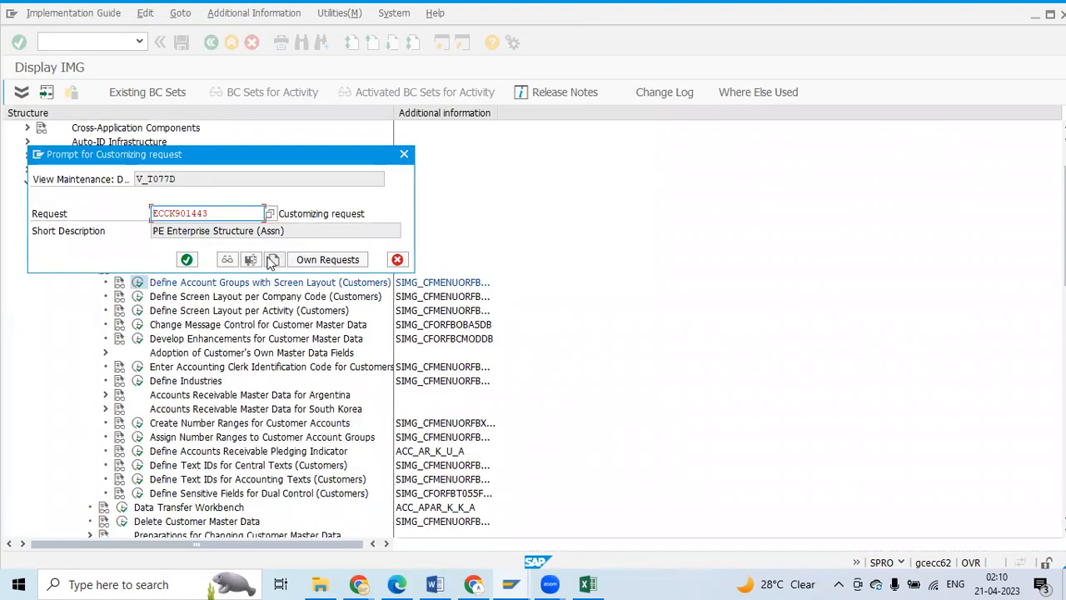
pyautogui.click(273, 260)
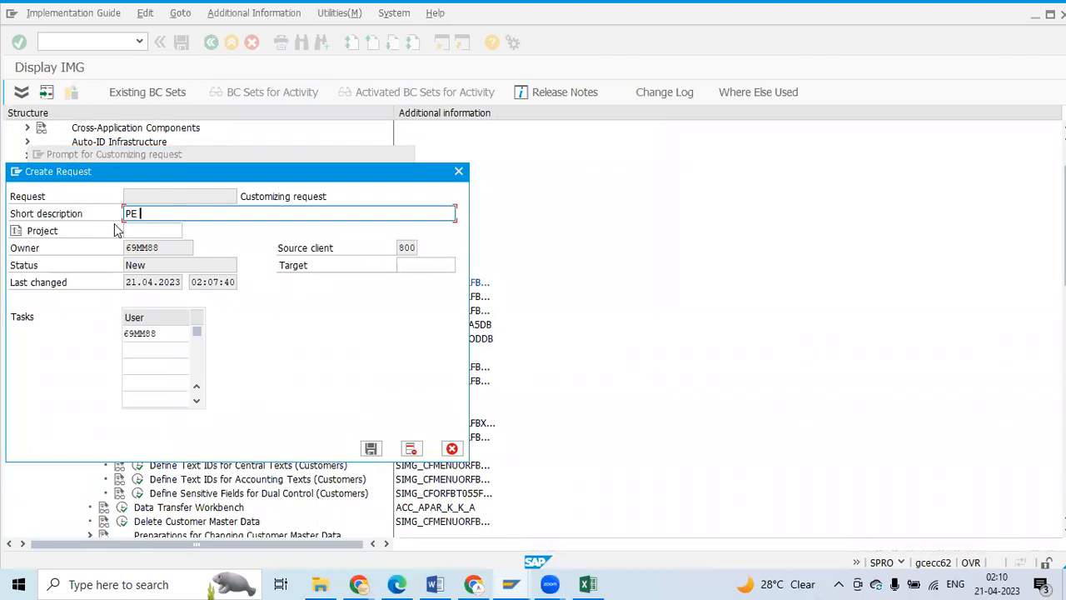
pyautogui.write('stomer Account Group')
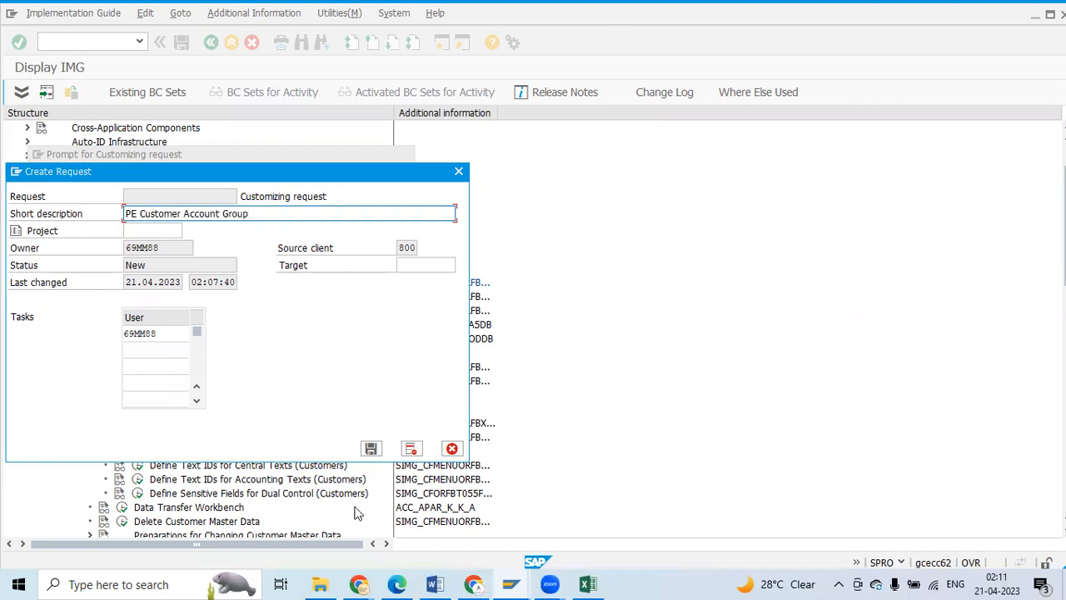
pyautogui.click(371, 449)
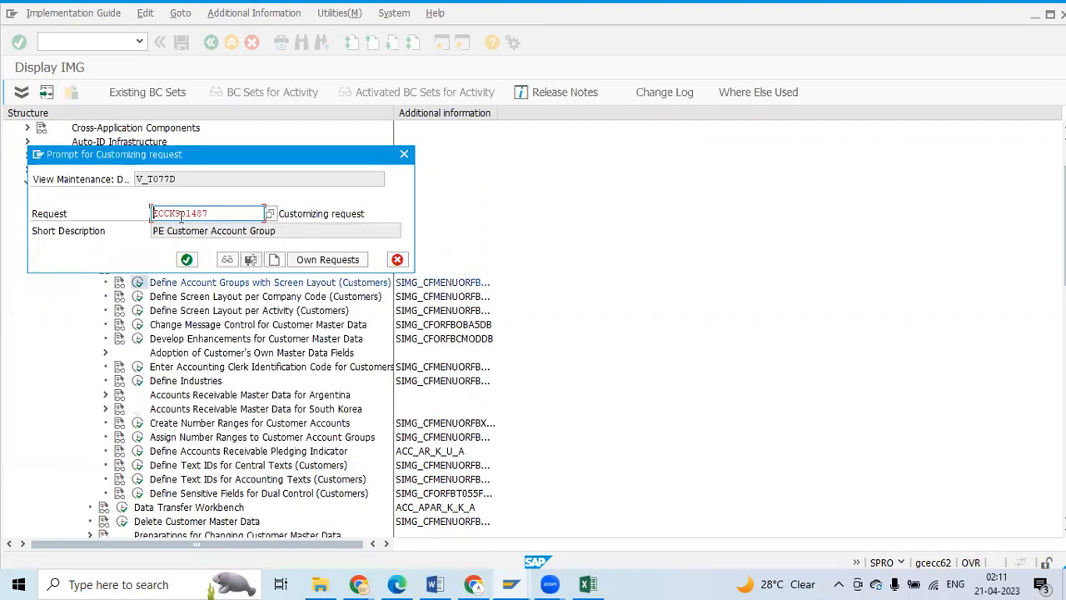
pyautogui.click(186, 260)
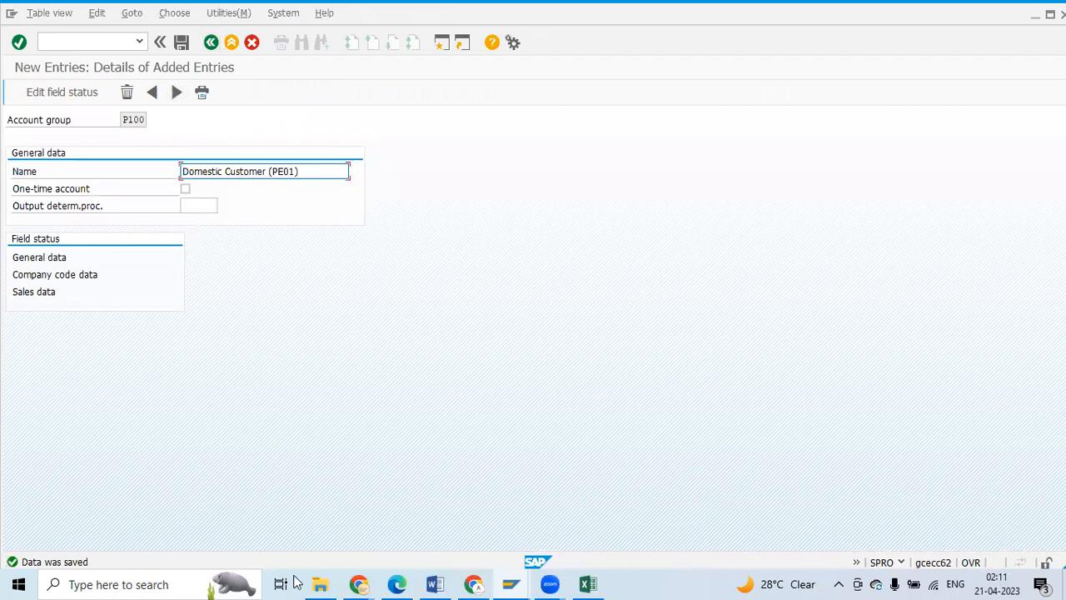
# Step: Record the account group in the Excel notes' Configurations sheet, entering CAG in A34 and P100 in B34
pyautogui.click(597, 578)
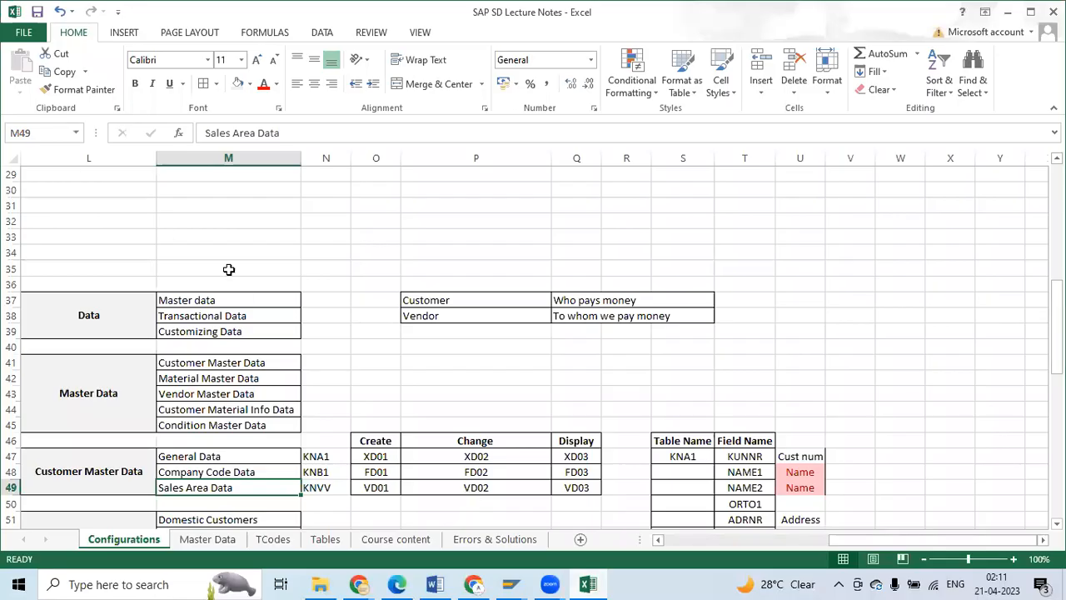
pyautogui.moveTo(937, 540); pyautogui.dragTo(713, 542)
pyautogui.scroll(6, 33, 296)
pyautogui.scroll(-6, 60, 285)
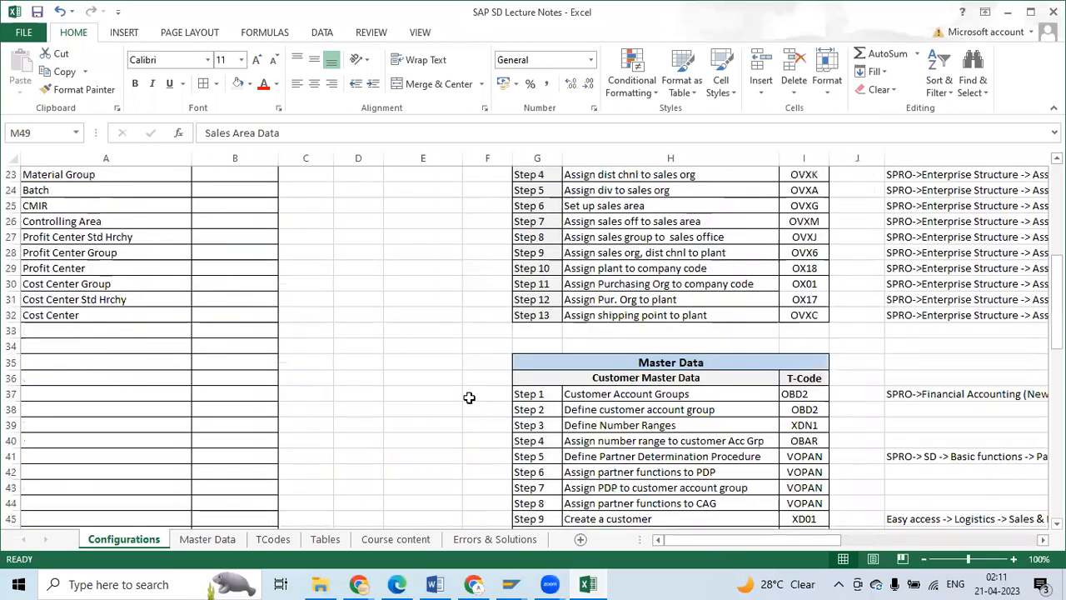
pyautogui.scroll(1, 83, 344)
pyautogui.click(66, 305)
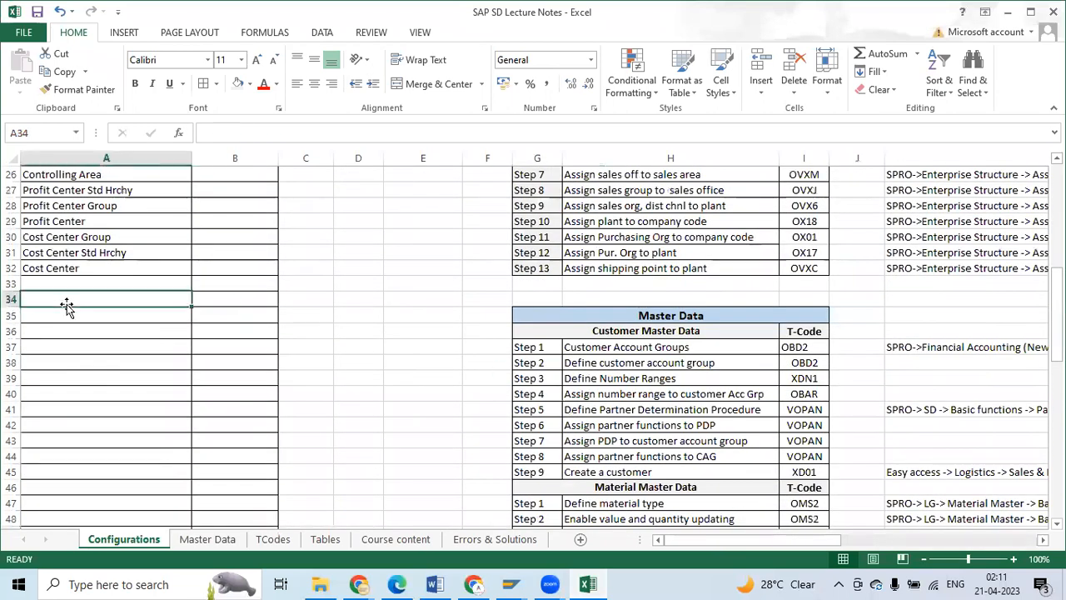
pyautogui.write('CAG')
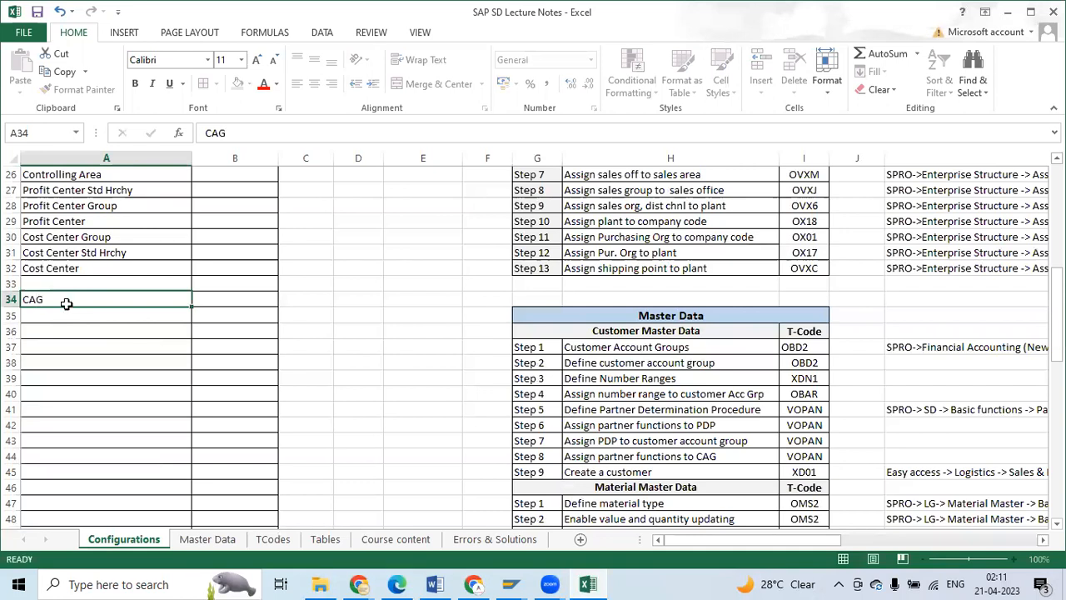
pyautogui.press('Tab')
pyautogui.write('P100')
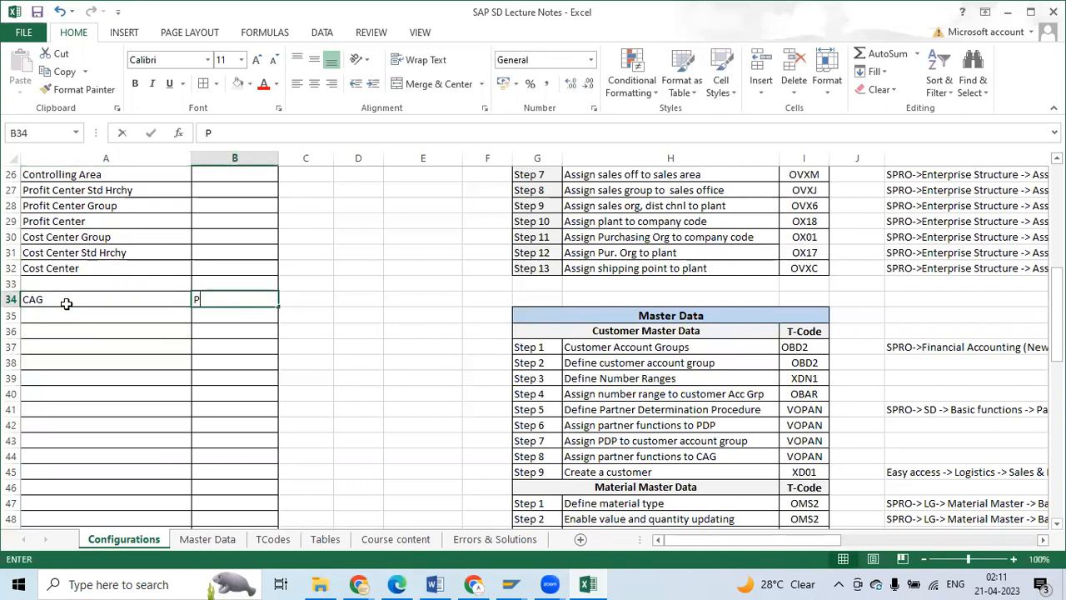
pyautogui.press('Tab')
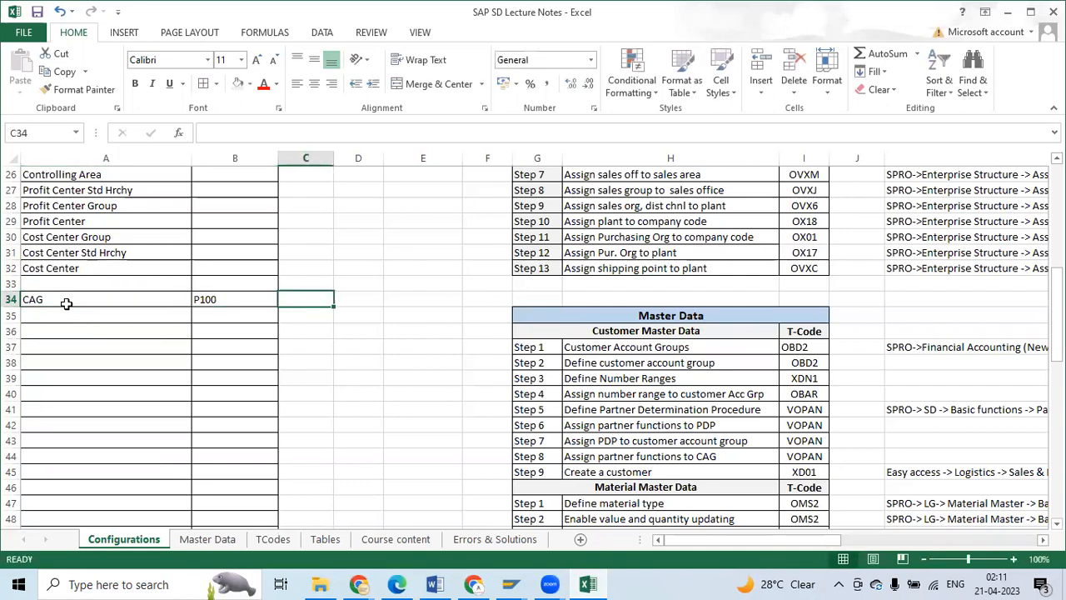
# Step: Switch back to SAP and return to the Customer Account Groups overview
pyautogui.hotkey('alt', 'Tab')
pyautogui.click(209, 44)
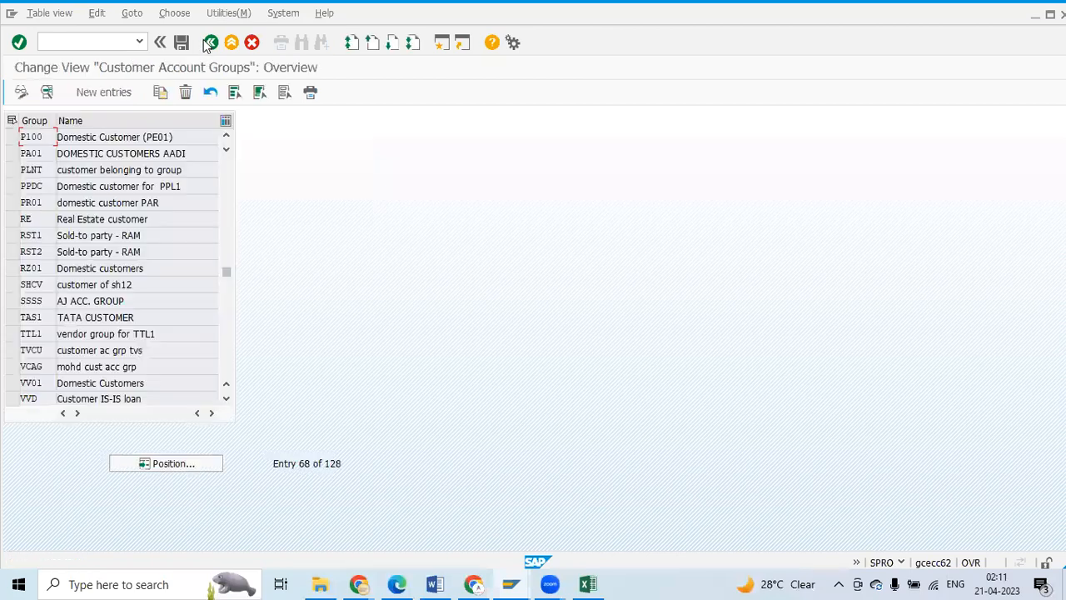
# Step: Create and save a new customer account group P200 named "International Customer PE01"
pyautogui.click(125, 92)
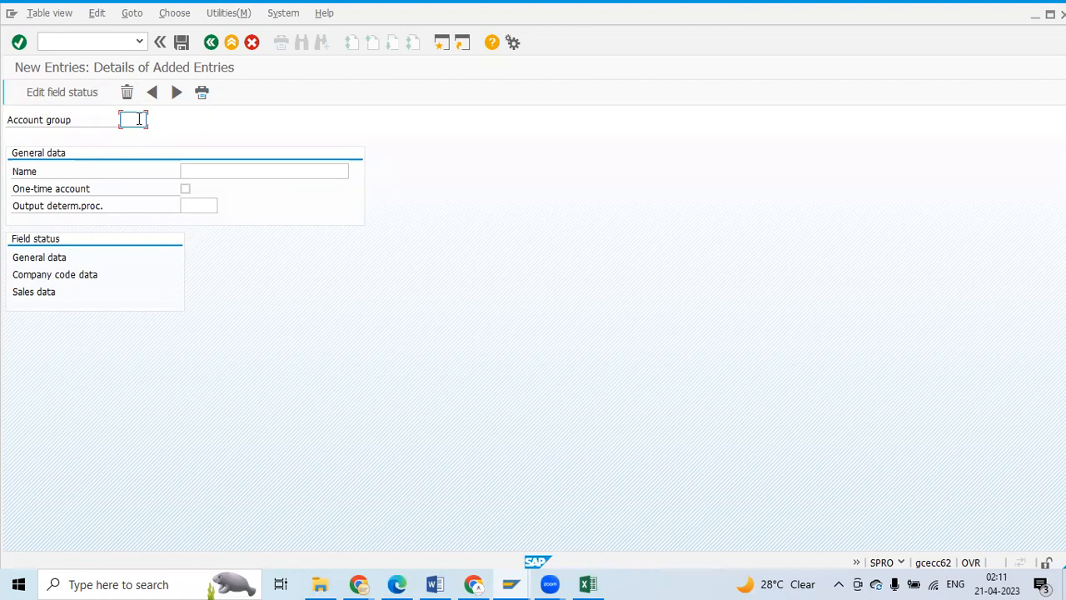
pyautogui.write('P200')
pyautogui.click(203, 171)
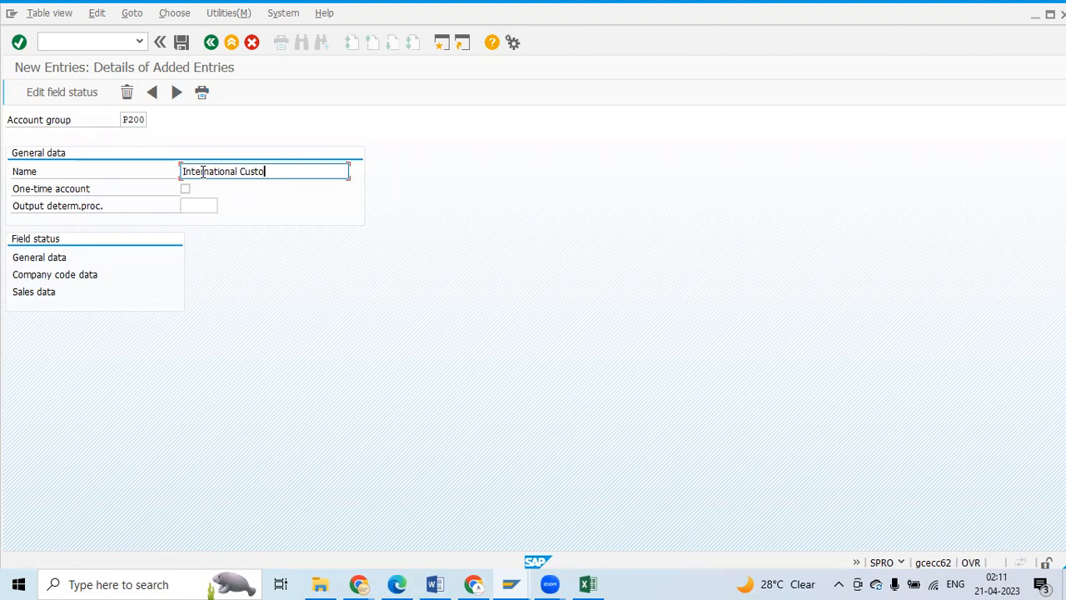
pyautogui.write('mer PE01')
pyautogui.moveTo(308, 171); pyautogui.dragTo(283, 170)
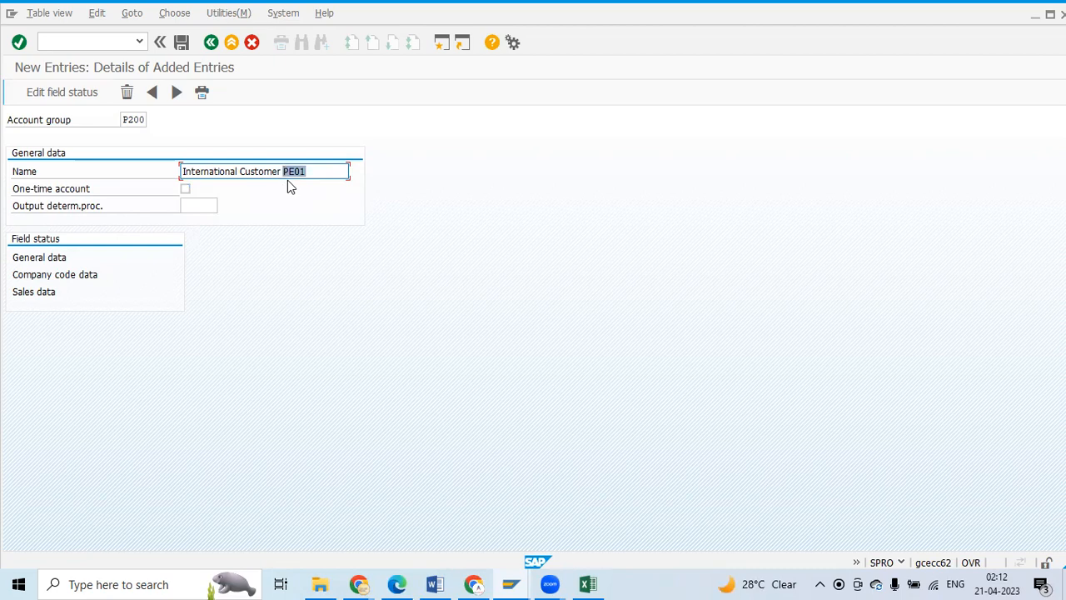
pyautogui.click(317, 169)
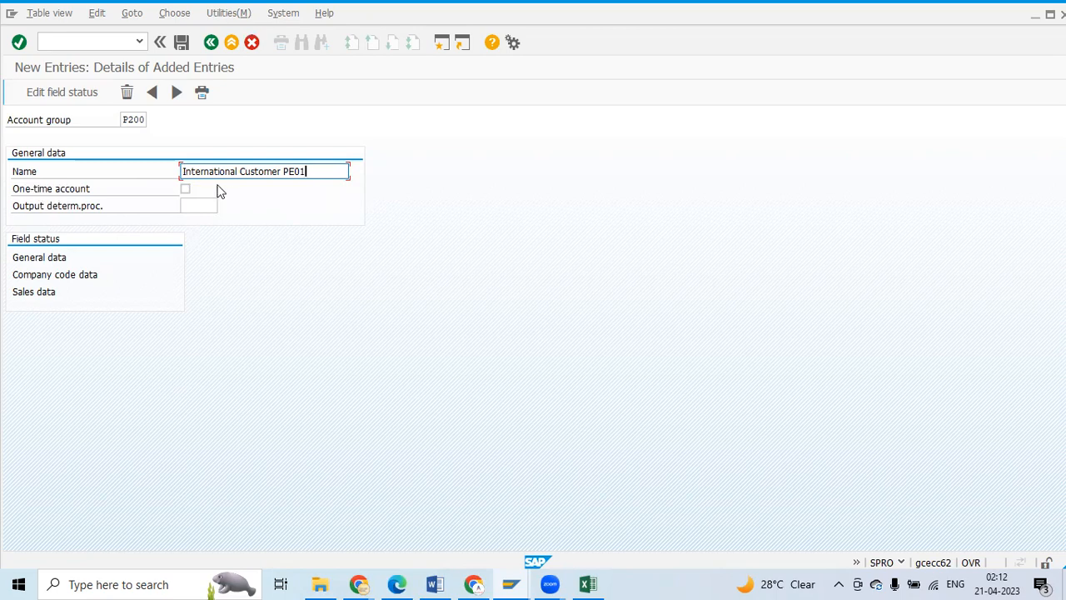
pyautogui.moveTo(182, 170); pyautogui.dragTo(258, 169)
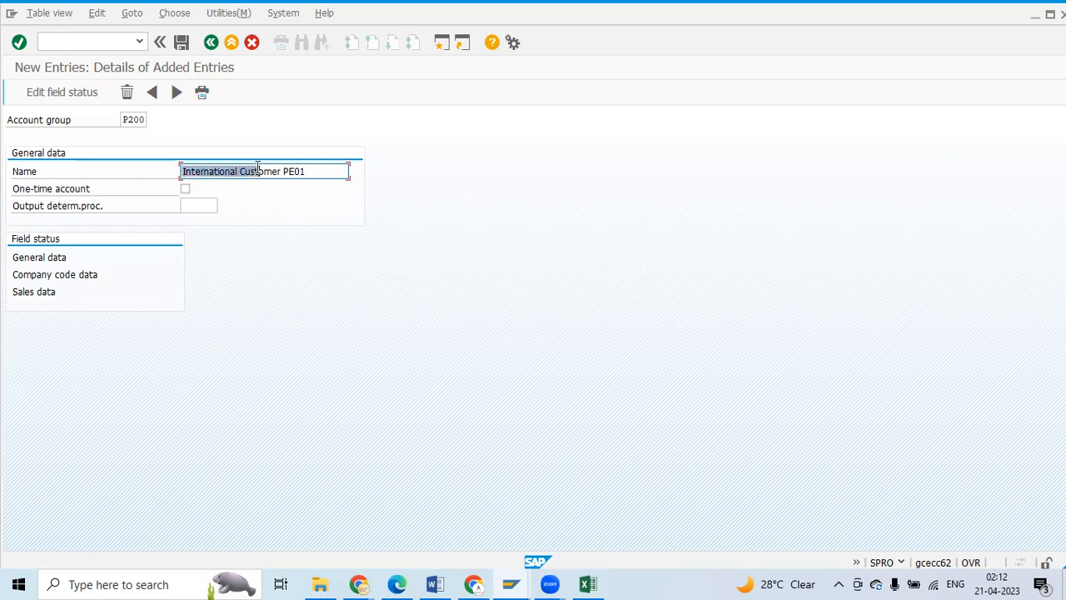
pyautogui.click(220, 171)
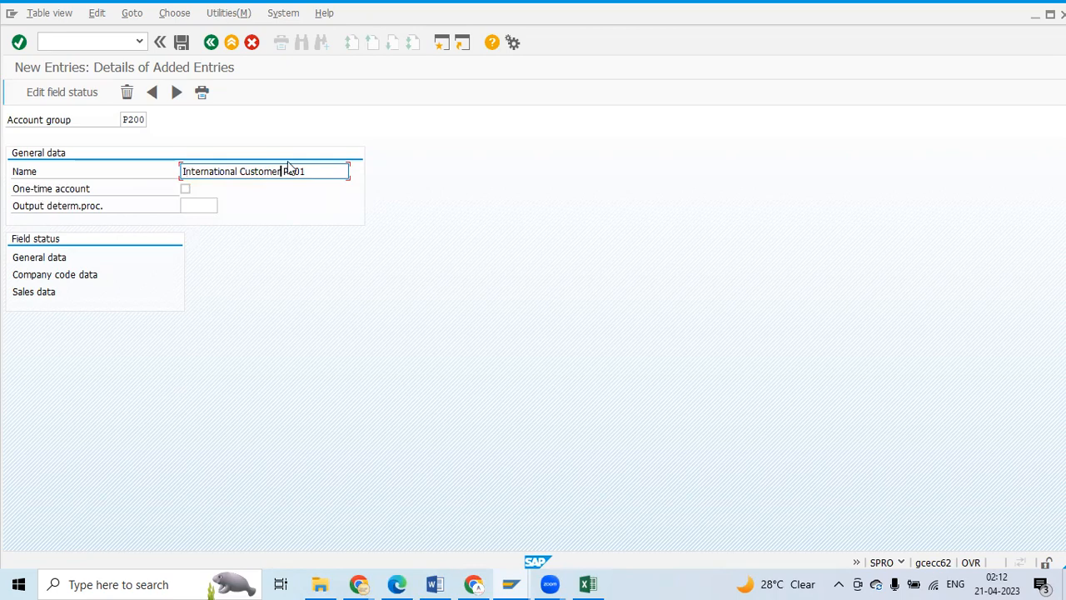
pyautogui.moveTo(307, 170); pyautogui.dragTo(284, 171)
pyautogui.click(25, 208)
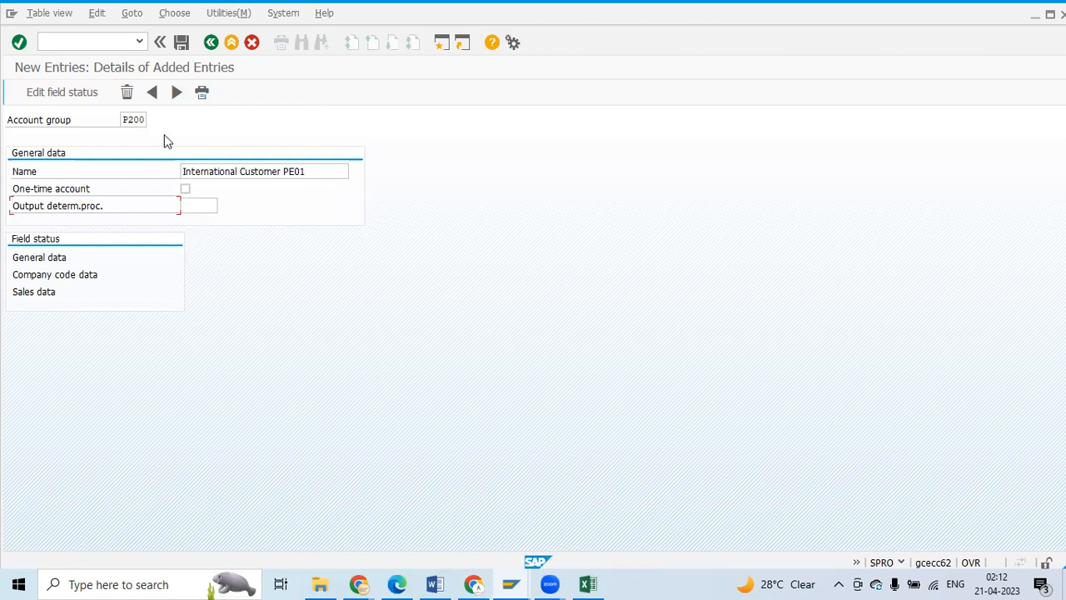
pyautogui.click(181, 41)
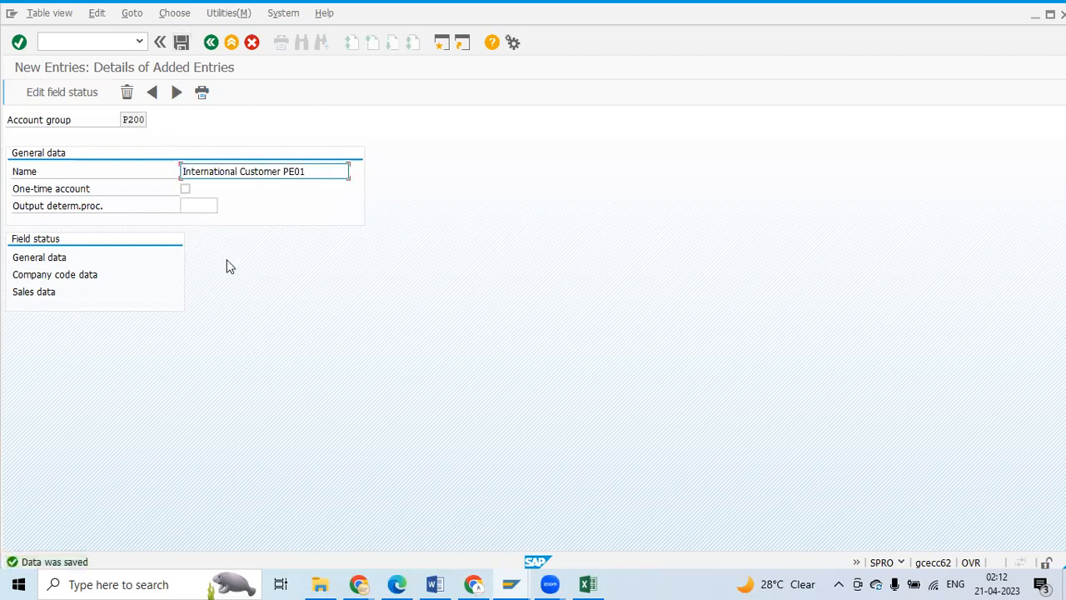
# Step: Switch to the Excel notes and record account group P200 in cell C34 of the Configurations sheet
pyautogui.hotkey('alt', 'Tab')
pyautogui.write('P200')
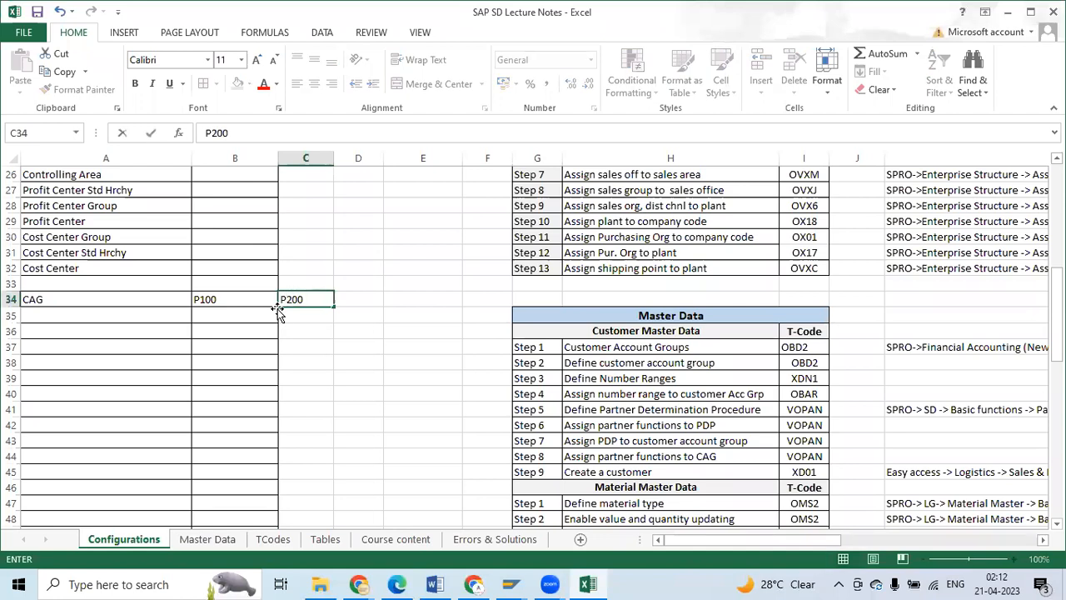
pyautogui.click(349, 300)
# Step: Switch back to SAP and add account group P300 named "One Time Customer PE01", marking it as a one-time account
pyautogui.hotkey('alt', 'Tab')
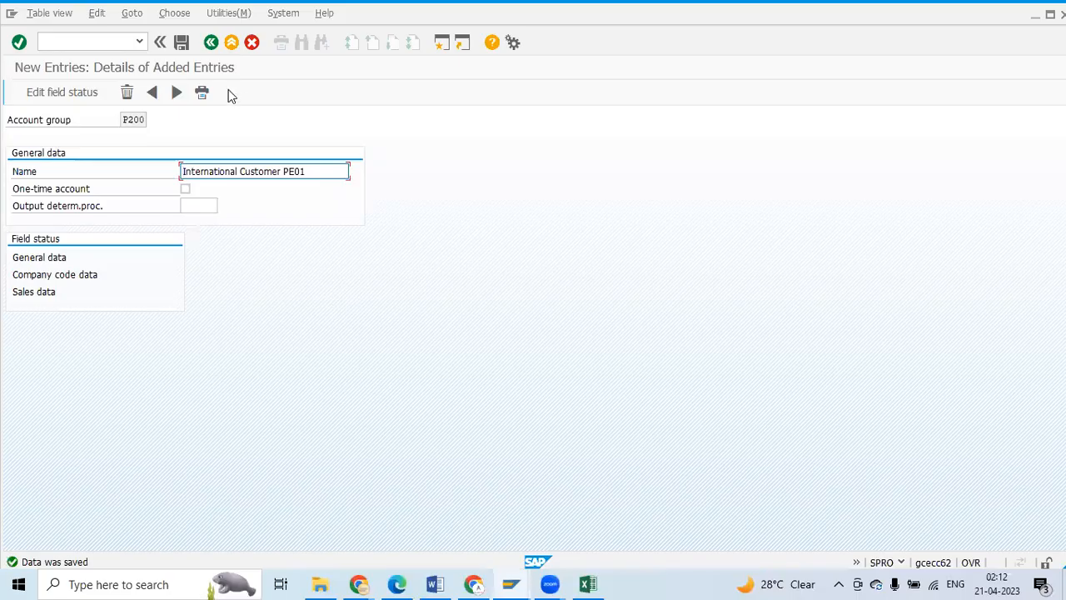
pyautogui.click(210, 48)
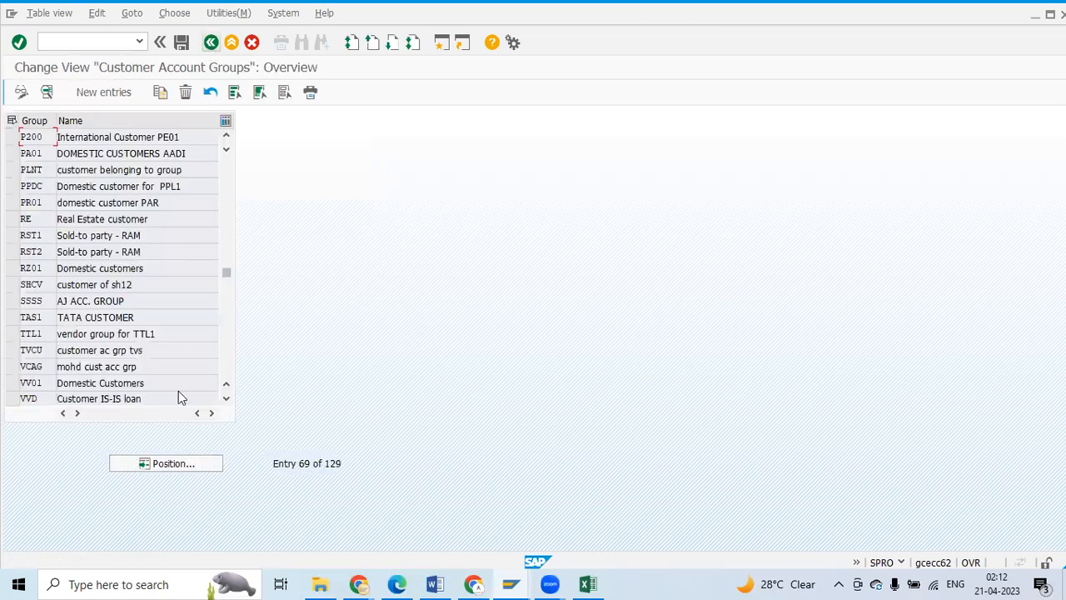
pyautogui.click(98, 93)
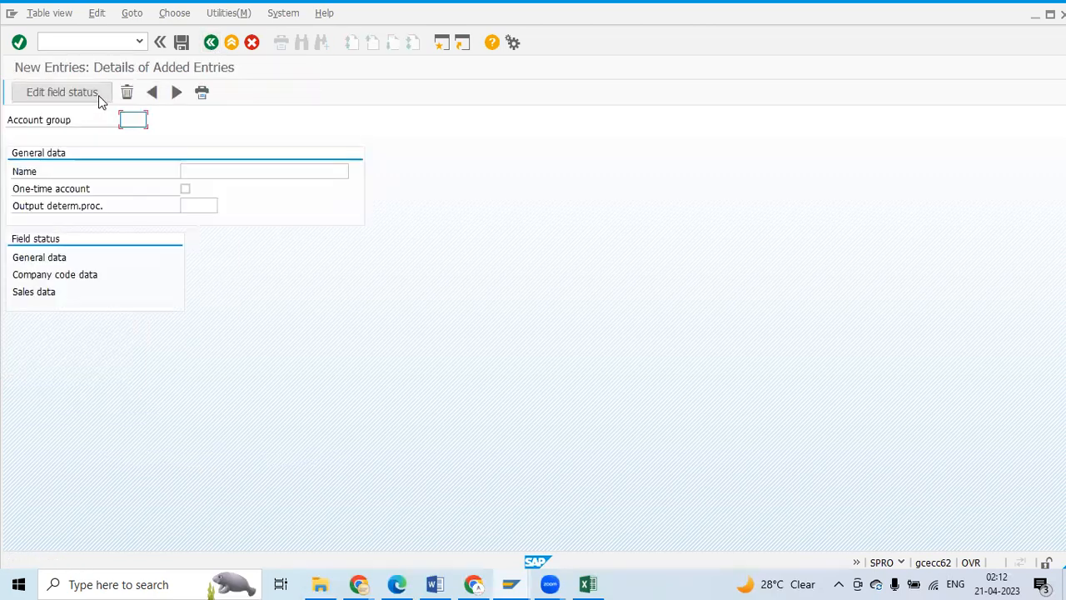
pyautogui.write('P300')
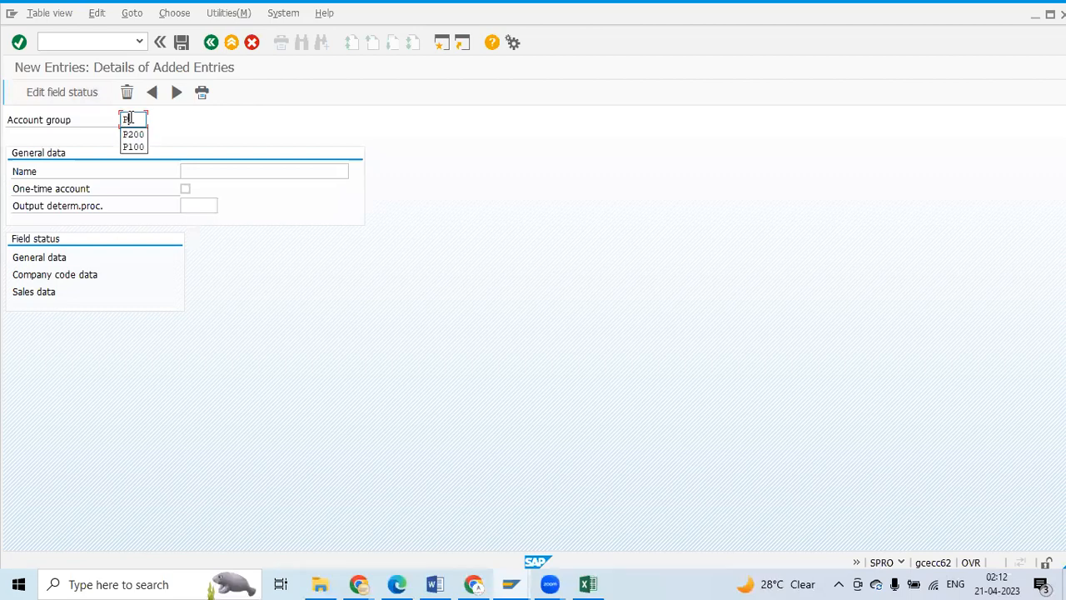
pyautogui.click(194, 171)
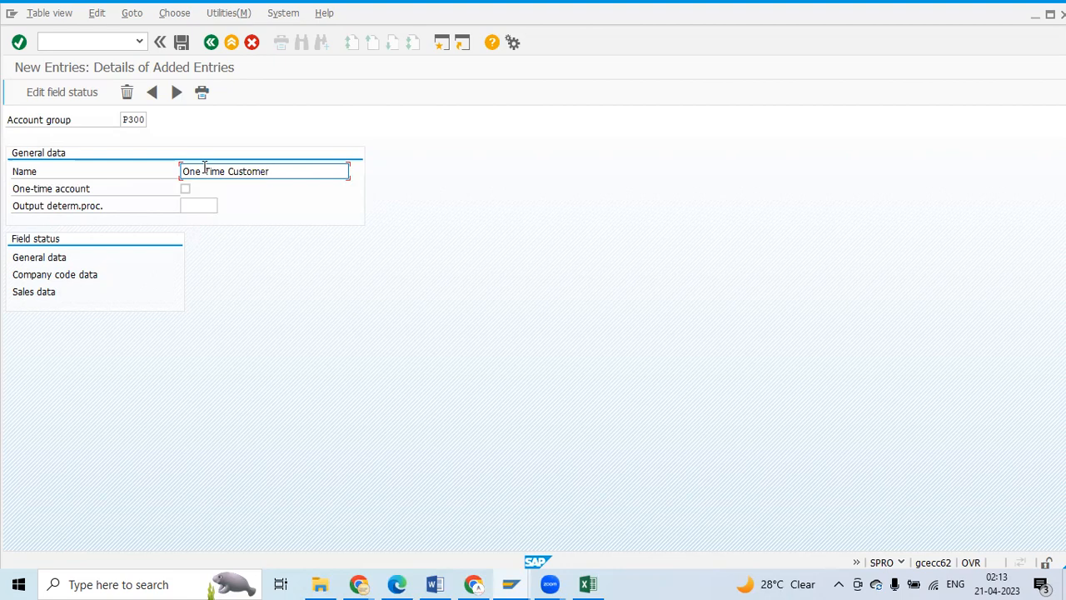
pyautogui.write('PE01')
pyautogui.click(185, 189)
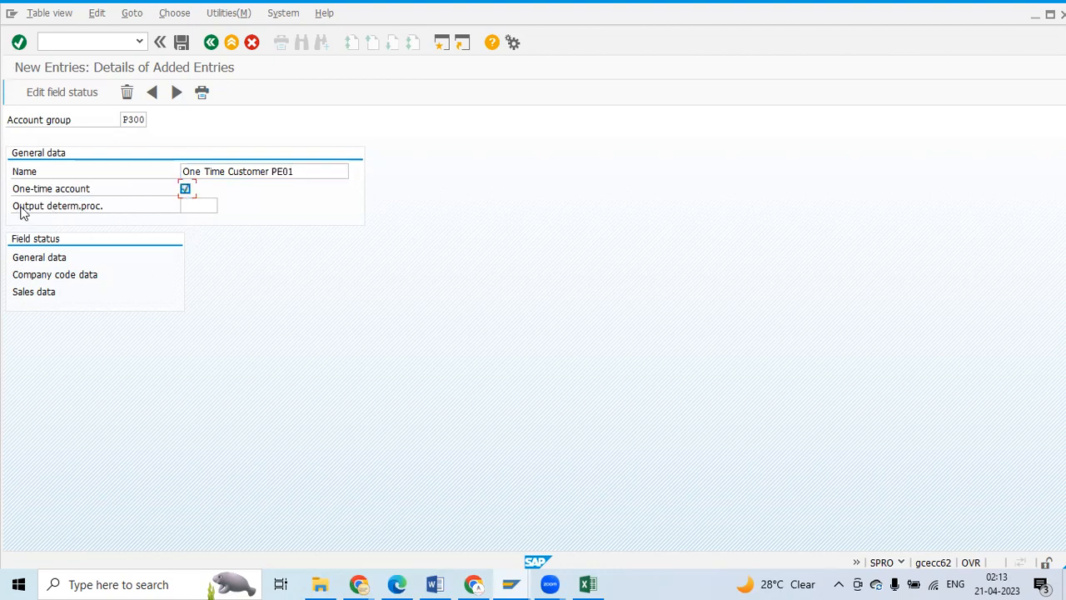
# Step: Look up the available output determination procedures for P300 and close the list without choosing one
pyautogui.click(206, 204)
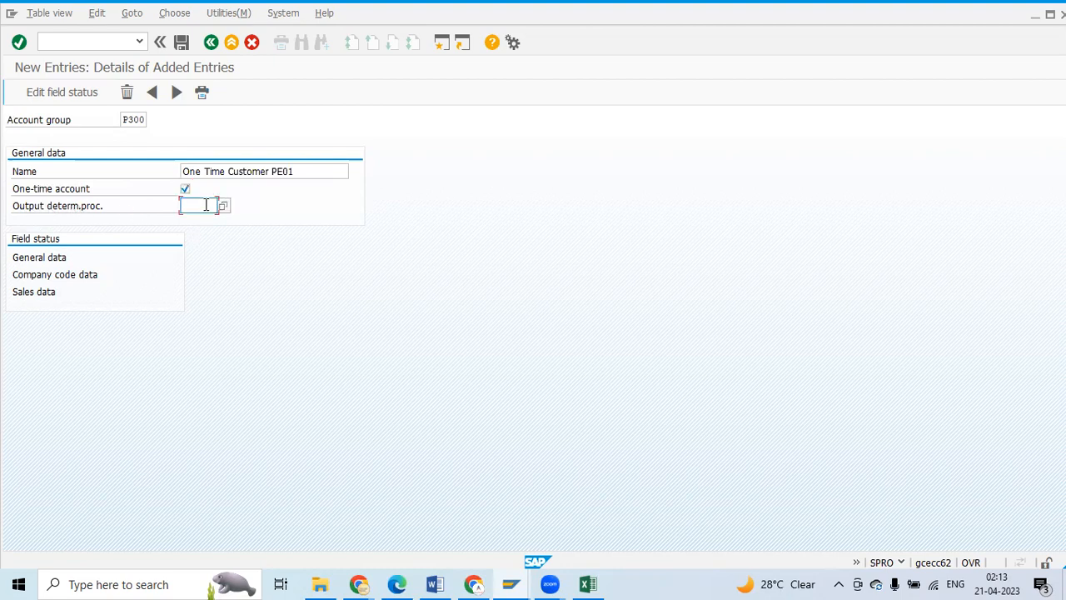
pyautogui.click(224, 205)
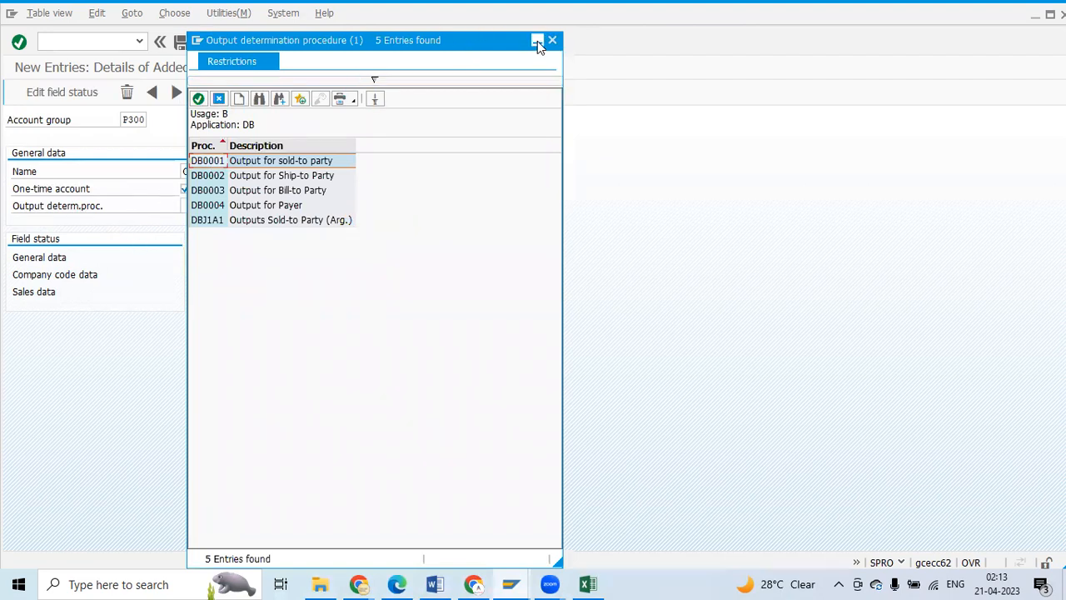
pyautogui.click(550, 40)
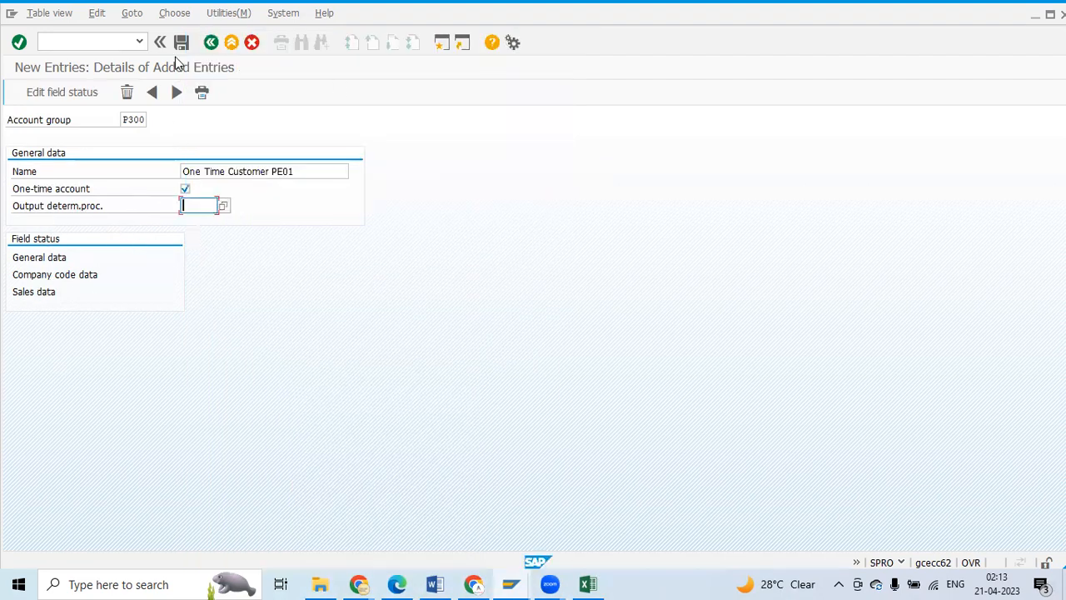
# Step: Examine P300's field status for General data, Account management under Company code data, and Sales under Sales data, returning to the group details
pyautogui.doubleClick(47, 259)
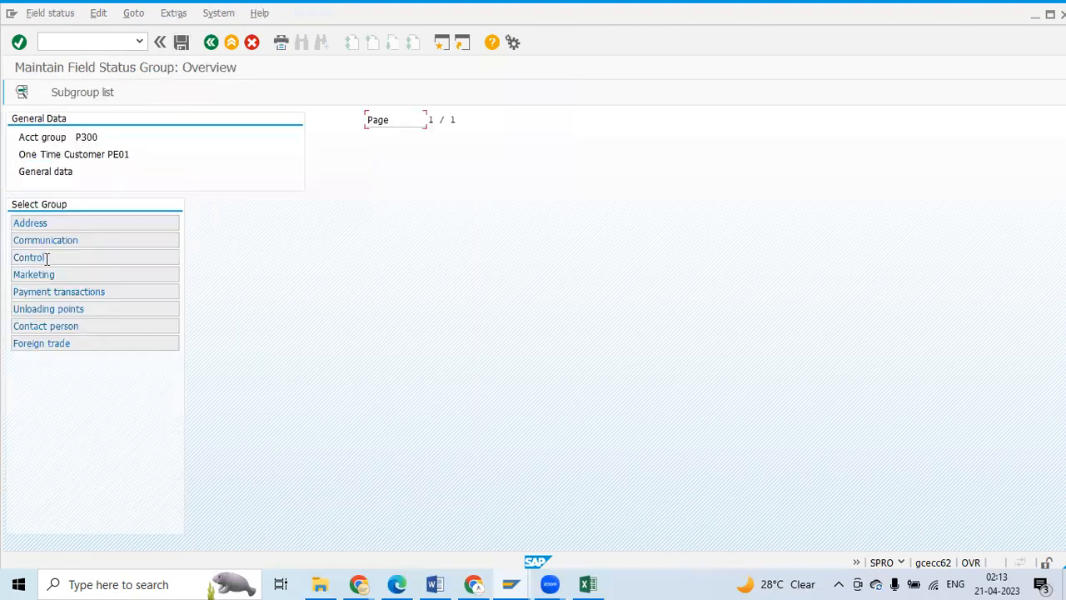
pyautogui.click(211, 42)
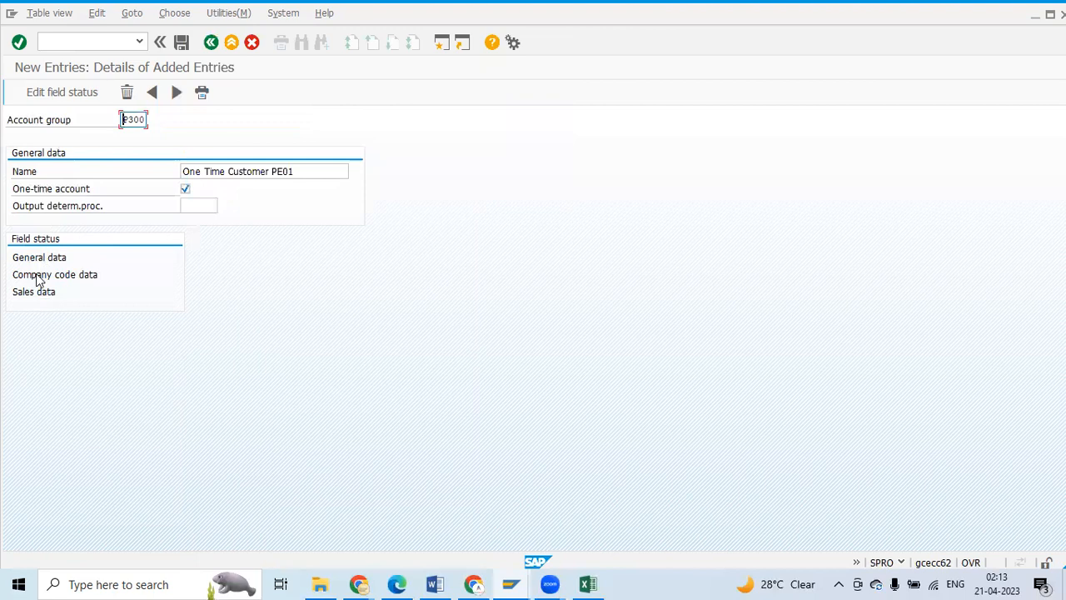
pyautogui.doubleClick(39, 275)
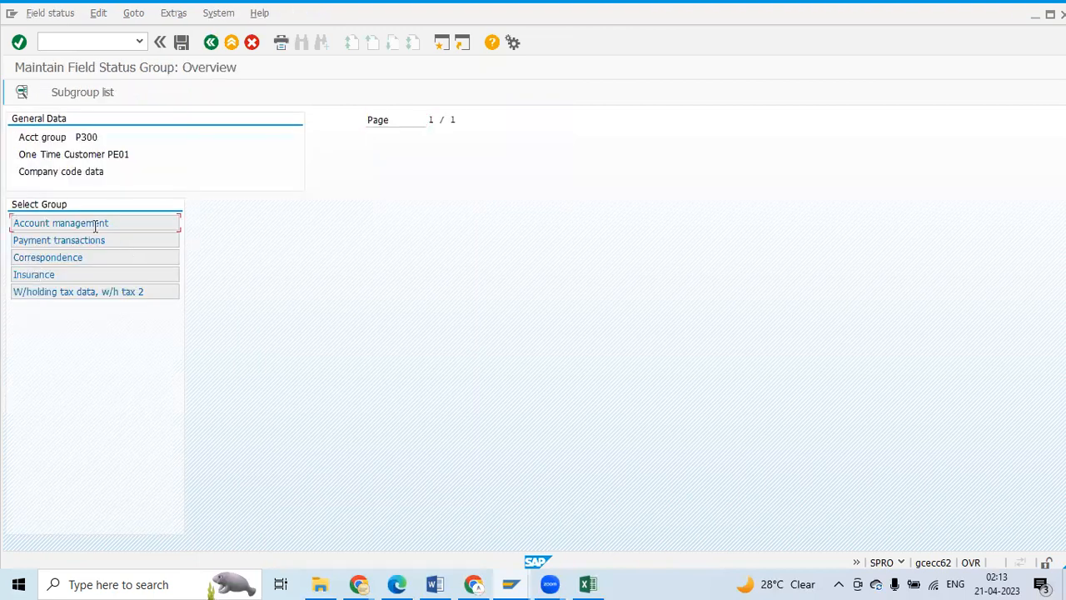
pyautogui.doubleClick(94, 224)
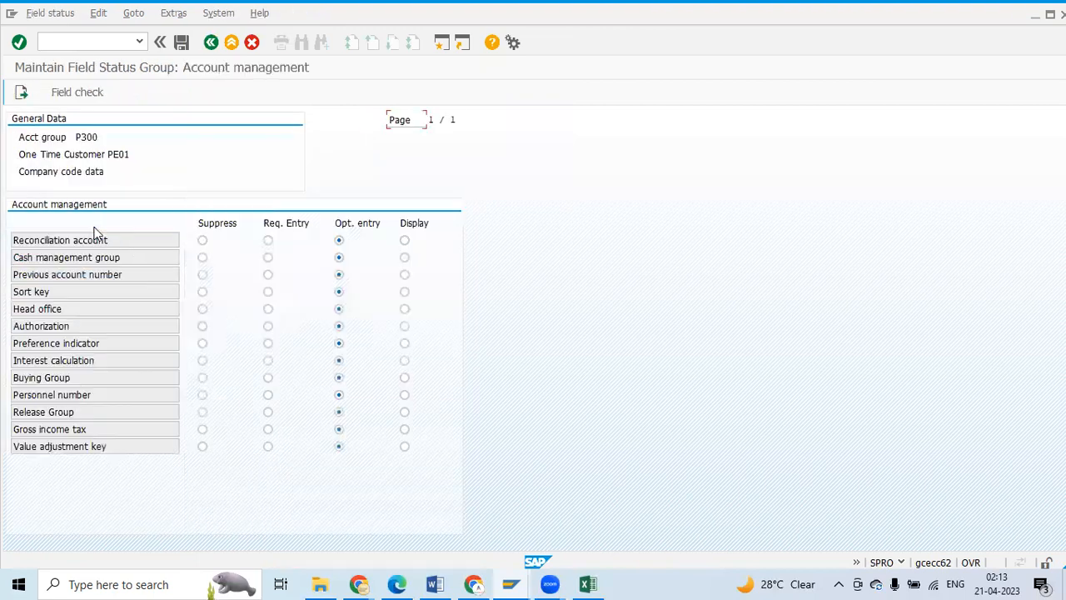
pyautogui.click(211, 43)
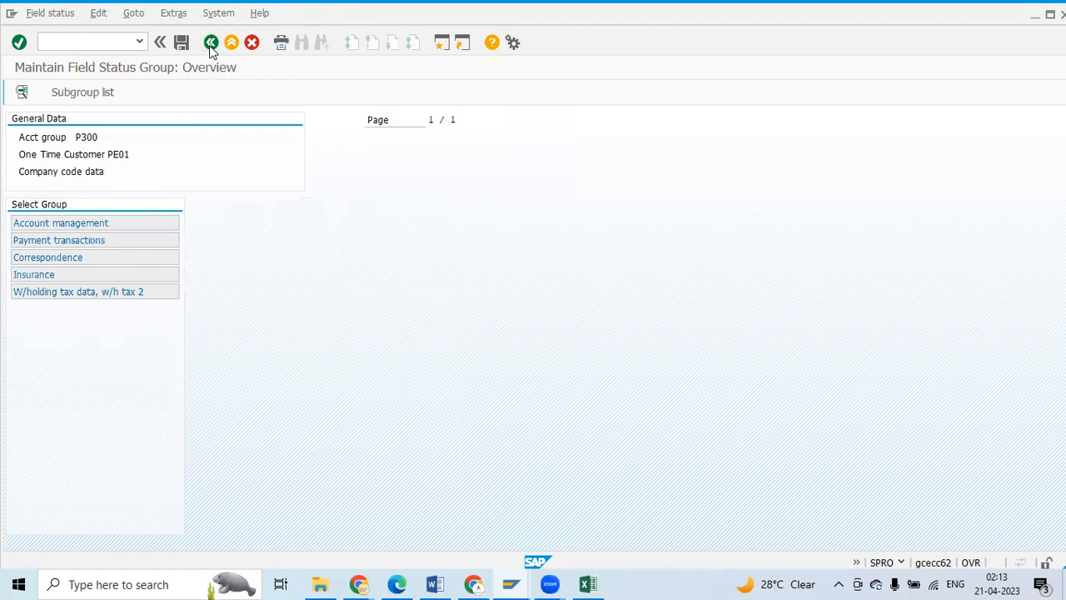
pyautogui.click(210, 46)
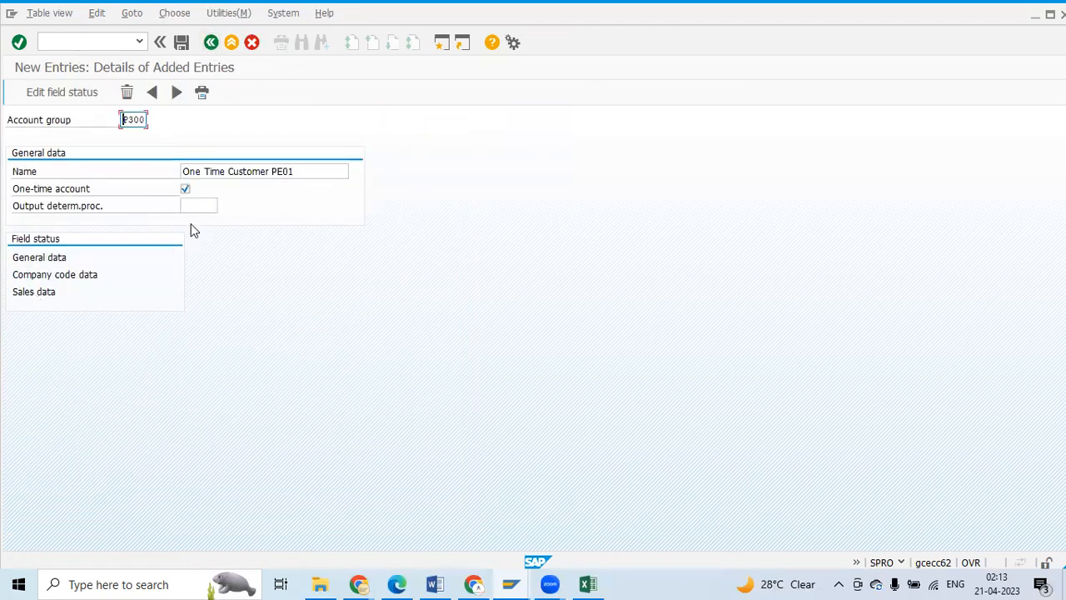
pyautogui.doubleClick(19, 291)
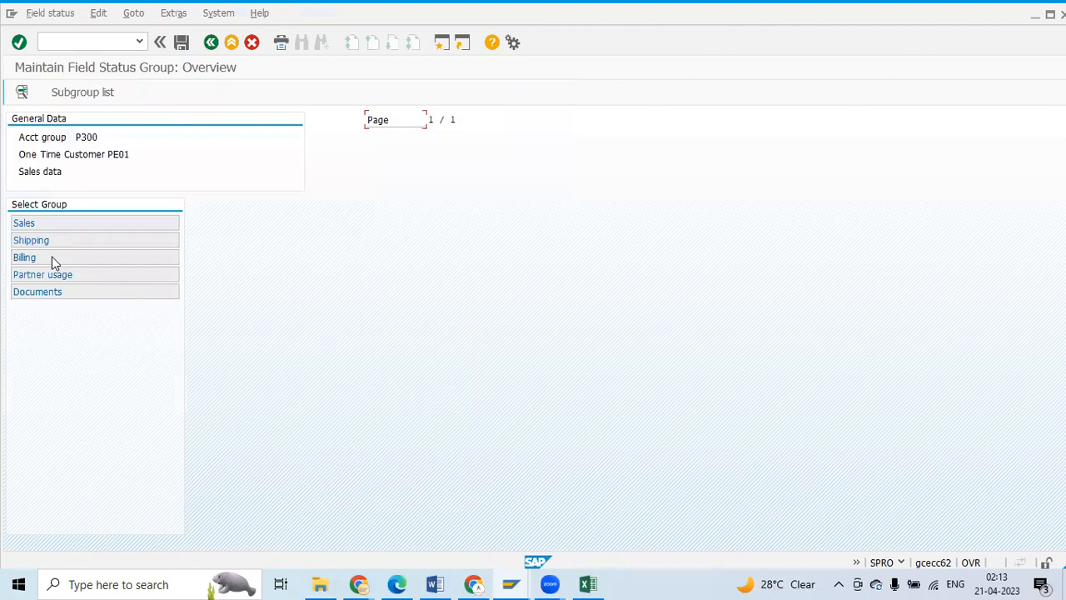
pyautogui.doubleClick(44, 225)
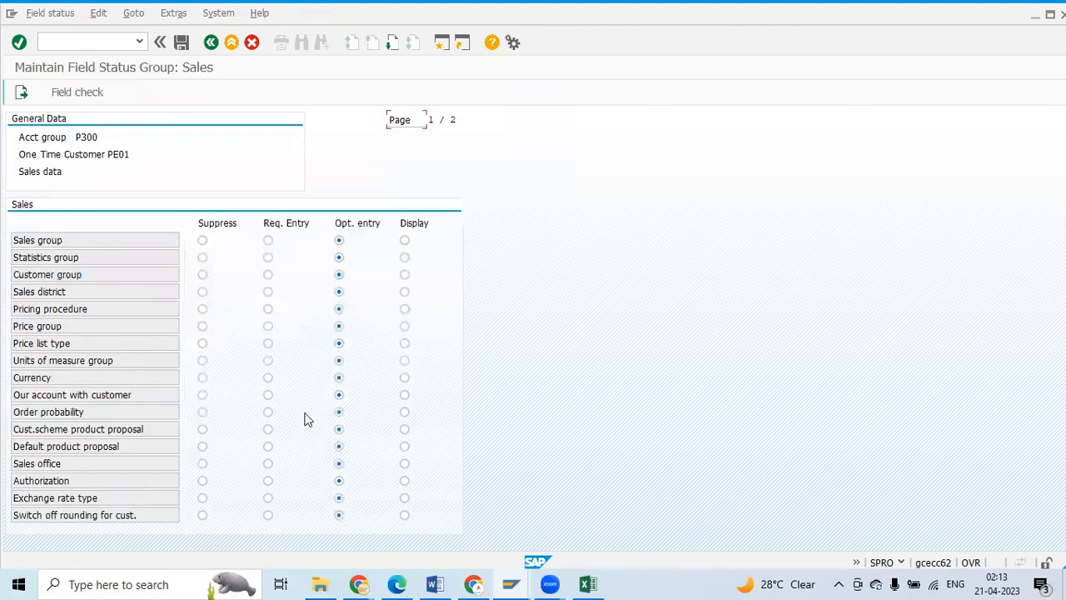
pyautogui.click(209, 43)
pyautogui.click(209, 43)
# Step: Save account group P300 and record it in cell D34 of the Excel notes' Configurations sheet
pyautogui.click(182, 42)
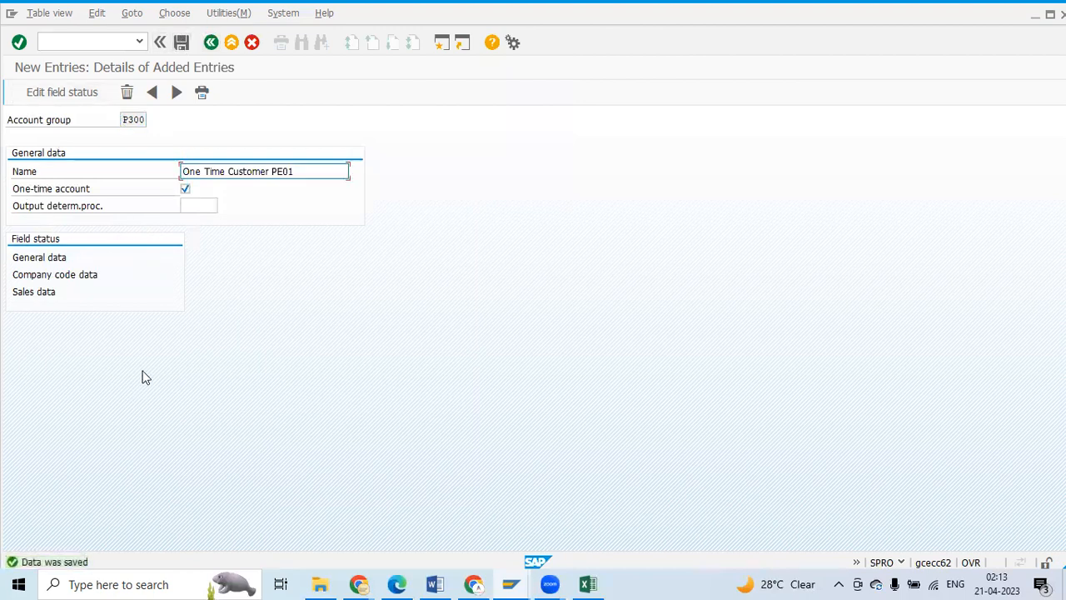
pyautogui.hotkey('alt', 'Tab')
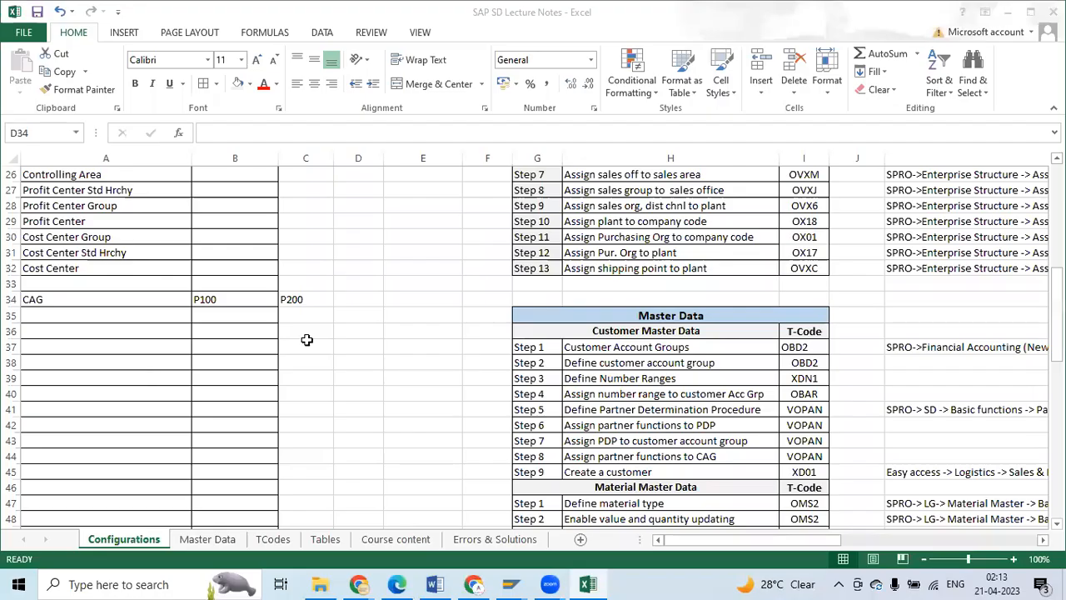
pyautogui.write('P300')
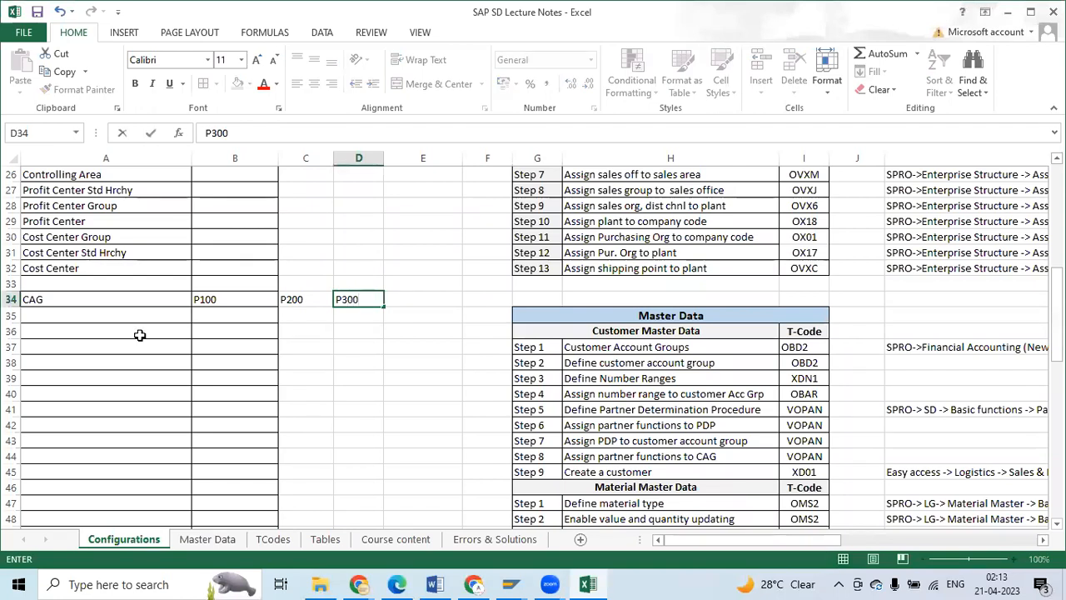
pyautogui.click(76, 320)
pyautogui.moveTo(58, 302); pyautogui.dragTo(272, 301)
pyautogui.click(369, 334)
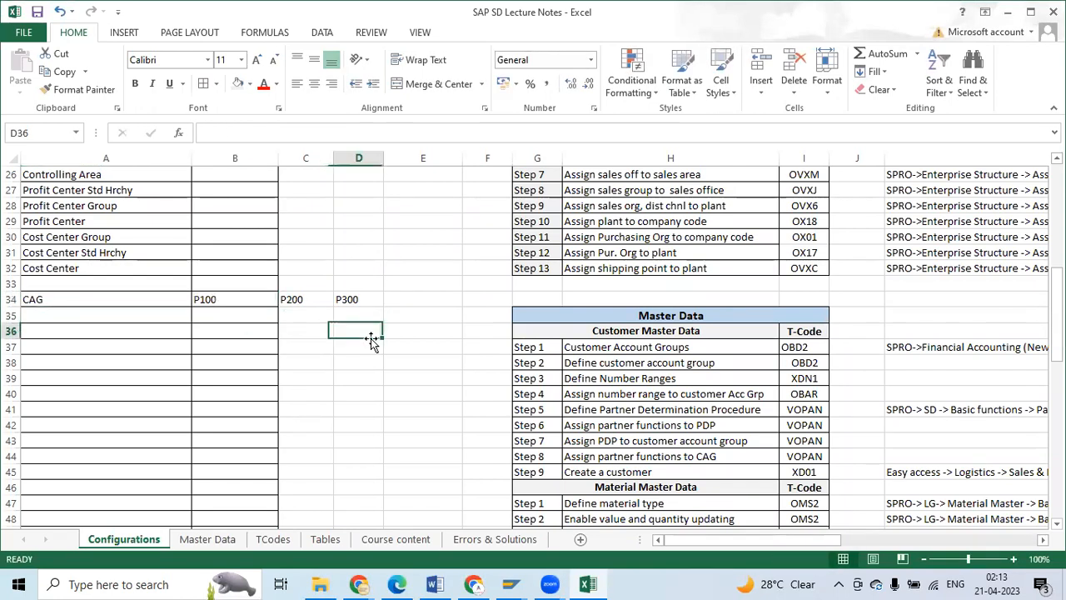
# Step: Switch back to SAP and leave the Customer Account Groups view for the Display IMG structure
pyautogui.hotkey('alt', 'Tab')
pyautogui.click(210, 43)
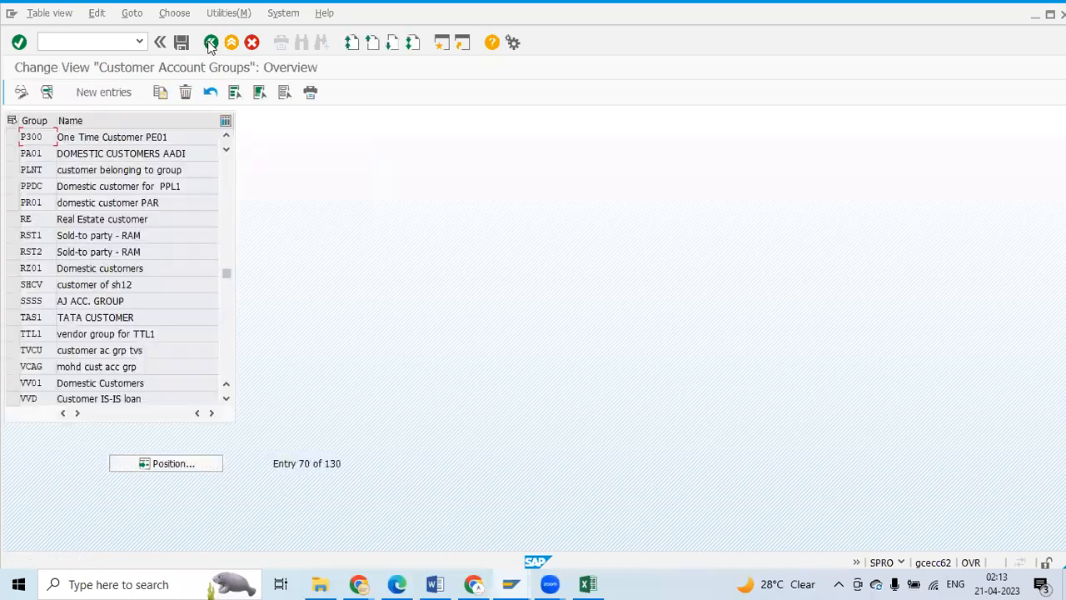
pyautogui.click(211, 43)
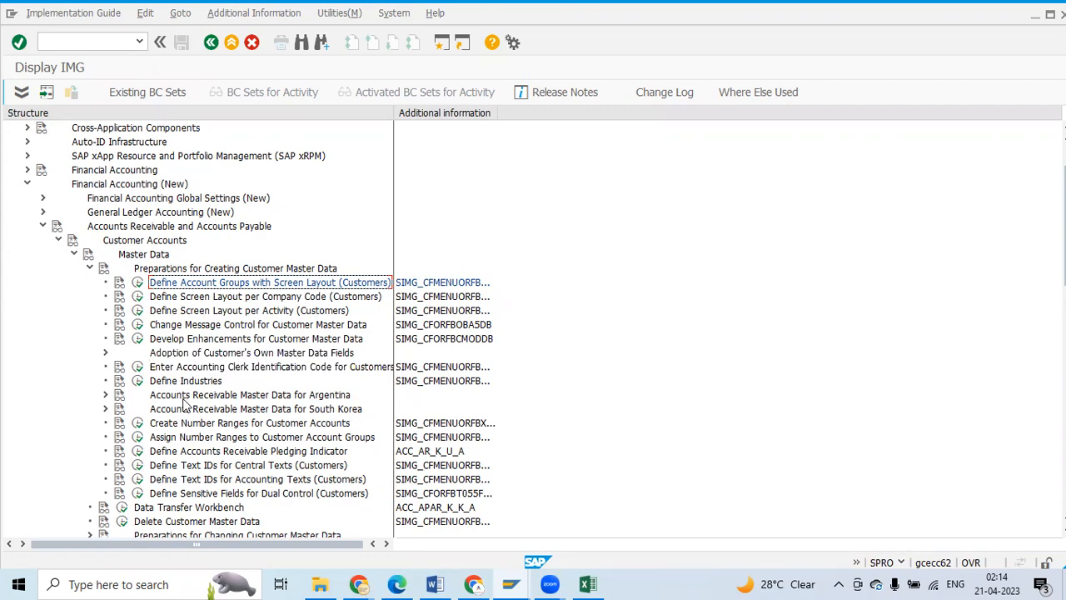
# Step: Switch to the Excel SD notes and bring up the empty columns beyond the Customer and Vendor table on the Configurations sheet
pyautogui.hotkey('alt', 'Tab')
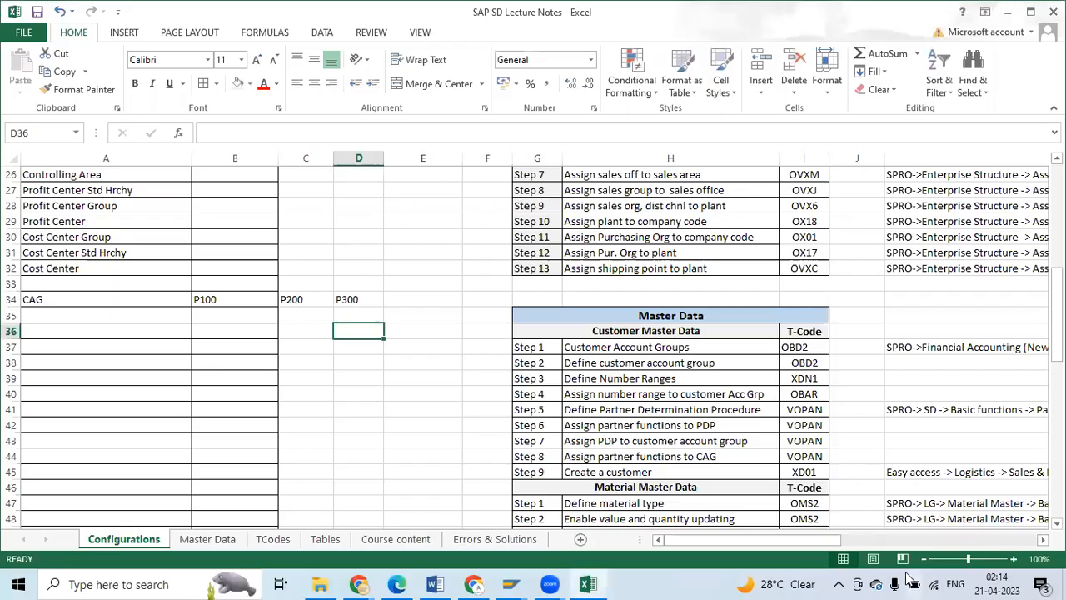
pyautogui.moveTo(848, 540); pyautogui.dragTo(983, 539)
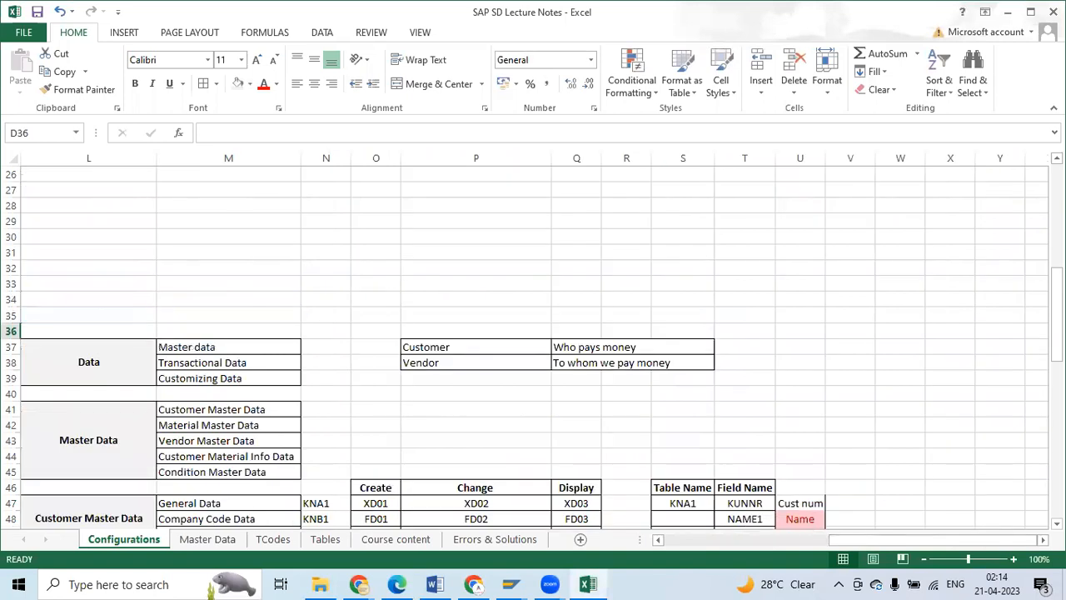
pyautogui.hscroll(3, 623, 459)
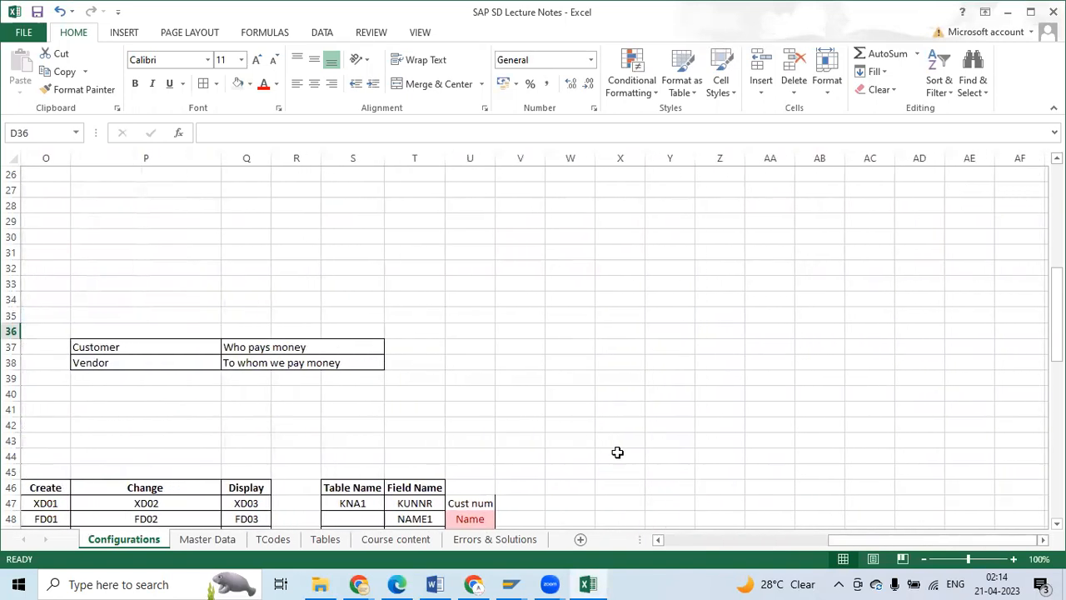
# Step: Enter an example number range in row 40: A1 in W40, 100 in X40 and 199 in Y40
pyautogui.click(571, 393)
pyautogui.write('A1')
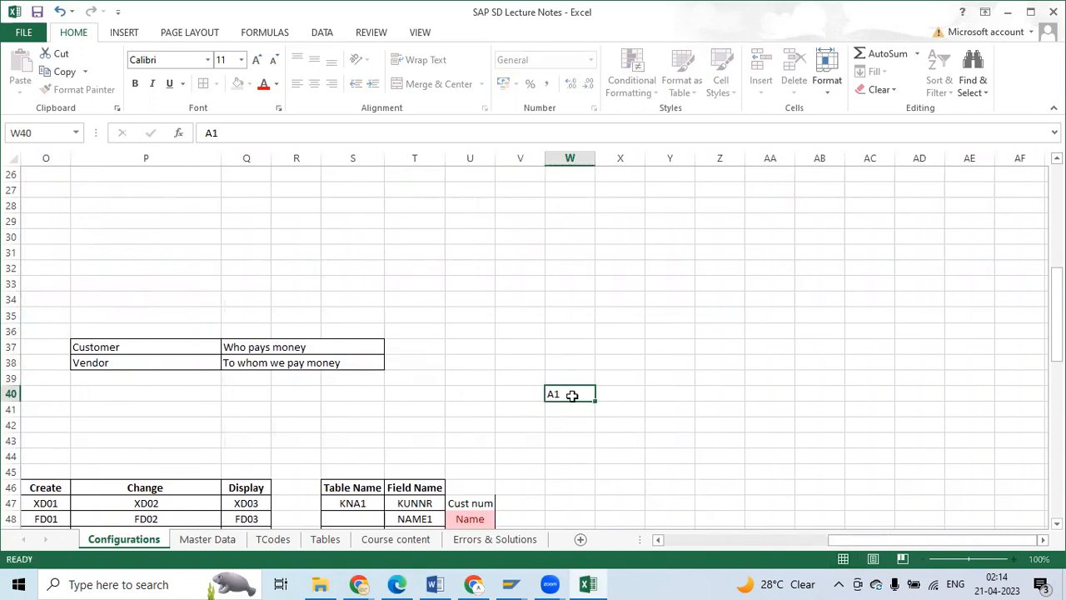
pyautogui.press('Tab')
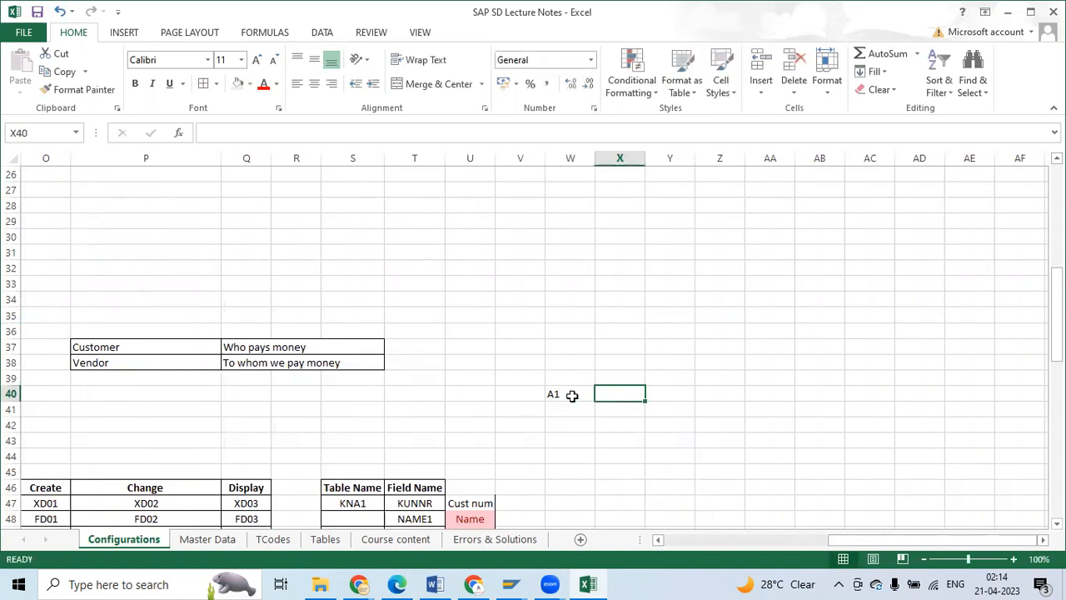
pyautogui.write('100')
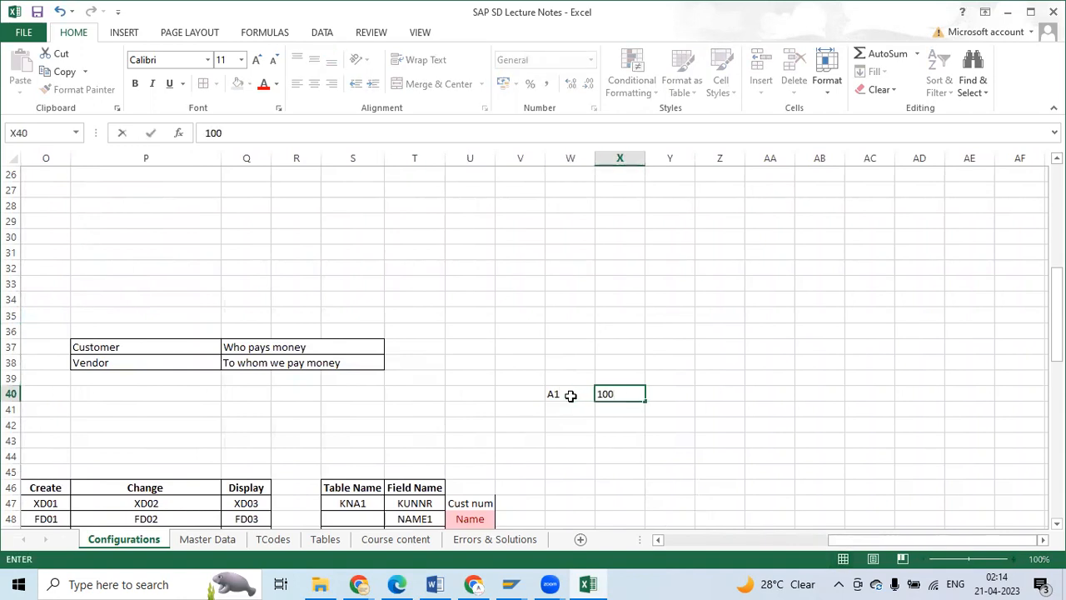
pyautogui.click(659, 391)
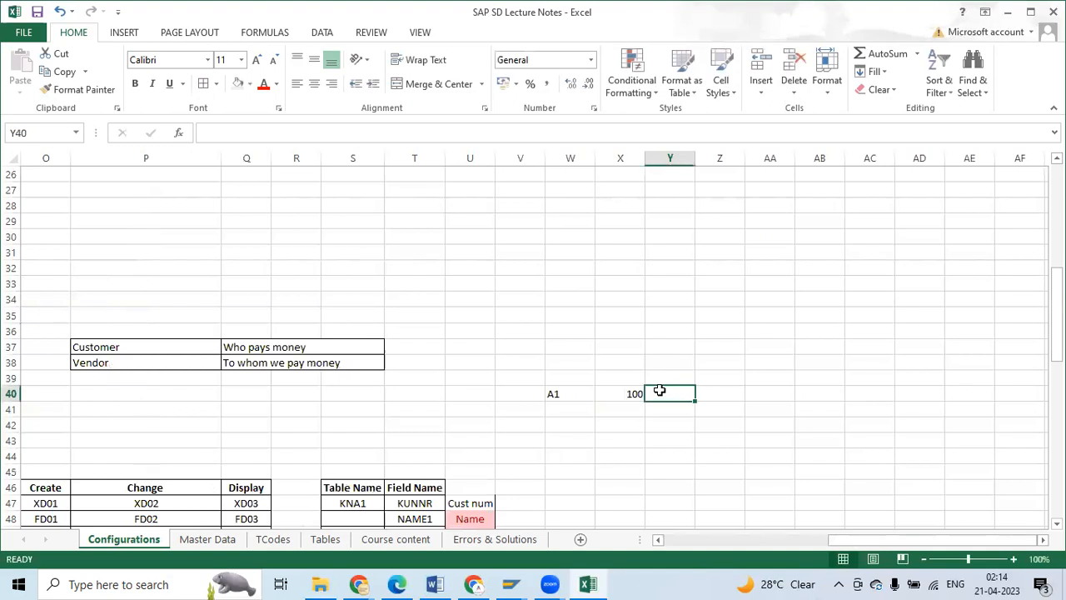
pyautogui.write('19')
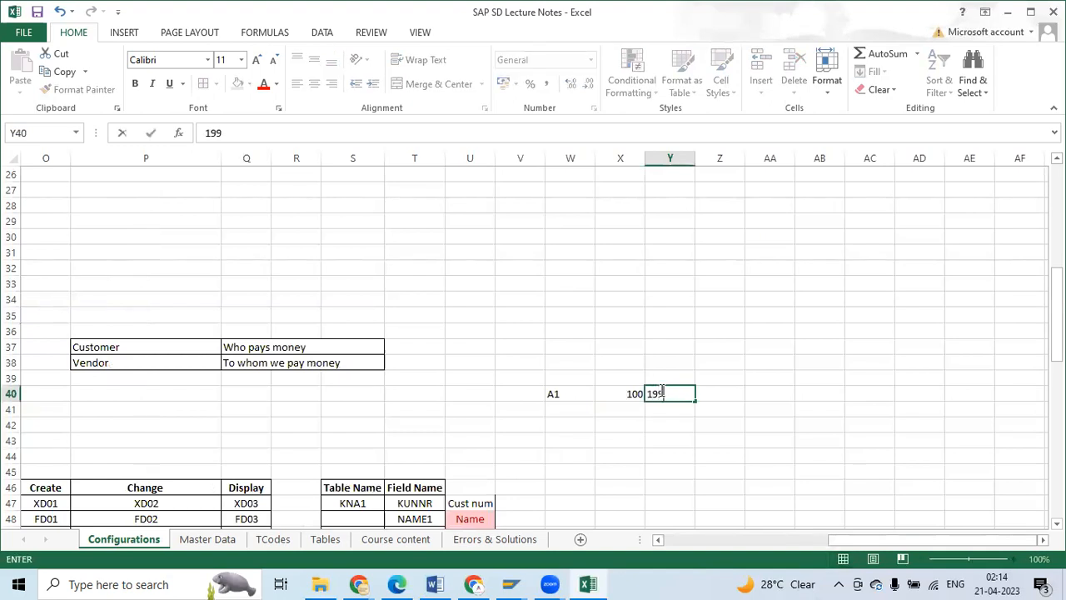
pyautogui.write('9')
pyautogui.click(734, 390)
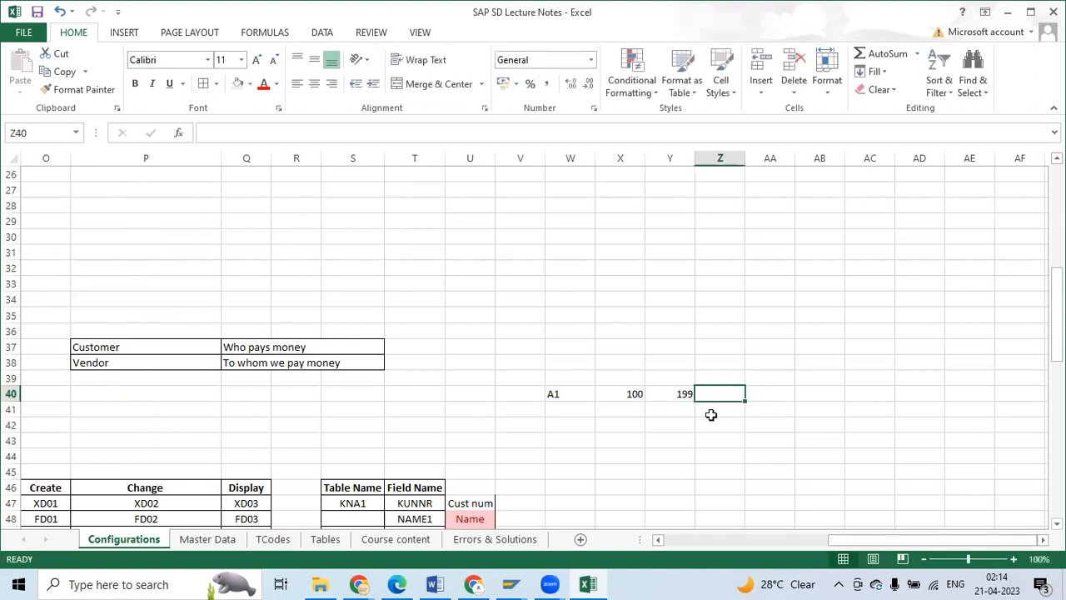
# Step: Enter 100 in cell X41 below the A1 range's start number and replace it with 101
pyautogui.click(621, 409)
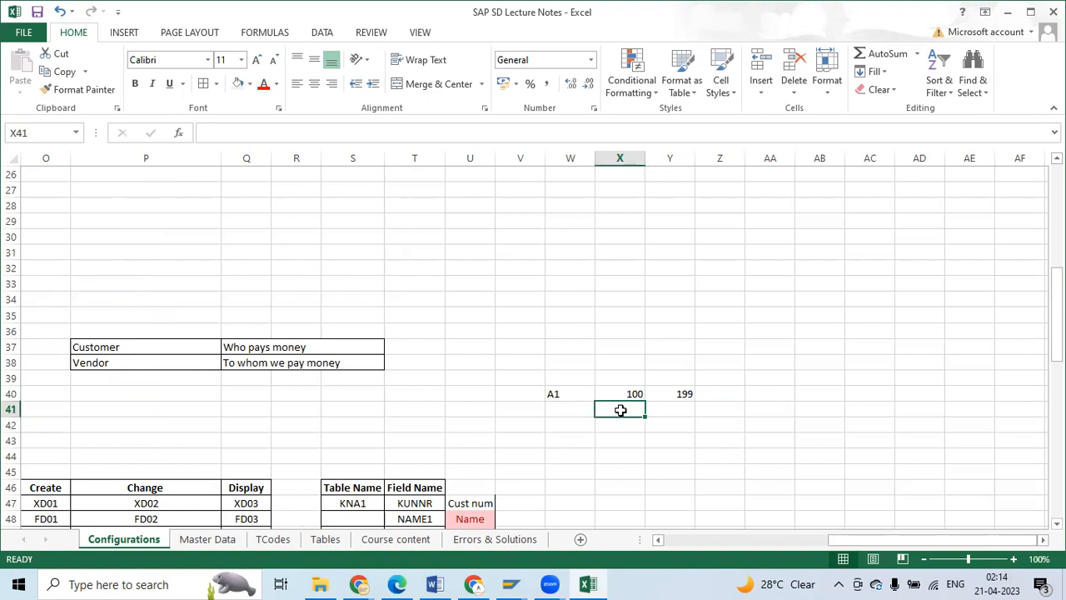
pyautogui.write('100')
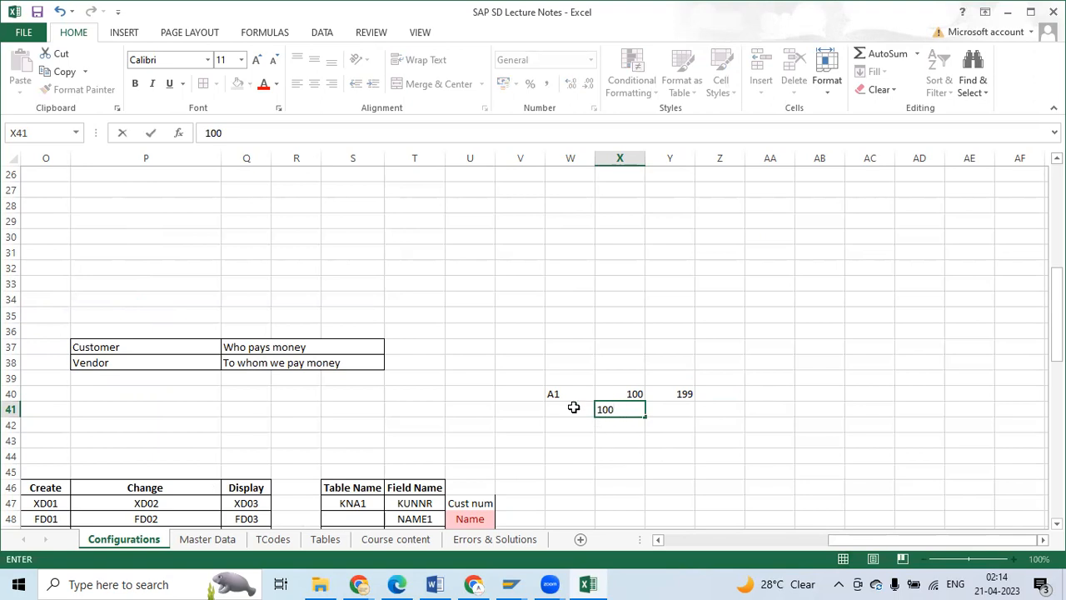
pyautogui.moveTo(573, 407); pyautogui.dragTo(621, 429)
pyautogui.click(673, 431)
pyautogui.click(567, 412)
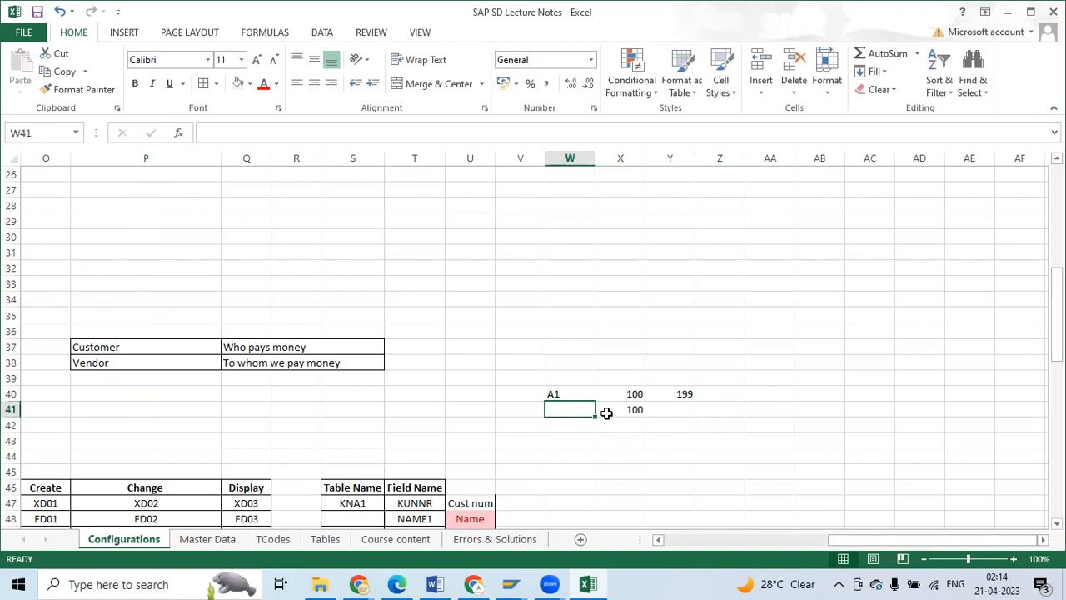
pyautogui.click(620, 409)
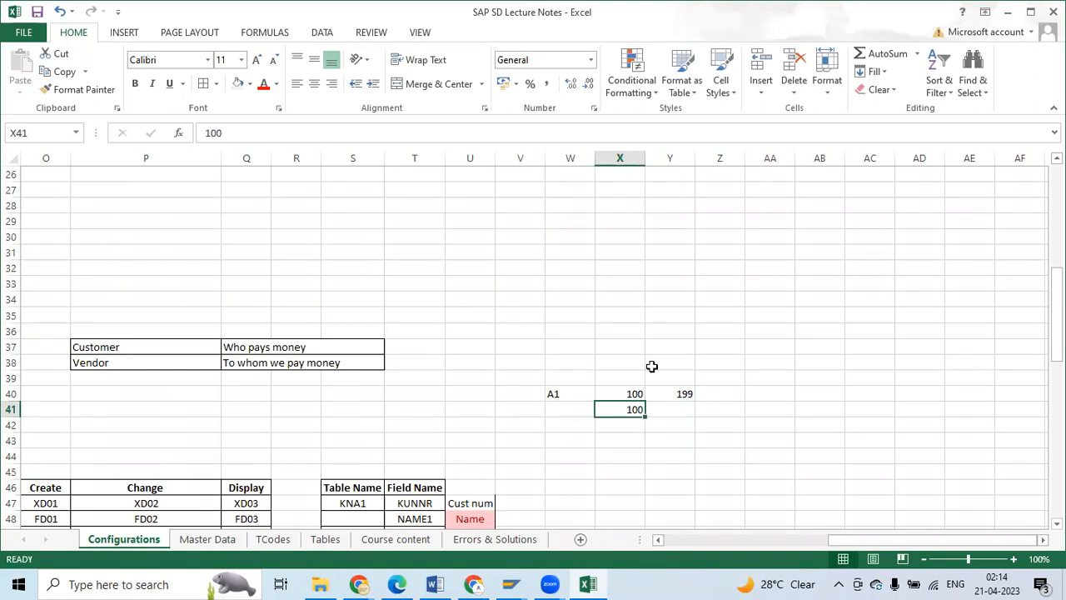
pyautogui.press('BackSpace')
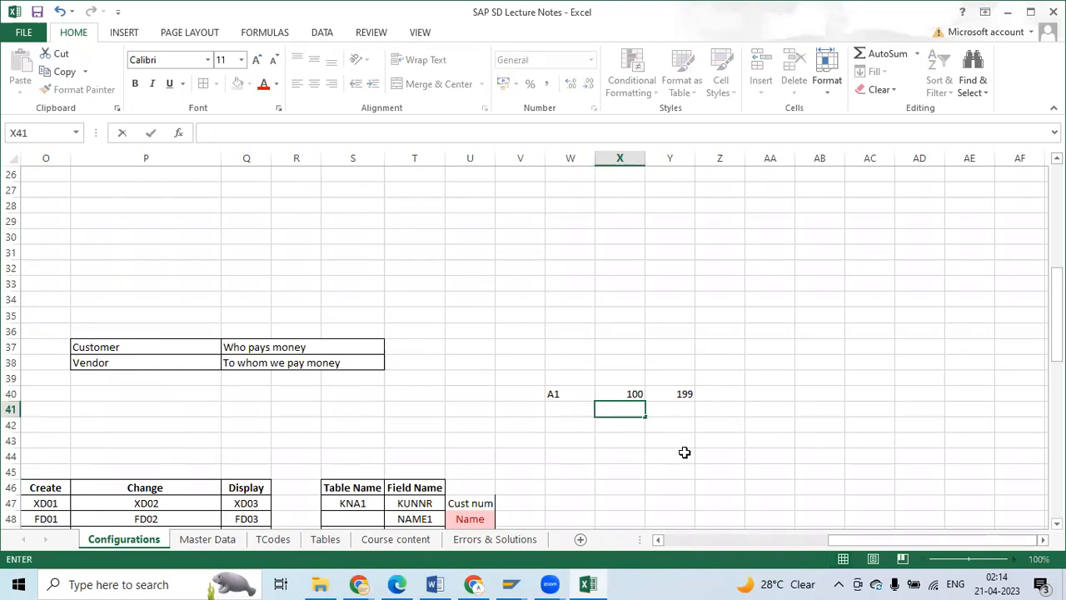
pyautogui.write('10')
pyautogui.press('Return')
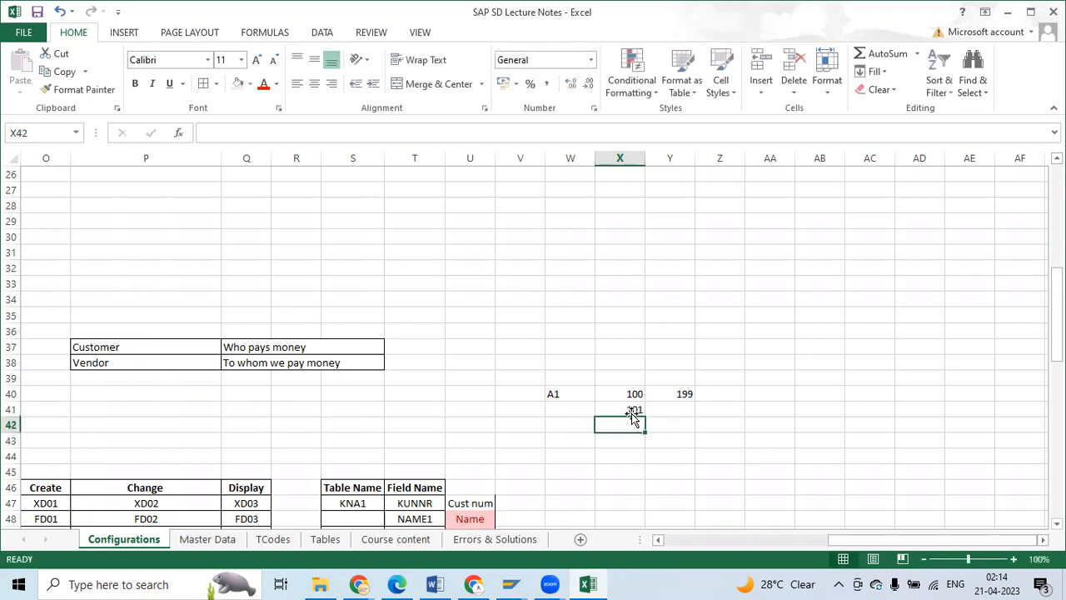
pyautogui.click(631, 410)
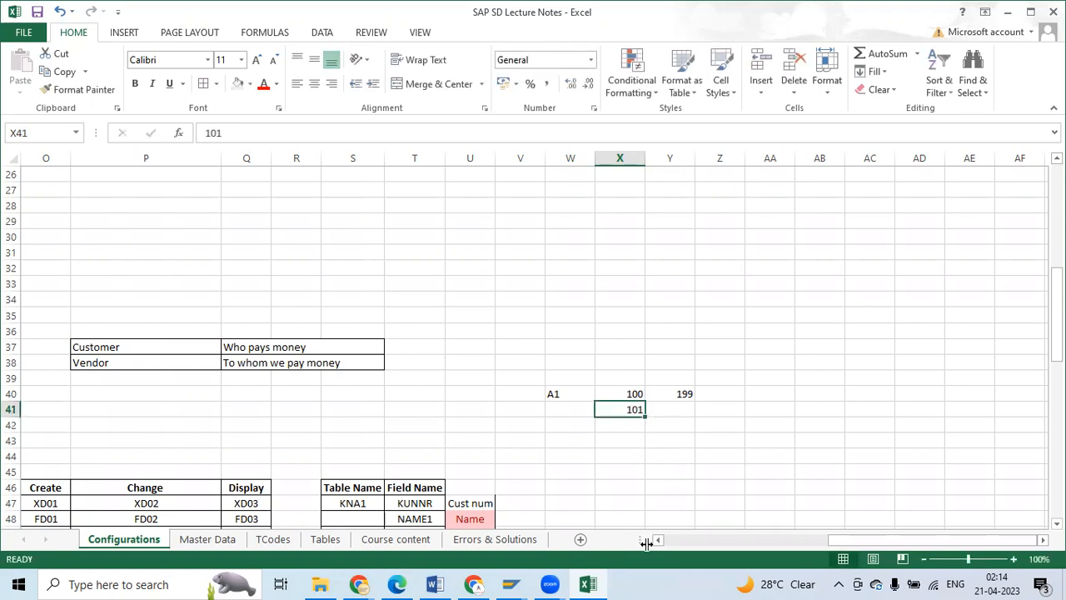
# Step: Enter 99 in cell AA40, beside the A1 example range of 100 to 199
pyautogui.click(684, 395)
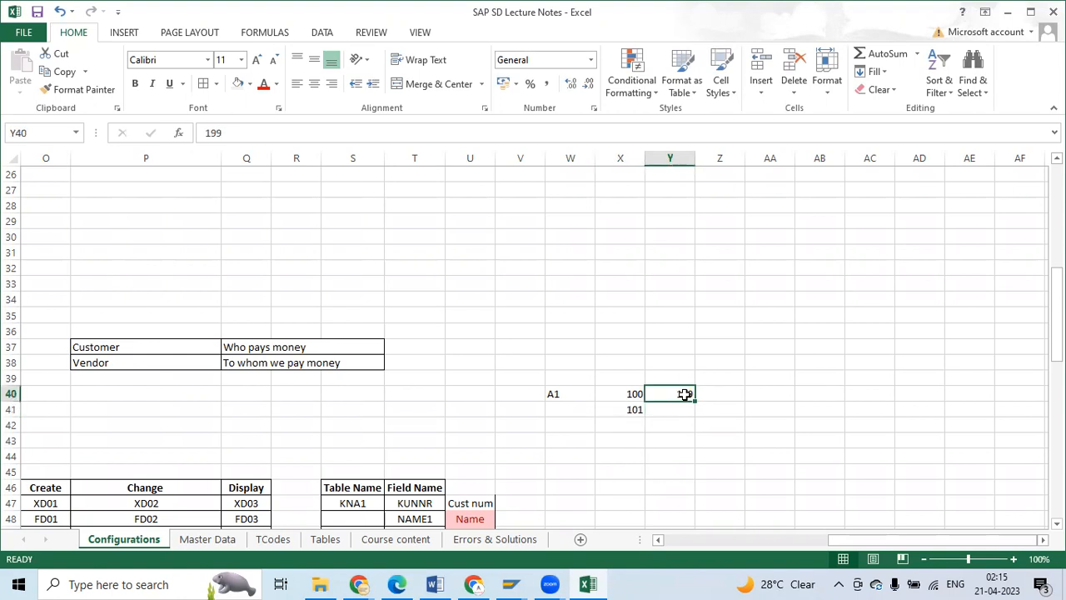
pyautogui.click(630, 395)
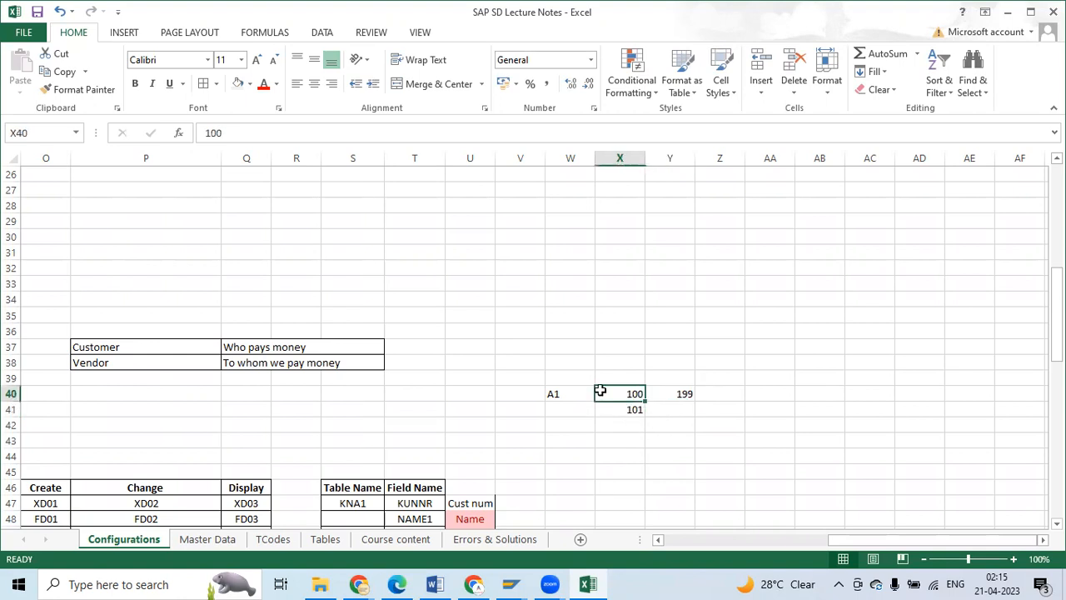
pyautogui.click(684, 392)
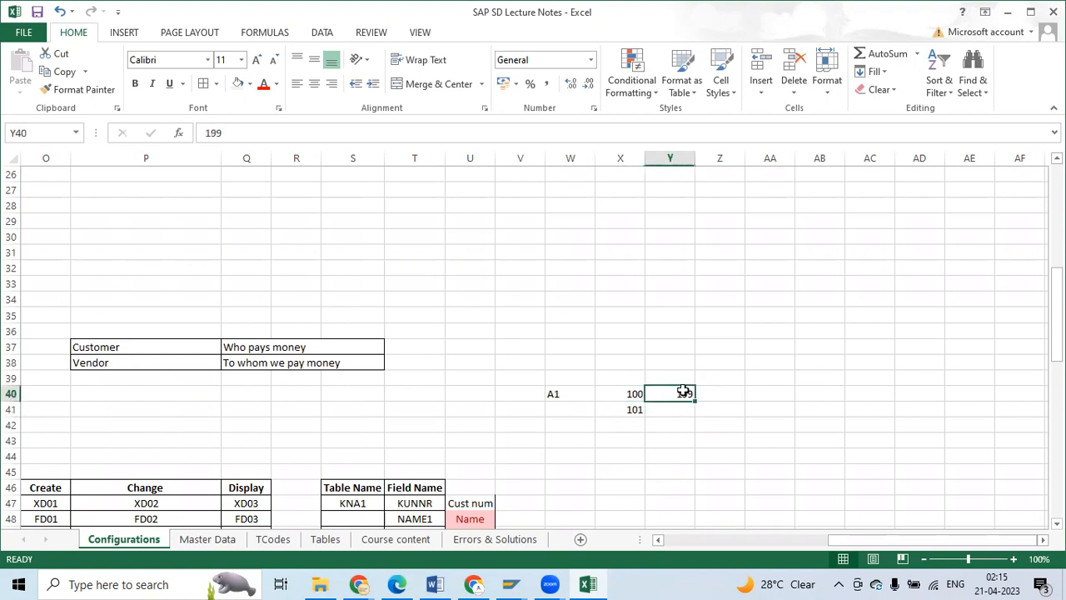
pyautogui.click(761, 393)
pyautogui.write('99')
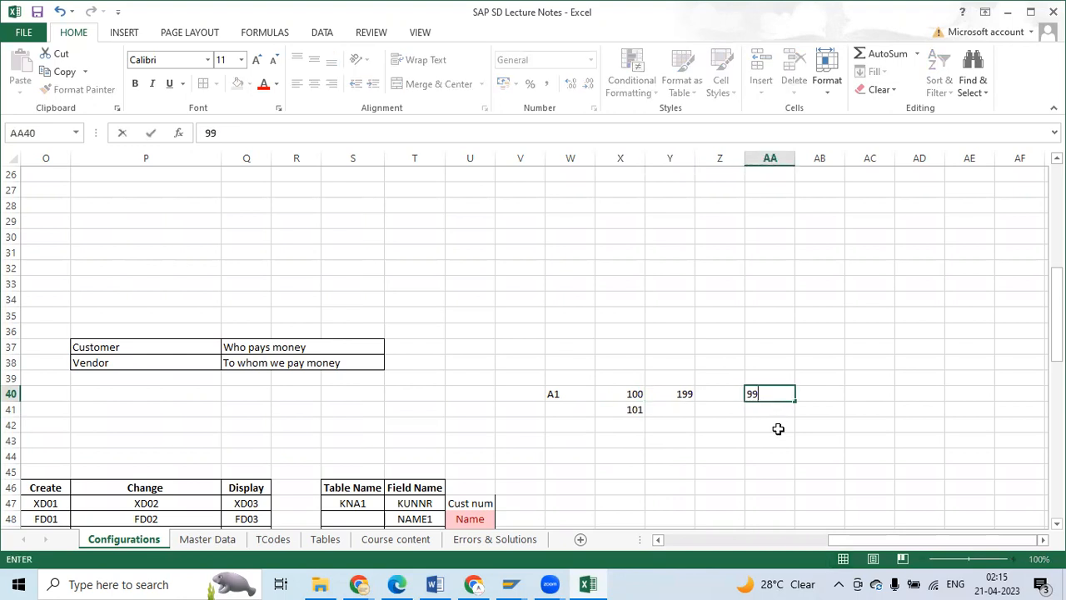
pyautogui.click(778, 427)
pyautogui.click(761, 394)
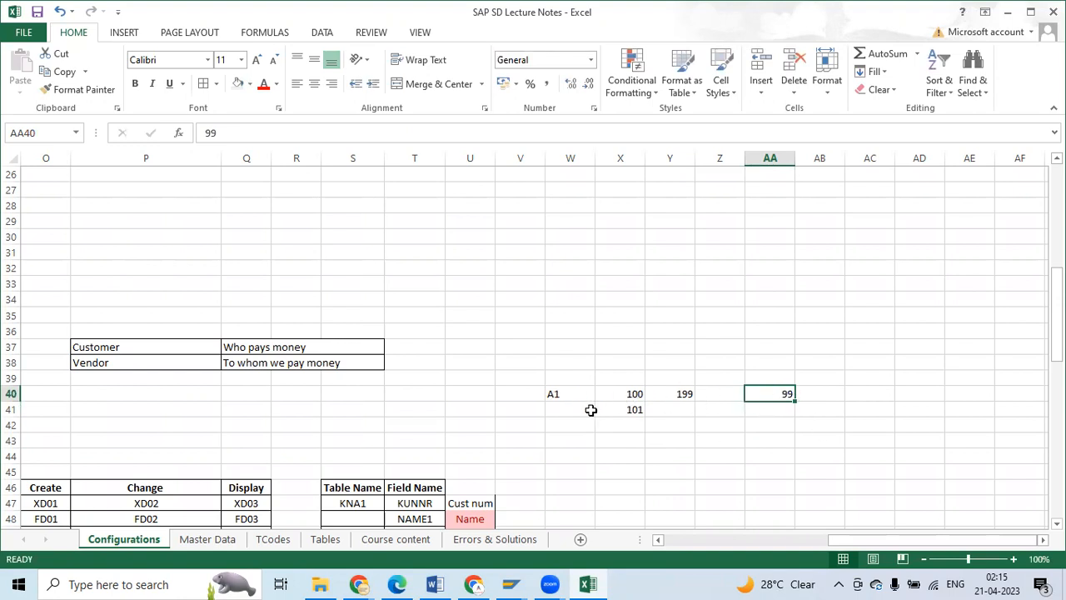
# Step: Enter B1 in cell W41 as the second range's label and clear the numbers in X41 and AA40
pyautogui.click(586, 409)
pyautogui.write('B12')
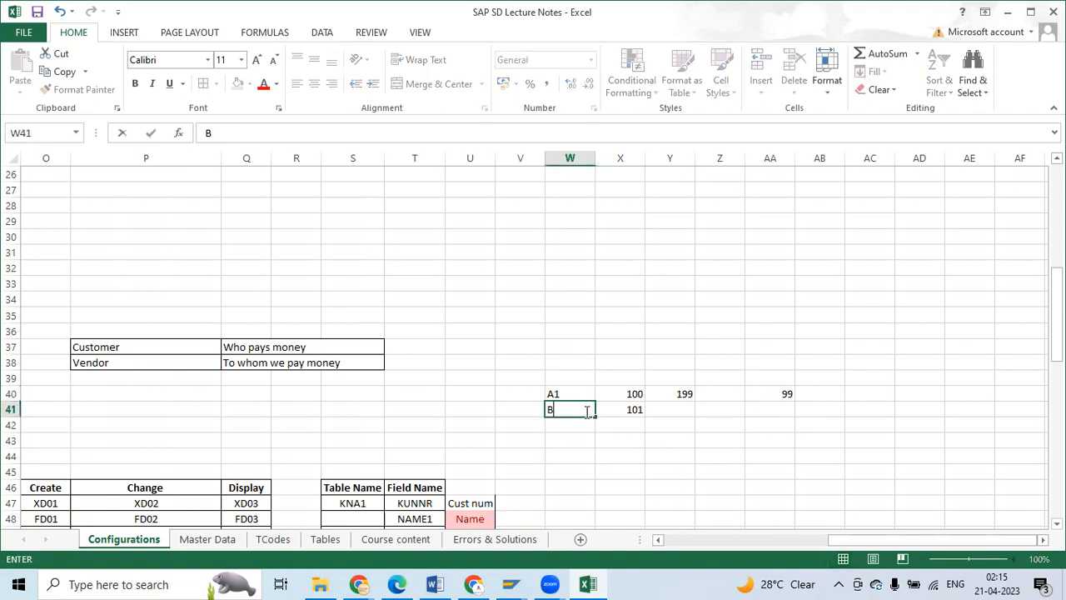
pyautogui.press('Tab')
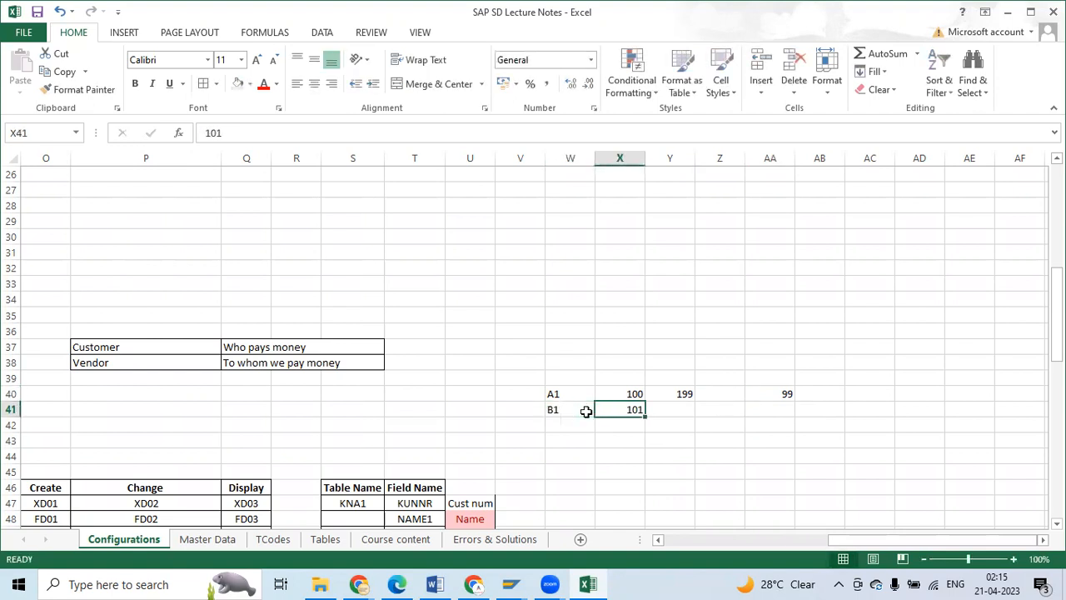
pyautogui.press('BackSpace')
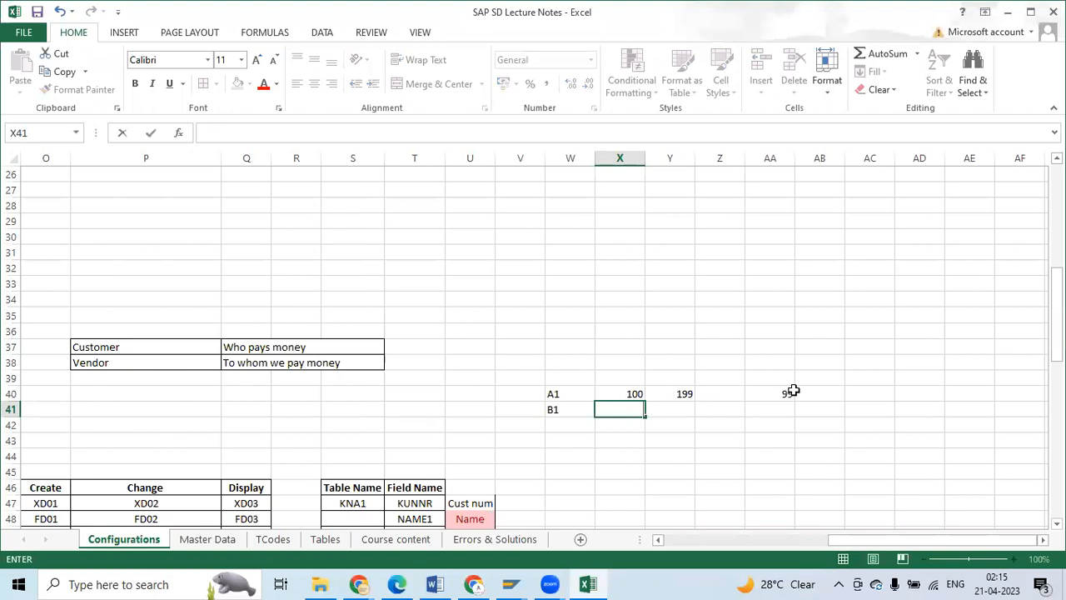
pyautogui.click(791, 393)
pyautogui.press('BackSpace')
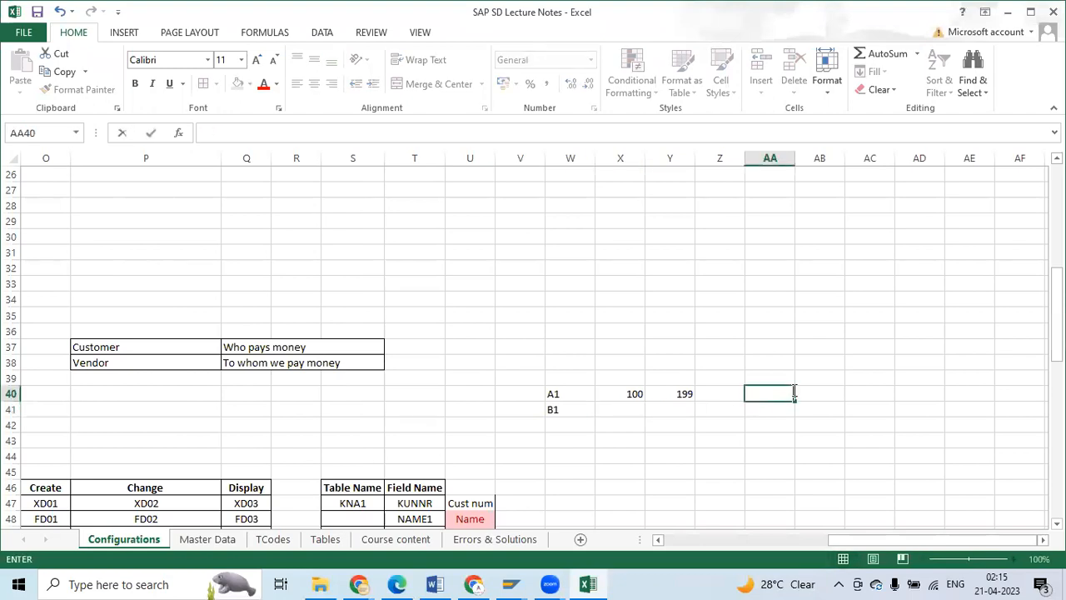
# Step: Give the B1 example range the start number 200 in X41 and the end number 299 in Y41
pyautogui.click(635, 412)
pyautogui.write('200')
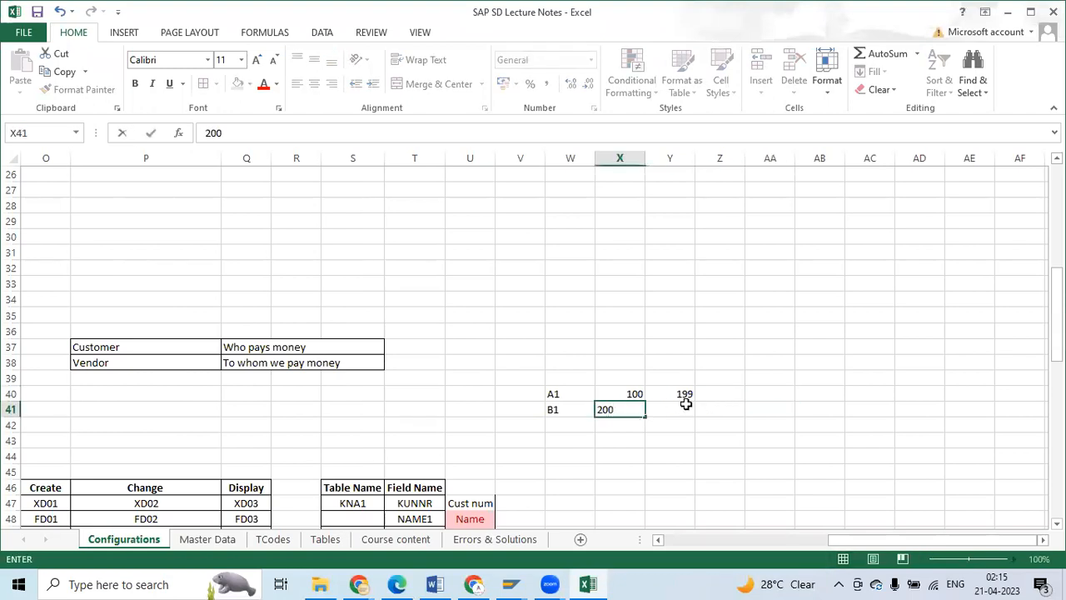
pyautogui.click(681, 408)
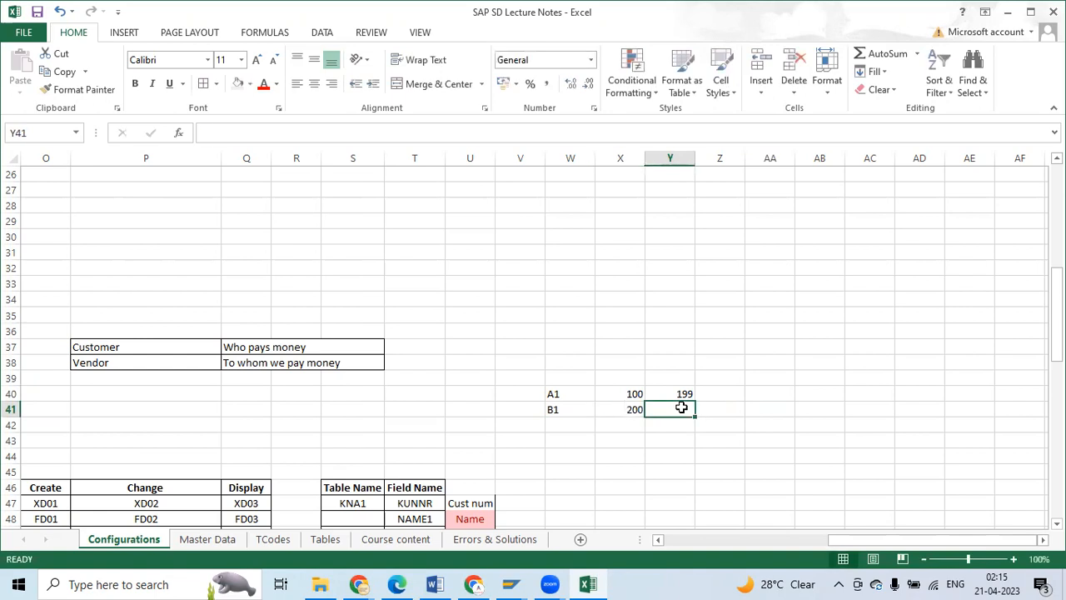
pyautogui.write('299')
pyautogui.press('Return')
pyautogui.click(681, 475)
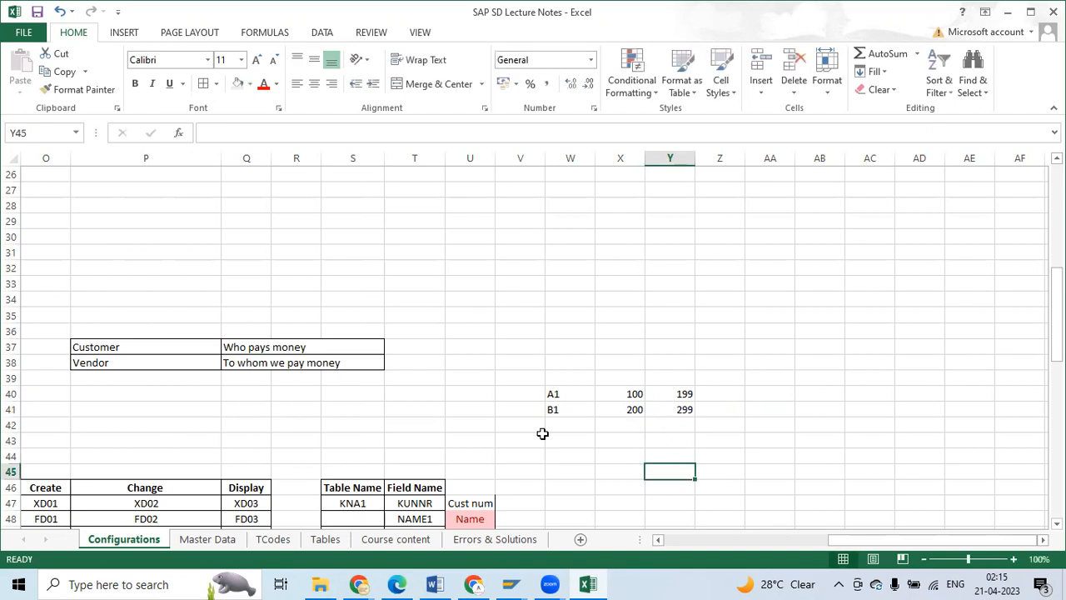
# Step: Clear the A1 and B1 example ranges from cells W40:Y41
pyautogui.moveTo(554, 393); pyautogui.dragTo(708, 411)
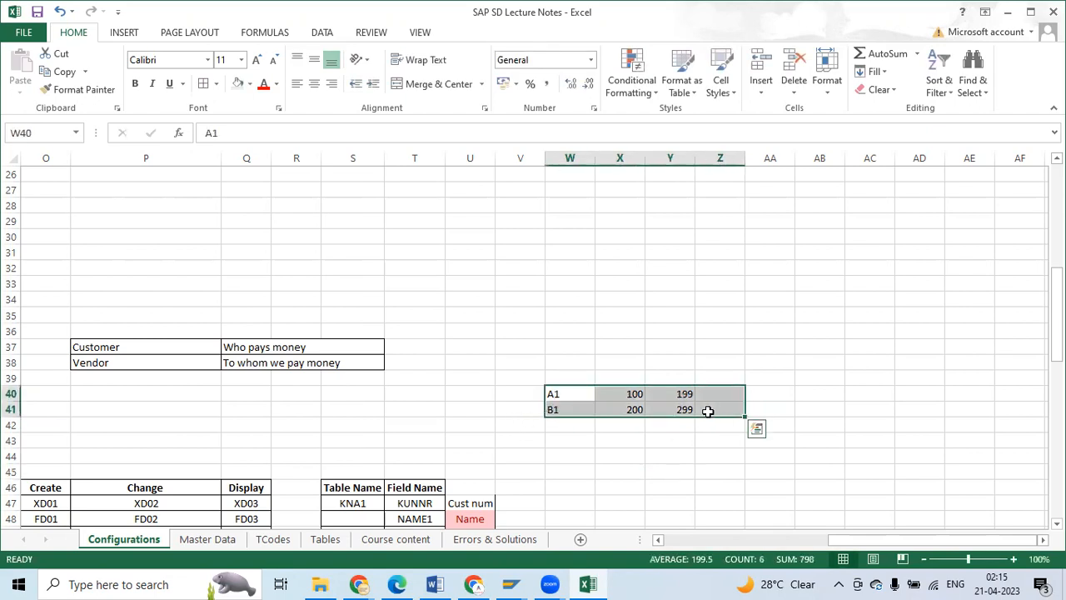
pyautogui.press('BackSpace')
pyautogui.moveTo(850, 471); pyautogui.dragTo(820, 472)
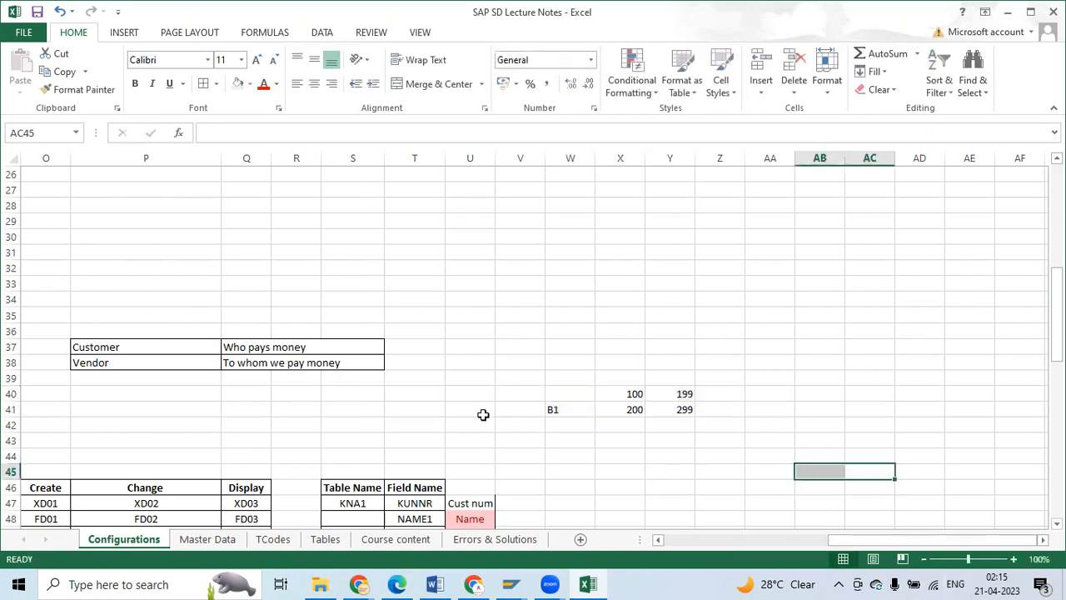
pyautogui.moveTo(569, 391); pyautogui.dragTo(693, 423)
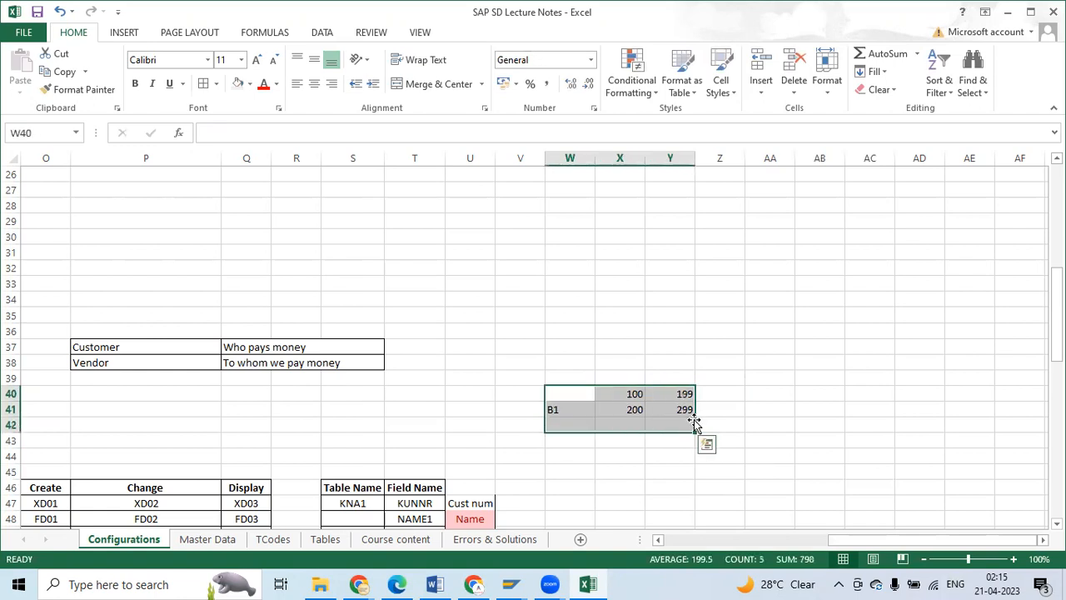
pyautogui.write('.')
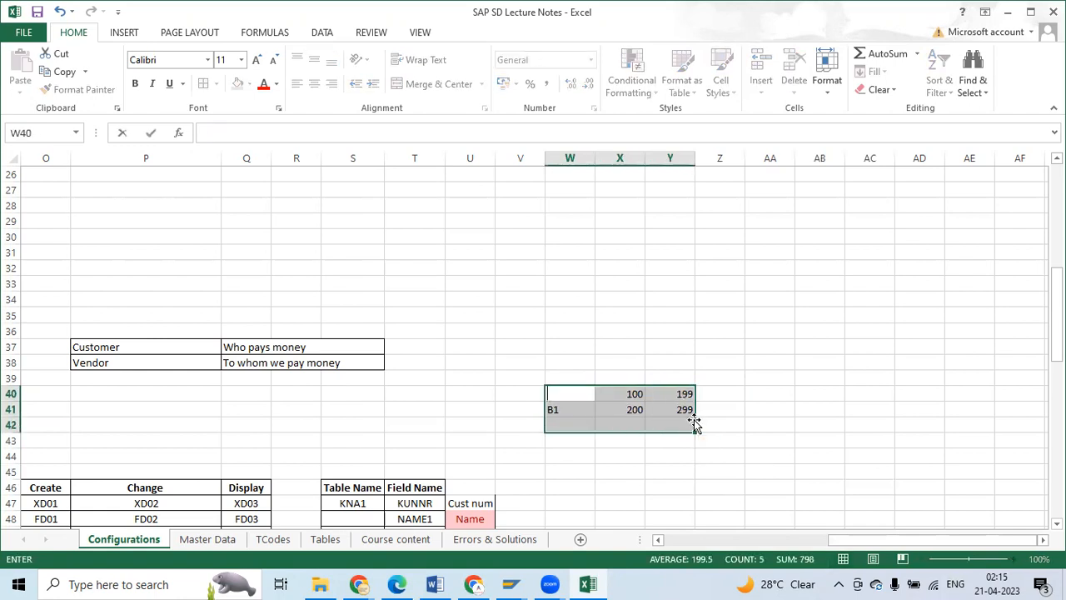
pyautogui.moveTo(751, 408); pyautogui.dragTo(727, 407)
pyautogui.moveTo(575, 397); pyautogui.dragTo(655, 409)
pyautogui.click(681, 393)
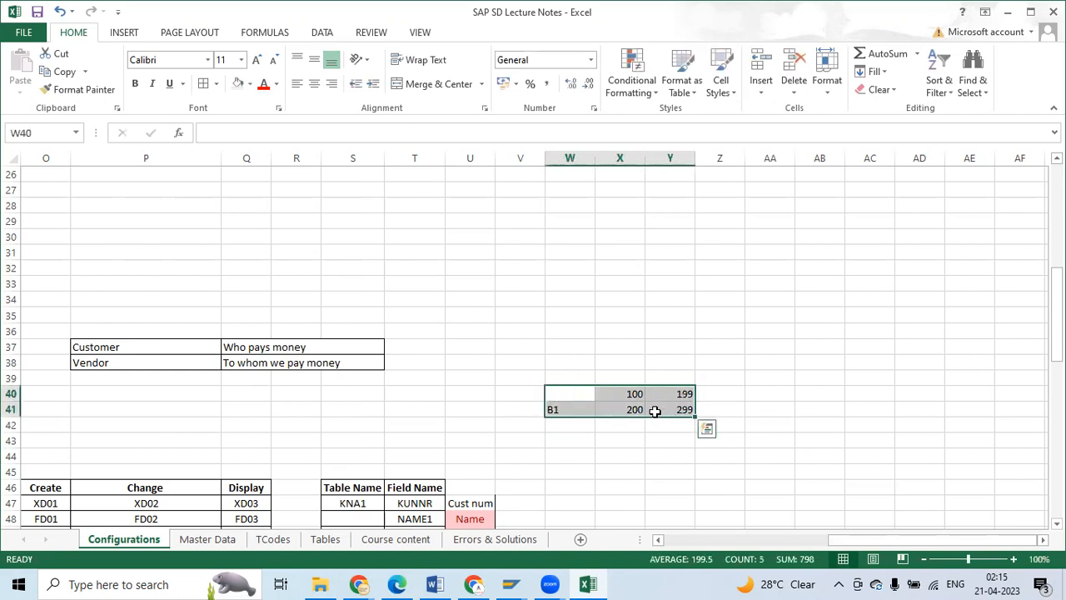
pyautogui.press('Delete')
pyautogui.click(763, 399)
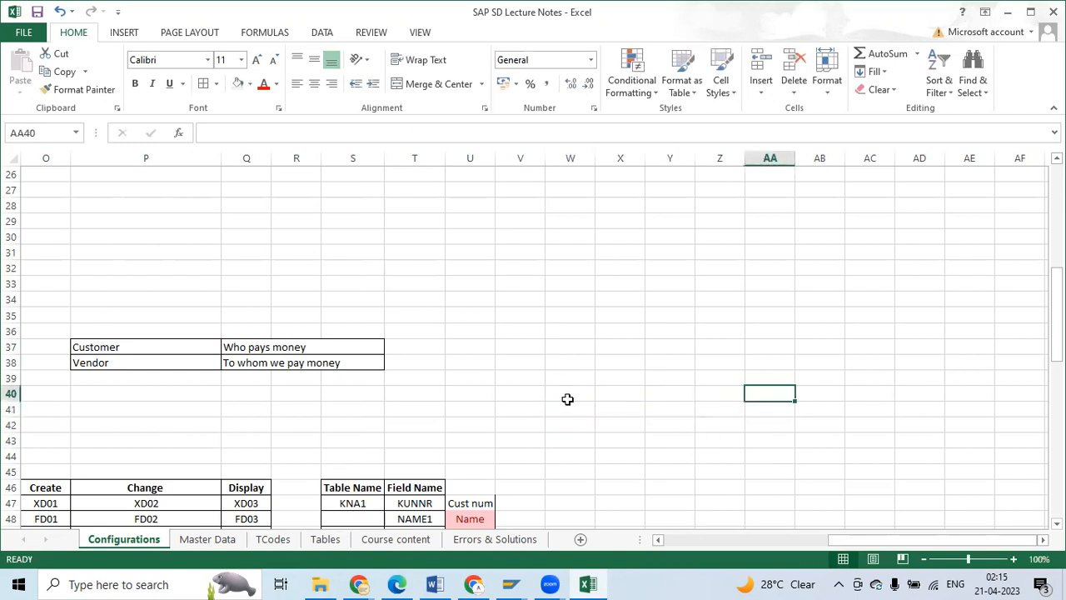
# Step: Enter the labels Internal Ranges in cell W40 and External Range in cell W41
pyautogui.click(568, 399)
pyautogui.write('Int')
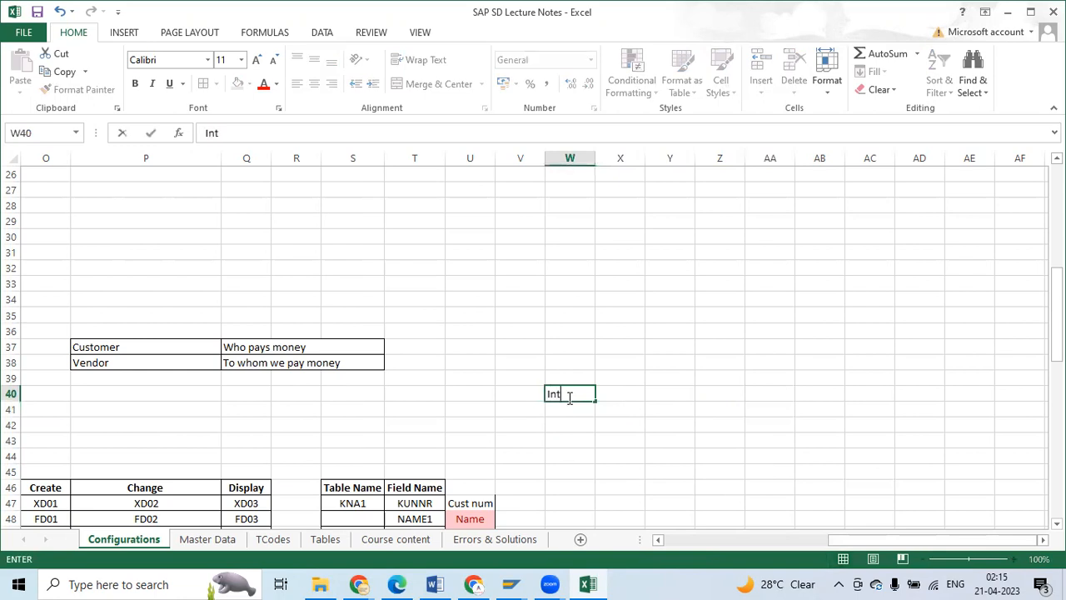
pyautogui.write('ernal Ranges')
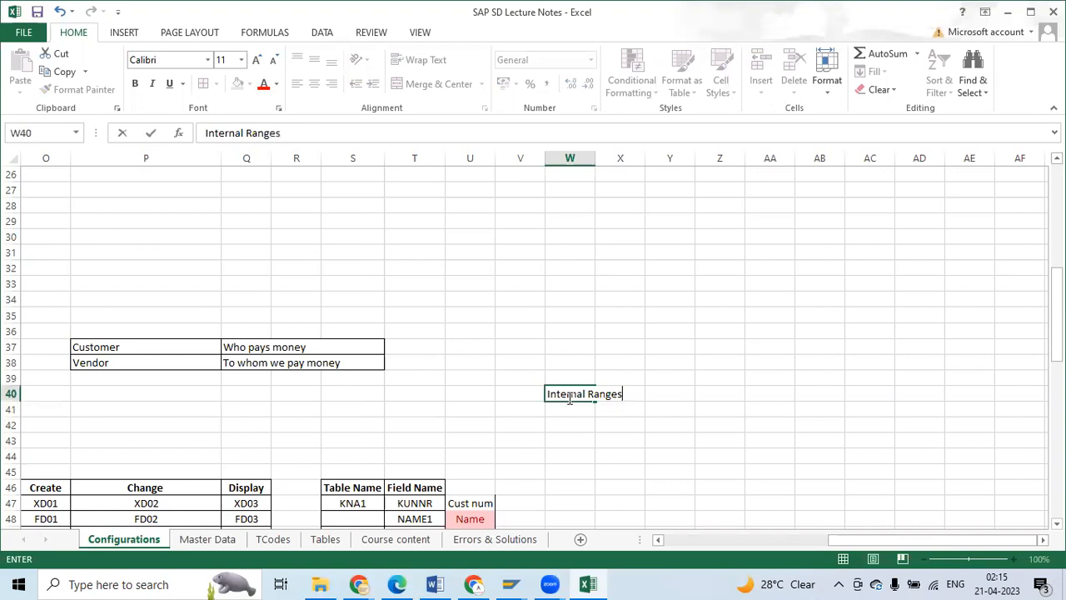
pyautogui.click(571, 415)
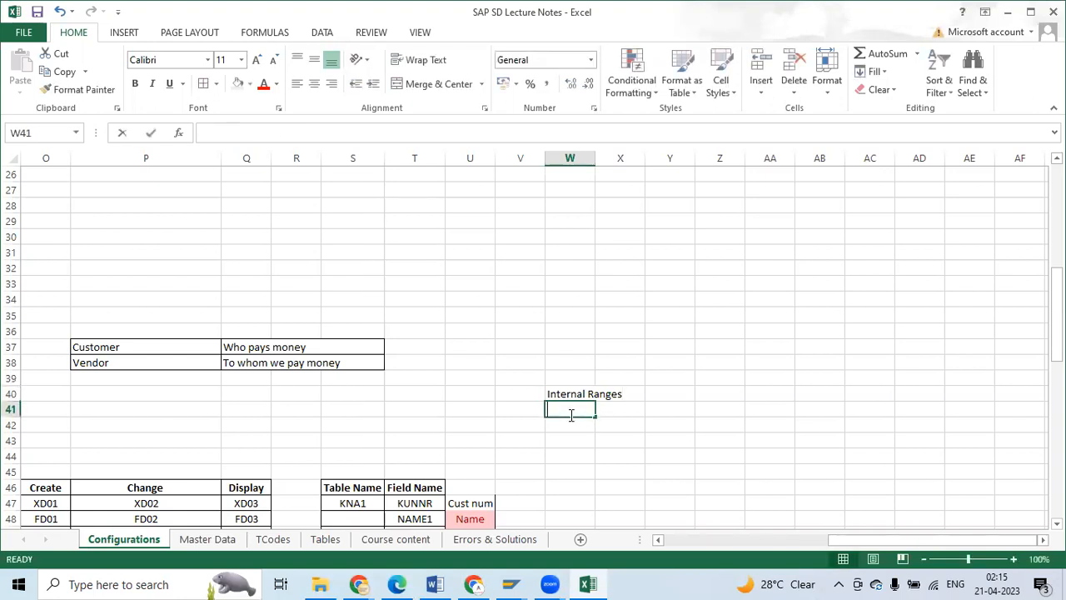
pyautogui.write('External Range')
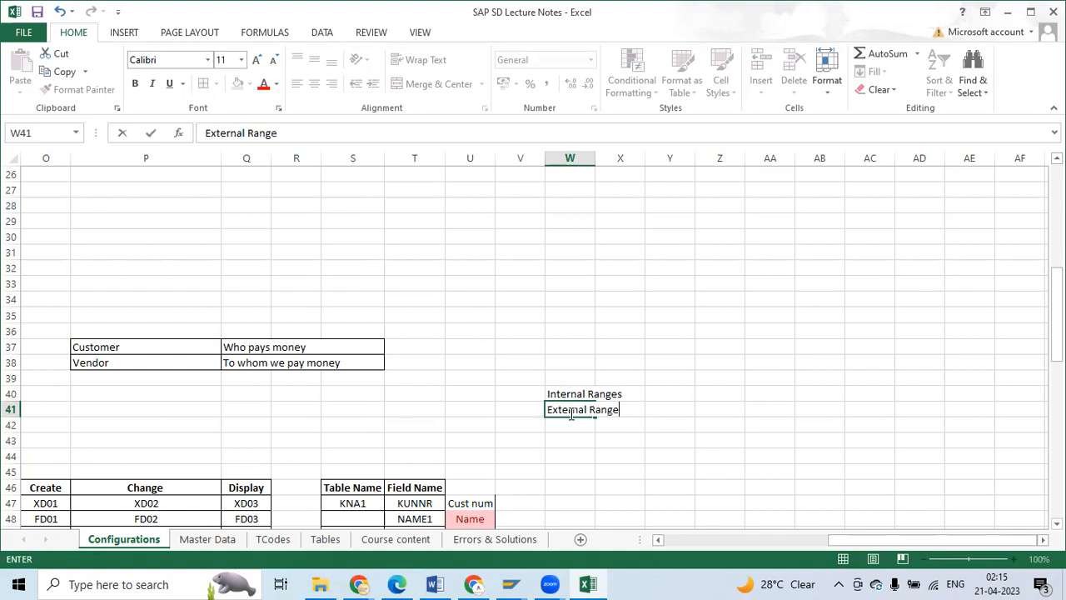
# Step: Change the label in cell W40 to Internal Number Ranges
pyautogui.click(552, 395)
pyautogui.click(248, 132)
pyautogui.write('Nume')
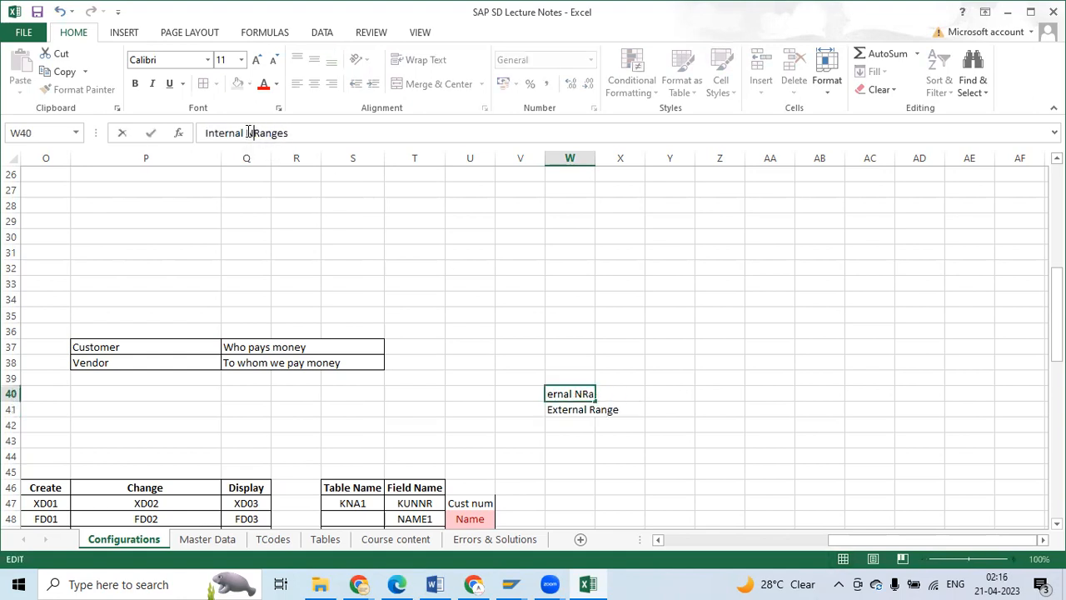
pyautogui.write('ber')
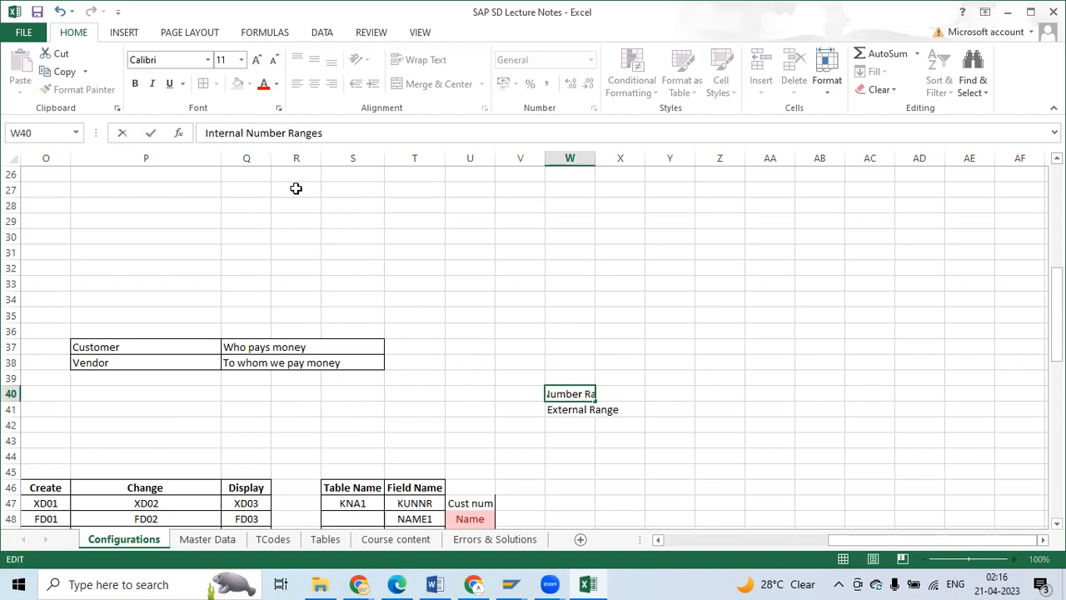
# Step: Autofit the width of column W and change the label in W41 to External Number Range
pyautogui.click(581, 409)
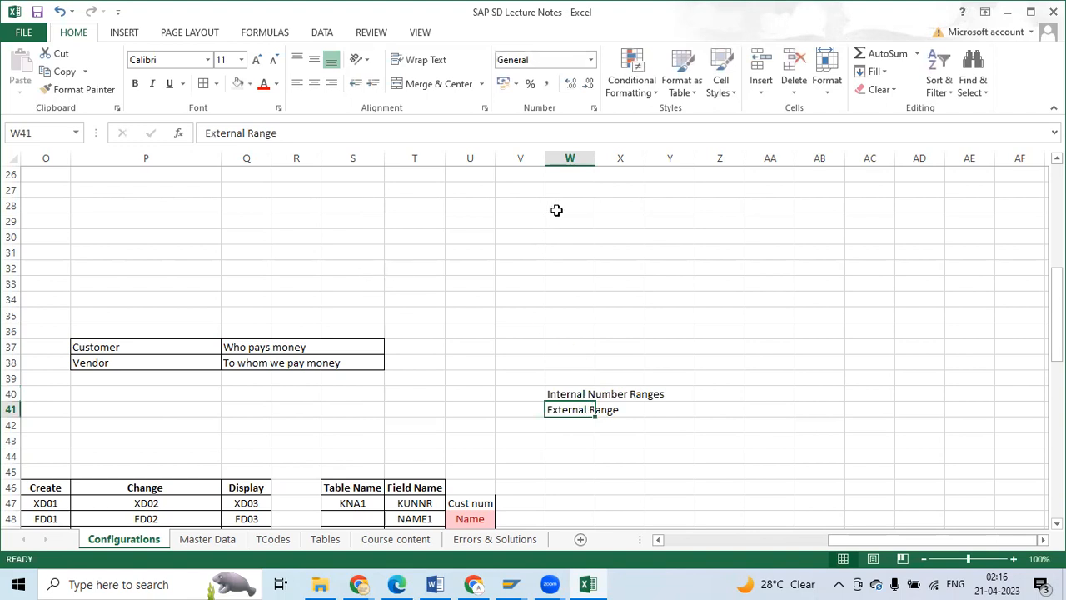
pyautogui.doubleClick(595, 158)
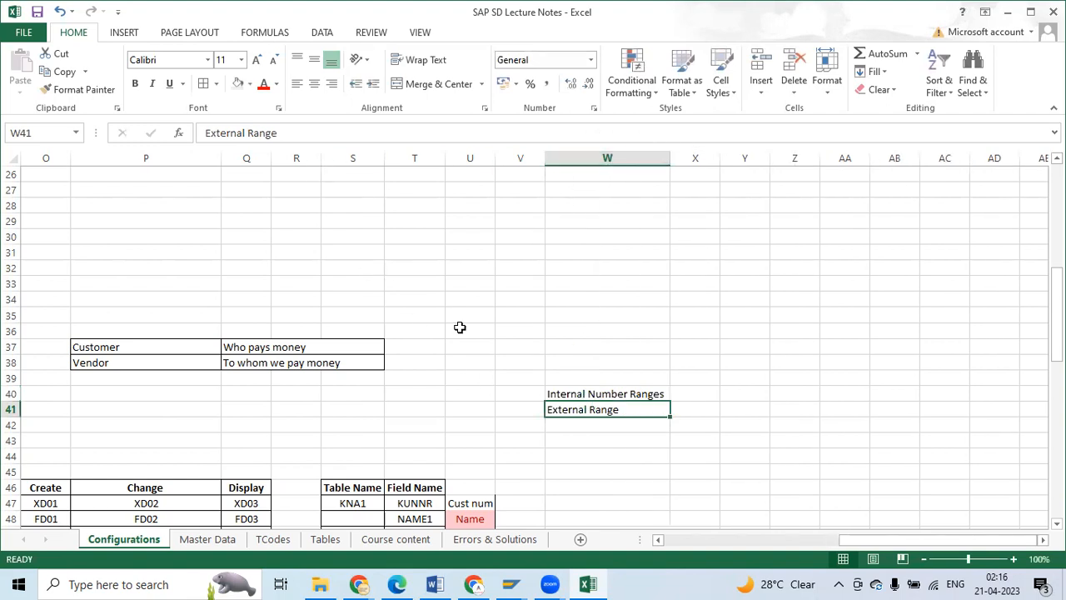
pyautogui.click(248, 133)
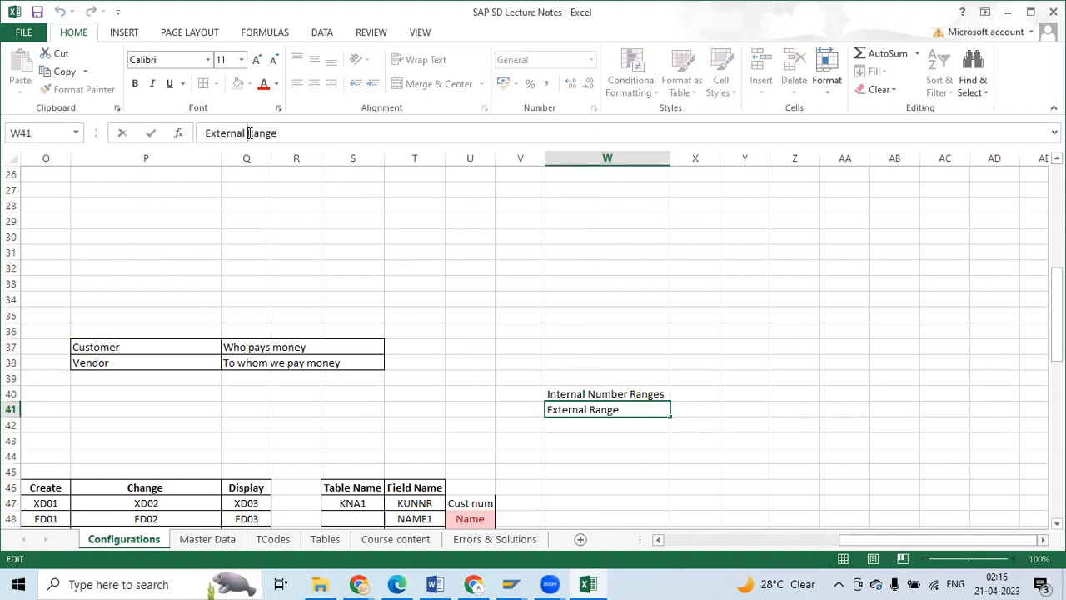
pyautogui.write('Number')
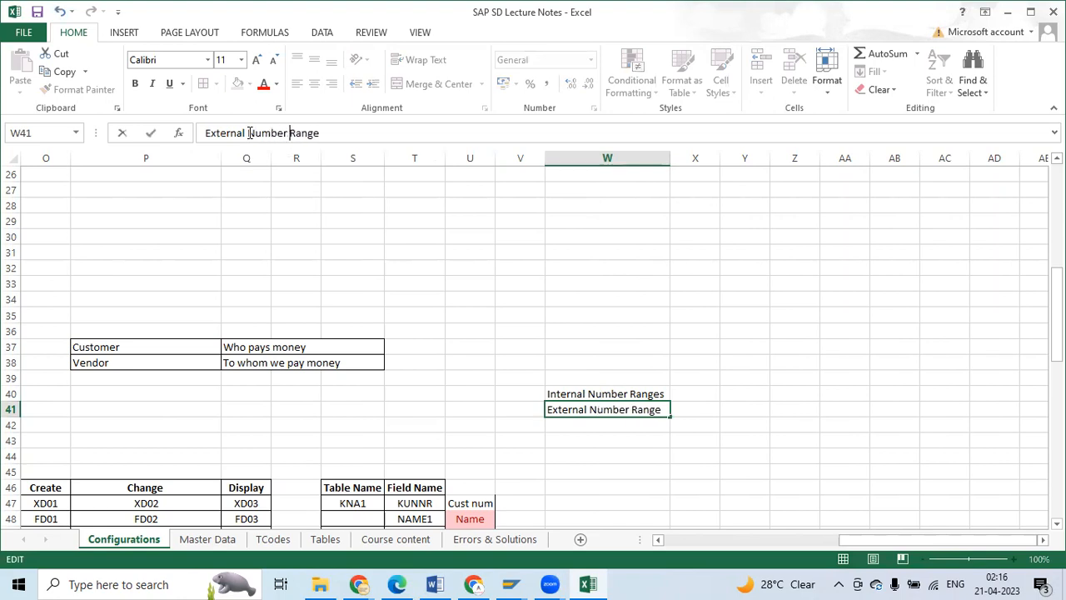
# Step: Fill in the internal number range example with A1 in X40, 100 in Y40 and 199 in Z40
pyautogui.click(709, 391)
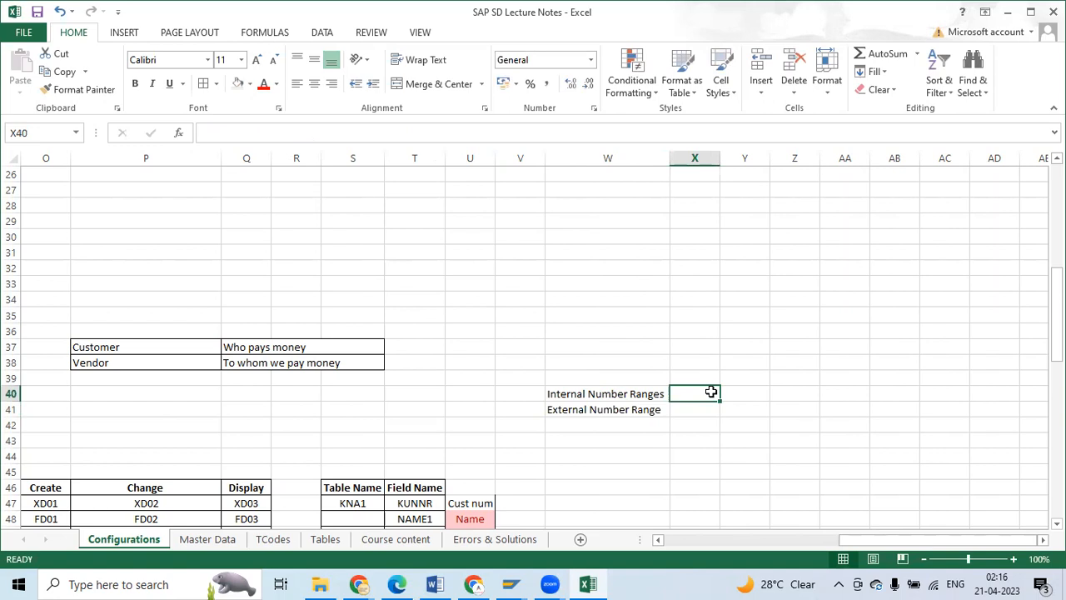
pyautogui.write('A')
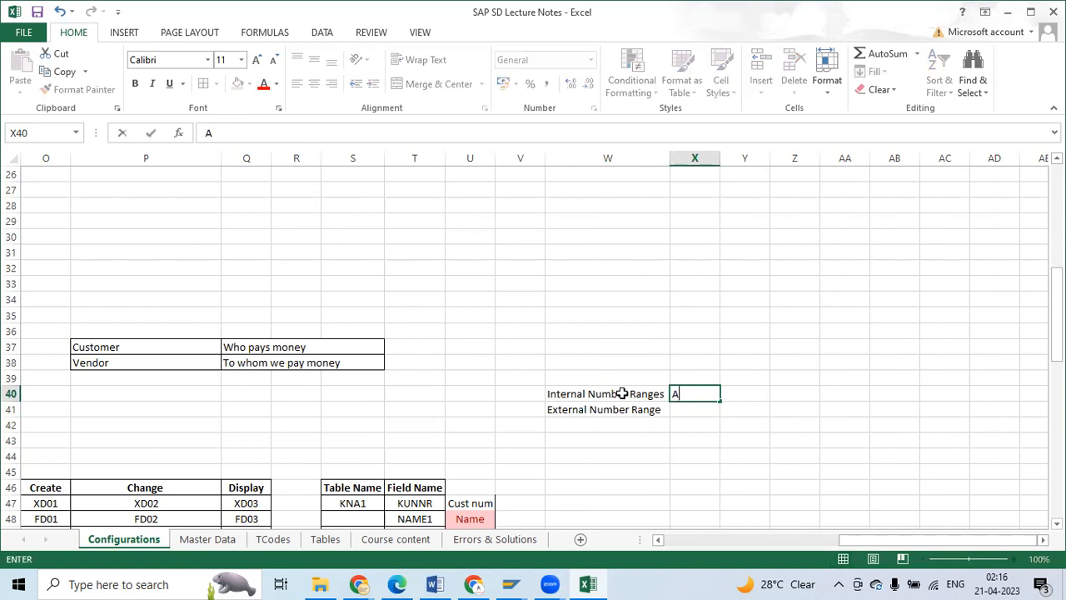
pyautogui.write('1')
pyautogui.click(721, 407)
pyautogui.click(703, 397)
pyautogui.click(745, 394)
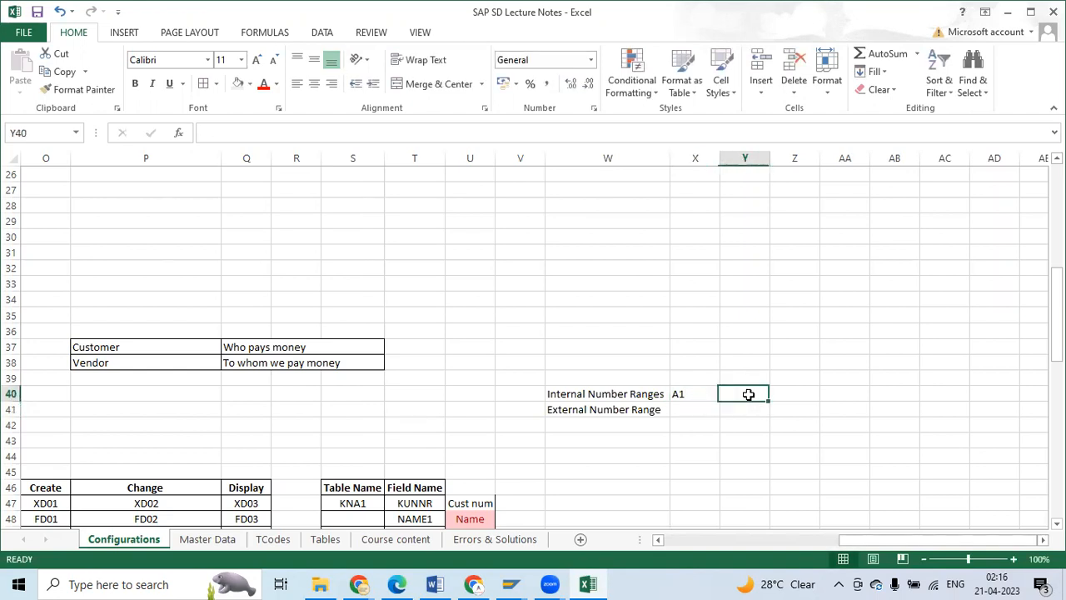
pyautogui.write('100')
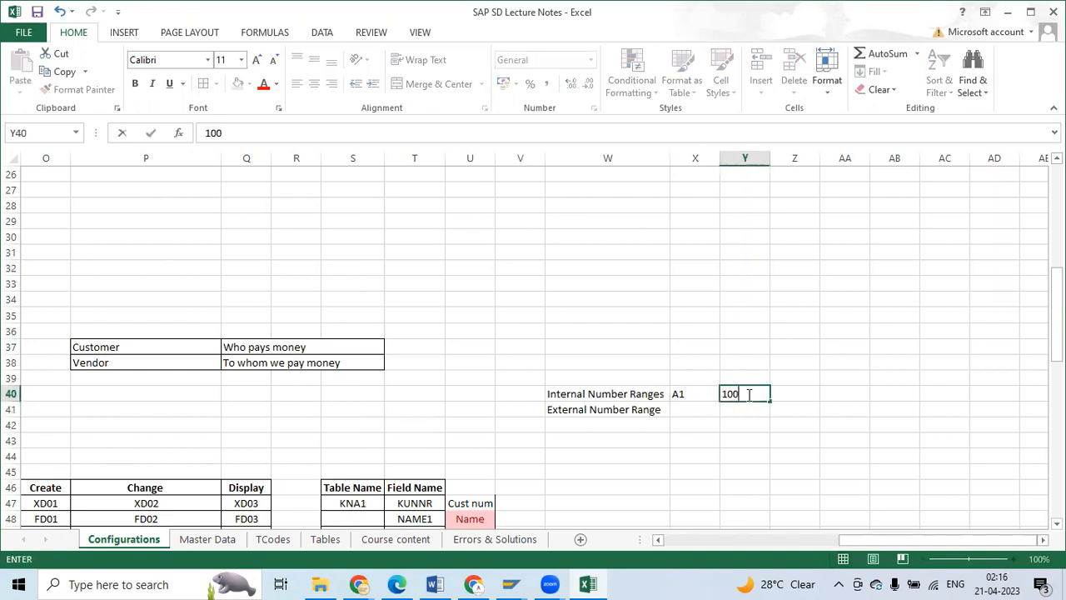
pyautogui.click(794, 395)
pyautogui.write('199')
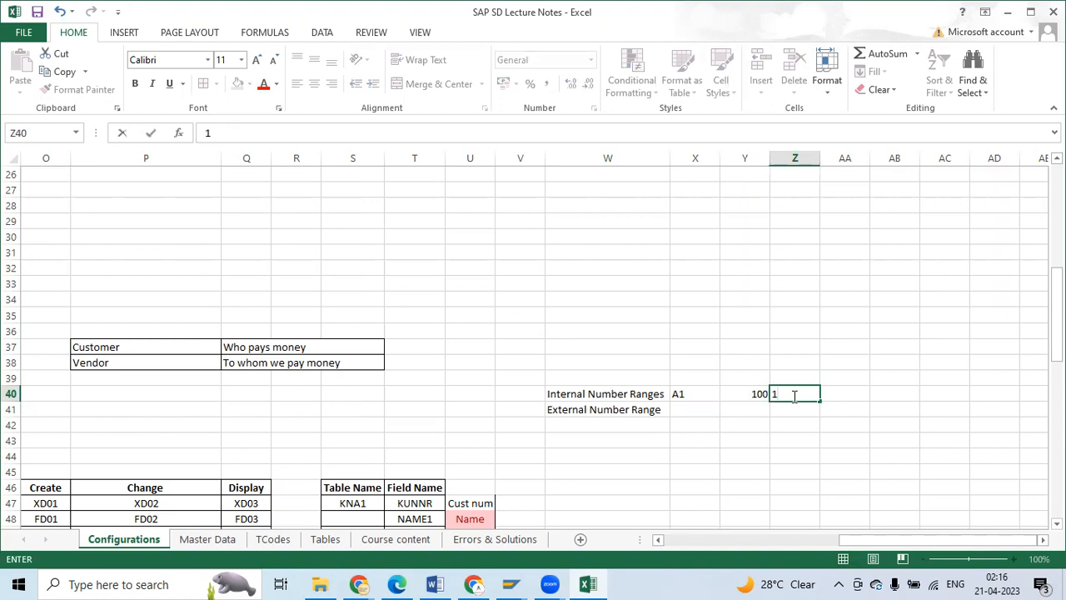
pyautogui.click(856, 389)
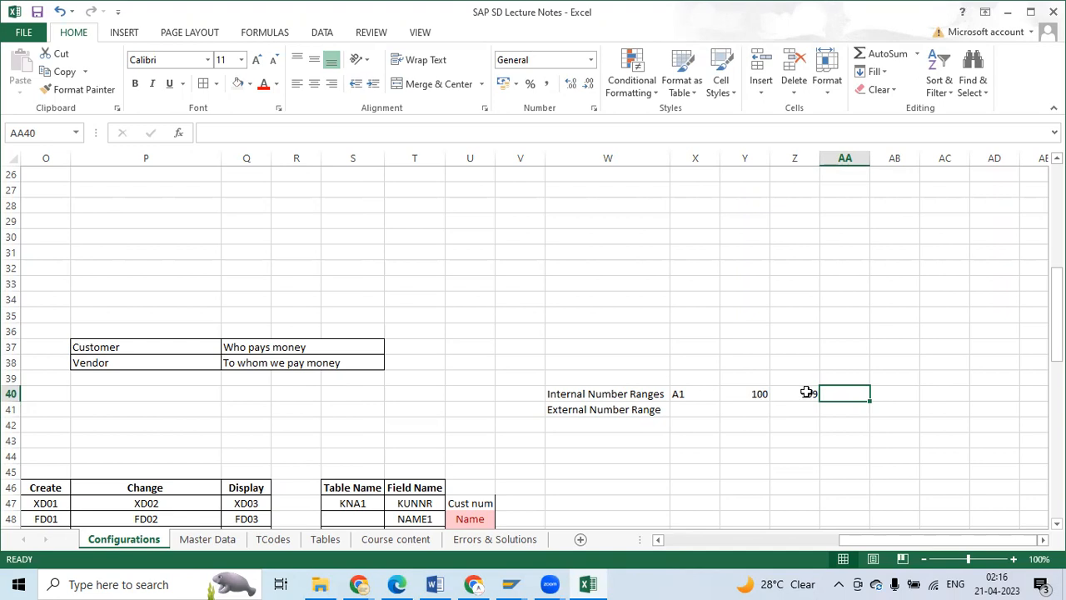
pyautogui.click(700, 409)
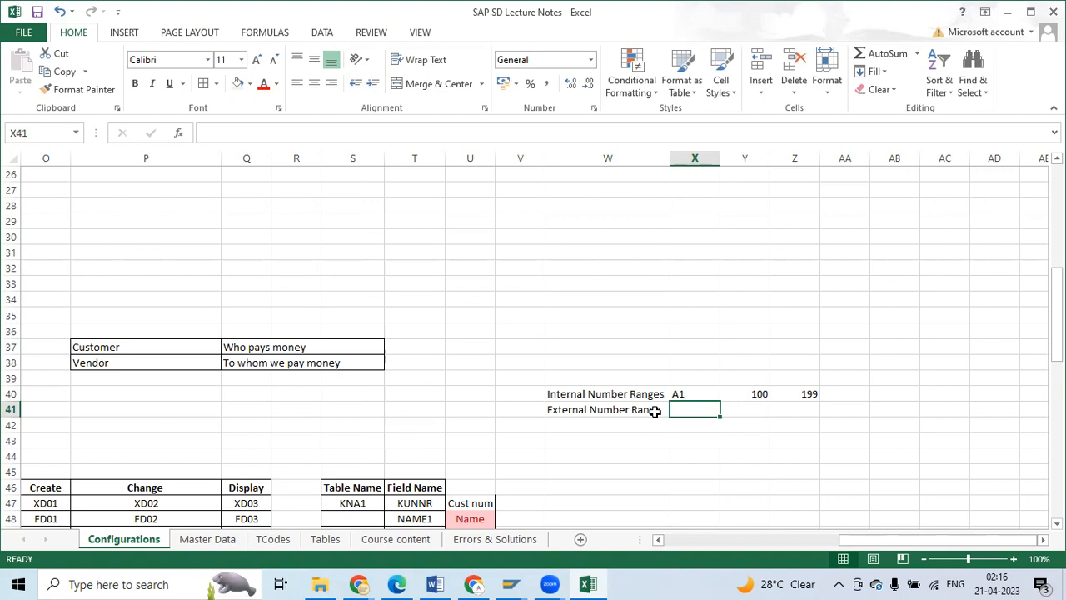
pyautogui.write('A1')
pyautogui.press('BackSpace')
pyautogui.press('BackSpace')
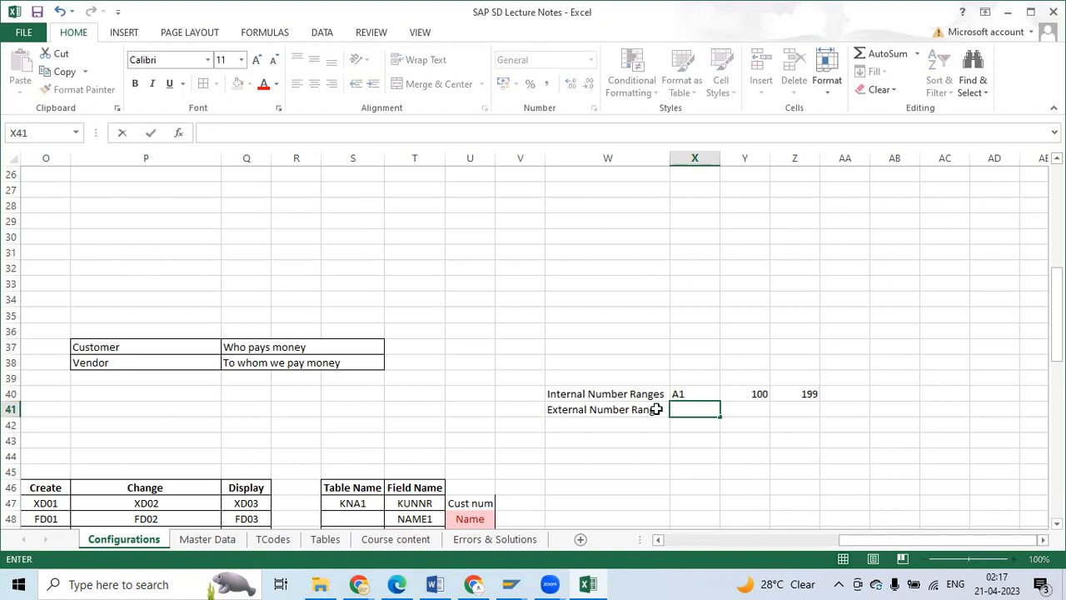
pyautogui.press('Up')
pyautogui.write('A')
pyautogui.press('BackSpace')
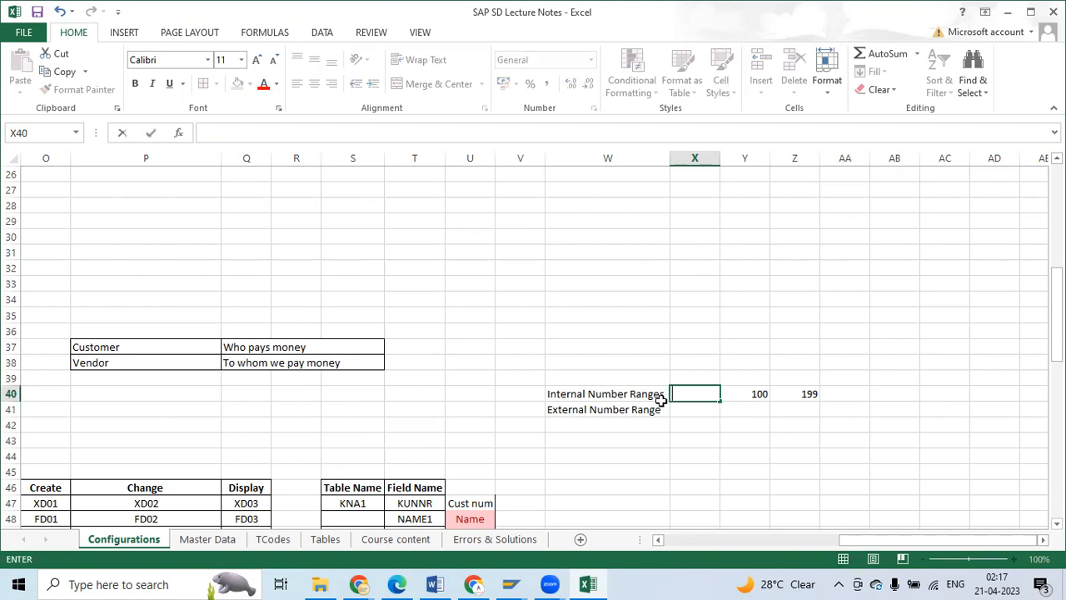
pyautogui.moveTo(790, 453); pyautogui.dragTo(787, 444)
pyautogui.click(699, 394)
pyautogui.write('A1')
pyautogui.moveTo(703, 490); pyautogui.dragTo(700, 457)
# Step: Fill in the external number range example with B1 in X41, A1000 in Y41 and A1999 in Z41
pyautogui.click(691, 406)
pyautogui.write('B')
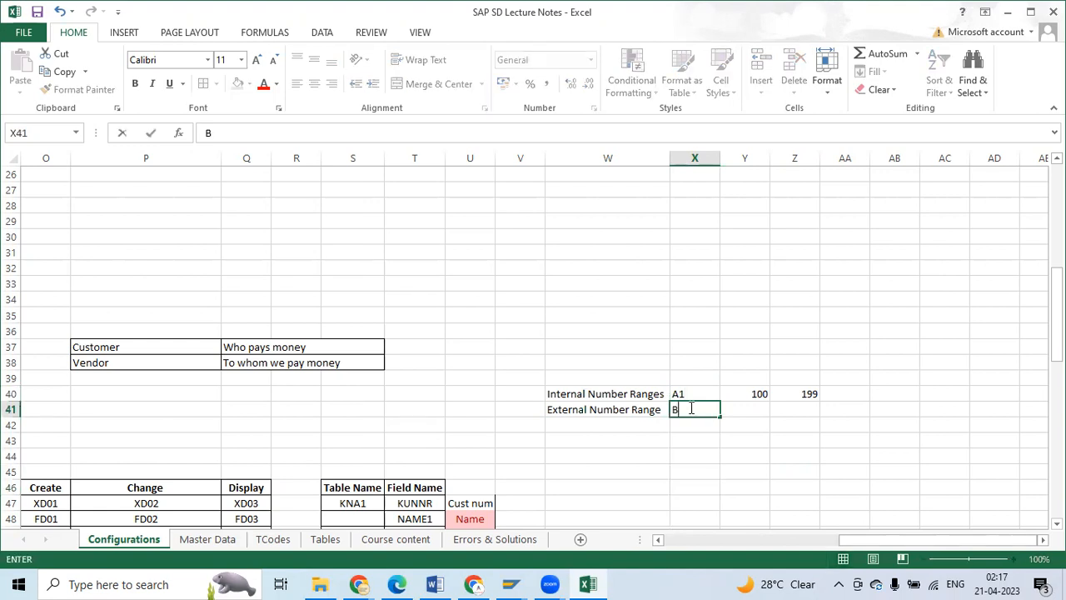
pyautogui.write('1')
pyautogui.click(749, 412)
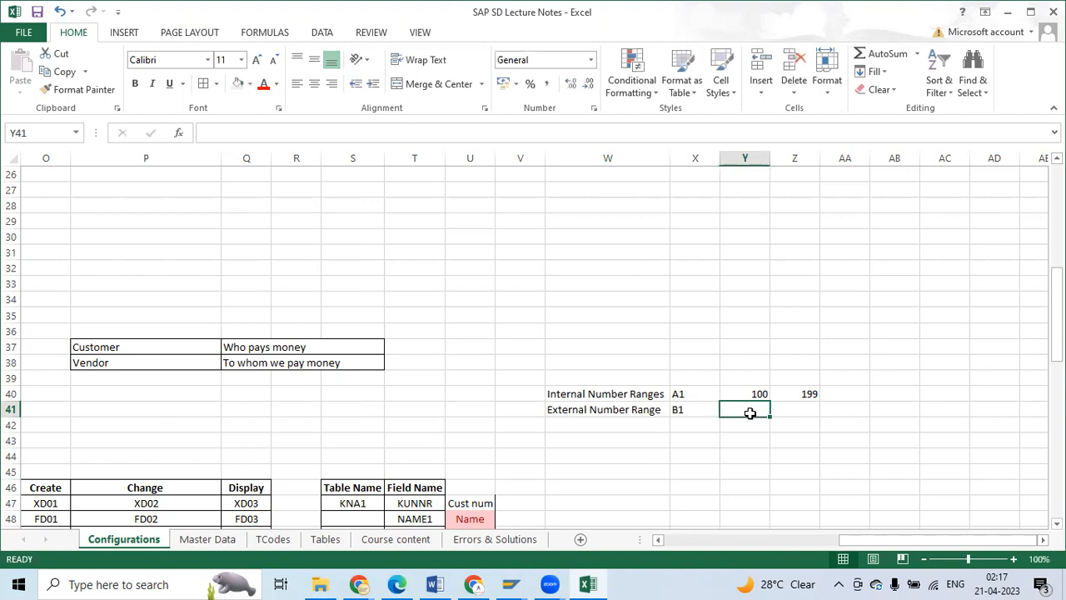
pyautogui.write('A')
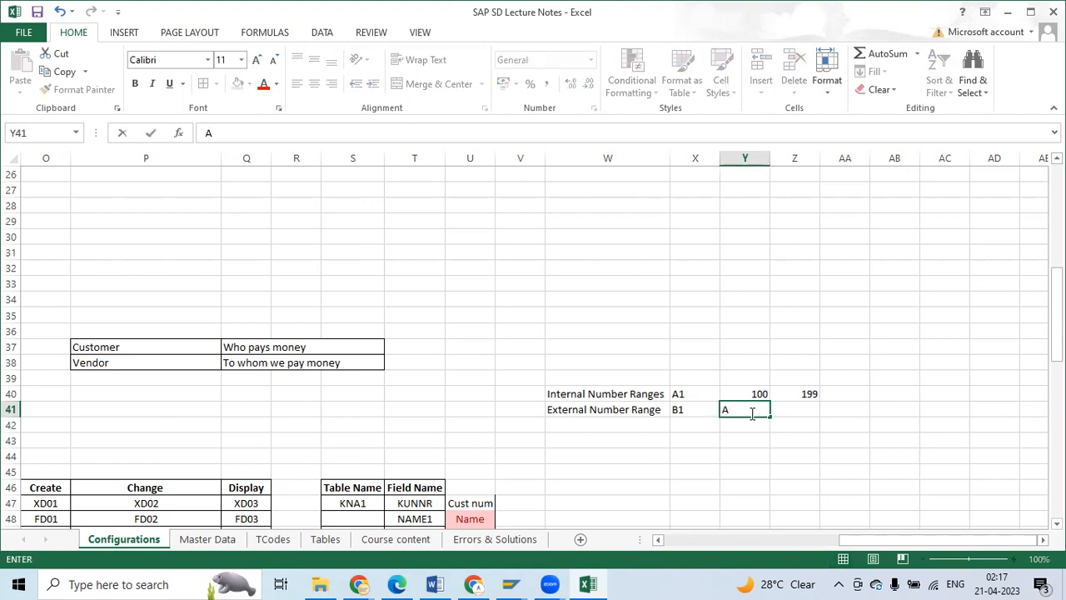
pyautogui.write('1000')
pyautogui.click(789, 410)
pyautogui.write('A')
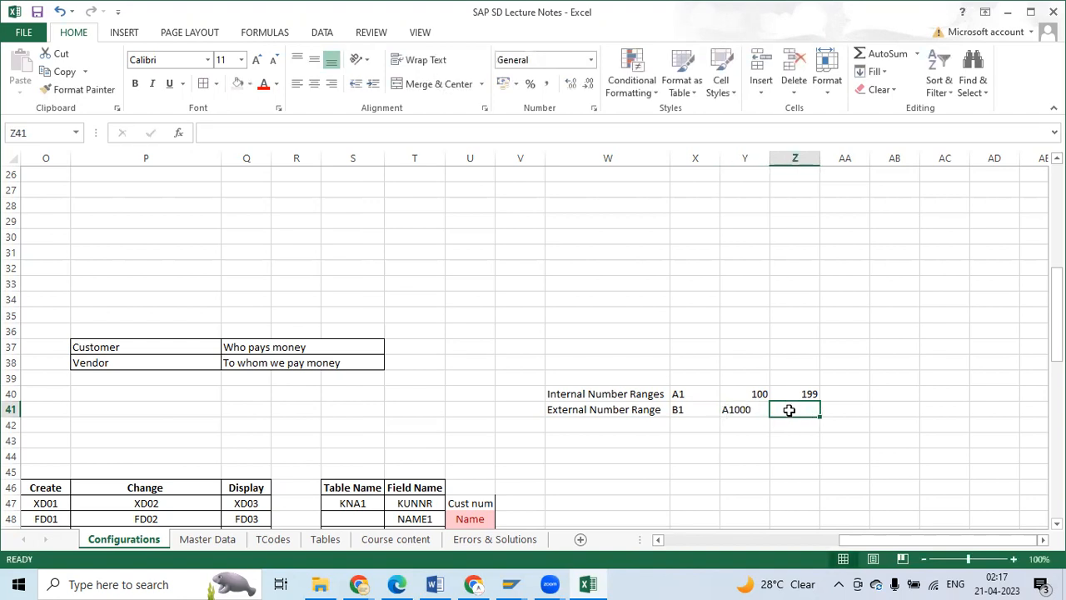
pyautogui.write('1999')
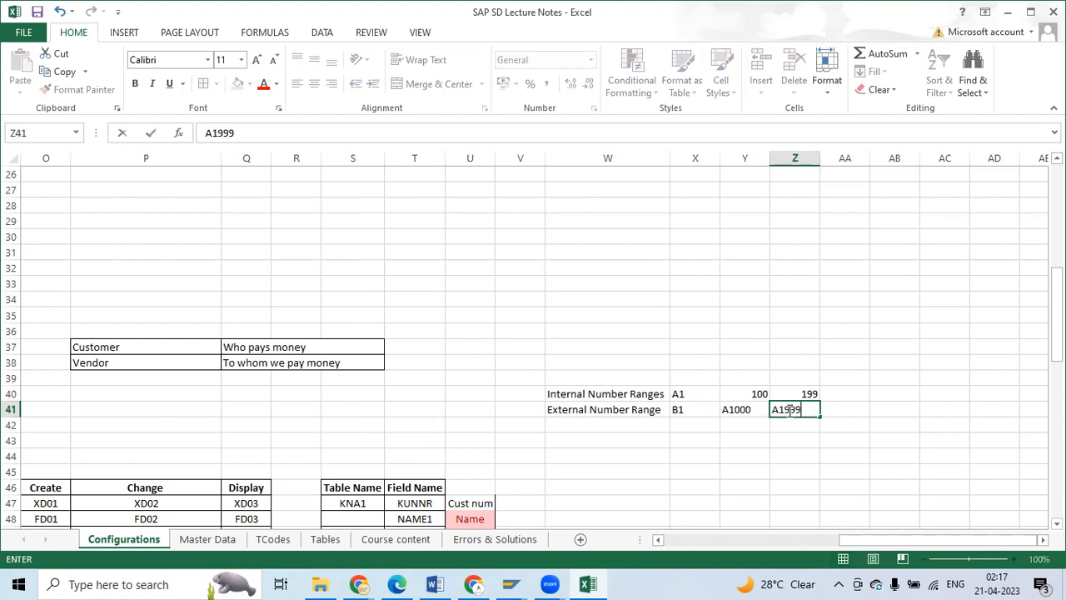
pyautogui.click(733, 453)
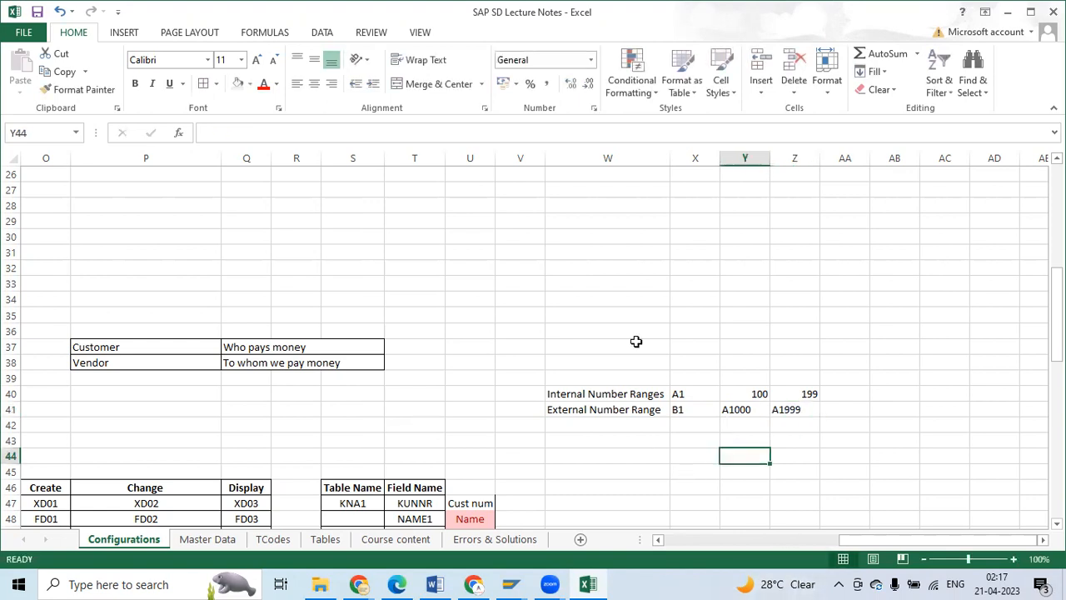
pyautogui.click(732, 411)
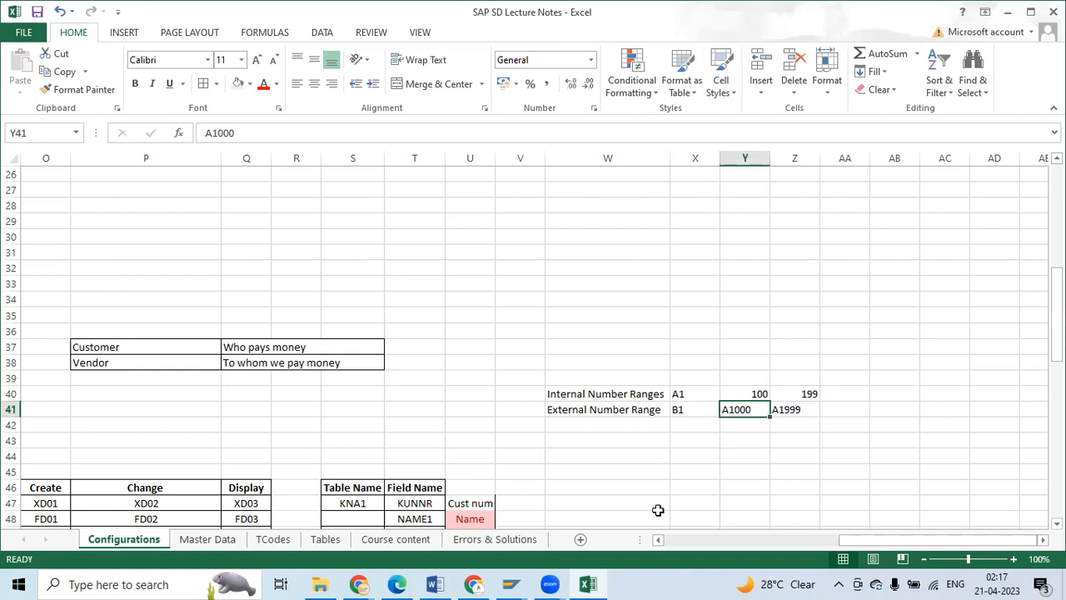
# Step: Examine the Customer Master Data step list and compare its Define Number Ranges transaction code with the number range entry in the SAP IMG
pyautogui.moveTo(873, 546); pyautogui.dragTo(677, 543)
pyautogui.scroll(-1, 569, 406)
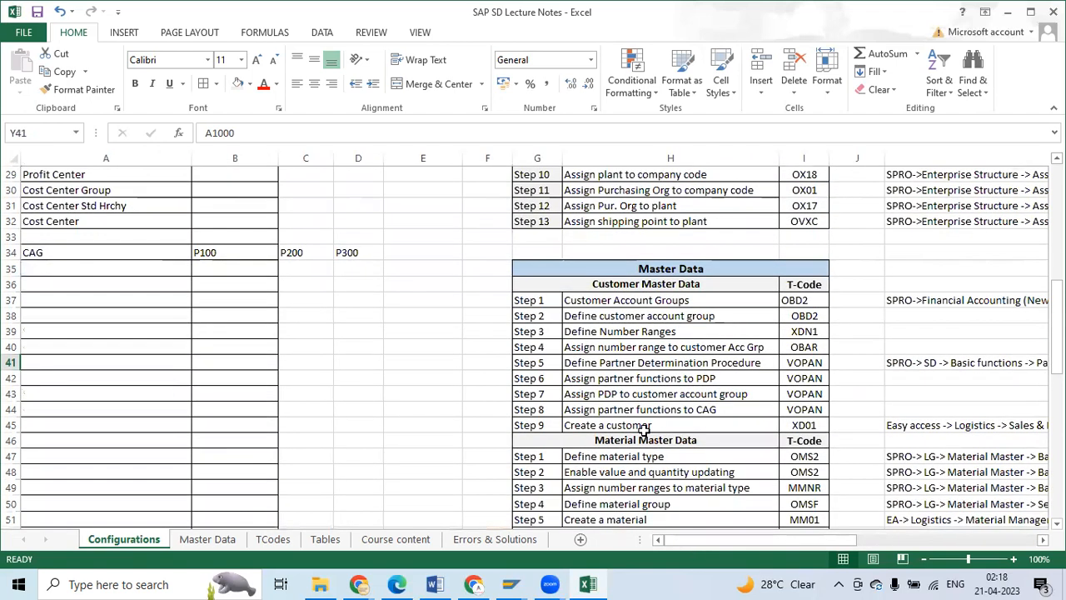
pyautogui.hotkey('alt', 'Tab')
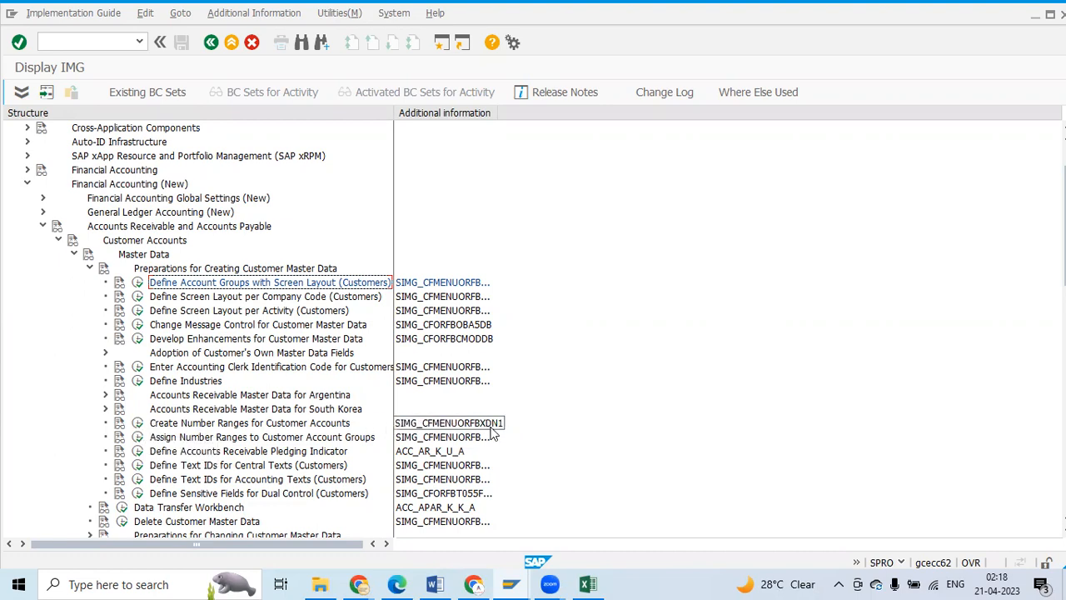
pyautogui.hotkey('alt', 'Tab')
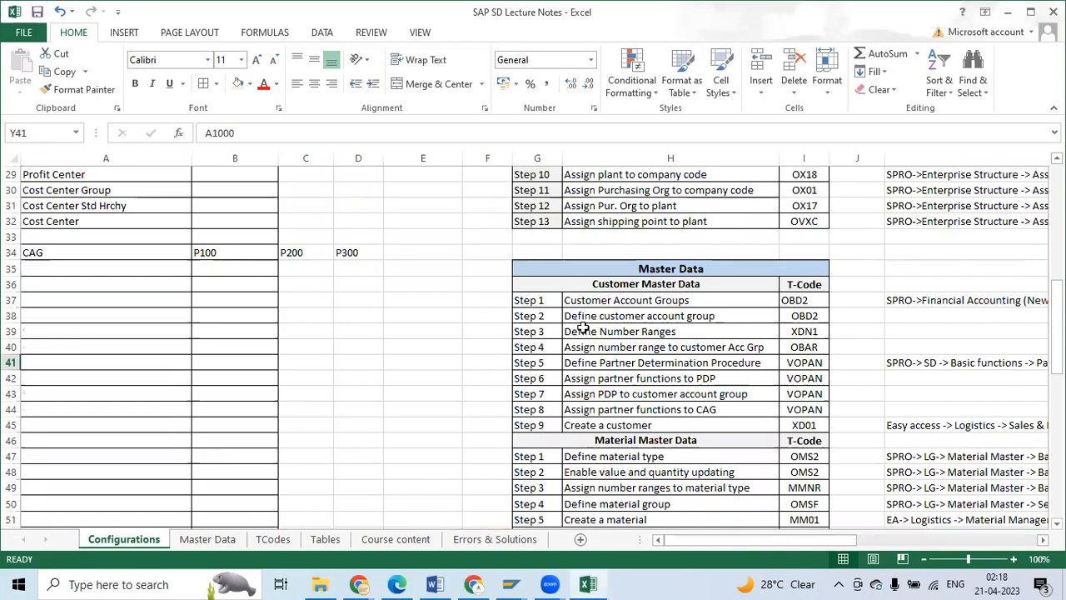
pyautogui.click(795, 334)
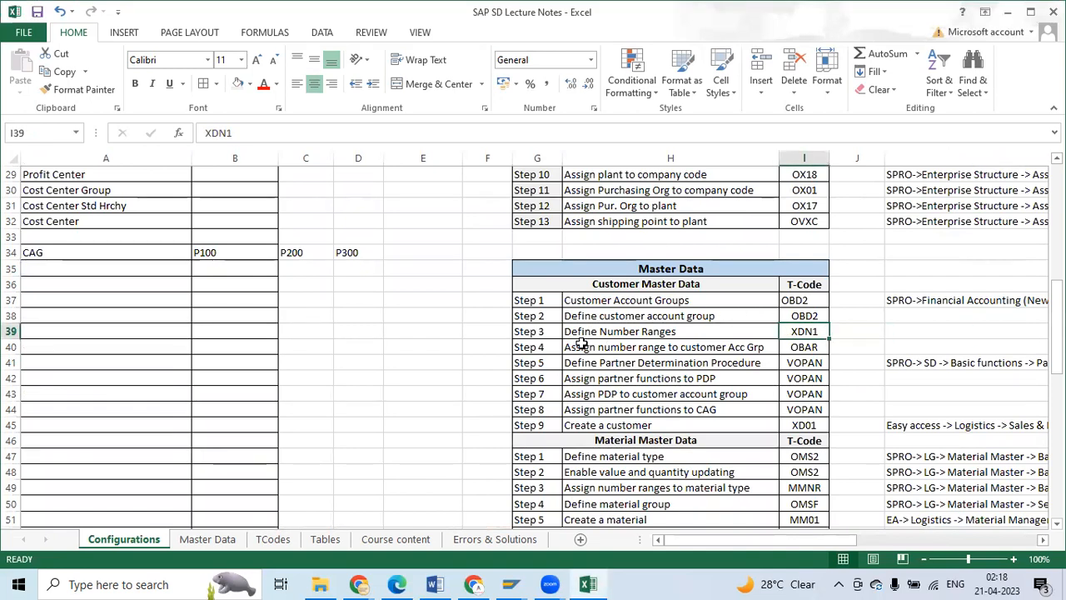
pyautogui.click(526, 332)
pyautogui.click(530, 316)
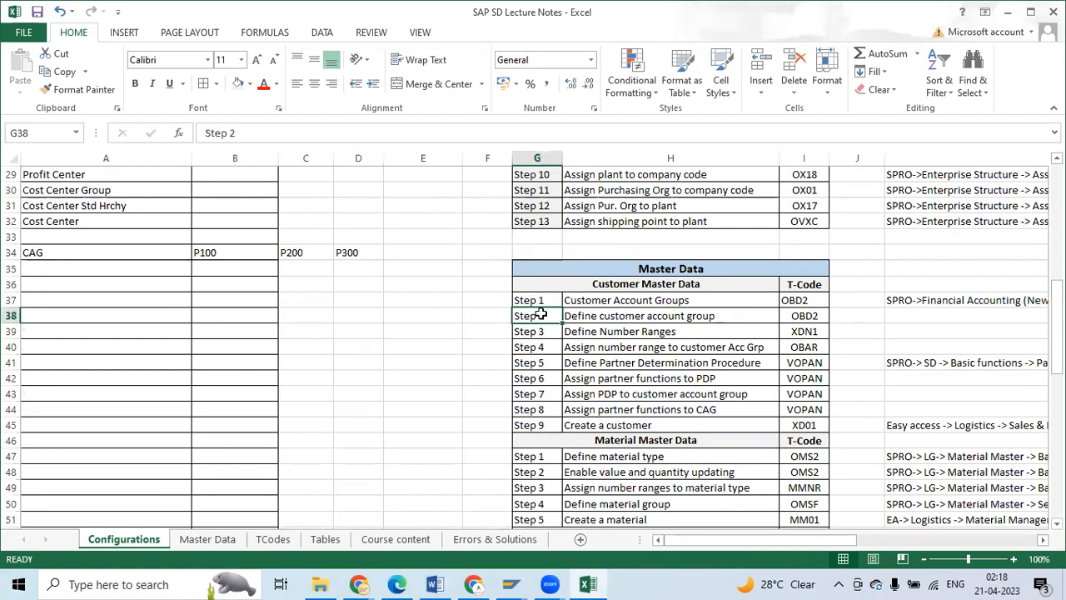
pyautogui.scroll(-1, 595, 347)
pyautogui.scroll(1, 583, 343)
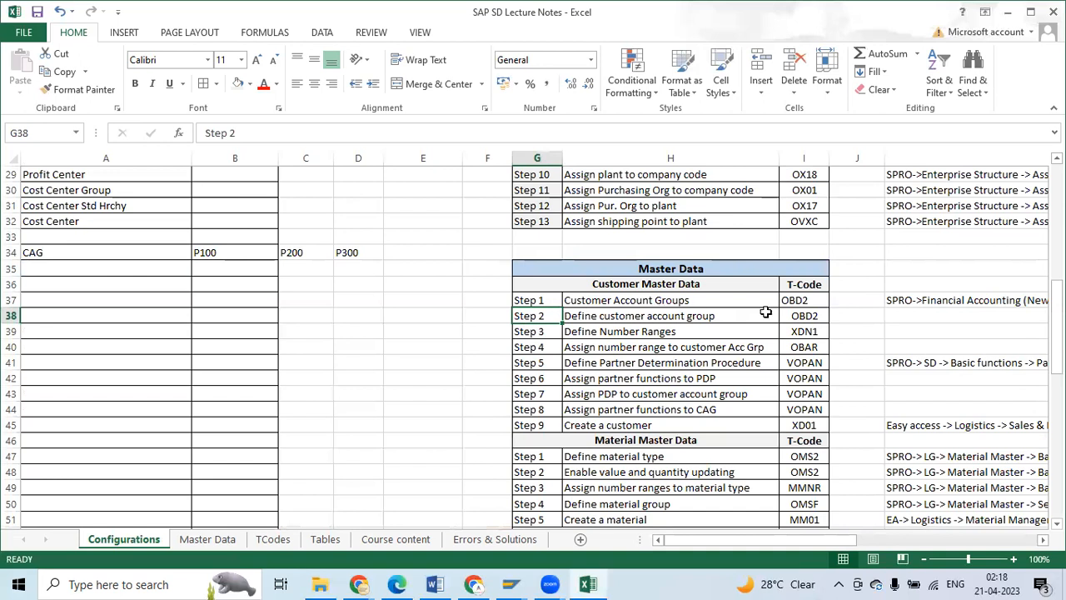
pyautogui.click(540, 335)
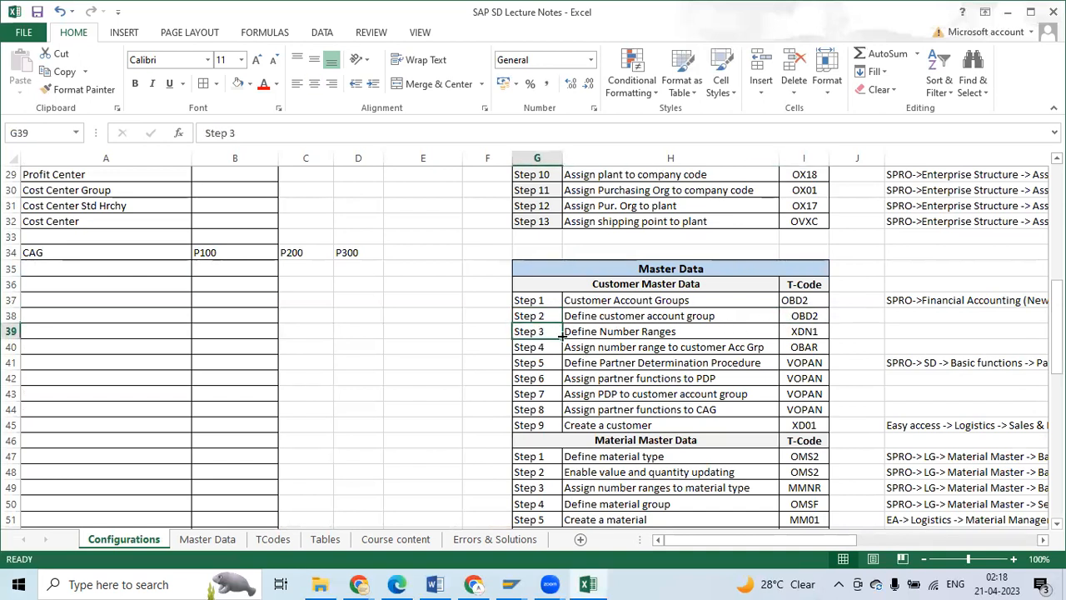
# Step: Change the step label of Define customer account group in G38 to Step 1
pyautogui.click(550, 316)
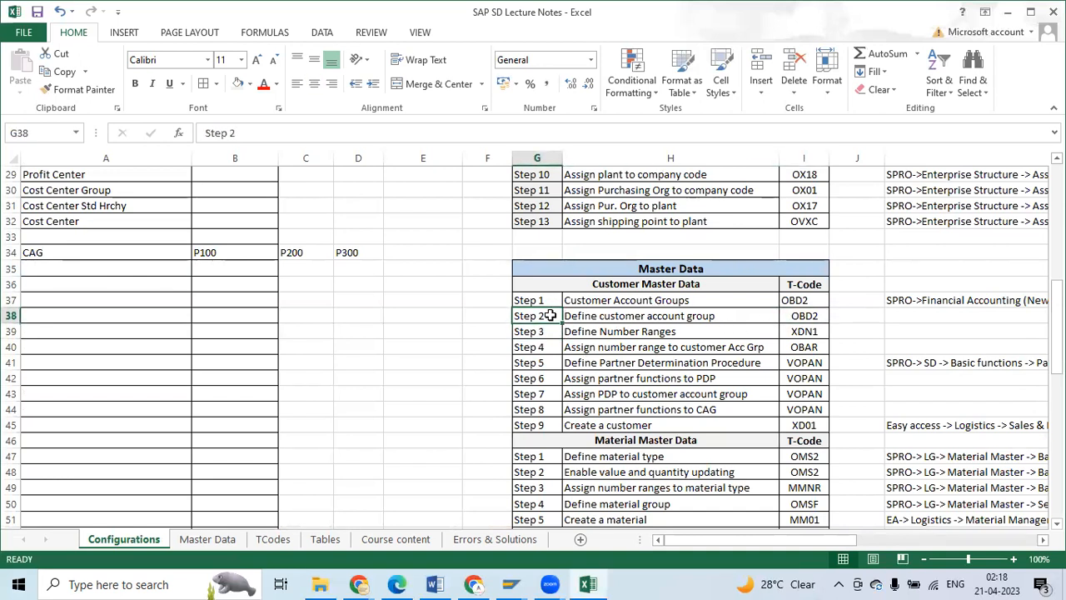
pyautogui.click(258, 133)
pyautogui.press('BackSpace')
pyautogui.write('1')
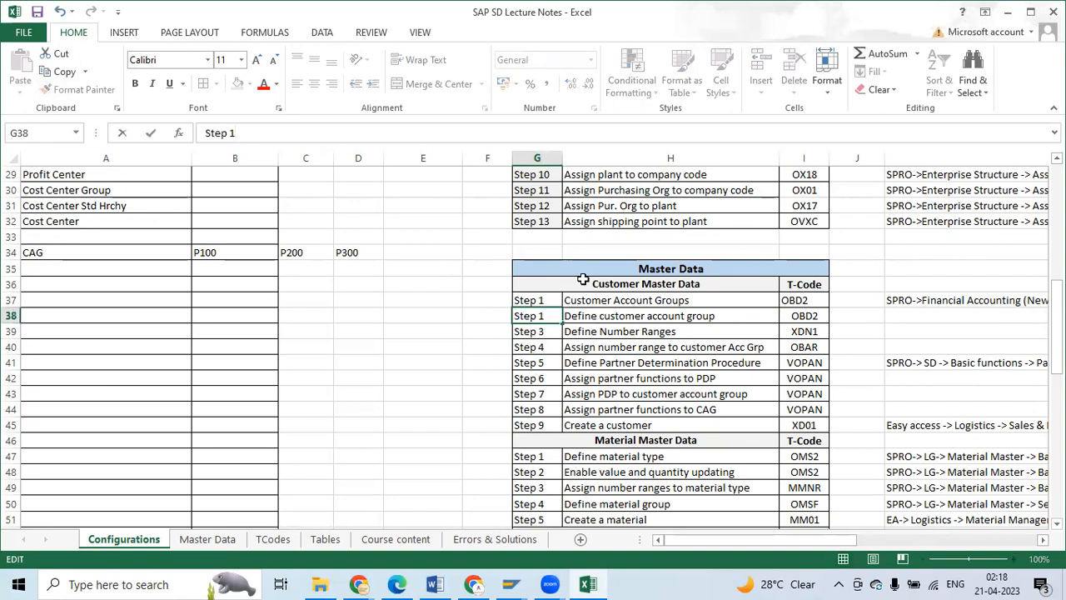
# Step: Change the step label of Define Number Ranges in G39 to Step 2
pyautogui.click(553, 332)
pyautogui.click(234, 134)
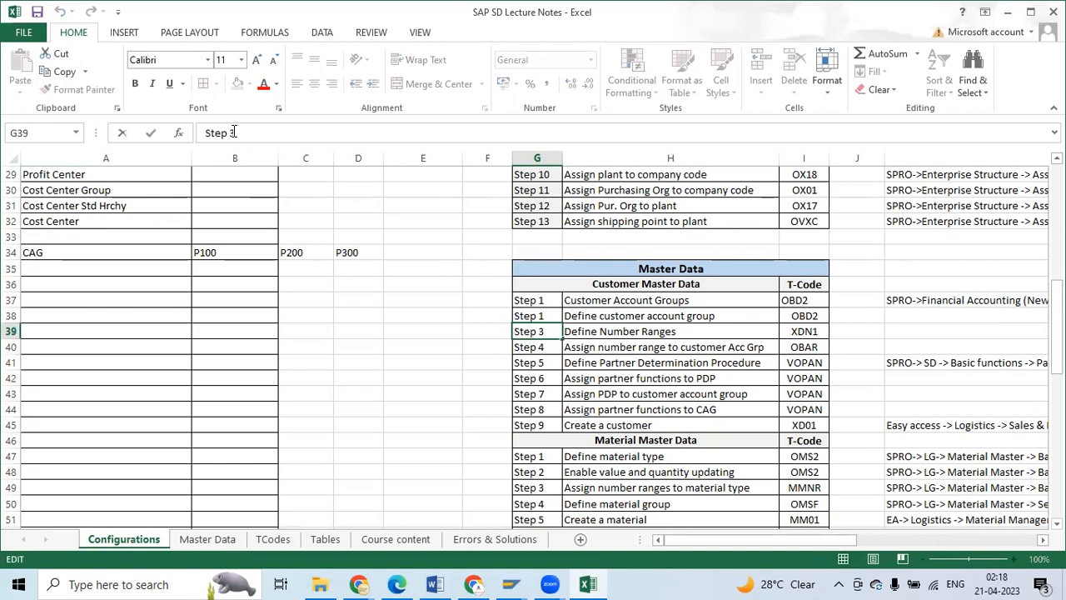
pyautogui.write('1')
pyautogui.press('Tab')
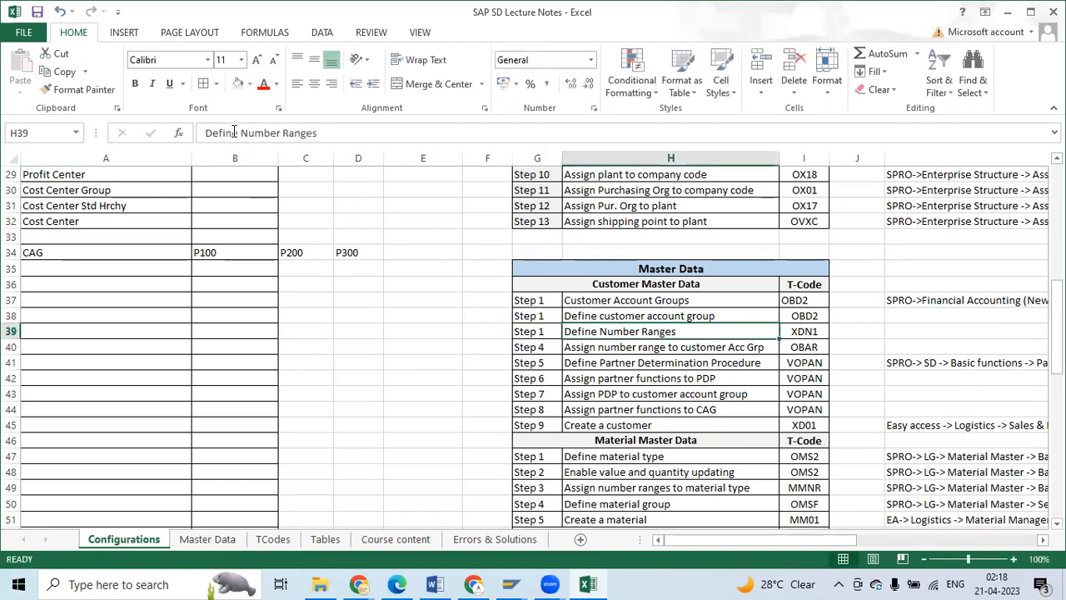
pyautogui.click(533, 333)
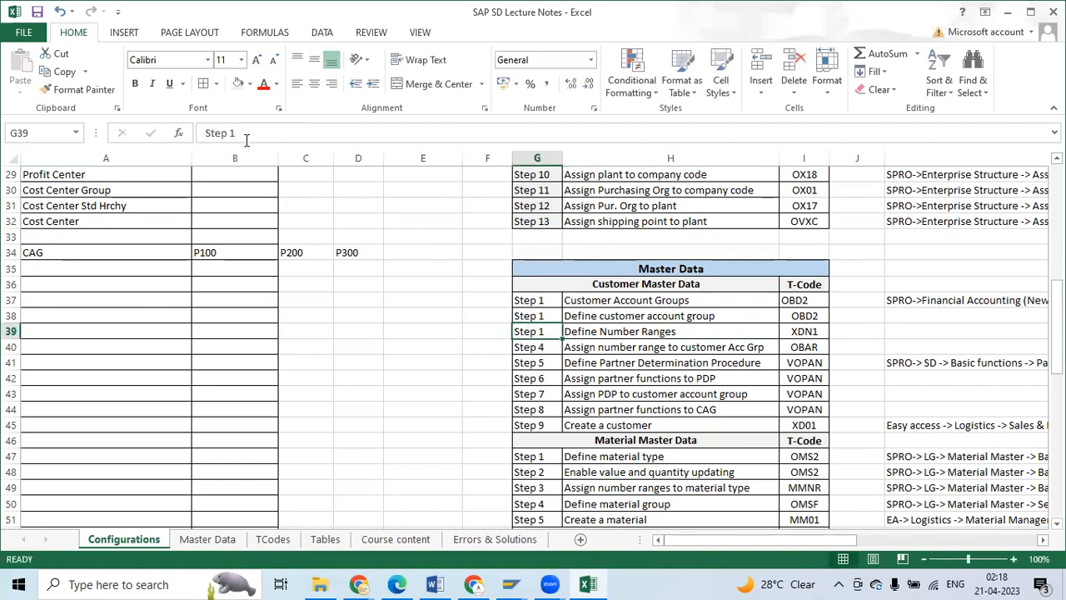
pyautogui.click(243, 136)
pyautogui.press('BackSpace')
pyautogui.write('2')
pyautogui.press('Tab')
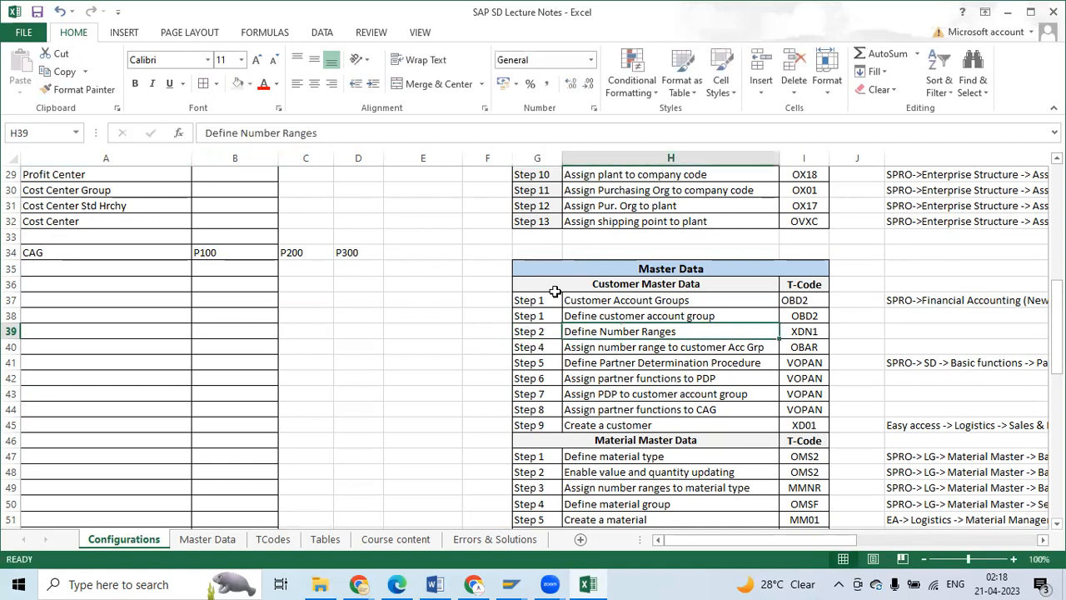
# Step: Check the Define Number Ranges row and its transaction code, switch to the SAP IMG and execute Create Number Ranges for Customer Accounts
pyautogui.click(679, 390)
pyautogui.click(614, 330)
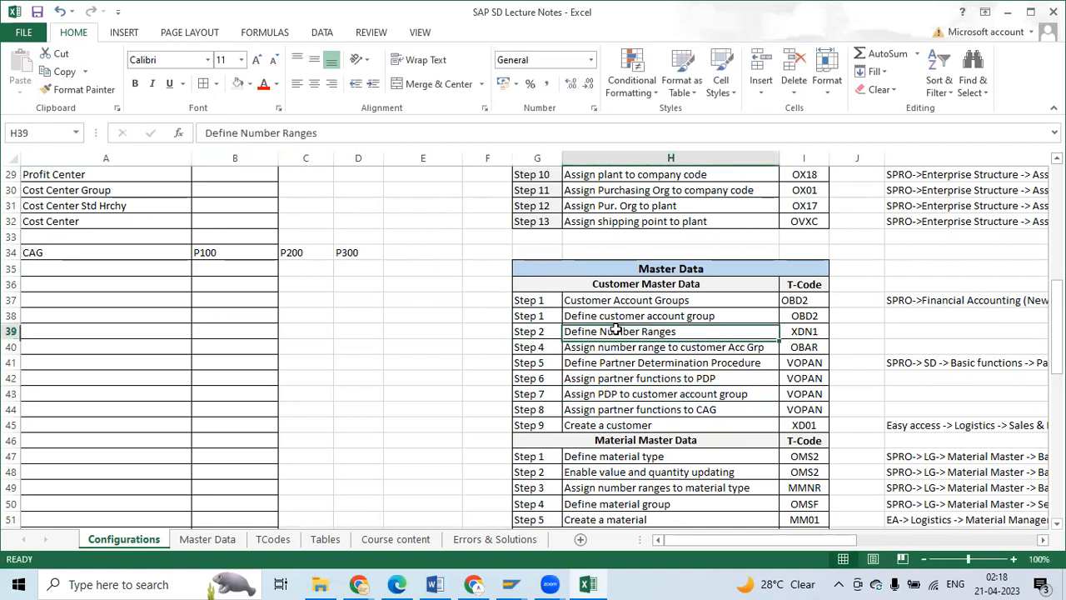
pyautogui.click(804, 331)
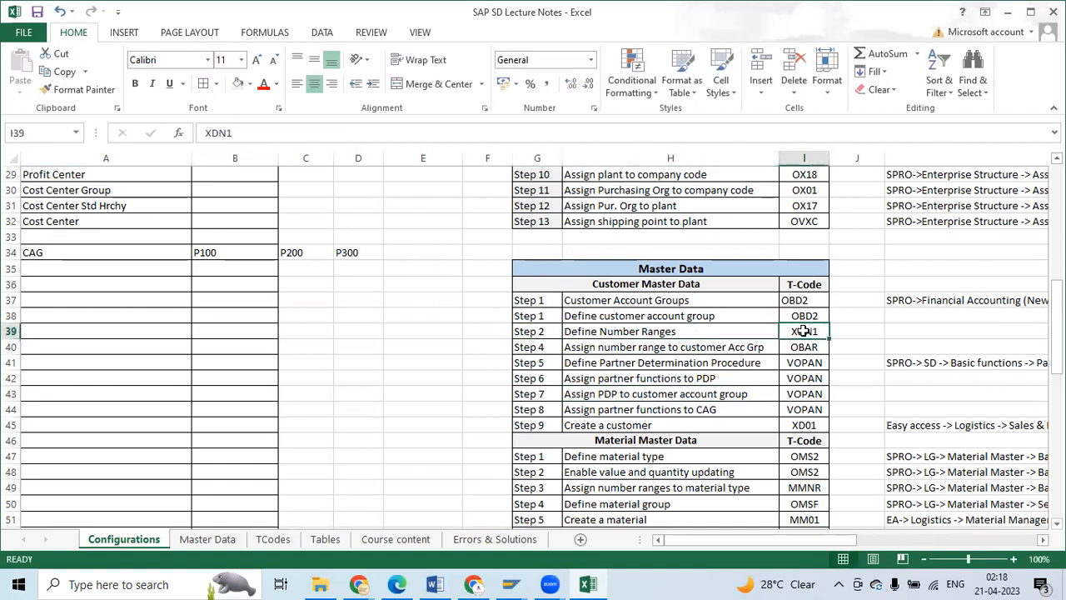
pyautogui.click(546, 344)
pyautogui.hotkey('alt', 'Tab')
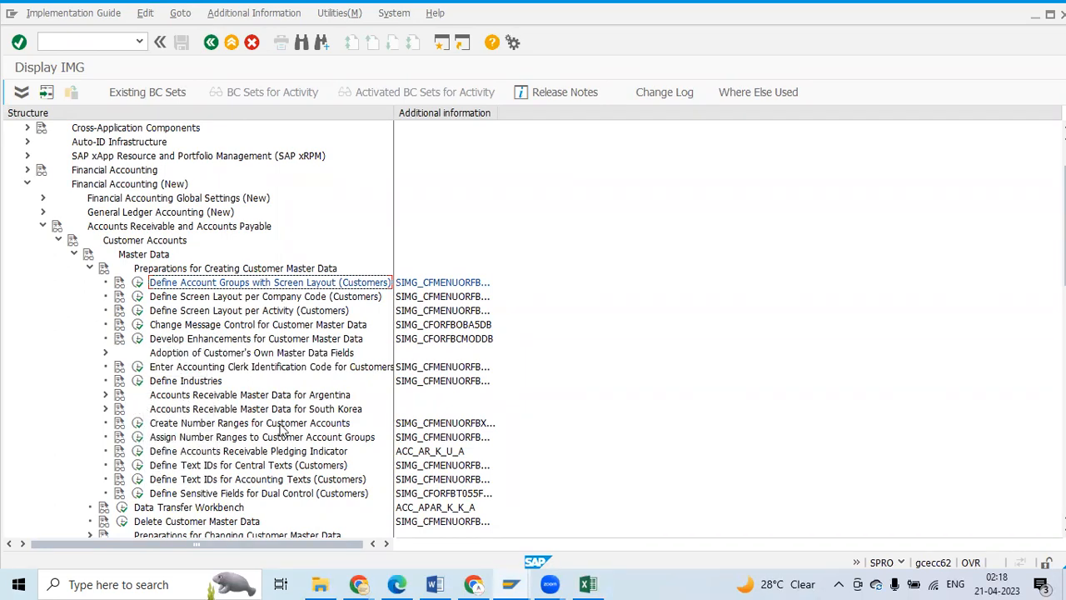
pyautogui.click(137, 423)
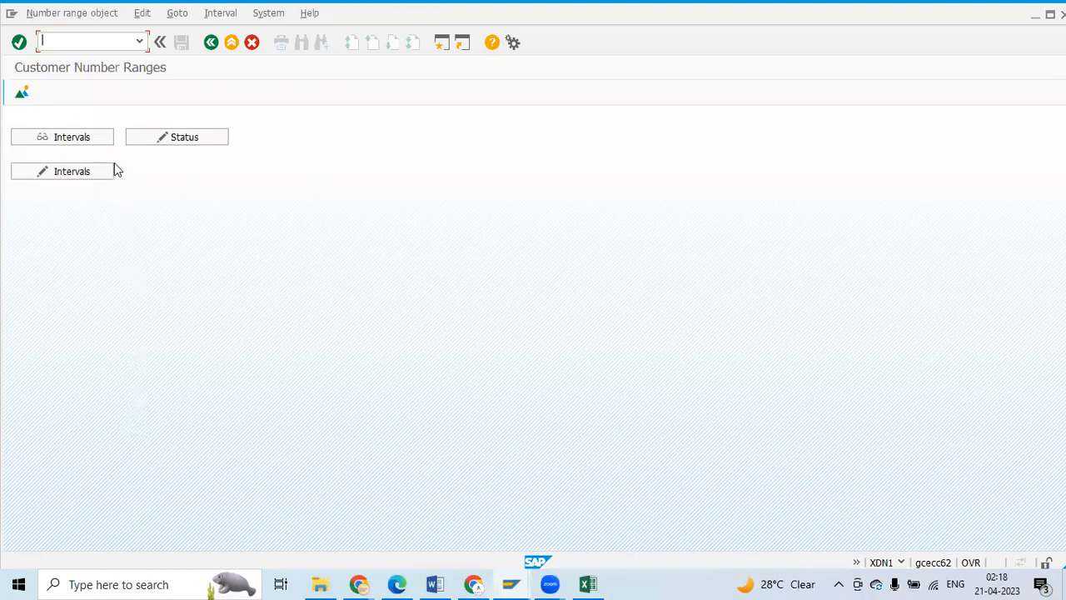
# Step: Examine the customer number range intervals in display mode and briefly in change mode, returning to the Customer Number Ranges overview
pyautogui.click(57, 147)
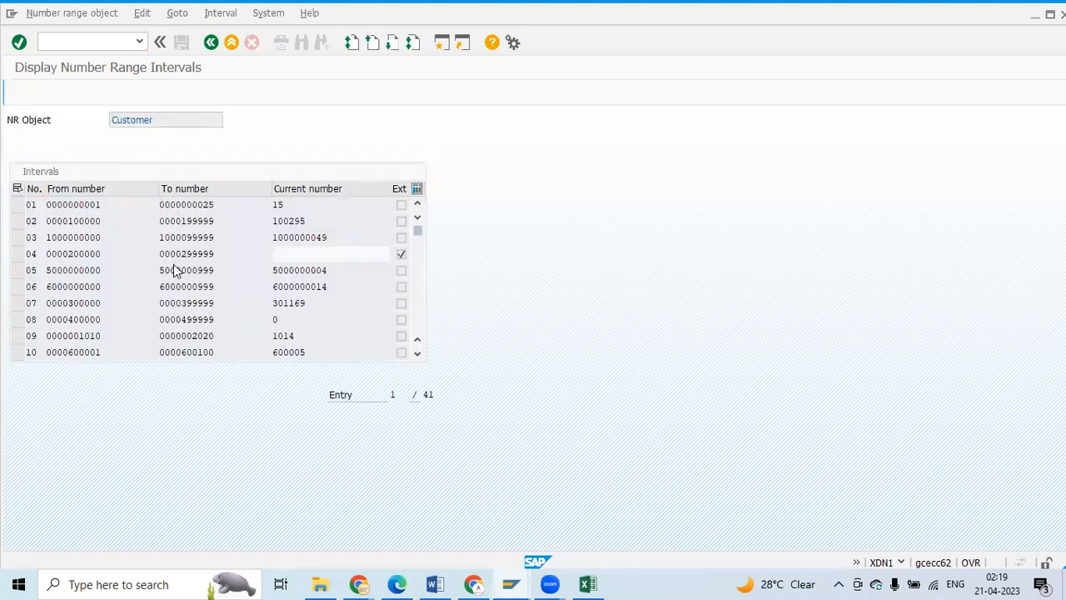
pyautogui.scroll(-13, 175, 275)
pyautogui.scroll(1, 170, 279)
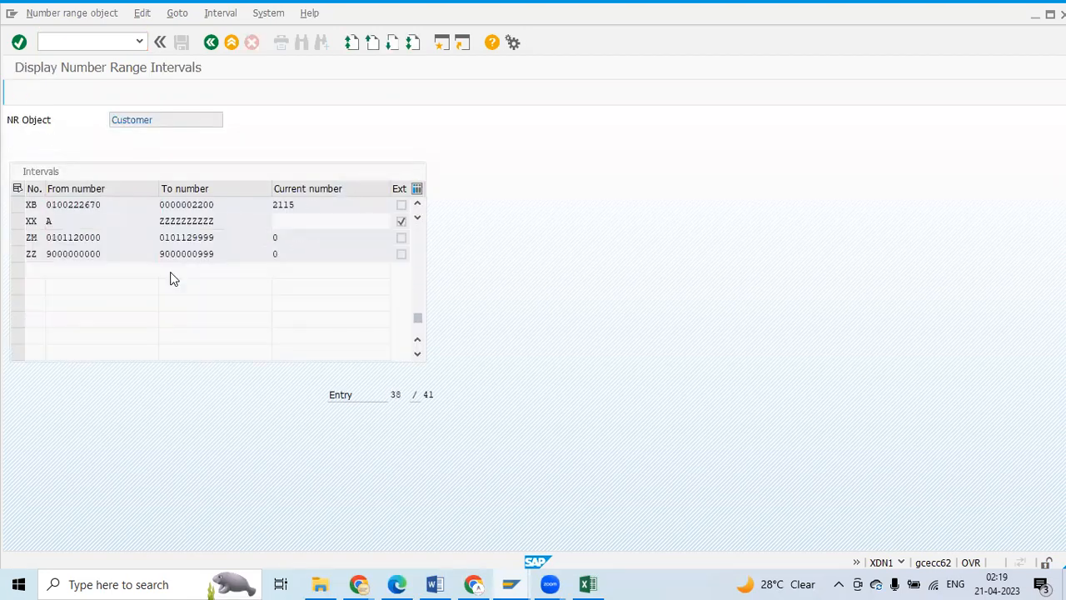
pyautogui.scroll(12, 171, 278)
pyautogui.scroll(-1, 225, 311)
pyautogui.scroll(-2, 225, 311)
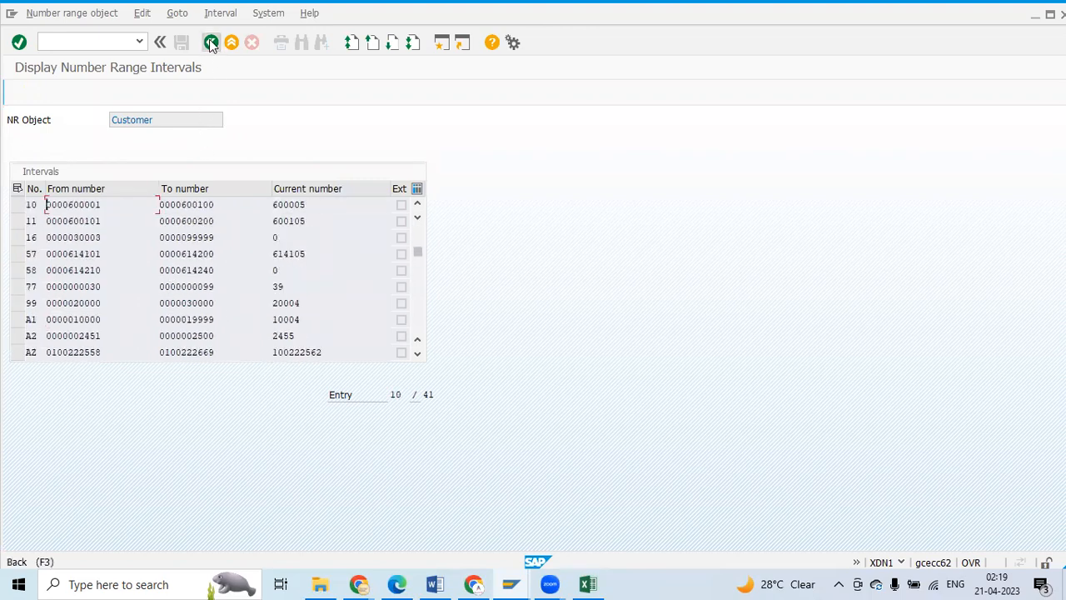
pyautogui.click(211, 42)
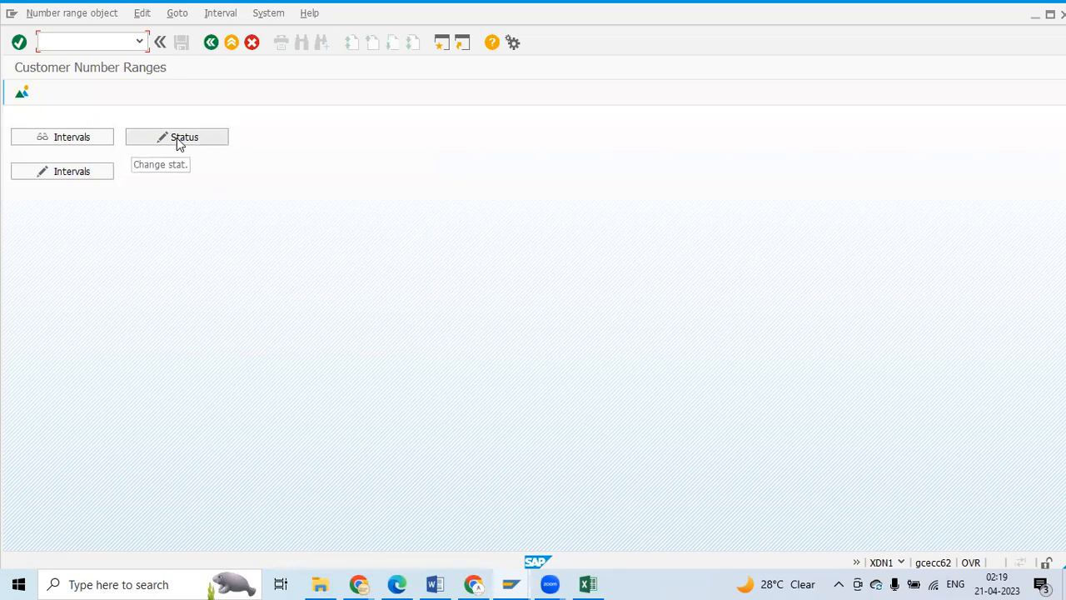
pyautogui.click(46, 177)
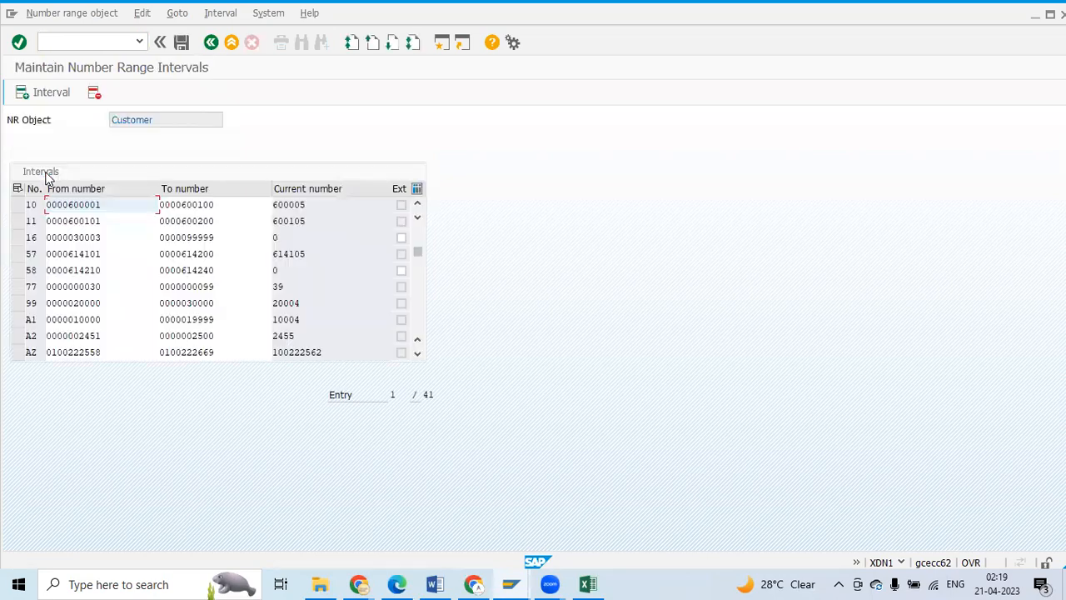
pyautogui.click(210, 42)
# Step: Open the customer number range status and examine the current number and external indicator of interval 10
pyautogui.click(164, 138)
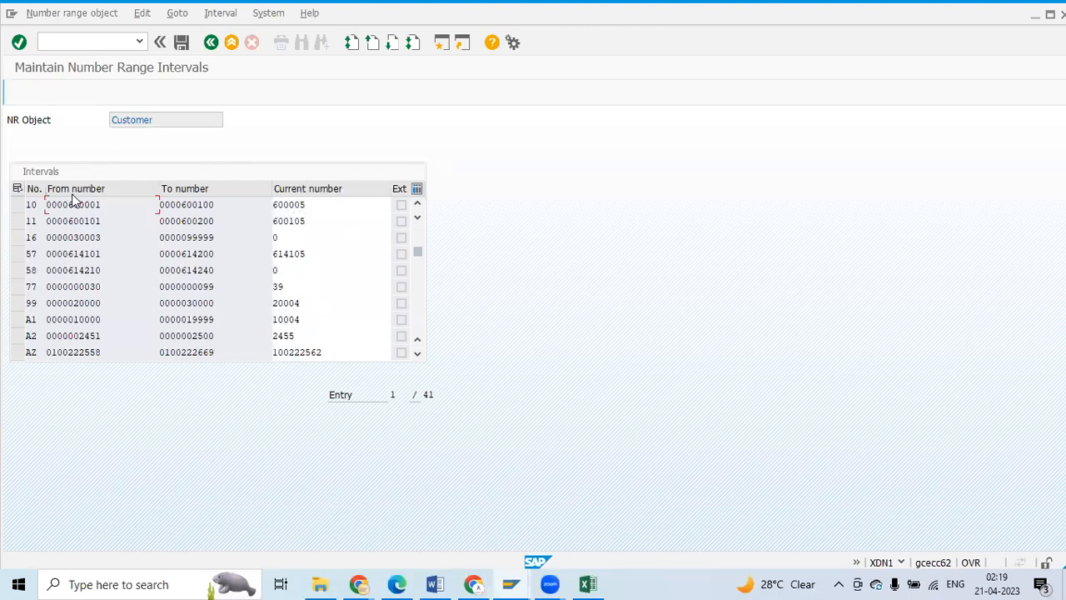
pyautogui.click(33, 205)
pyautogui.click(309, 205)
pyautogui.moveTo(300, 207); pyautogui.dragTo(274, 207)
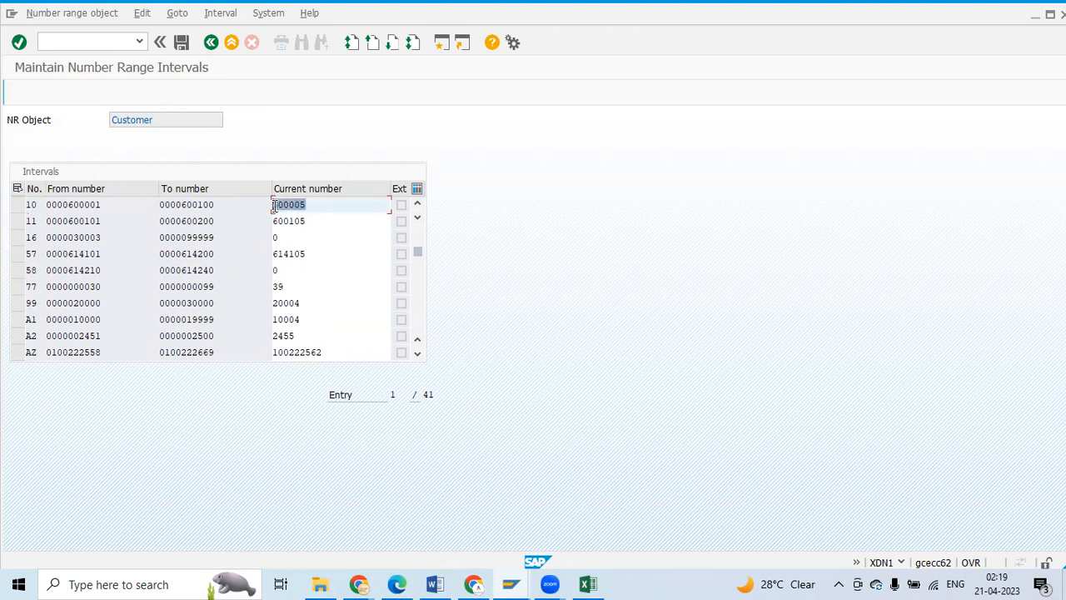
pyautogui.click(314, 209)
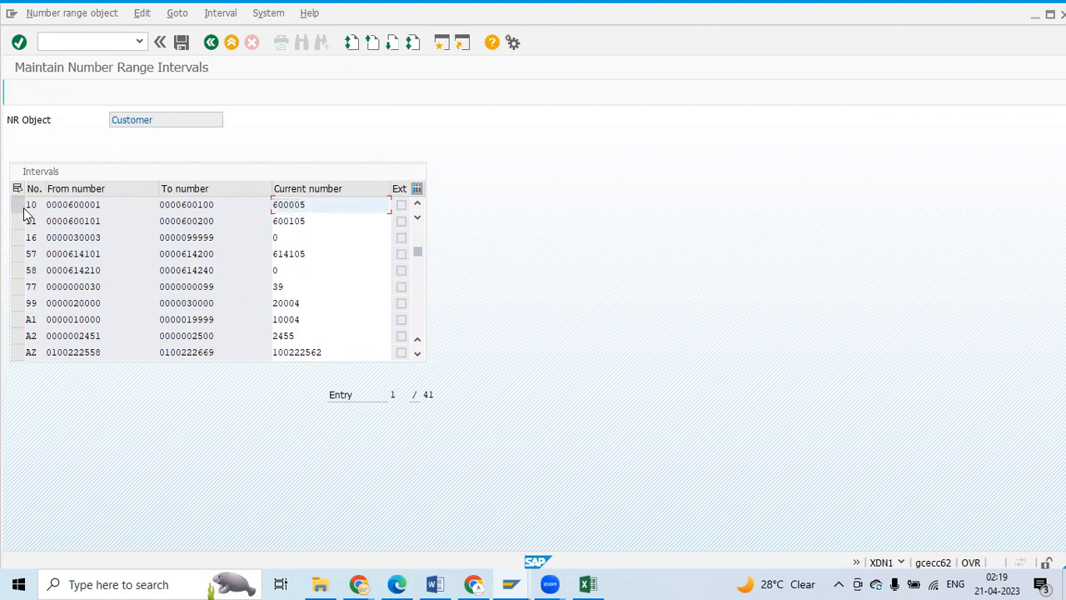
pyautogui.moveTo(329, 207); pyautogui.dragTo(295, 208)
pyautogui.moveTo(340, 209); pyautogui.dragTo(272, 213)
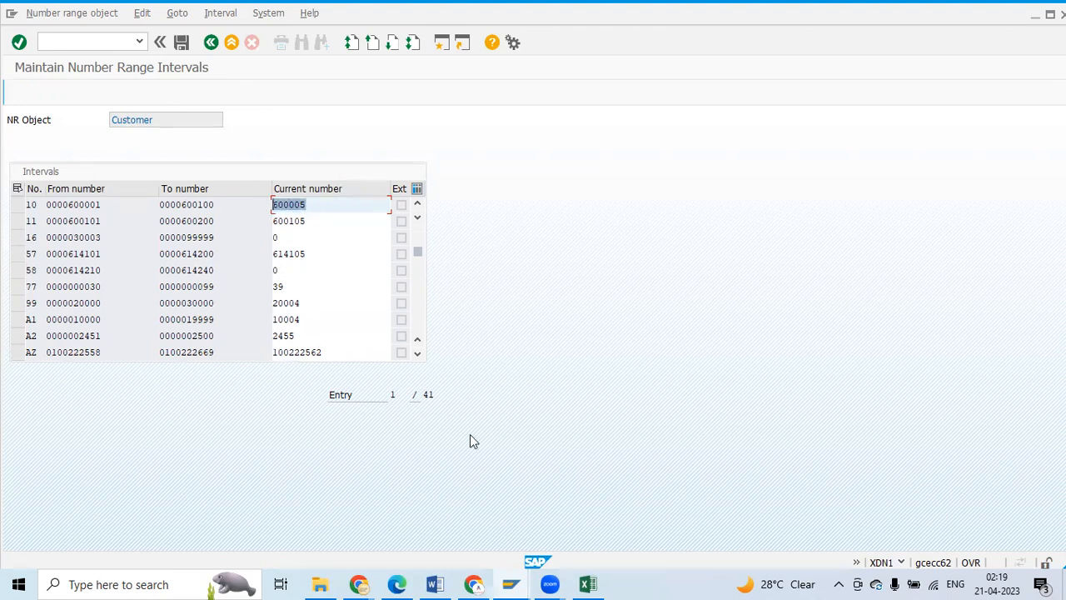
pyautogui.click(351, 223)
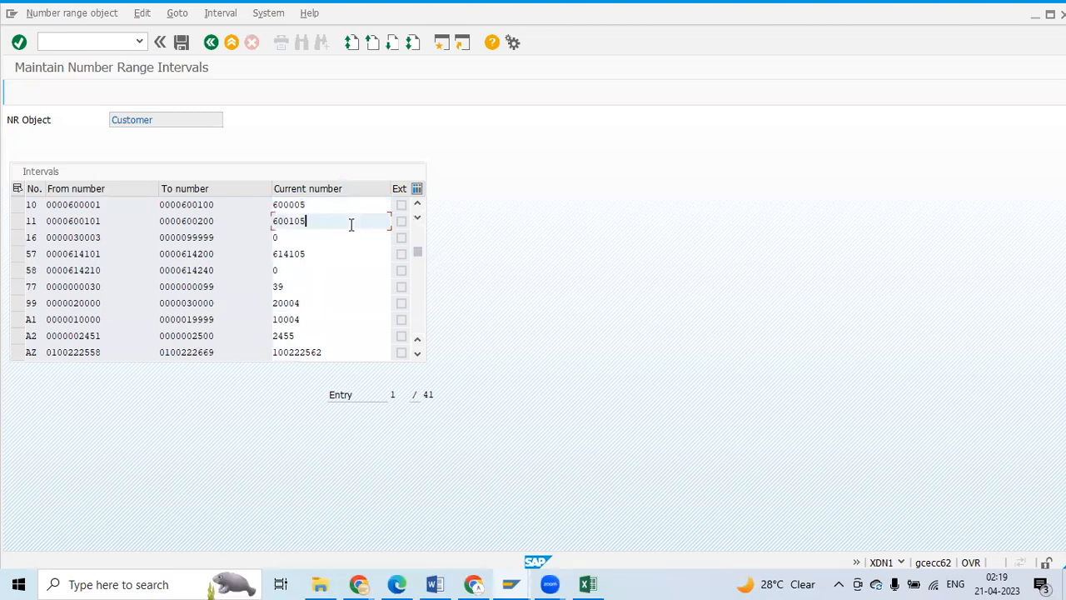
pyautogui.click(402, 205)
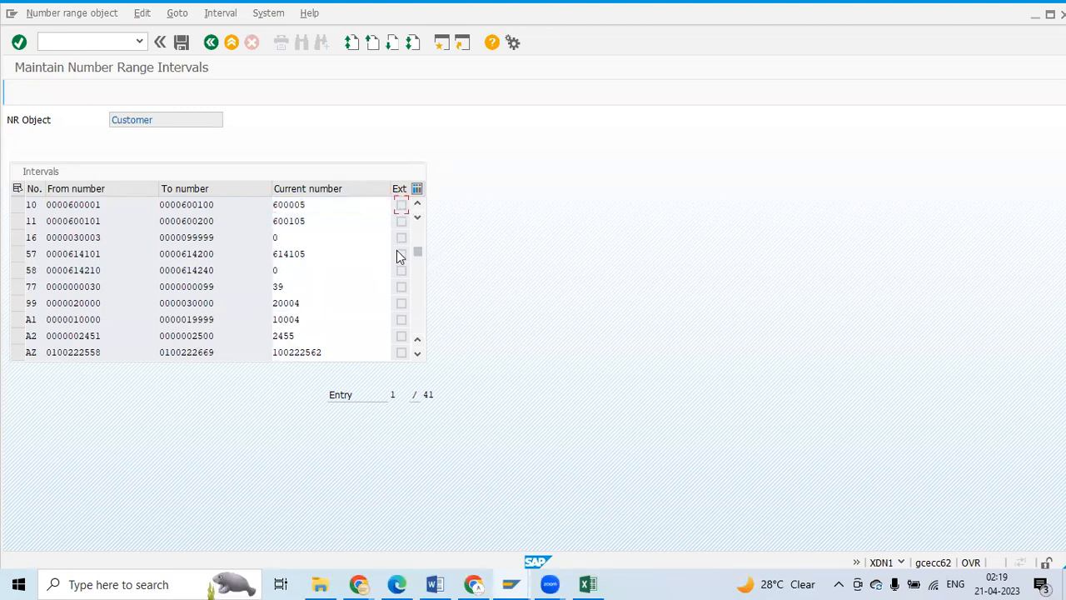
# Step: Look through the remaining status entries, including external interval XX, and return to the Customer Number Ranges overview
pyautogui.scroll(-10, 387, 286)
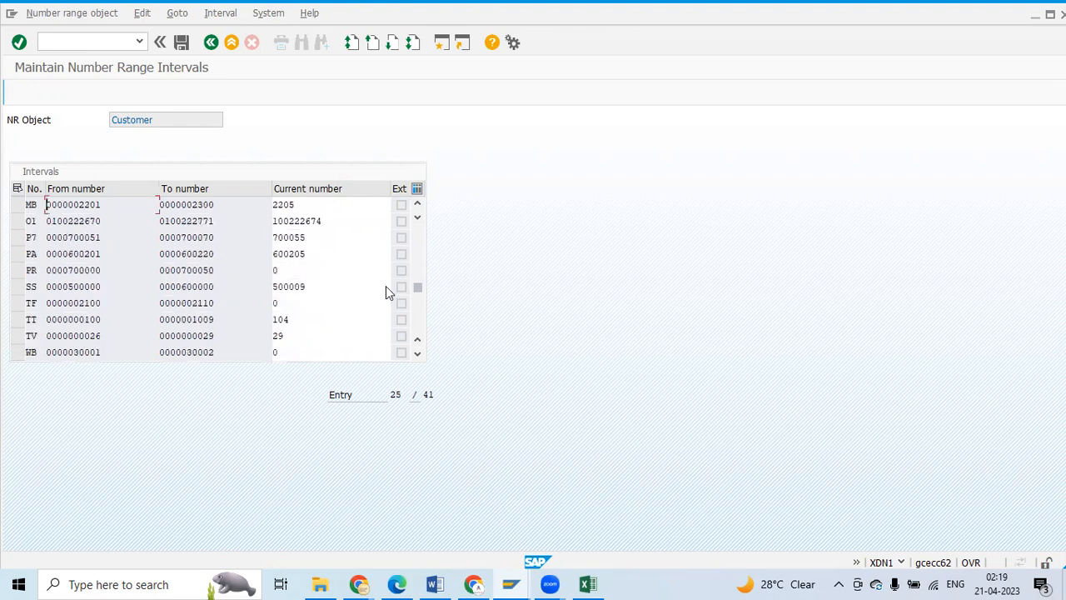
pyautogui.scroll(3, 386, 297)
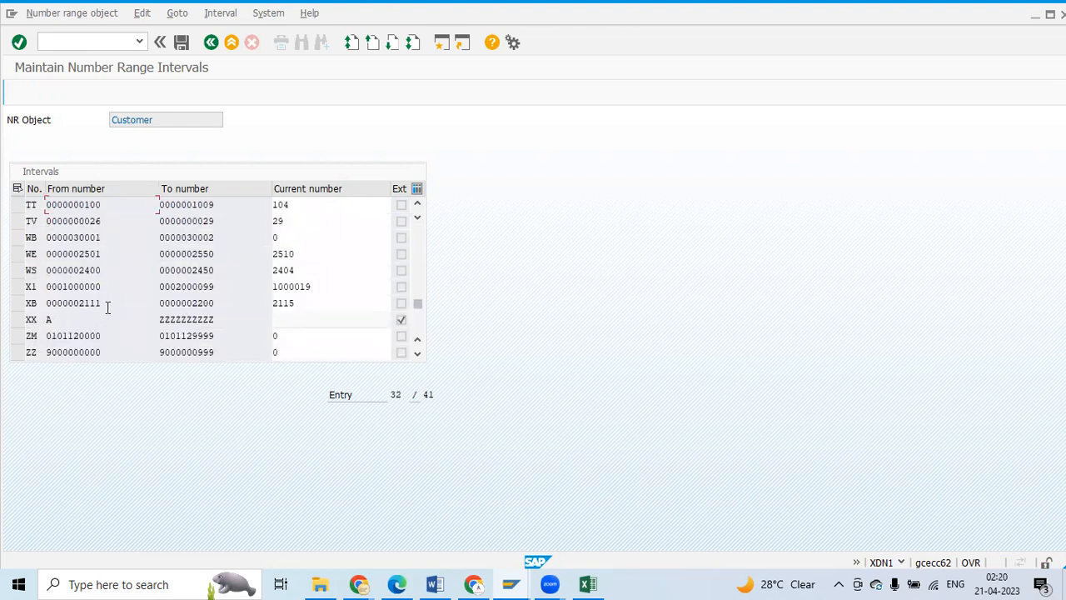
pyautogui.click(60, 322)
pyautogui.scroll(4, 389, 326)
pyautogui.scroll(2, 350, 302)
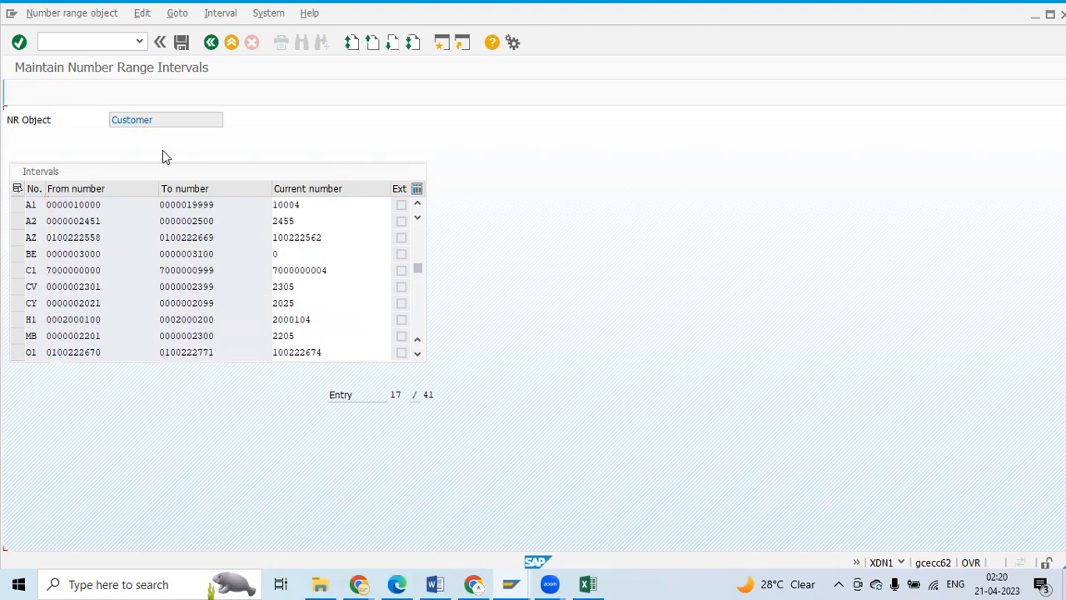
pyautogui.click(210, 43)
# Step: Open the customer number range intervals in change mode and review the complete list of intervals
pyautogui.click(44, 175)
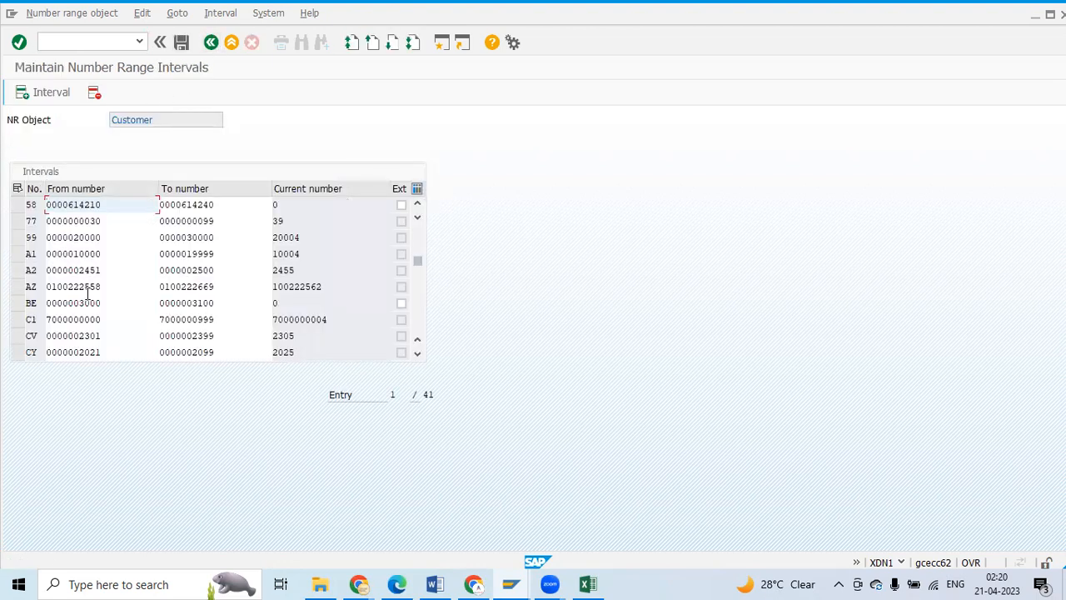
pyautogui.scroll(-3, 50, 286)
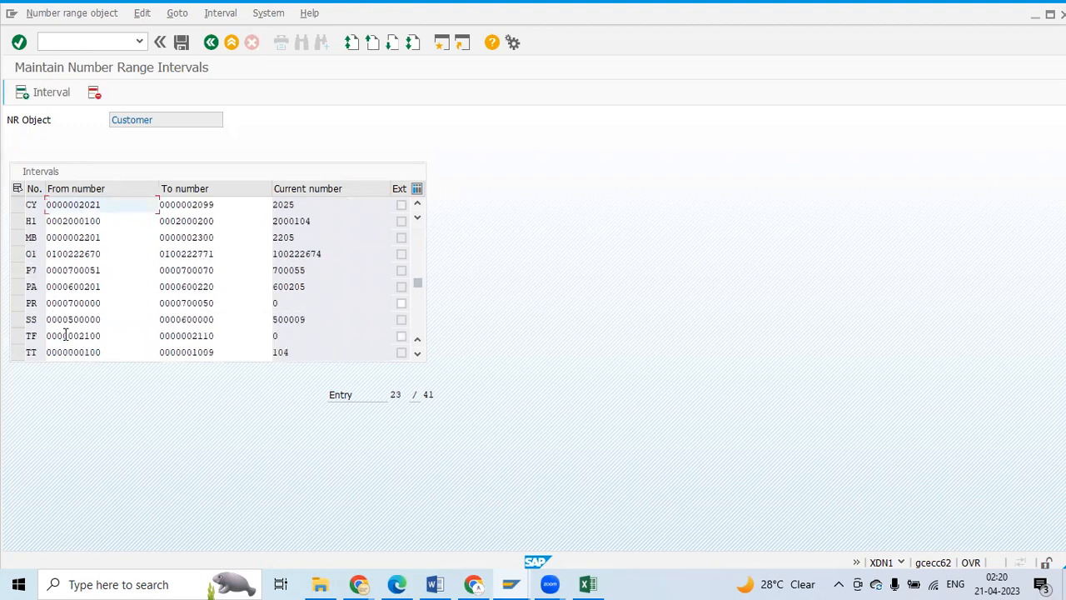
pyautogui.scroll(-6, 65, 334)
pyautogui.scroll(3, 65, 334)
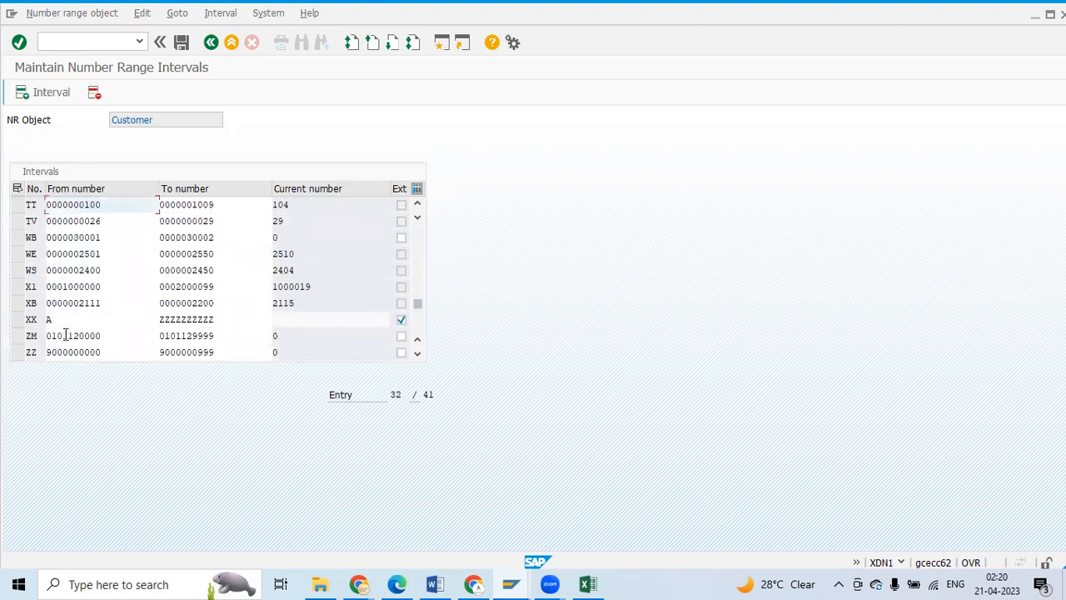
pyautogui.scroll(1, 65, 334)
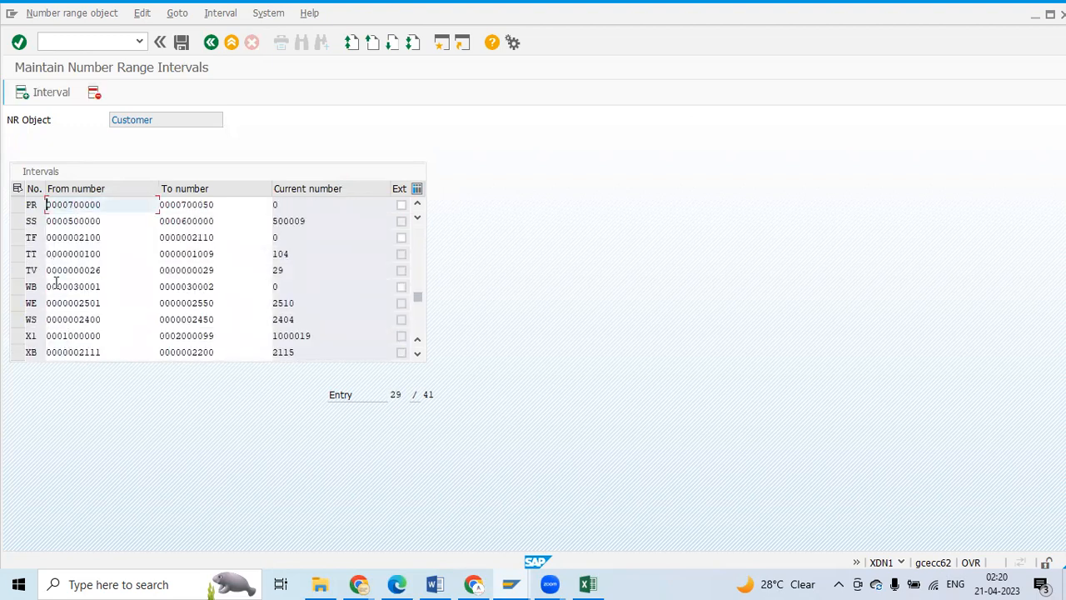
pyautogui.scroll(1, 59, 285)
pyautogui.scroll(8, 153, 302)
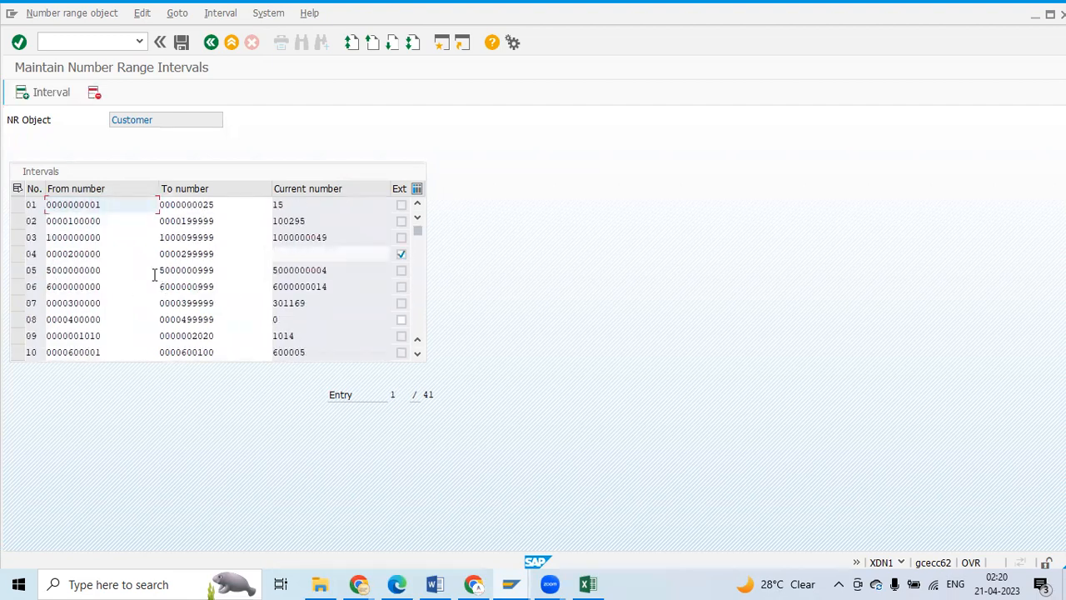
# Step: Look through the interval list to its end and examine the From number of interval ZZ
pyautogui.scroll(-5, 151, 270)
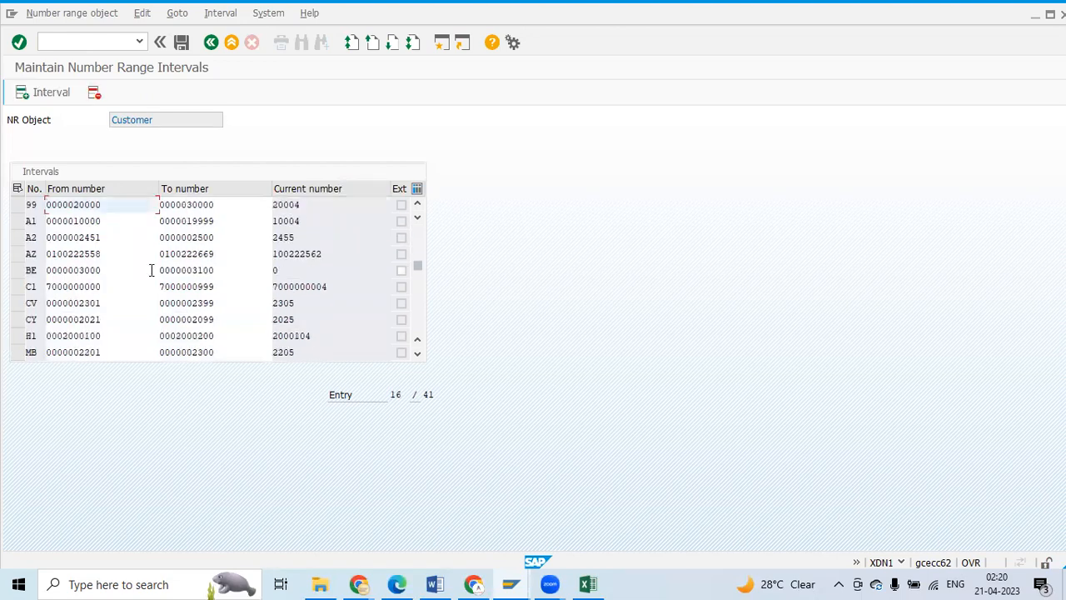
pyautogui.scroll(-7, 151, 271)
pyautogui.scroll(1, 125, 277)
pyautogui.scroll(5, 117, 283)
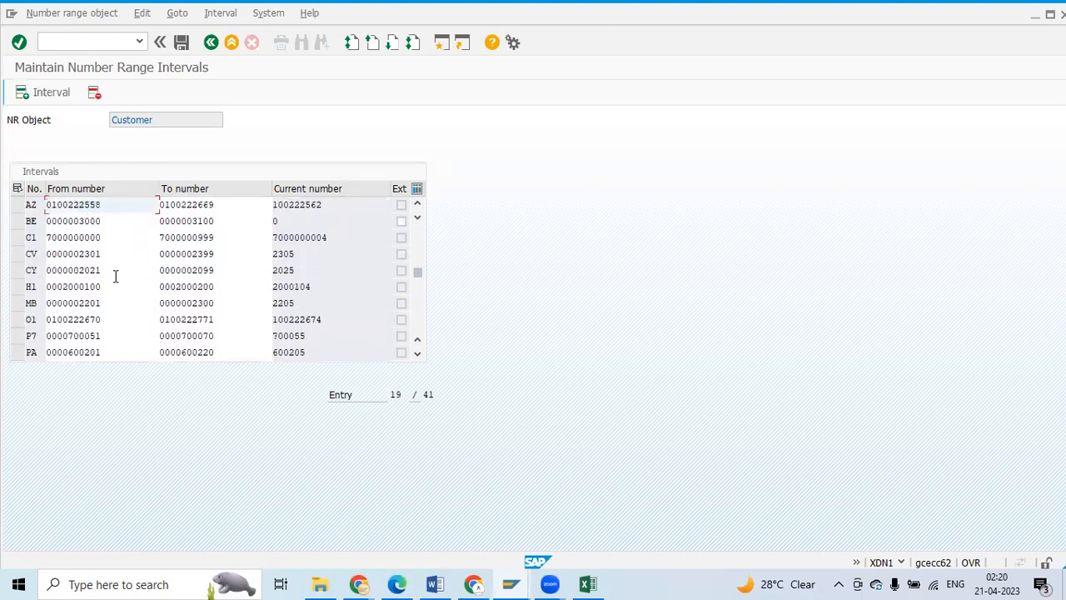
pyautogui.scroll(2, 114, 275)
pyautogui.scroll(2, 114, 274)
pyautogui.scroll(2, 114, 273)
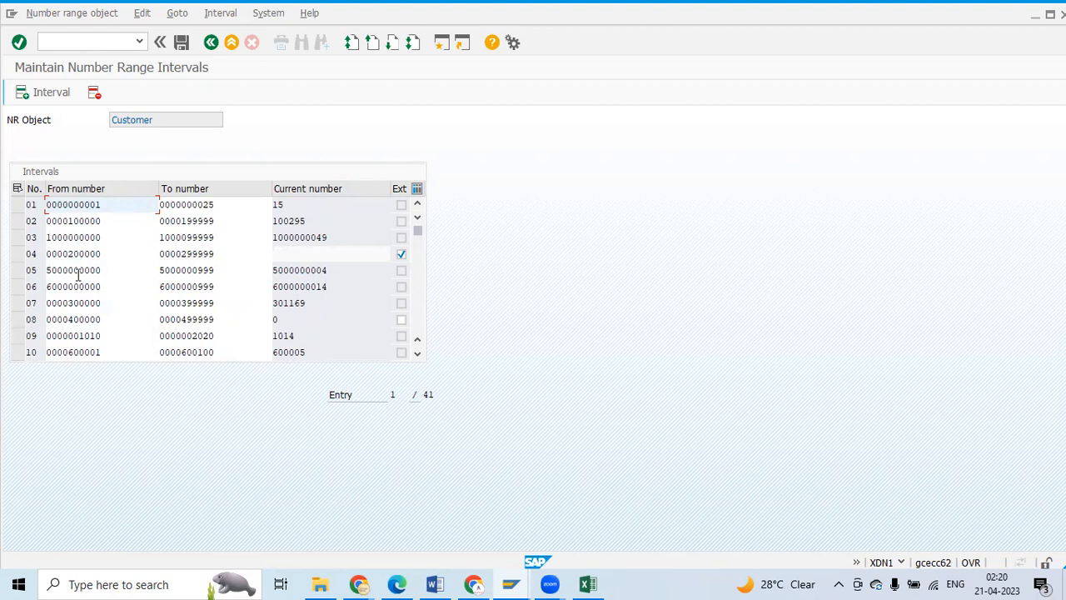
pyautogui.scroll(-1, 93, 319)
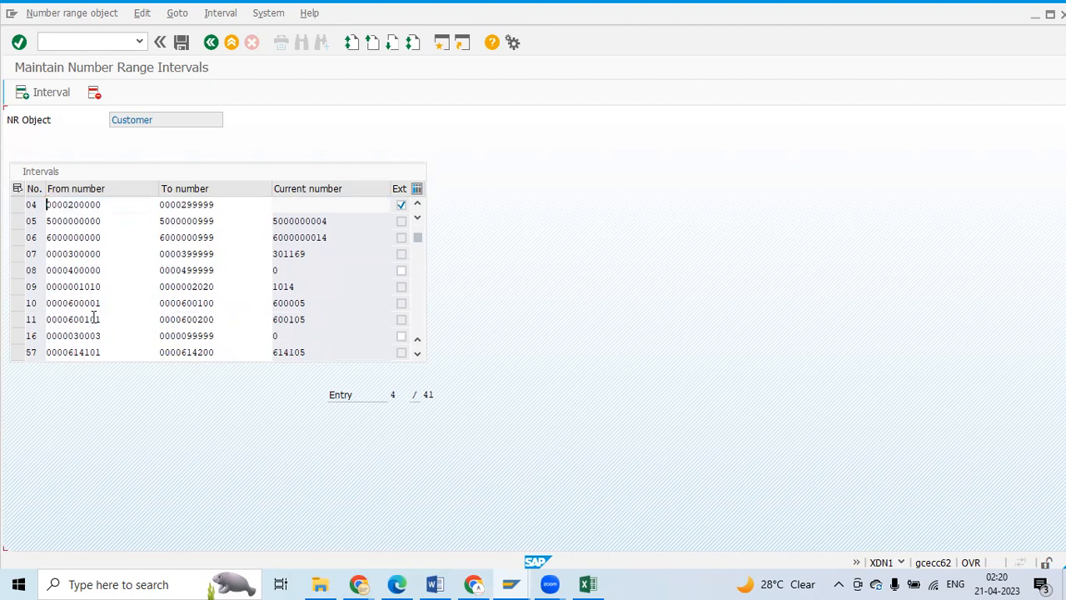
pyautogui.scroll(-1, 95, 318)
pyautogui.scroll(-2, 90, 324)
pyautogui.scroll(-9, 88, 331)
pyautogui.scroll(1, 89, 331)
pyautogui.click(58, 270)
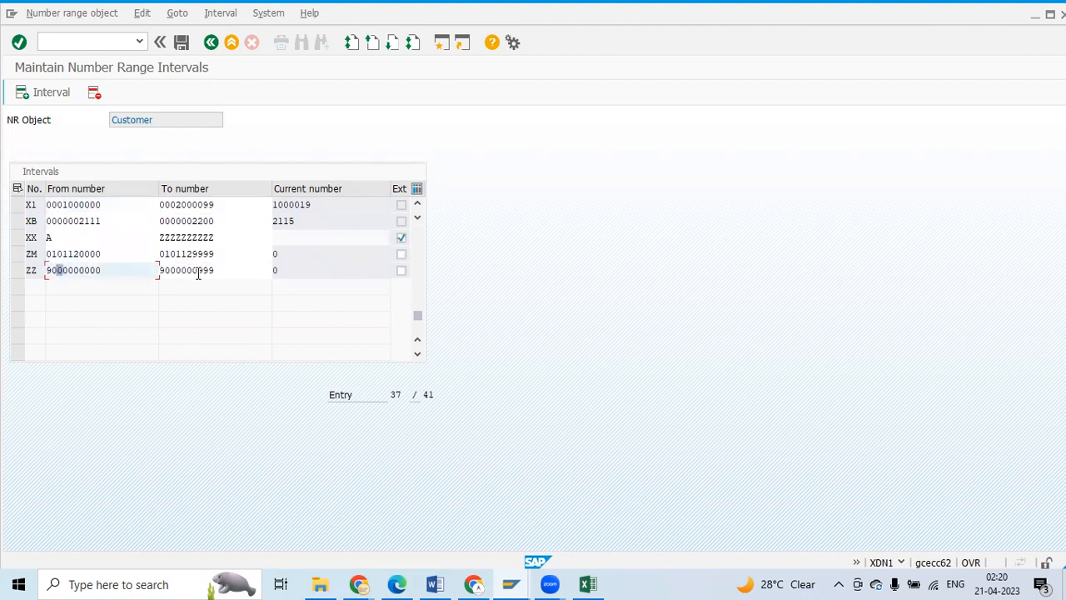
# Step: Check the From and To numbers of the remaining intervals back up to interval 01
pyautogui.scroll(2, 118, 318)
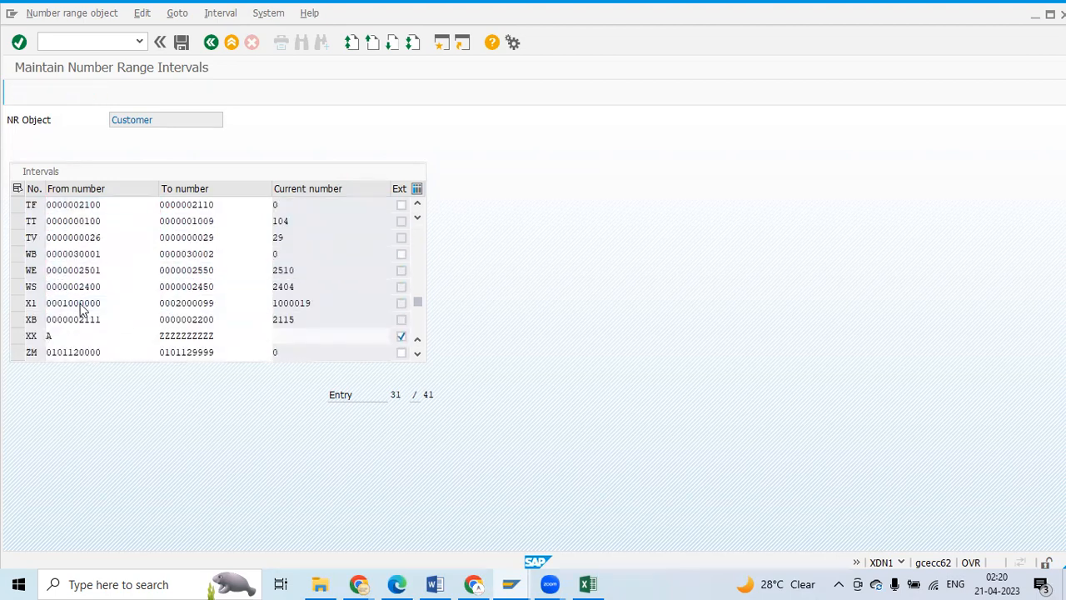
pyautogui.scroll(4, 81, 303)
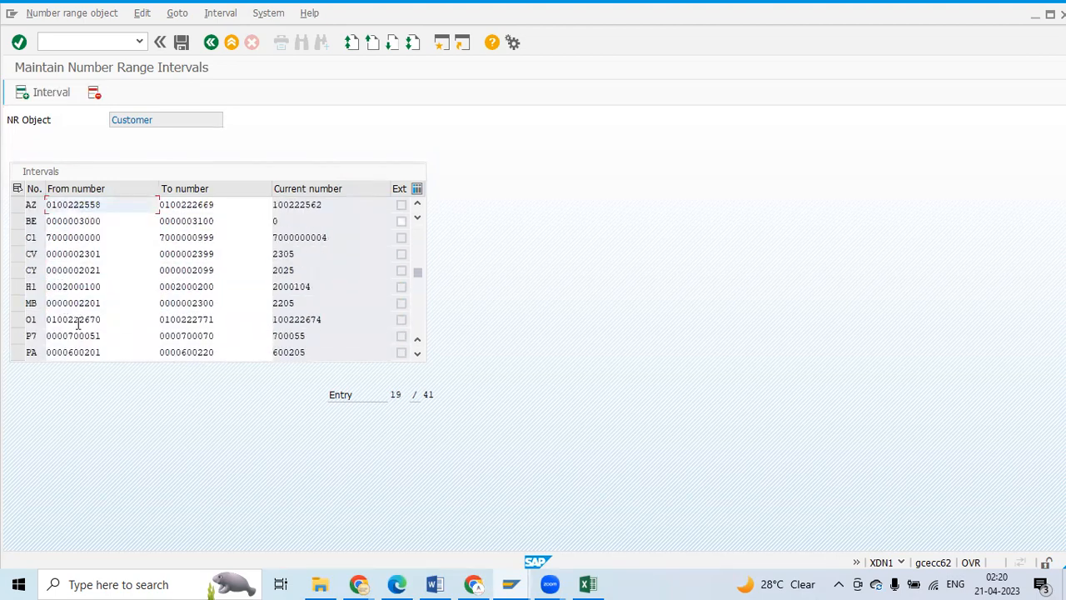
pyautogui.scroll(-1, 77, 325)
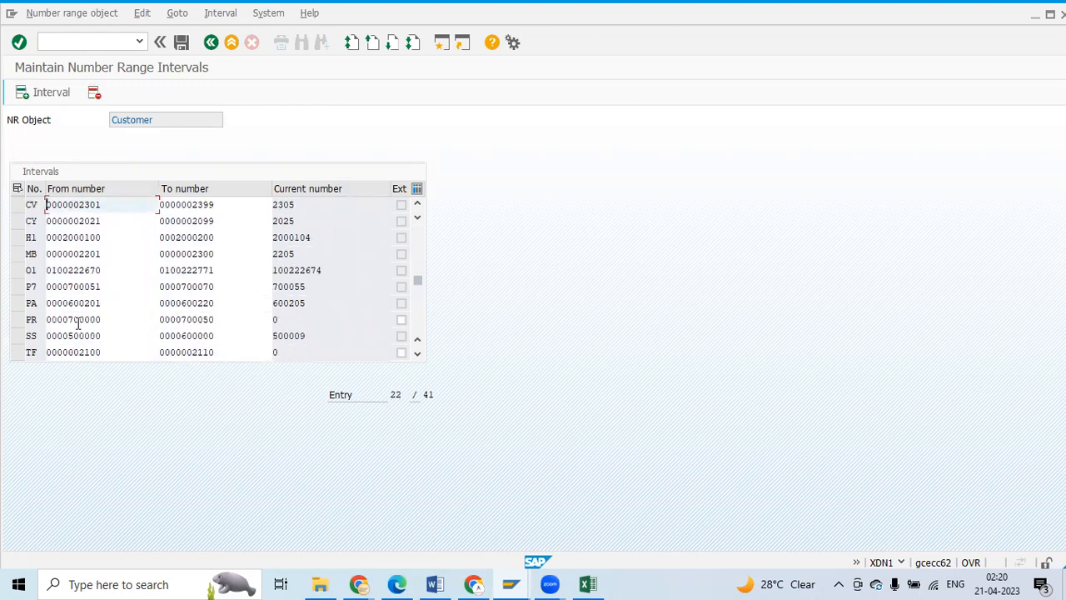
pyautogui.scroll(3, 78, 325)
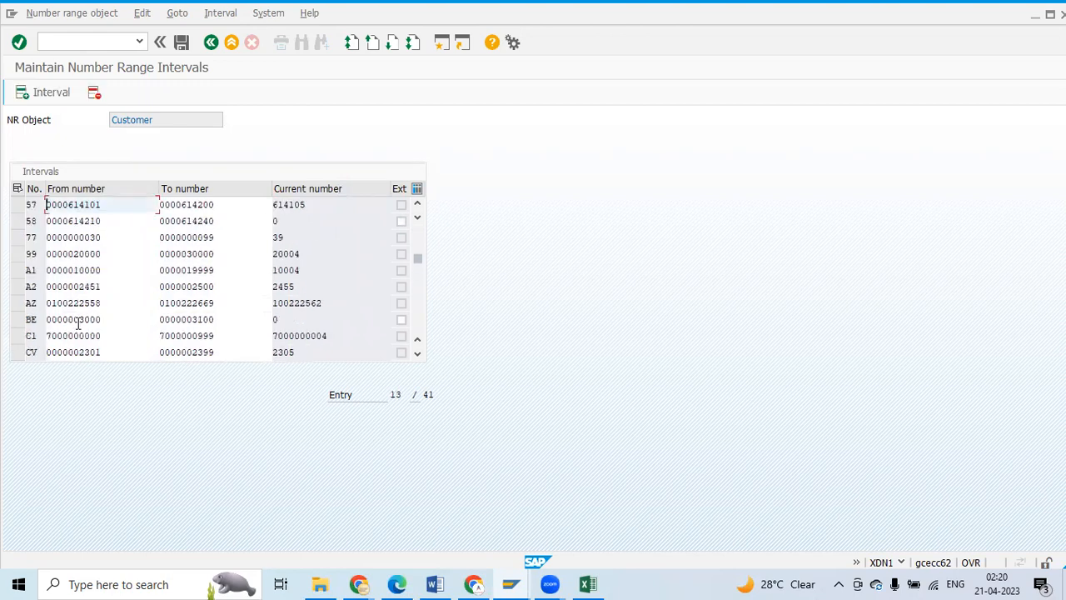
pyautogui.scroll(4, 77, 325)
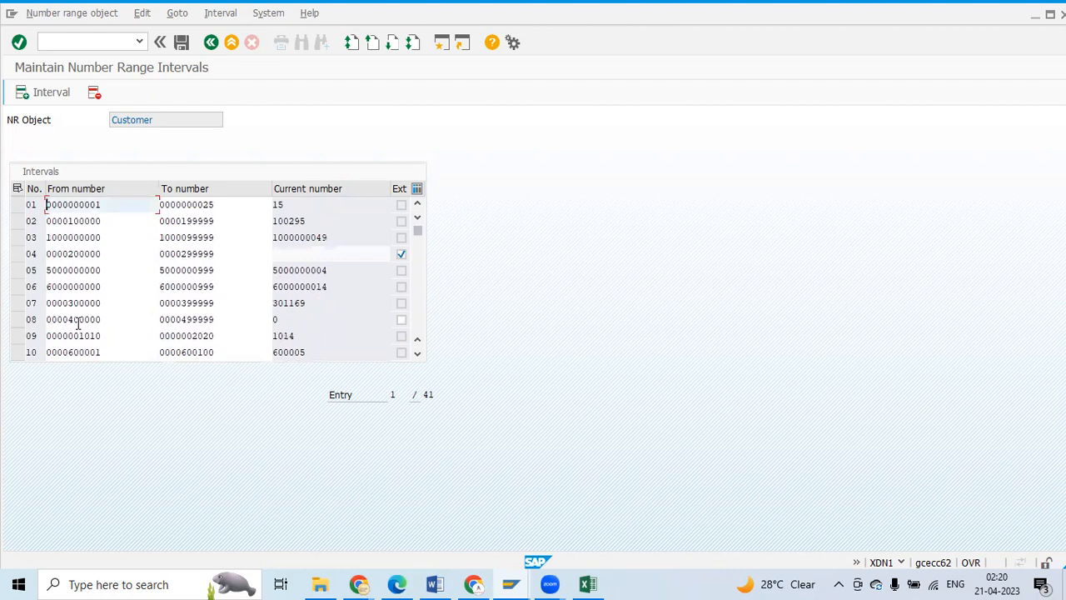
pyautogui.scroll(-6, 78, 324)
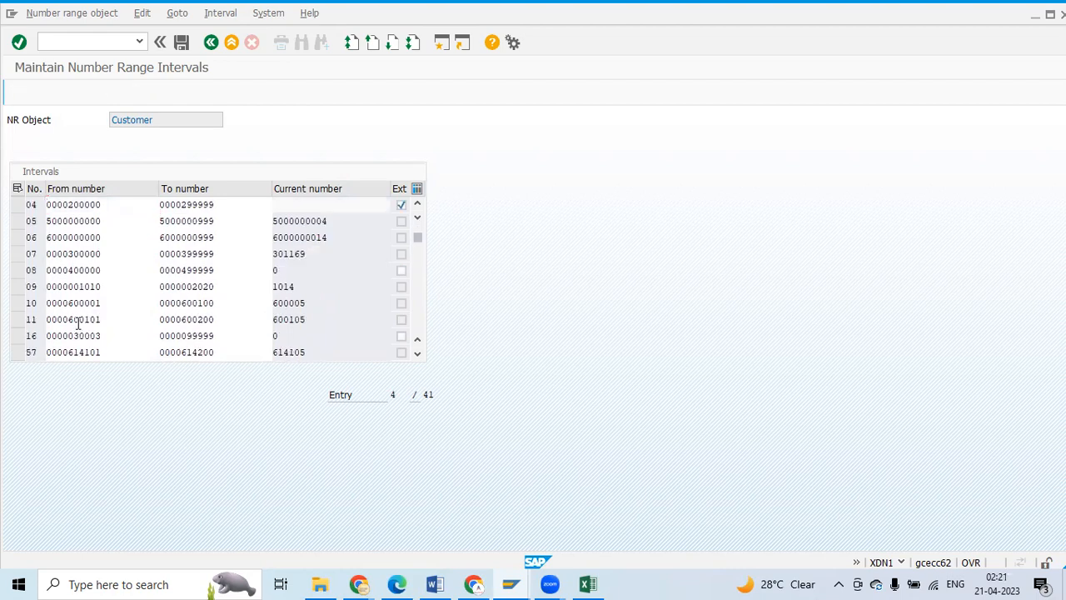
pyautogui.scroll(-1, 77, 325)
pyautogui.scroll(7, 77, 325)
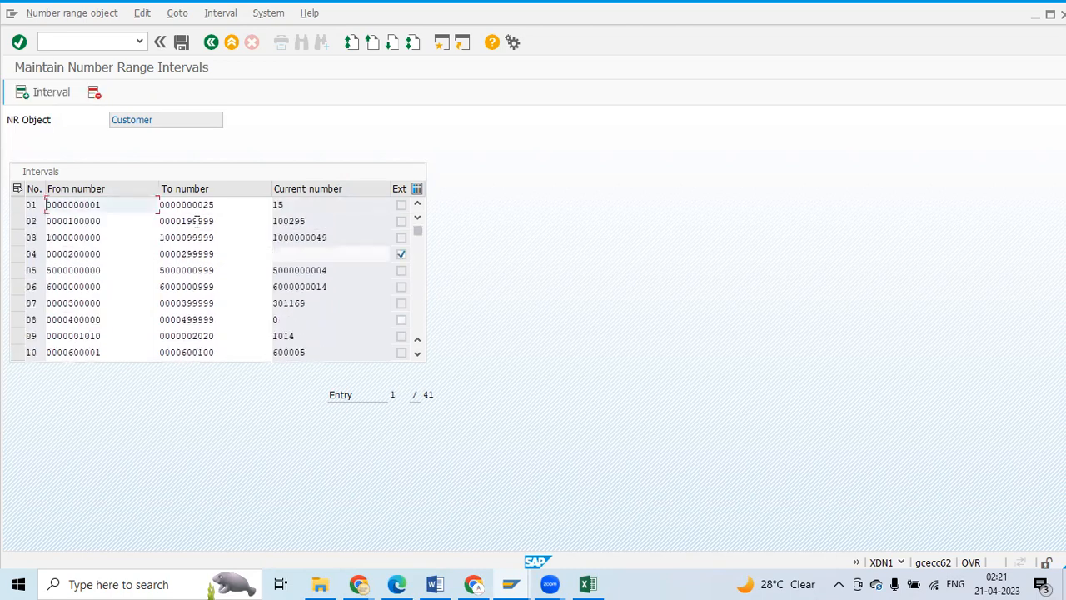
# Step: Examine the From and To numbers of interval 03 as a model for a new range
pyautogui.click(58, 238)
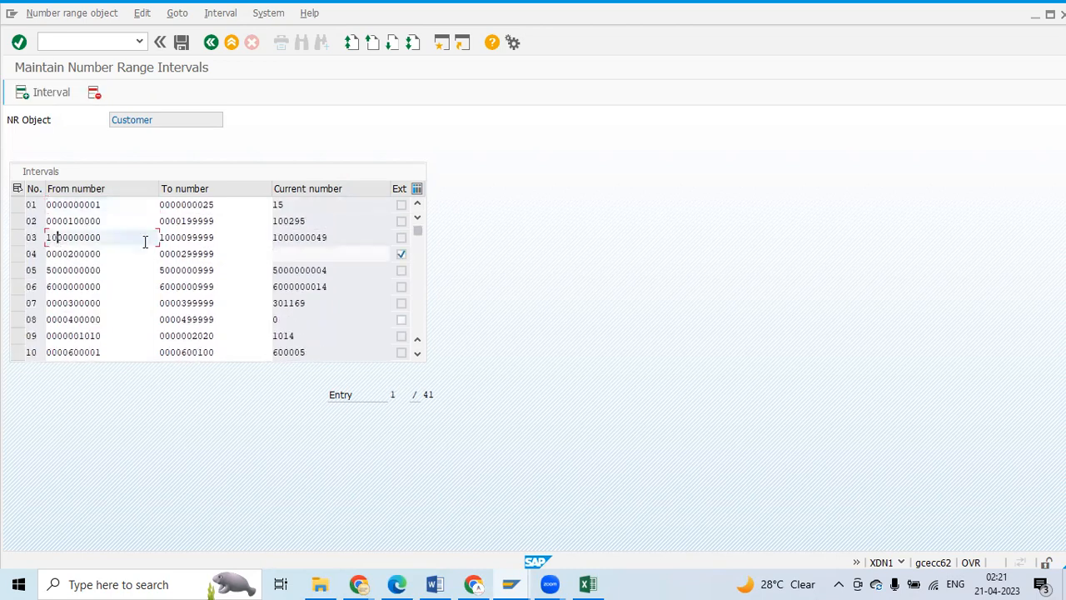
pyautogui.click(187, 239)
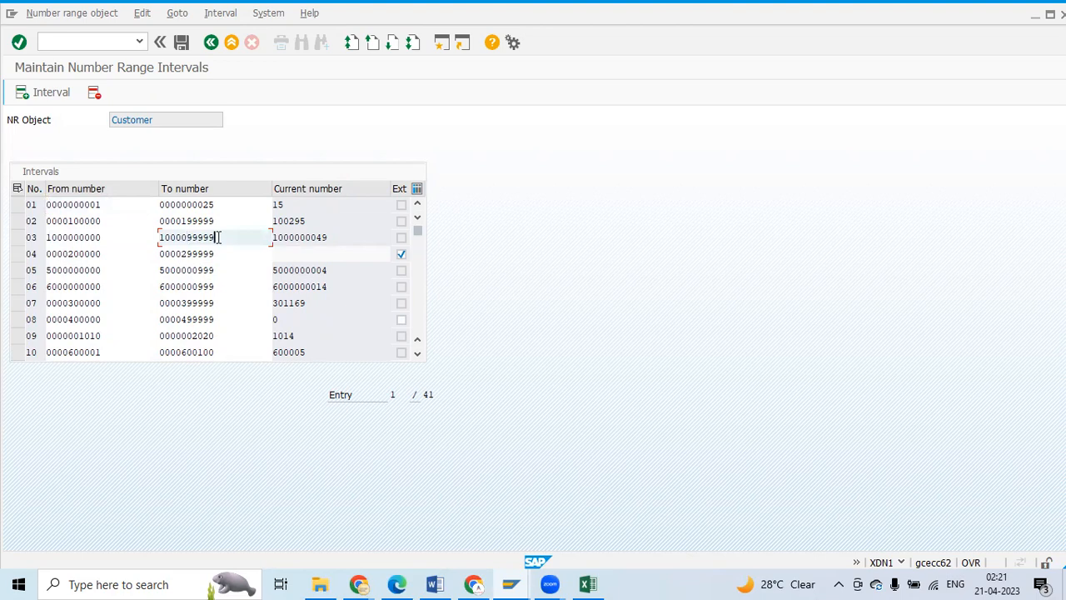
pyautogui.click(63, 238)
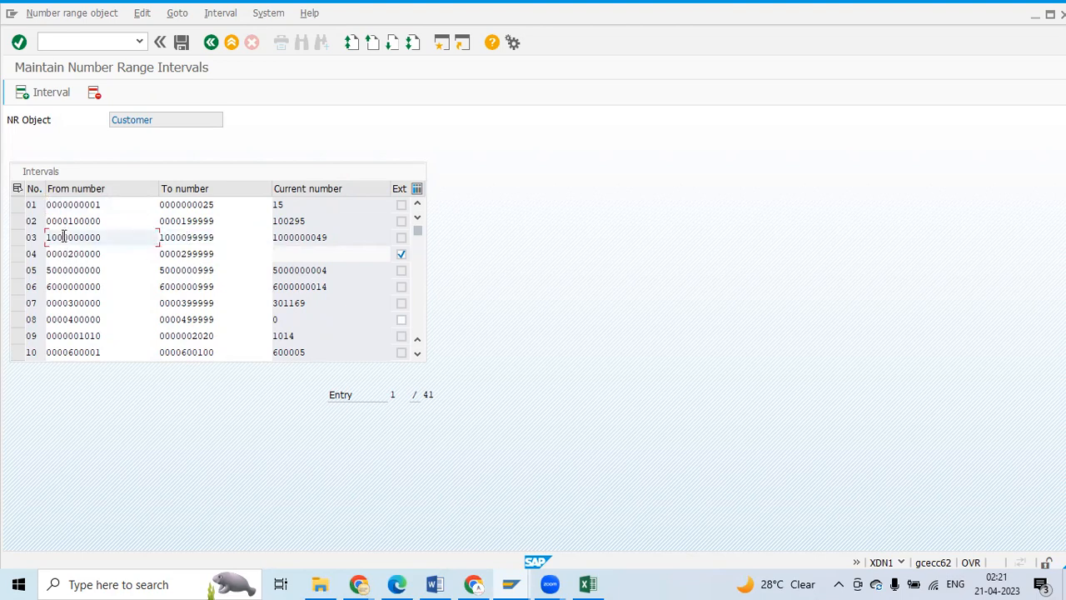
pyautogui.moveTo(216, 237); pyautogui.dragTo(156, 239)
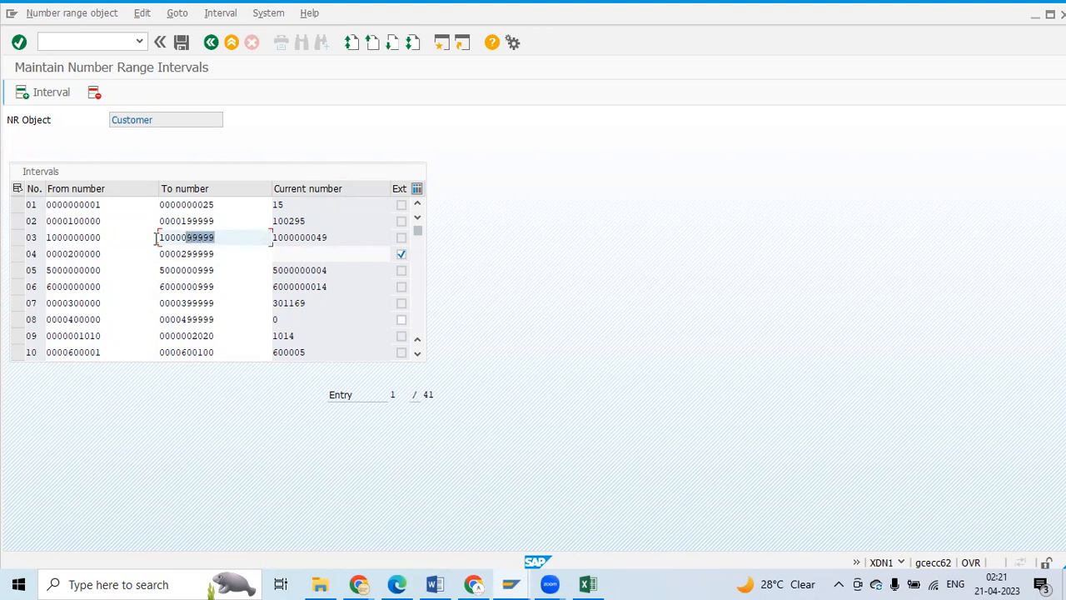
pyautogui.click(97, 240)
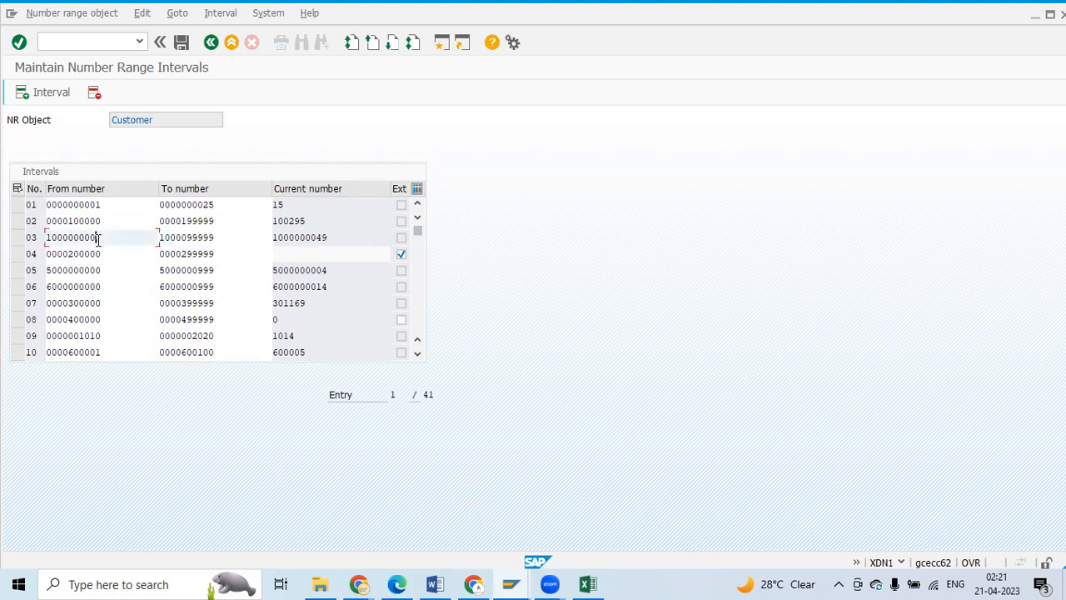
pyautogui.click(209, 238)
pyautogui.click(84, 239)
pyautogui.click(24, 95)
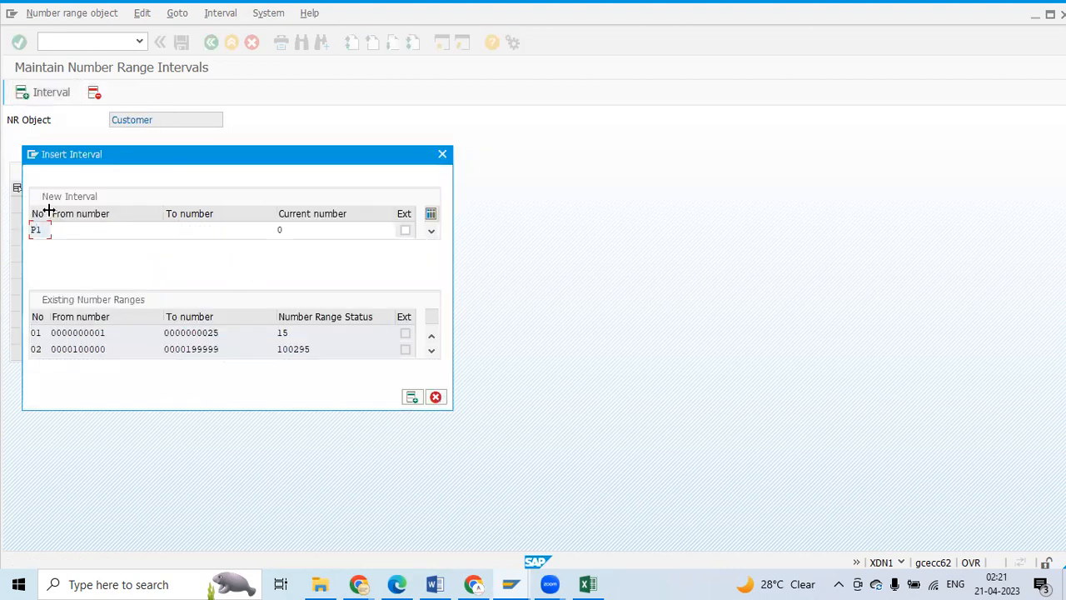
pyautogui.click(87, 230)
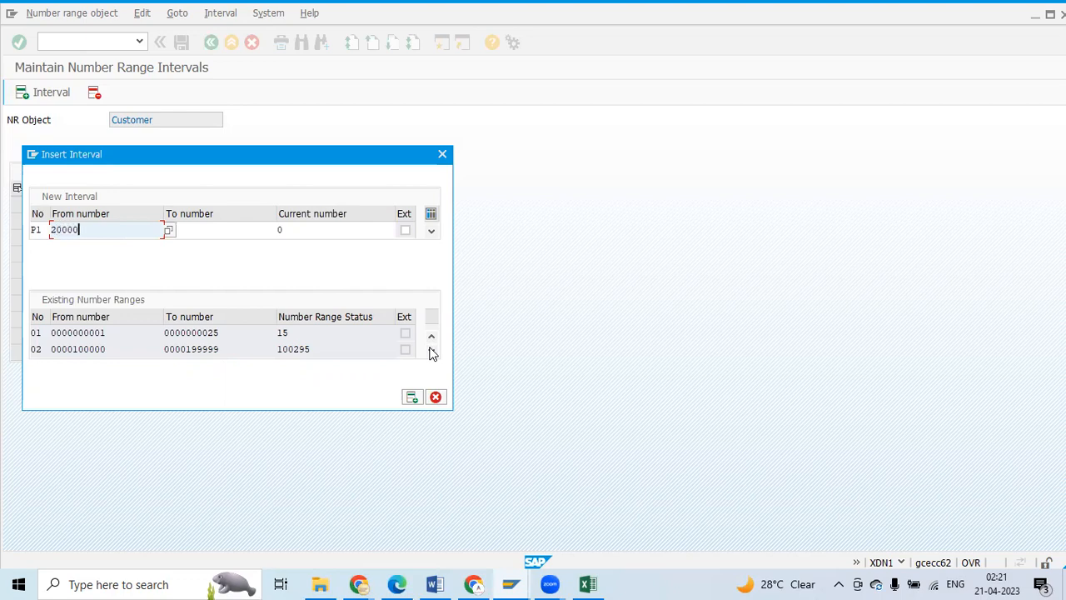
pyautogui.write('00')
pyautogui.press('BackSpace')
pyautogui.press('BackSpace')
pyautogui.press('BackSpace')
pyautogui.press('BackSpace')
pyautogui.press('BackSpace')
pyautogui.write('1000')
pyautogui.click(201, 226)
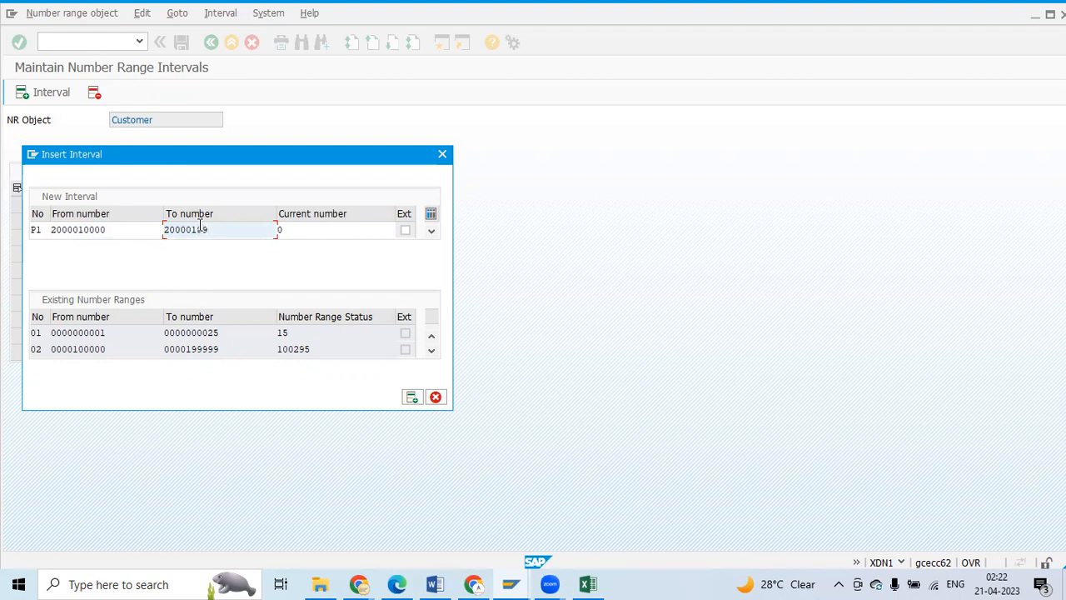
pyautogui.write('99')
pyautogui.click(411, 399)
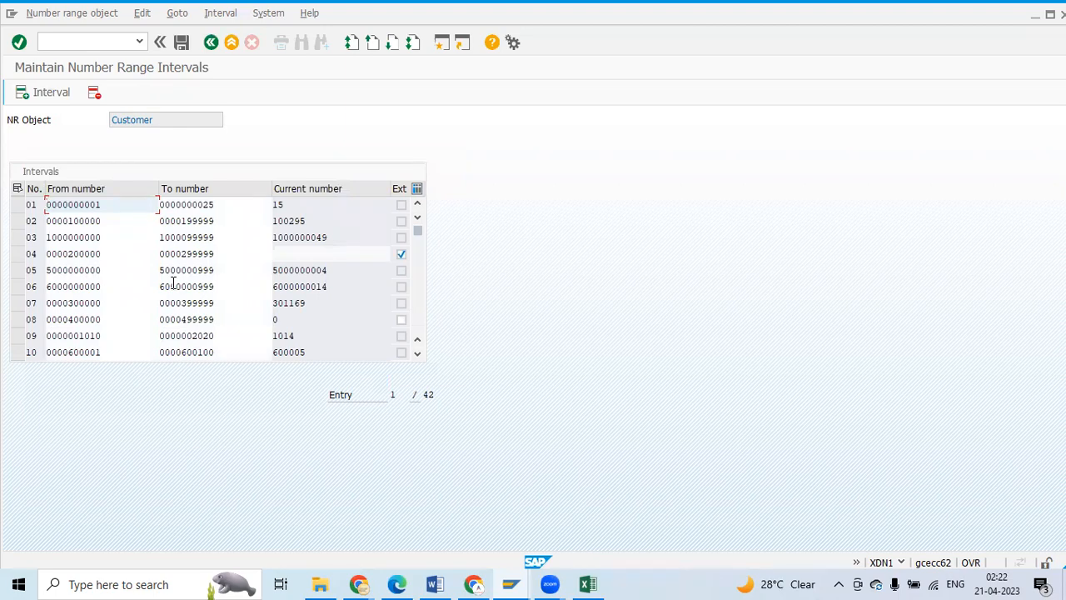
pyautogui.click(180, 42)
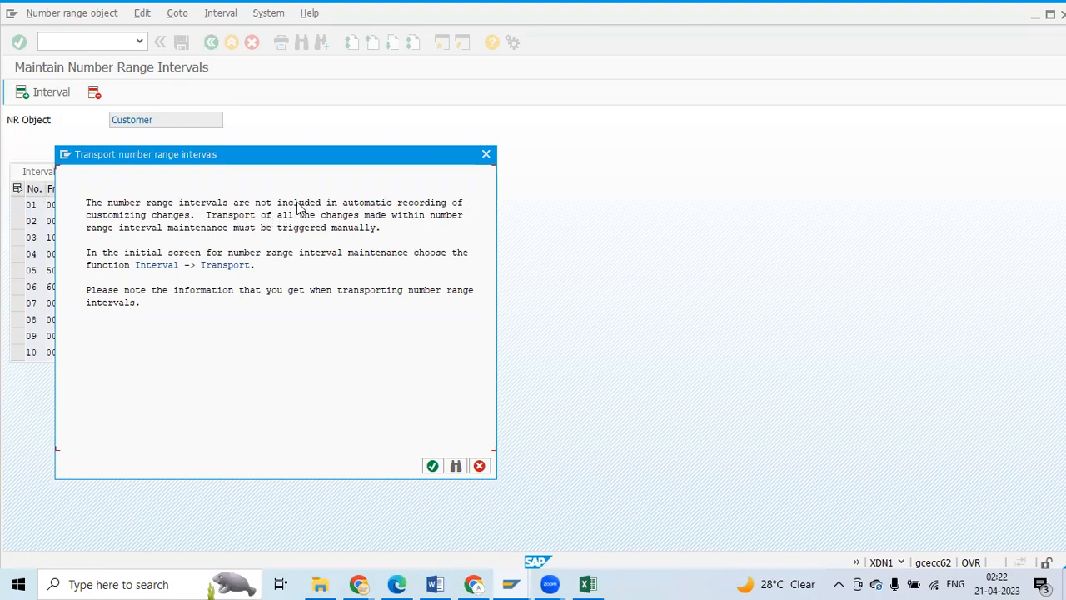
pyautogui.click(433, 465)
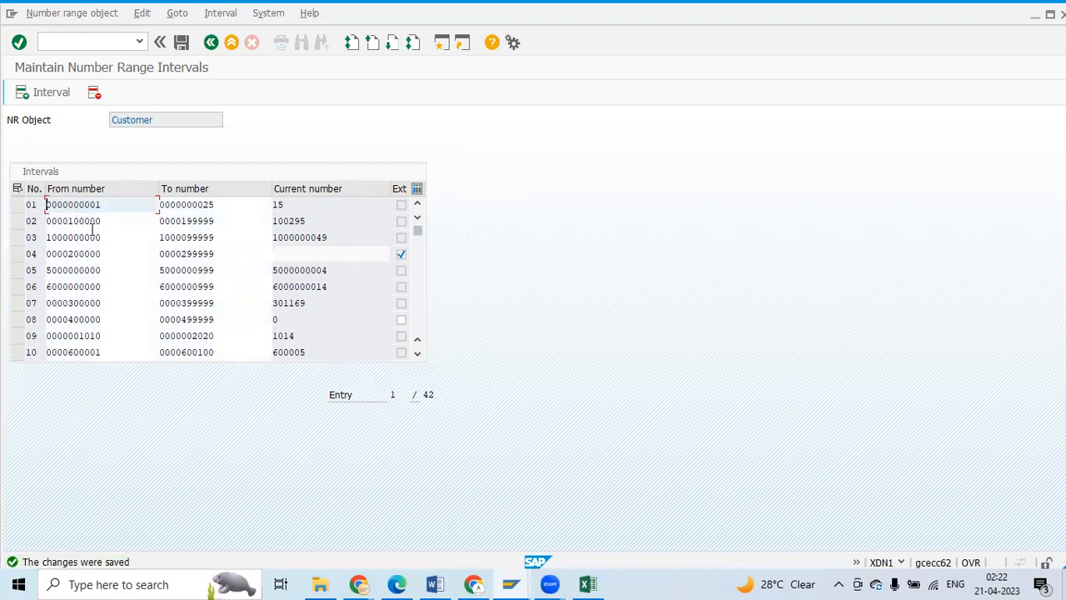
# Step: Locate the new interval P1 in the list, select its row and copy its To number
pyautogui.scroll(-3, 69, 286)
pyautogui.scroll(-1, 69, 286)
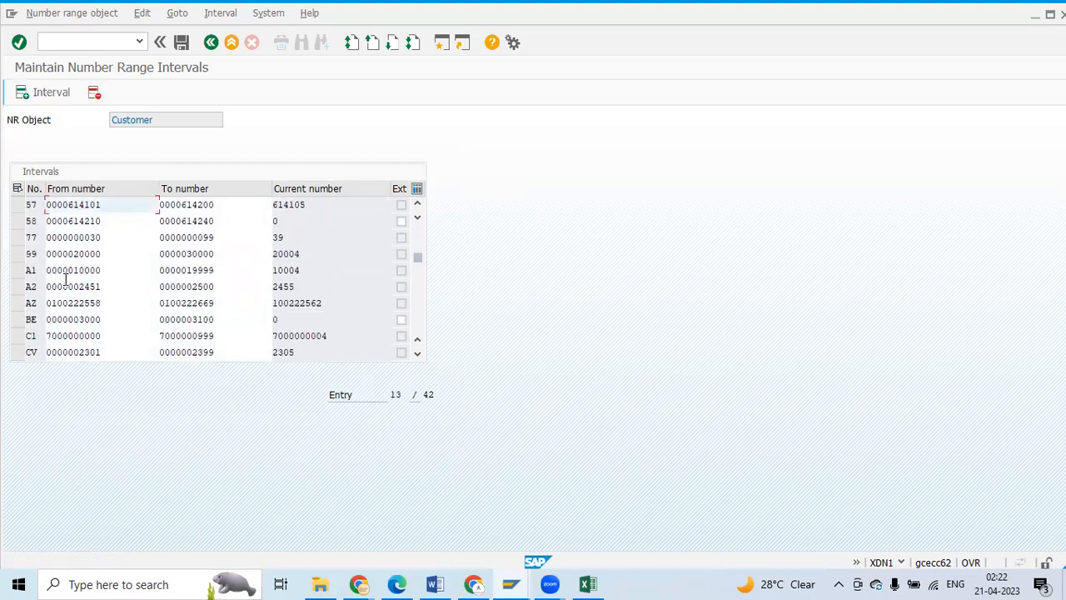
pyautogui.scroll(-1, 65, 283)
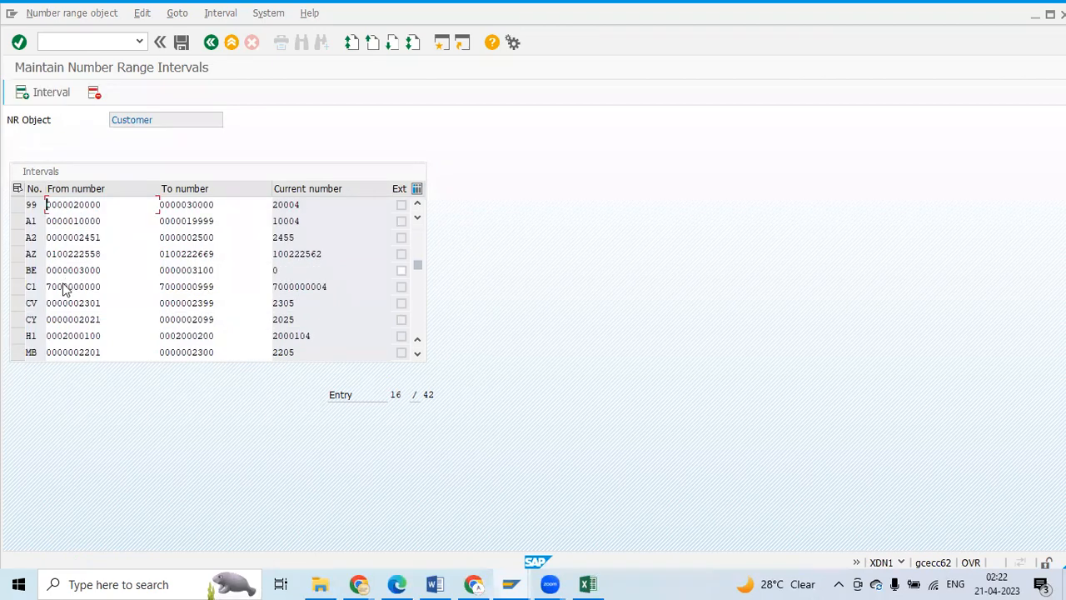
pyautogui.scroll(-2, 64, 286)
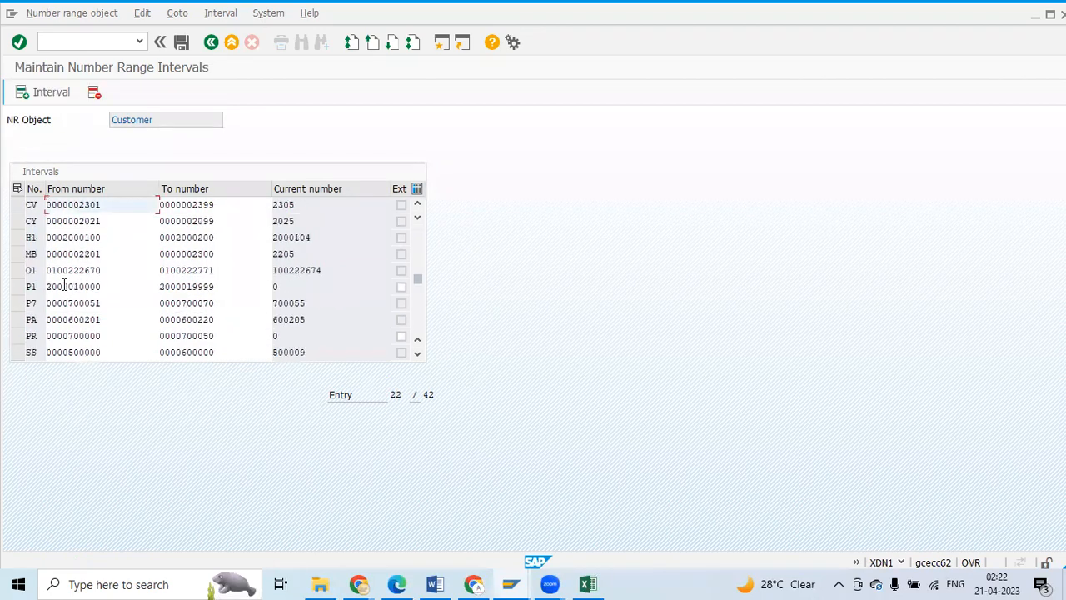
pyautogui.click(21, 289)
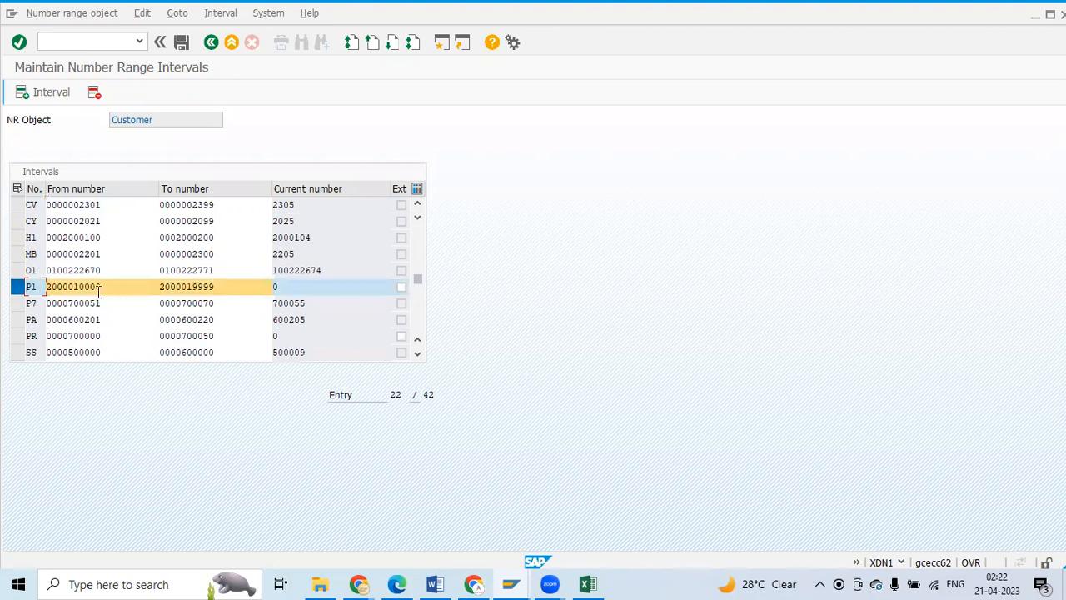
pyautogui.moveTo(218, 287); pyautogui.dragTo(155, 285)
pyautogui.hotkey('ctrl', 'c')
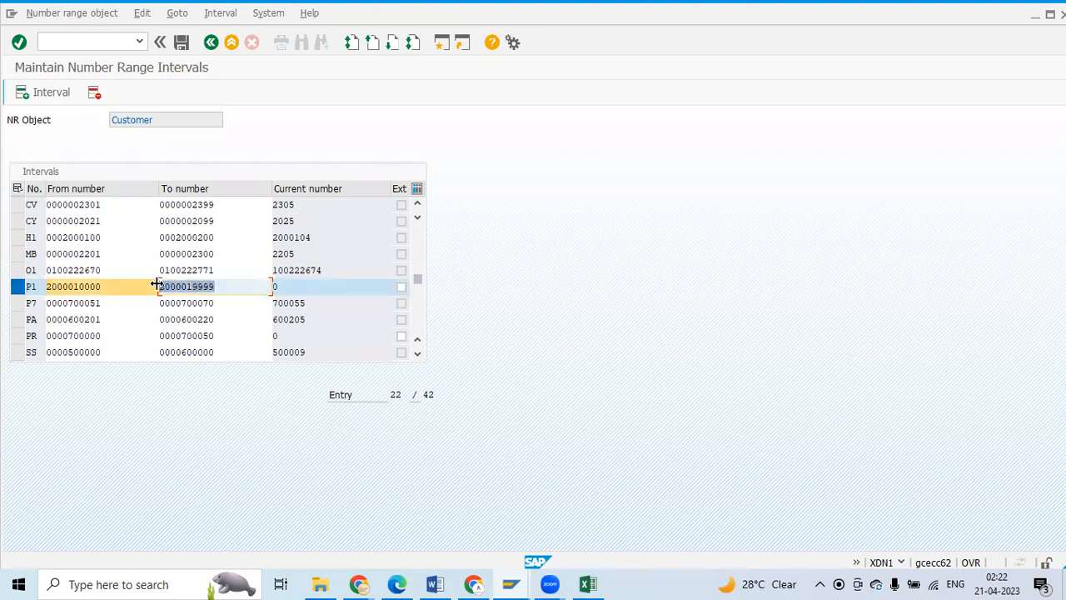
pyautogui.click(25, 96)
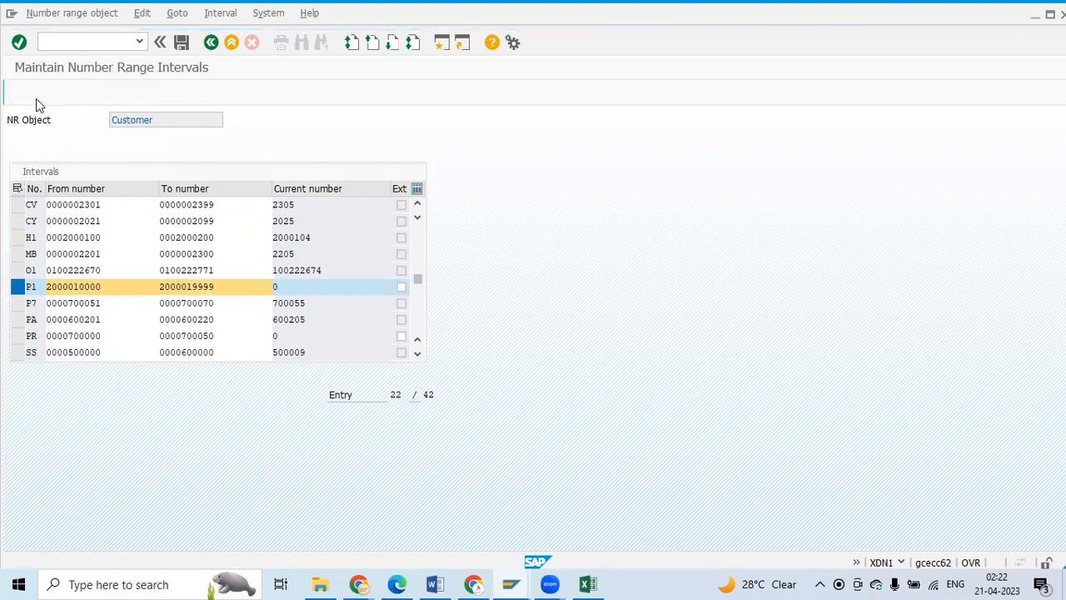
pyautogui.write('P2')
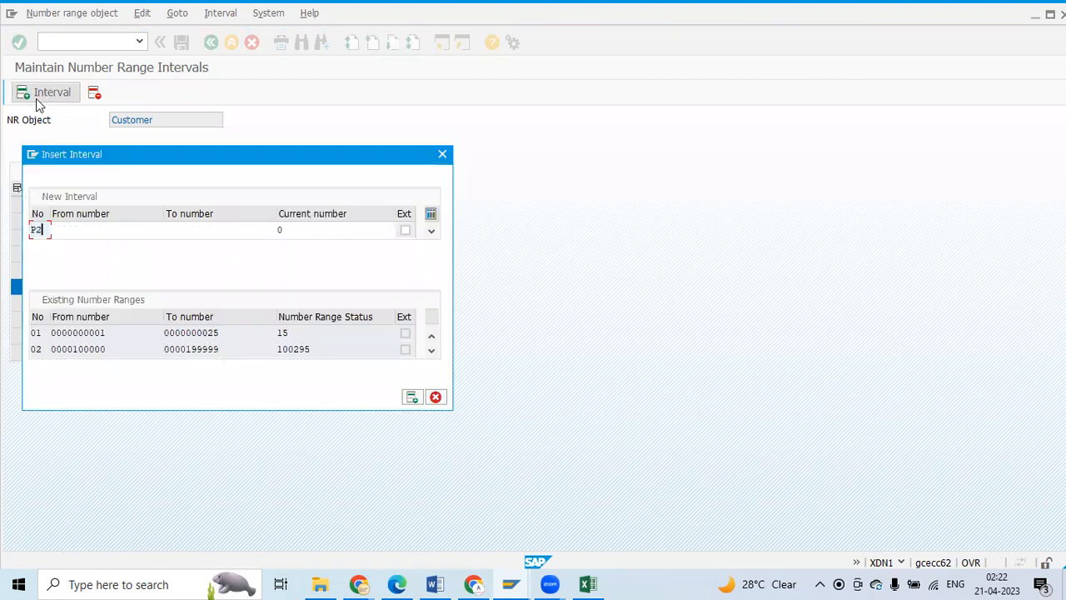
pyautogui.press('Tab')
pyautogui.hotkey('ctrl', 'v')
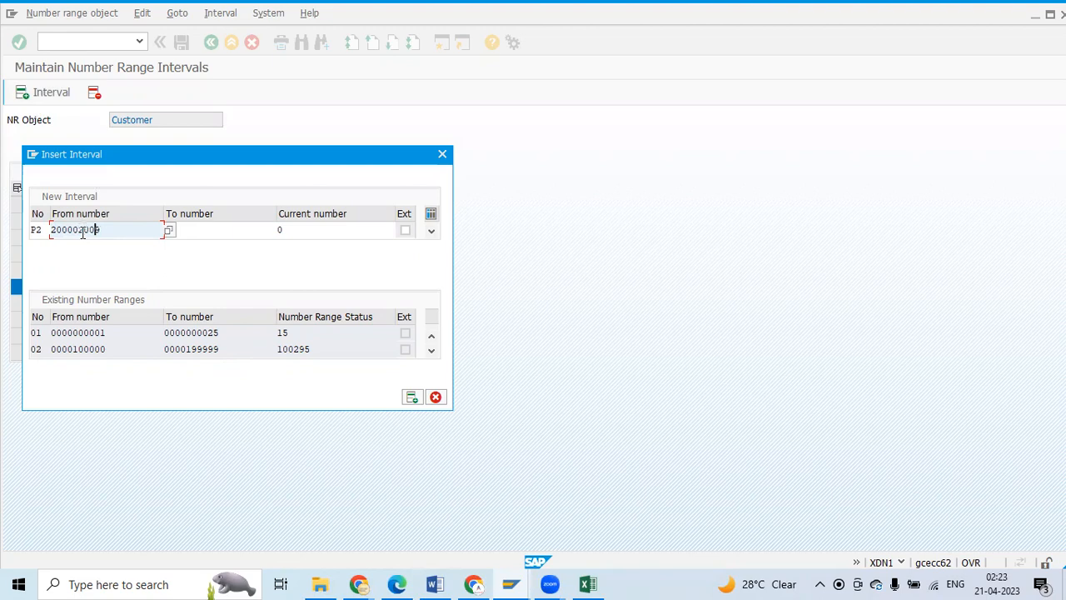
pyautogui.click(199, 228)
pyautogui.write('2000019999')
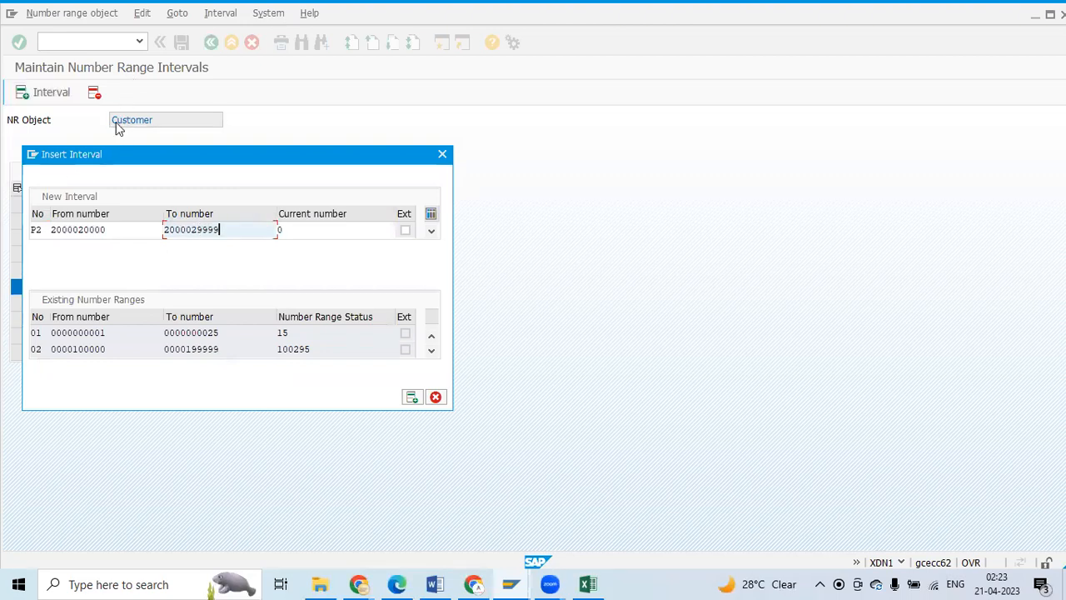
pyautogui.click(409, 396)
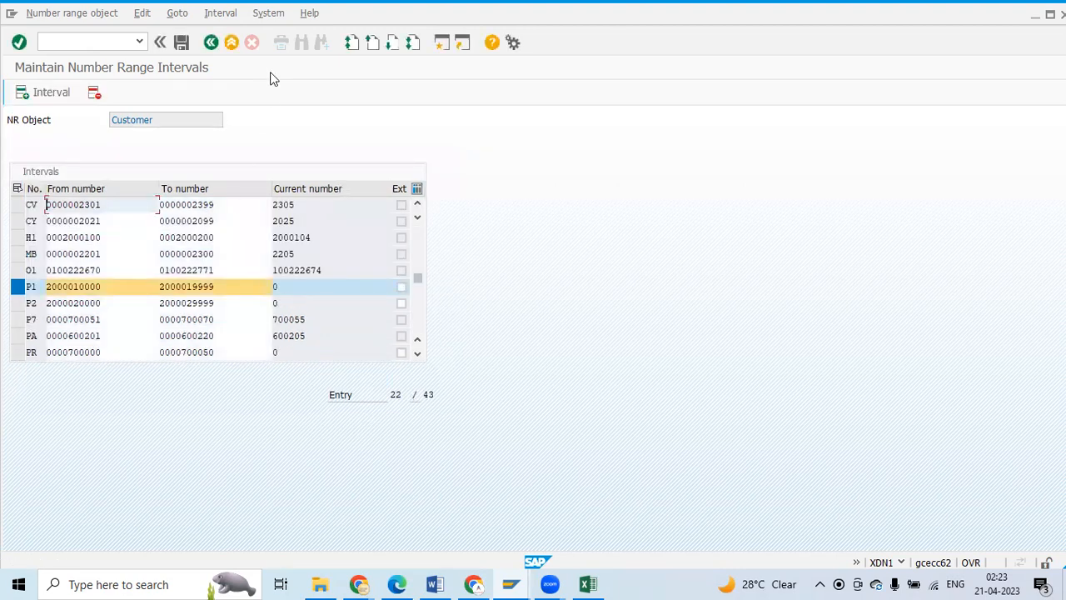
pyautogui.click(181, 43)
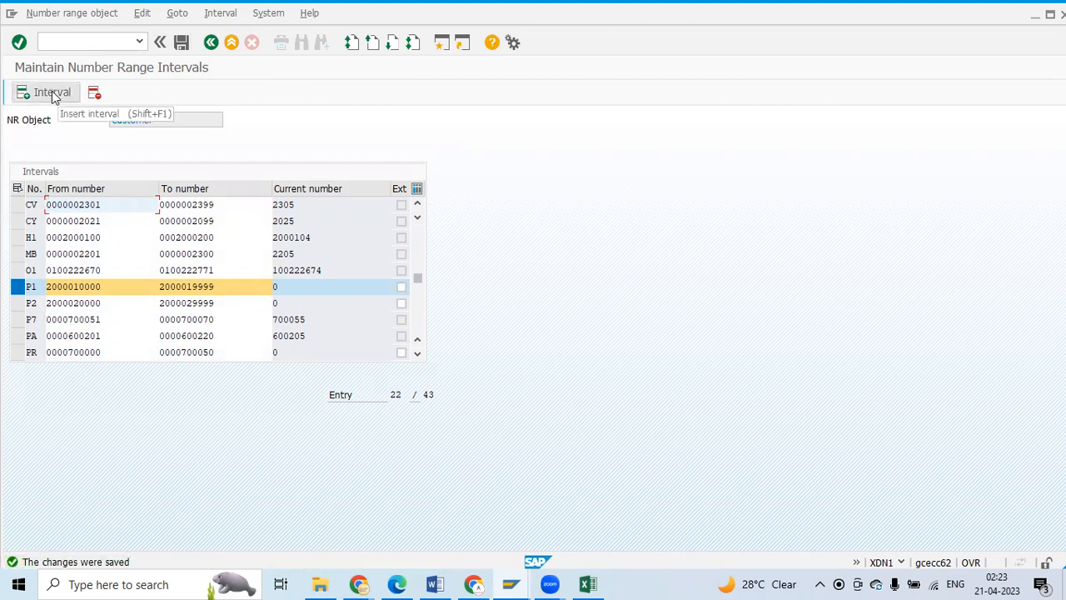
pyautogui.moveTo(216, 304); pyautogui.dragTo(161, 304)
pyautogui.click(169, 295)
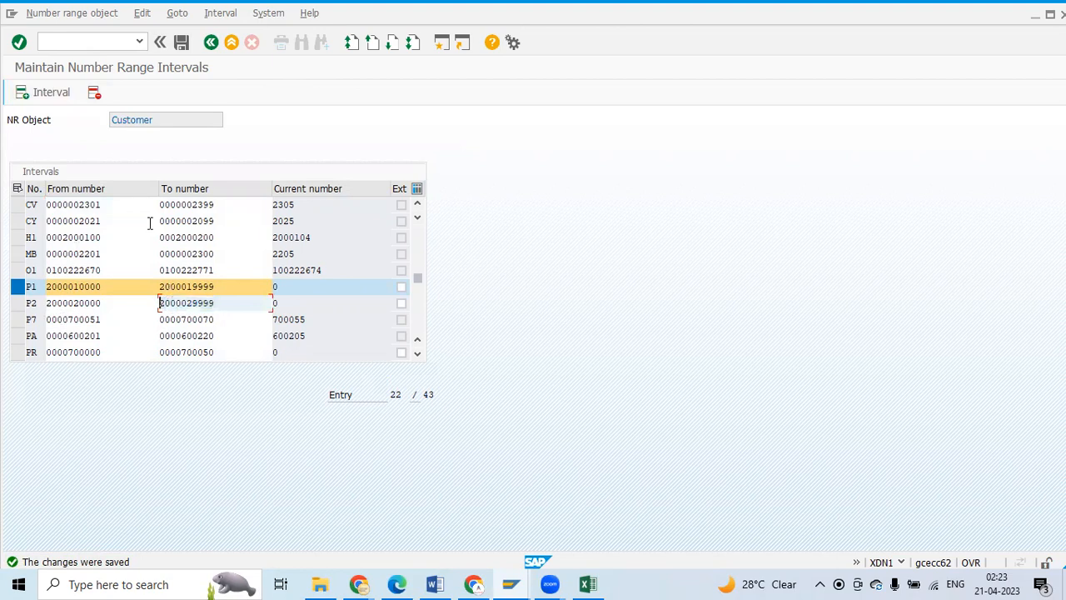
pyautogui.click(55, 92)
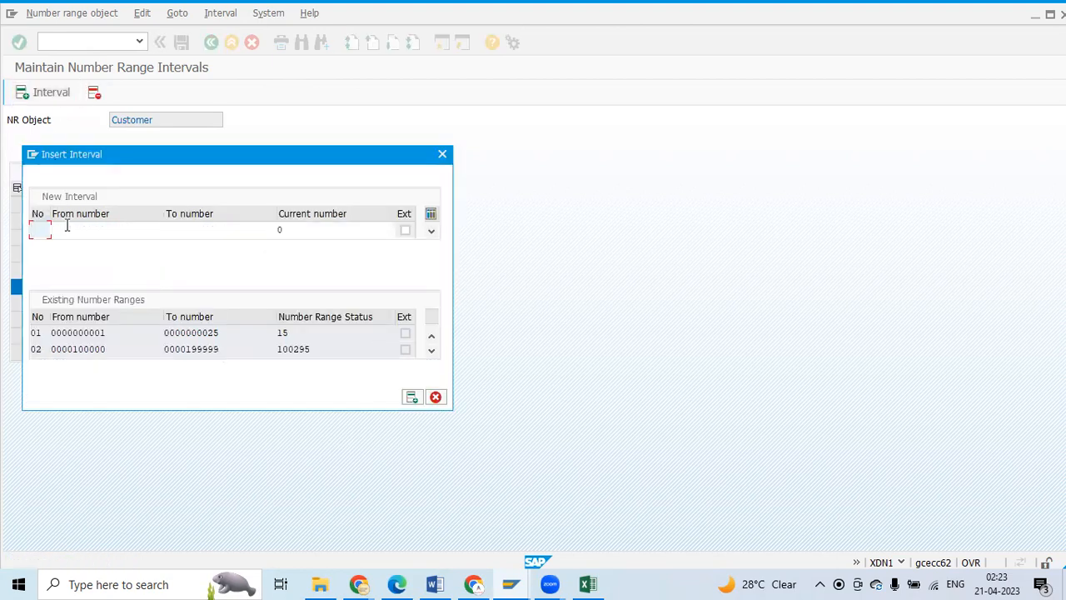
pyautogui.write('P3')
pyautogui.press('Tab')
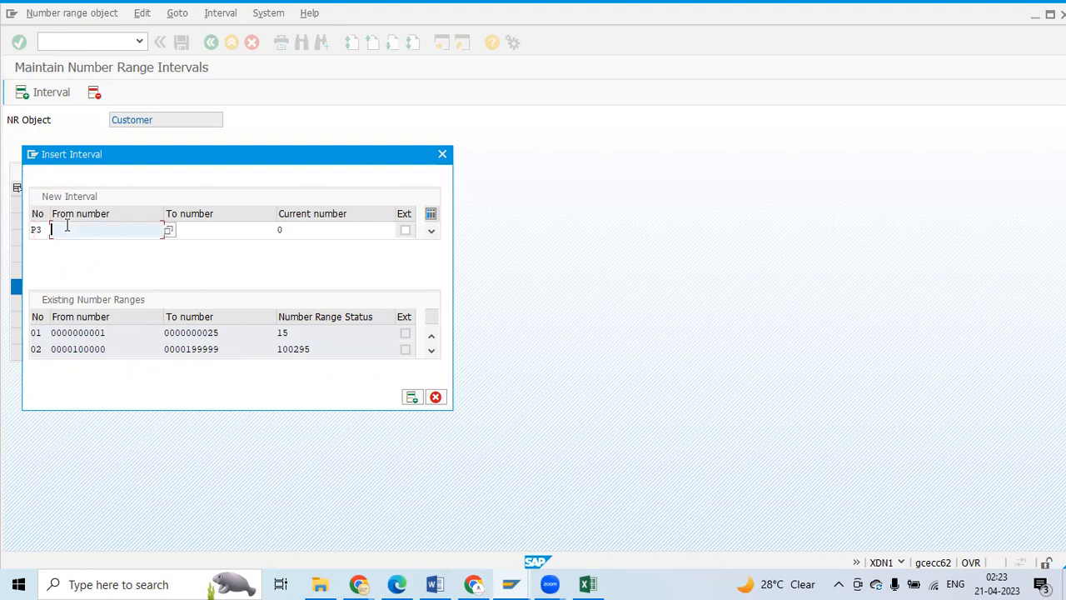
pyautogui.hotkey('ctrl', 'v')
pyautogui.press('BackSpace')
pyautogui.press('BackSpace')
pyautogui.press('BackSpace')
pyautogui.press('BackSpace')
pyautogui.press('BackSpace')
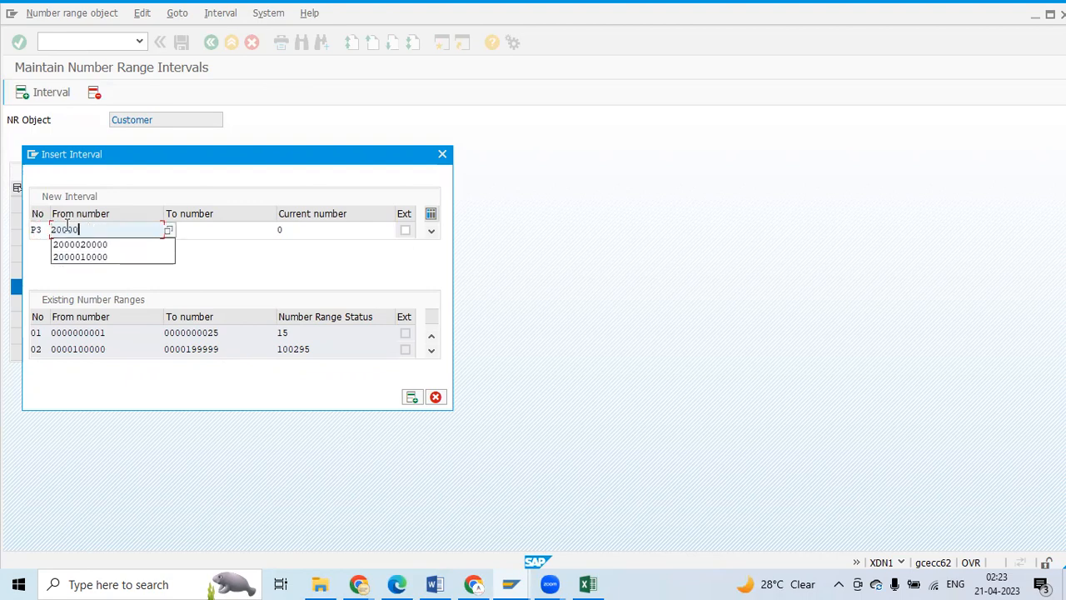
pyautogui.write('30000')
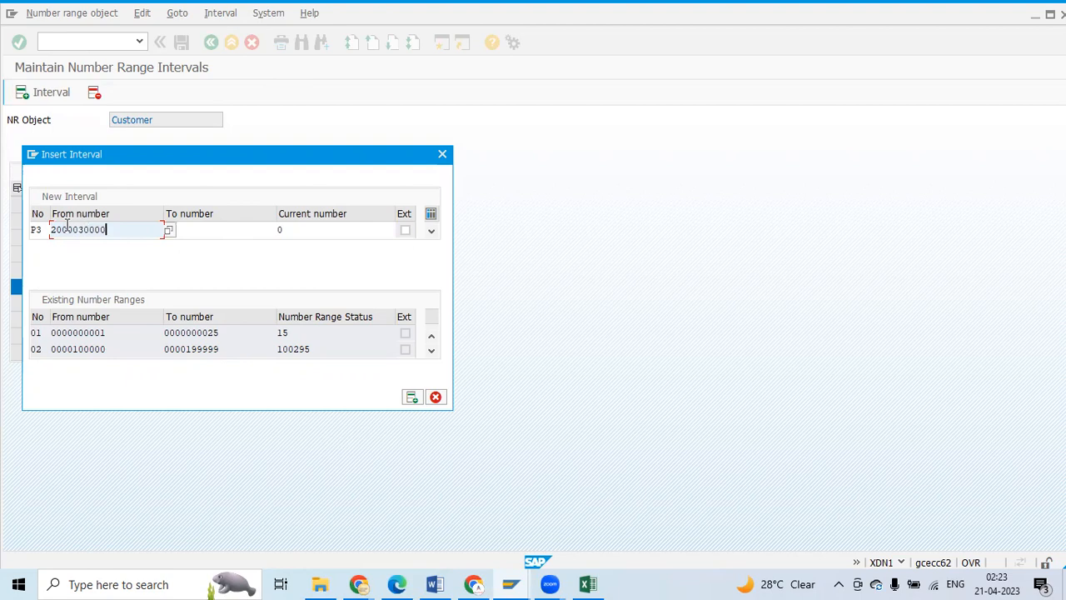
pyautogui.press('Tab')
pyautogui.hotkey('ctrl', 'v')
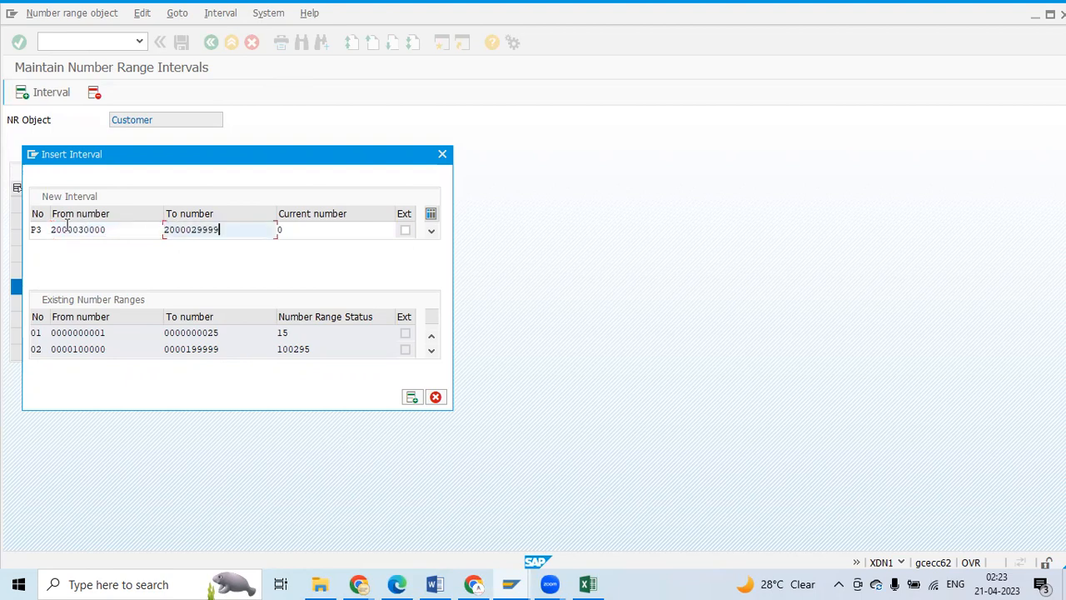
pyautogui.press('BackSpace')
pyautogui.press('BackSpace')
pyautogui.press('BackSpace')
pyautogui.press('BackSpace')
pyautogui.press('BackSpace')
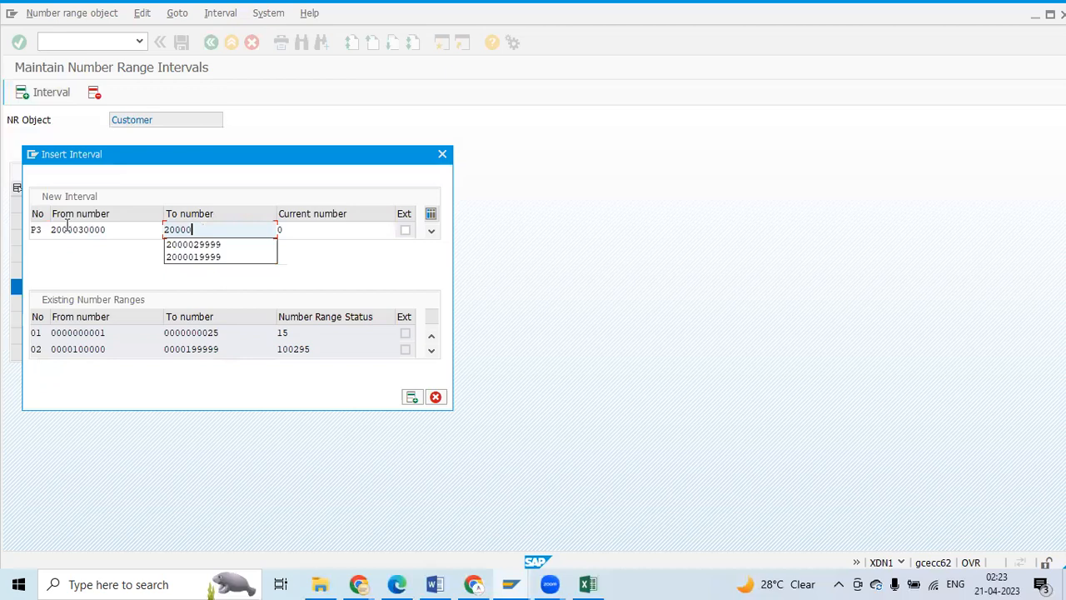
pyautogui.write('39999')
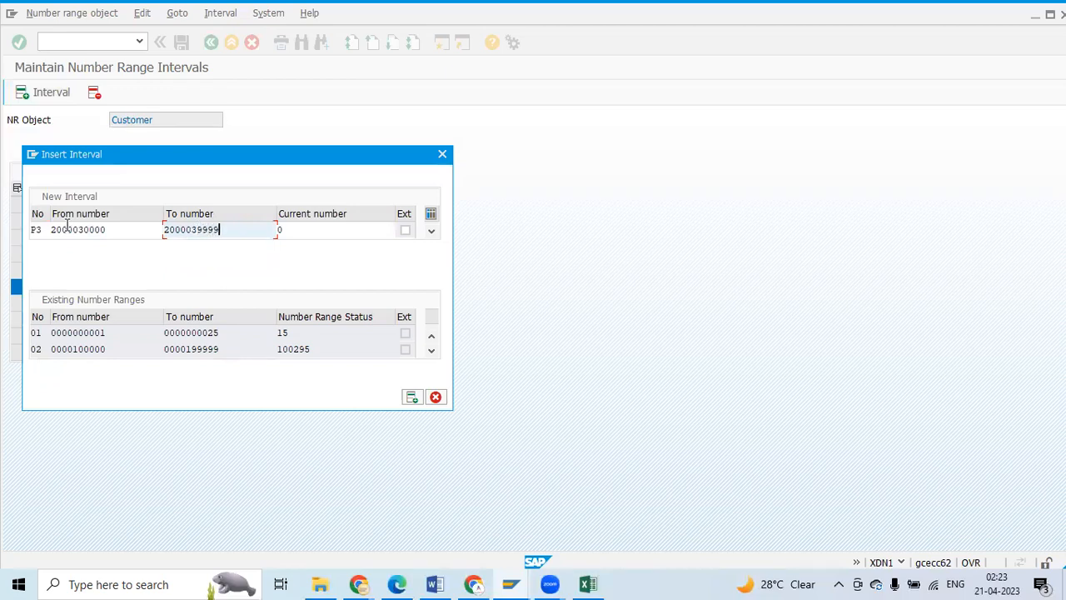
pyautogui.click(412, 397)
pyautogui.click(185, 47)
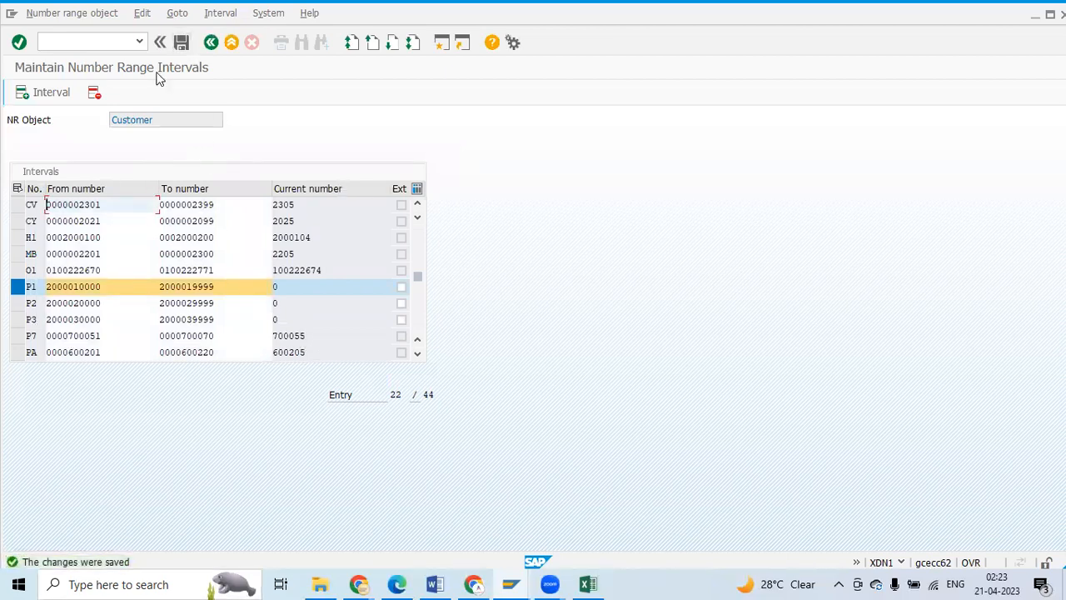
# Step: Switch to the Excel lecture notes and add an NR row below CAG, with P1 in cell B35
pyautogui.hotkey('alt', 'Tab')
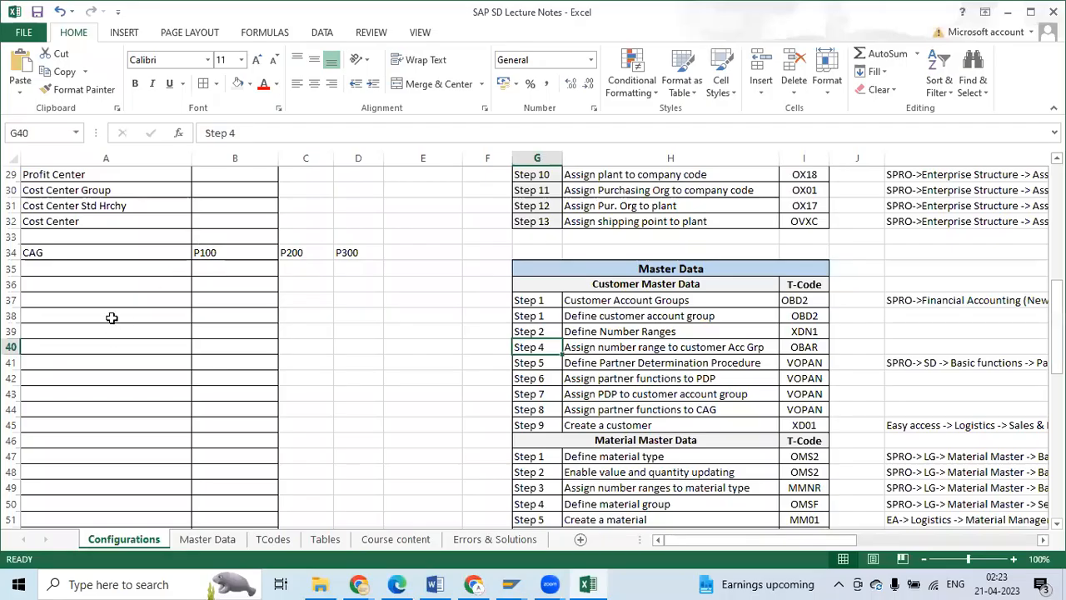
pyautogui.scroll(1, 100, 316)
pyautogui.click(92, 314)
pyautogui.write('NR')
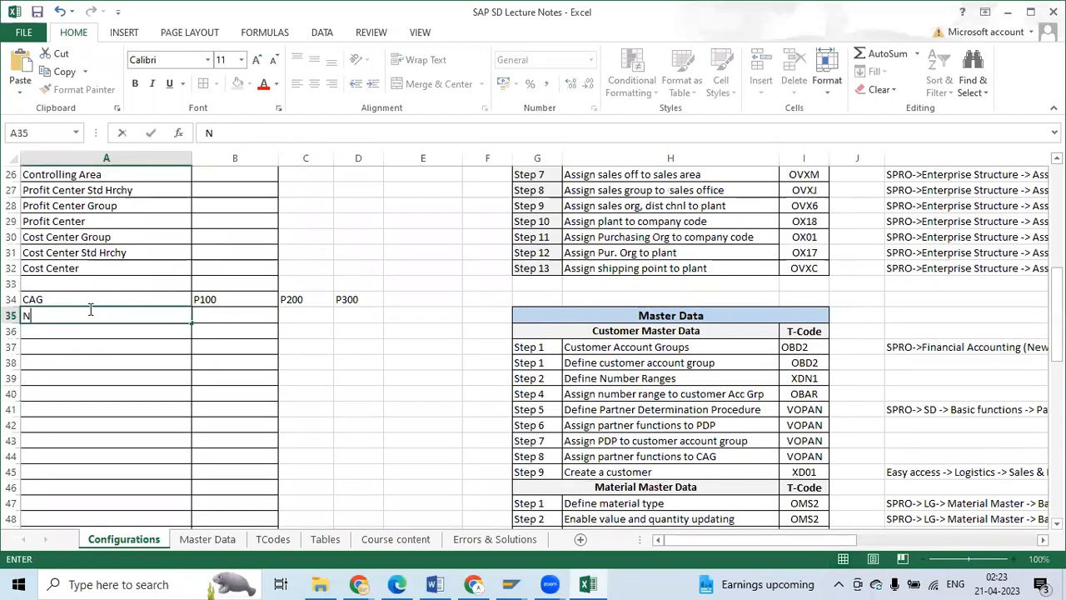
pyautogui.press('Tab')
pyautogui.write('P100')
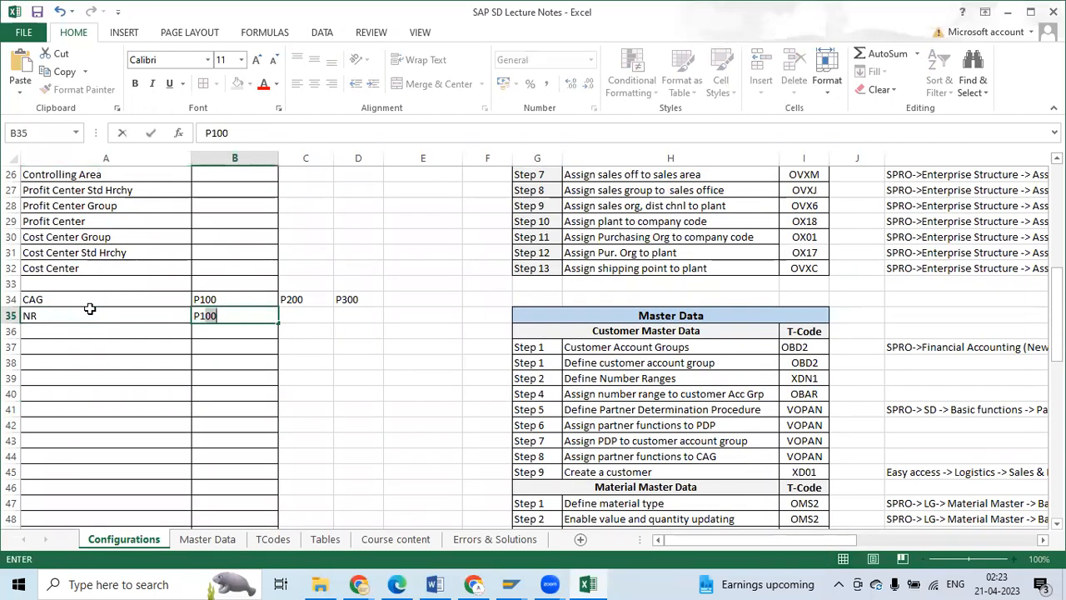
pyautogui.press('Tab')
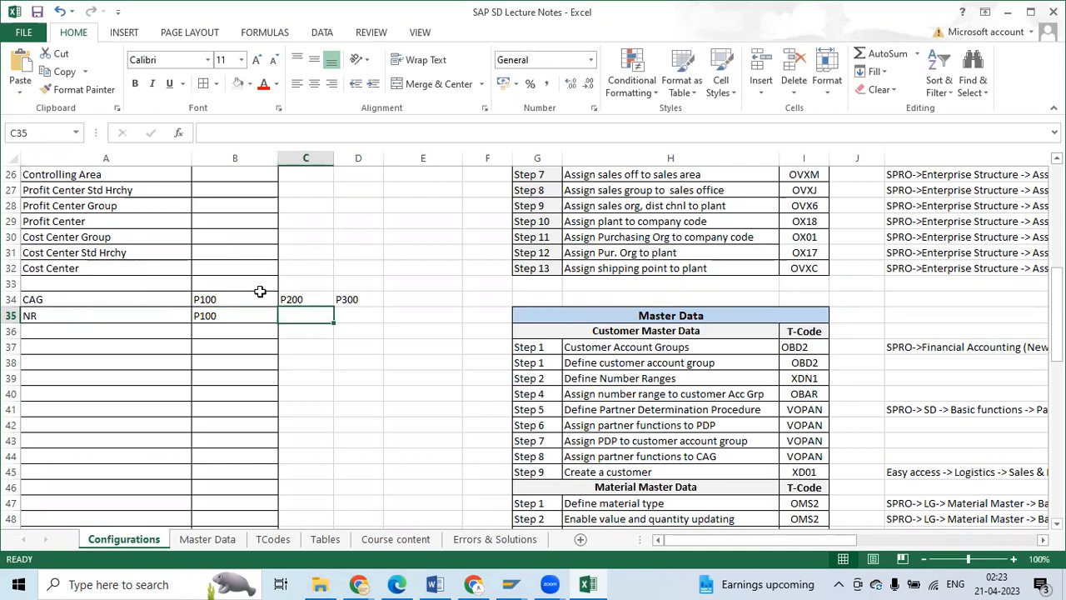
pyautogui.doubleClick(253, 316)
pyautogui.press('BackSpace')
pyautogui.write('P1')
pyautogui.press('BackSpace')
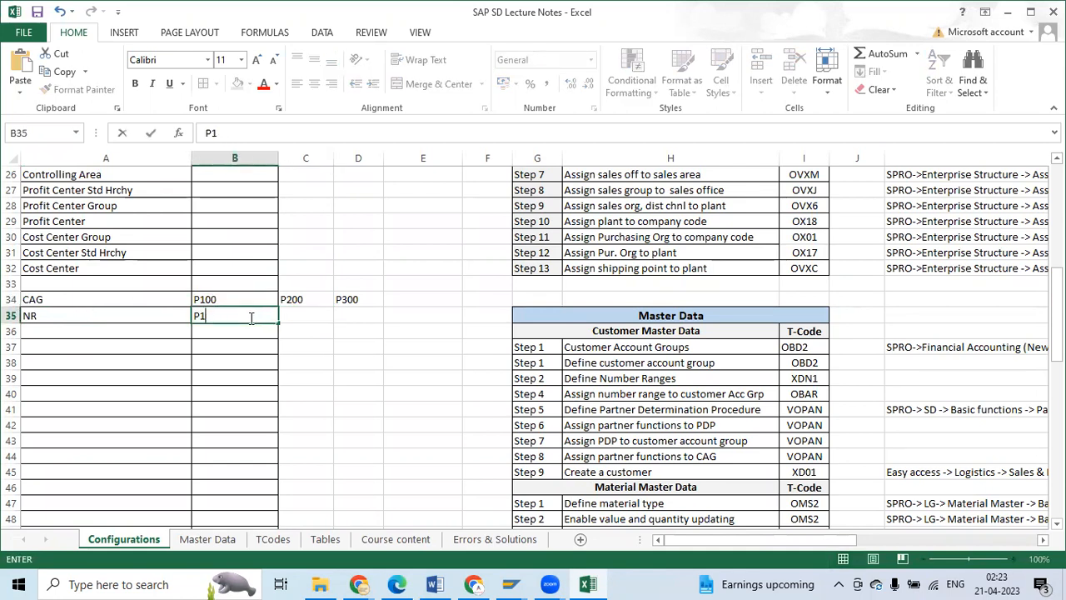
pyautogui.press('Tab')
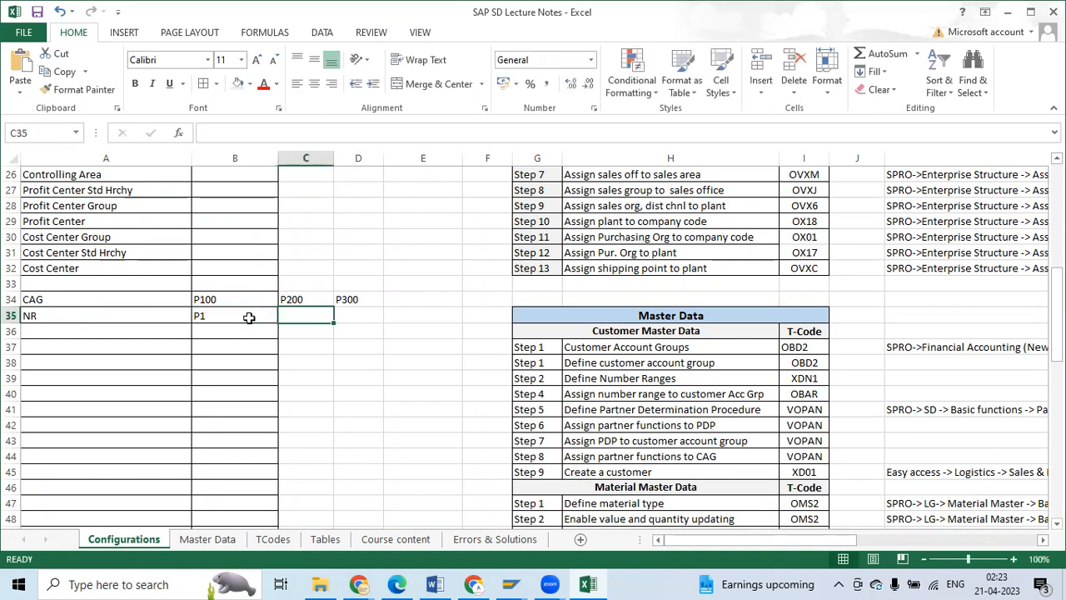
# Step: Enter number ranges P2 in cell C35 and P3 in cell D35 of the NR row
pyautogui.write('P200')
pyautogui.write('2')
pyautogui.press('BackSpace')
pyautogui.press('Tab')
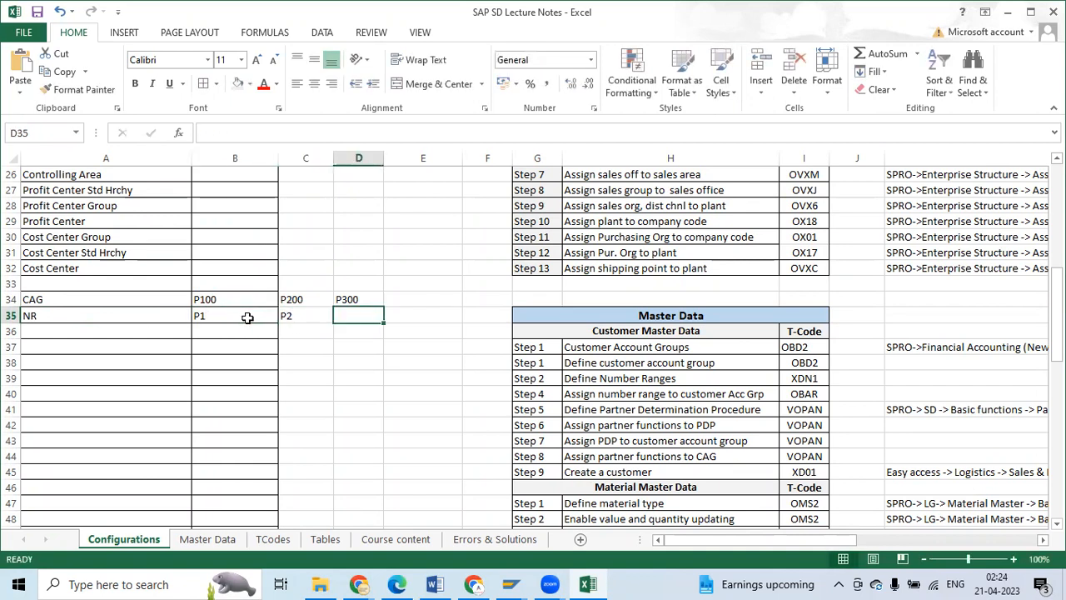
pyautogui.write('P3')
pyautogui.press('BackSpace')
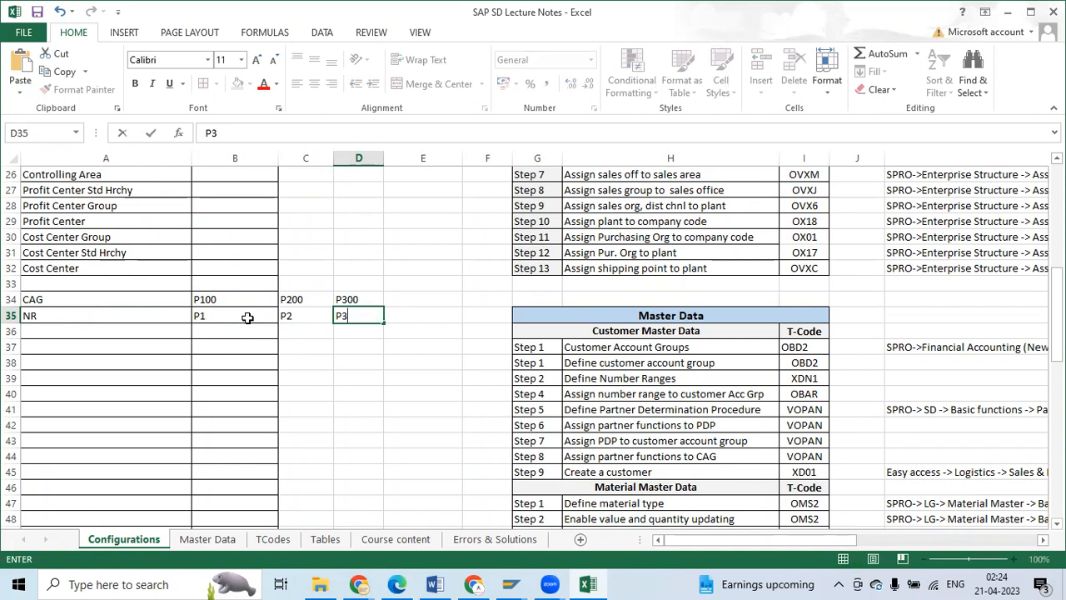
pyautogui.click(137, 329)
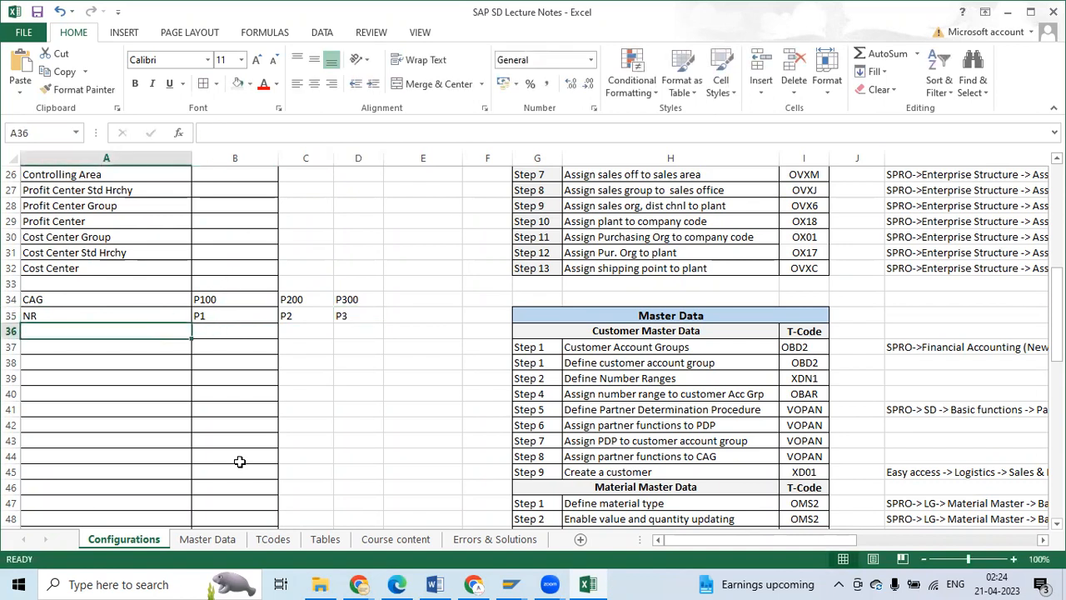
pyautogui.click(78, 314)
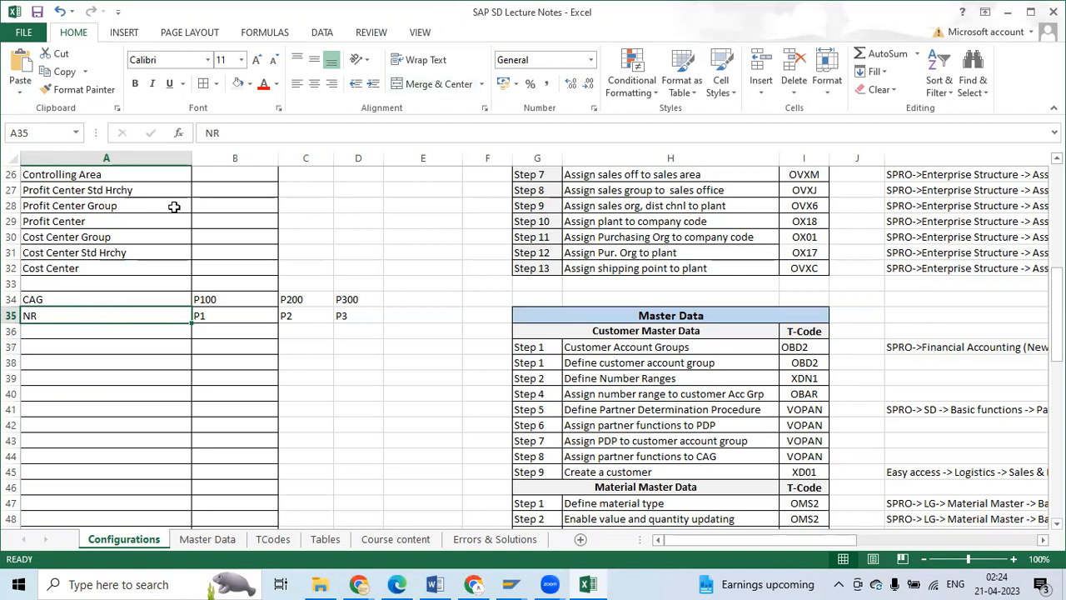
# Step: Switch to SAP and leave number range maintenance to return to the Display IMG structure
pyautogui.hotkey('alt', 'Tab')
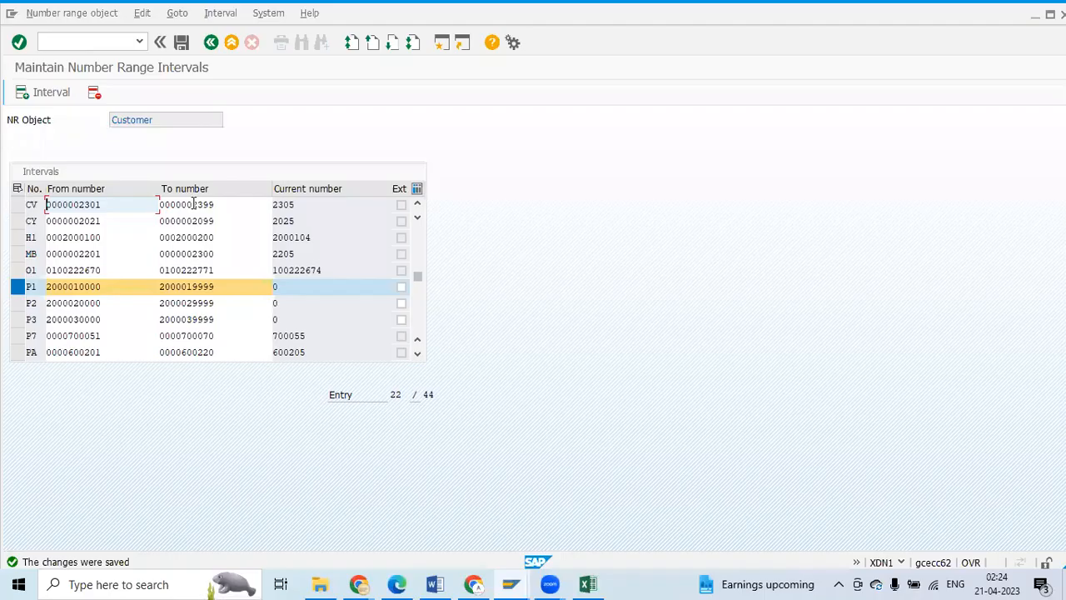
pyautogui.click(210, 42)
pyautogui.click(210, 43)
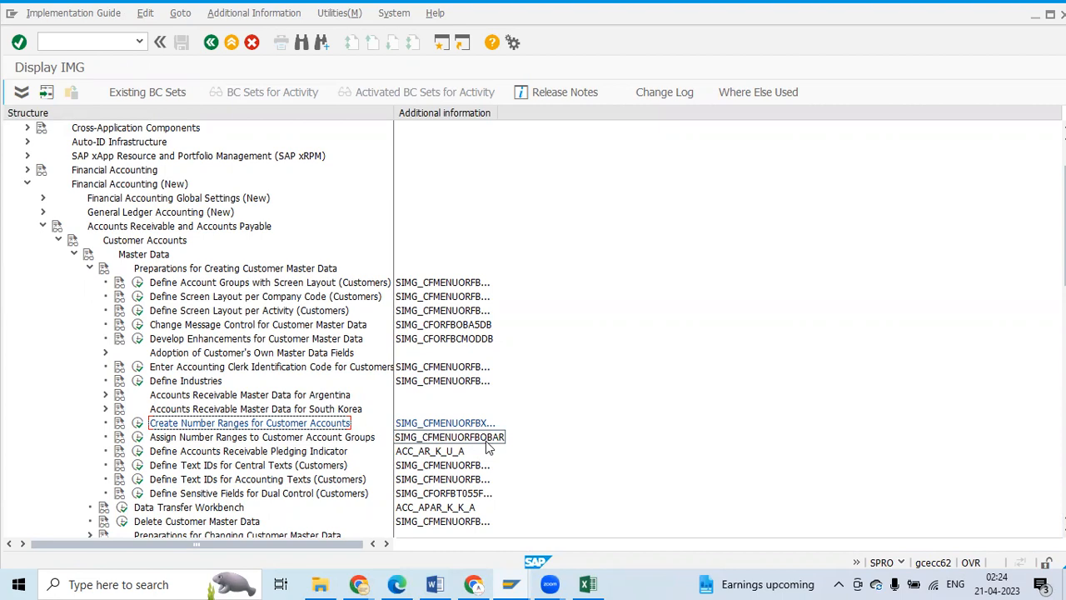
# Step: Look up the transaction code for assigning number ranges to customer account groups in the Excel notes
pyautogui.hotkey('alt', 'Tab')
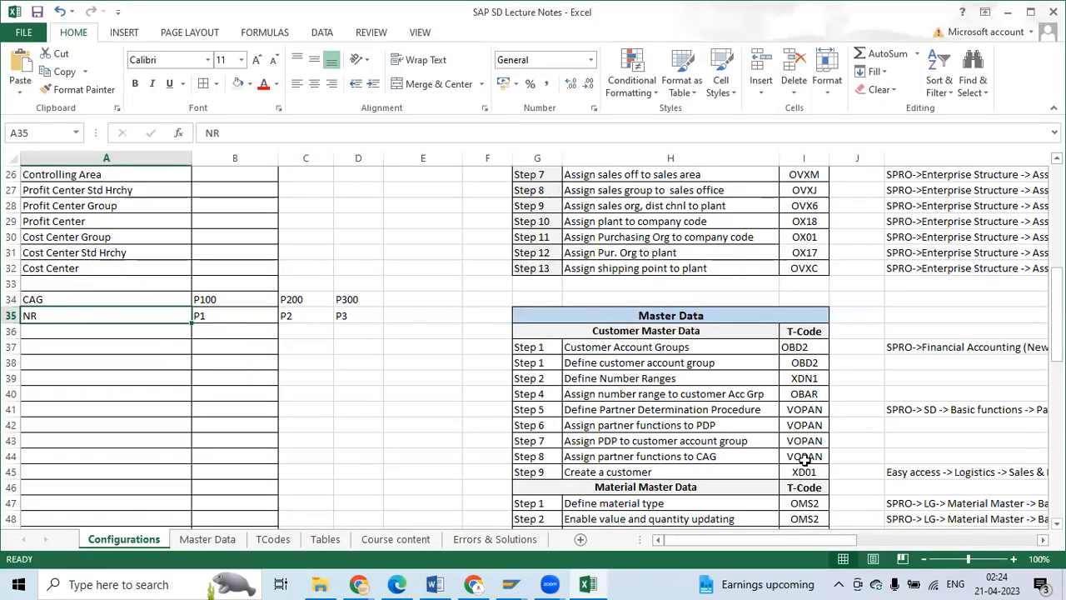
pyautogui.click(804, 398)
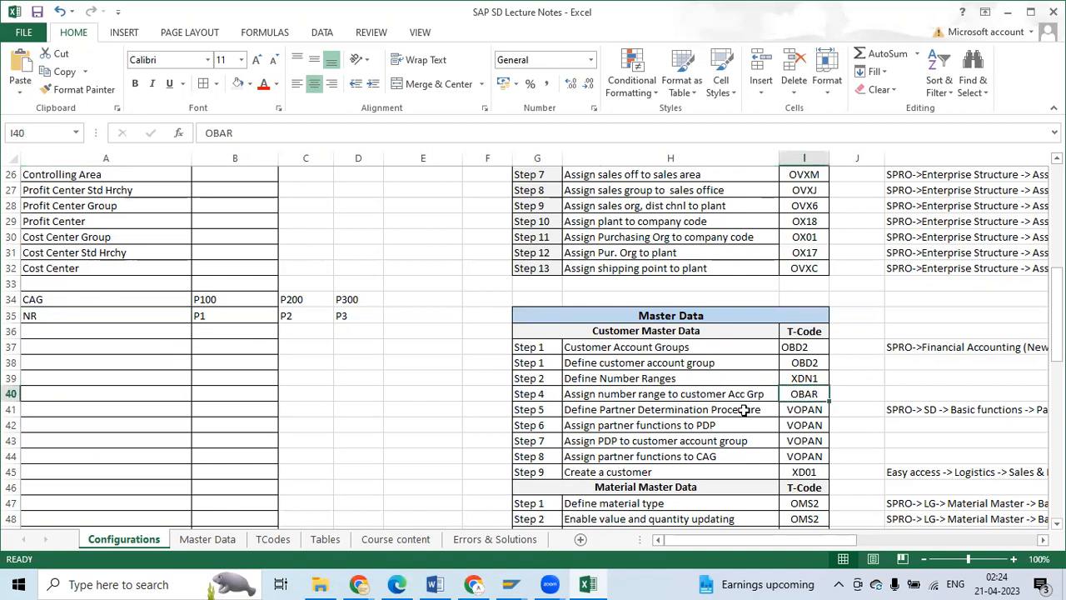
pyautogui.click(598, 393)
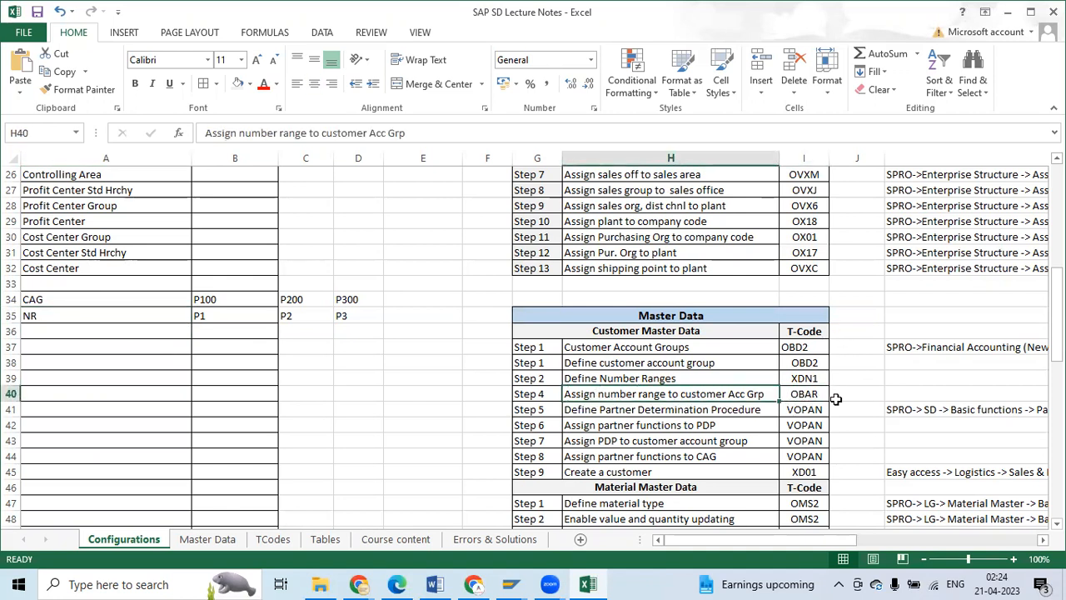
pyautogui.hotkey('alt', 'Tab')
pyautogui.click(140, 424)
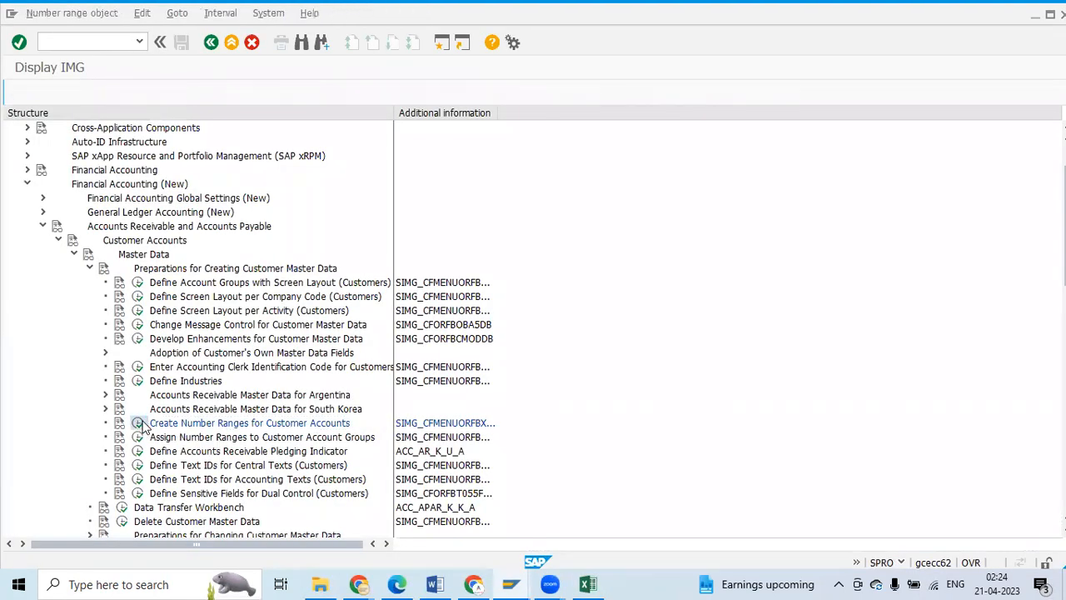
pyautogui.click(211, 43)
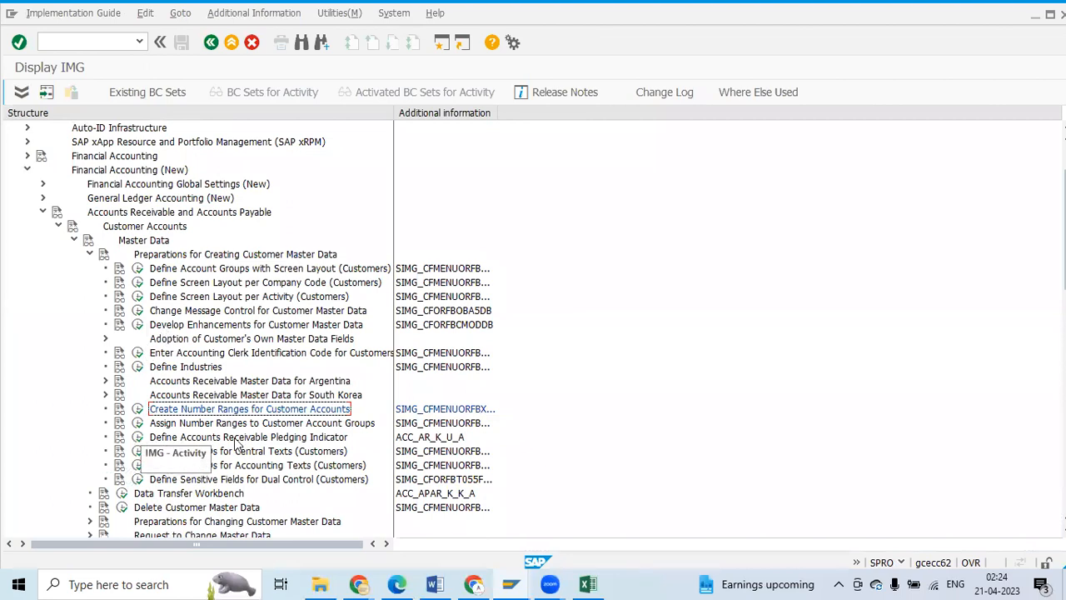
# Step: Open the activity Assign Number Ranges to Customer Account Groups and position the list at account group P100
pyautogui.scroll(-2, 173, 458)
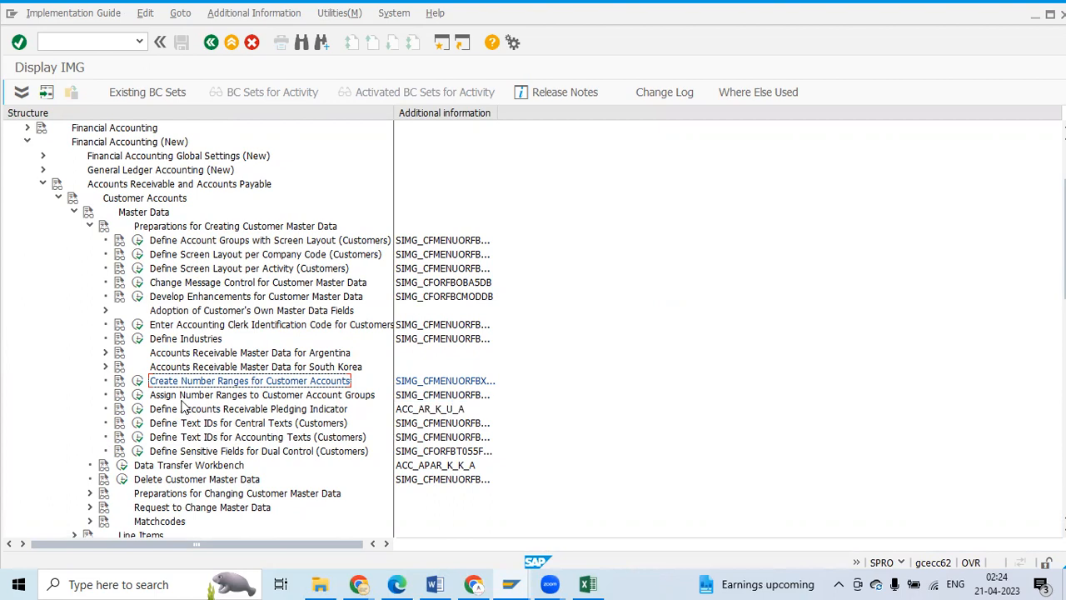
pyautogui.click(137, 394)
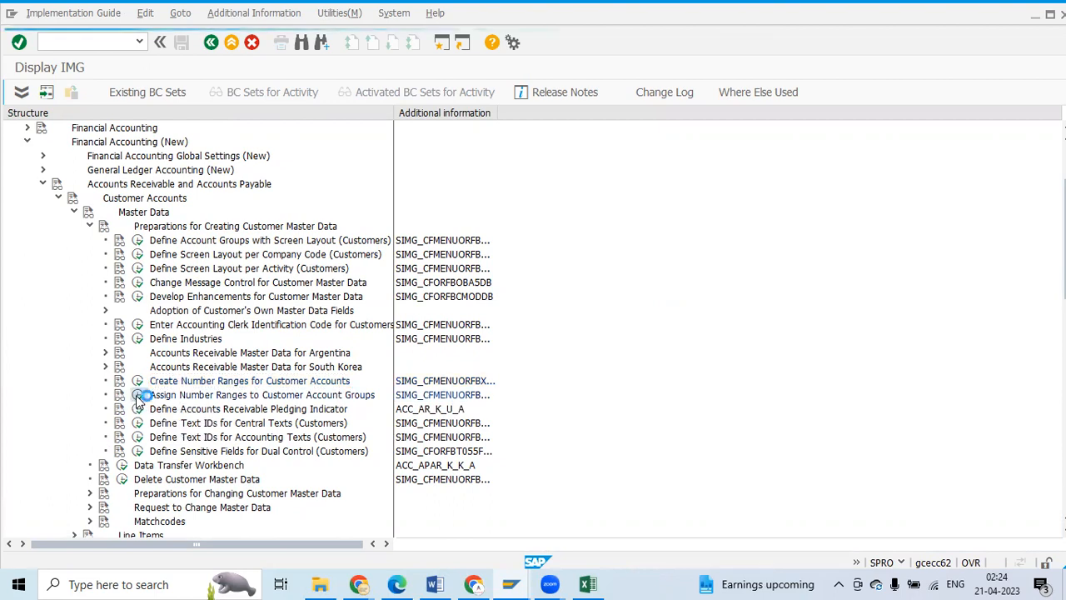
pyautogui.click(210, 42)
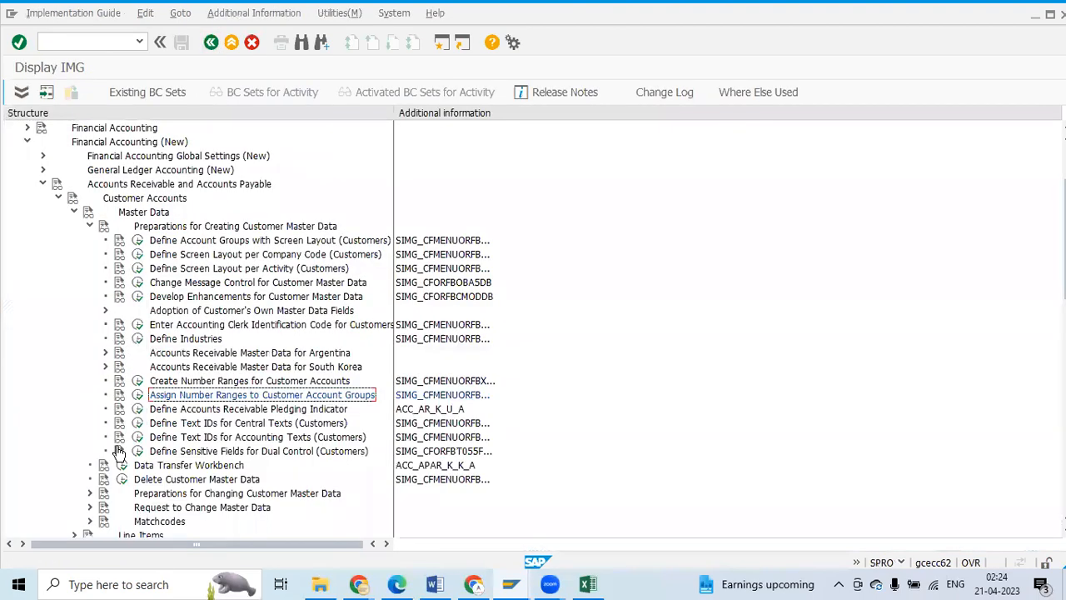
pyautogui.click(137, 394)
pyautogui.click(173, 448)
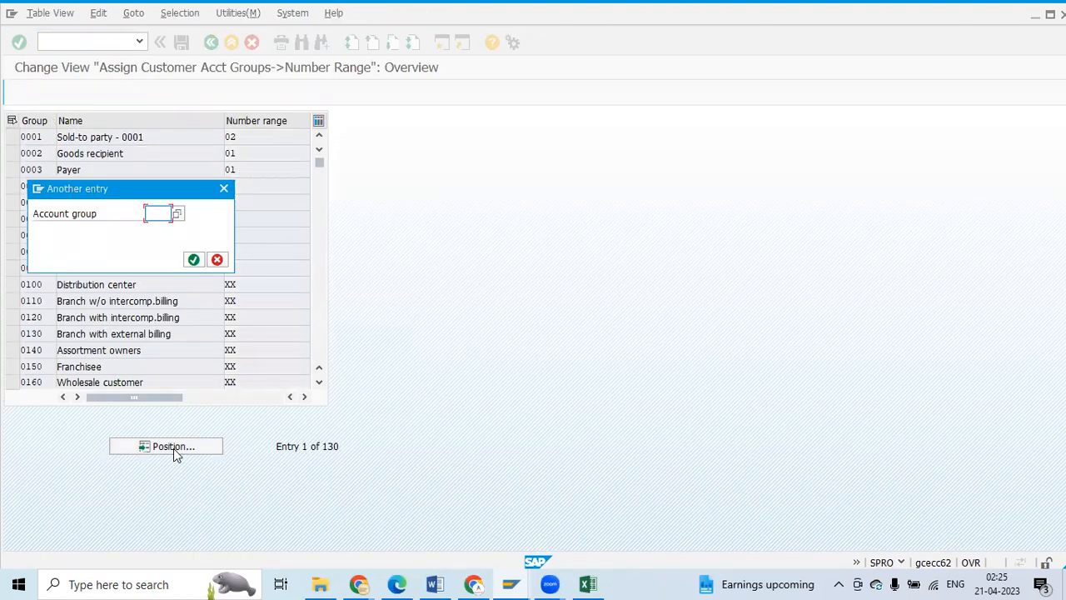
pyautogui.write('P100')
pyautogui.click(193, 259)
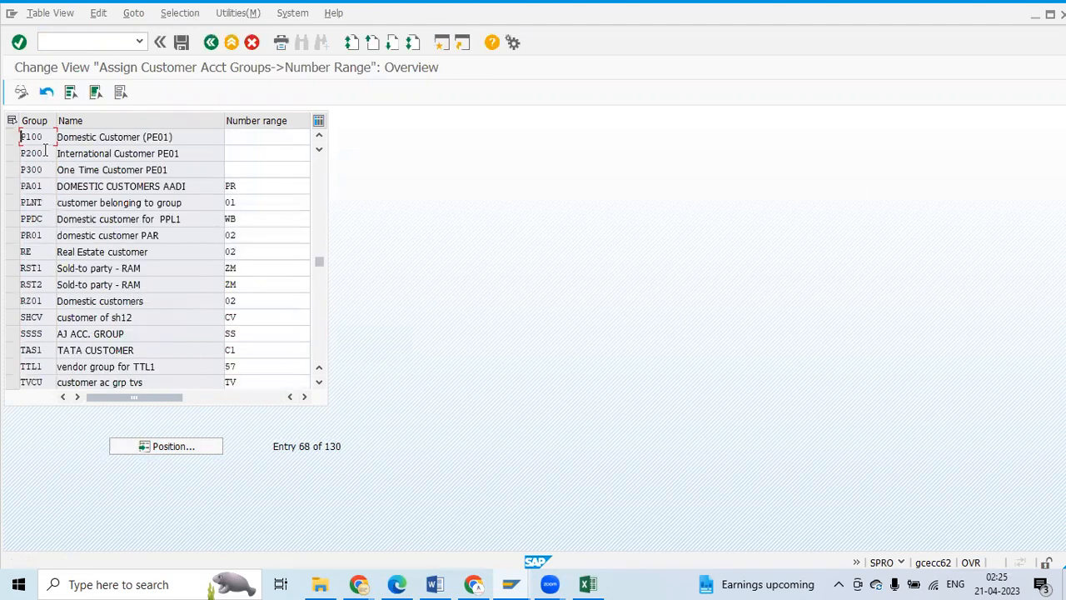
# Step: Assign number range P1 to account group P100
pyautogui.click(237, 133)
pyautogui.write('P1')
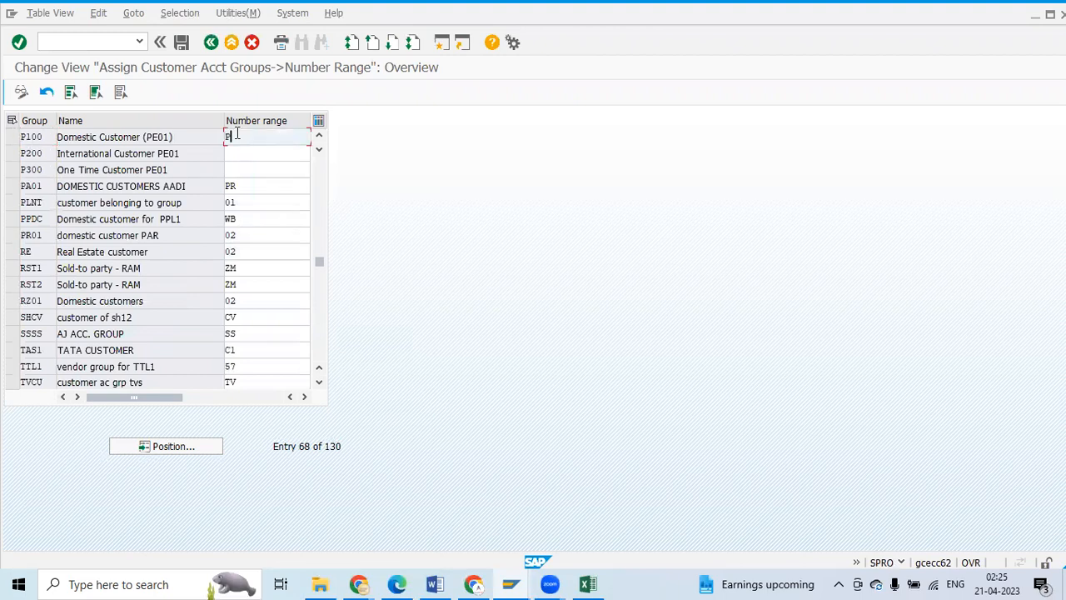
# Step: Assign number ranges P1, P2 and P3 to account groups P100, P200 and P300, and save under the PE Customer Account Group customizing request
pyautogui.click(234, 154)
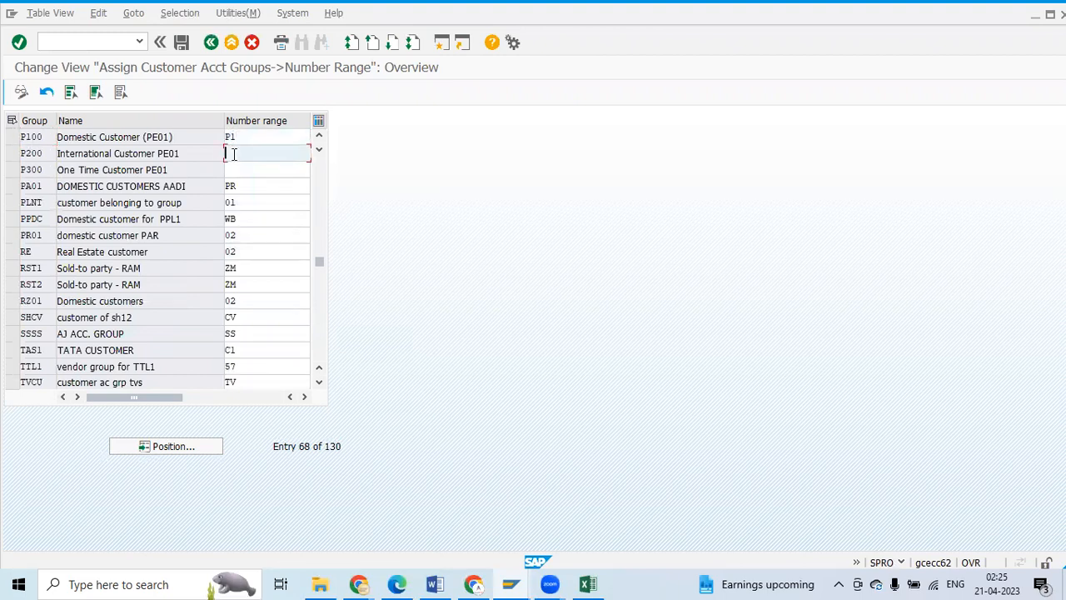
pyautogui.write('P')
pyautogui.click(246, 139)
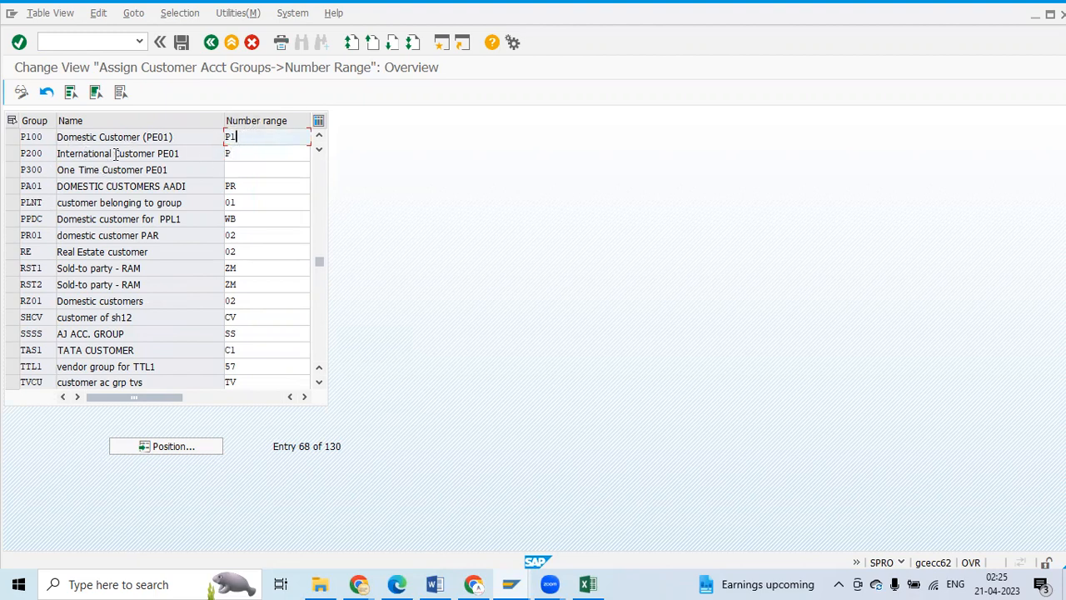
pyautogui.click(232, 154)
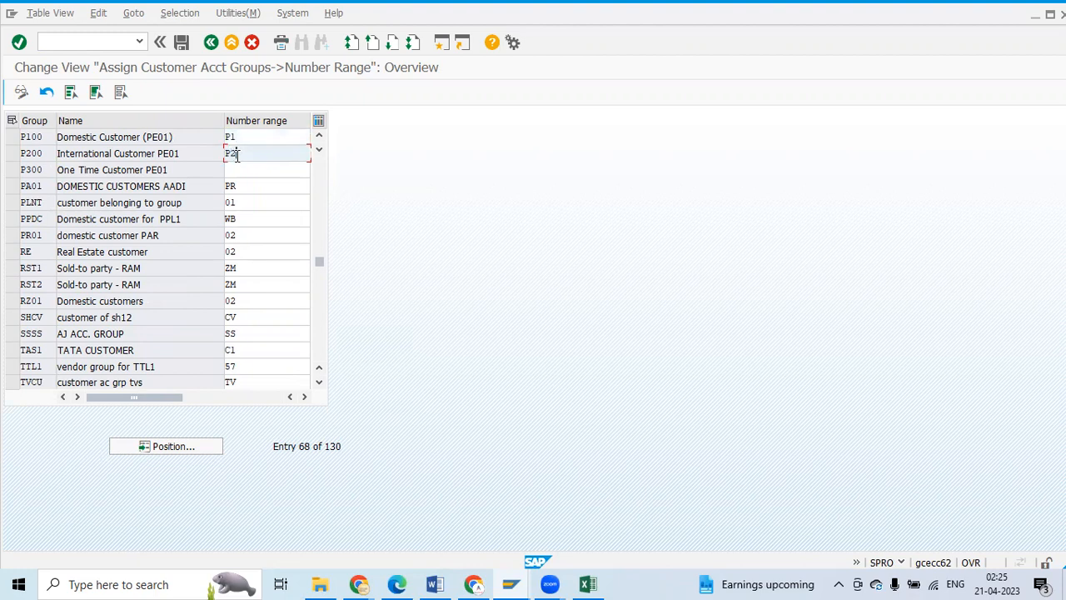
pyautogui.click(233, 169)
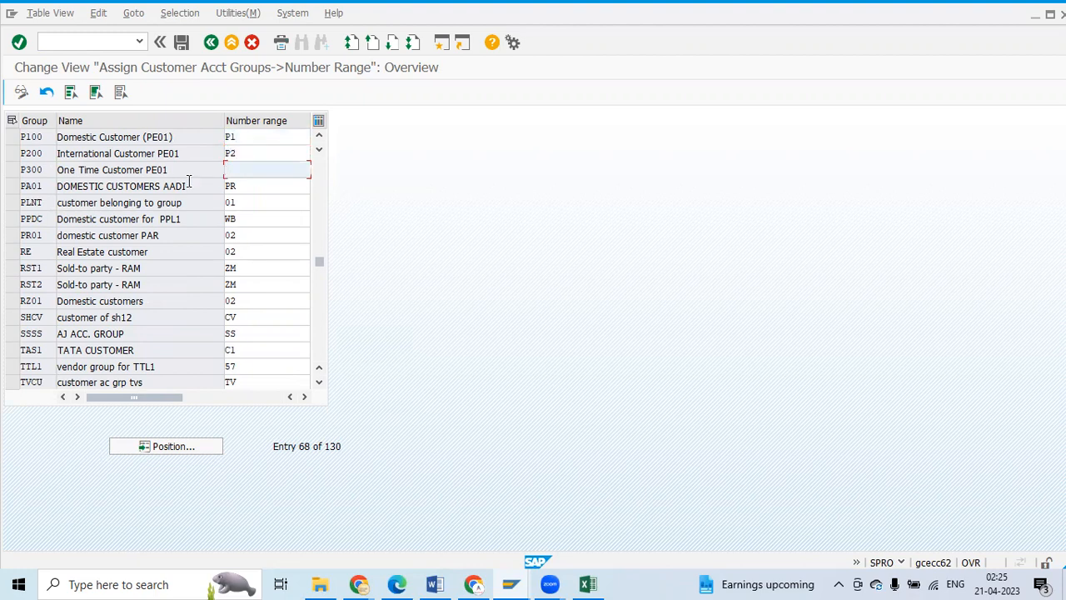
pyautogui.write('P3')
pyautogui.click(181, 43)
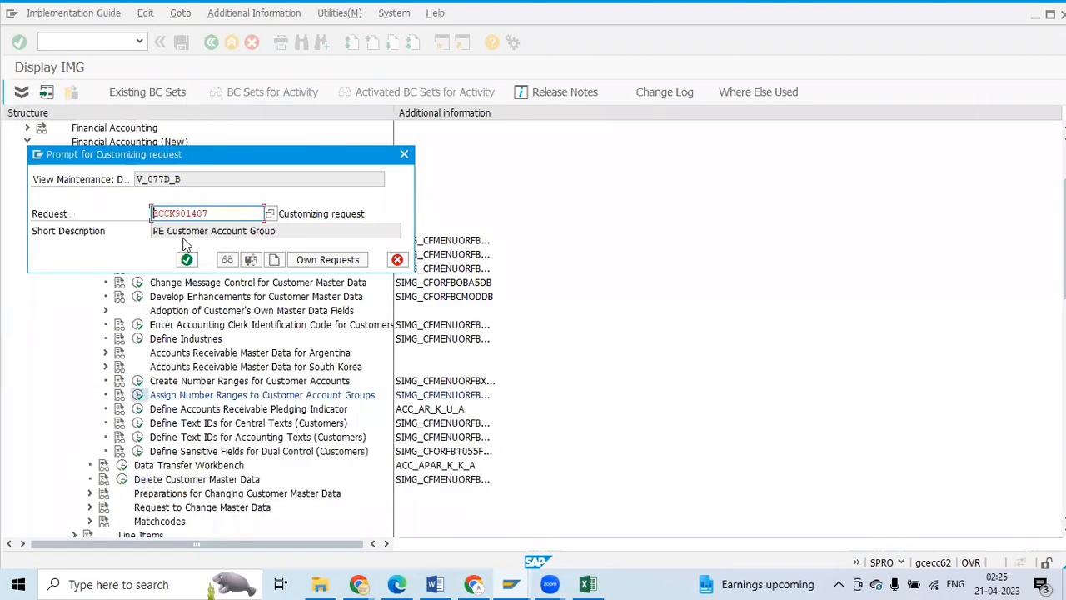
pyautogui.click(187, 260)
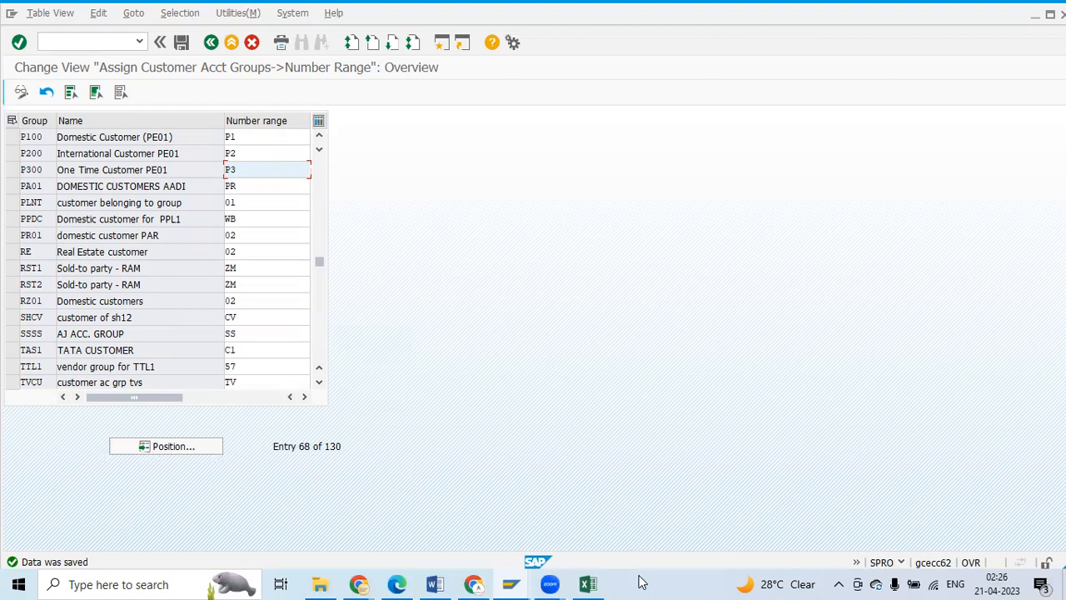
# Step: Switch to the SAP SD Lecture Notes workbook in Excel and renumber the "Assign number range to customer Acc Grp" row as Step 3
pyautogui.click(588, 584)
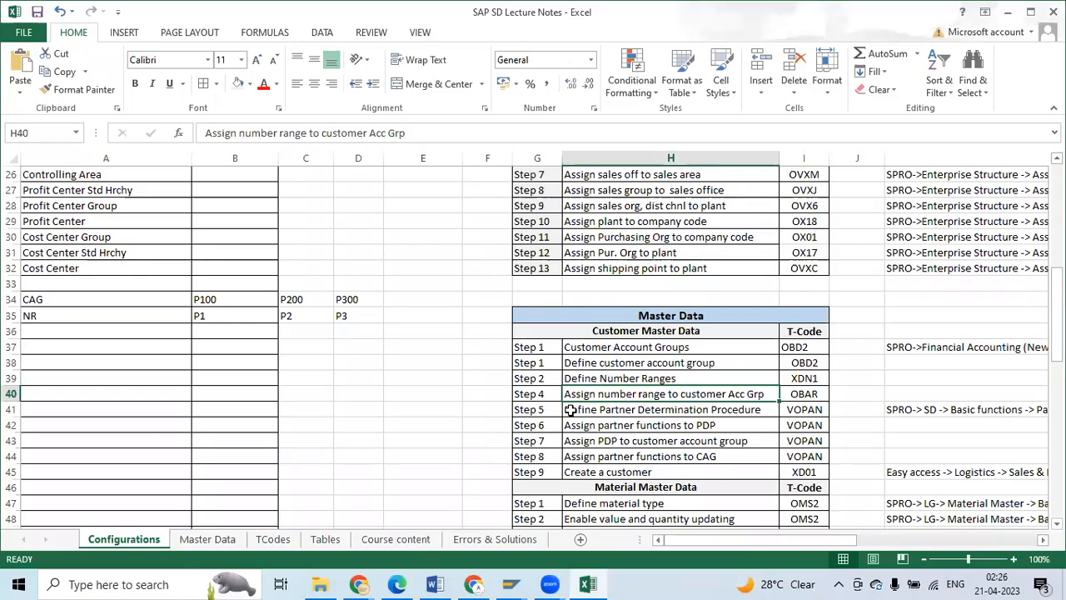
pyautogui.scroll(-1, 571, 409)
pyautogui.click(533, 320)
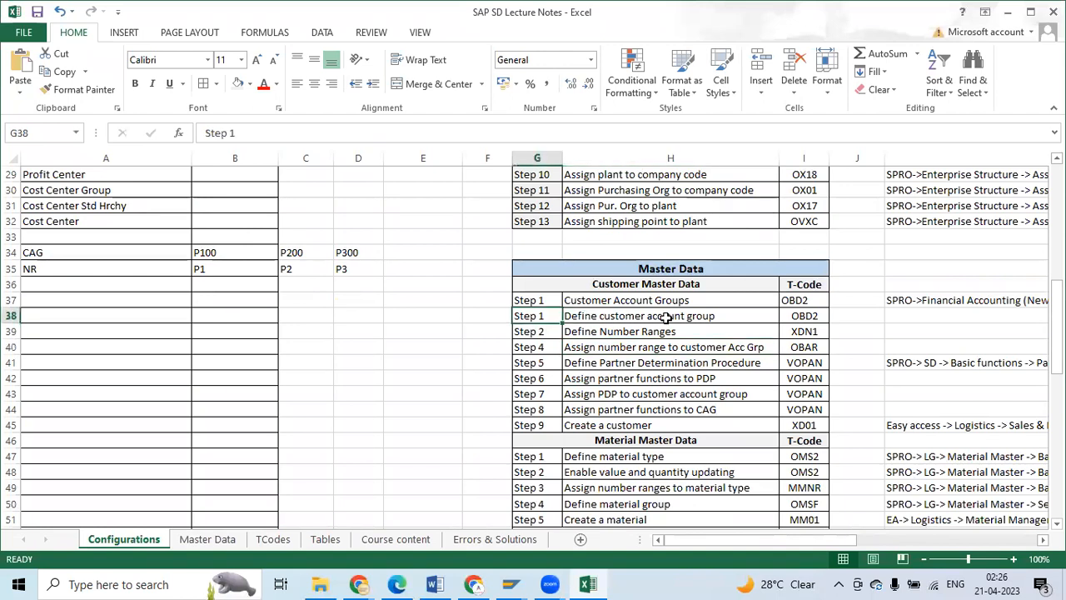
pyautogui.click(666, 318)
pyautogui.click(532, 331)
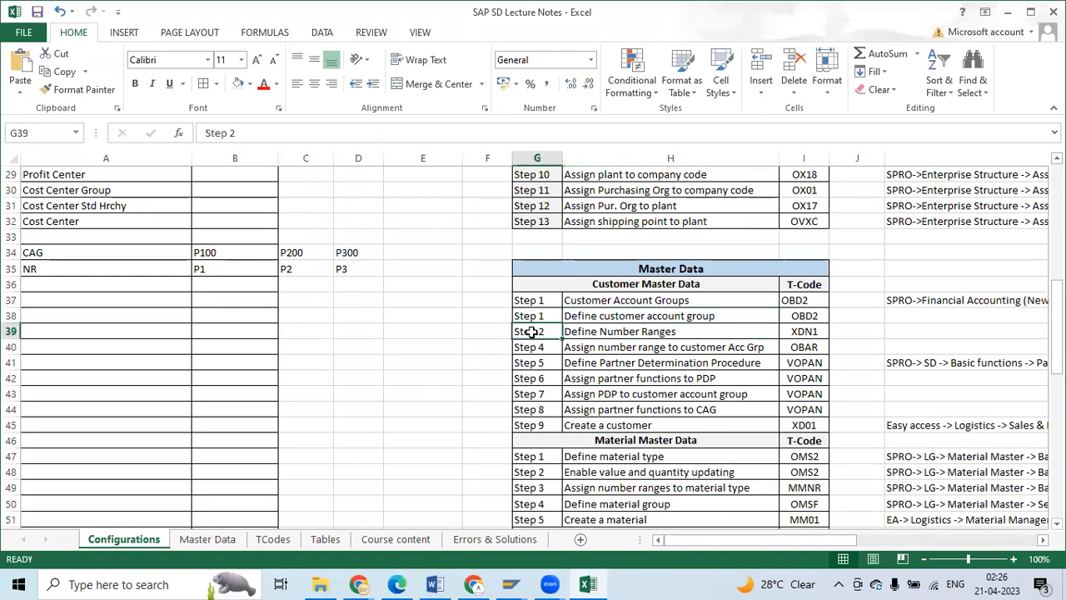
pyautogui.click(678, 331)
pyautogui.click(529, 349)
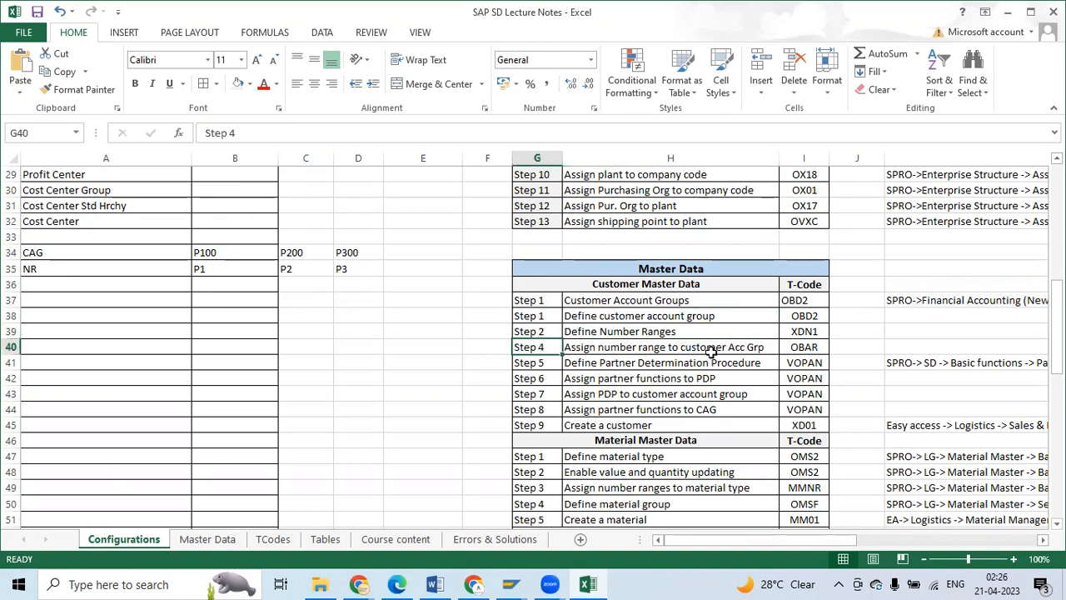
pyautogui.click(244, 133)
pyautogui.press('BackSpace')
pyautogui.write('3')
pyautogui.press('Tab')
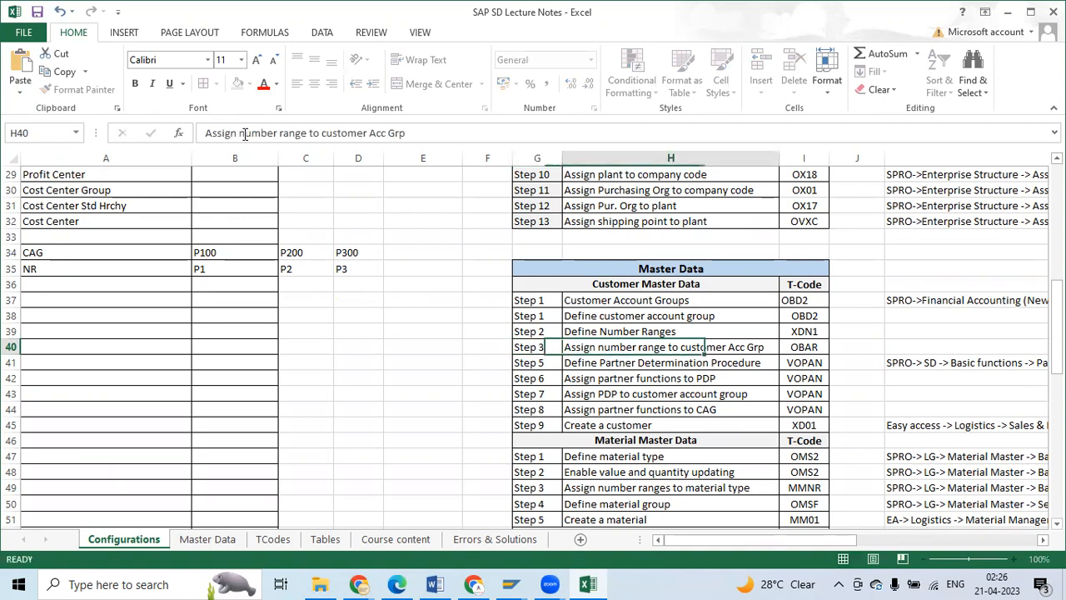
# Step: Renumber "Define Partner Determination Procedure" as Step 4 and "Assign partner functions to PDP" as Step 5
pyautogui.click(548, 363)
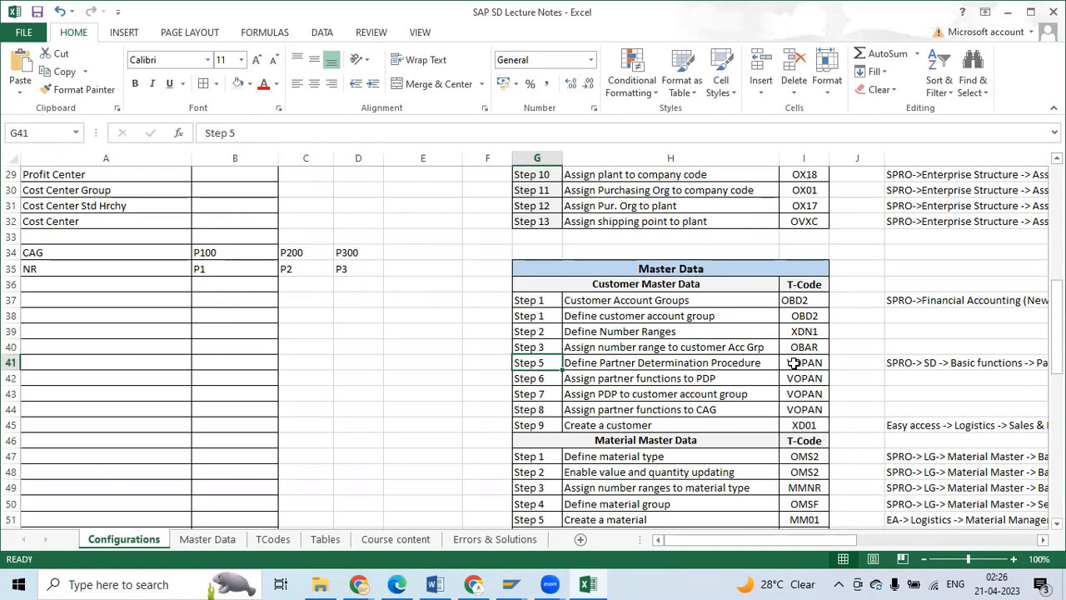
pyautogui.click(247, 133)
pyautogui.press('BackSpace')
pyautogui.write('4')
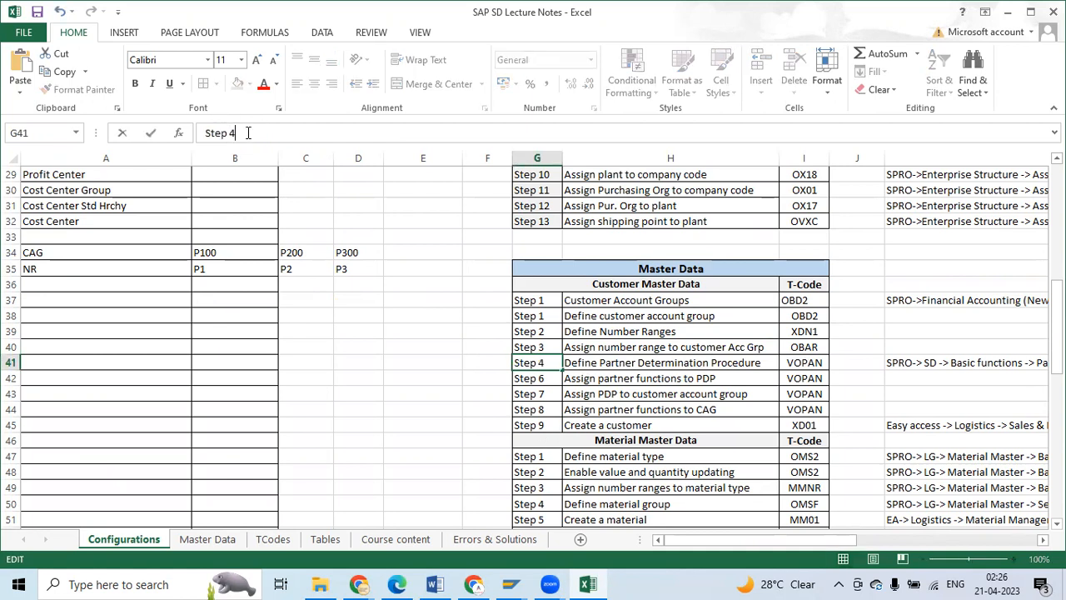
pyautogui.click(550, 380)
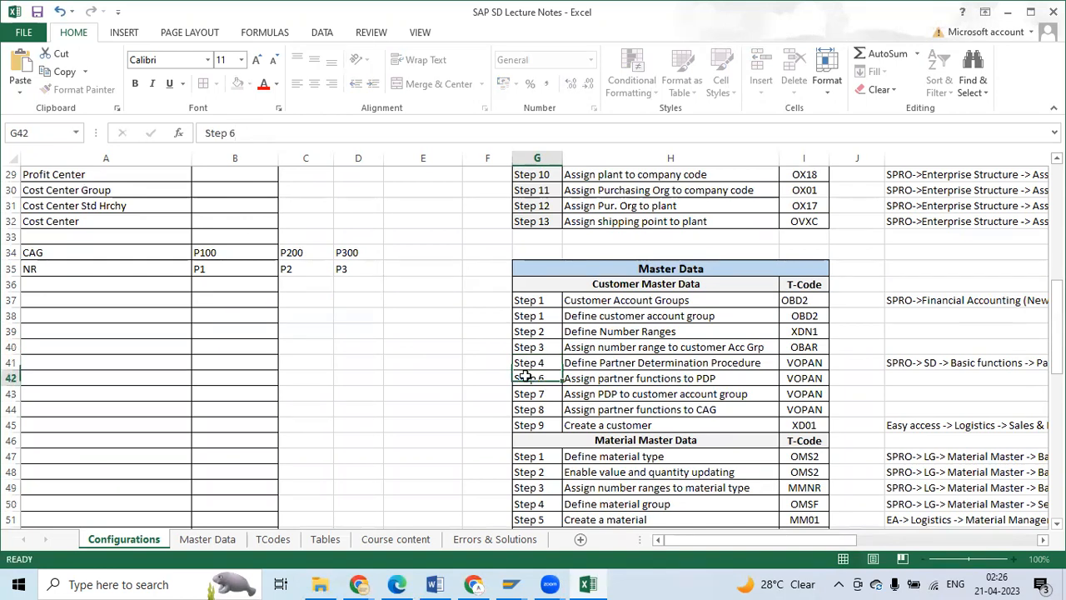
pyautogui.click(238, 135)
pyautogui.press('BackSpace')
pyautogui.write('5')
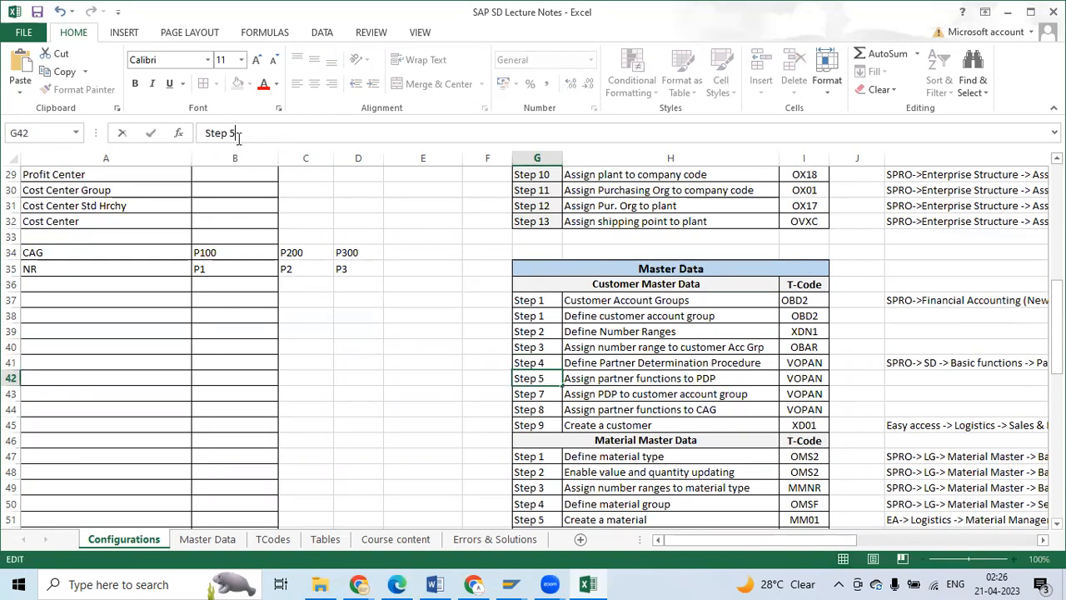
# Step: Renumber the "Assign PDP to customer account group" row as Step 6
pyautogui.click(543, 396)
pyautogui.click(246, 133)
pyautogui.press('BackSpace')
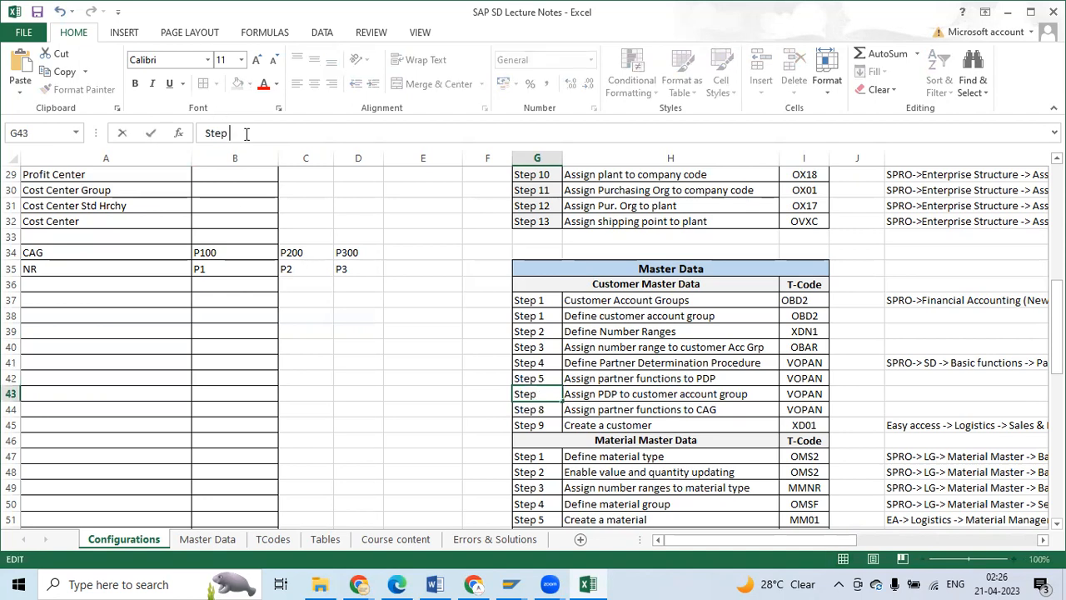
pyautogui.write('6')
pyautogui.click(533, 411)
pyautogui.click(258, 137)
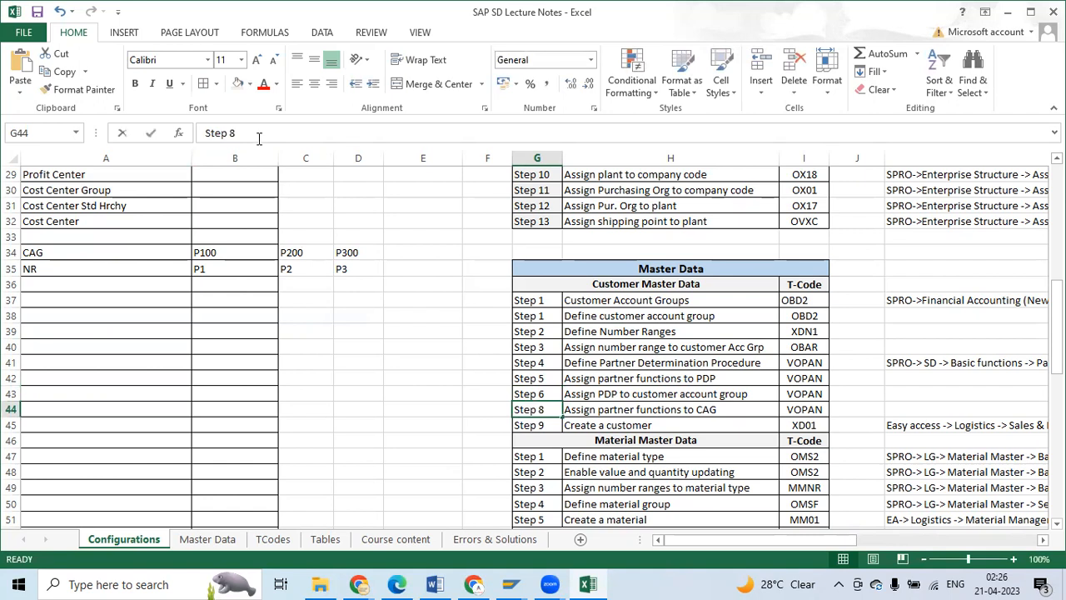
pyautogui.press('BackSpace')
pyautogui.write('9')
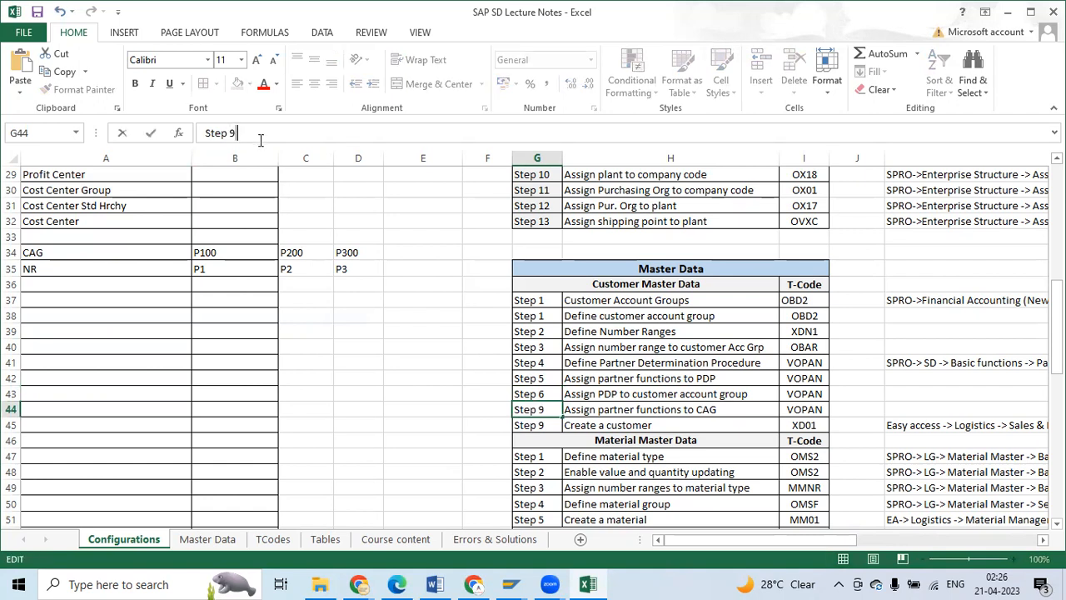
pyautogui.click(546, 426)
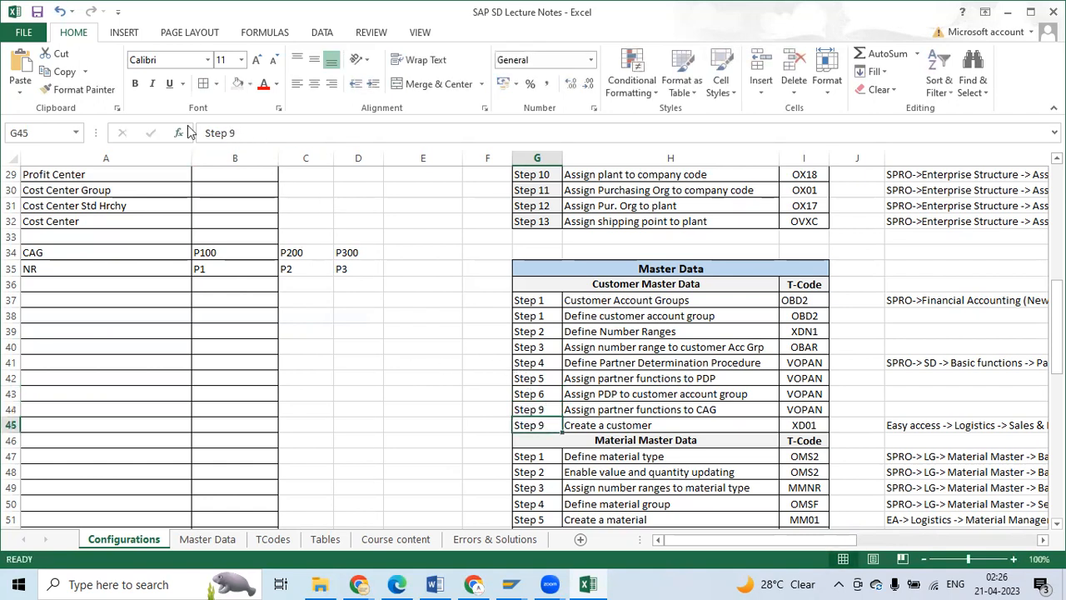
# Step: Renumber the "Assign partner functions to CAG" row as Step 7
pyautogui.click(557, 408)
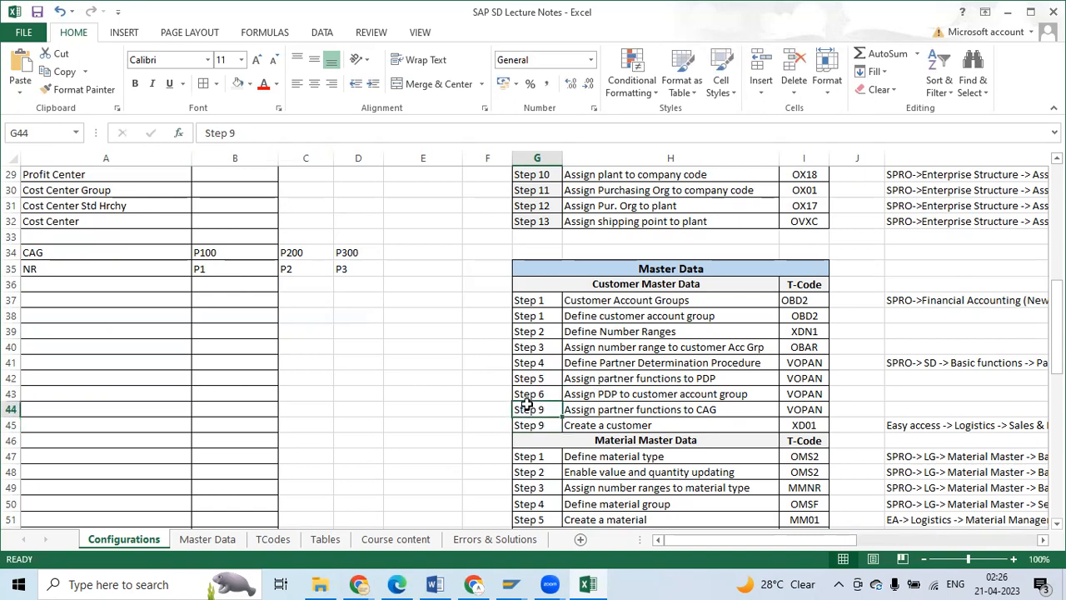
pyautogui.click(255, 135)
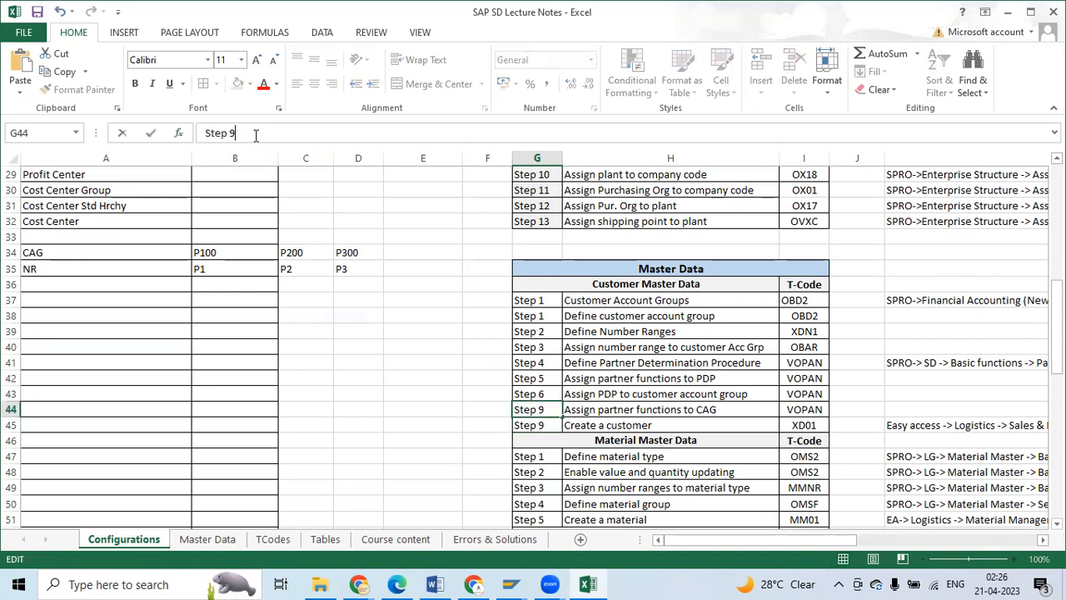
pyautogui.write('7')
pyautogui.press('BackSpace')
pyautogui.press('BackSpace')
pyautogui.write('7')
# Step: Renumber the "Create a customer" row as Step 8
pyautogui.click(543, 422)
pyautogui.click(238, 133)
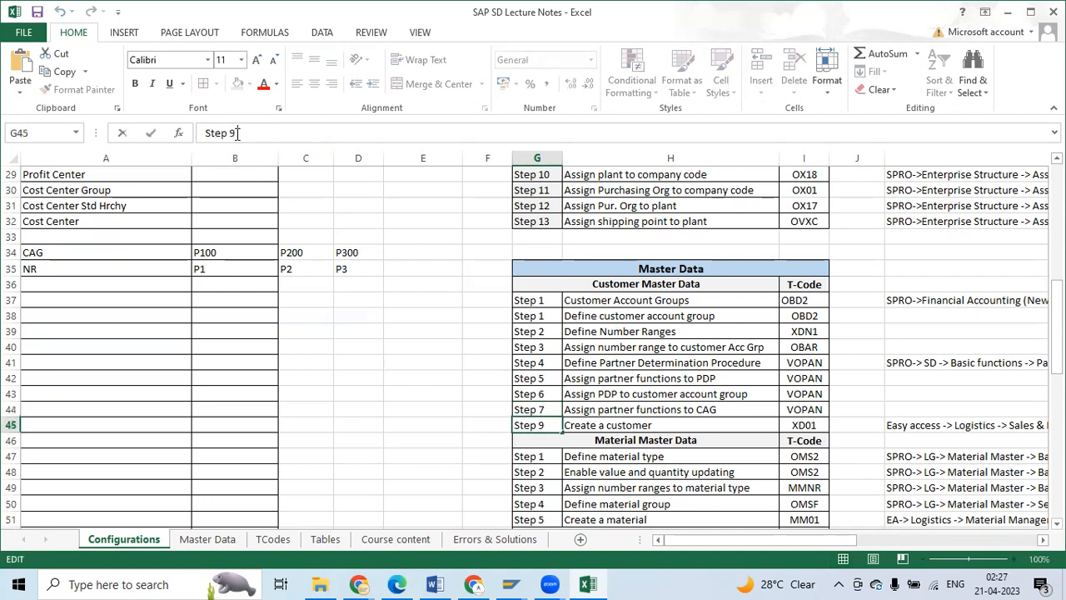
pyautogui.write('8')
pyautogui.press('BackSpace')
pyautogui.press('BackSpace')
pyautogui.write('8')
pyautogui.click(614, 393)
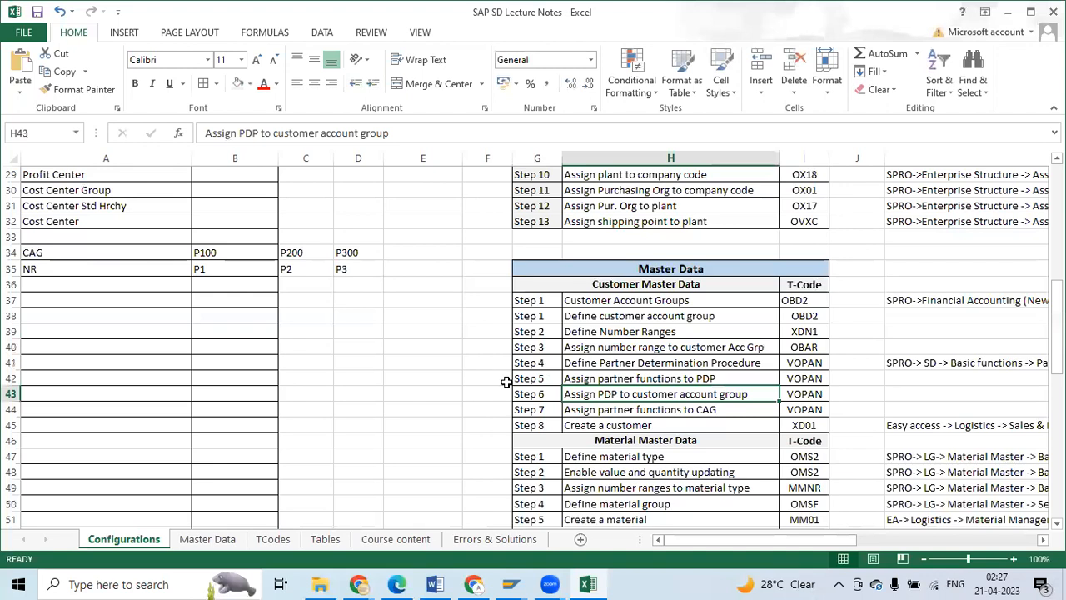
# Step: Enter the heading "Partner Procedure Determination" in cell Y46, in the empty area below the internal and external number range notes
pyautogui.click(614, 364)
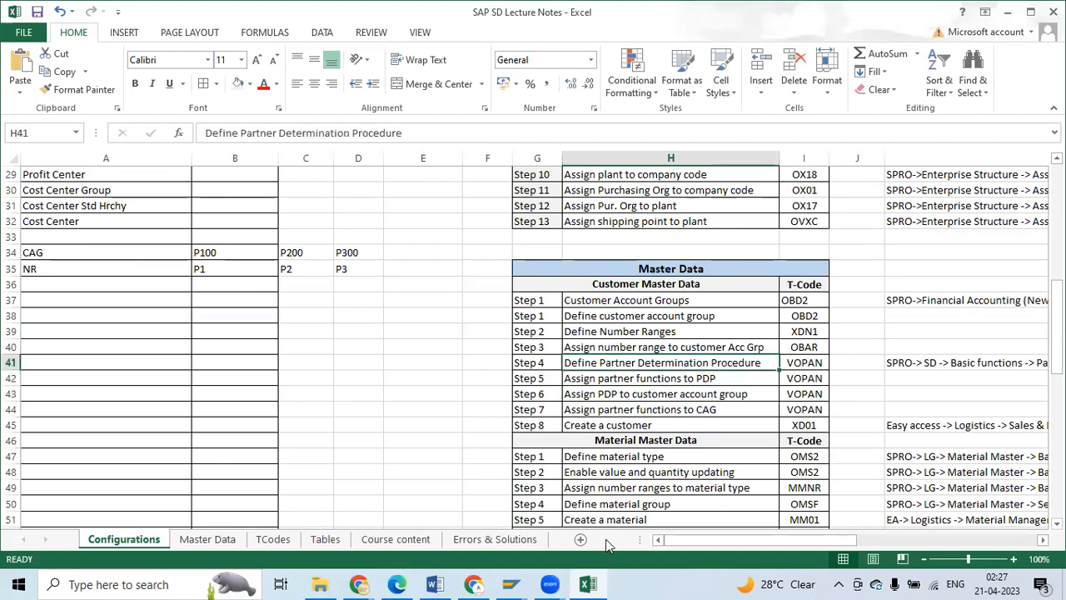
pyautogui.moveTo(718, 540); pyautogui.dragTo(988, 529)
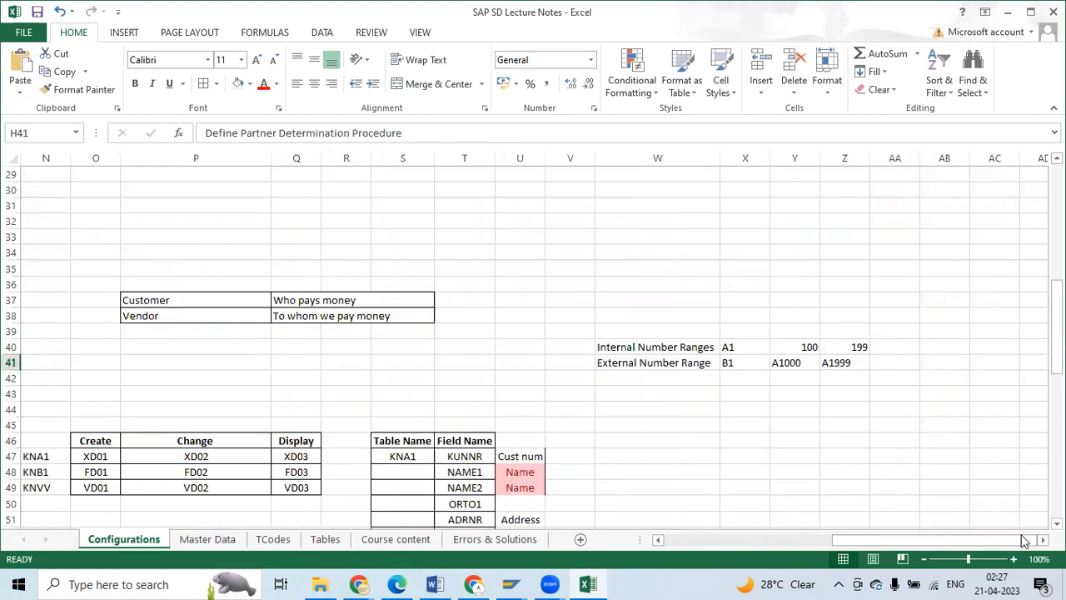
pyautogui.scroll(-2, 533, 341)
pyautogui.scroll(-2, 533, 342)
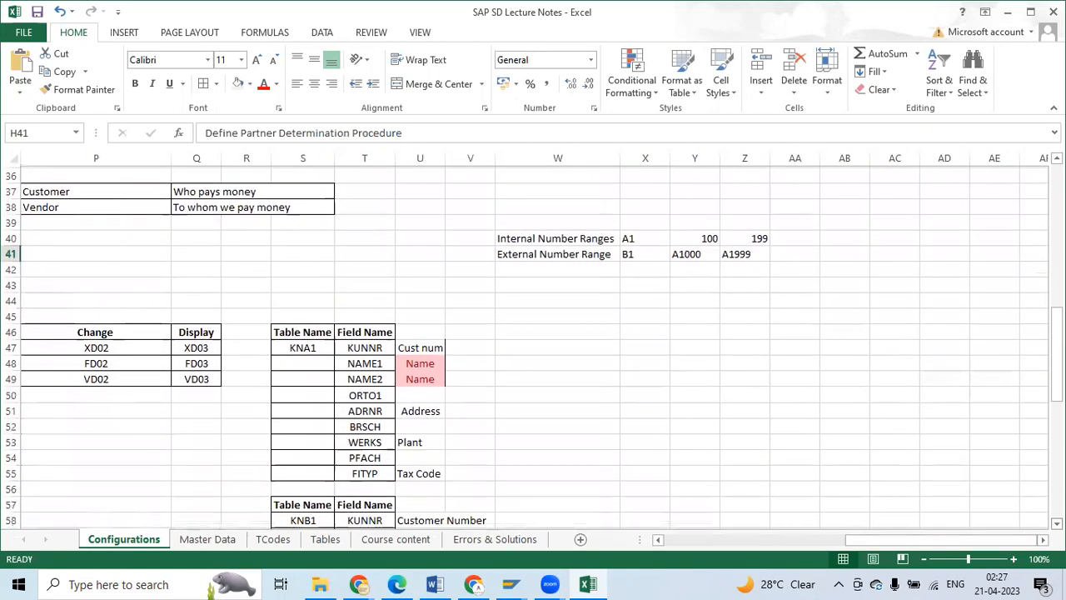
pyautogui.click(1043, 540)
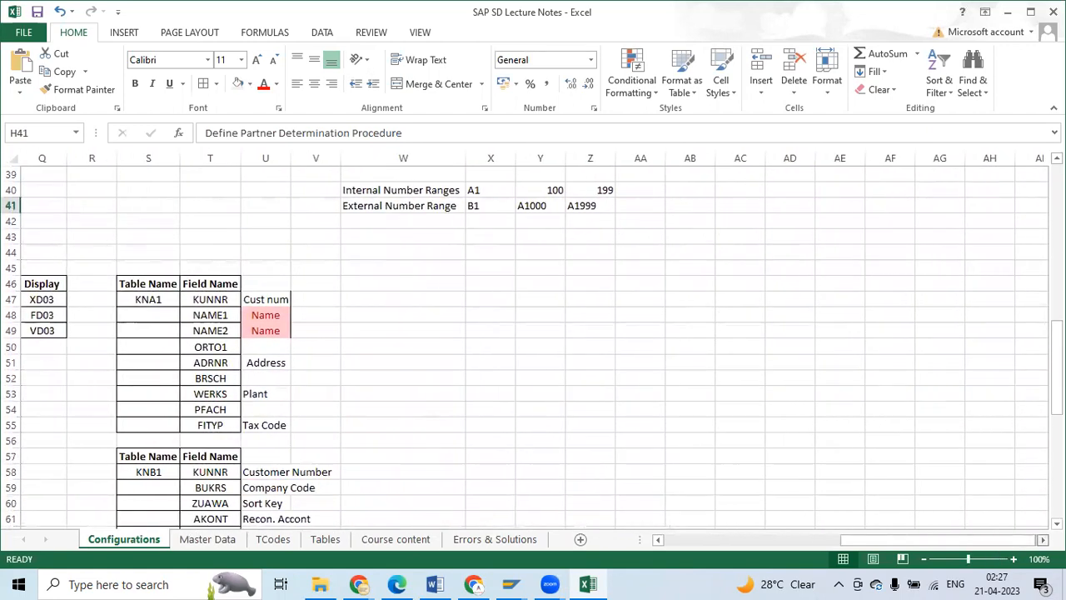
pyautogui.click(1042, 539)
pyautogui.click(480, 288)
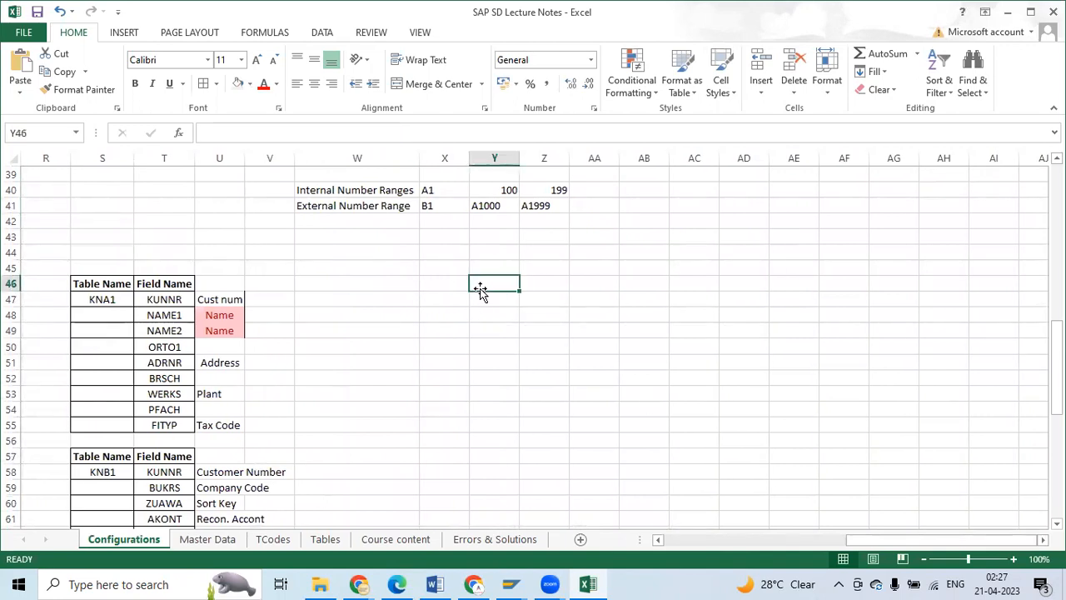
pyautogui.write('Pa')
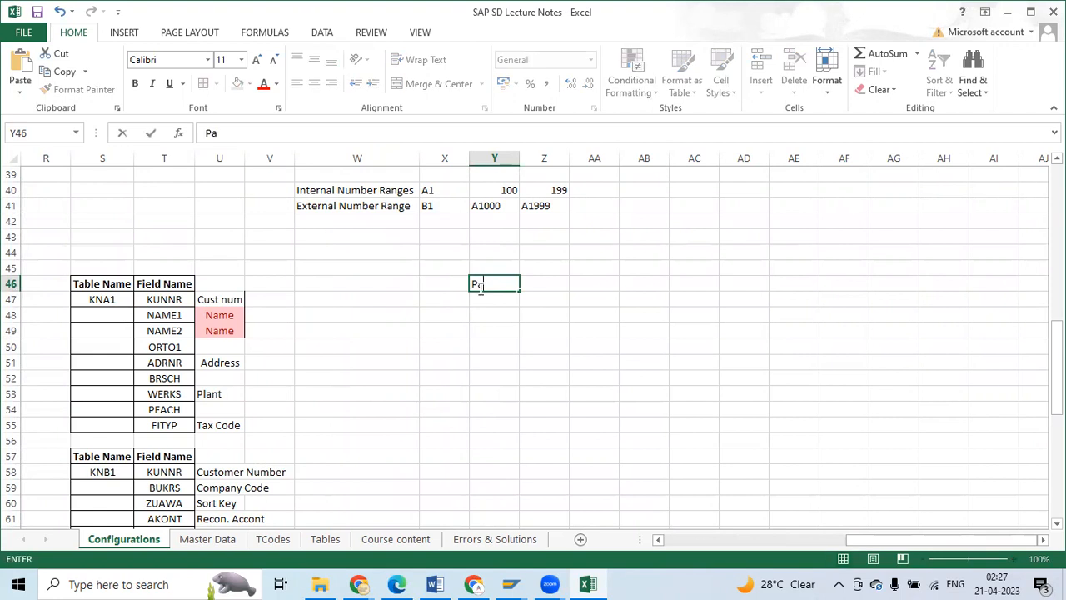
pyautogui.write('rtner Pro')
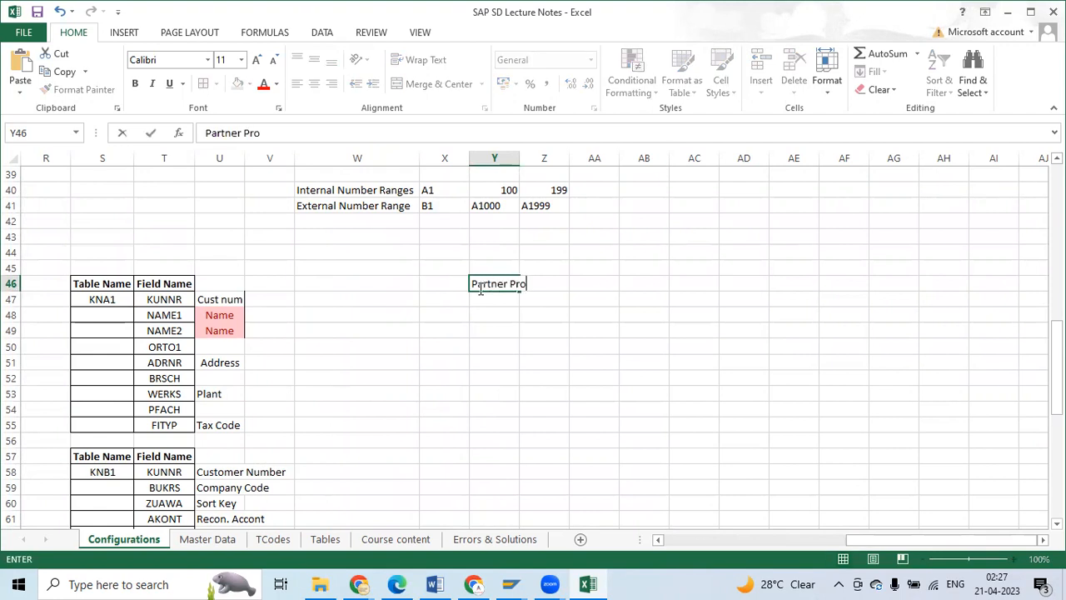
pyautogui.write('ceedure Determinat')
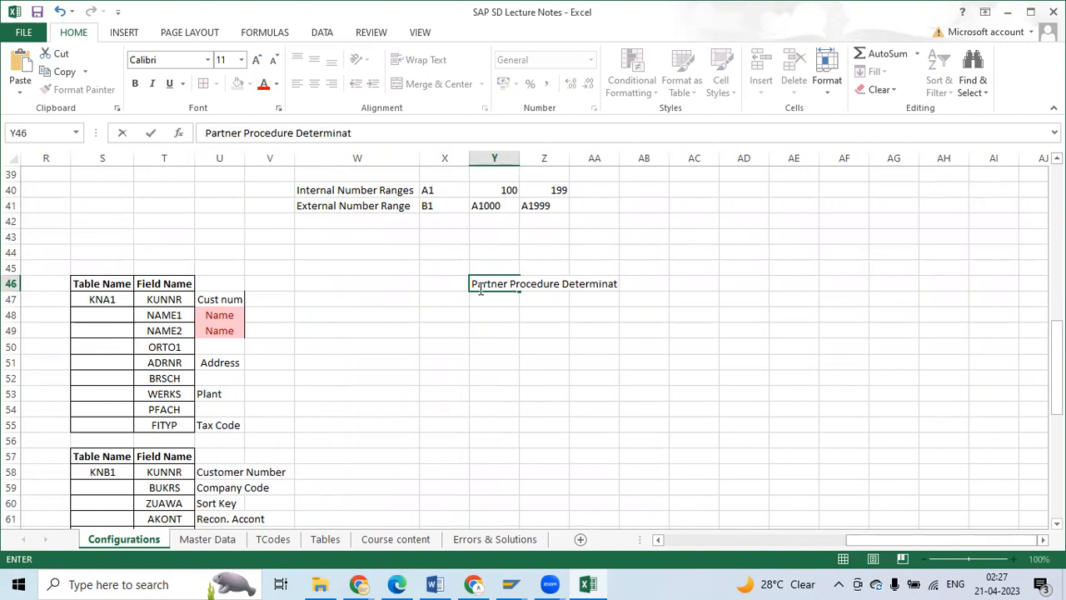
pyautogui.write('ion')
pyautogui.click(578, 359)
# Step: Merge and center the "Partner Procedure Determination" heading across cells Y46 to AB46
pyautogui.moveTo(475, 285); pyautogui.dragTo(626, 284)
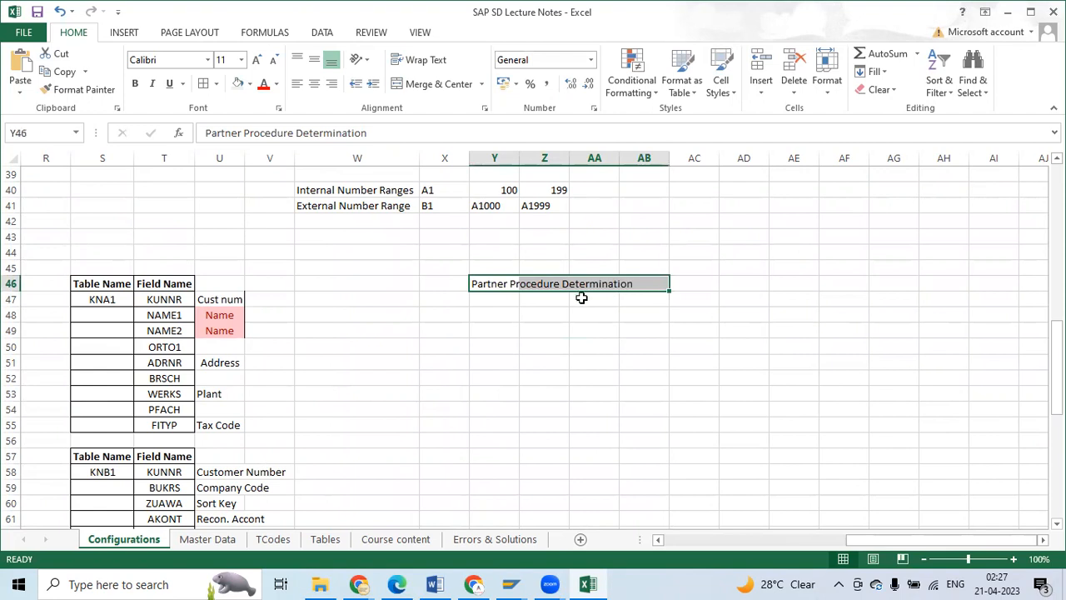
pyautogui.click(440, 84)
pyautogui.click(630, 381)
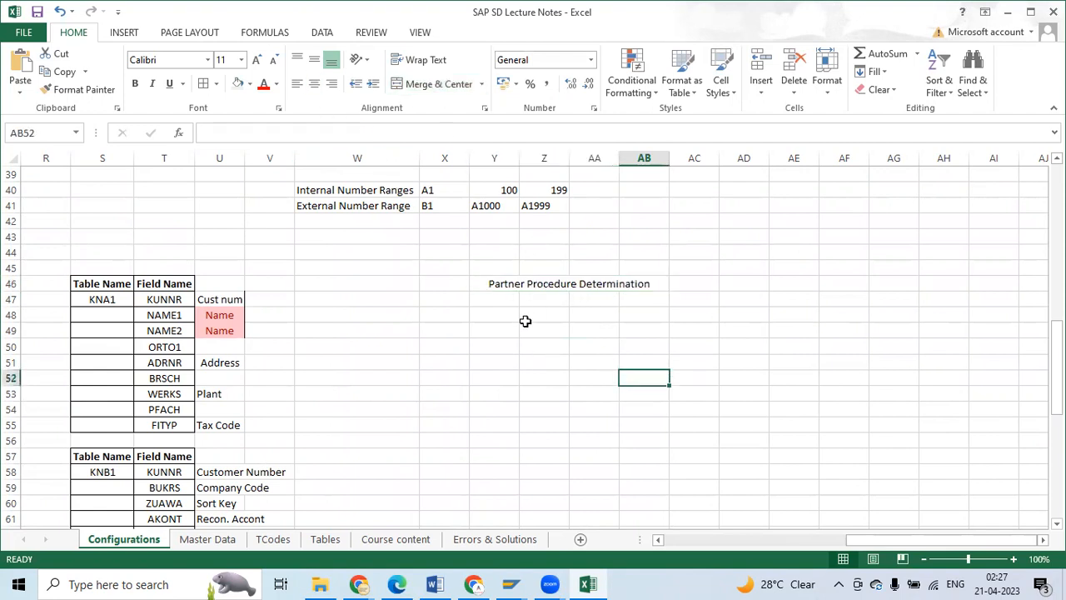
pyautogui.click(488, 285)
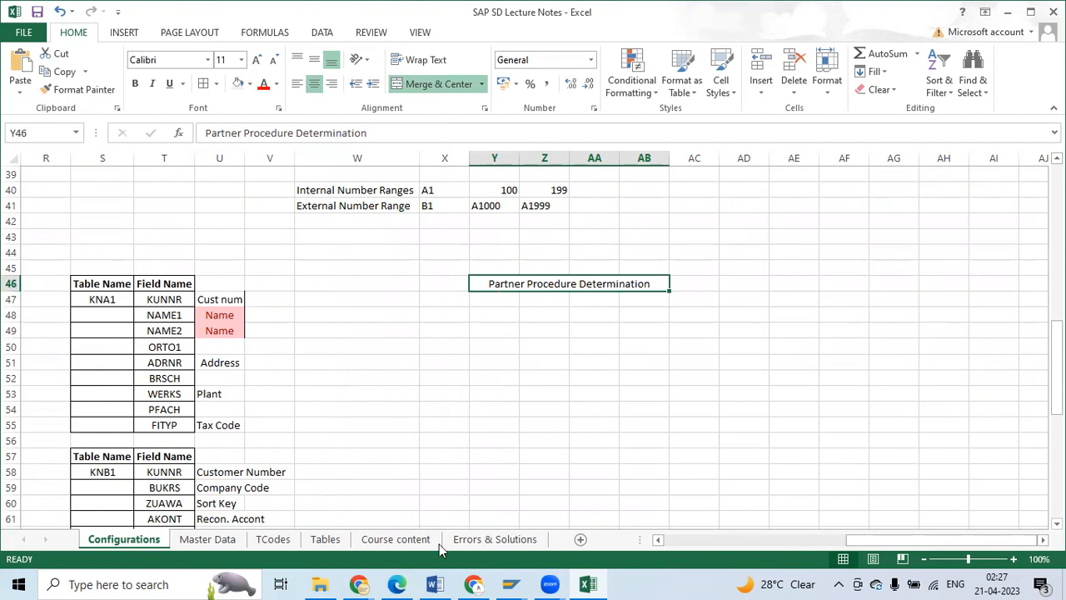
pyautogui.click(556, 349)
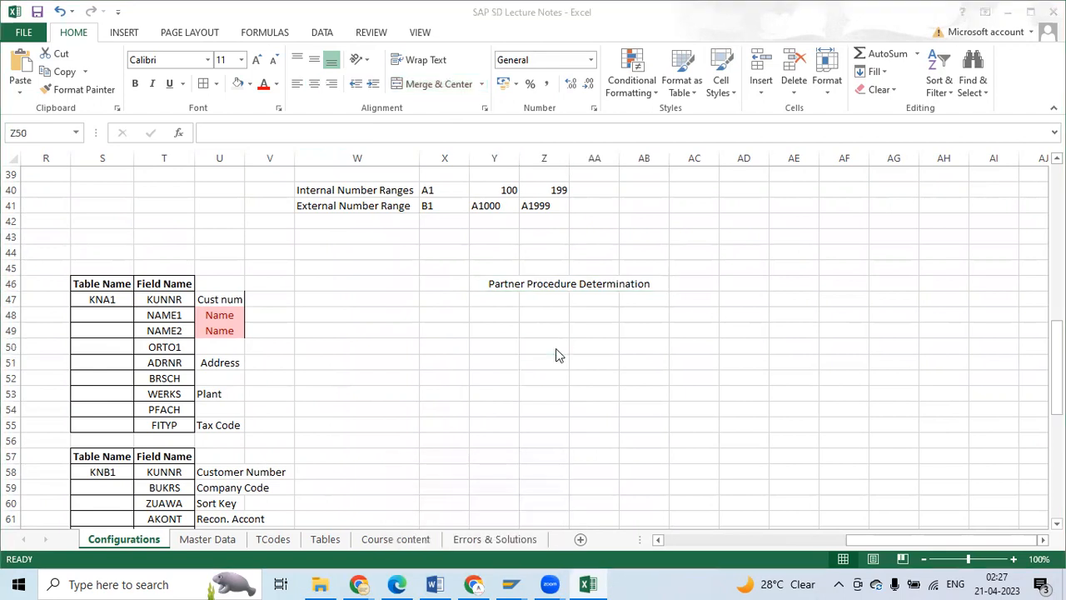
# Step: Switch to Paint and draw a black rectangle about 462 × 249 px on the blank canvas
pyautogui.press('super')
pyautogui.write('paint')
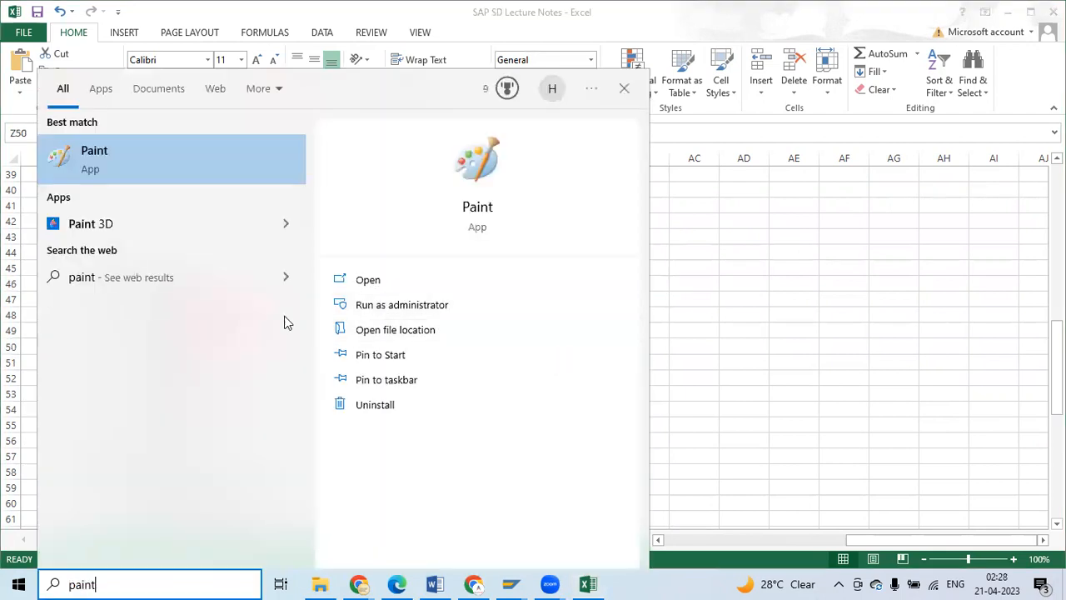
pyautogui.click(186, 170)
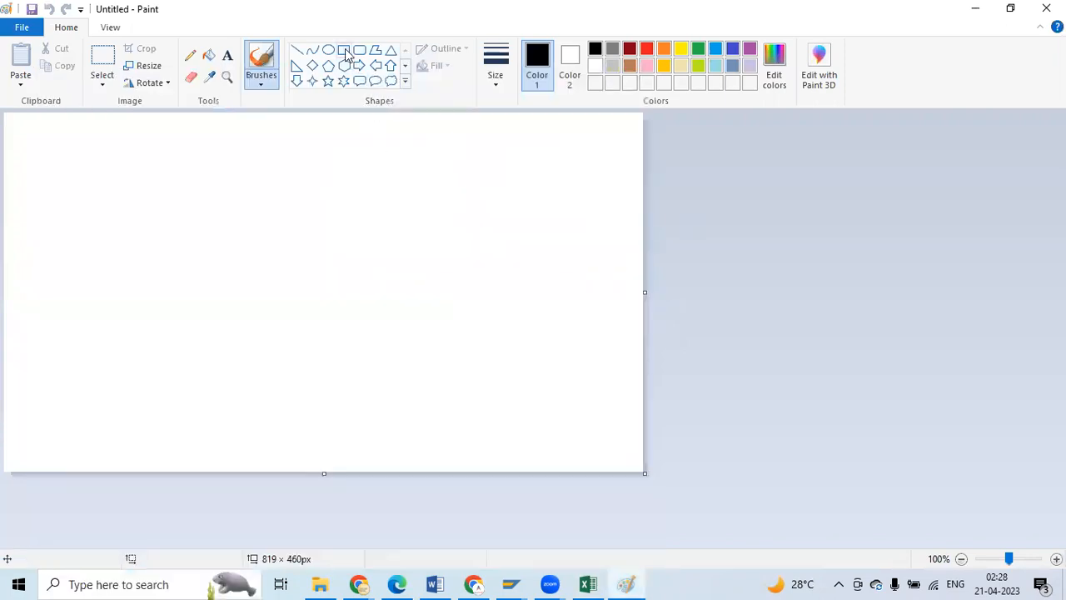
pyautogui.moveTo(126, 177)
pyautogui.mouseDown()
pyautogui.moveTo(319, 328)
pyautogui.moveTo(319, 280)
pyautogui.mouseUp()
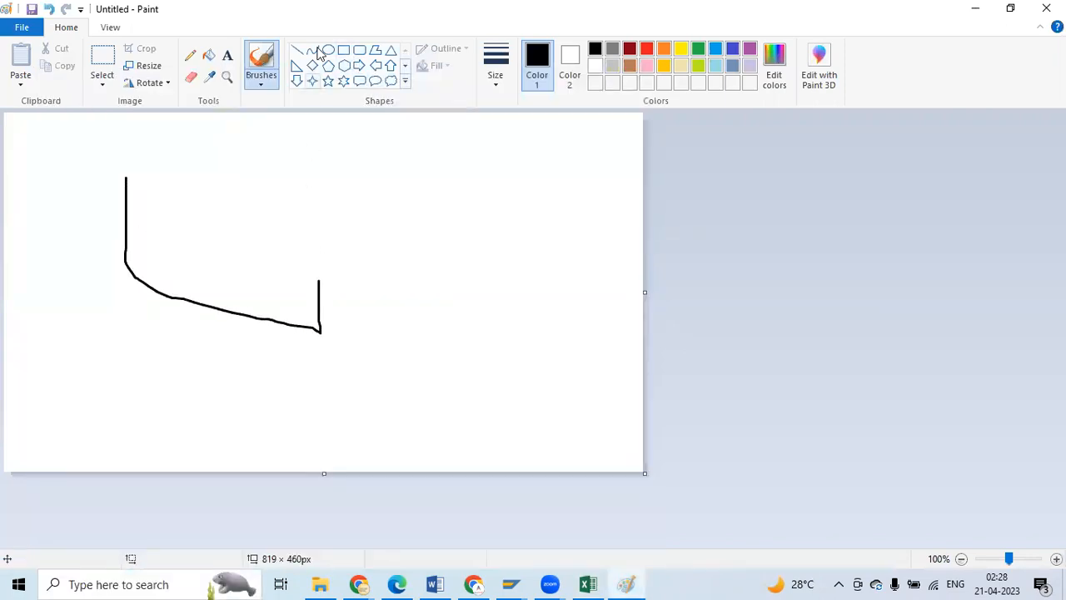
pyautogui.hotkey('ctrl', 'z')
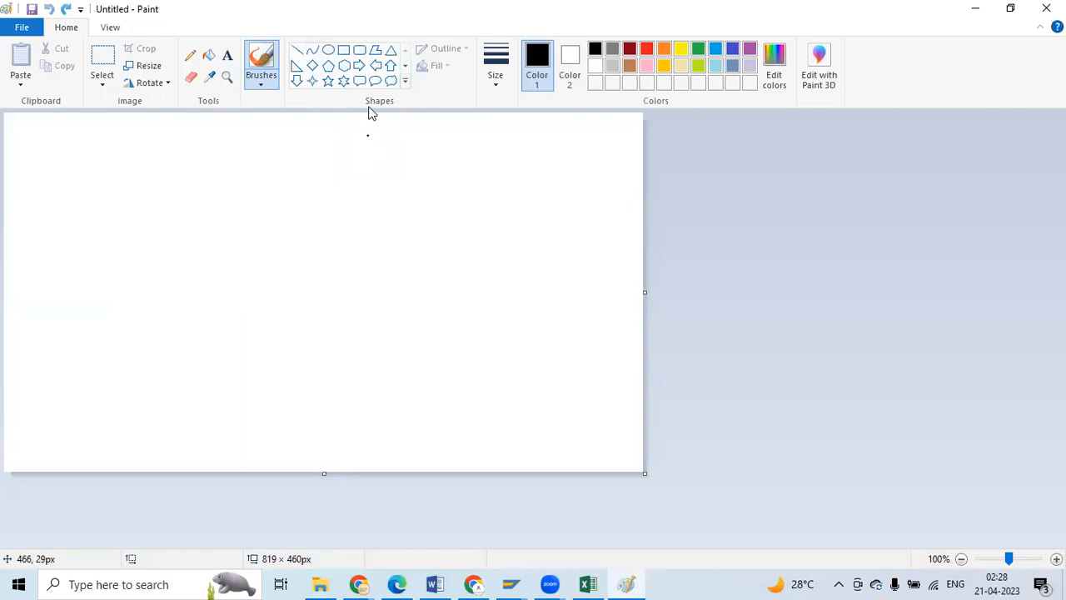
pyautogui.click(343, 50)
pyautogui.moveTo(110, 166)
pyautogui.mouseDown()
pyautogui.moveTo(110, 234)
pyautogui.moveTo(483, 336)
pyautogui.moveTo(467, 361)
pyautogui.mouseUp()
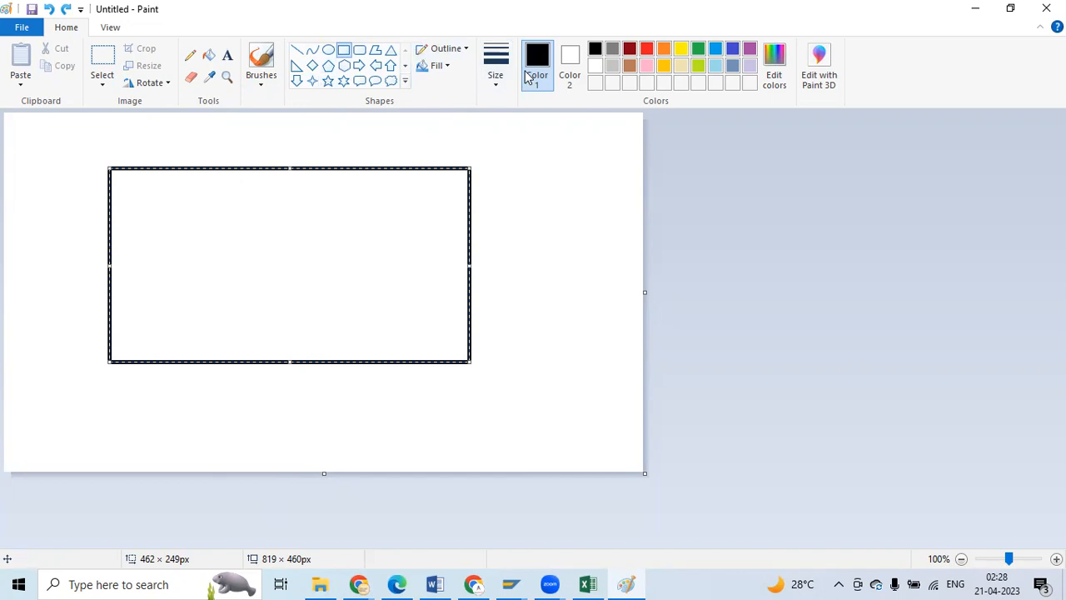
pyautogui.moveTo(145, 227)
pyautogui.mouseDown()
pyautogui.moveTo(140, 240)
pyautogui.moveTo(152, 239)
pyautogui.mouseUp()
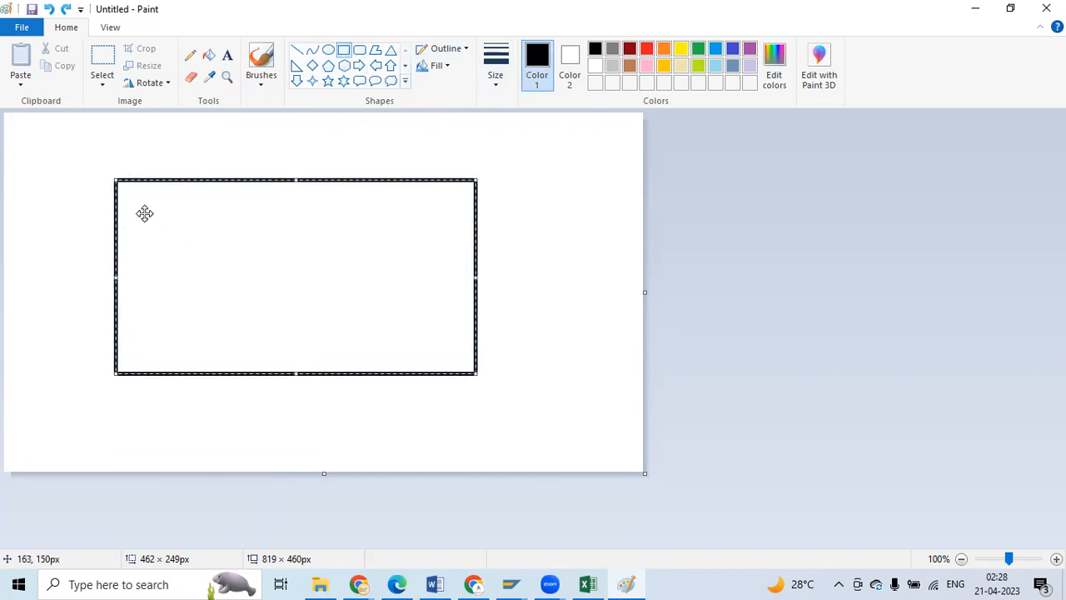
# Step: Draw a row of three ovals inside the rectangle and a smaller one, about 56 × 69 px, below the middle oval
pyautogui.click(328, 50)
pyautogui.moveTo(139, 214); pyautogui.dragTo(200, 284)
pyautogui.moveTo(243, 218); pyautogui.dragTo(298, 289)
pyautogui.moveTo(350, 219); pyautogui.dragTo(406, 288)
pyautogui.moveTo(231, 318); pyautogui.dragTo(271, 365)
pyautogui.moveTo(248, 320); pyautogui.dragTo(276, 337)
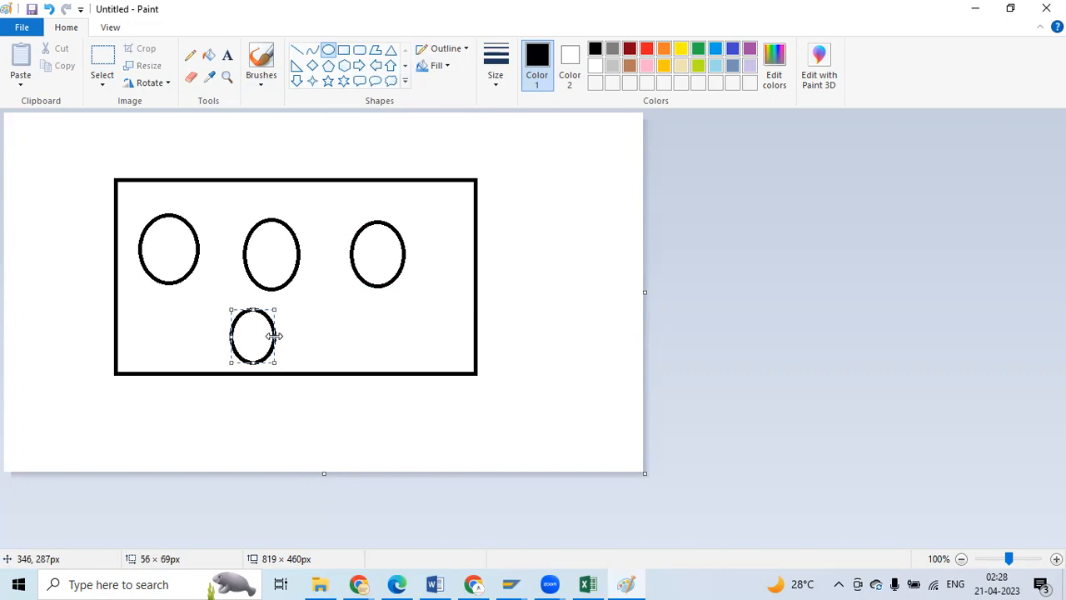
pyautogui.click(172, 241)
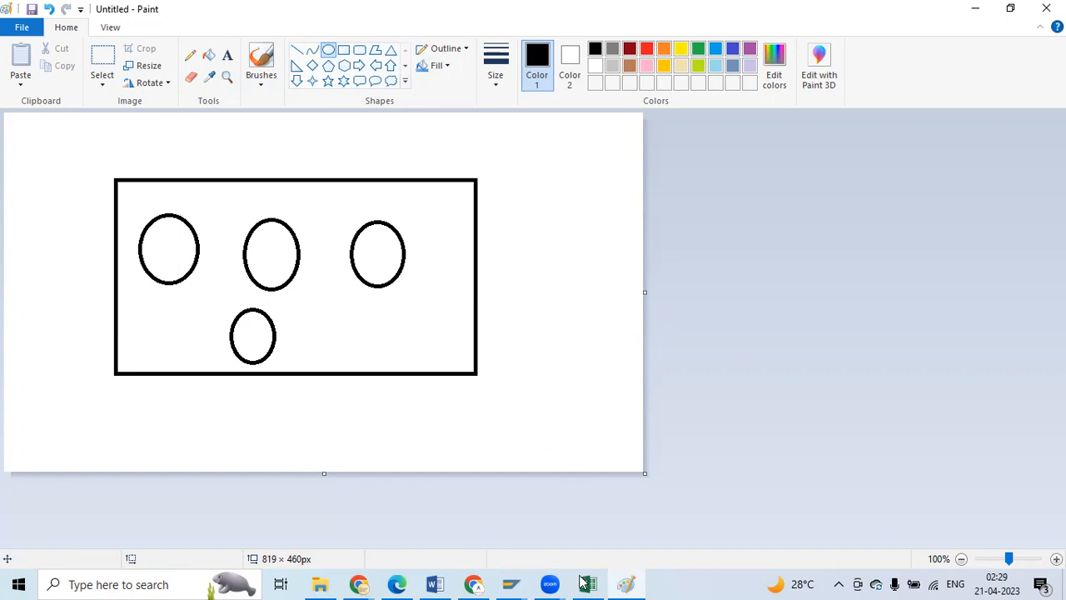
# Step: Switch to the Excel lecture notes, enter "Procedure" in cell Y47 and widen column Y slightly to fit it
pyautogui.hotkey('alt', 'Tab')
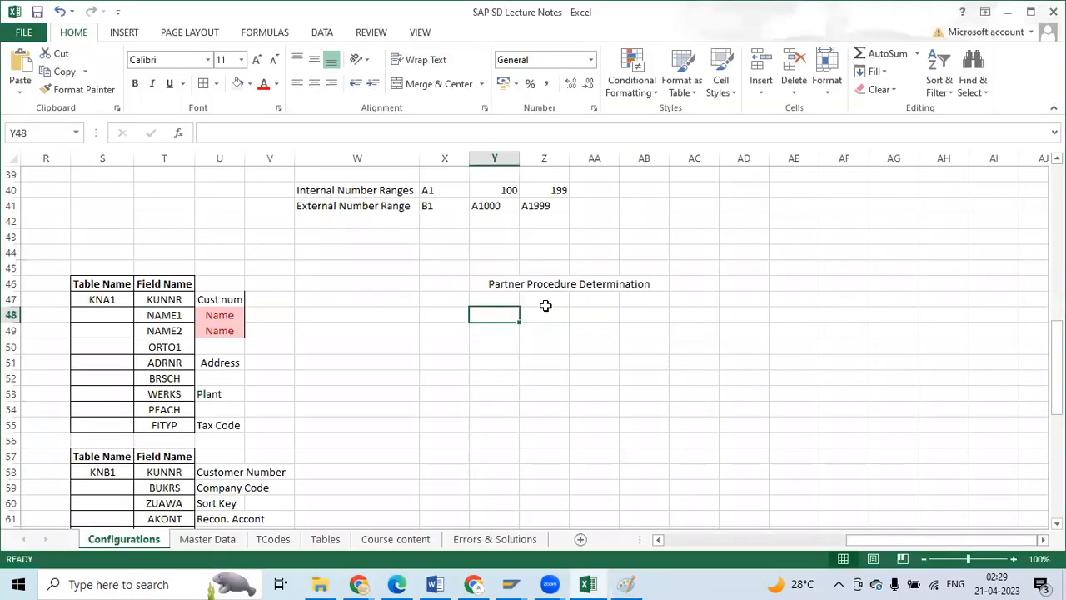
pyautogui.moveTo(504, 302); pyautogui.dragTo(540, 313)
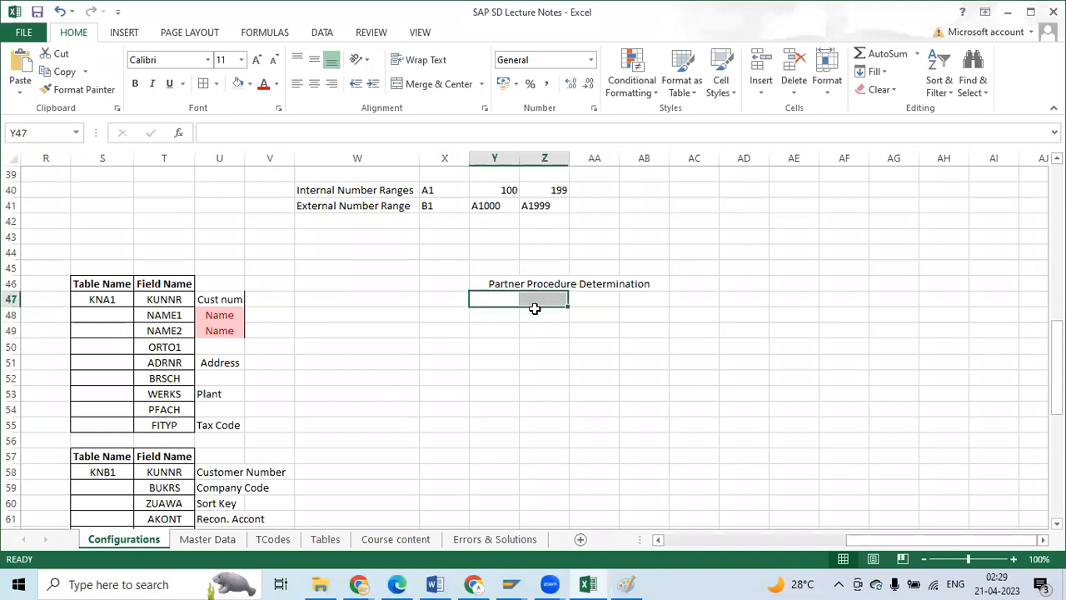
pyautogui.click(542, 316)
pyautogui.click(506, 300)
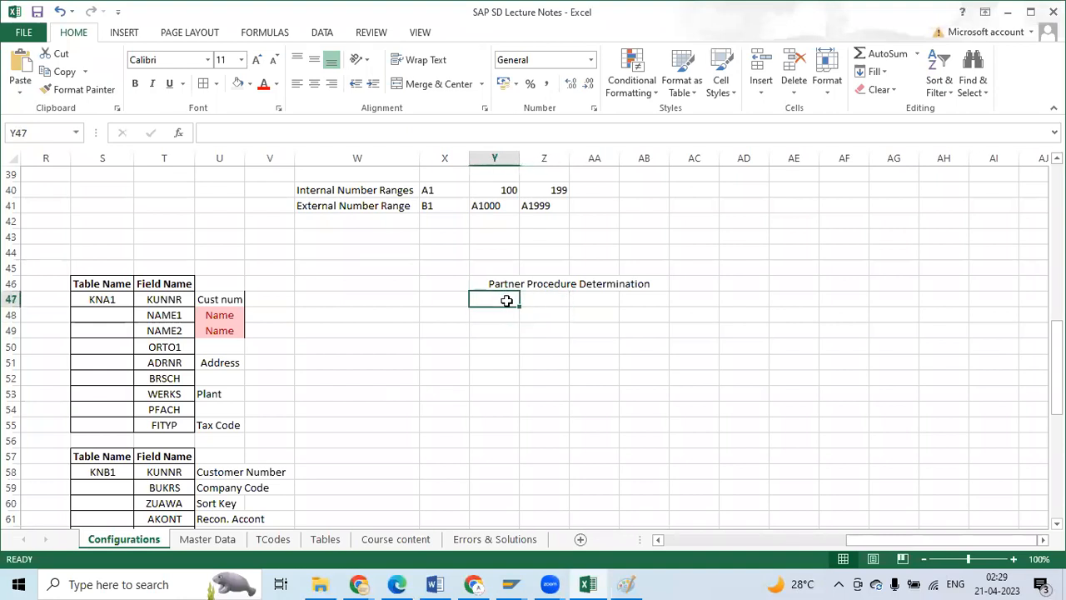
pyautogui.write('Procedure')
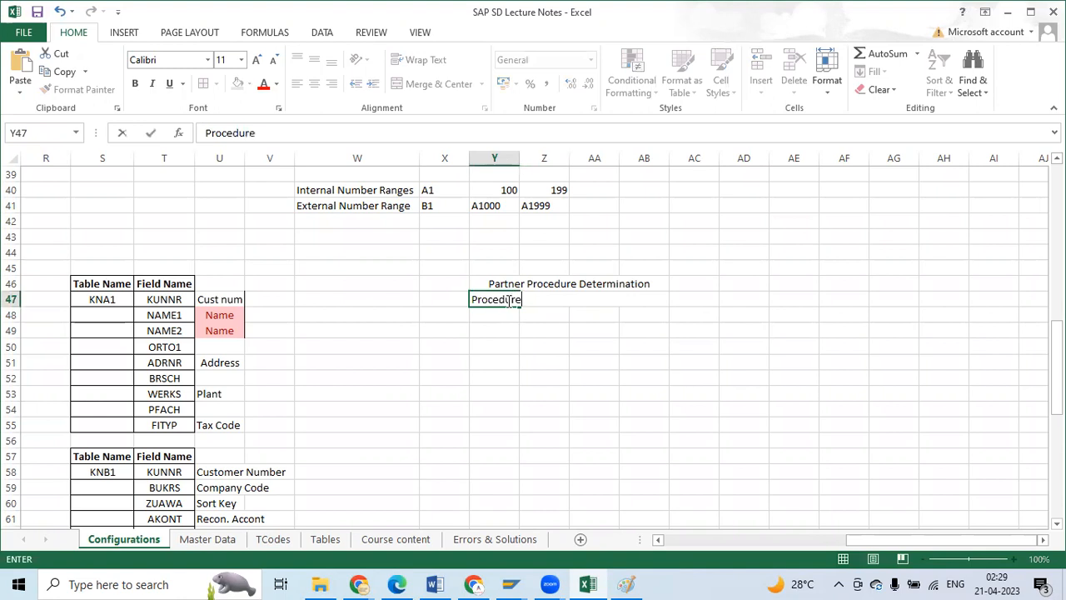
pyautogui.moveTo(560, 303); pyautogui.dragTo(562, 310)
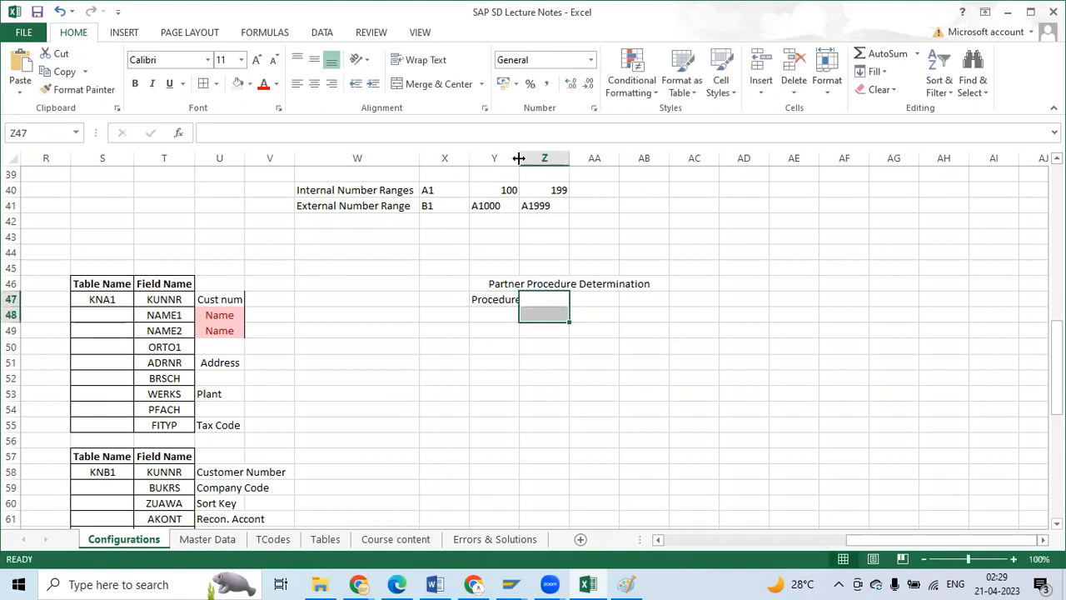
pyautogui.moveTo(519, 158); pyautogui.dragTo(524, 157)
pyautogui.click(581, 350)
# Step: Enter "Sold To Party" in cell Z47, beside the "Procedure" label
pyautogui.click(547, 301)
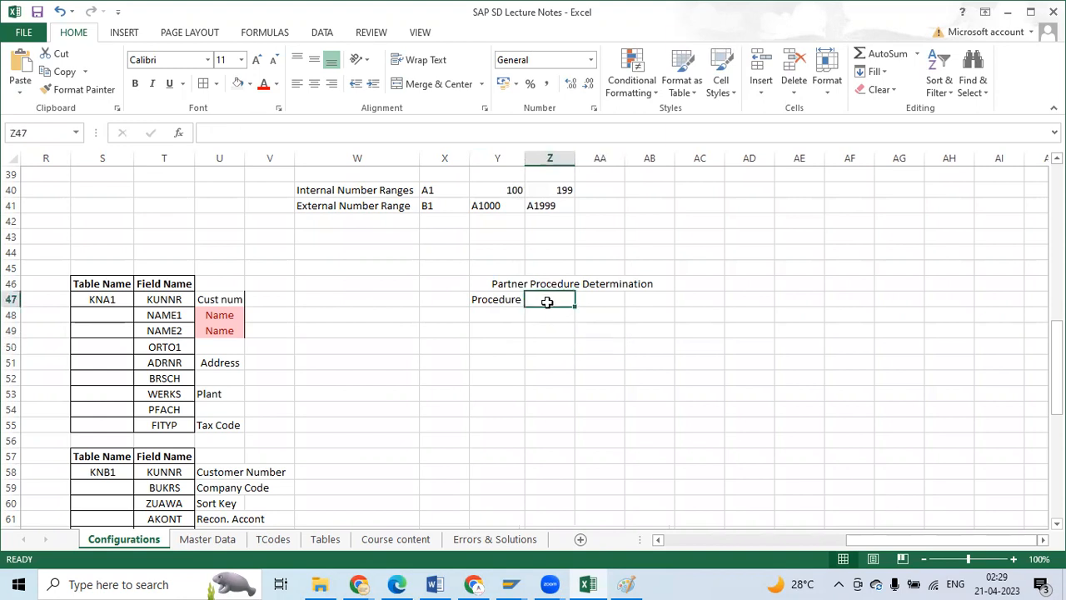
pyautogui.write('Sold')
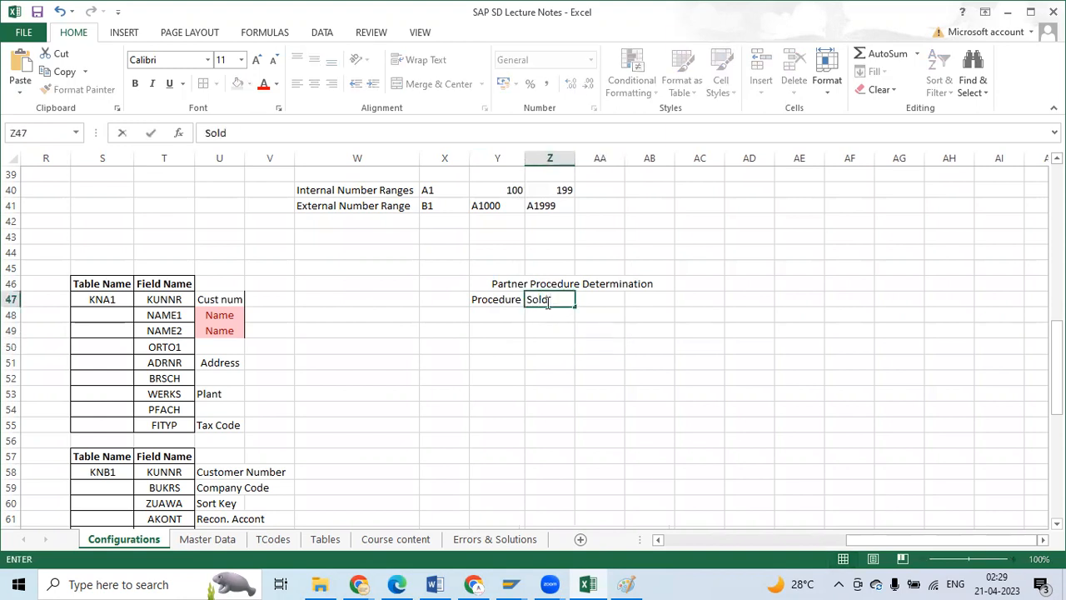
pyautogui.write(' To PArty')
pyautogui.press('Return')
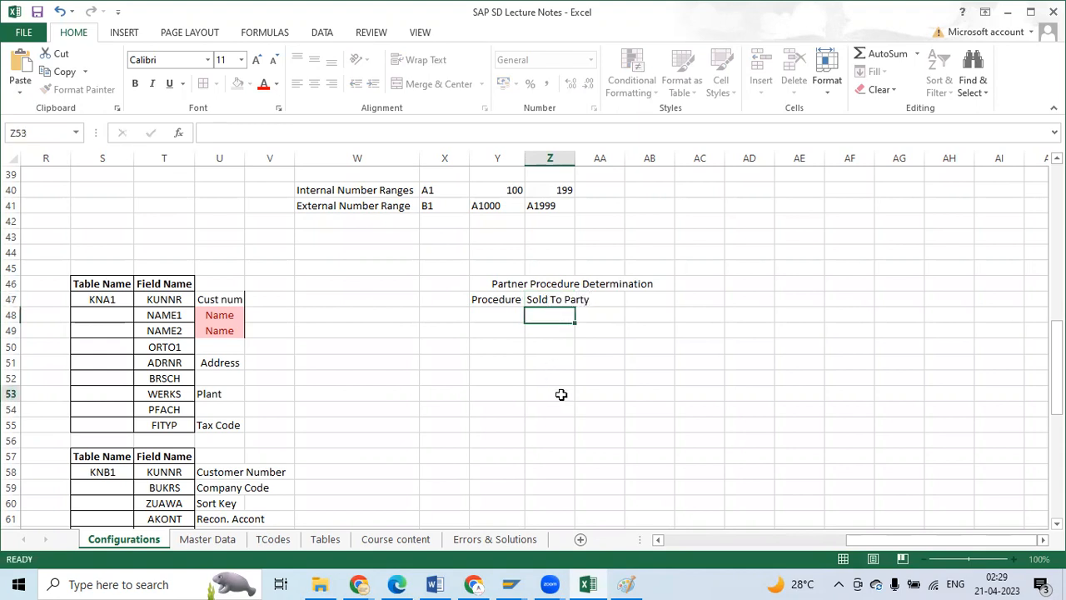
pyautogui.click(562, 395)
pyautogui.click(498, 313)
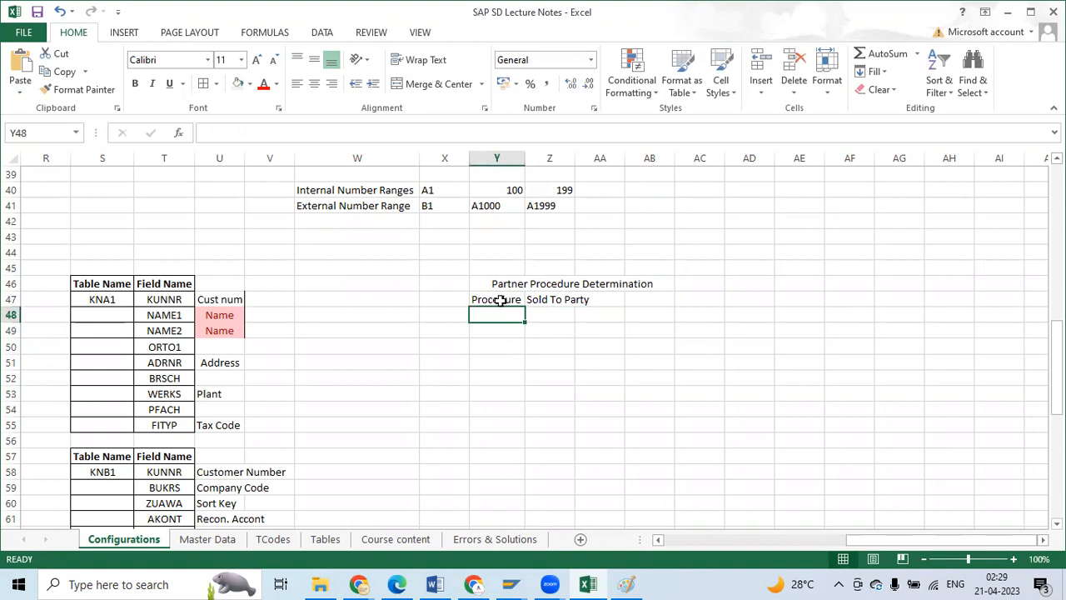
pyautogui.click(550, 313)
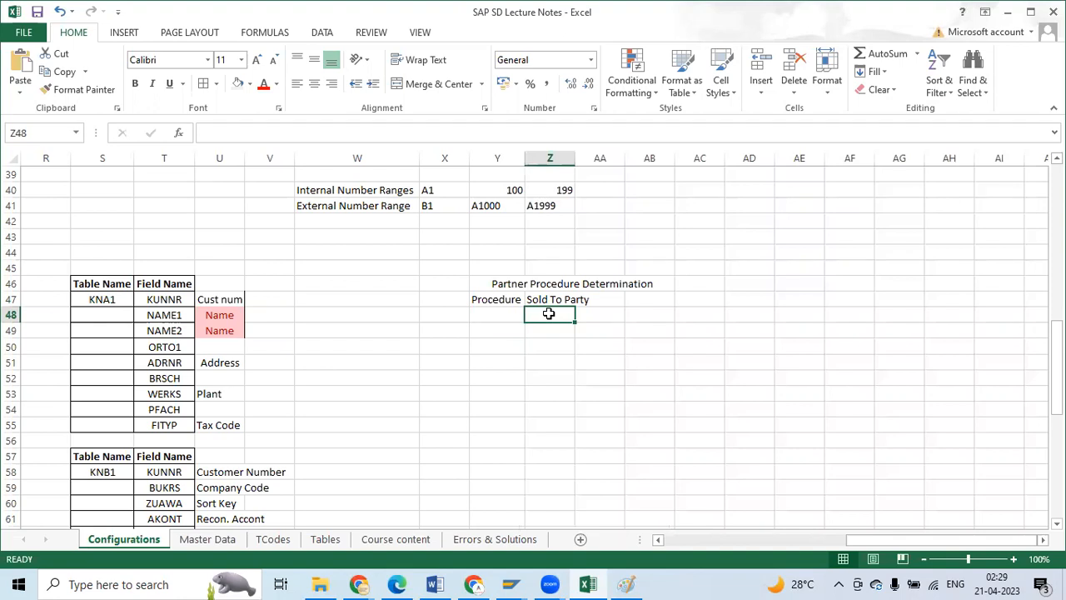
# Step: Enter "Sold To Party" in cell Z48 and clear the same text from cell Z47
pyautogui.hotkey('alt', 'Tab')
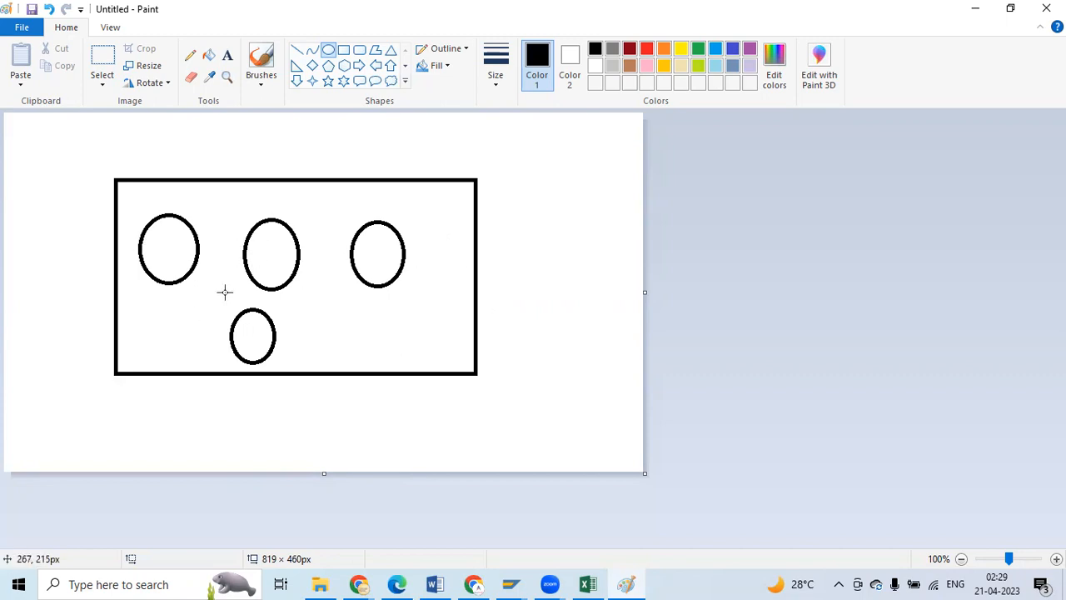
pyautogui.hotkey('alt', 'Tab')
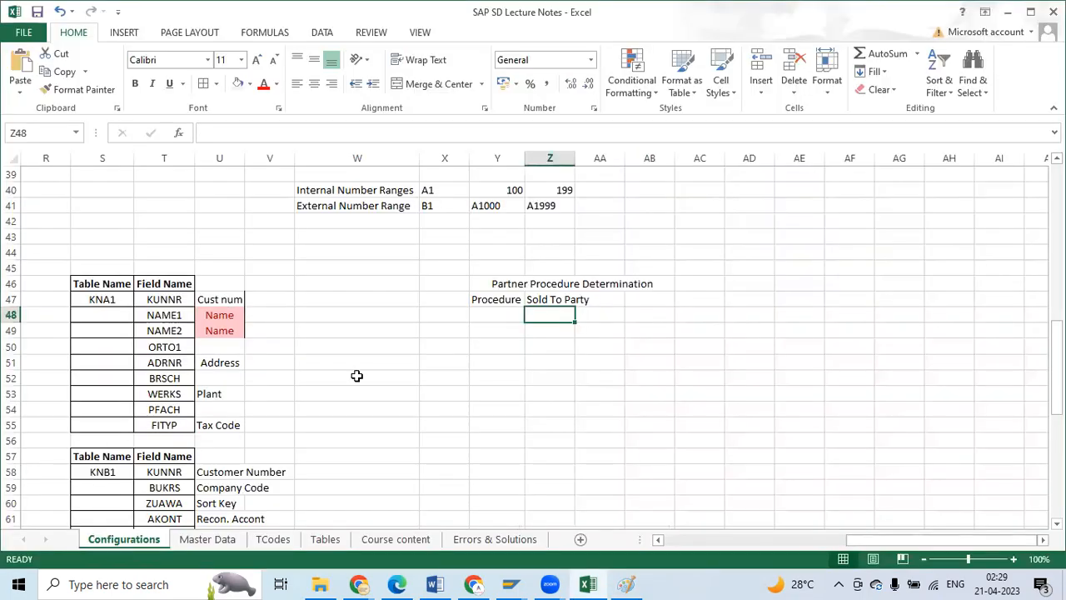
pyautogui.write('Sold To Party')
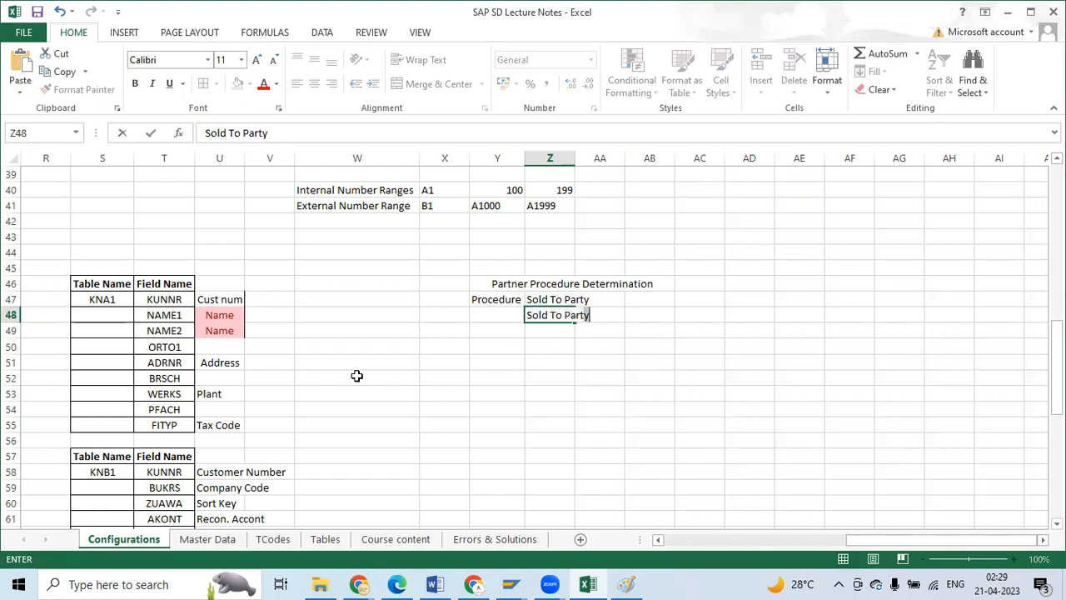
pyautogui.press('Return')
pyautogui.click(549, 301)
pyautogui.press('Delete')
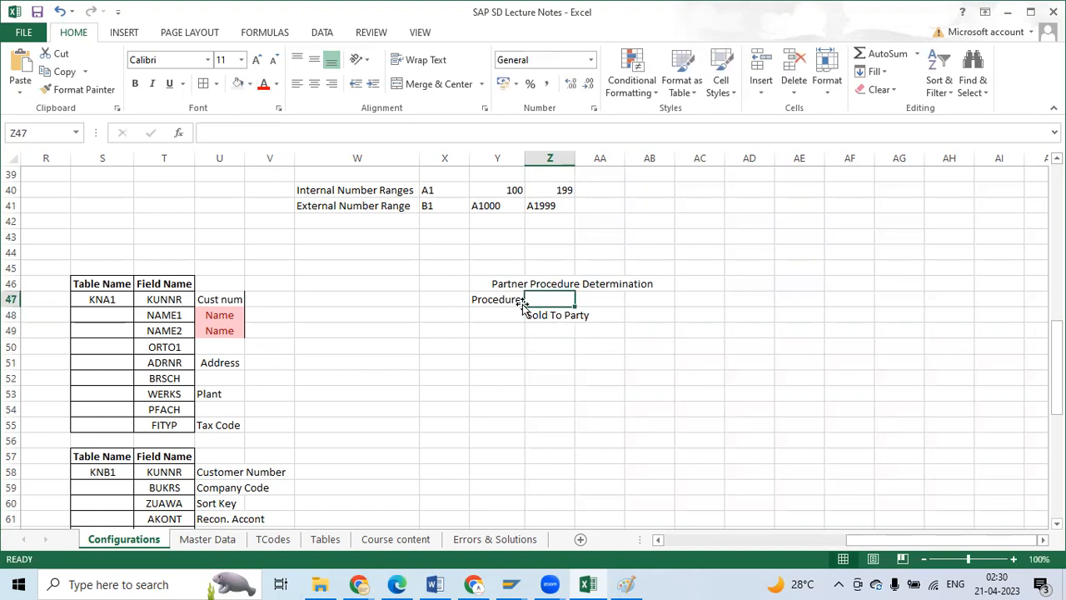
# Step: Put the label "Partner Function" in cell Z48 in place of its current text
pyautogui.click(559, 318)
pyautogui.press('BackSpace')
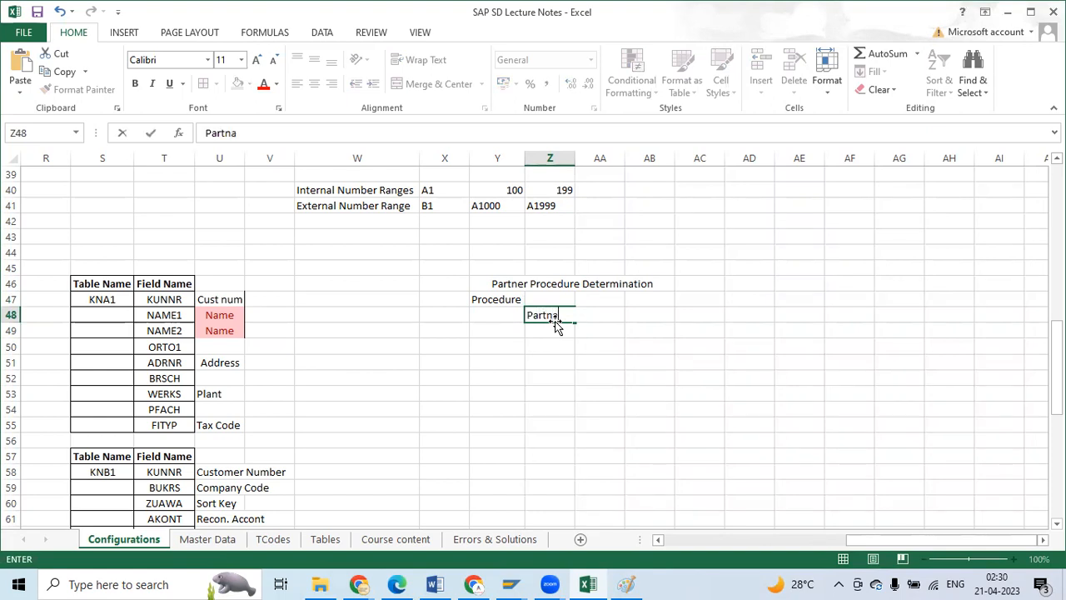
pyautogui.write('Partnar Function')
pyautogui.click(577, 390)
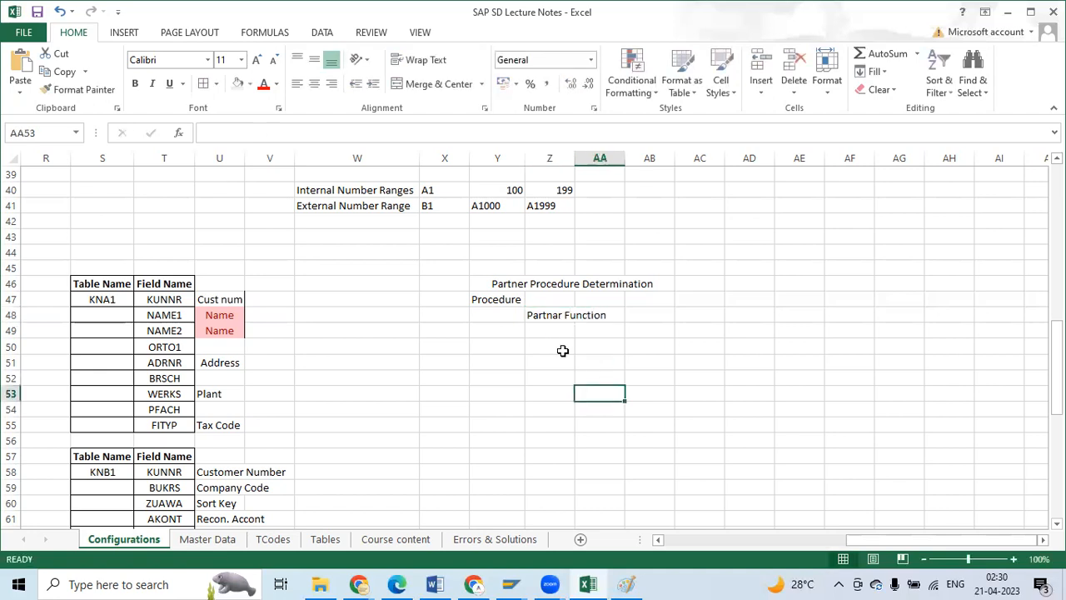
pyautogui.click(501, 299)
pyautogui.click(547, 314)
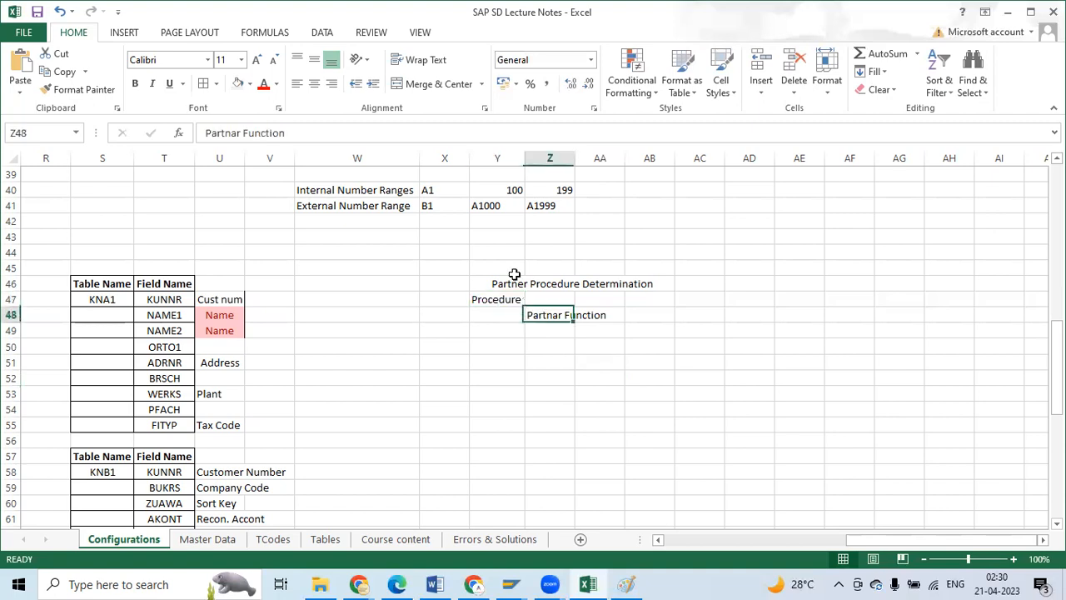
pyautogui.click(236, 134)
pyautogui.press('BackSpace')
pyautogui.write('e')
pyautogui.click(533, 409)
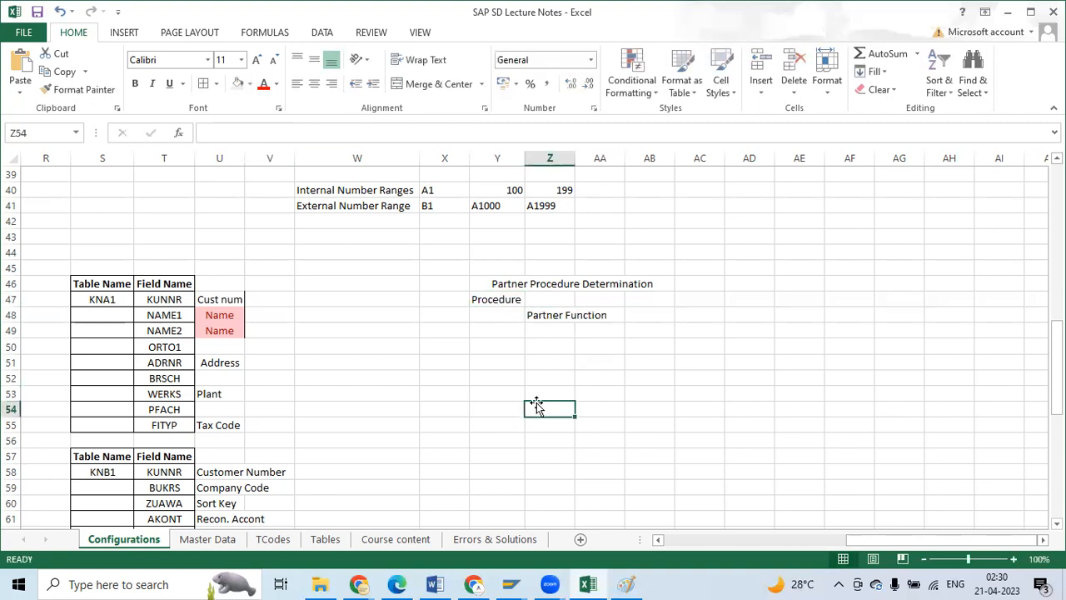
# Step: Enter "Sold To Party" in cell Y49 and the partner function code "SP" below it in Y50
pyautogui.click(503, 333)
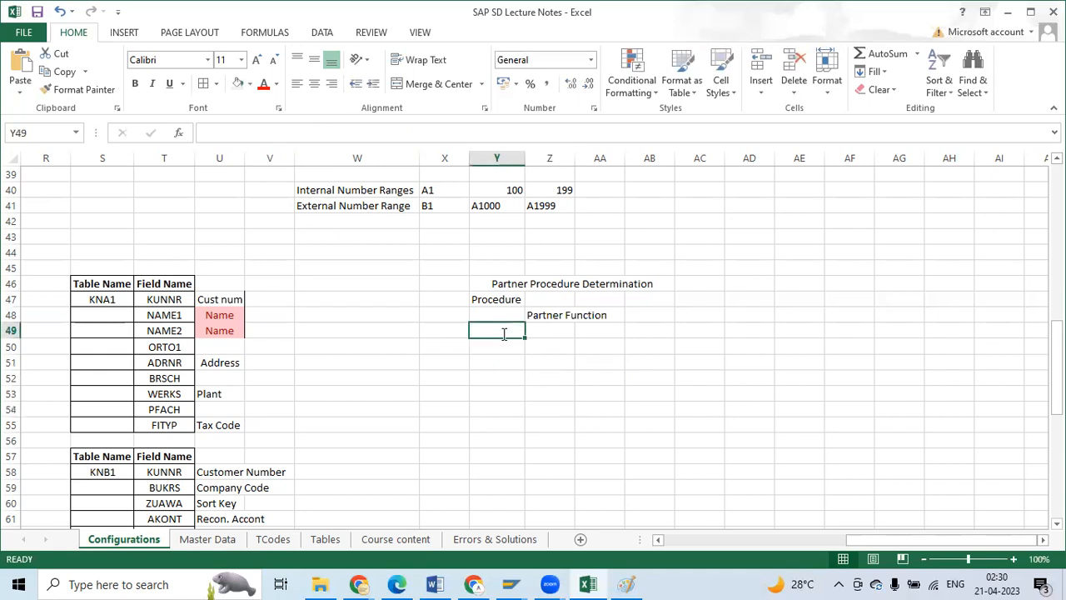
pyautogui.write('Sold To Party')
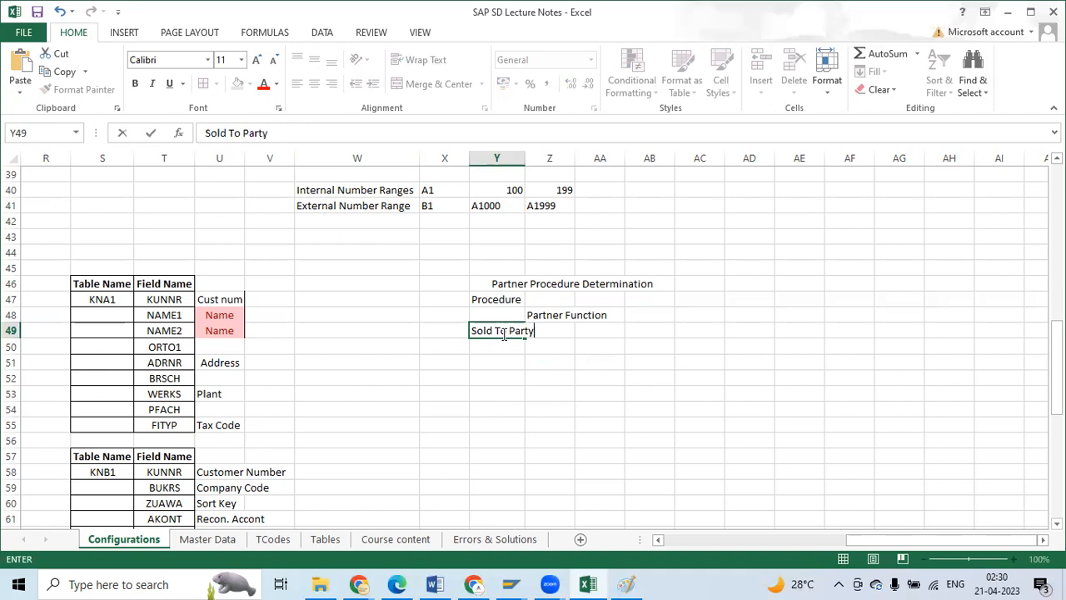
pyautogui.click(488, 467)
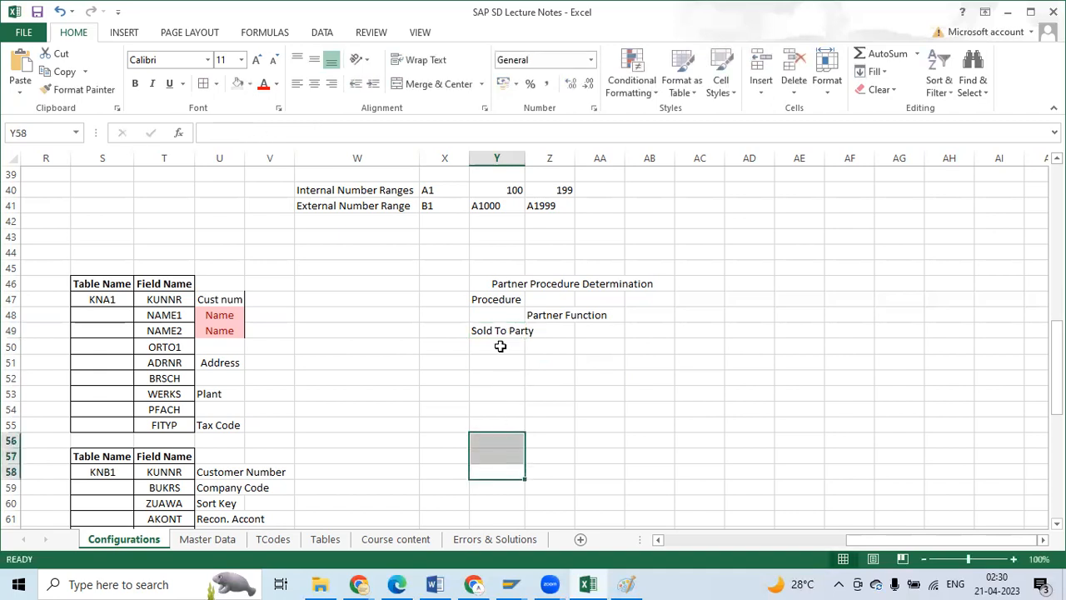
pyautogui.click(500, 345)
pyautogui.write('SP')
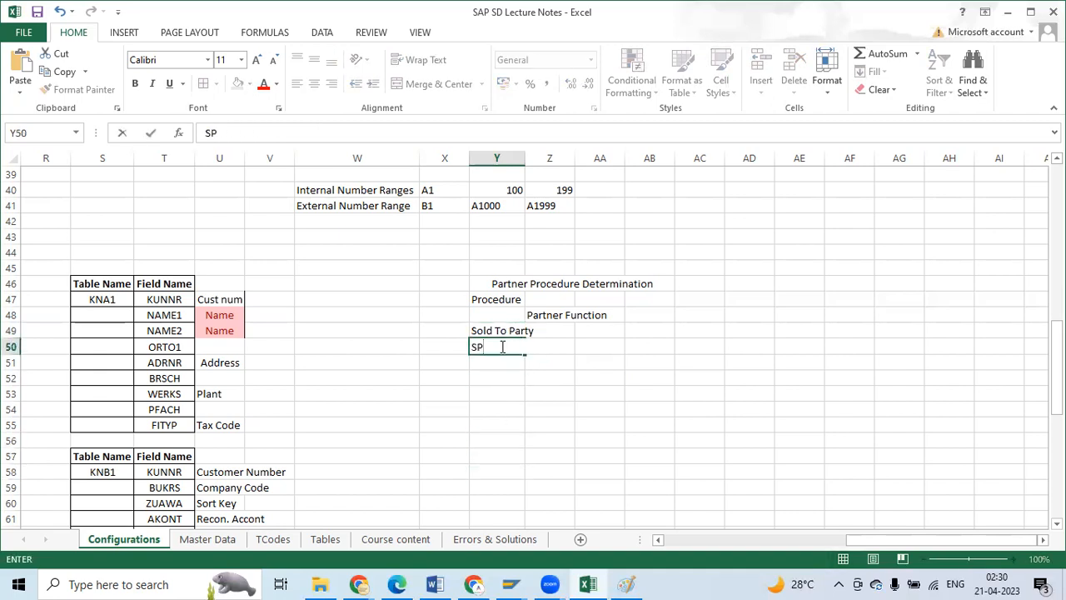
# Step: Enter the partner function codes "SH", "BP" and "Py" in cells Z50, AA50 and AB50
pyautogui.click(548, 346)
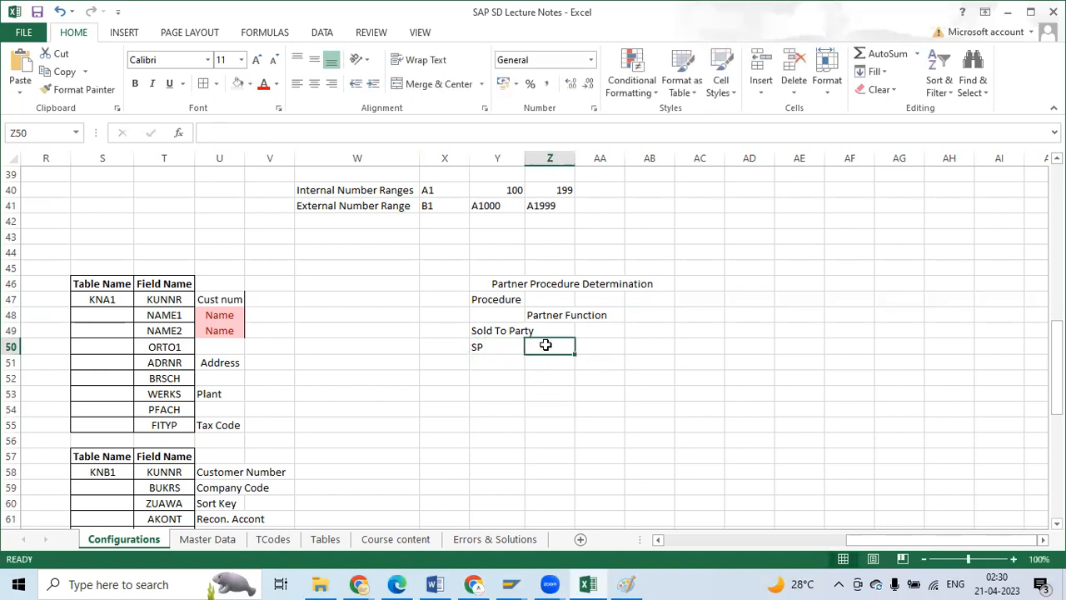
pyautogui.write('SH')
pyautogui.press('Tab')
pyautogui.write('Bp')
pyautogui.press('Tab')
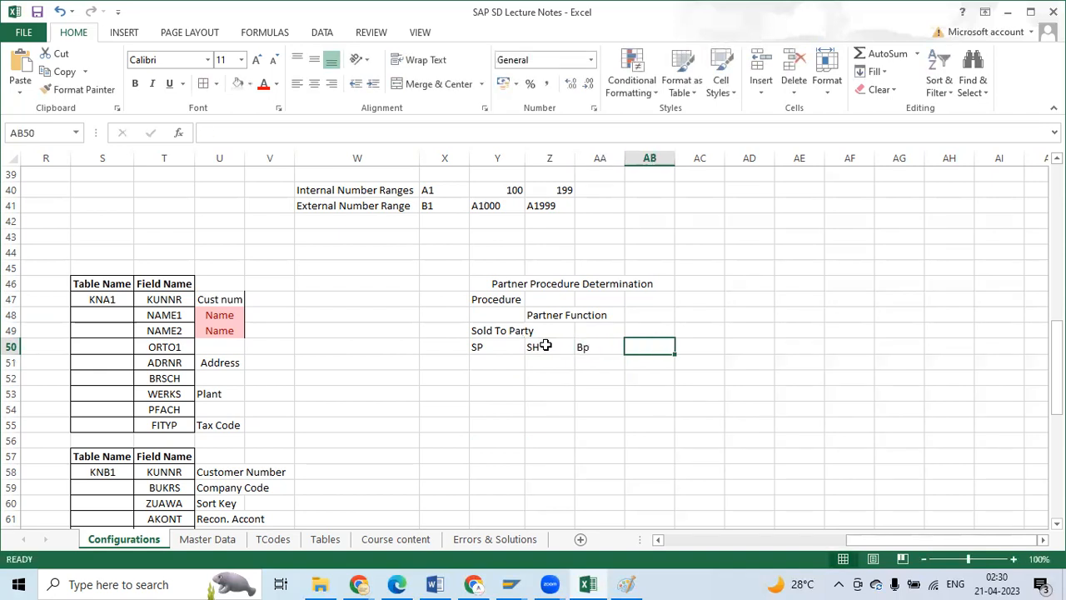
pyautogui.click(606, 351)
pyautogui.click(257, 138)
pyautogui.press('BackSpace')
pyautogui.write('P')
pyautogui.press('Tab')
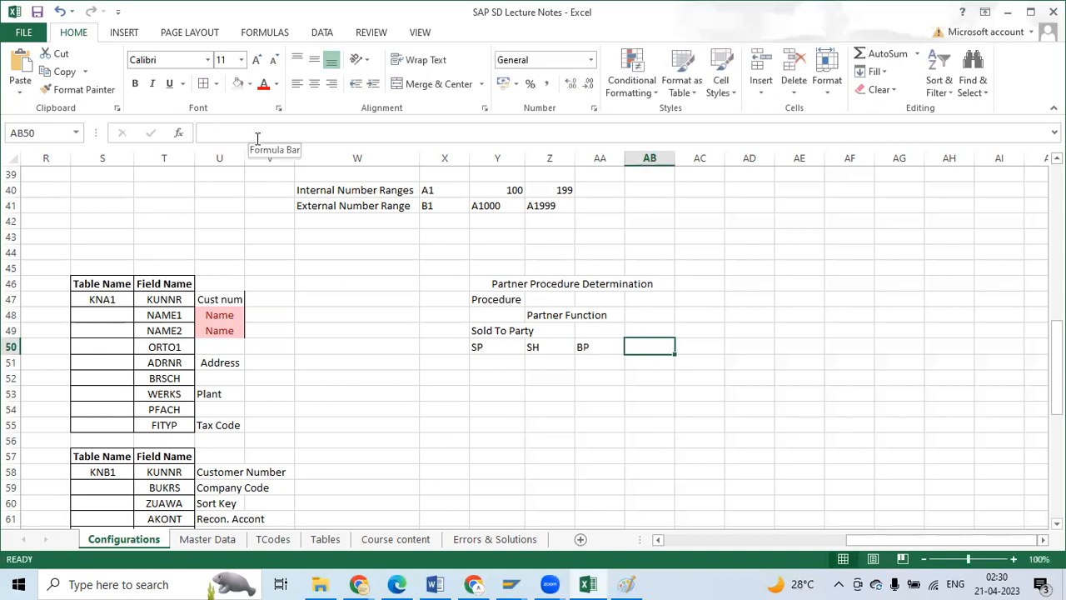
pyautogui.write('Py')
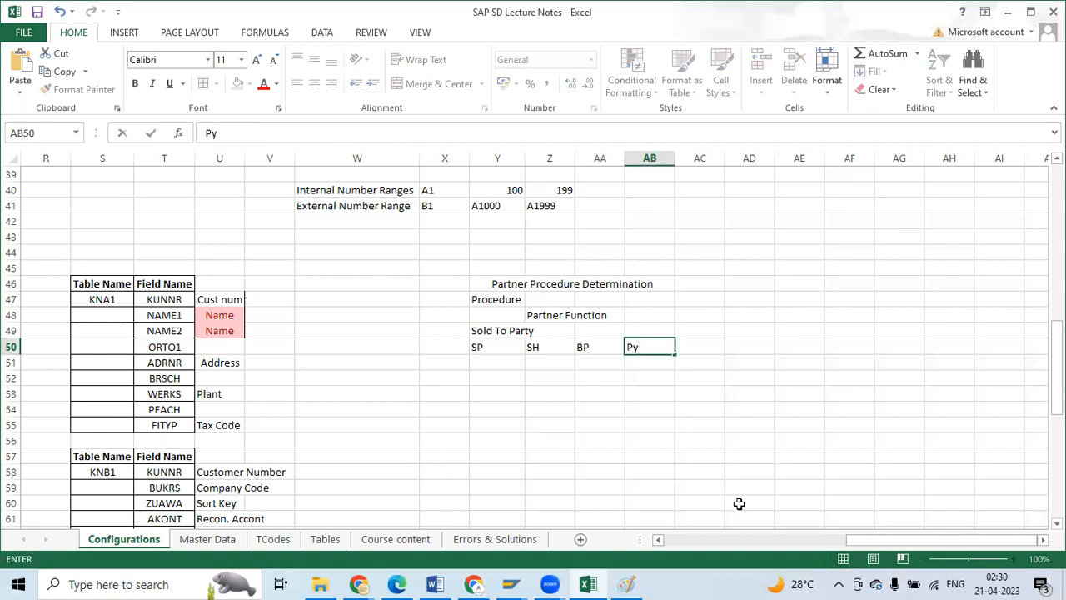
pyautogui.click(641, 408)
# Step: Merge and center "Sold To Party" across Y49:AB49 and give it a light grey fill
pyautogui.moveTo(478, 331); pyautogui.dragTo(629, 329)
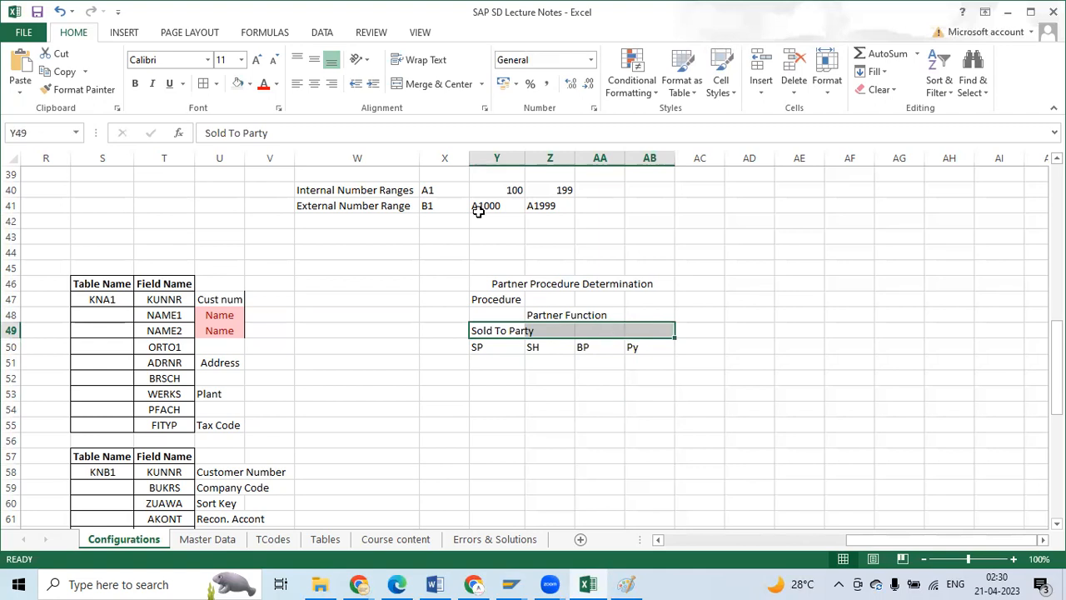
pyautogui.click(431, 84)
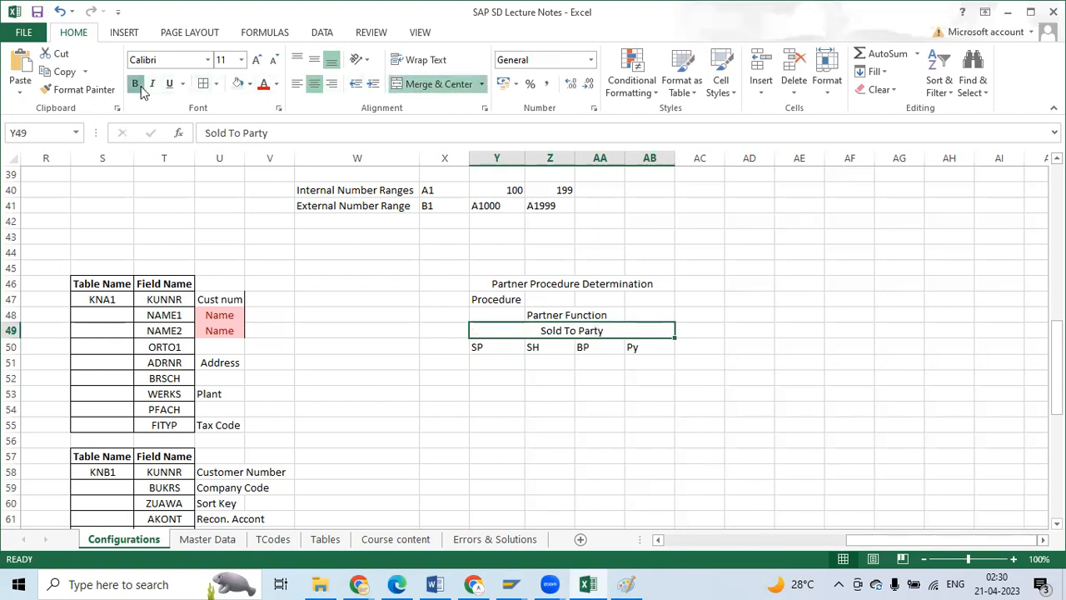
pyautogui.click(236, 84)
# Step: Center the partner function codes in cells Y50:AB50
pyautogui.moveTo(478, 348); pyautogui.dragTo(648, 353)
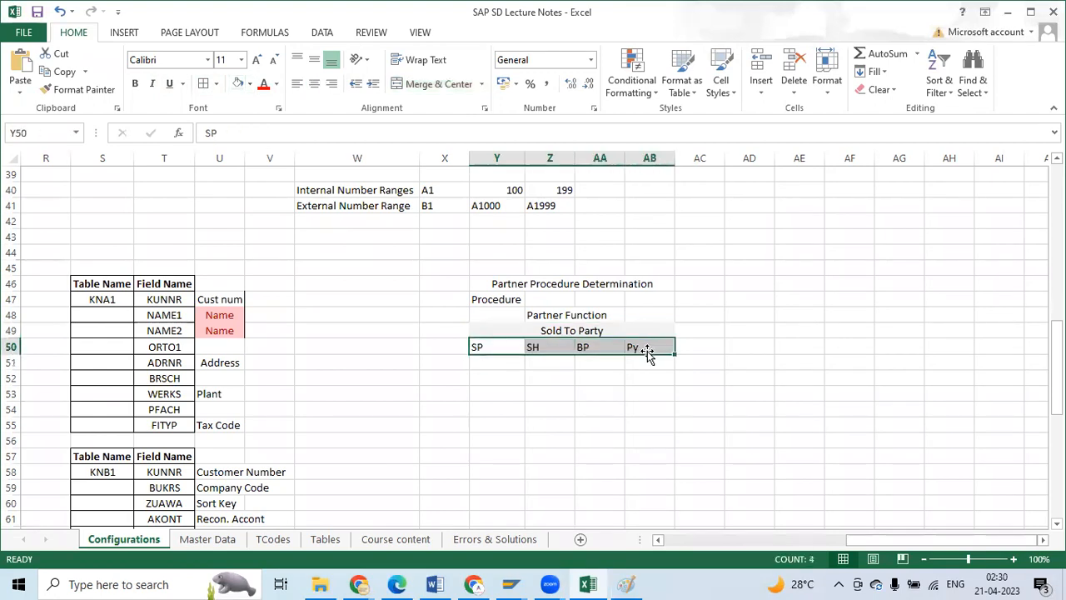
pyautogui.click(314, 84)
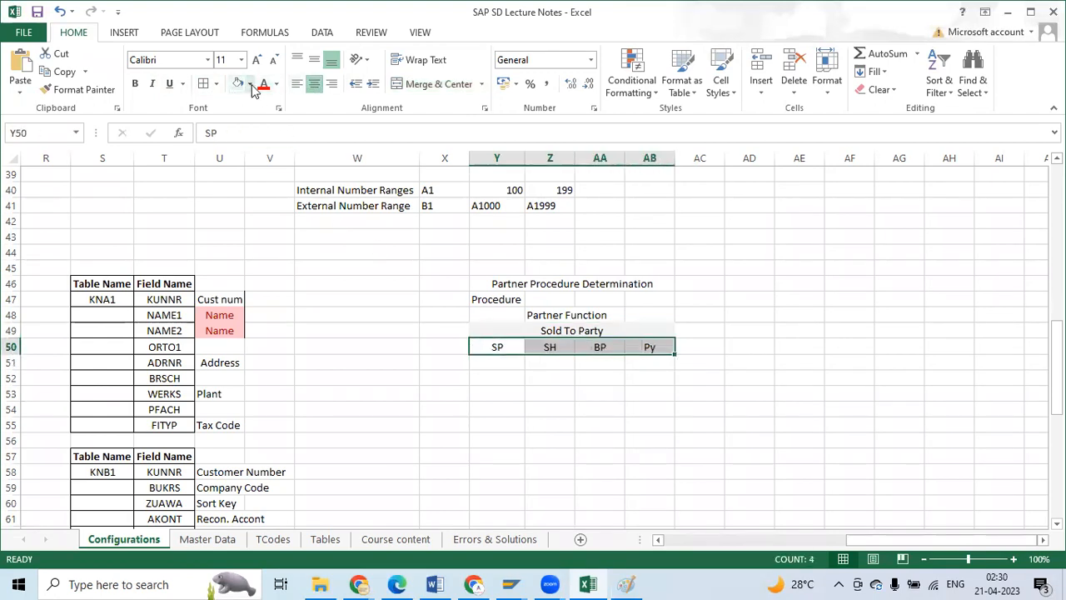
pyautogui.click(249, 84)
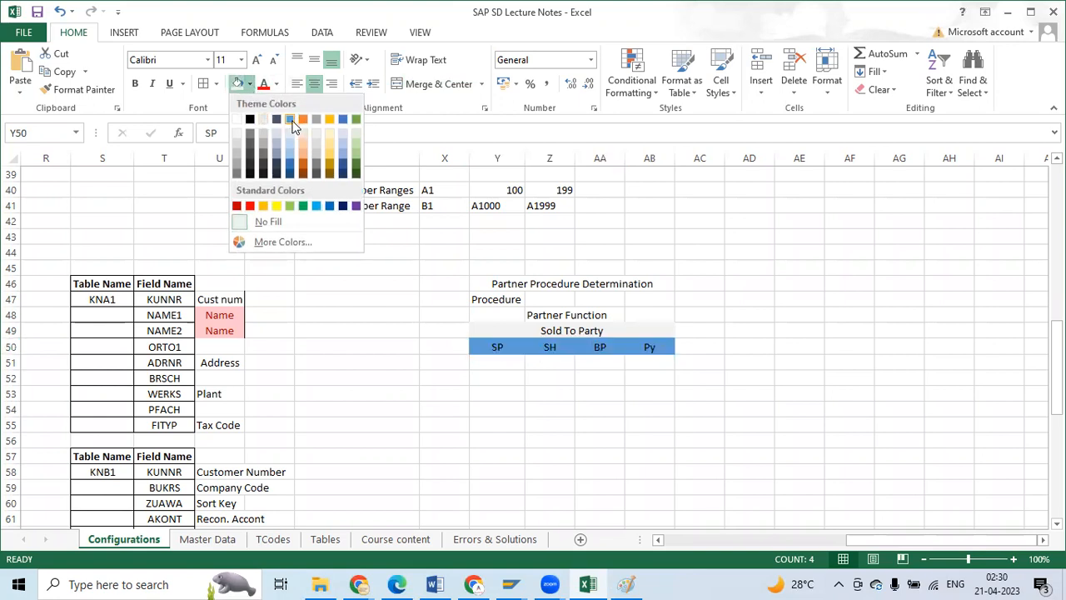
pyautogui.click(387, 387)
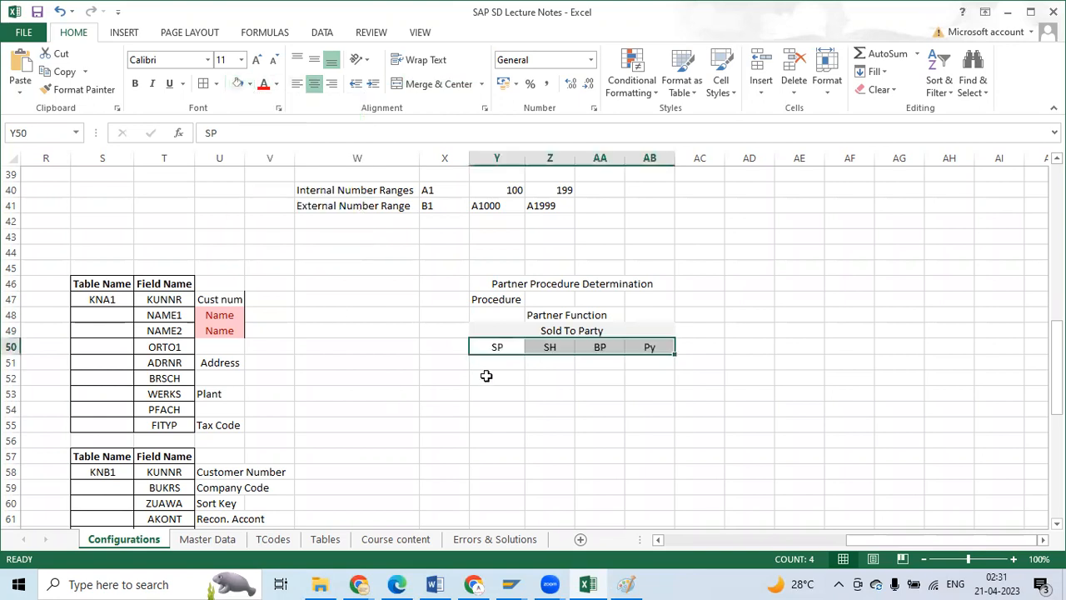
# Step: Apply all borders to the Sold To Party heading and the partner function codes in Y49:AB50
pyautogui.click(448, 334)
pyautogui.moveTo(475, 331); pyautogui.dragTo(595, 348)
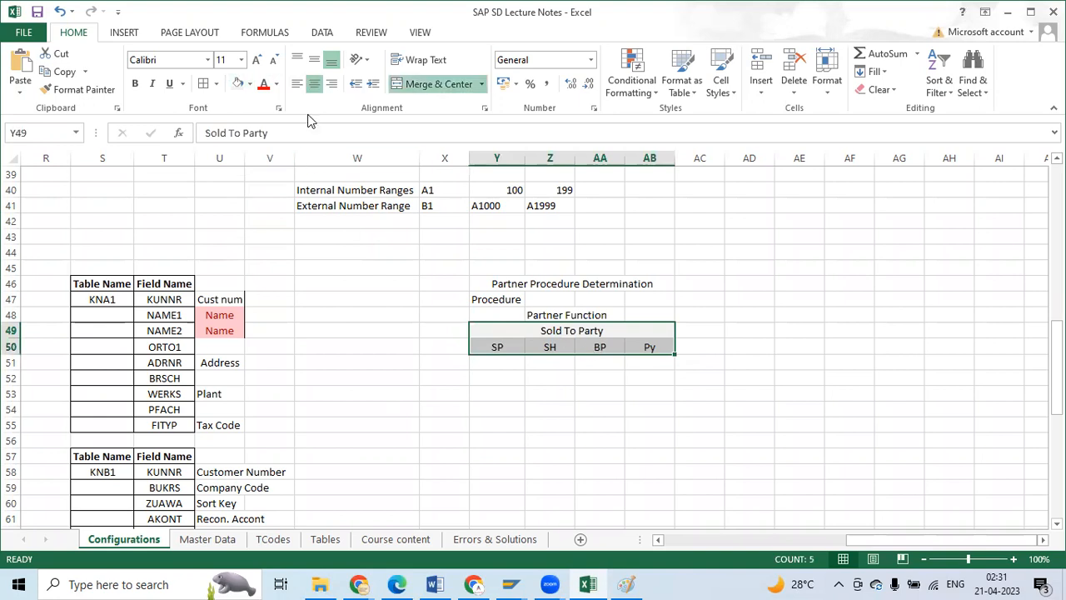
pyautogui.click(655, 427)
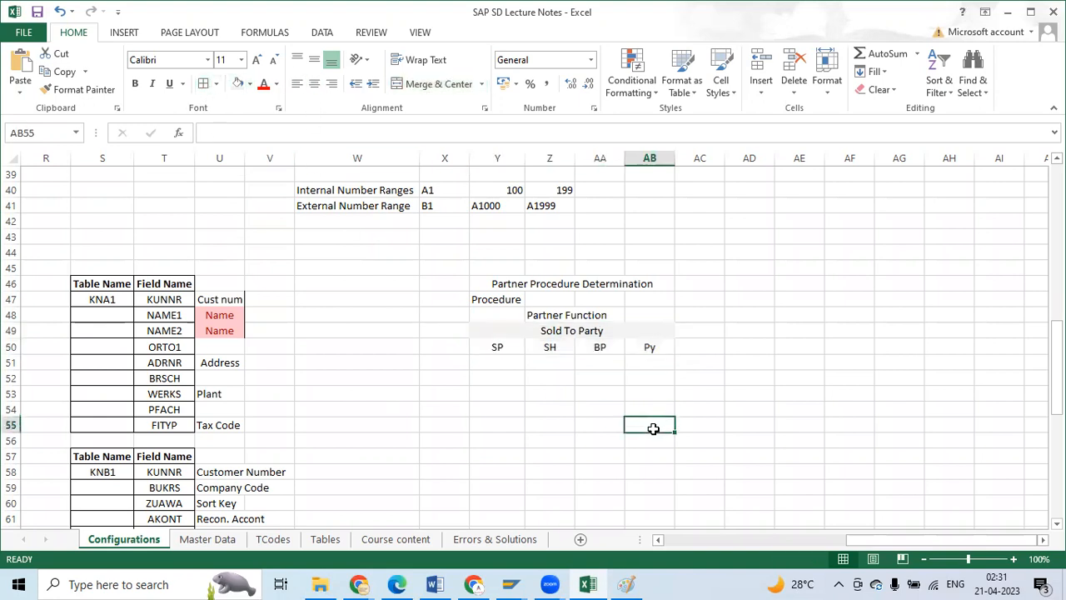
pyautogui.moveTo(500, 336); pyautogui.dragTo(587, 345)
pyautogui.click(203, 86)
pyautogui.click(637, 437)
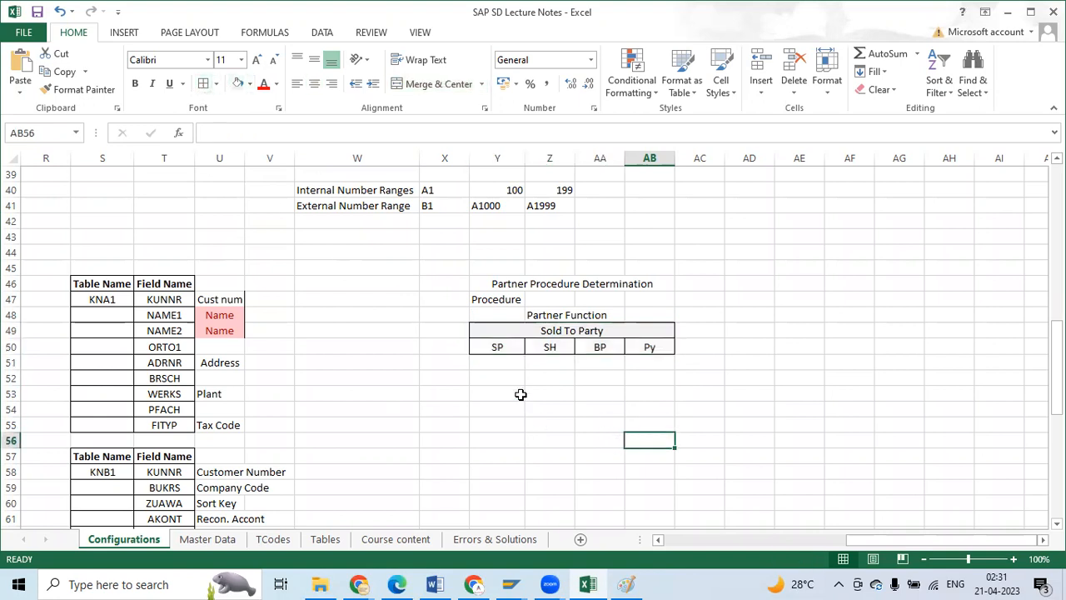
# Step: Move the bordered Sold To Party block from Y49:AB50 so that it starts at cell AB47
pyautogui.click(510, 334)
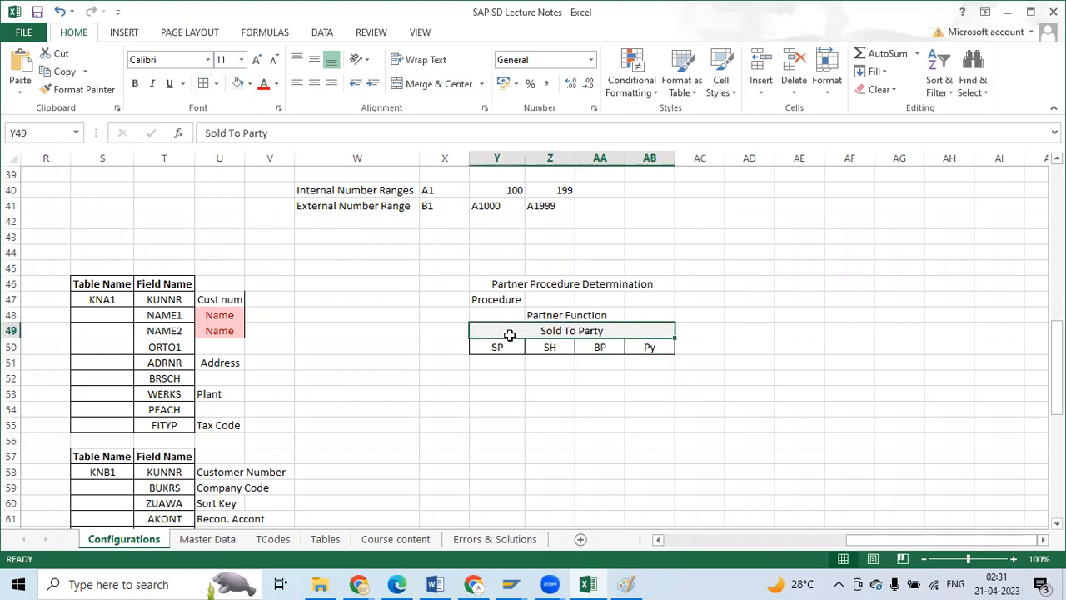
pyautogui.moveTo(510, 334); pyautogui.dragTo(510, 339)
pyautogui.hotkey('ctrl', 'c')
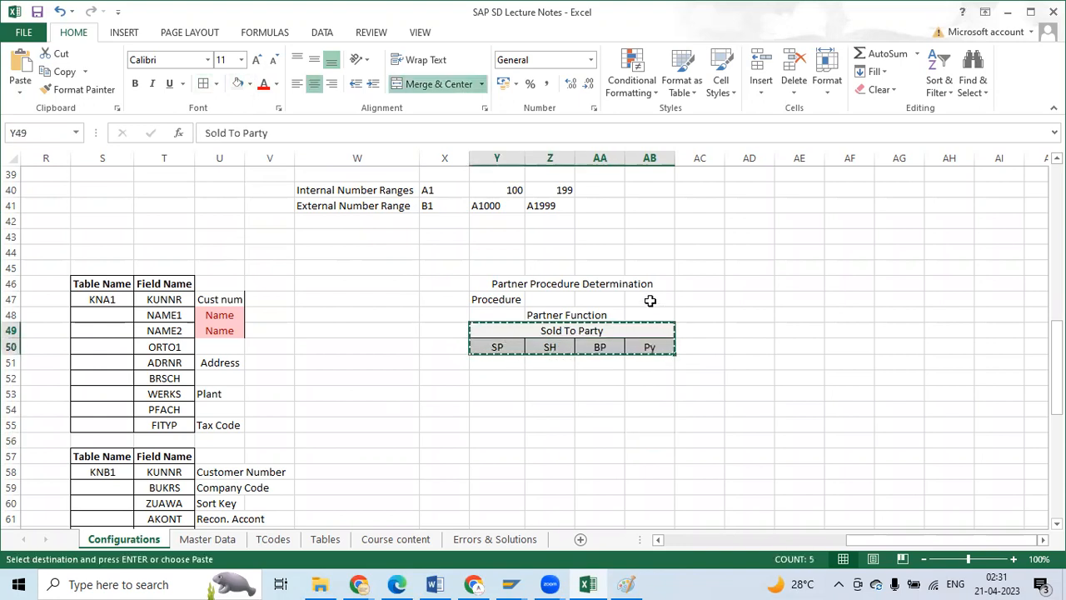
pyautogui.click(650, 300)
pyautogui.press('Return')
pyautogui.click(671, 388)
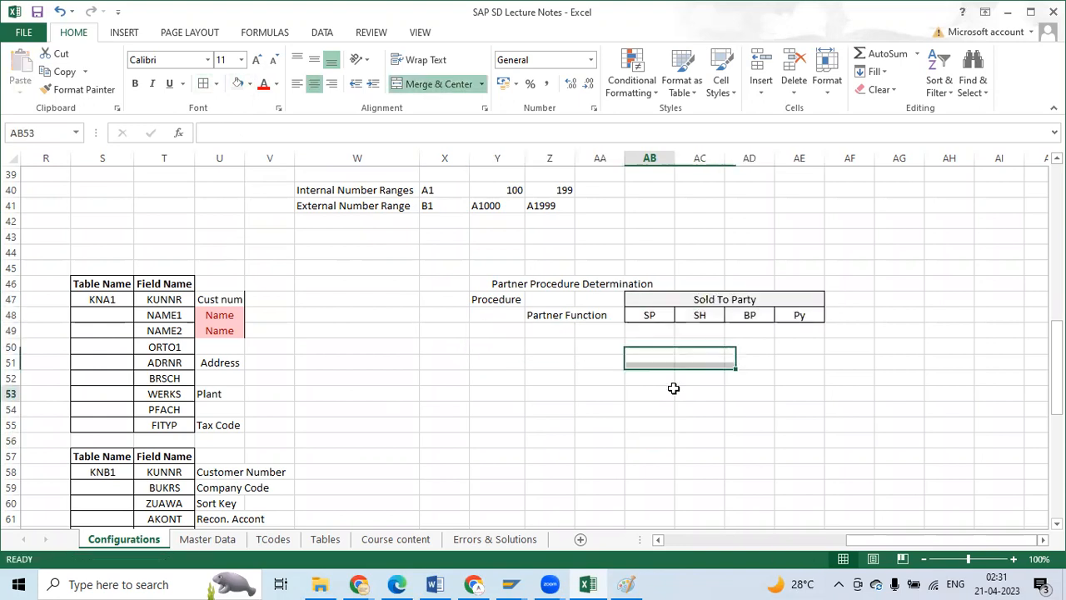
# Step: Go through the Procedure label, the Sold To Party heading and each partner function code under it
pyautogui.click(498, 302)
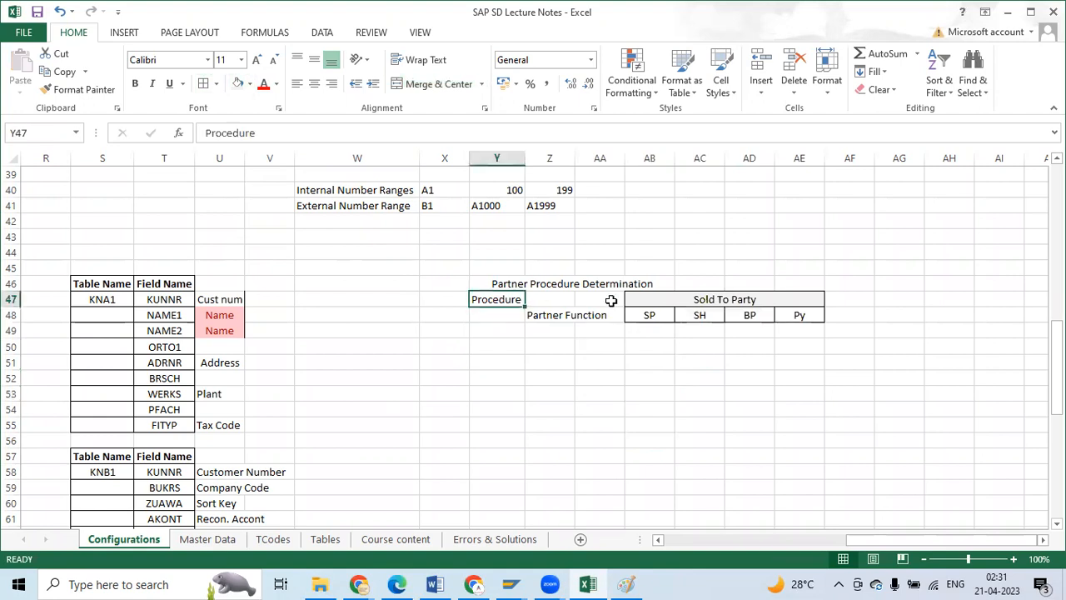
pyautogui.click(682, 301)
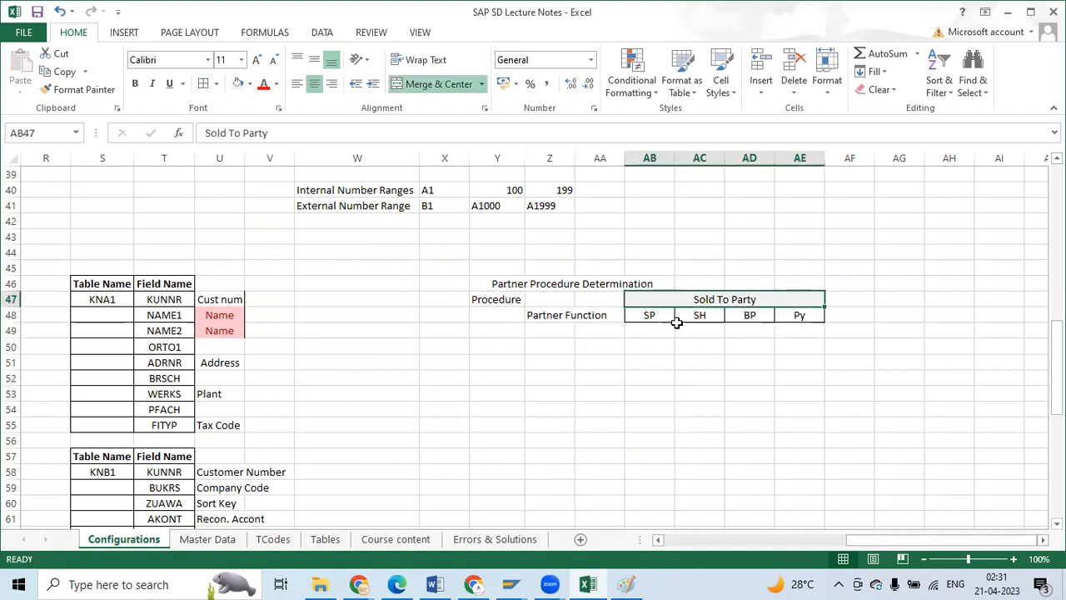
pyautogui.click(655, 318)
pyautogui.click(696, 316)
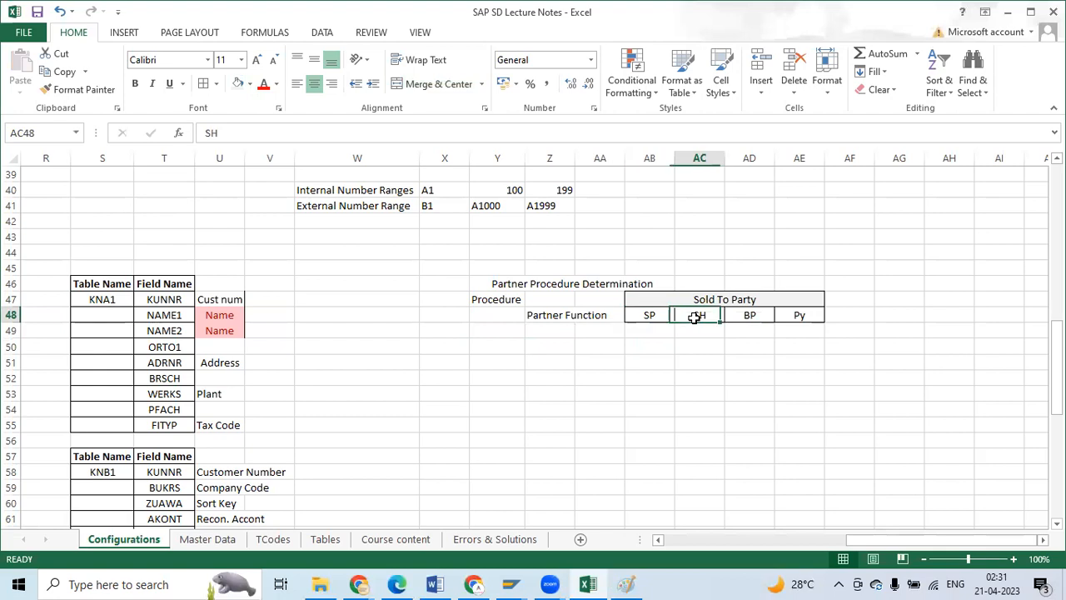
pyautogui.click(741, 317)
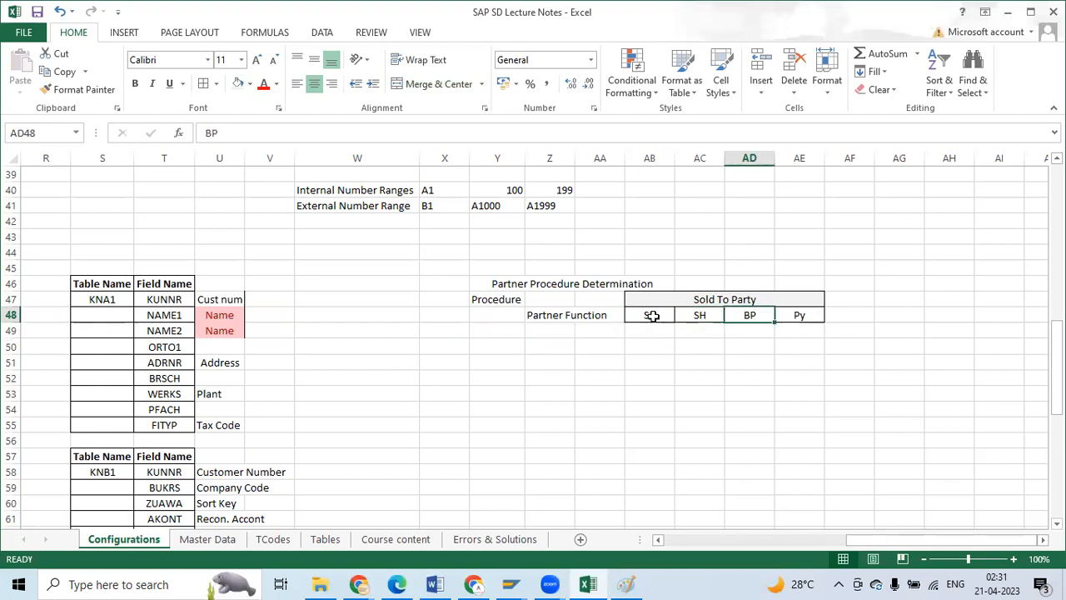
pyautogui.click(652, 315)
pyautogui.click(704, 315)
pyautogui.click(745, 316)
pyautogui.click(792, 315)
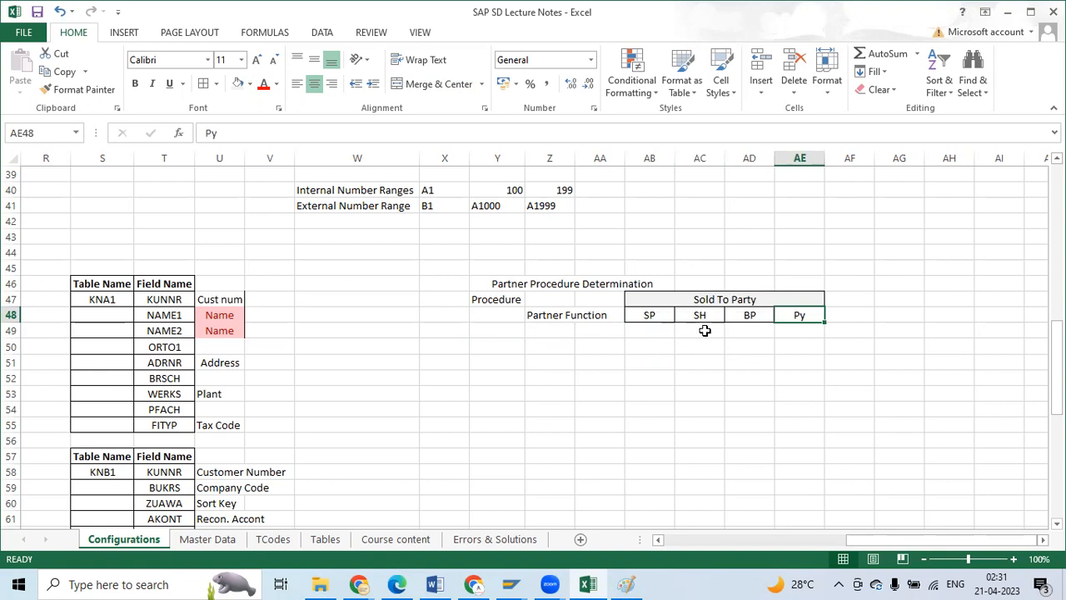
pyautogui.click(642, 438)
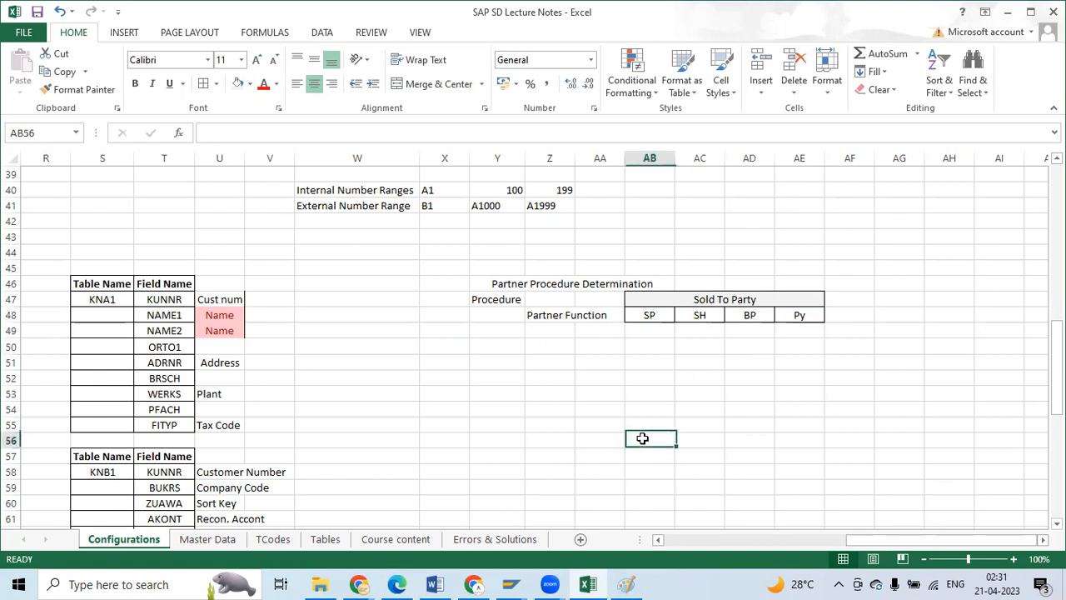
pyautogui.click(498, 364)
pyautogui.write('P')
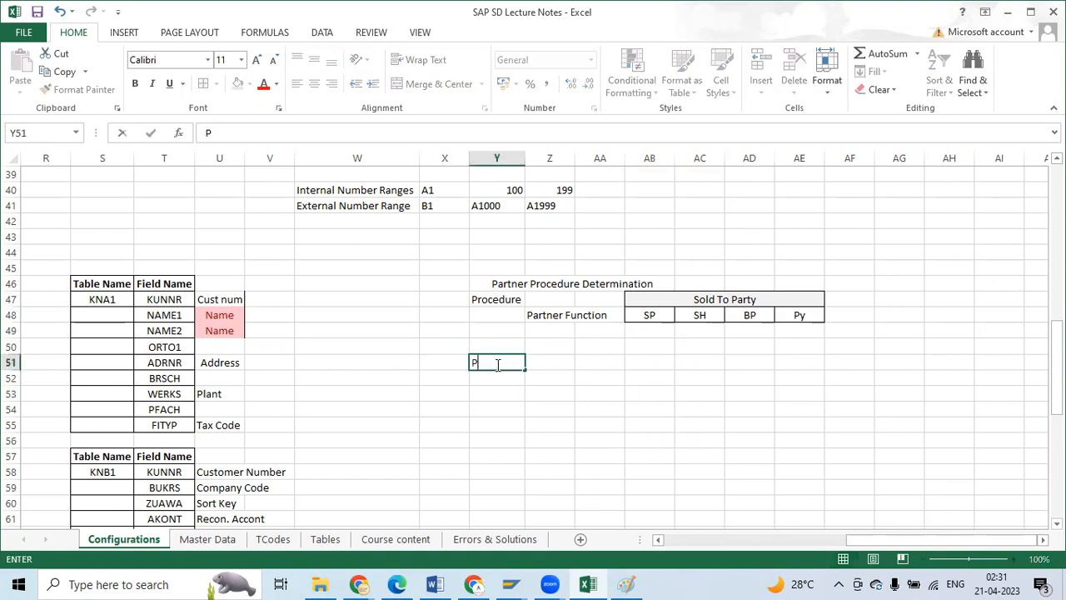
pyautogui.write('rocedure')
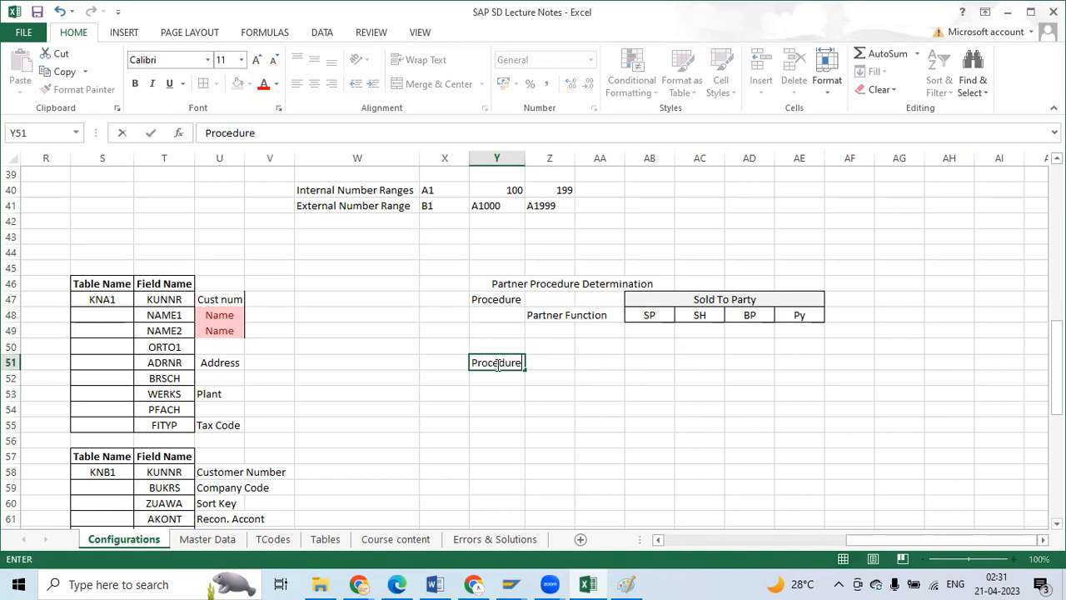
pyautogui.press('BackSpace')
pyautogui.press('BackSpace')
pyautogui.press('BackSpace')
pyautogui.press('BackSpace')
pyautogui.press('BackSpace')
pyautogui.press('BackSpace')
pyautogui.press('BackSpace')
pyautogui.press('BackSpace')
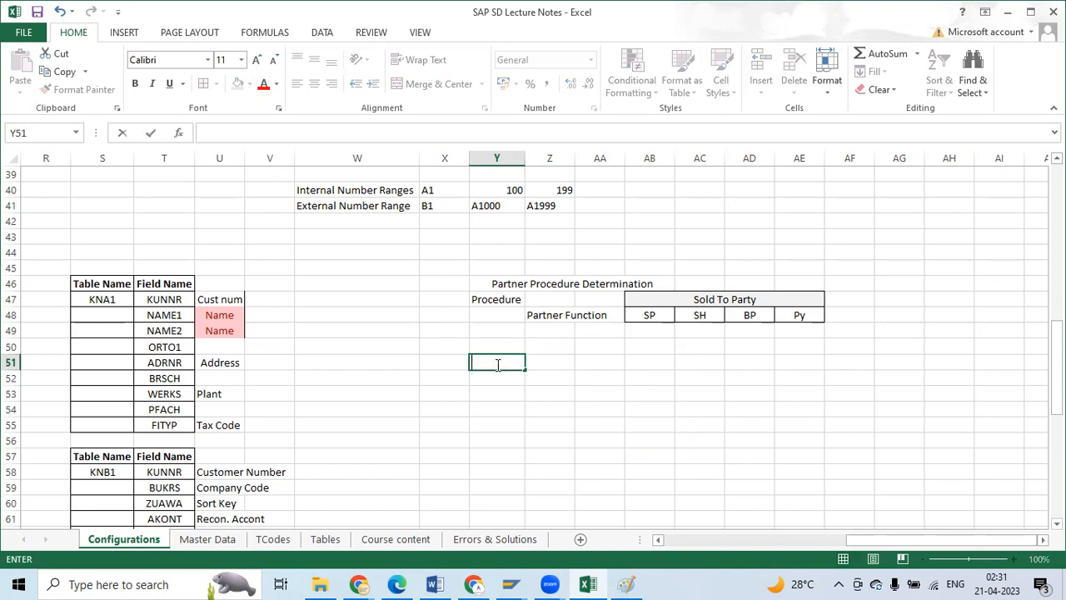
pyautogui.write('Partner Pro')
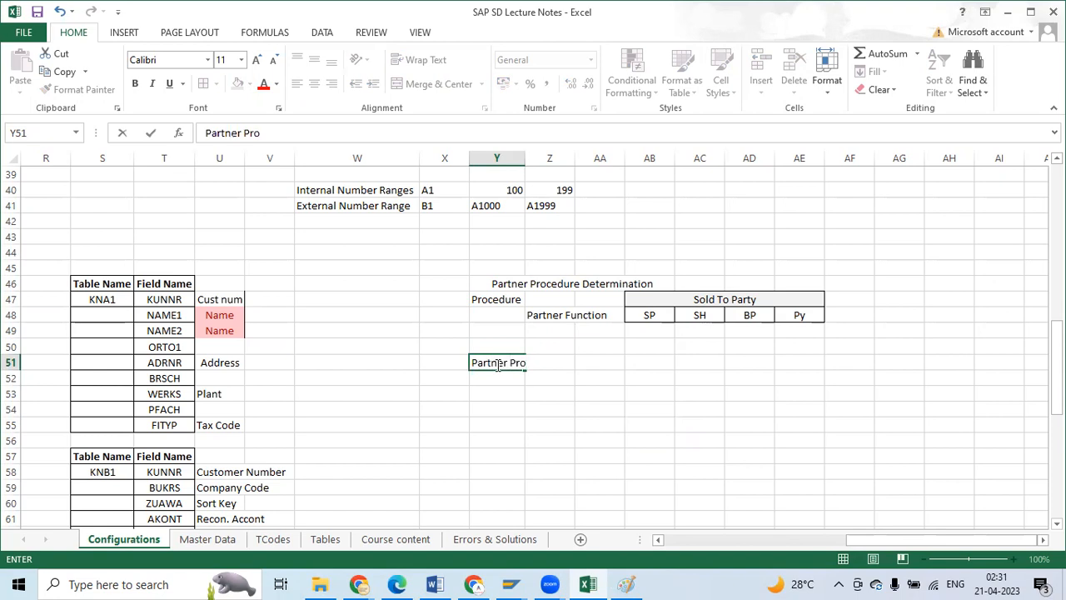
pyautogui.press('BackSpace')
pyautogui.press('BackSpace')
pyautogui.press('BackSpace')
pyautogui.press('BackSpace')
pyautogui.press('BackSpace')
pyautogui.press('BackSpace')
pyautogui.press('BackSpace')
pyautogui.press('BackSpace')
pyautogui.press('BackSpace')
pyautogui.press('BackSpace')
pyautogui.press('BackSpace')
pyautogui.press('BackSpace')
pyautogui.press('BackSpace')
pyautogui.press('BackSpace')
pyautogui.press('BackSpace')
# Step: Enter "Step 1" in cell Y51 and "Partner Procedure" beside it in Z51
pyautogui.write('Step 1')
pyautogui.press('Tab')
pyautogui.write('PArtner Proc')
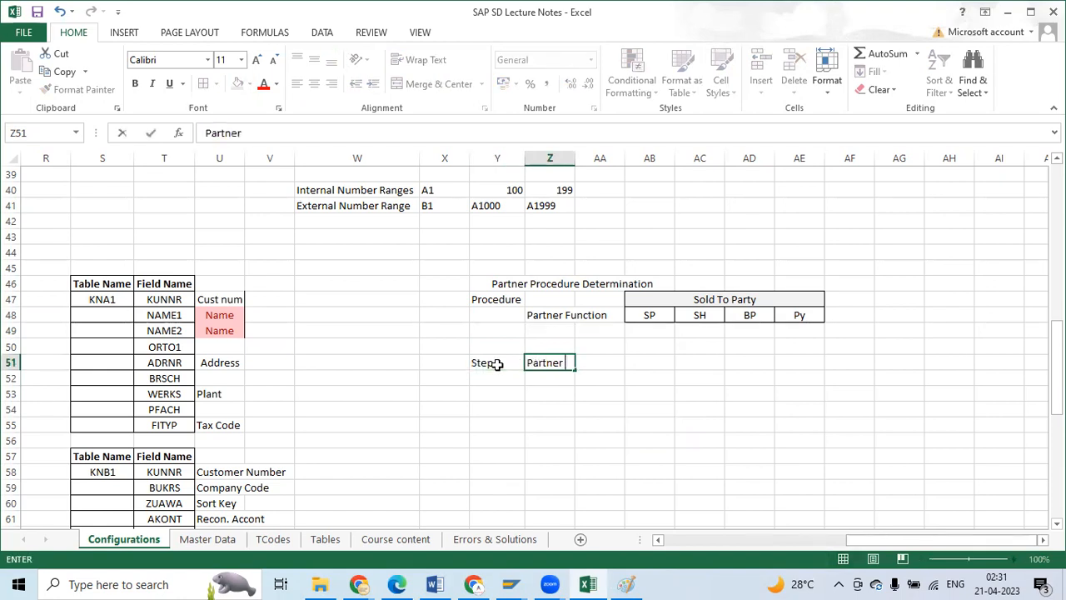
pyautogui.write('edure')
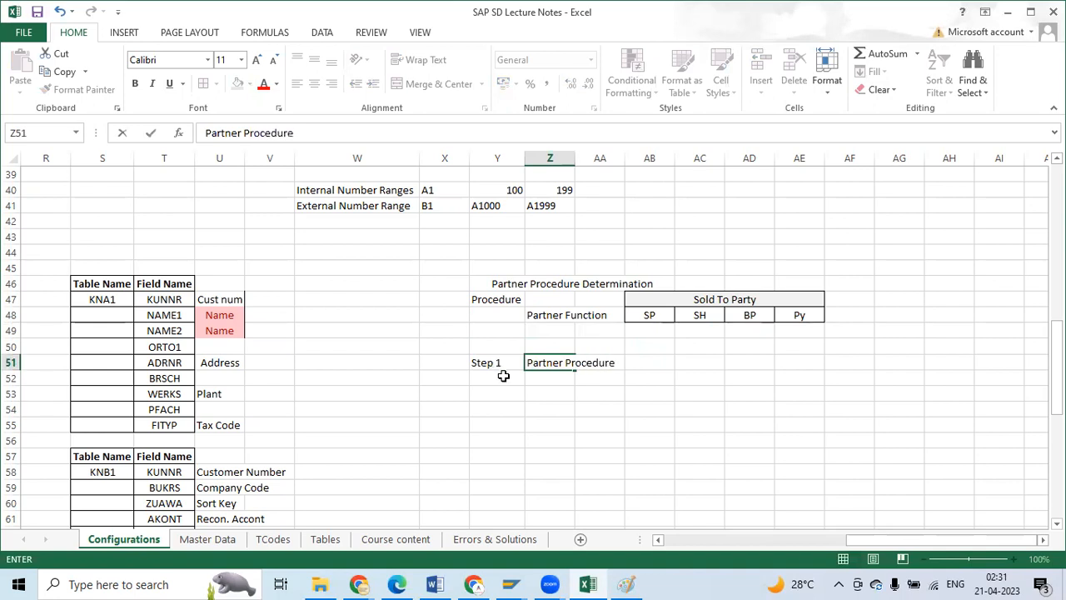
# Step: Enter "Step 2" in cell Y52 and "Assign PF to Partner Procedure" beside it in Z52
pyautogui.click(503, 376)
pyautogui.write('Step 1')
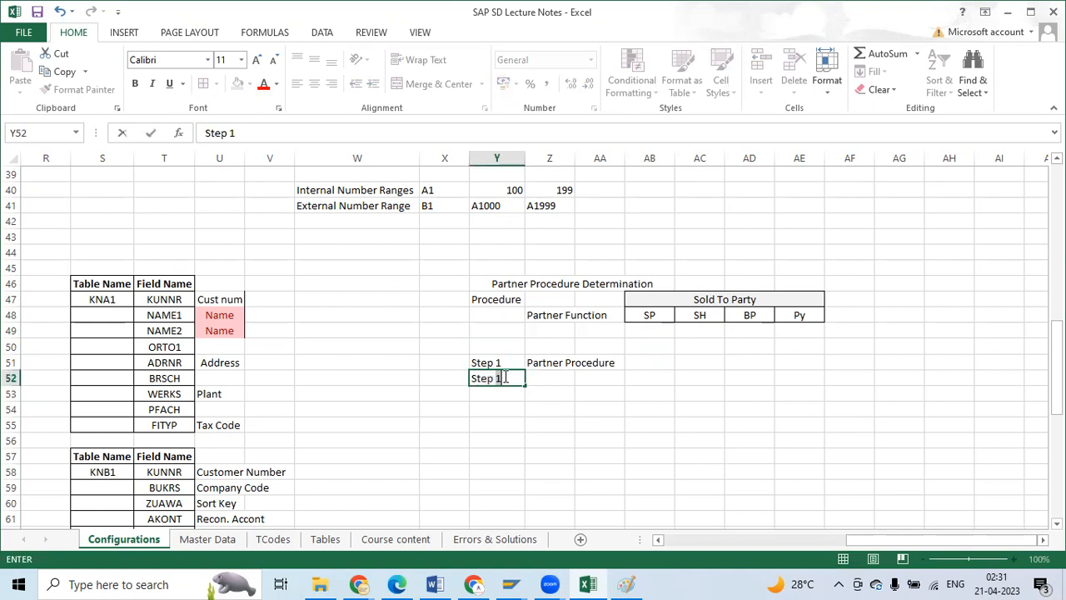
pyautogui.press('Tab')
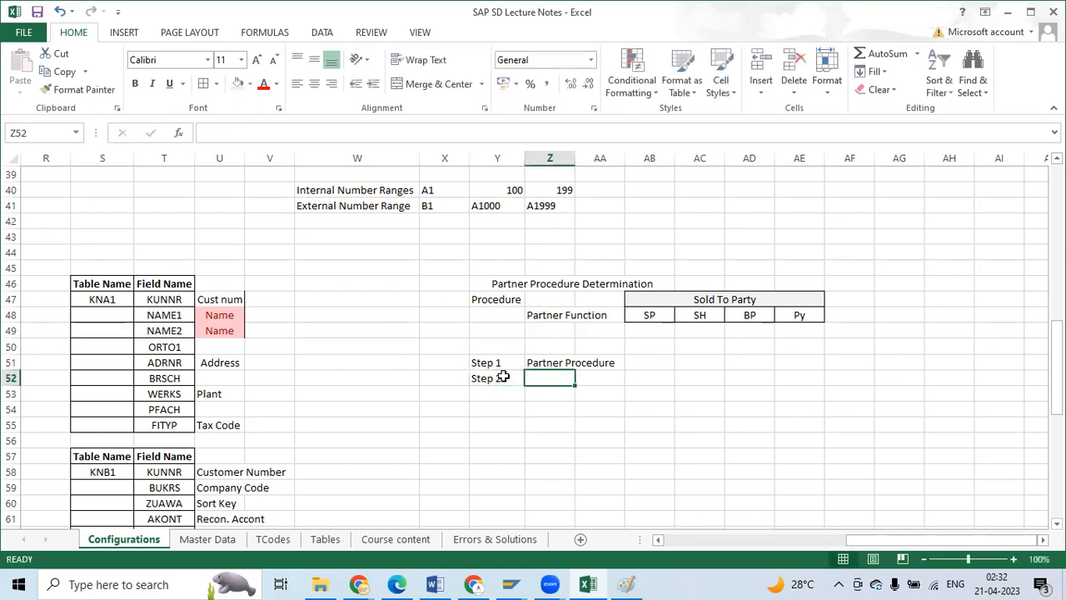
pyautogui.write('Assign PF')
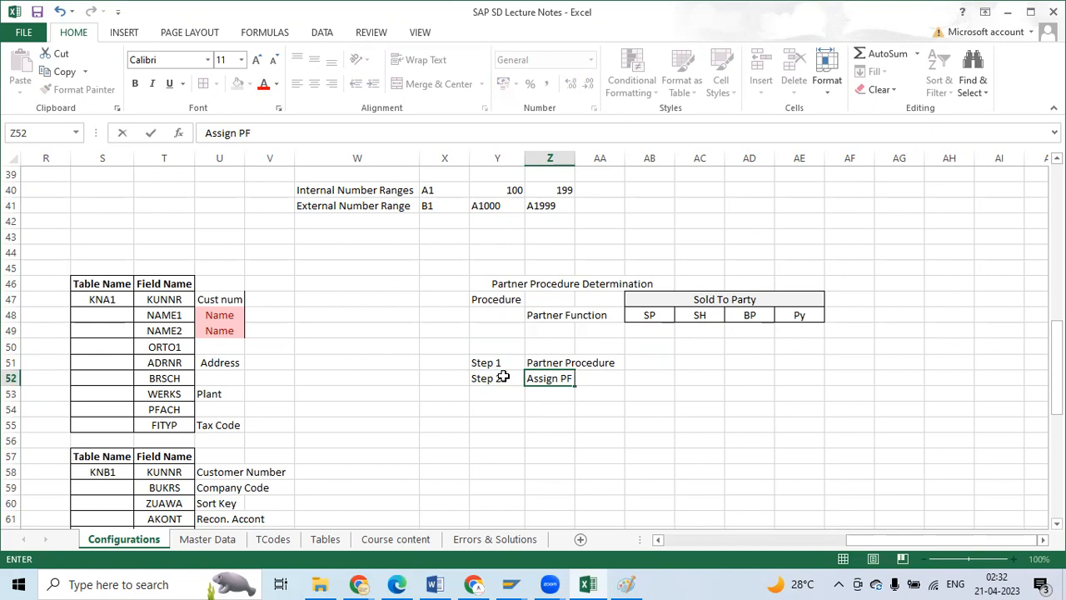
pyautogui.write(' to PArtner Proces')
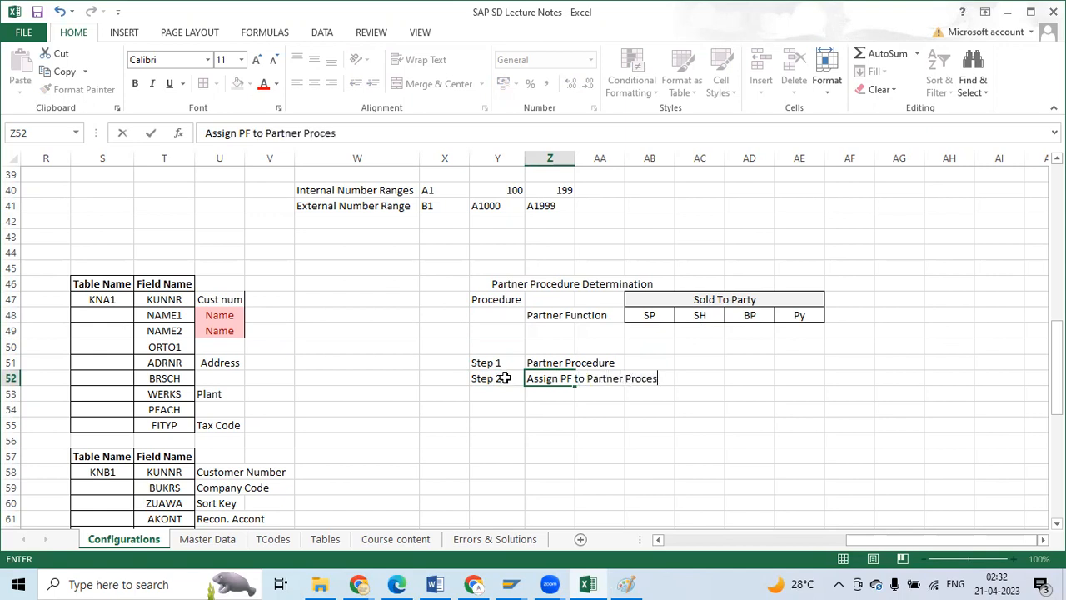
pyautogui.press('BackSpace')
pyautogui.write('dure')
pyautogui.click(502, 405)
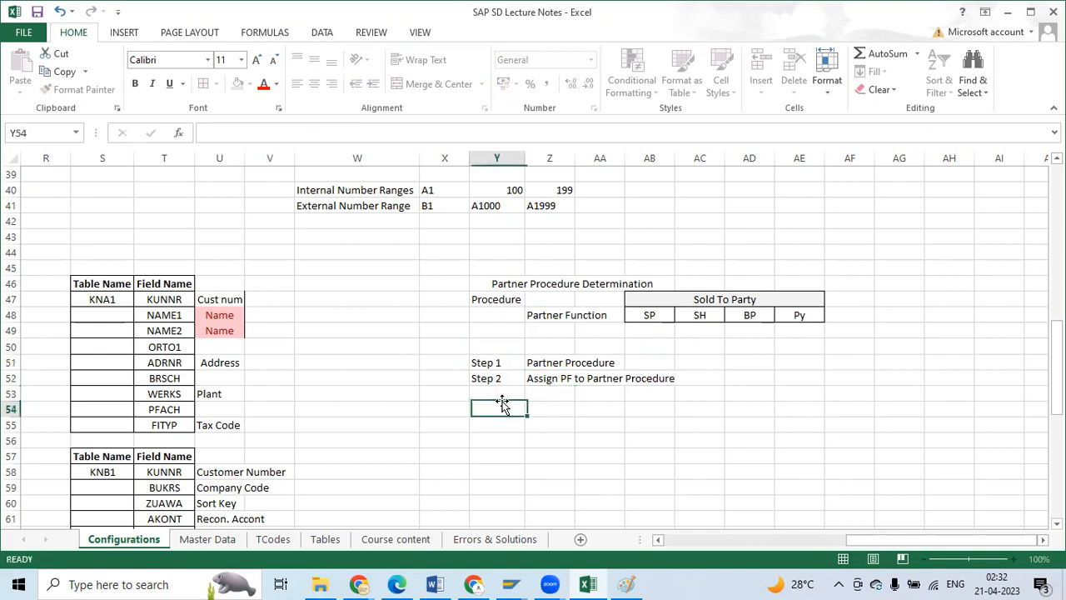
# Step: Enter "Step 3" in cell Y53 and "Assign CAG to Partner Procedure" beside it in Z53
pyautogui.click(502, 393)
pyautogui.write('Step 3')
pyautogui.press('Tab')
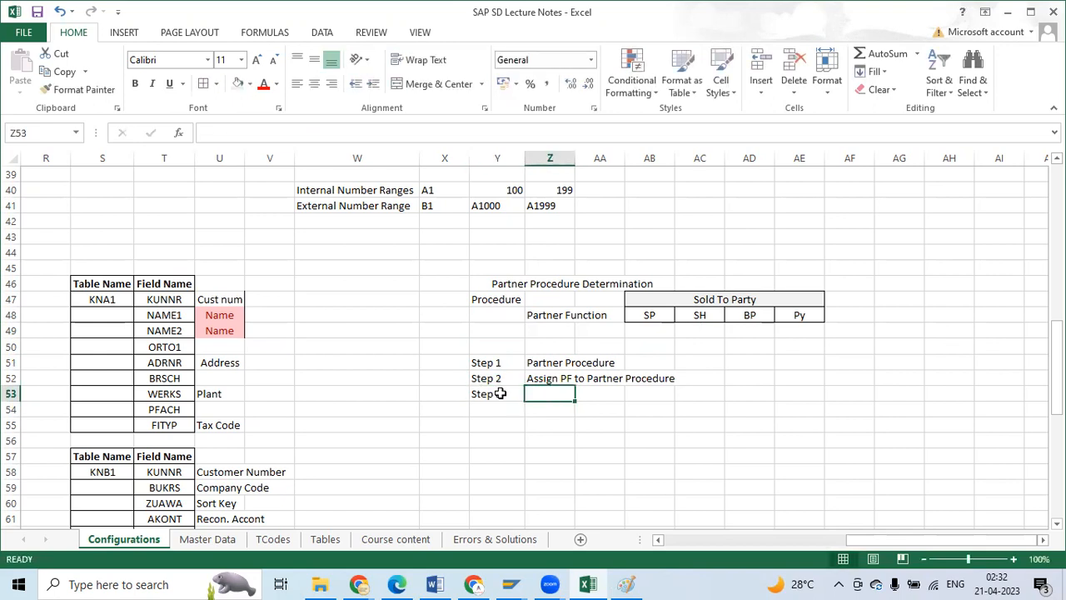
pyautogui.write('Assign')
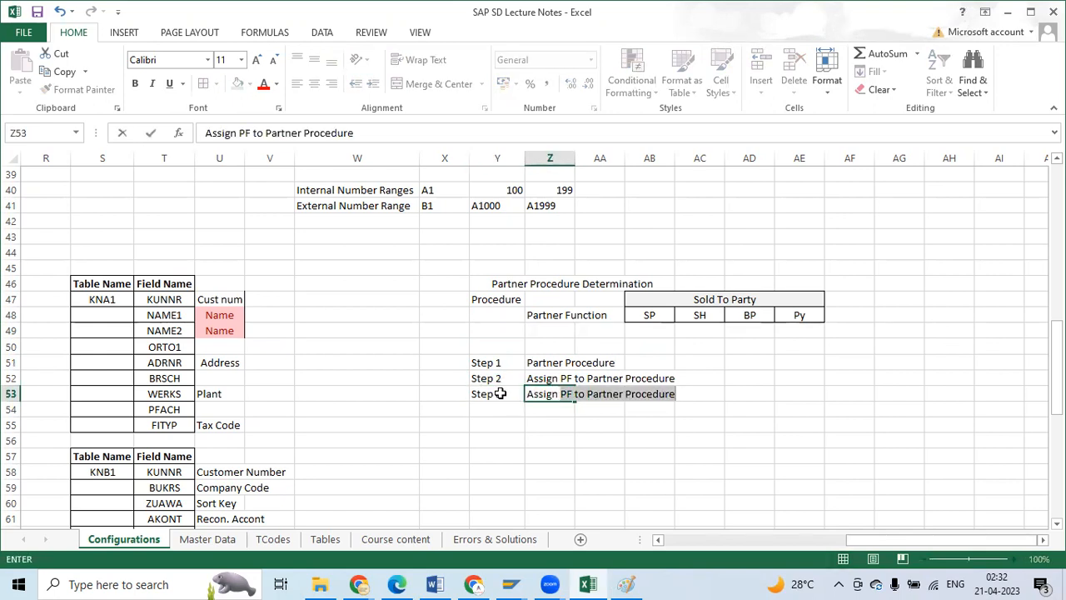
pyautogui.write(' CAG to P')
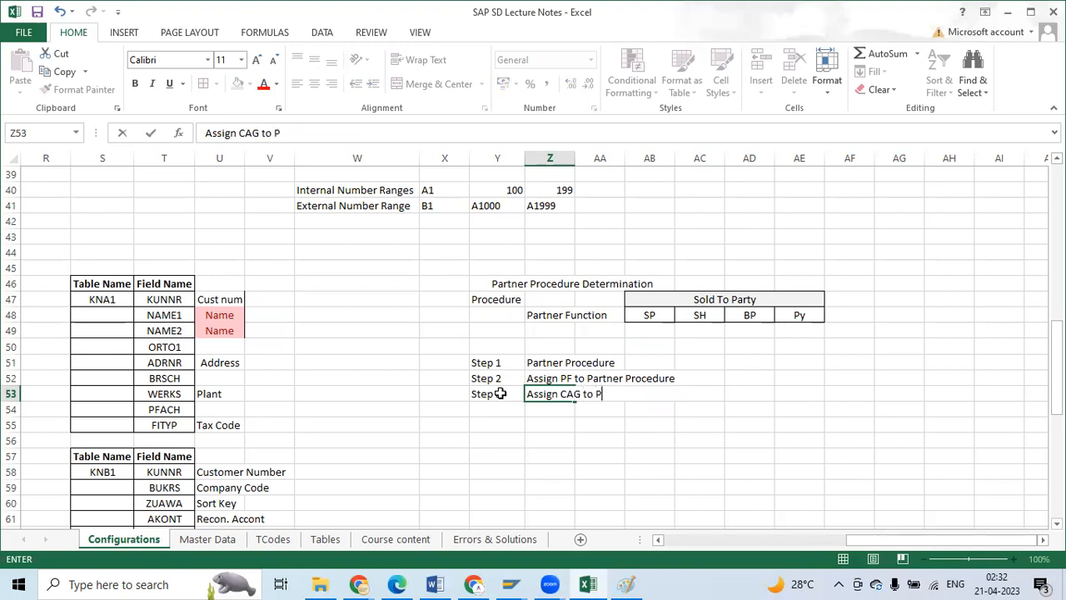
pyautogui.write('artner PRocedure')
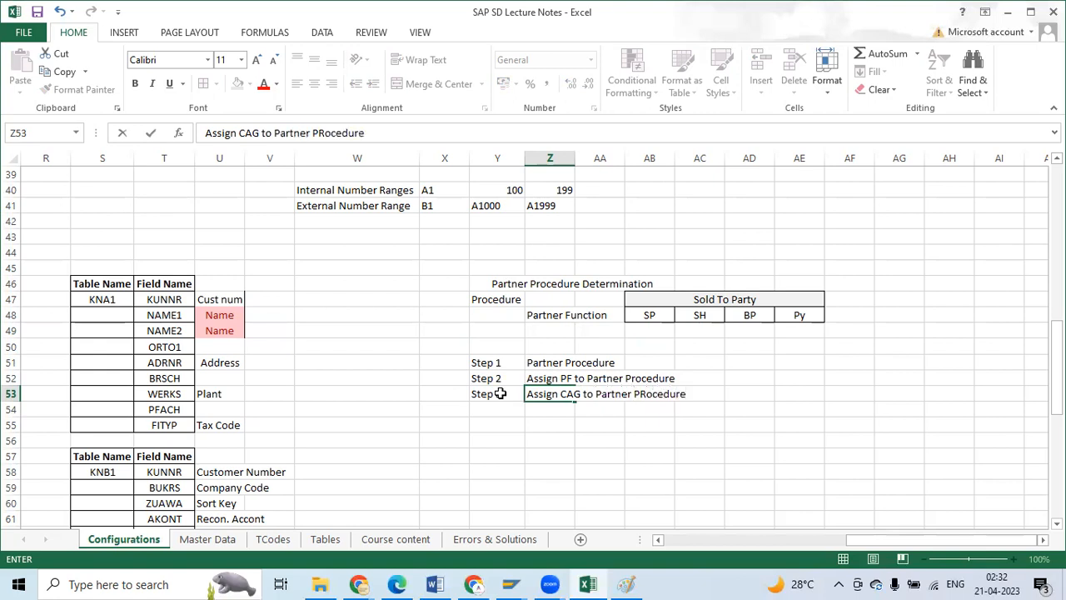
# Step: Enter "Step 4" in cell Y54 and "Assign CAG to Partner Function" beside it in Z54
pyautogui.click(500, 412)
pyautogui.write('Step 4')
pyautogui.press('Tab')
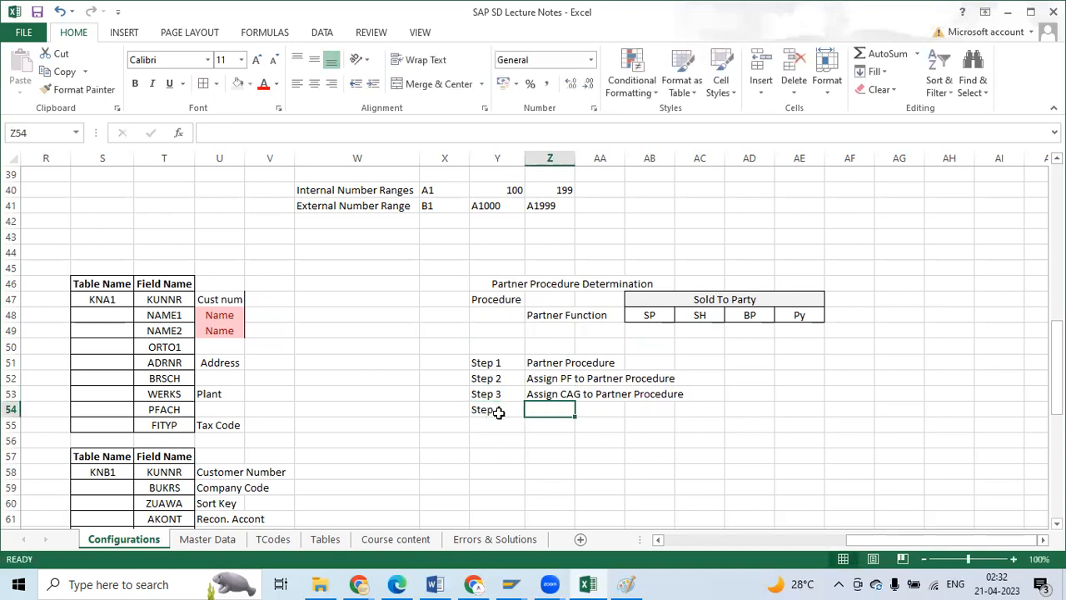
pyautogui.write('Assign')
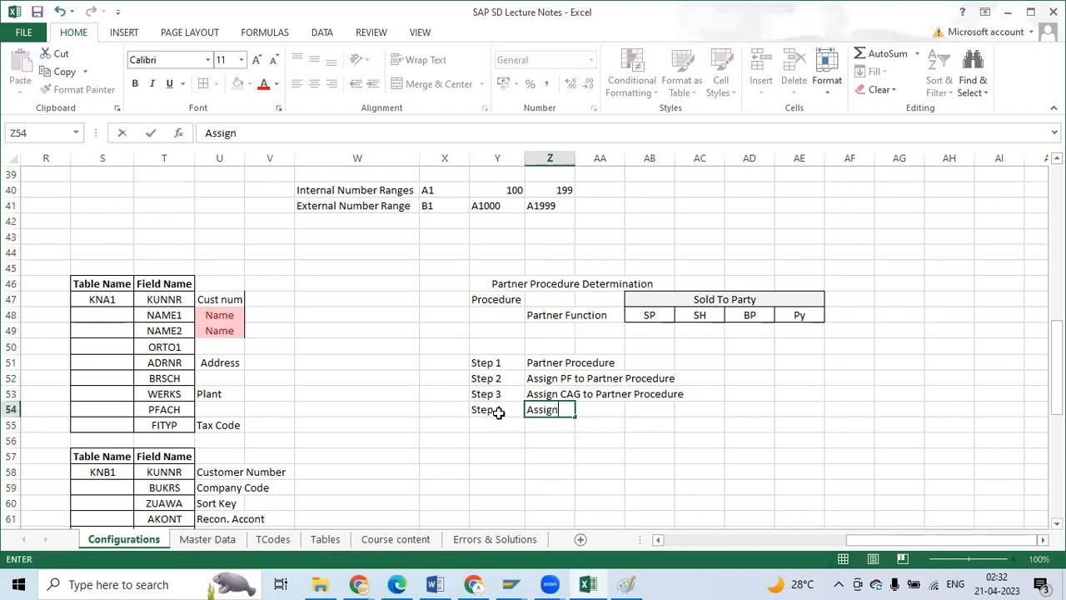
pyautogui.write(' CAG ')
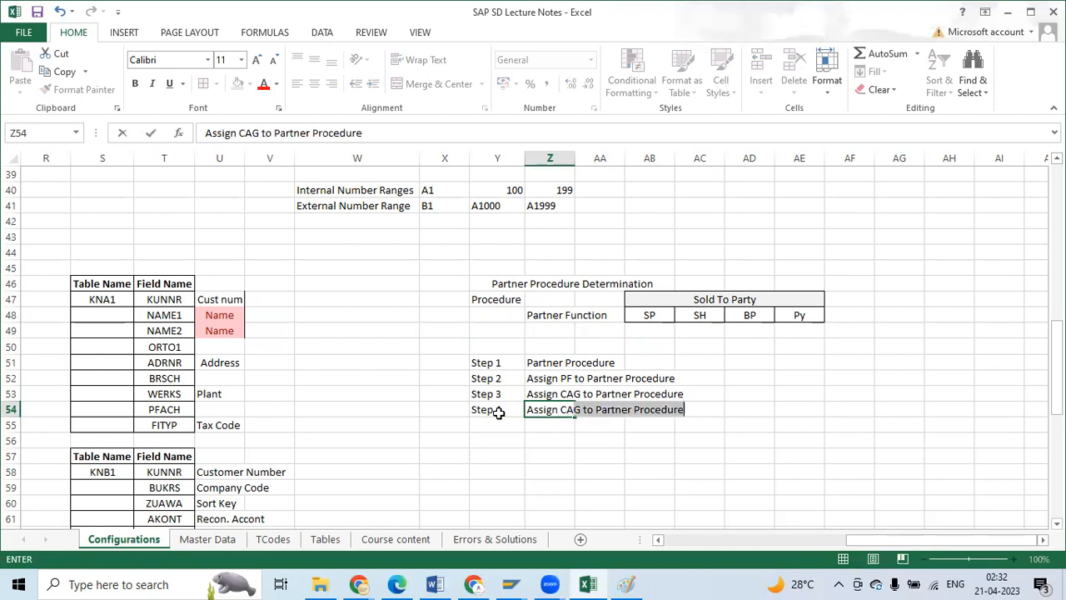
pyautogui.write('to Partner ')
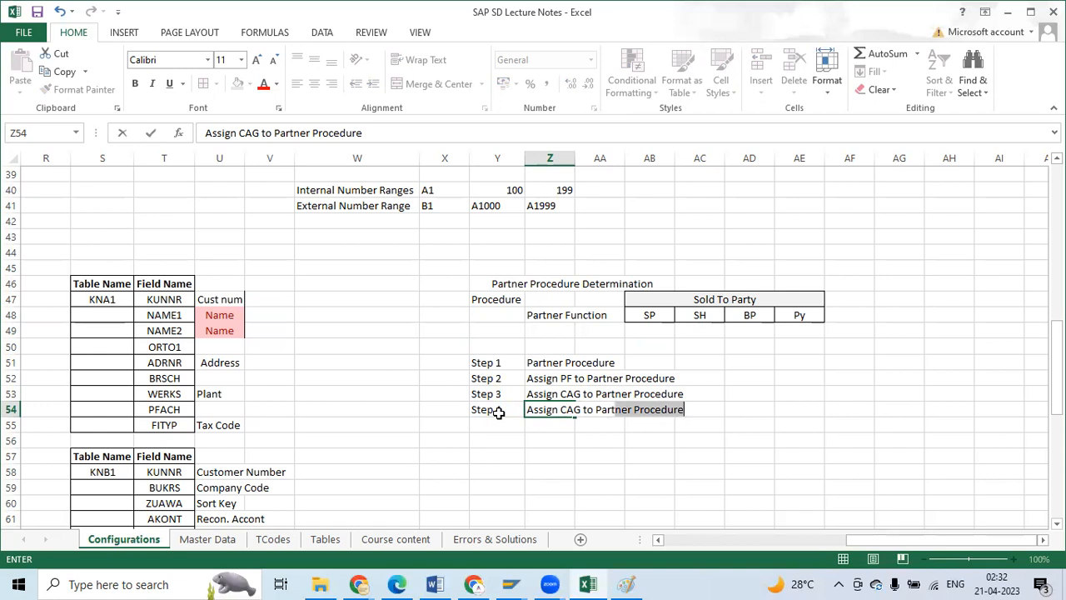
pyautogui.write('Func')
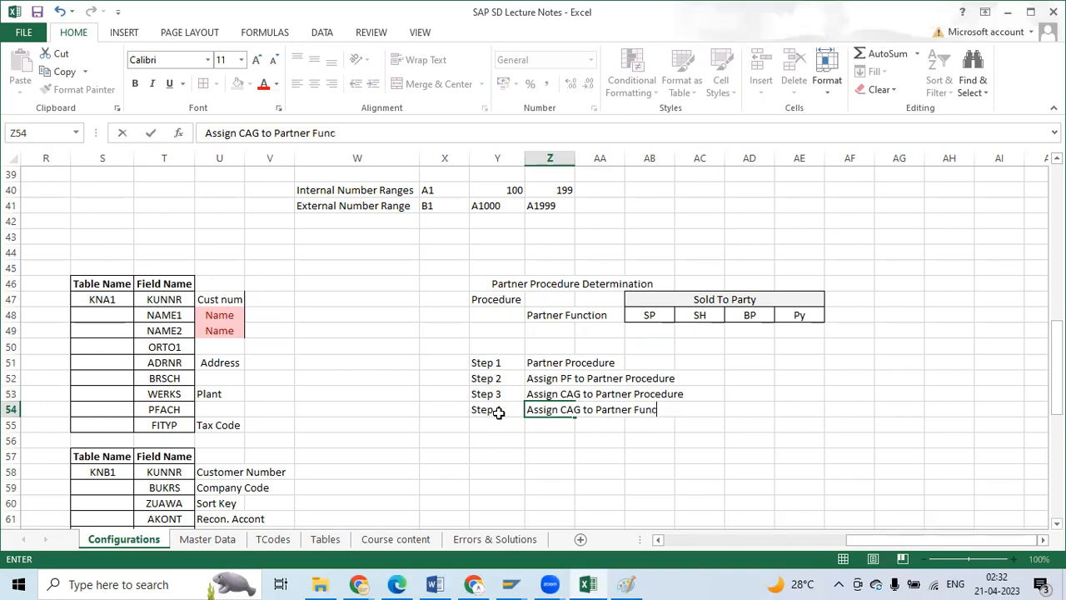
pyautogui.write('tion')
pyautogui.click(614, 500)
pyautogui.moveTo(488, 363); pyautogui.dragTo(613, 397)
pyautogui.click(685, 424)
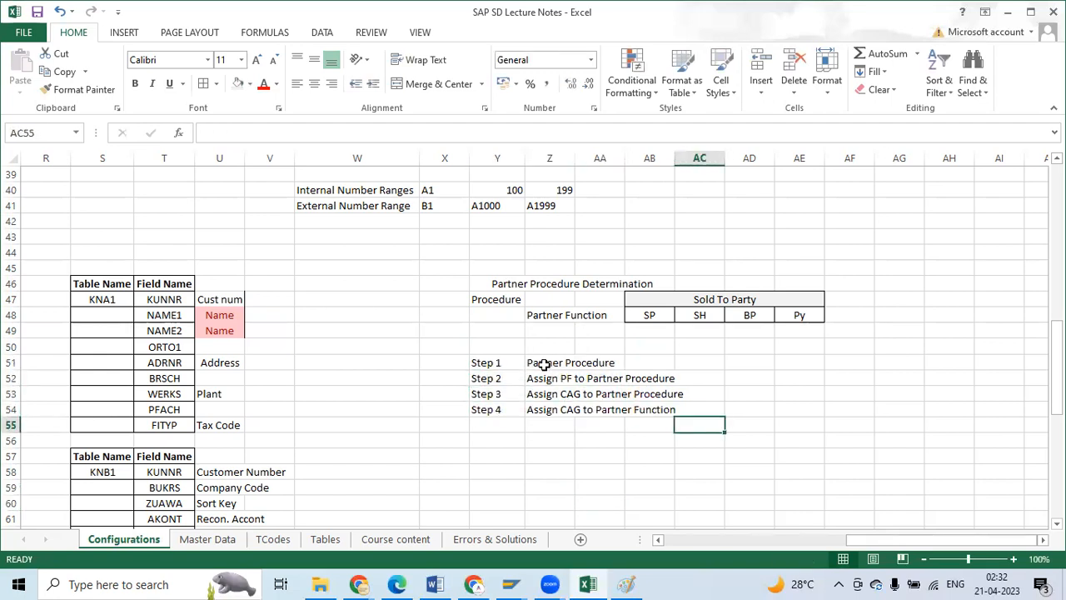
pyautogui.click(882, 456)
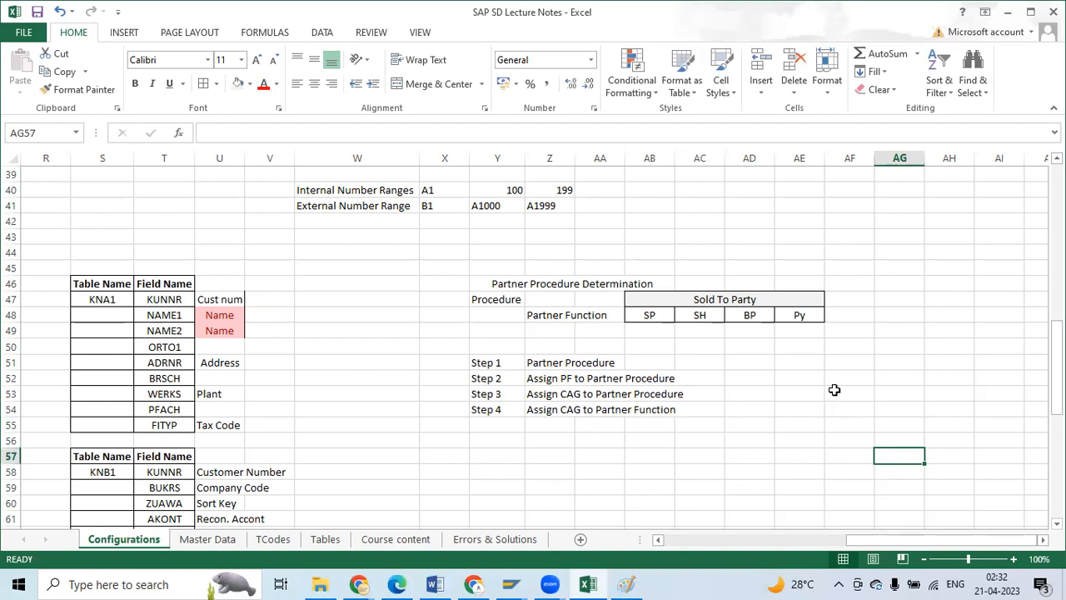
pyautogui.click(836, 367)
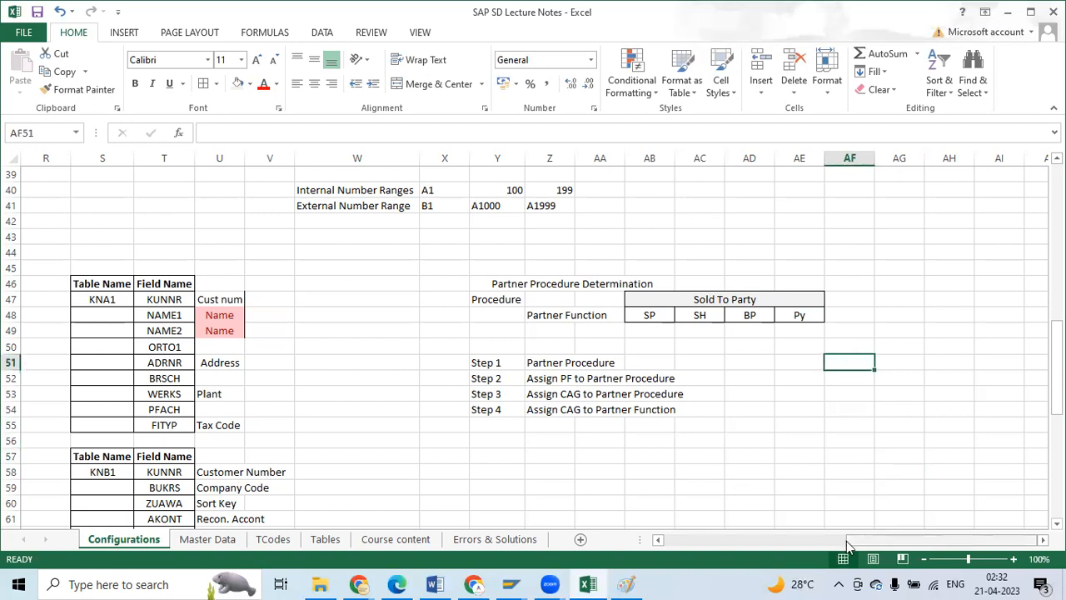
pyautogui.click(1043, 540)
pyautogui.click(1043, 539)
pyautogui.click(821, 359)
pyautogui.click(746, 361)
pyautogui.write('S')
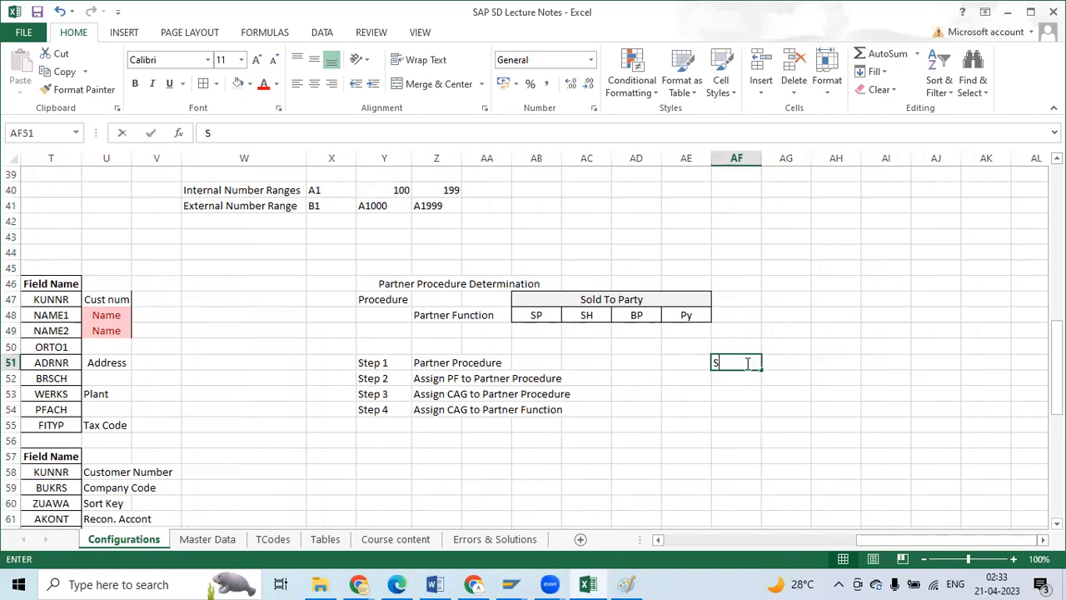
pyautogui.write('P')
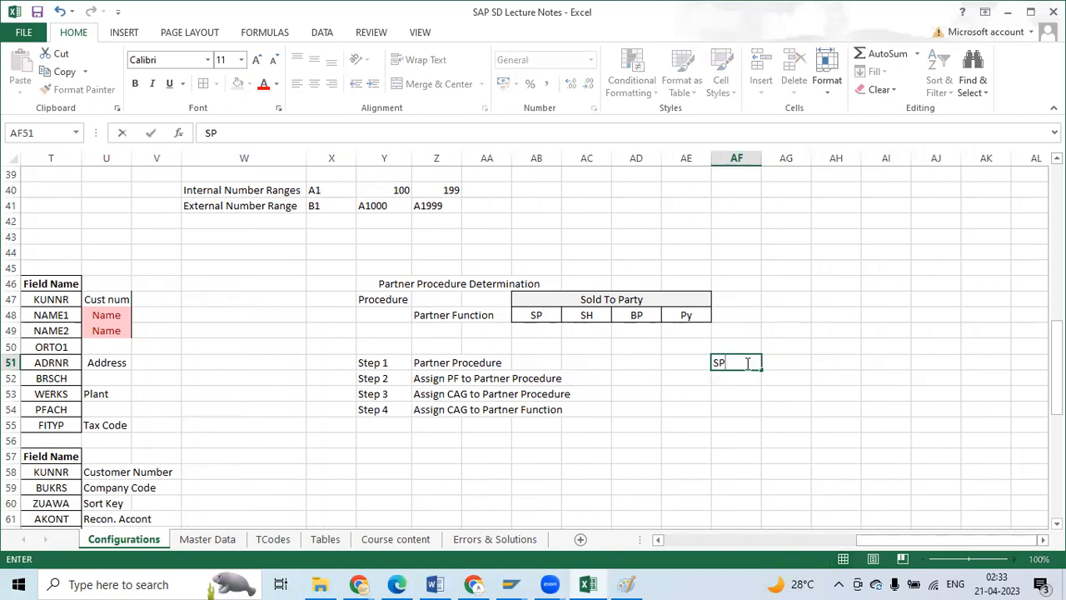
pyautogui.press('Tab')
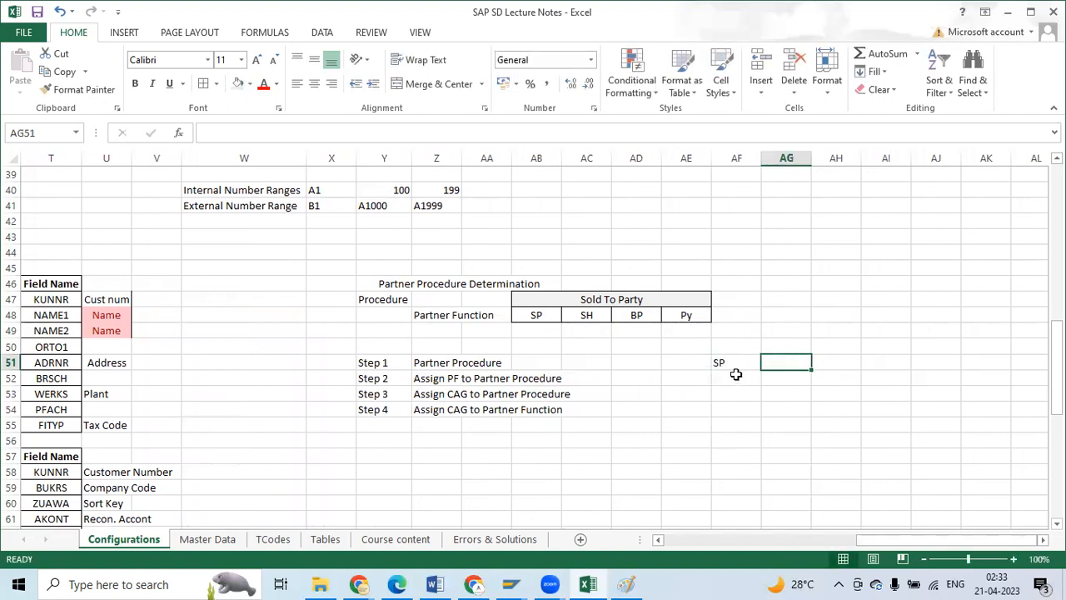
# Step: Enter "Sold To Party" in cell AF51 and fit column AF to the text
pyautogui.click(734, 372)
pyautogui.press('BackSpace')
pyautogui.write('S')
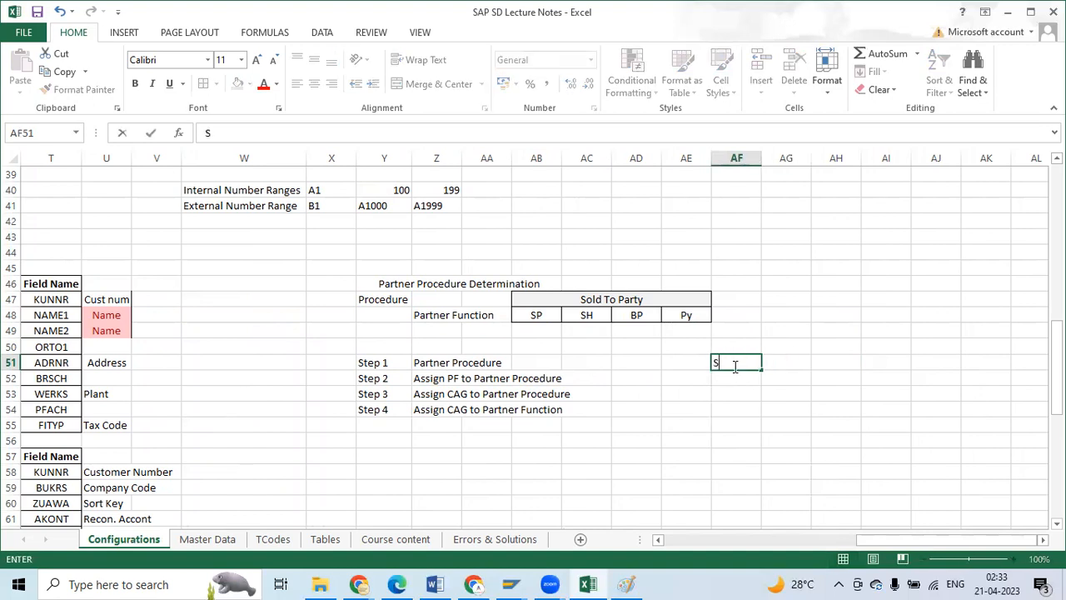
pyautogui.write('old To Party')
pyautogui.click(755, 159)
pyautogui.doubleClick(761, 158)
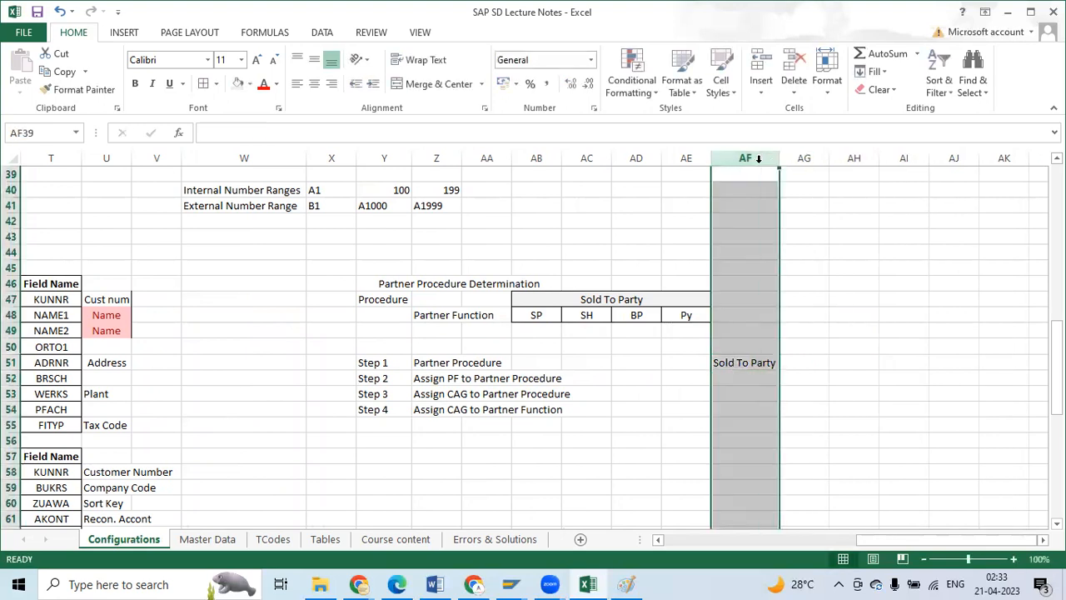
pyautogui.click(807, 421)
# Step: Enter "Ship to Party" in cell AF52 and "Bill To Party" below it in AF53
pyautogui.click(719, 379)
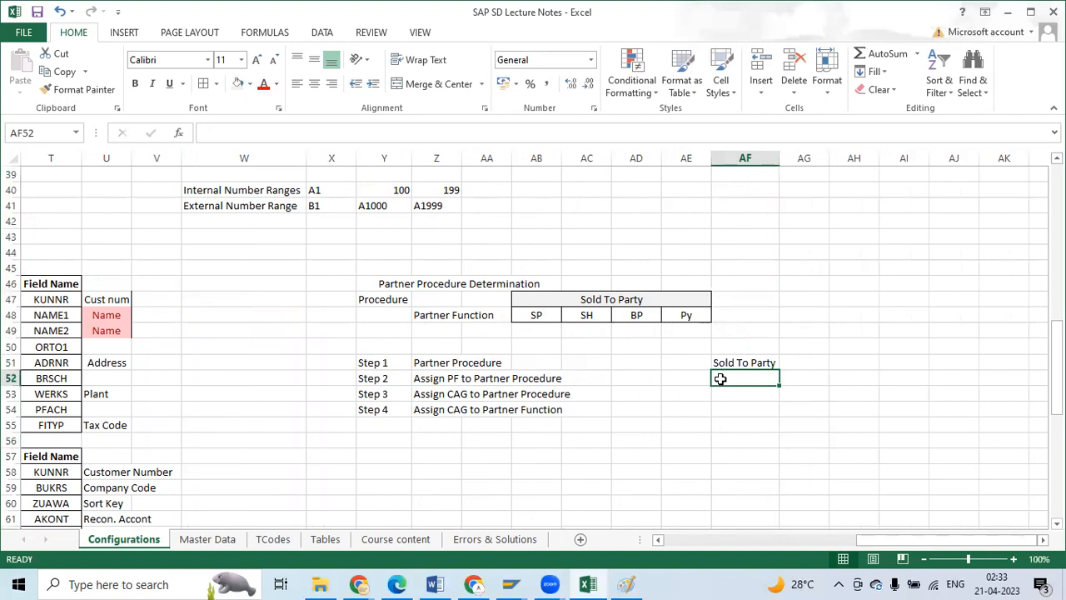
pyautogui.write('Ship')
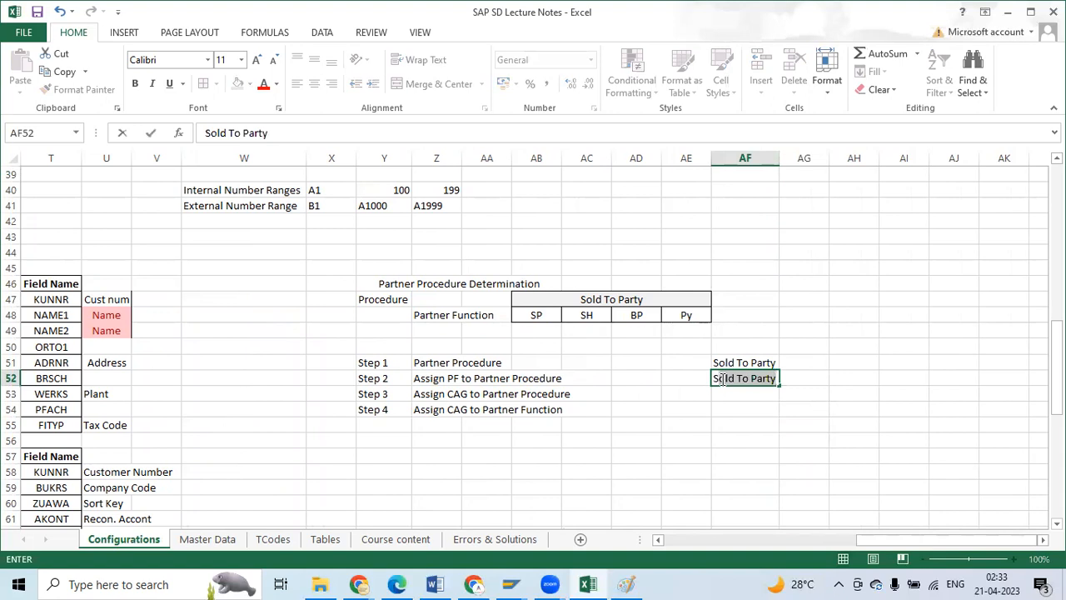
pyautogui.write(' to Party')
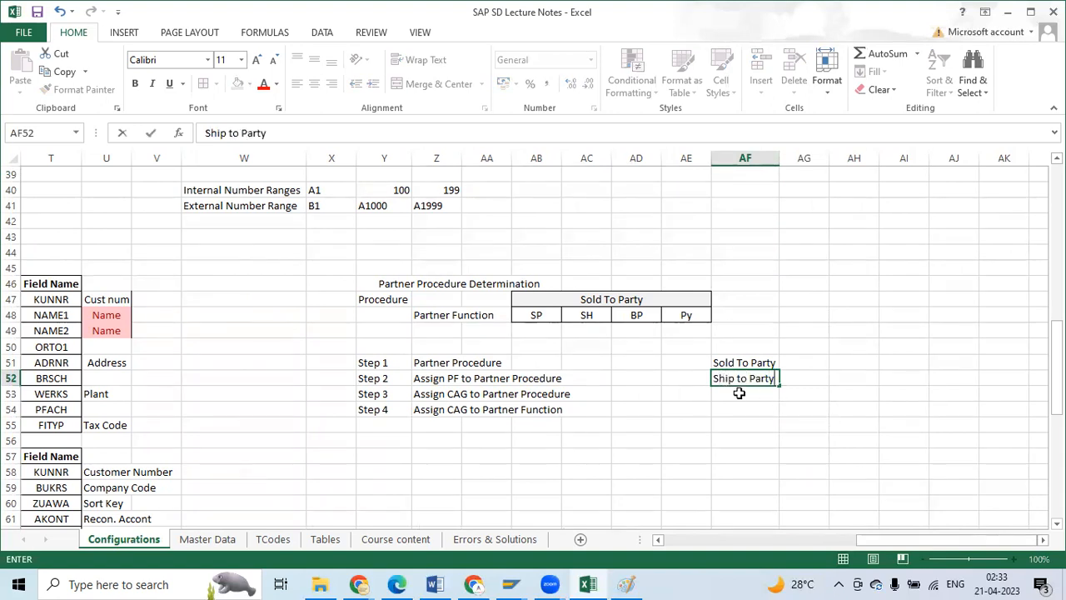
pyautogui.click(739, 391)
pyautogui.write('Bill')
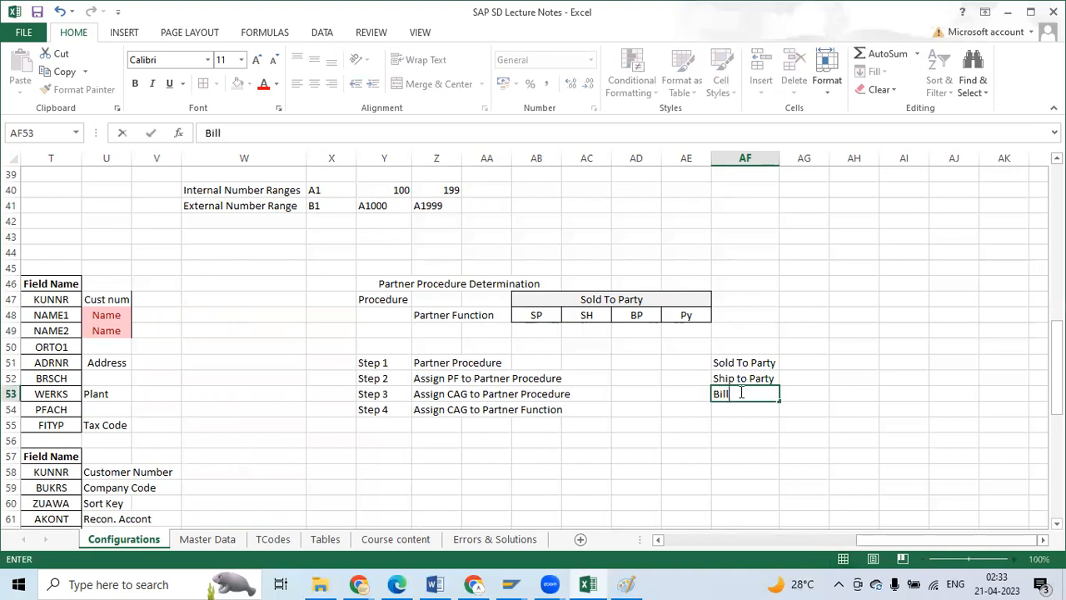
pyautogui.write(' To PArty')
pyautogui.press('Left')
pyautogui.press('Left')
# Step: Enter "Payer" in cell AF54 to complete the list of partner functions
pyautogui.click(740, 411)
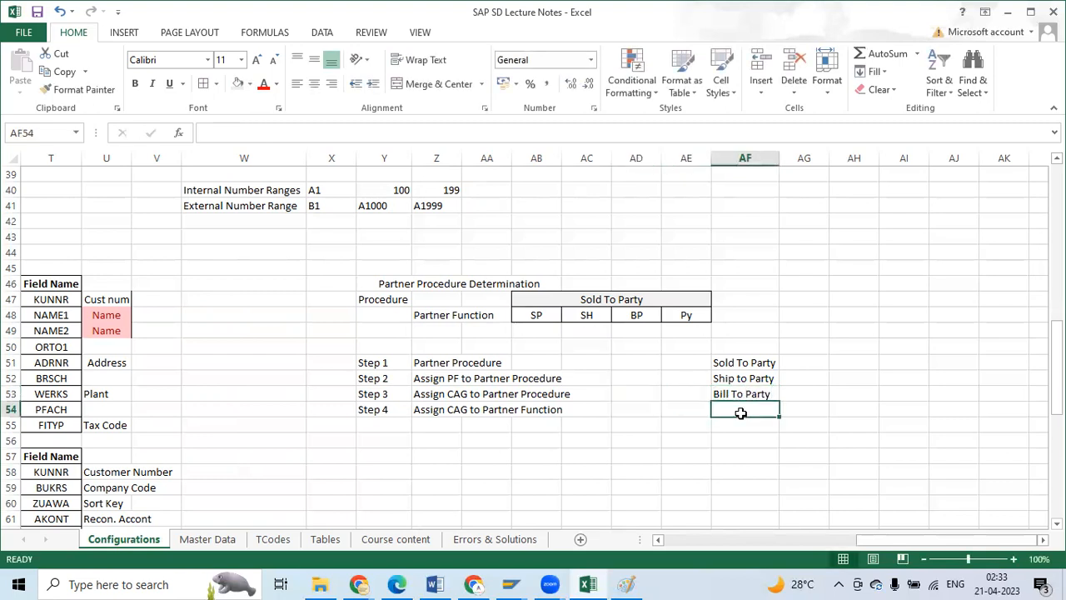
pyautogui.write('Payer')
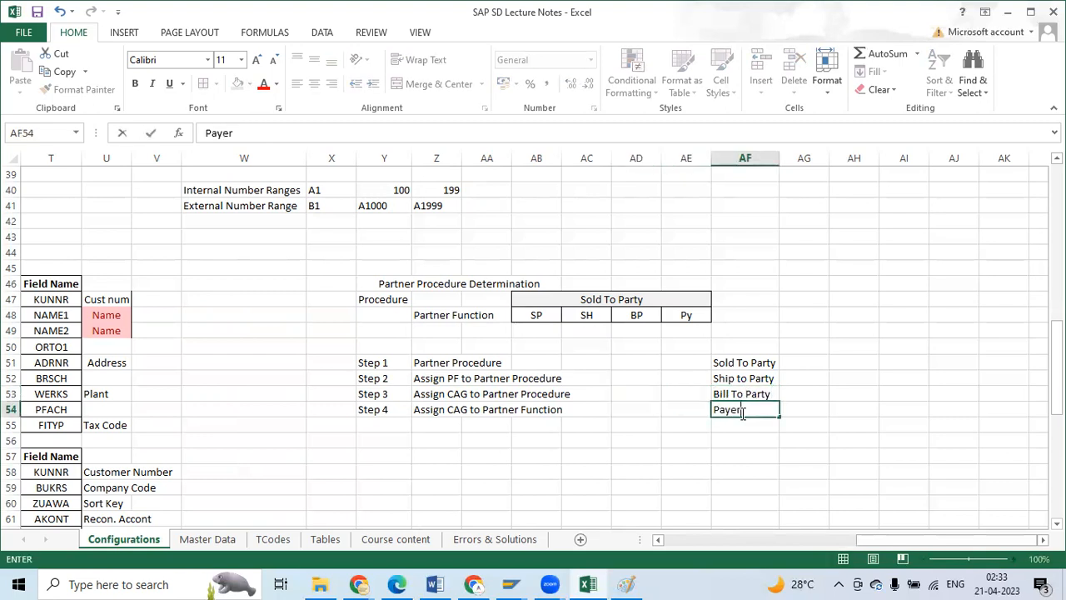
pyautogui.click(828, 377)
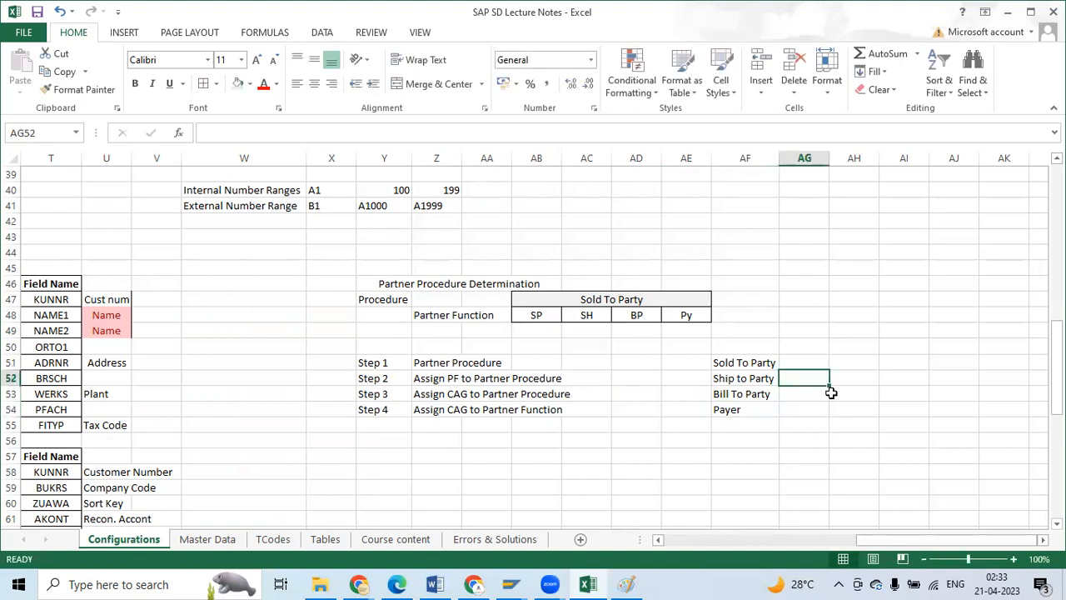
# Step: Enter "Main Customer" in cell AG51 beside Sold To Party and fit column AG to the text
pyautogui.click(811, 363)
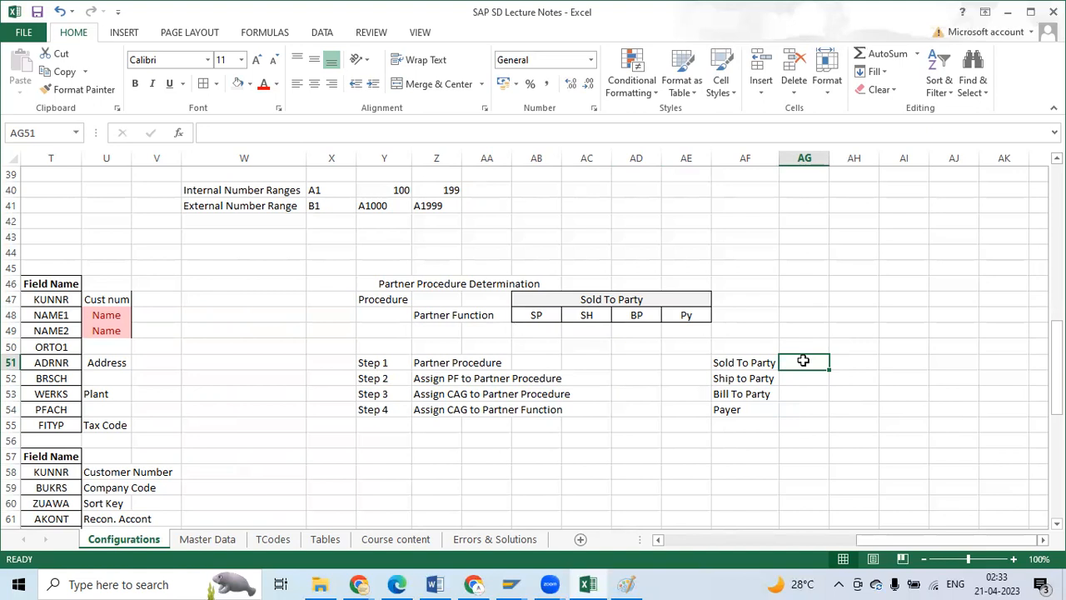
pyautogui.write('Py')
pyautogui.press('BackSpace')
pyautogui.press('BackSpace')
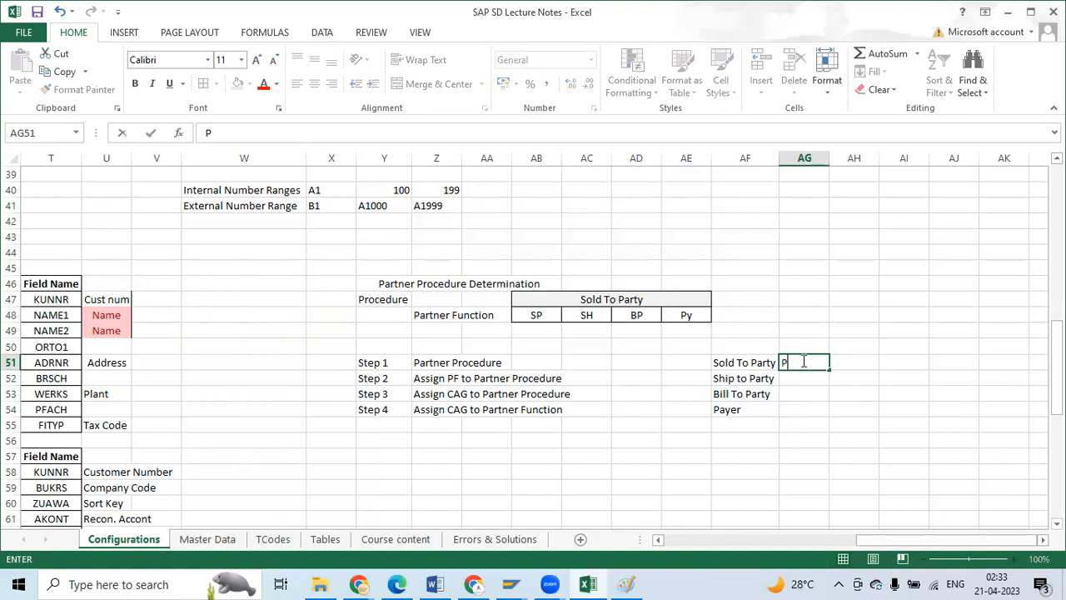
pyautogui.write('Main Customer')
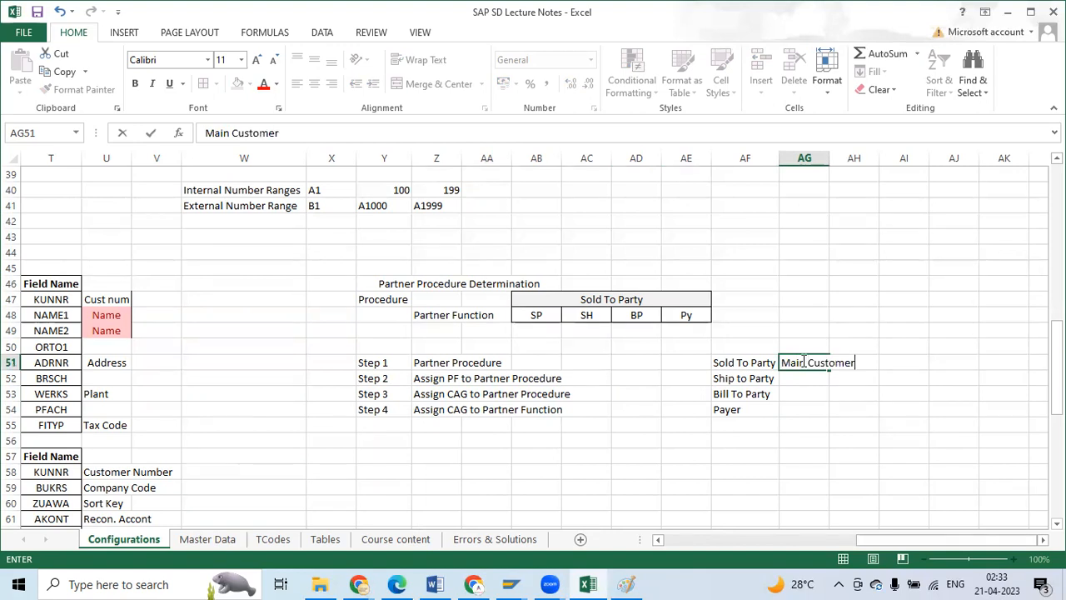
pyautogui.click(793, 382)
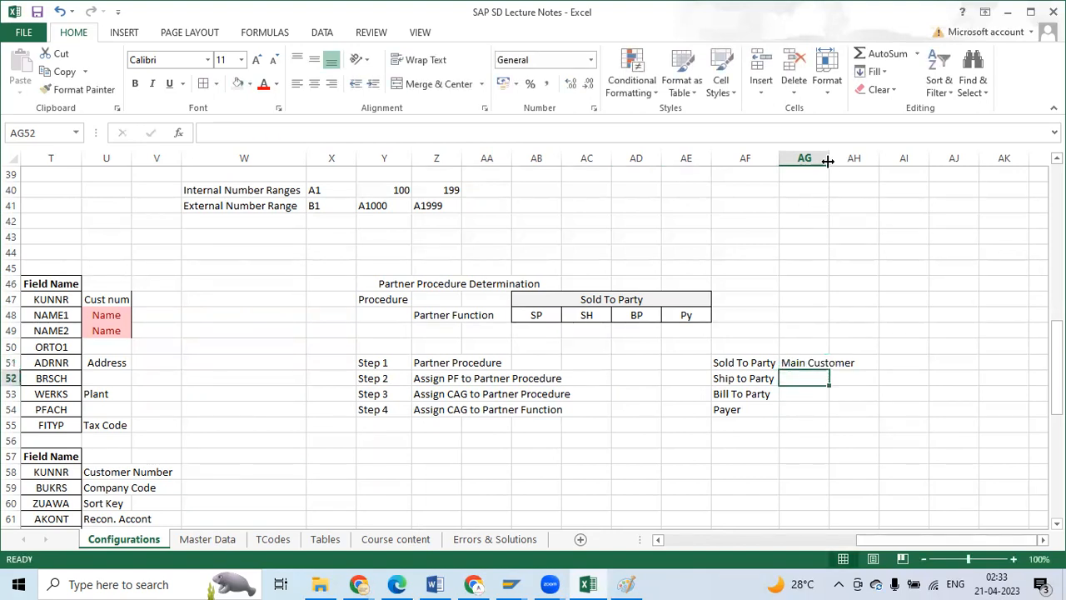
pyautogui.doubleClick(828, 161)
pyautogui.click(834, 429)
# Step: Enter "Friend" in cell AG52 beside Ship to Party
pyautogui.click(800, 379)
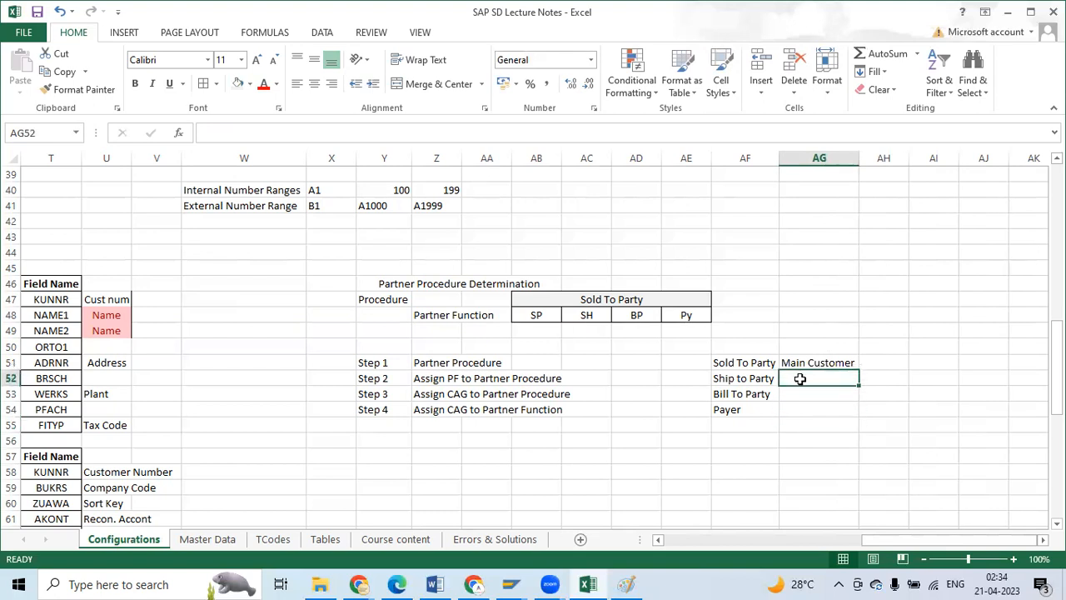
pyautogui.write('Oder')
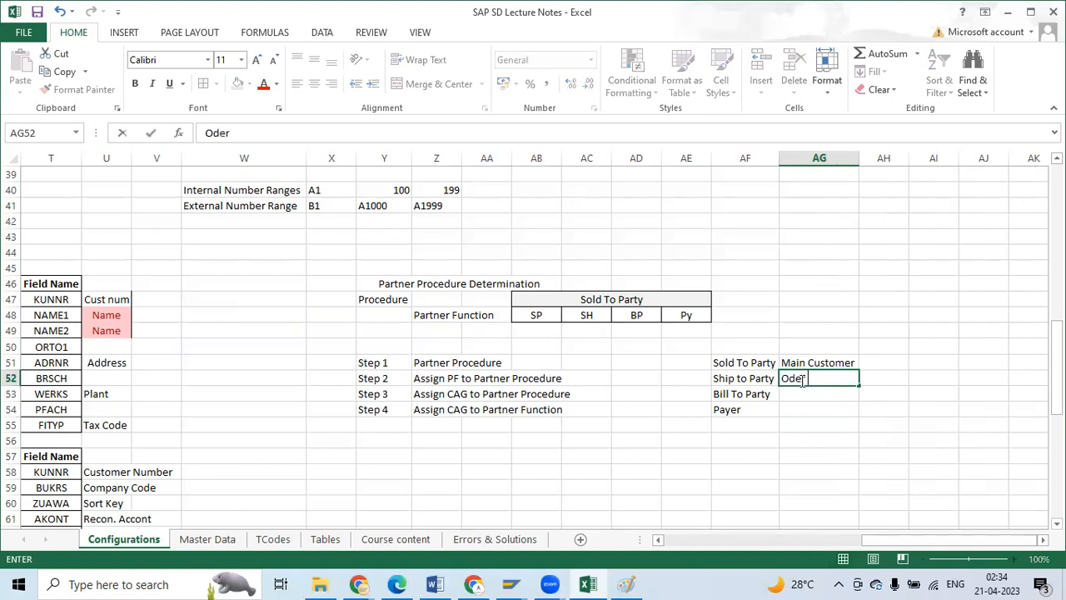
pyautogui.press('BackSpace')
pyautogui.press('BackSpace')
pyautogui.press('BackSpace')
pyautogui.write('Par')
pyautogui.press('BackSpace')
pyautogui.press('BackSpace')
pyautogui.press('BackSpace')
pyautogui.write('Friend')
pyautogui.click(770, 394)
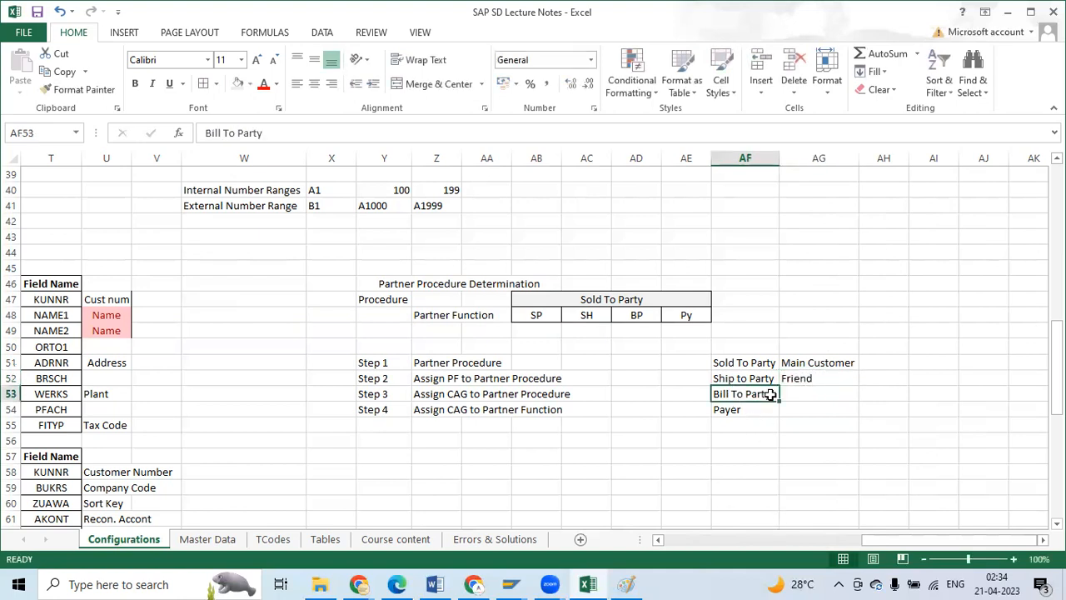
# Step: Enter "Invoice" in cell AG53 beside Bill To Party
pyautogui.click(809, 394)
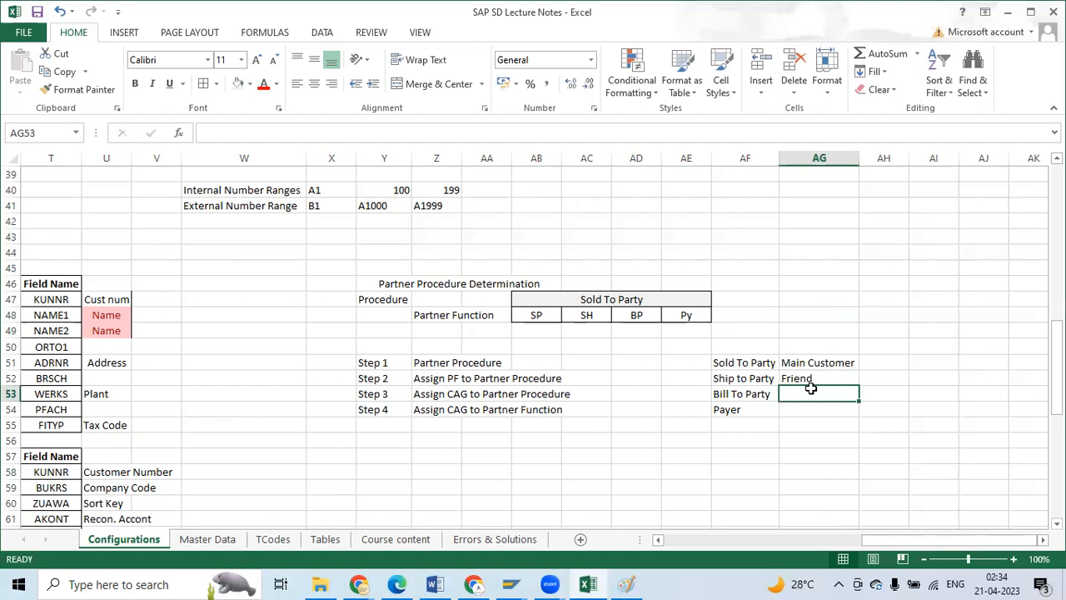
pyautogui.write('Invoice')
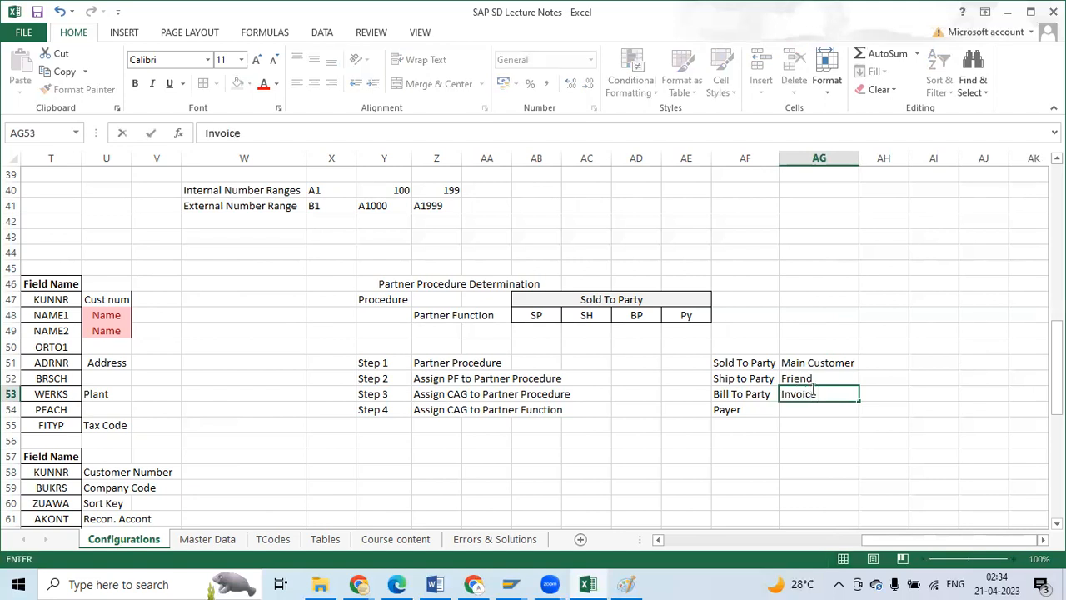
pyautogui.write(' Party')
pyautogui.press('BackSpace')
pyautogui.press('BackSpace')
pyautogui.press('BackSpace')
pyautogui.press('BackSpace')
pyautogui.press('BackSpace')
pyautogui.click(801, 410)
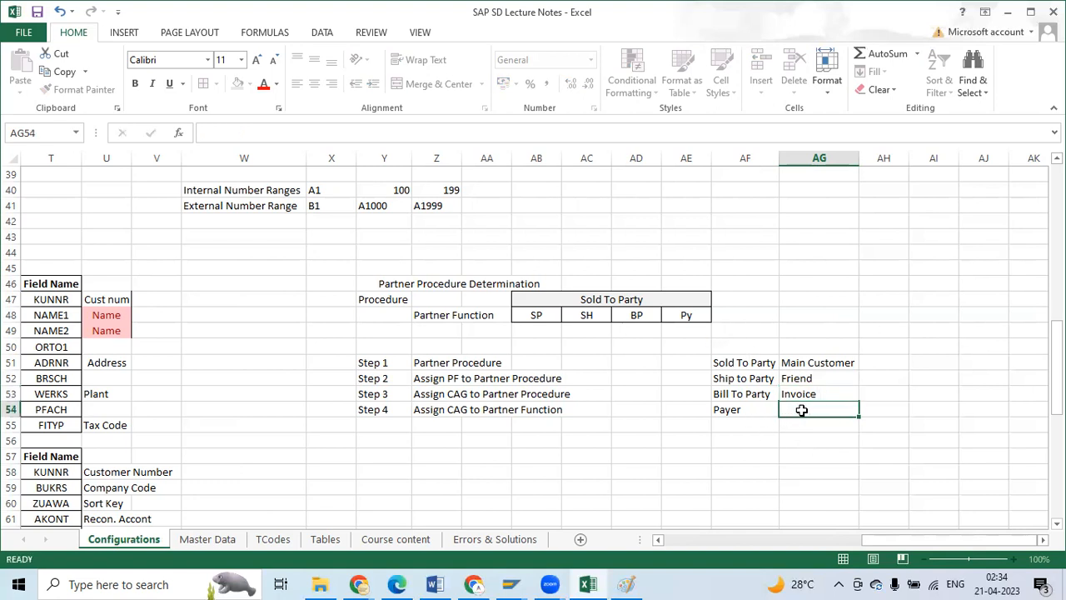
# Step: Enter "Bank" in cell AG54 beside Payer
pyautogui.click(744, 410)
pyautogui.click(817, 407)
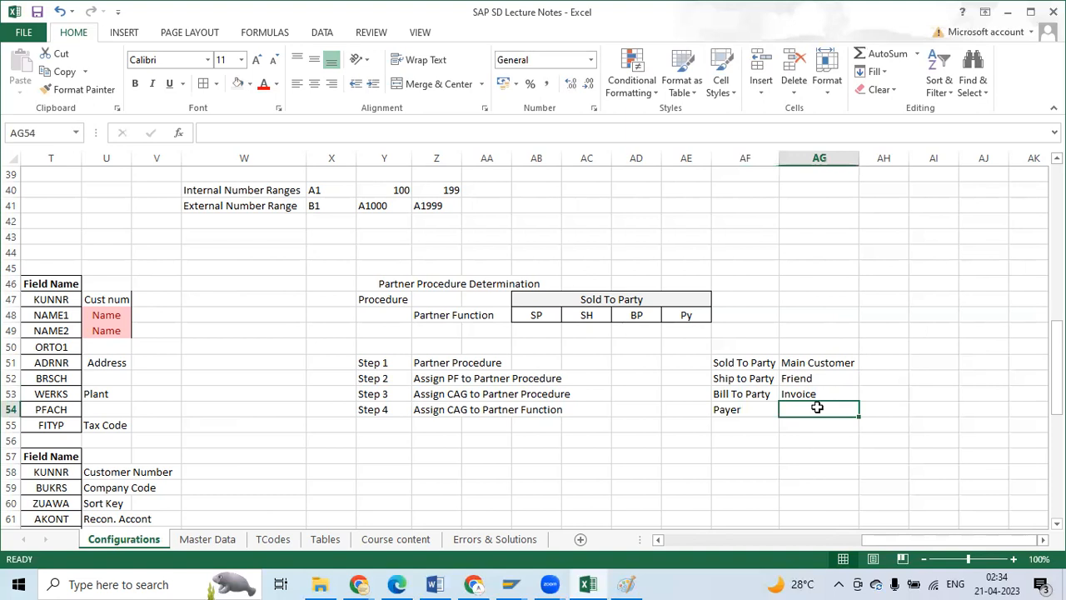
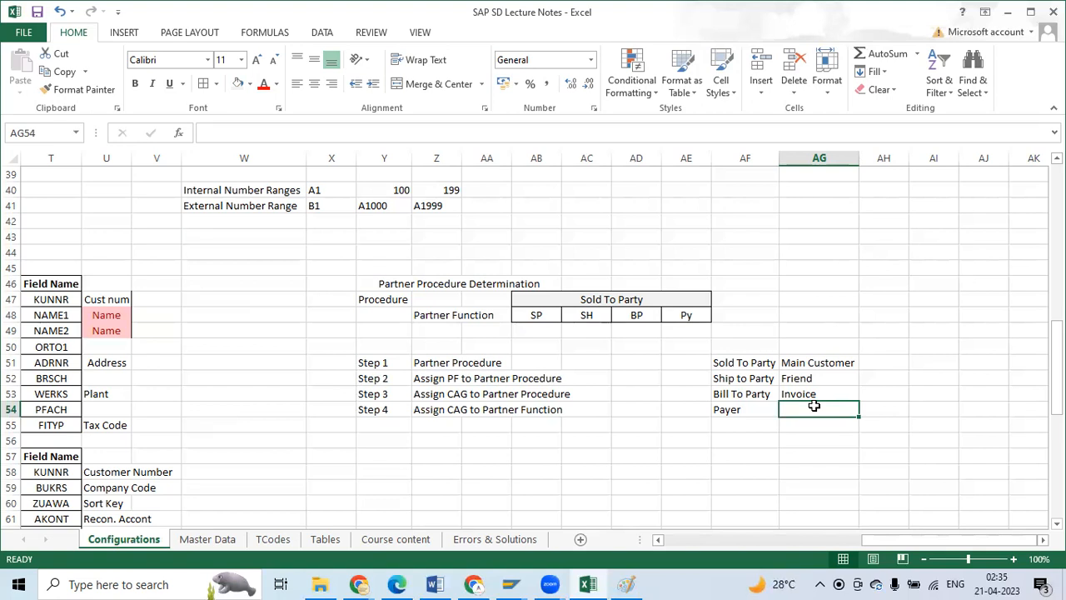
pyautogui.write('Bank')
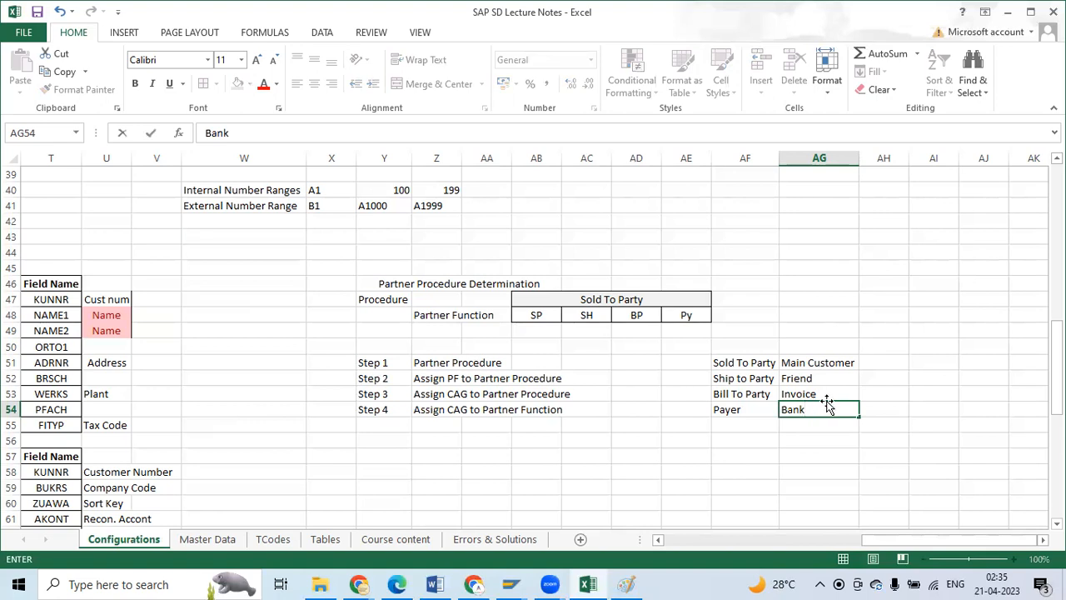
pyautogui.click(832, 479)
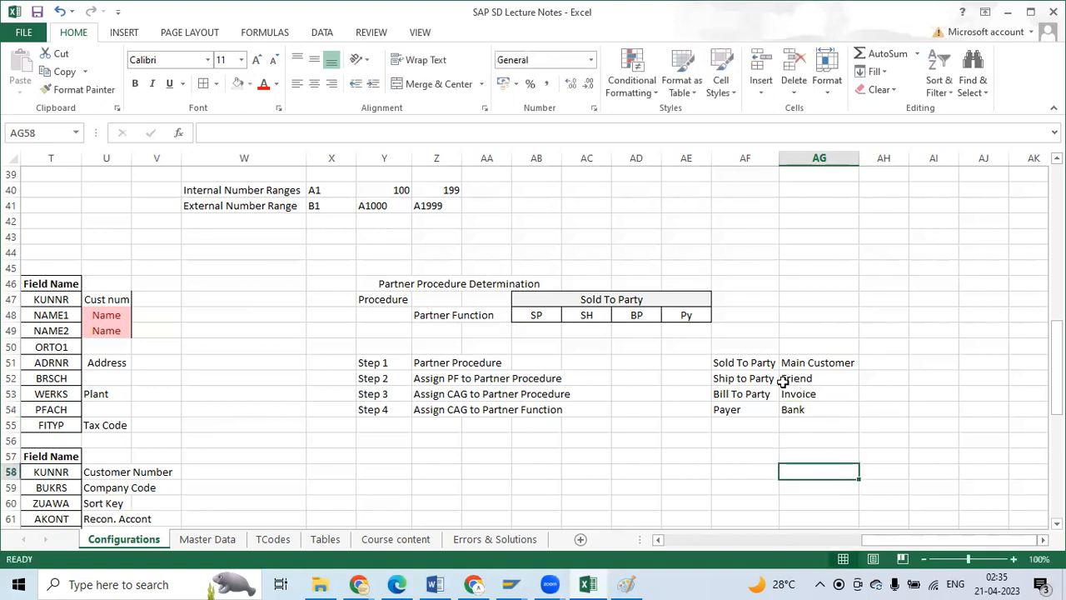
pyautogui.click(737, 375)
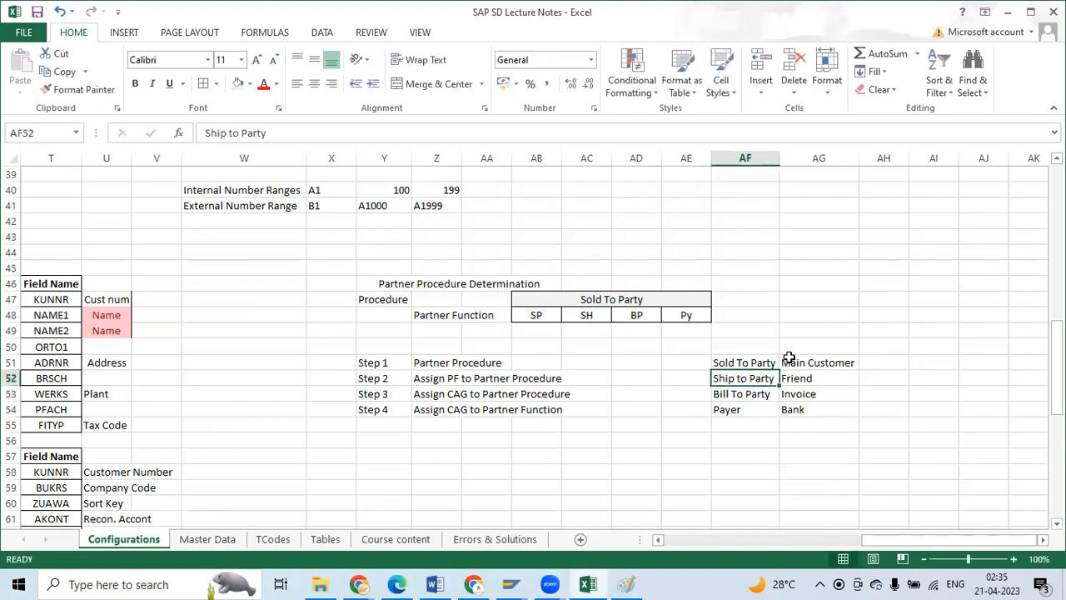
# Step: Review the partner function examples and the partner determination steps with their T-codes in the Customer Master Data list
pyautogui.click(728, 395)
pyautogui.click(729, 409)
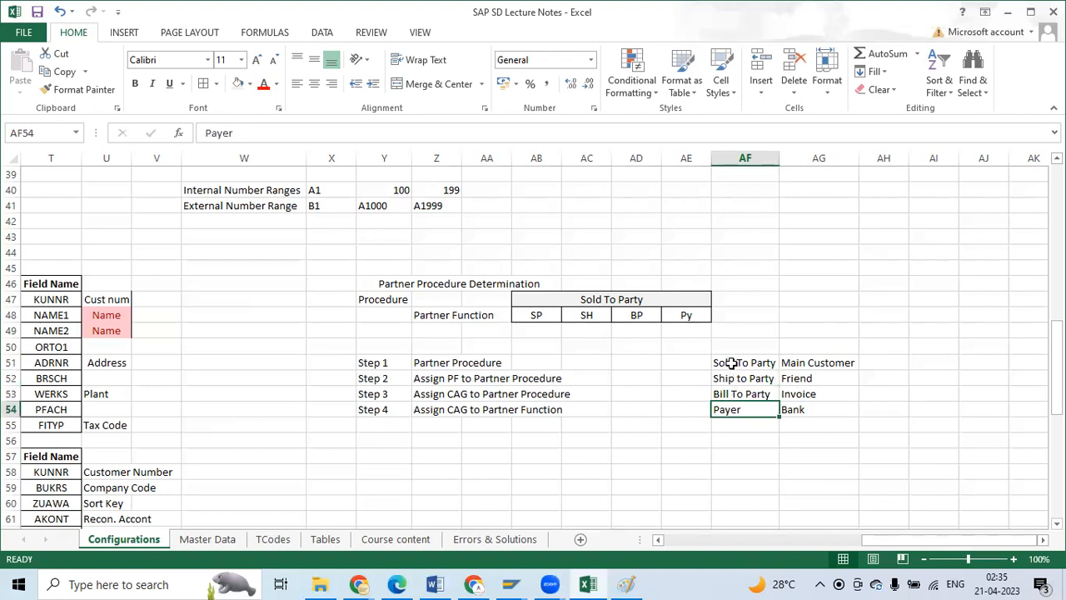
pyautogui.moveTo(901, 545); pyautogui.dragTo(697, 540)
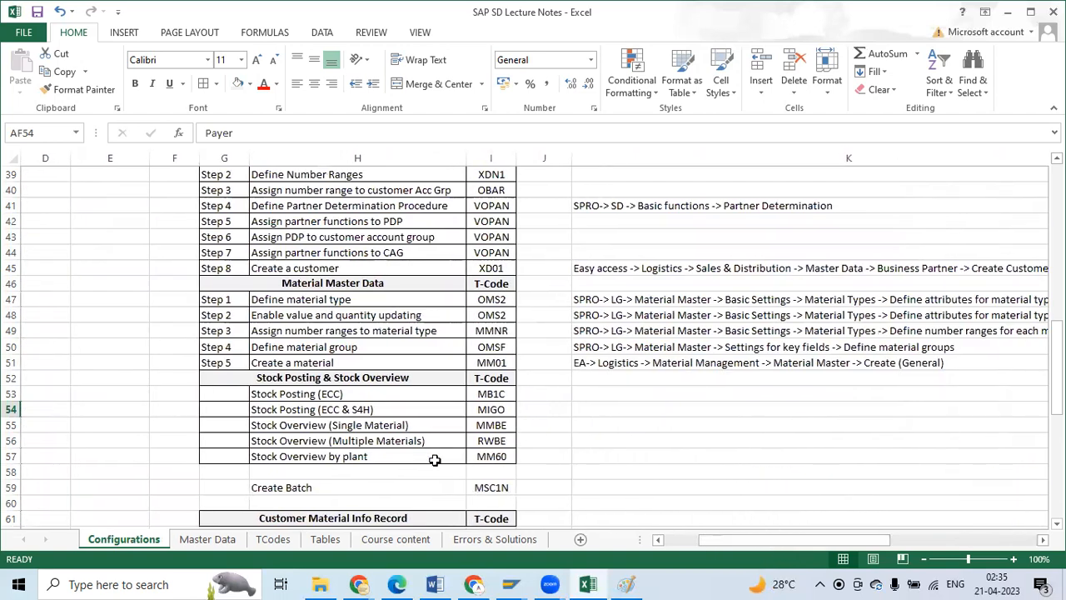
pyautogui.scroll(3, 388, 459)
pyautogui.click(285, 322)
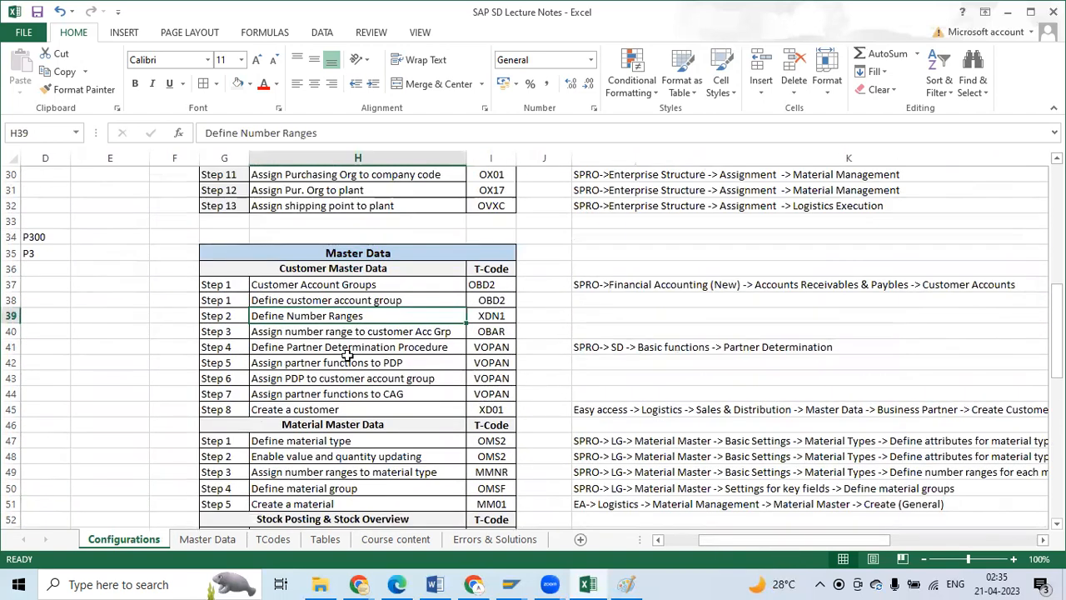
pyautogui.click(494, 345)
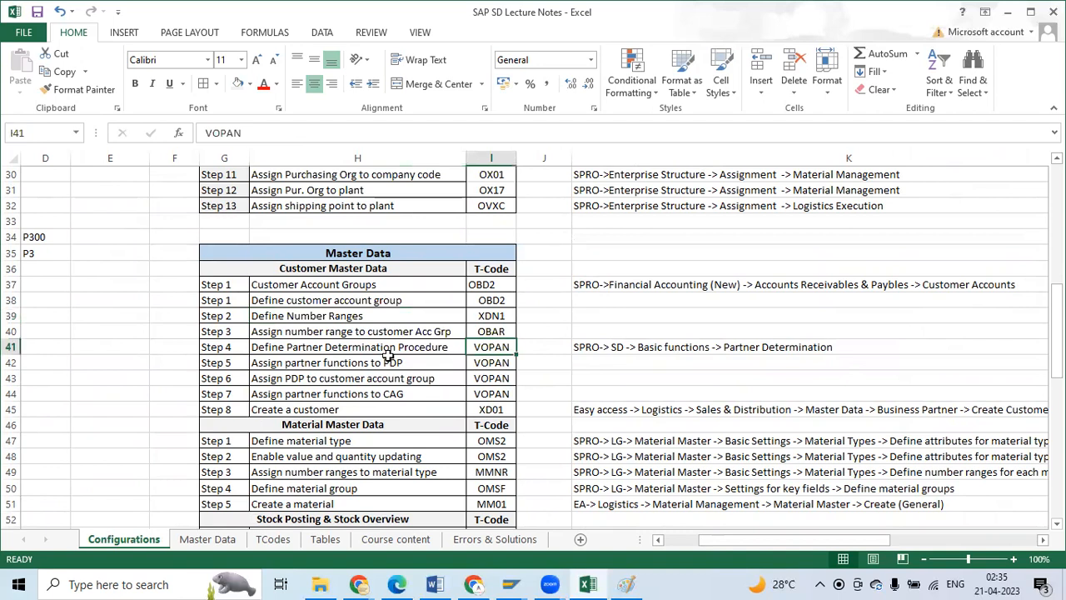
pyautogui.click(266, 350)
pyautogui.click(226, 350)
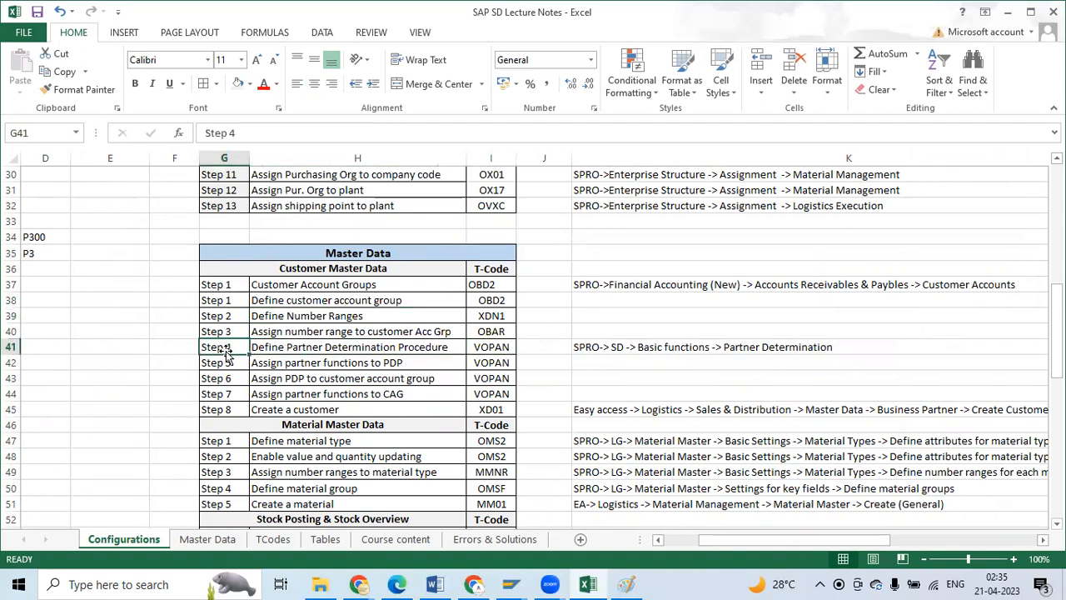
pyautogui.click(272, 345)
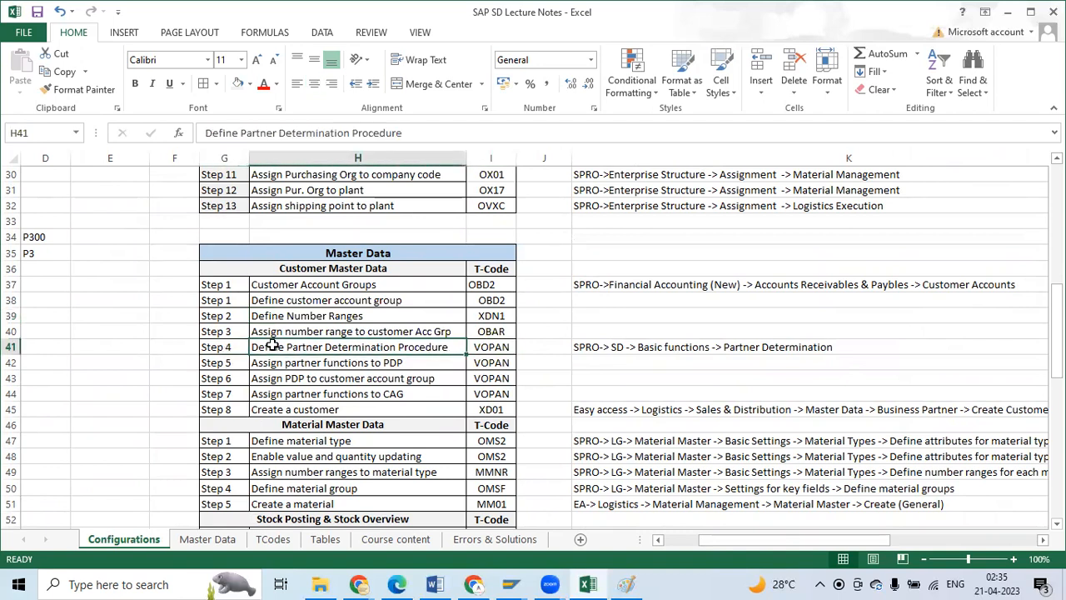
pyautogui.click(491, 347)
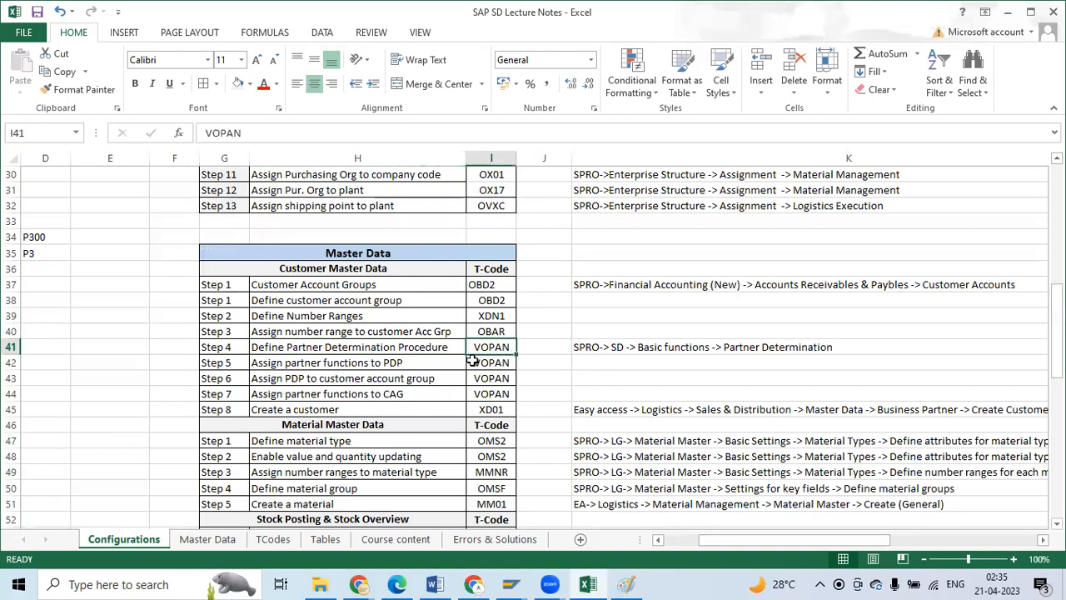
# Step: Switch to SAP, leave the number range assignment view and run transaction SPRO
pyautogui.hotkey('alt', 'Tab')
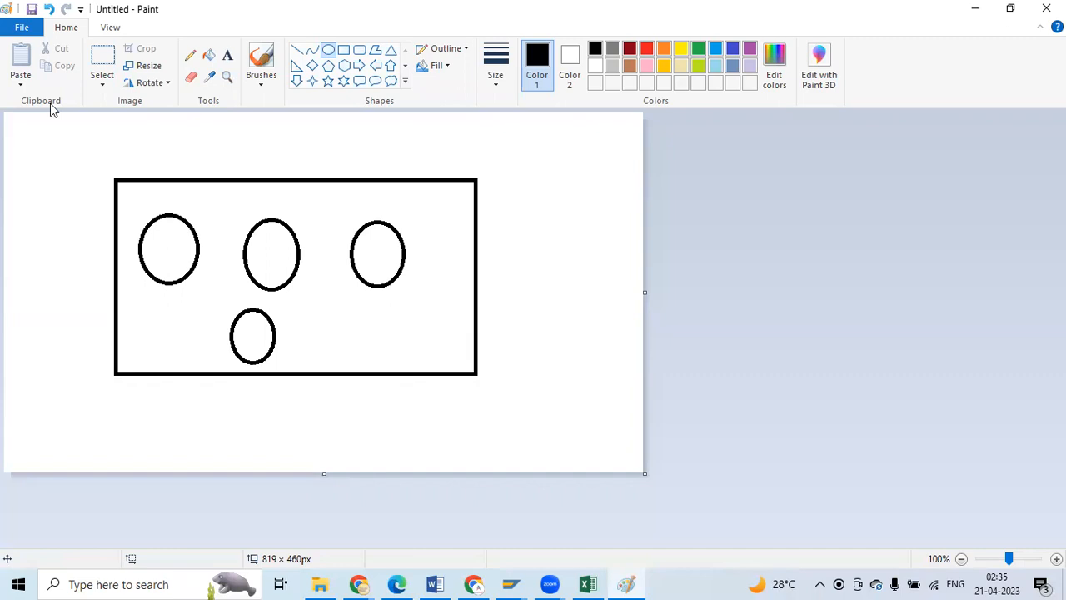
pyautogui.hotkey('alt', 'Tab')
pyautogui.write('/n')
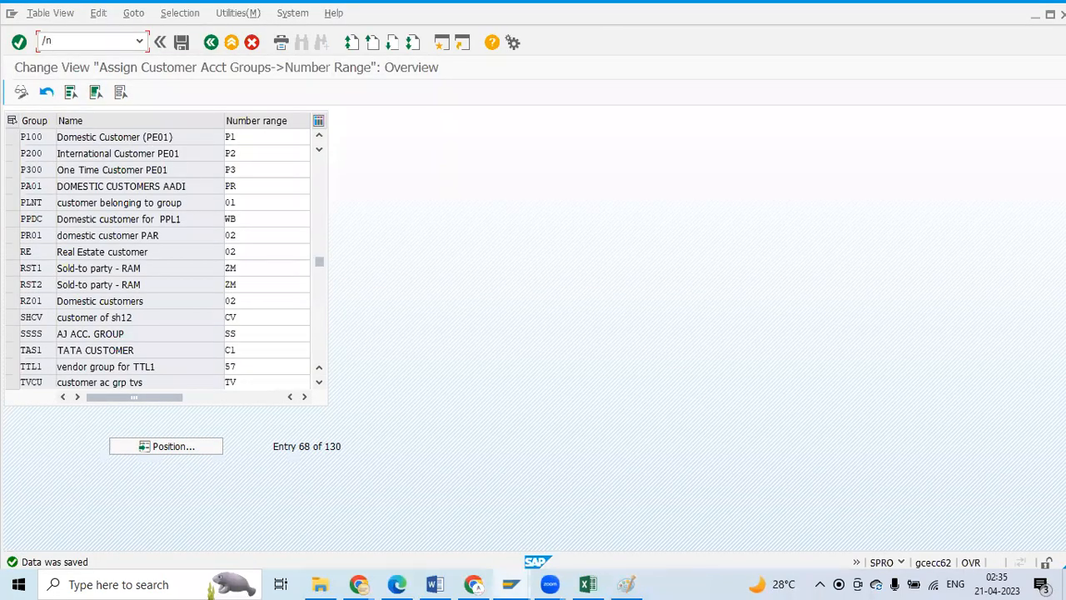
pyautogui.press('Return')
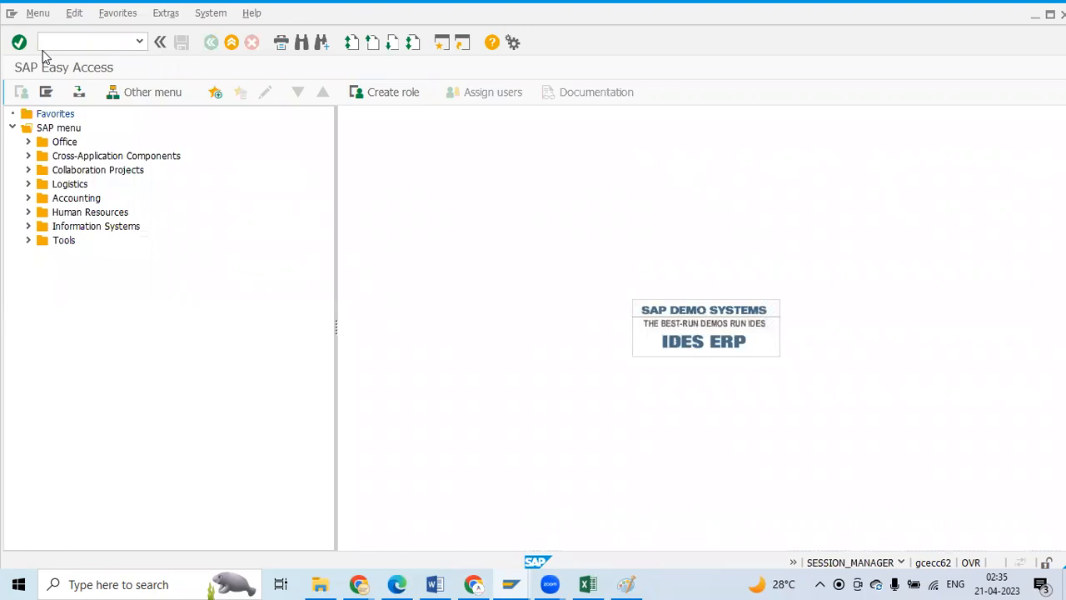
pyautogui.write('SPRO')
pyautogui.press('Return')
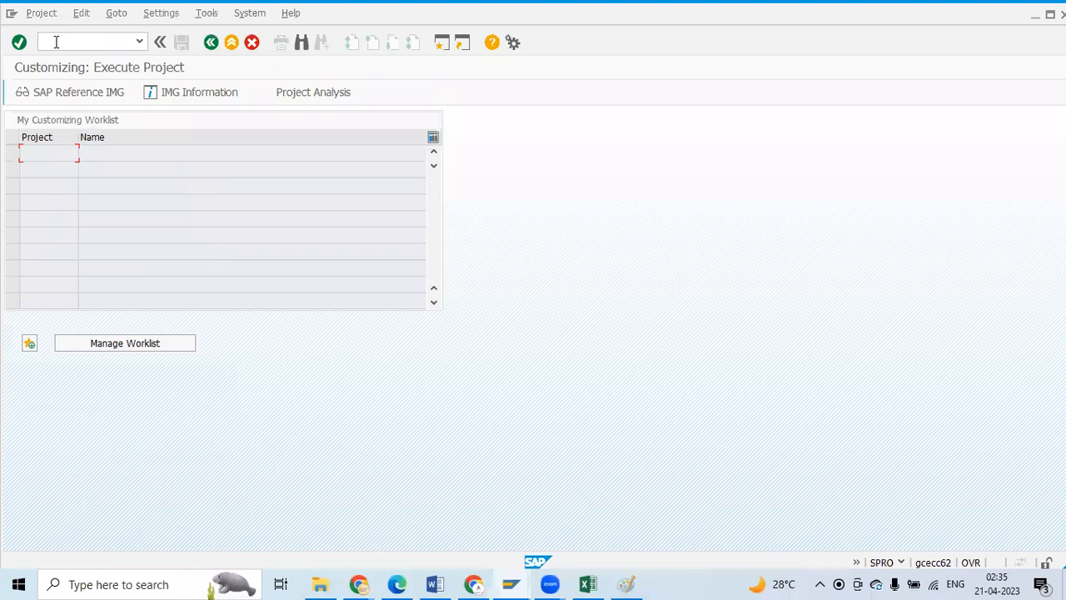
# Step: In the SAP Reference IMG, open Set Up Partner Determination for Customer Master under Sales and Distribution, Basic Functions, Partner Determination
pyautogui.click(48, 95)
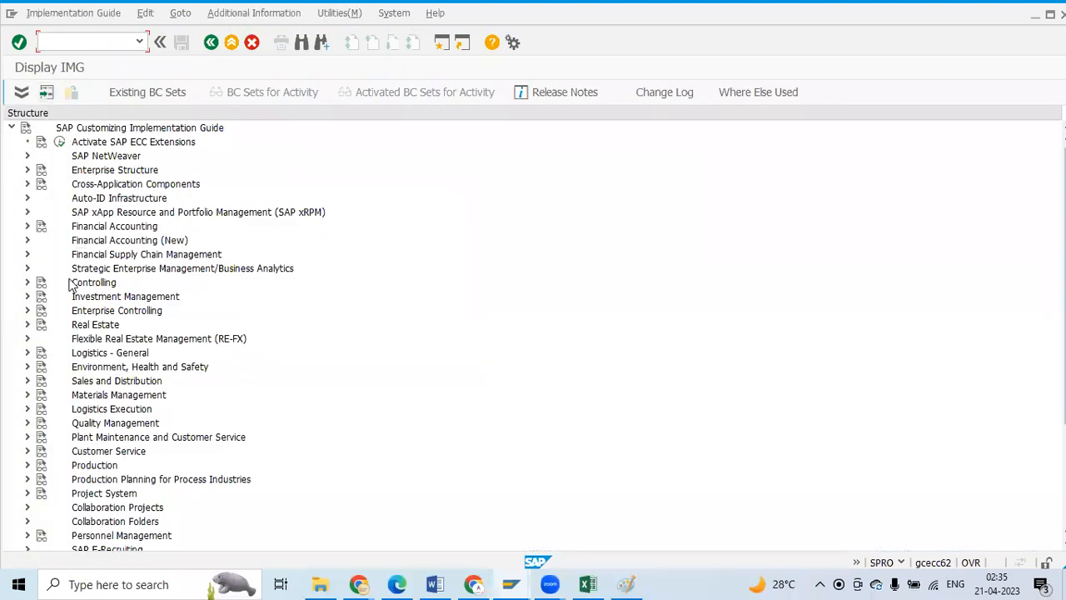
pyautogui.click(28, 381)
pyautogui.click(41, 367)
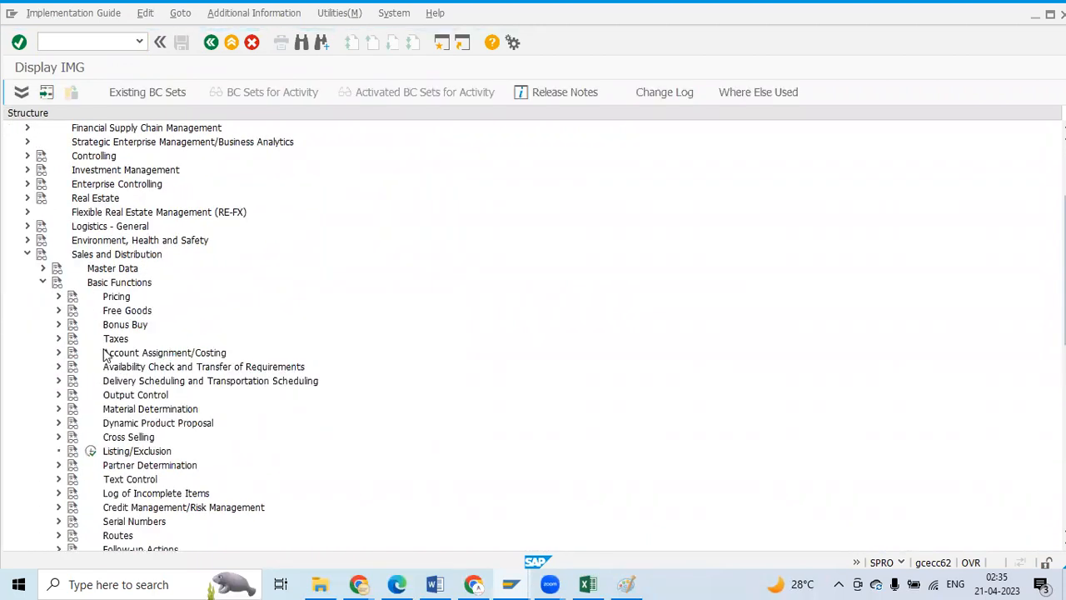
pyautogui.click(58, 438)
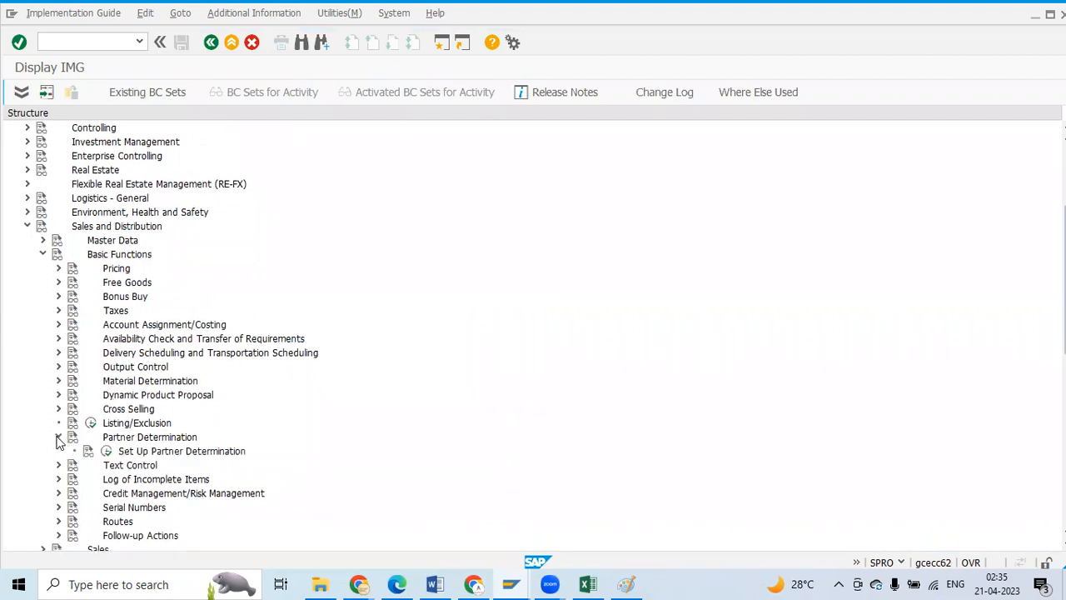
pyautogui.scroll(-1, 117, 420)
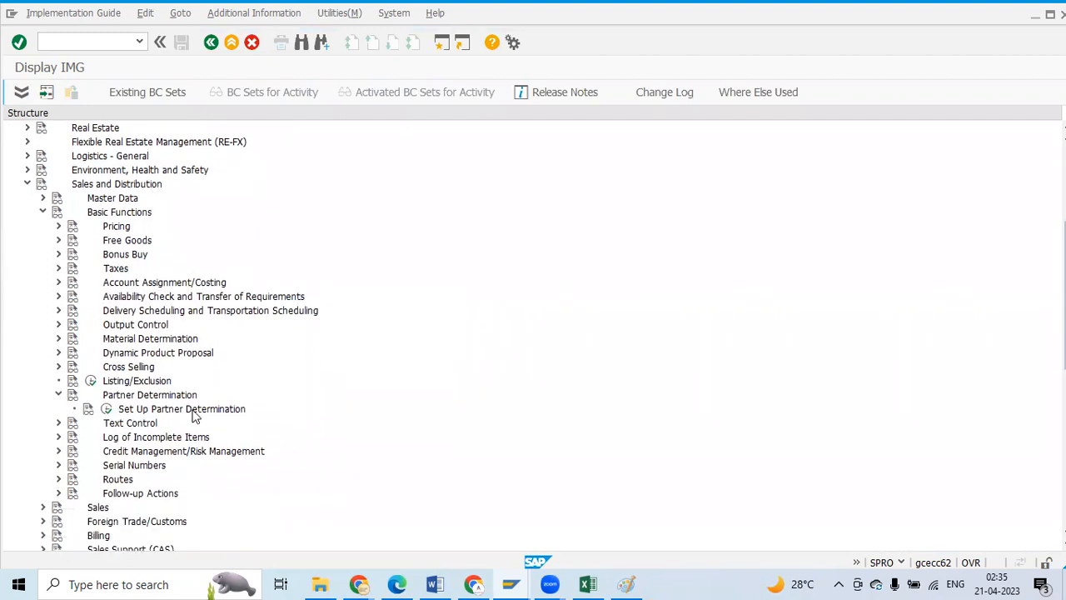
pyautogui.click(106, 409)
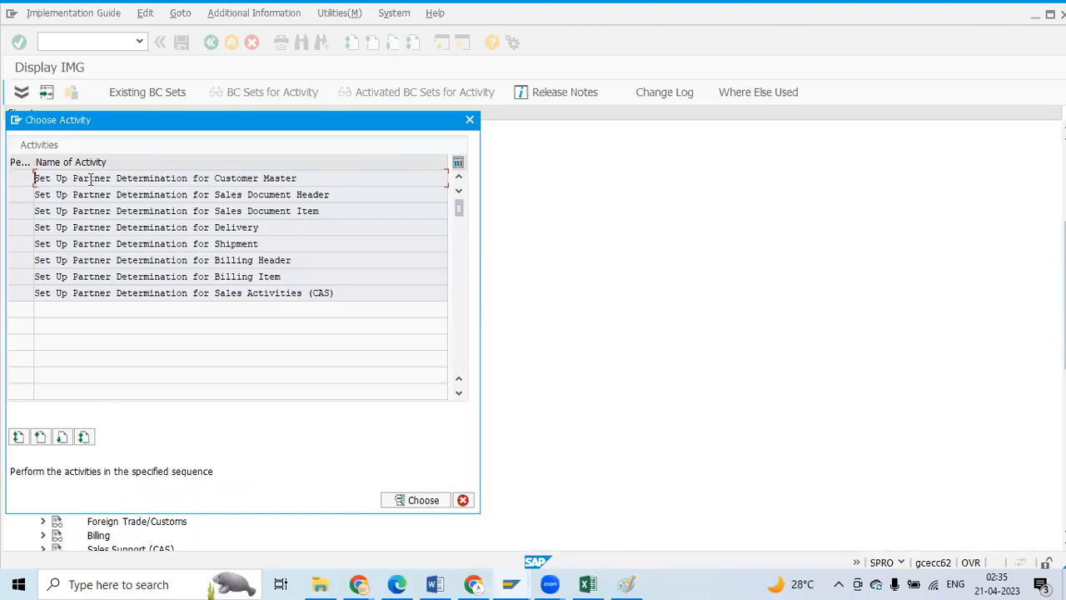
pyautogui.doubleClick(151, 180)
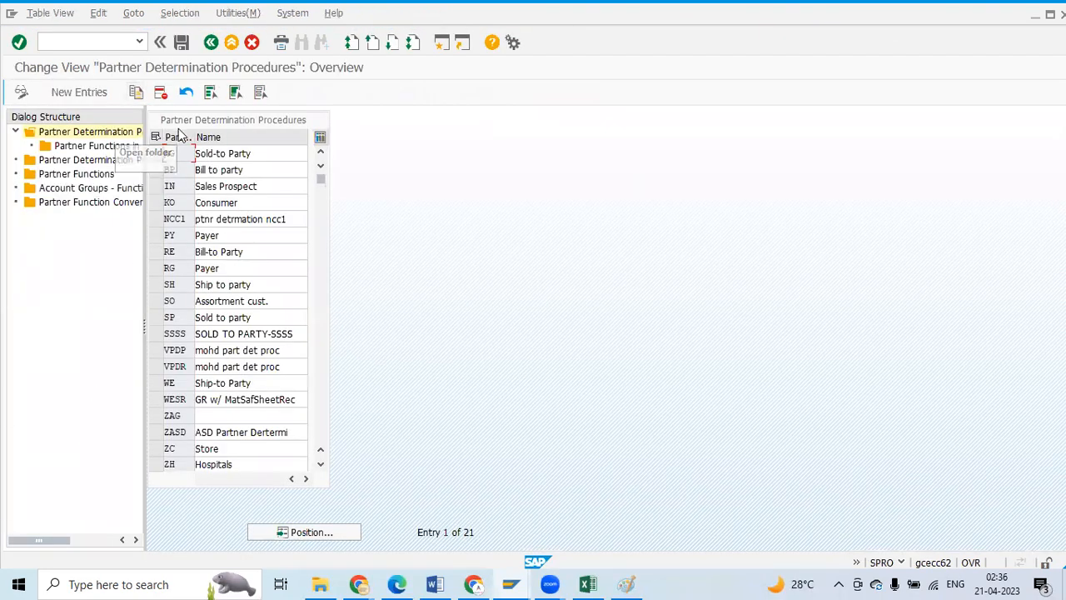
# Step: Check the transaction code of the open partner determination view in the system status information
pyautogui.click(901, 563)
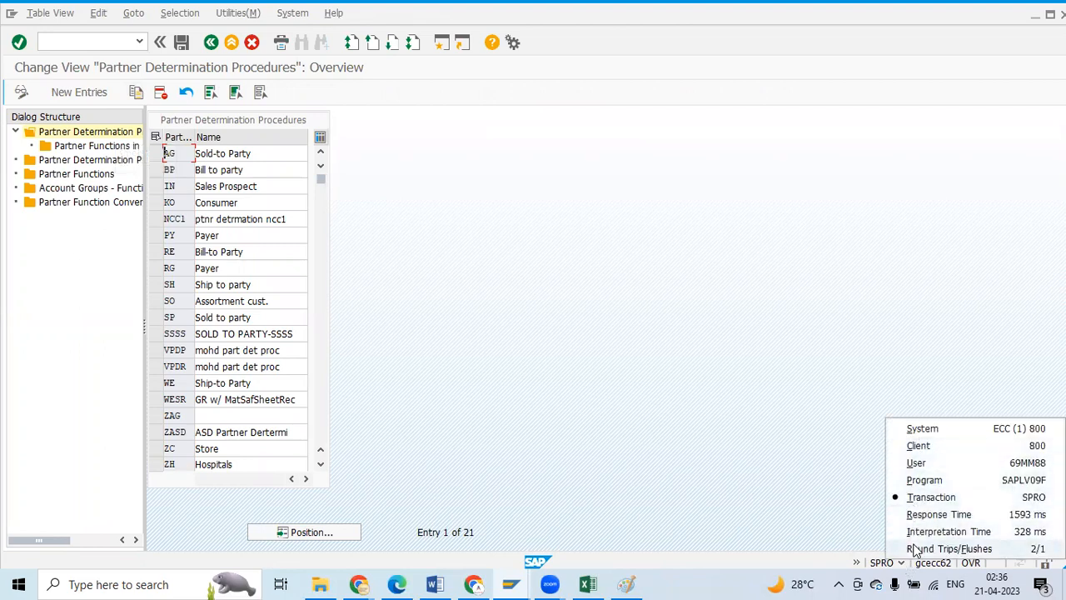
pyautogui.click(819, 450)
pyautogui.hotkey('alt', 'Tab')
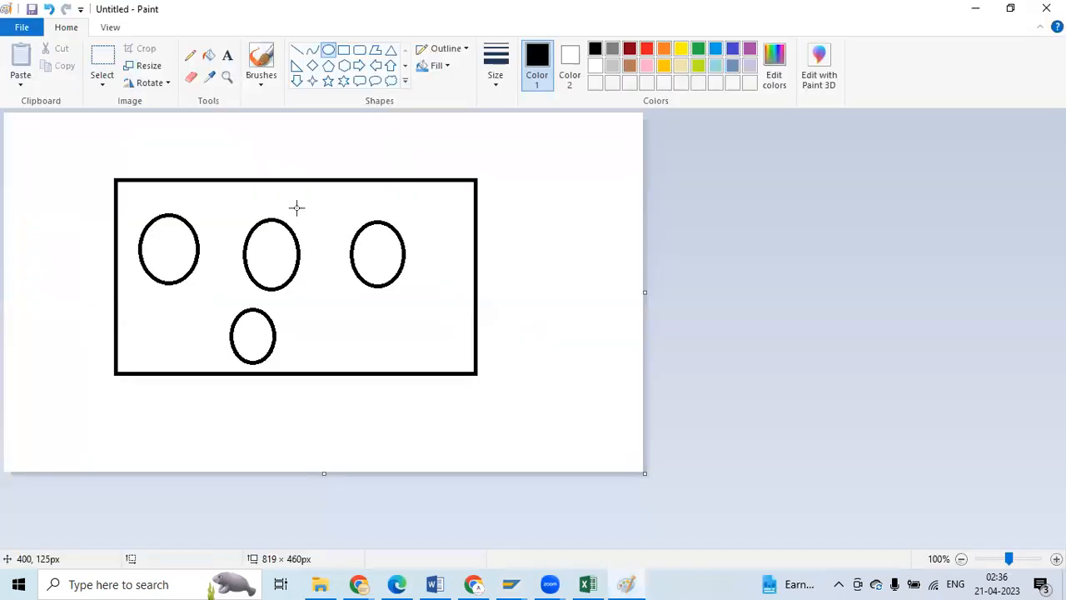
pyautogui.hotkey('alt', 'Tab')
# Step: Leave the current transaction, run VOPAN and open partner determination for Cust.Master in change mode
pyautogui.click(109, 43)
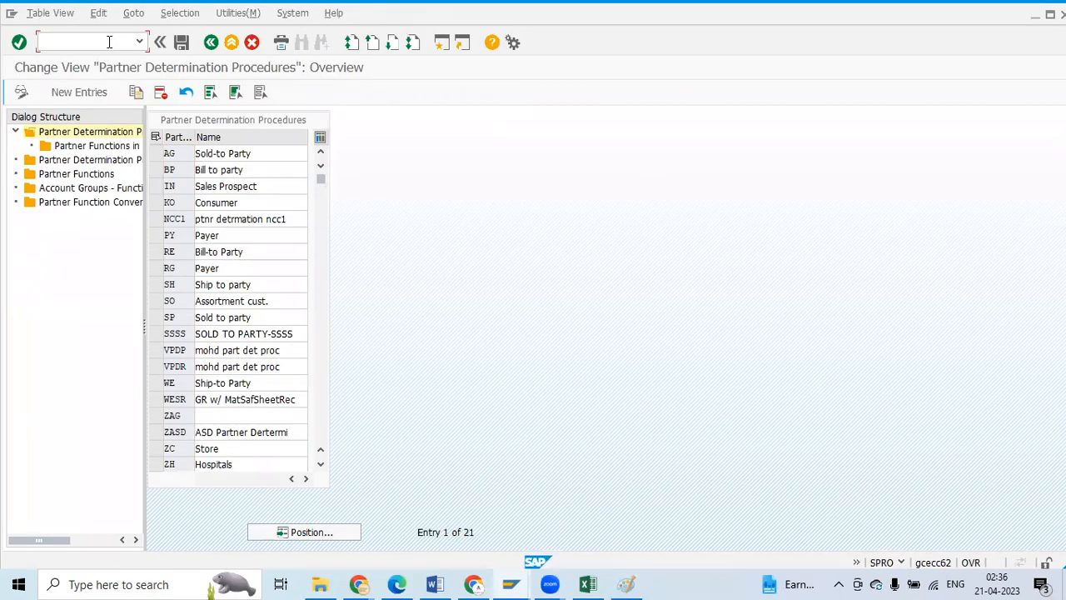
pyautogui.write('/n')
pyautogui.press('Return')
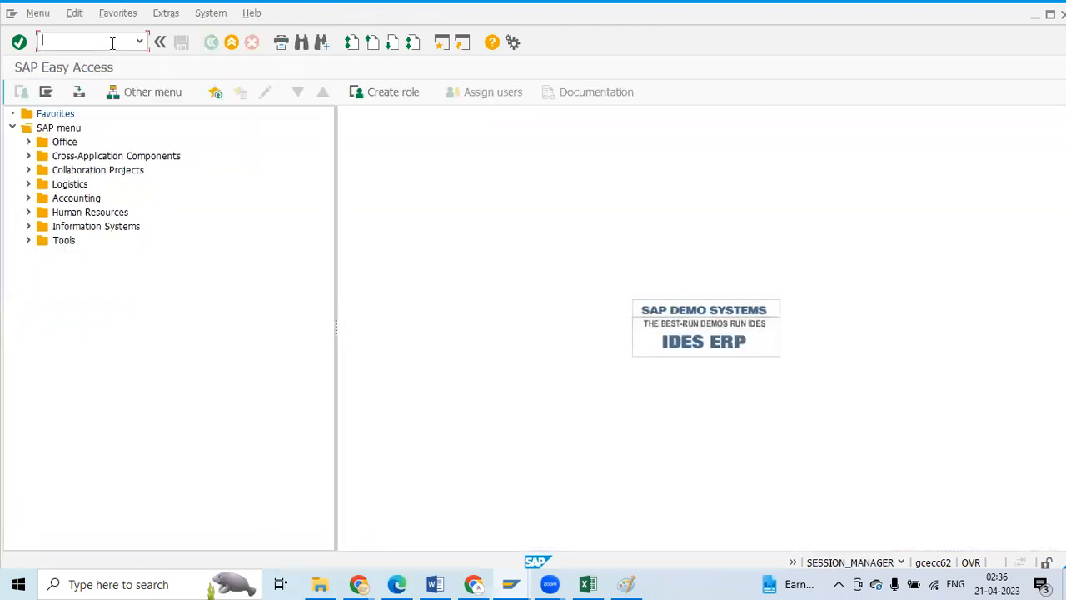
pyautogui.write('VOPAN')
pyautogui.press('Return')
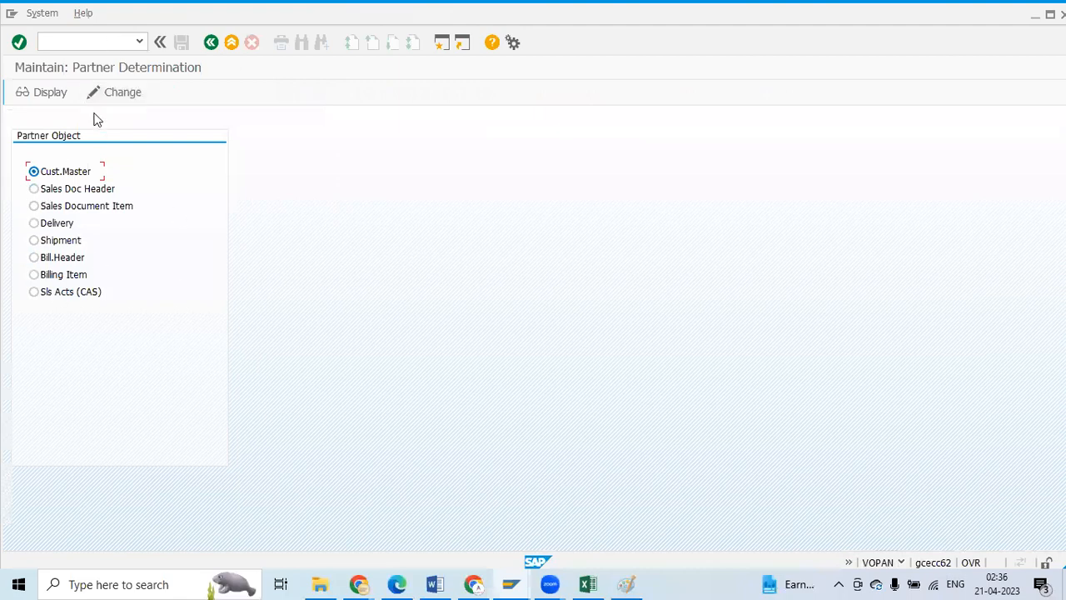
pyautogui.click(127, 93)
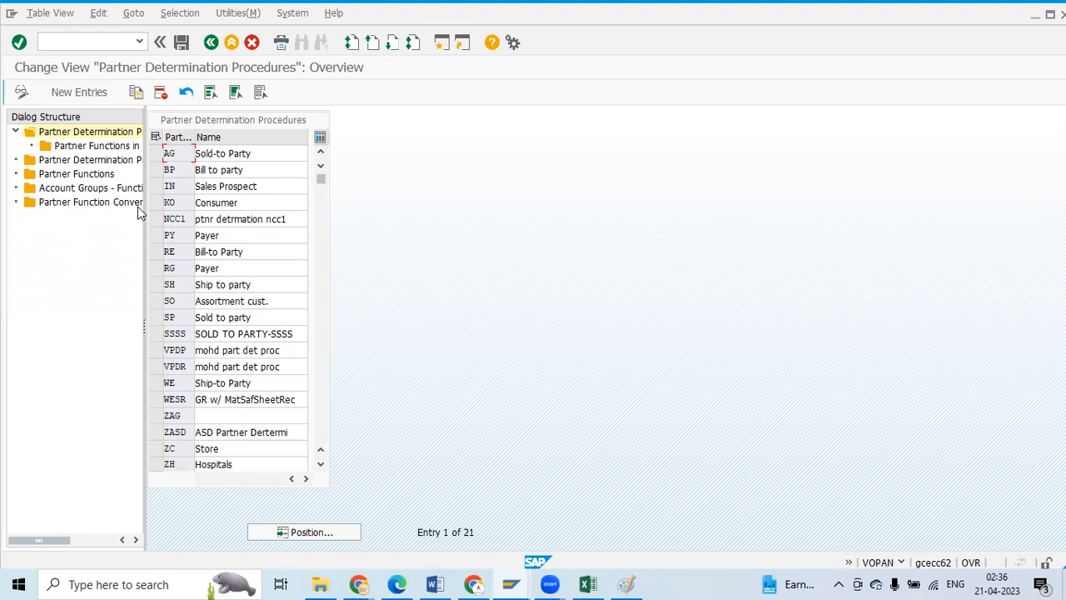
# Step: Look through the existing partner determination procedures
pyautogui.click(321, 466)
pyautogui.click(322, 465)
pyautogui.click(321, 466)
pyautogui.click(321, 465)
pyautogui.click(322, 466)
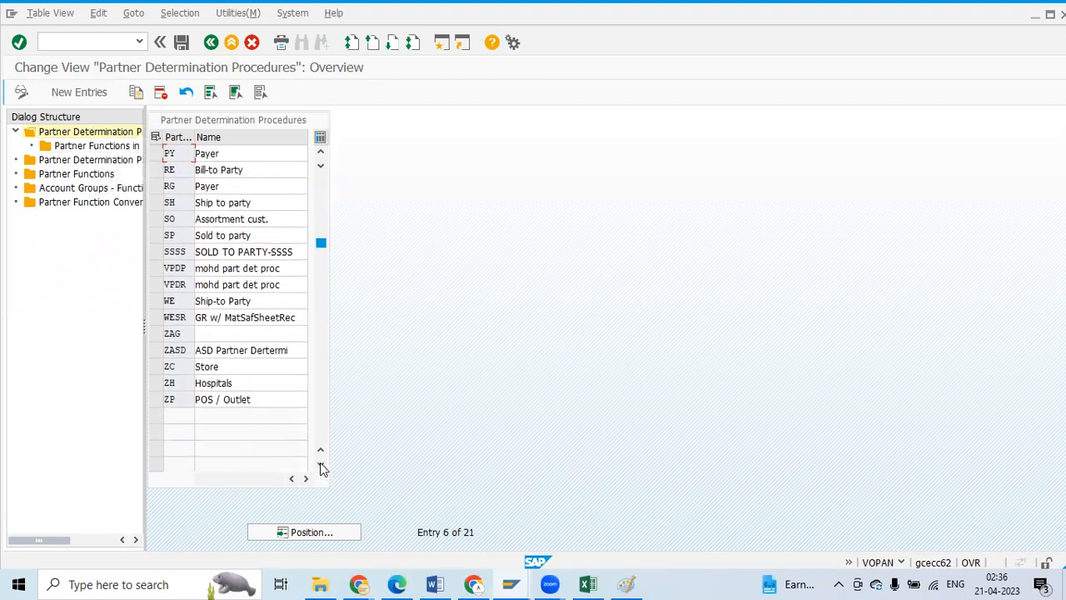
# Step: Switch to the Excel notes and review the four partner procedure determination steps
pyautogui.hotkey('alt', 'Tab')
pyautogui.hotkey('alt', 'Tab')
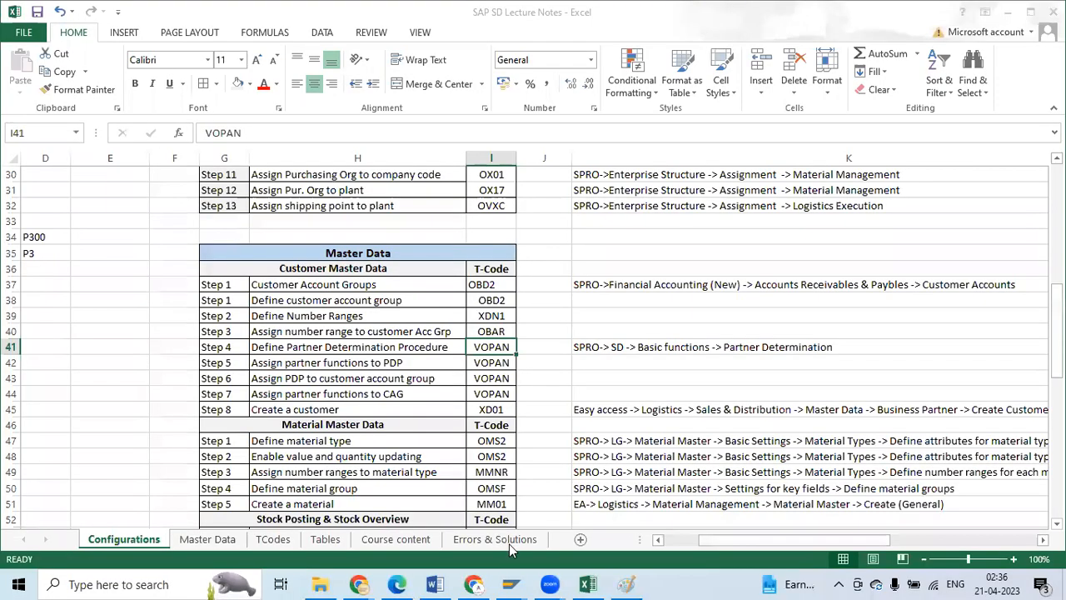
pyautogui.click(1026, 543)
pyautogui.scroll(-3, 707, 423)
pyautogui.moveTo(815, 543); pyautogui.dragTo(858, 538)
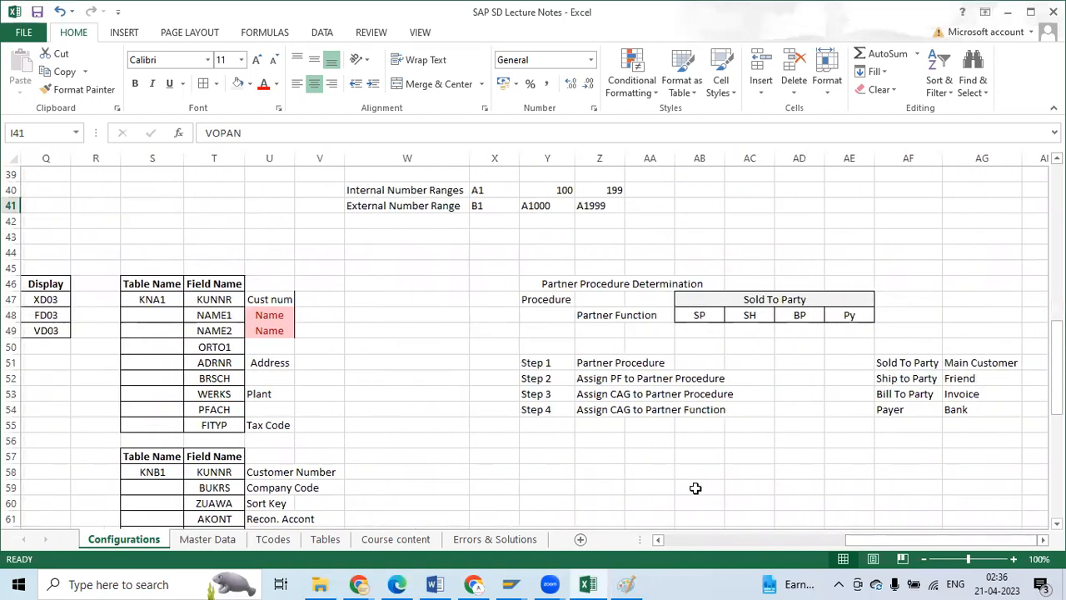
pyautogui.click(530, 363)
pyautogui.scroll(2, 516, 395)
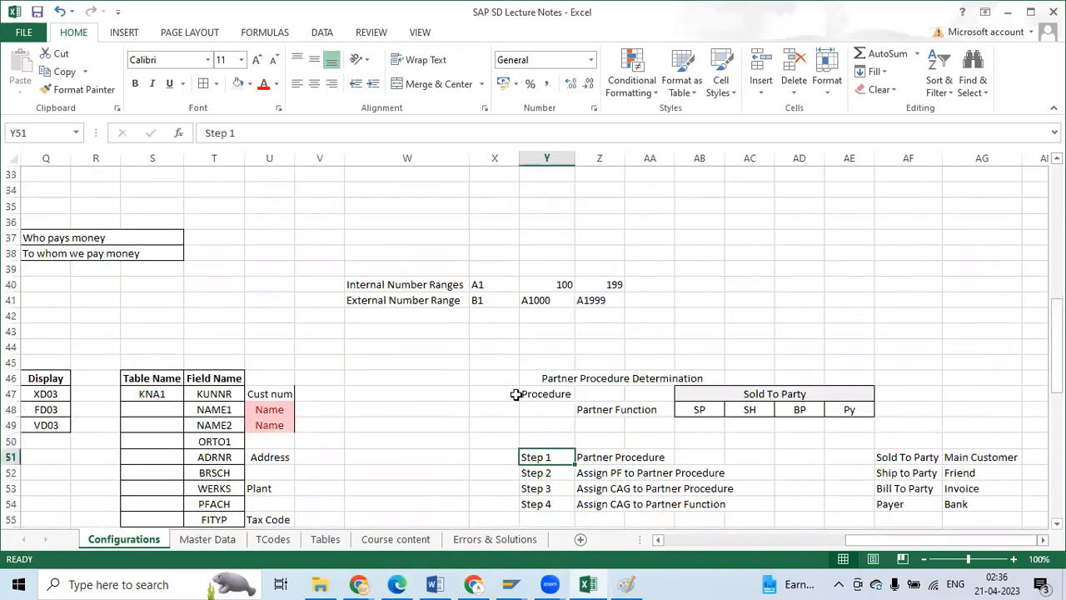
pyautogui.scroll(-1, 516, 396)
# Step: Switch back to SAP and start a new partner determination procedure entry with the key PD
pyautogui.hotkey('alt', 'Tab')
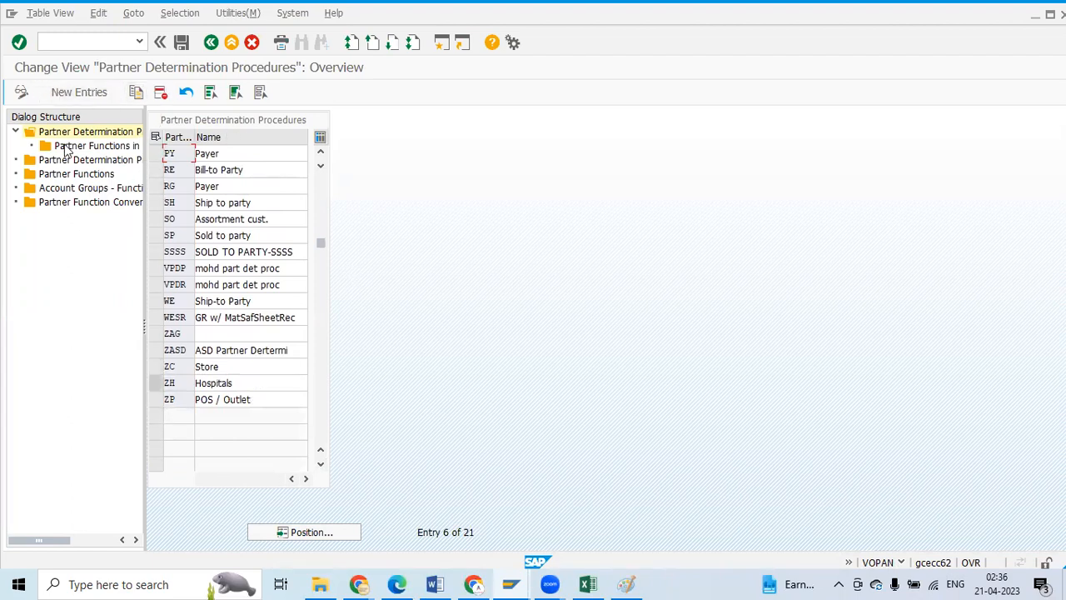
pyautogui.click(68, 93)
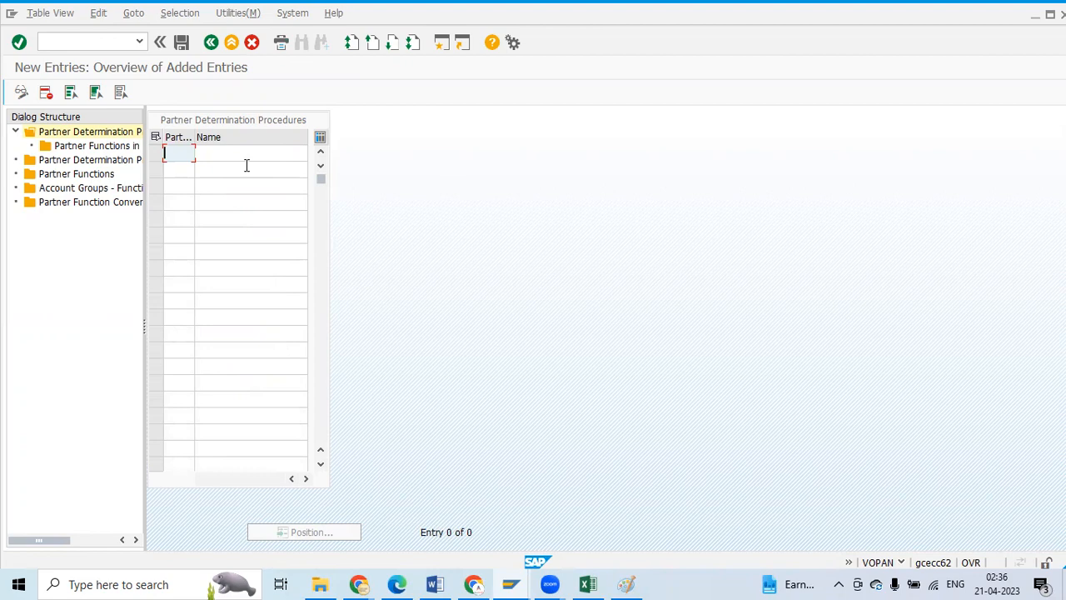
pyautogui.write('PD')
pyautogui.press('Insert')
pyautogui.press('Insert')
pyautogui.press('BackSpace')
pyautogui.press('BackSpace')
pyautogui.write('PD')
# Step: Name the PD procedure "PE01 PDP" and accept the entry
pyautogui.click(234, 156)
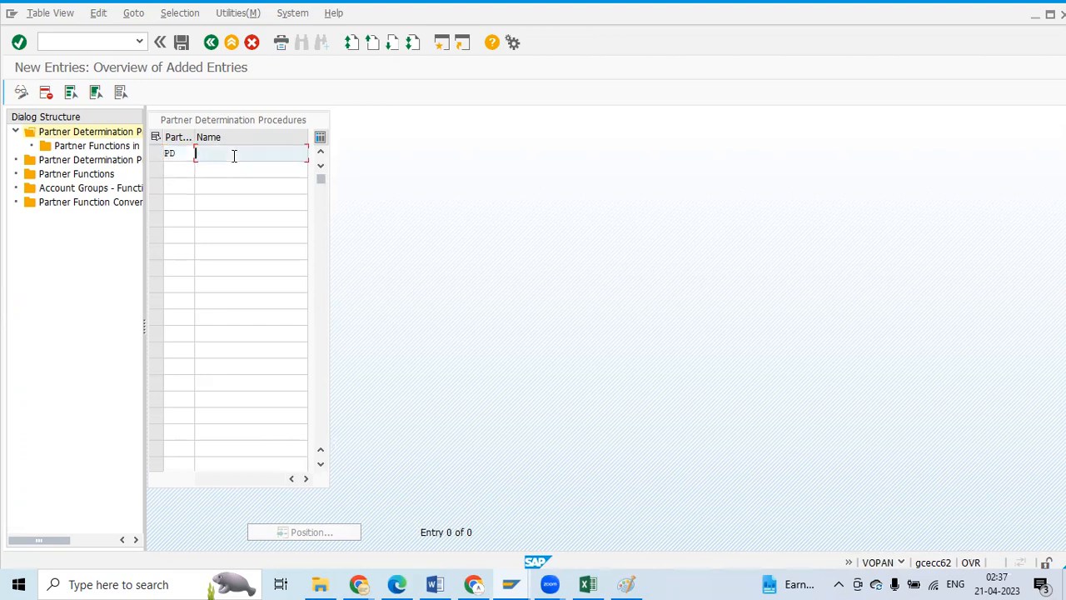
pyautogui.write('PD')
pyautogui.press('BackSpace')
pyautogui.write('E')
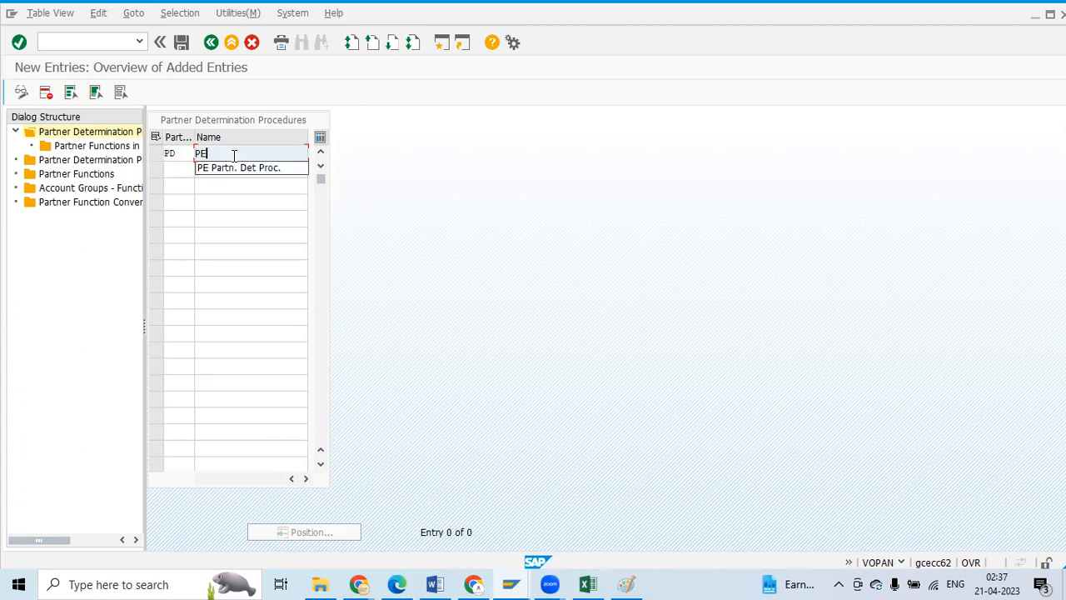
pyautogui.write('01 PDP')
pyautogui.press('Return')
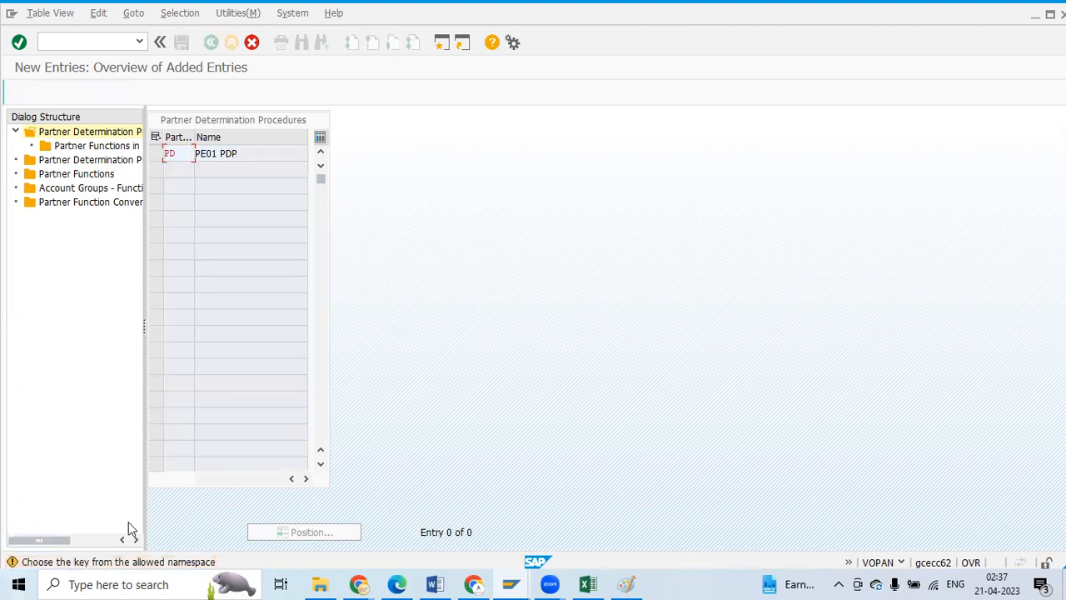
pyautogui.press('Return')
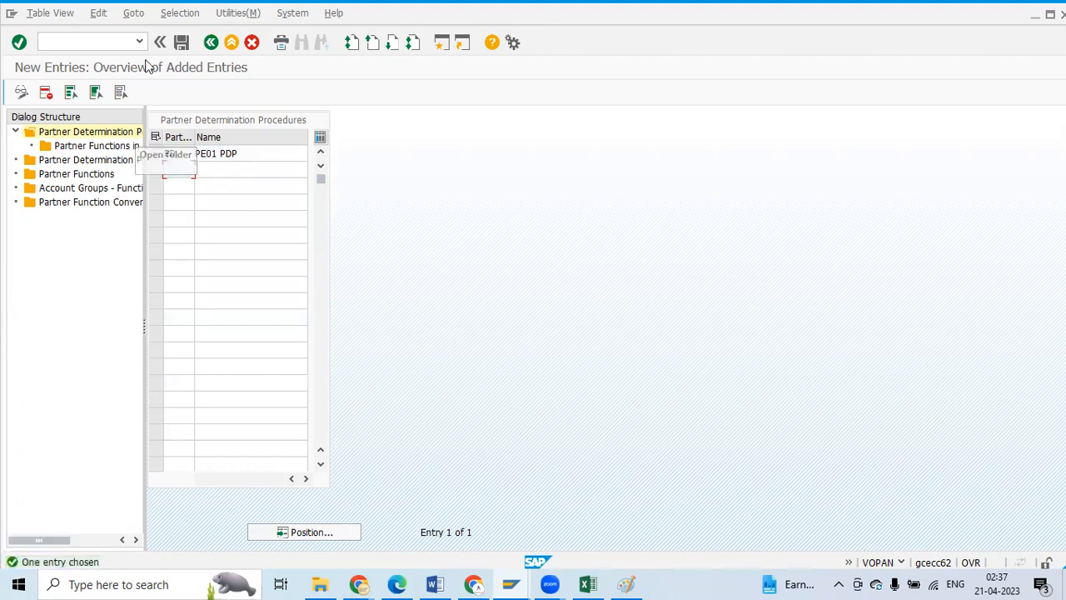
# Step: Save the PD procedure in a new customizing request described as "PE Partner Determination Procedure"
pyautogui.click(187, 43)
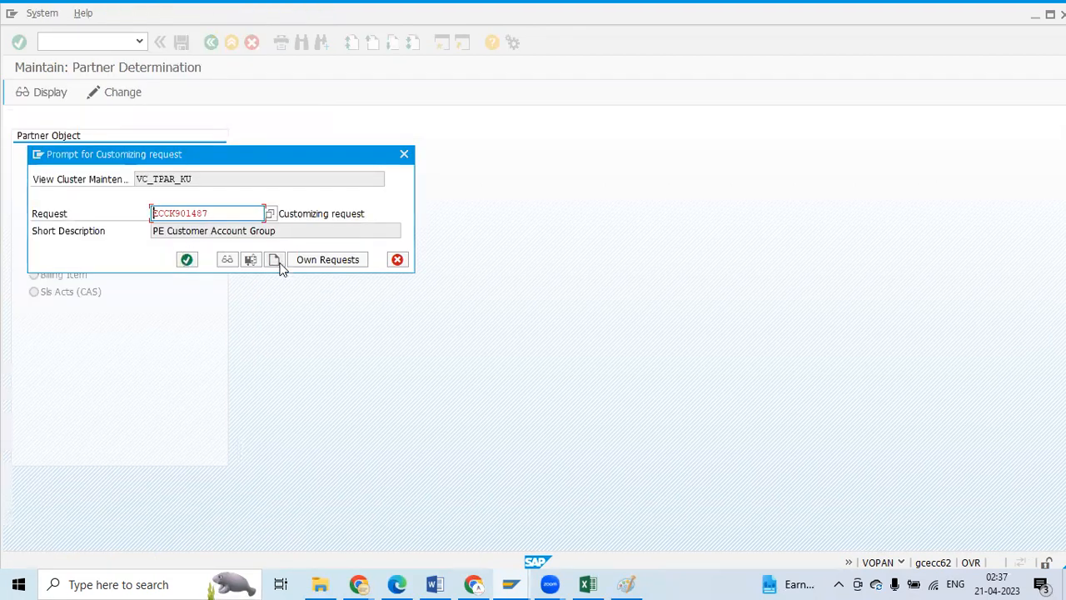
pyautogui.click(279, 262)
pyautogui.write('PE PAI')
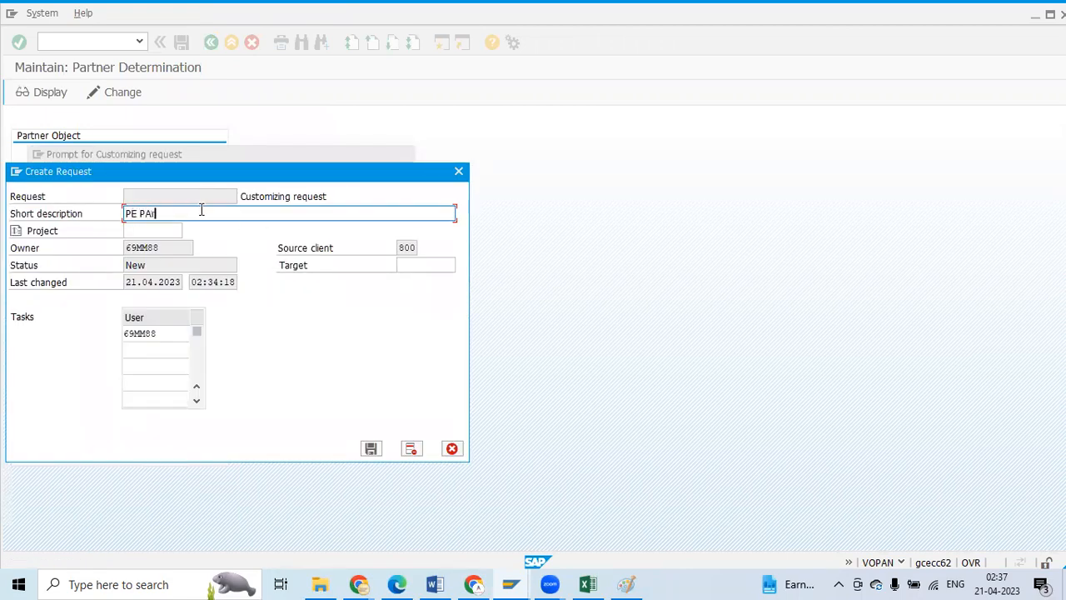
pyautogui.press('BackSpace')
pyautogui.write('rtner Deter')
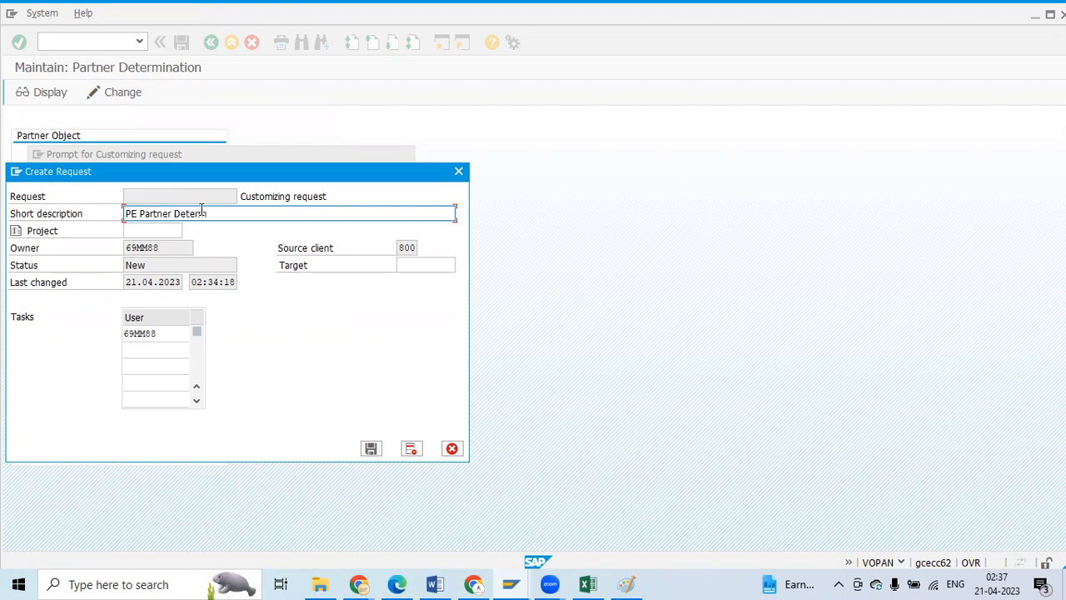
pyautogui.write('mination Procedure')
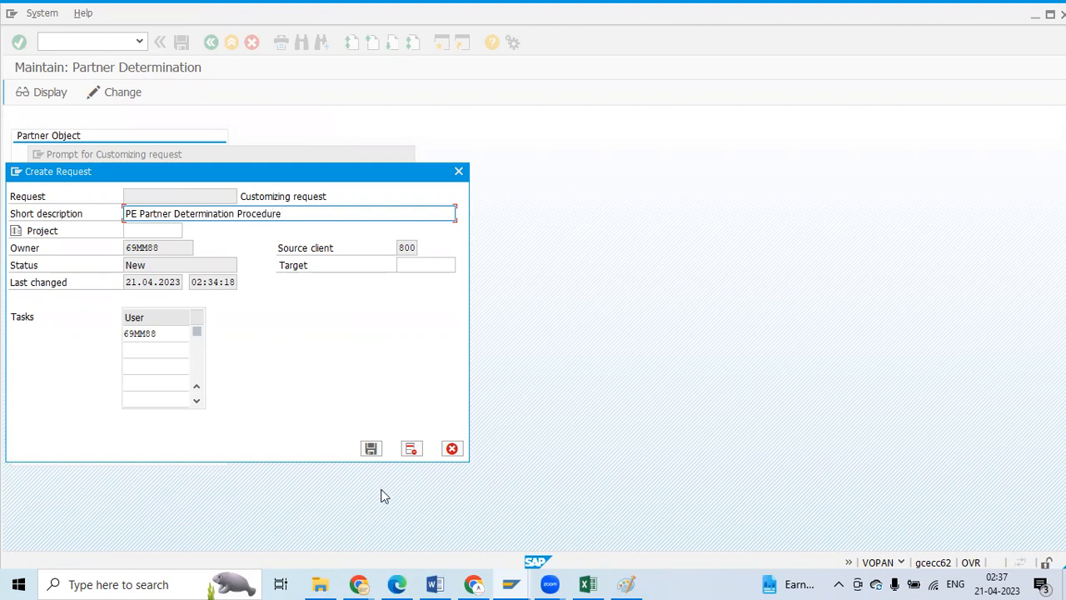
pyautogui.click(370, 448)
pyautogui.click(189, 259)
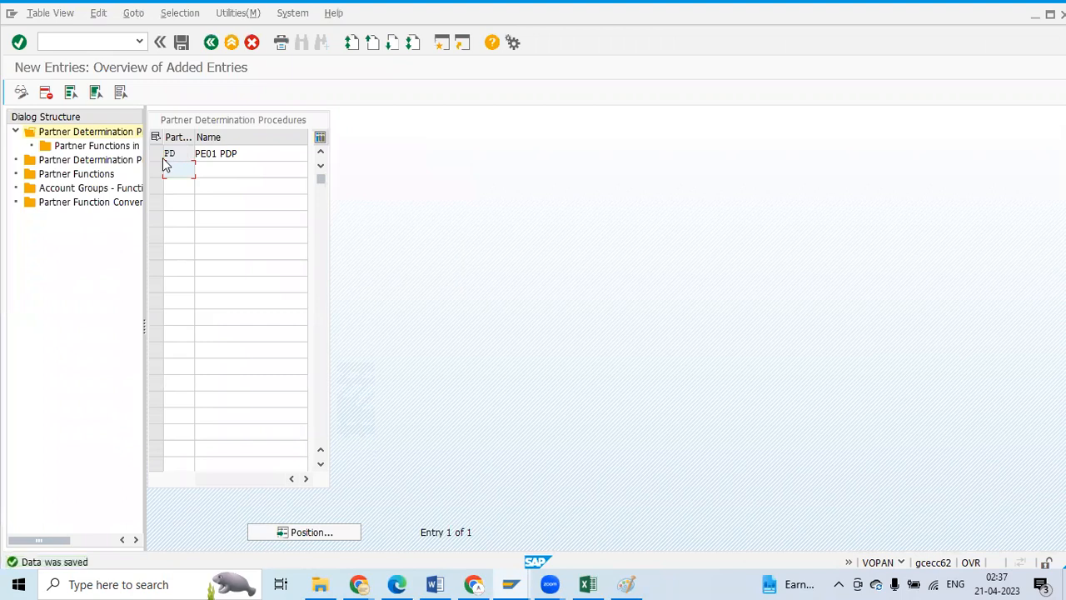
# Step: Add the partner functions SP, SH, BP and PY to the PD partner determination procedure
pyautogui.click(159, 155)
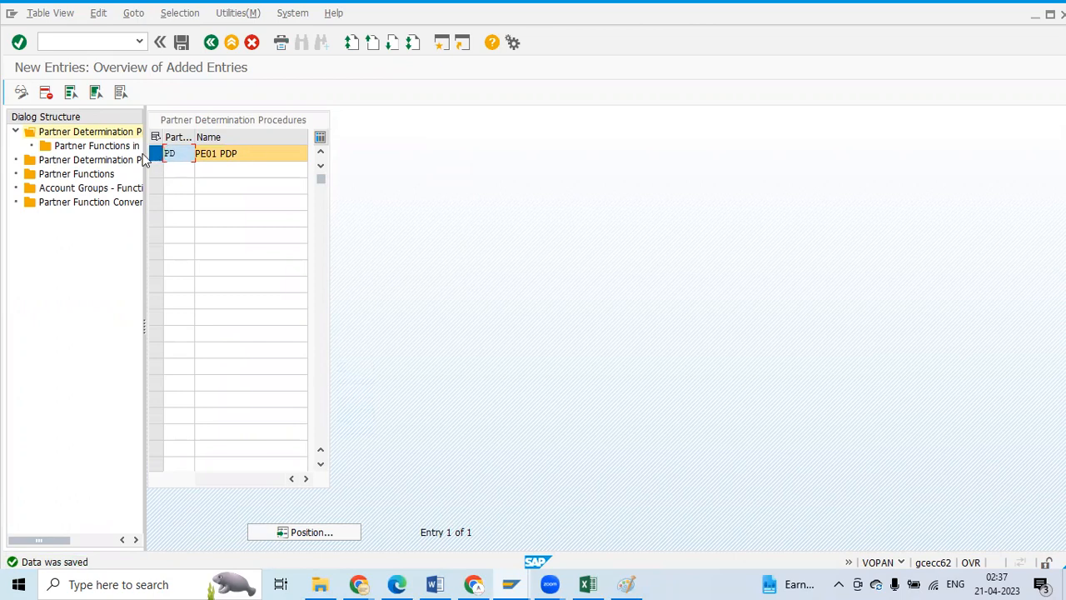
pyautogui.doubleClick(106, 147)
pyautogui.click(79, 92)
pyautogui.click(216, 154)
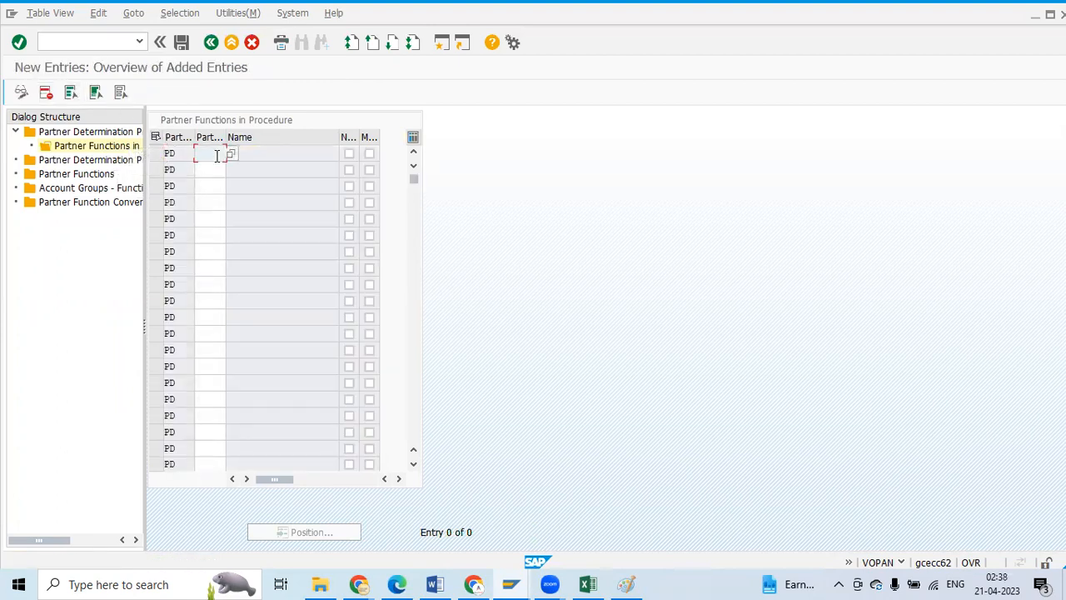
pyautogui.write('SP')
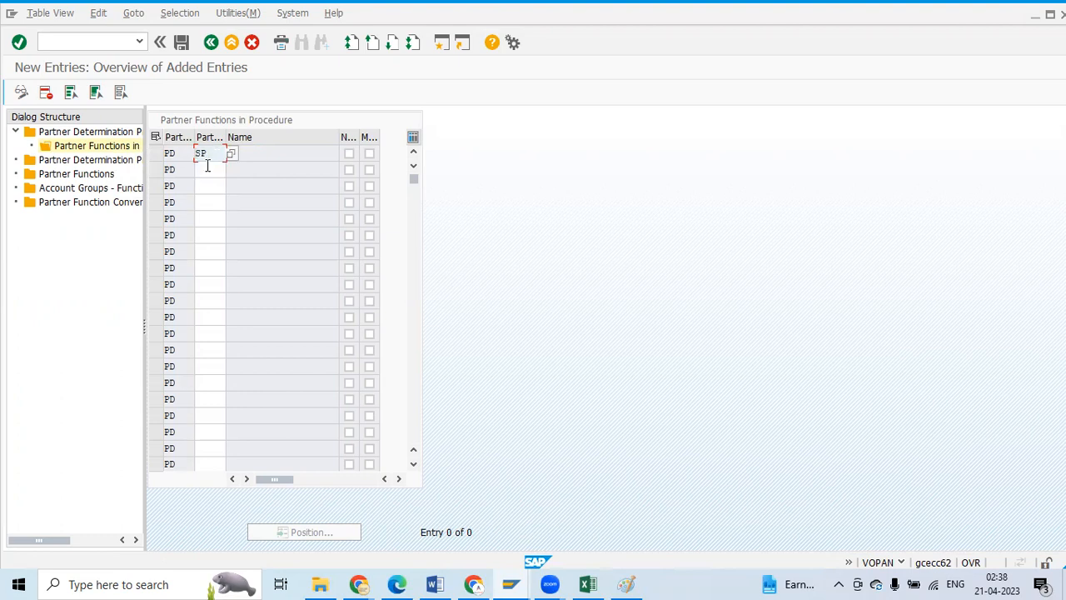
pyautogui.click(207, 165)
pyautogui.write('S')
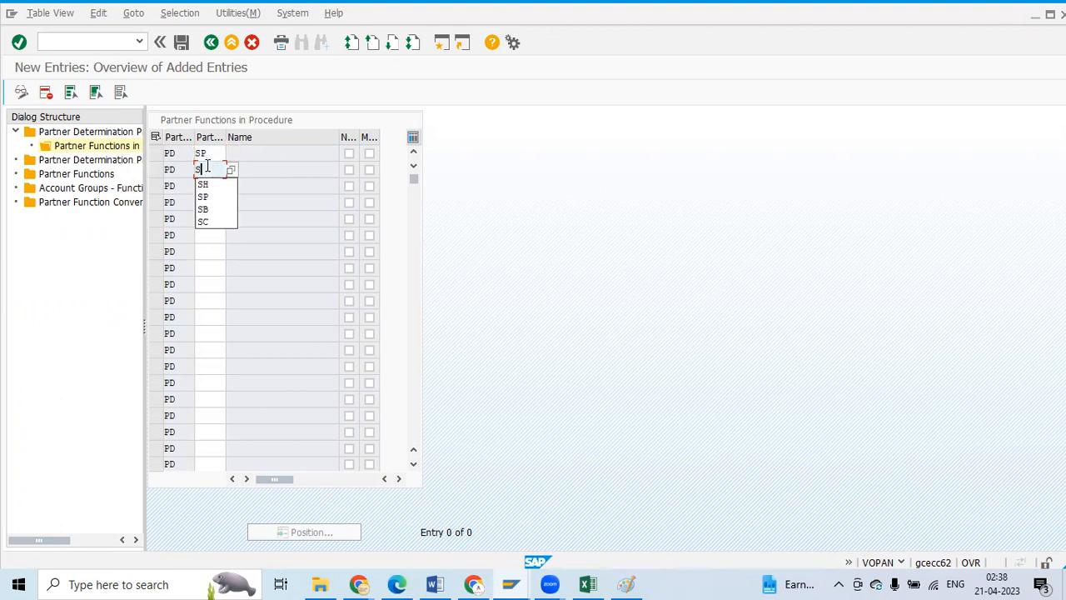
pyautogui.write('H')
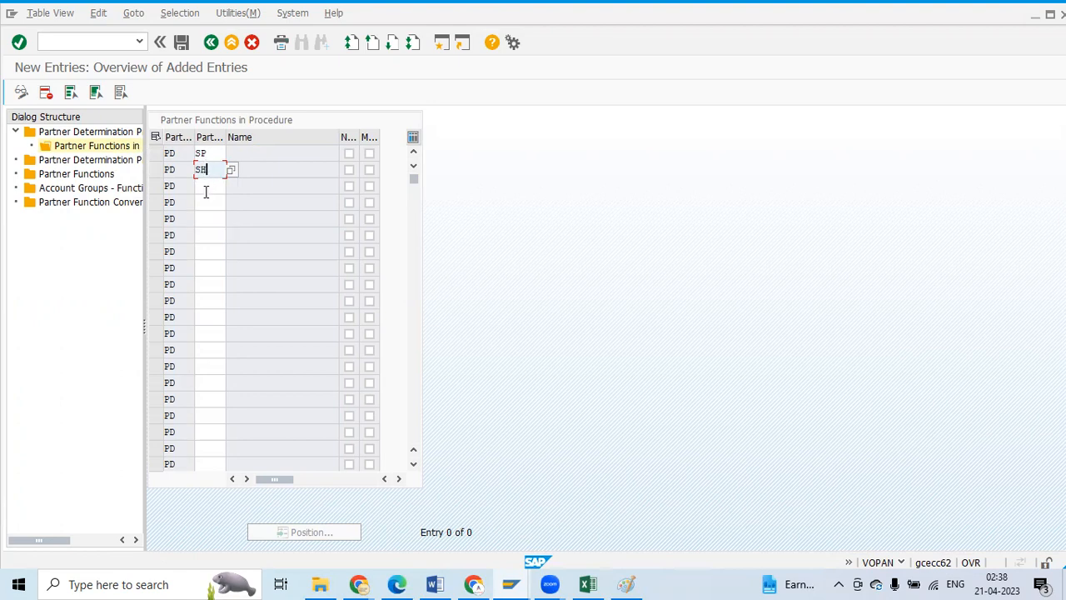
pyautogui.click(209, 188)
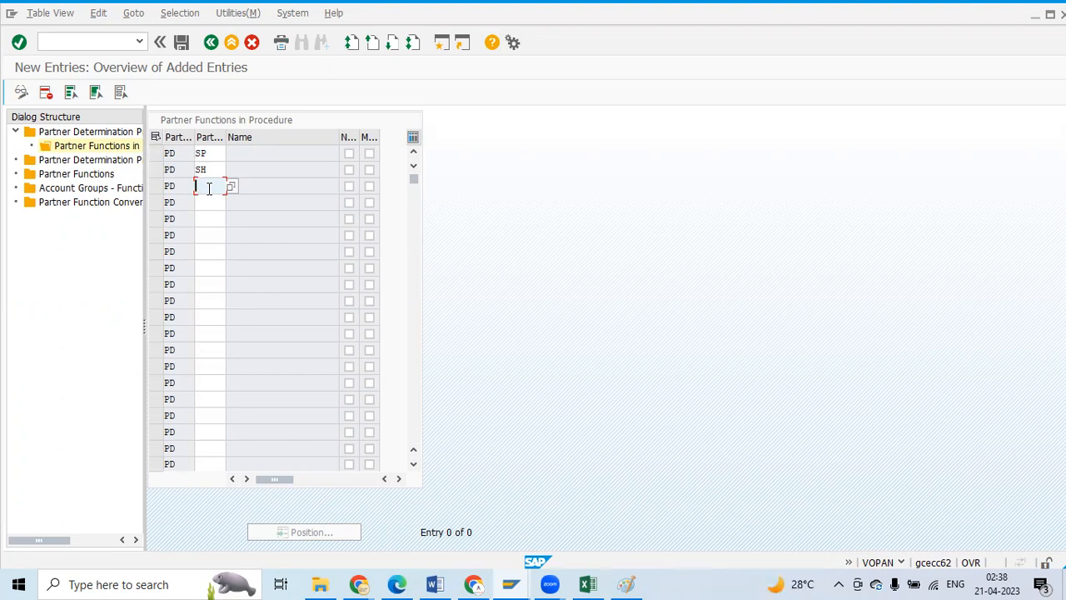
pyautogui.write('BP')
pyautogui.click(221, 201)
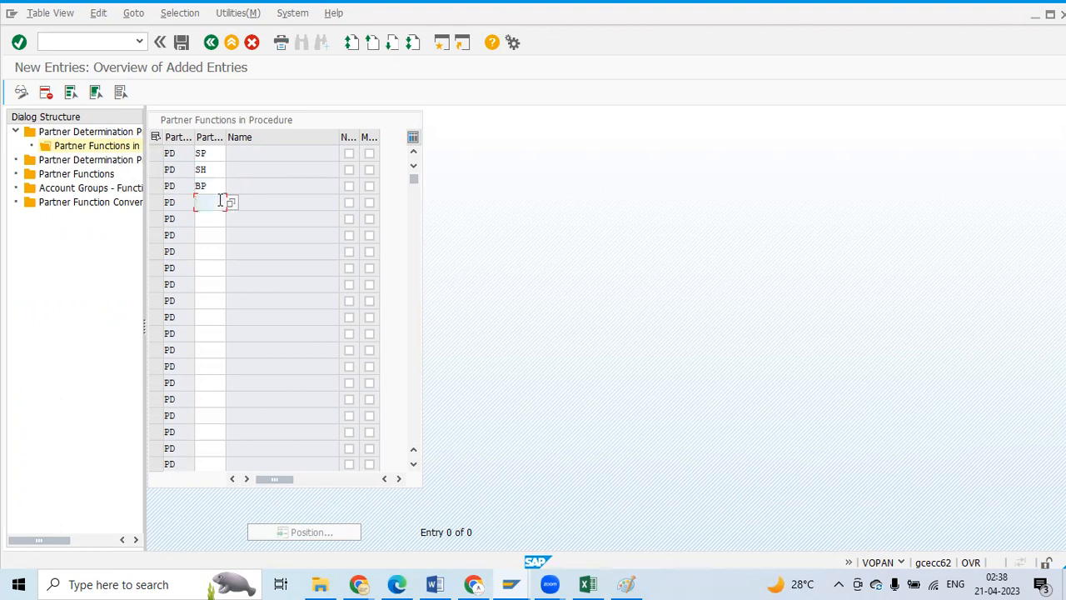
pyautogui.write('PY')
pyautogui.press('Return')
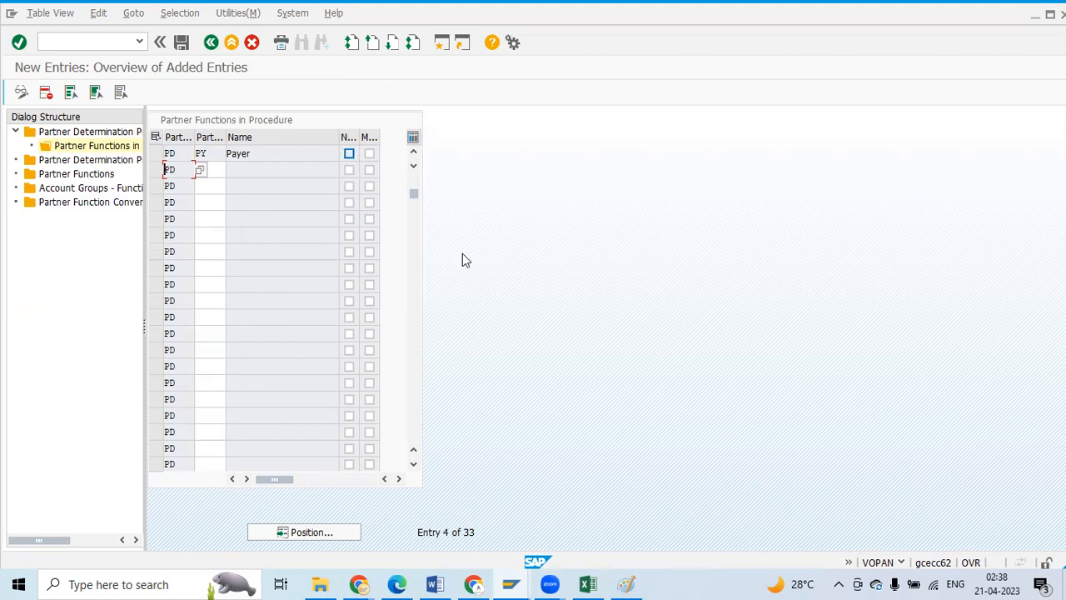
# Step: Adjust the flag column widths in the partner functions table and examine the columns for the four functions
pyautogui.moveTo(380, 137)
pyautogui.mouseDown()
pyautogui.moveTo(406, 137)
pyautogui.moveTo(365, 140)
pyautogui.moveTo(382, 138)
pyautogui.mouseUp()
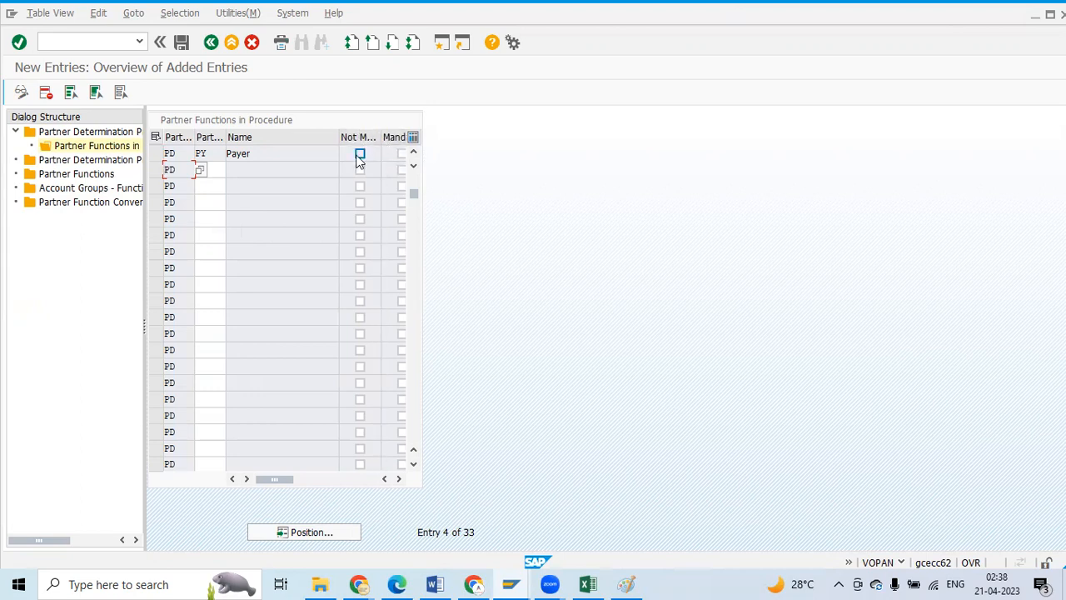
pyautogui.click(399, 480)
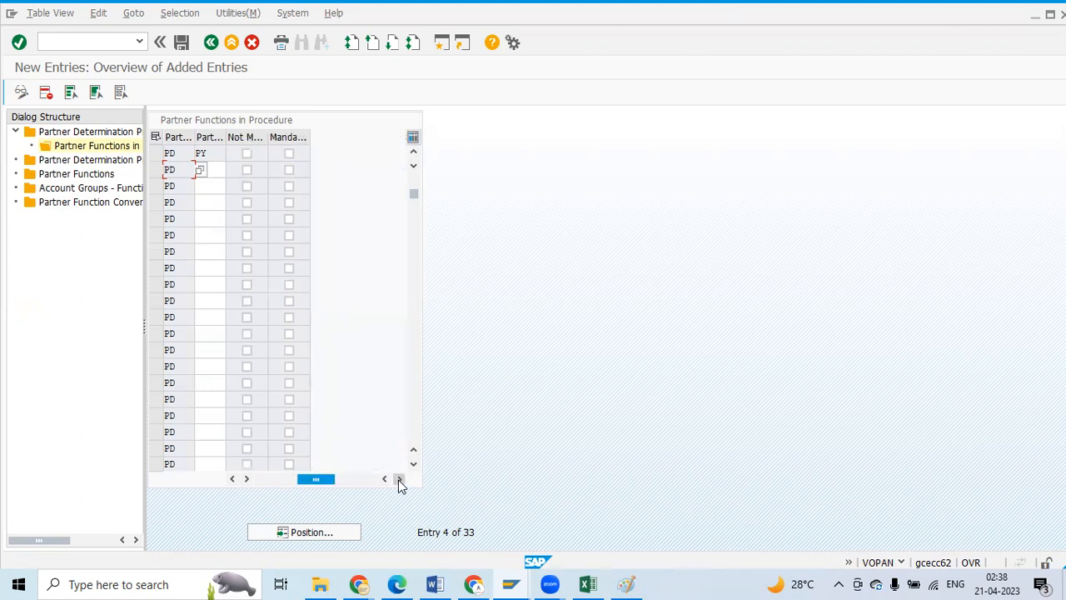
pyautogui.click(399, 480)
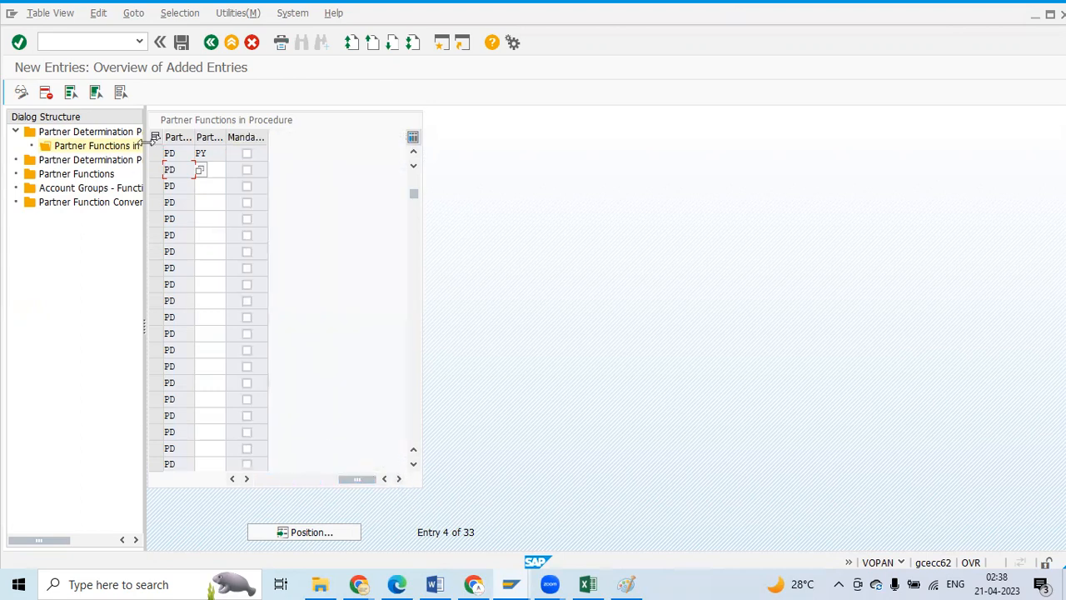
pyautogui.click(232, 479)
pyautogui.click(232, 479)
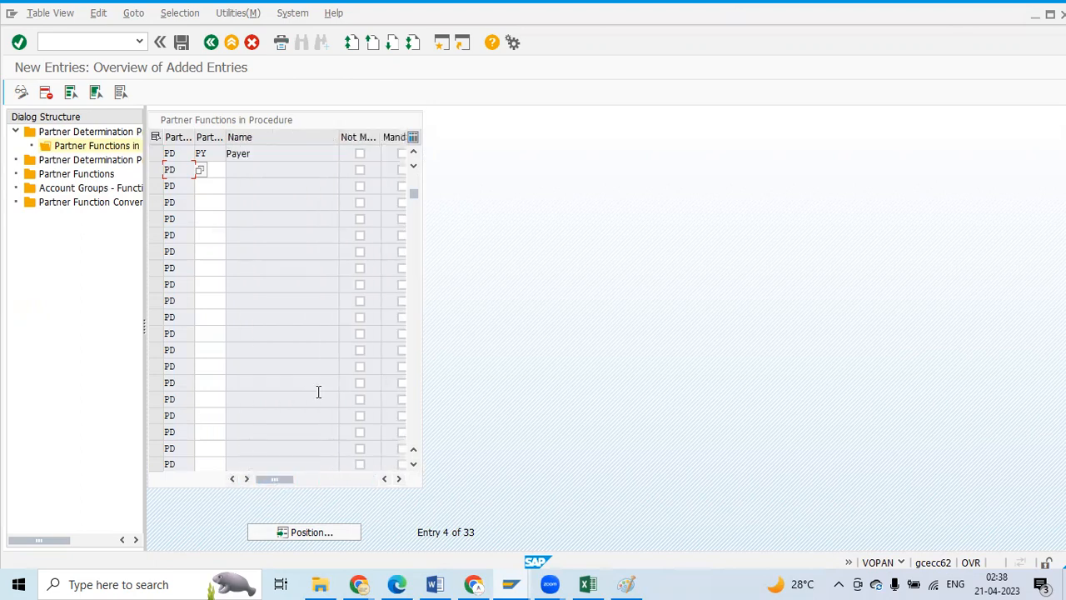
pyautogui.moveTo(378, 138)
pyautogui.mouseDown()
pyautogui.moveTo(359, 137)
pyautogui.moveTo(389, 137)
pyautogui.mouseUp()
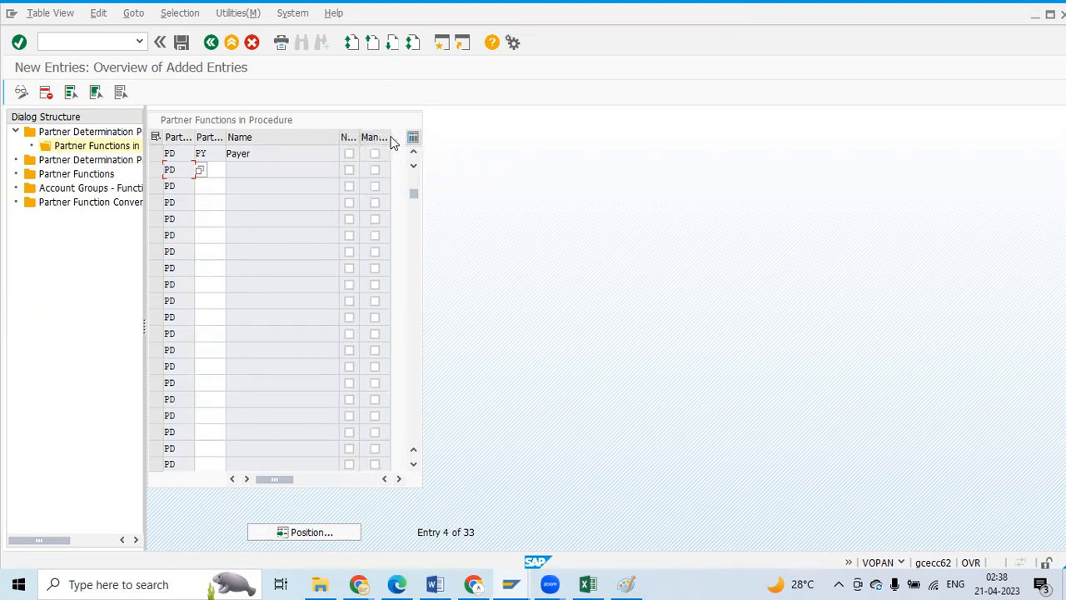
pyautogui.scroll(1, 408, 282)
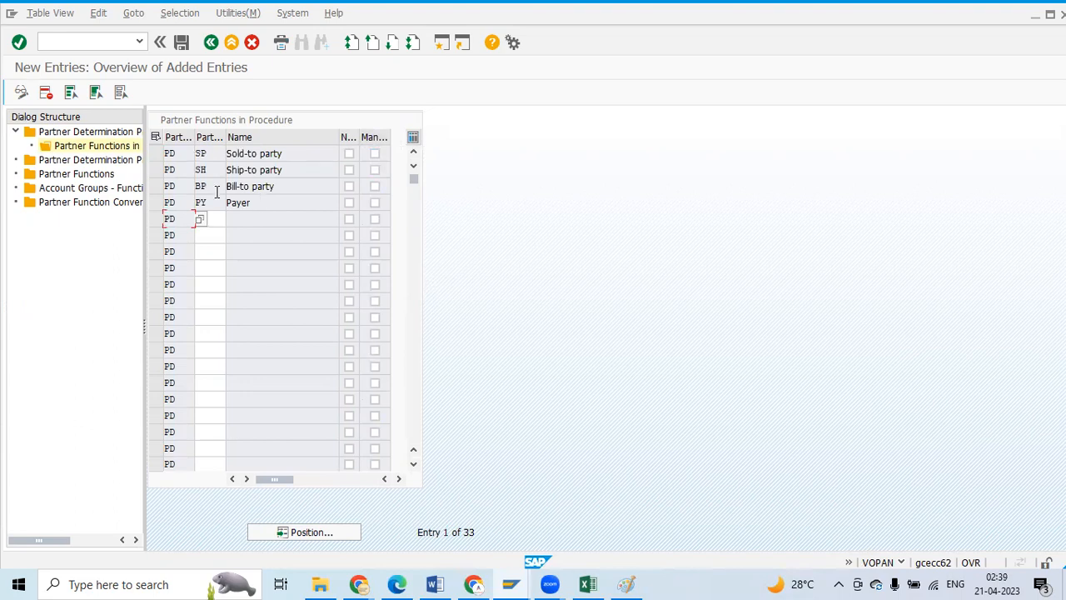
# Step: Flag the sold-to party as not modifiable, make SP, SH, BP and PY mandatory, and save
pyautogui.click(350, 154)
pyautogui.click(376, 156)
pyautogui.click(376, 155)
pyautogui.click(375, 171)
pyautogui.click(375, 186)
pyautogui.click(375, 204)
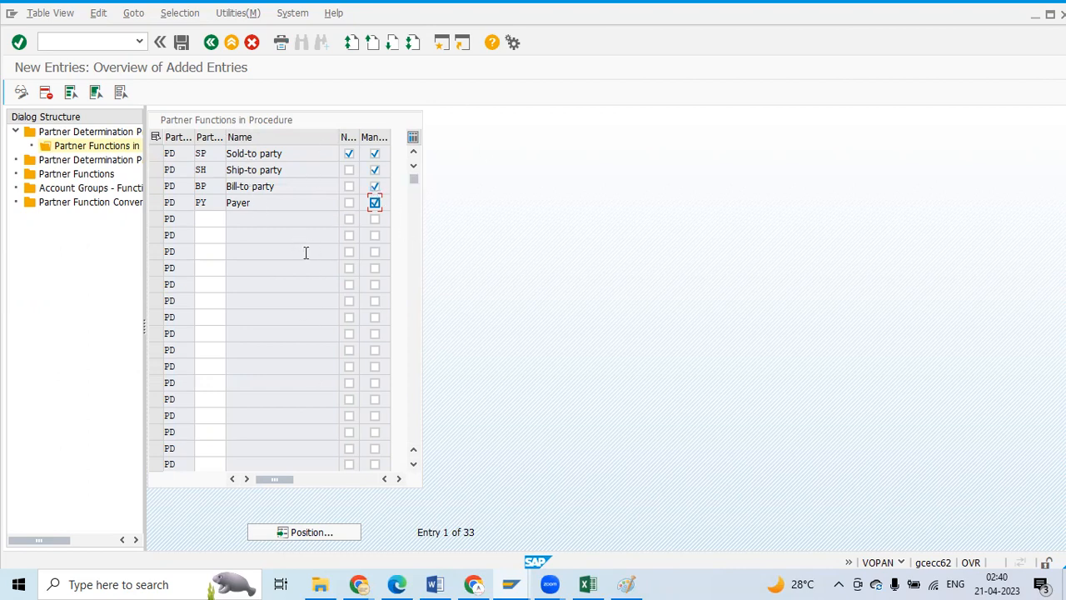
pyautogui.click(182, 44)
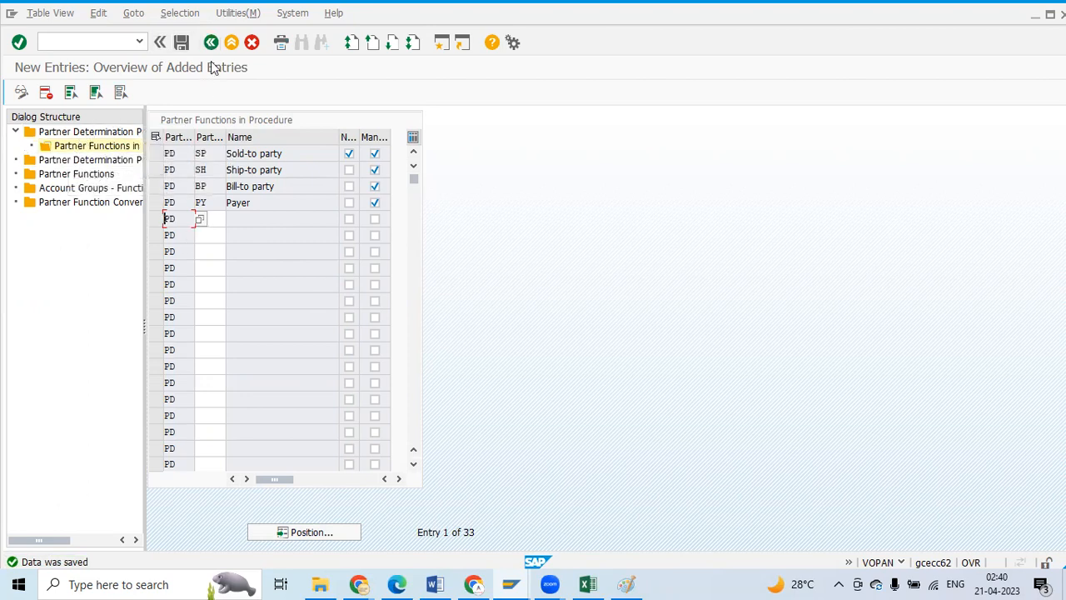
# Step: Open the partner determination procedure assignment and position the list at account group P100
pyautogui.click(211, 43)
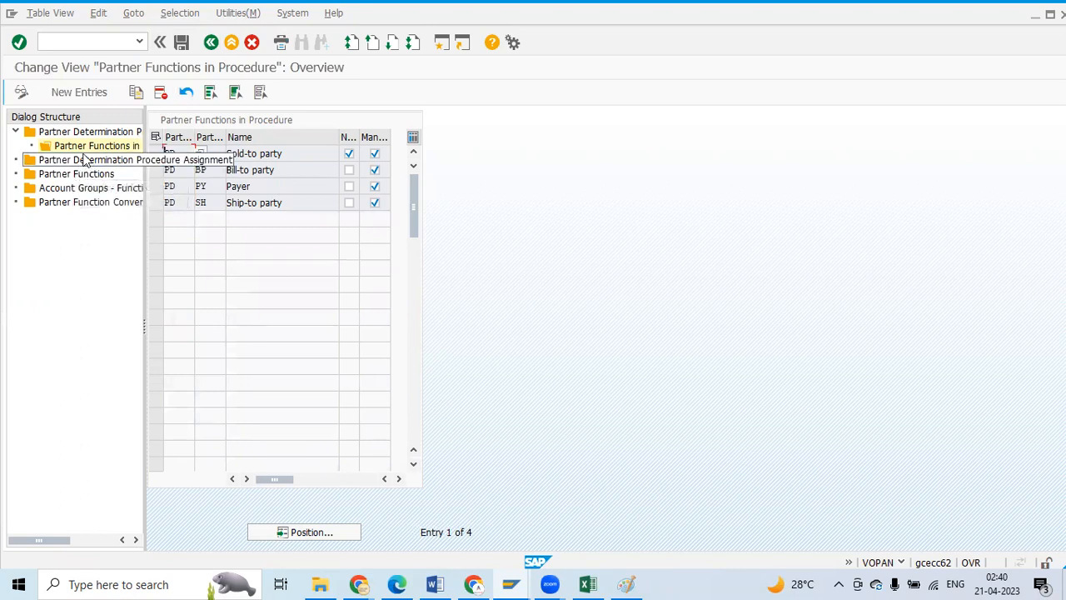
pyautogui.doubleClick(66, 164)
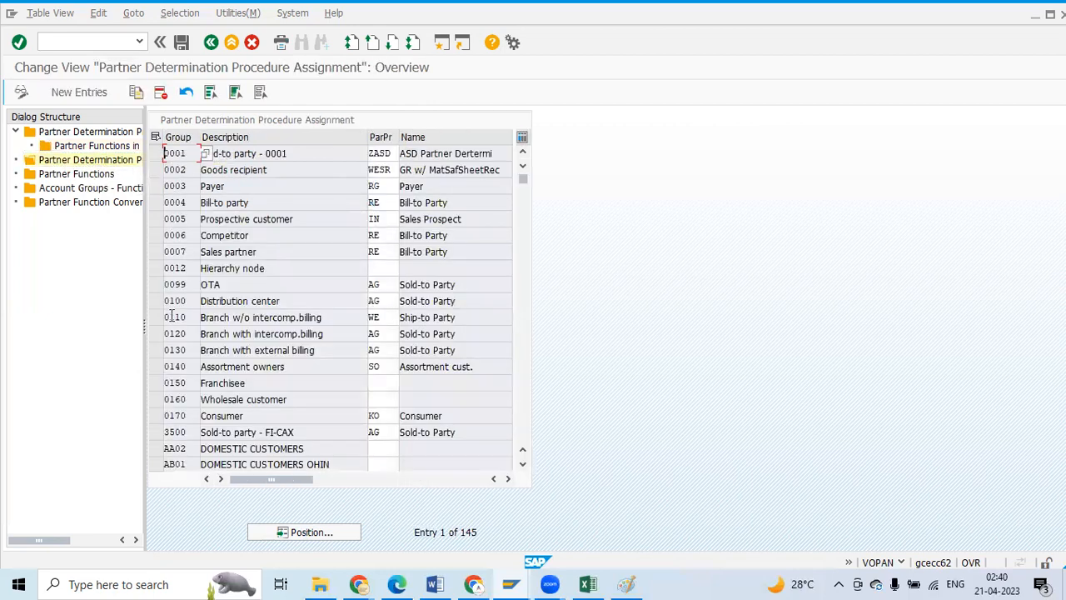
pyautogui.click(309, 532)
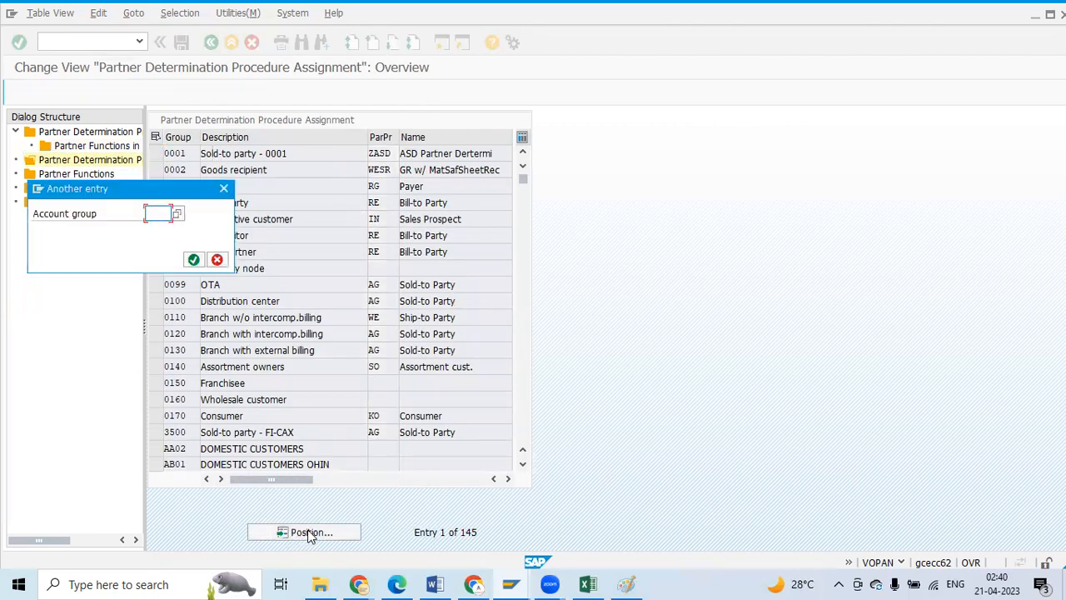
pyautogui.write('P100')
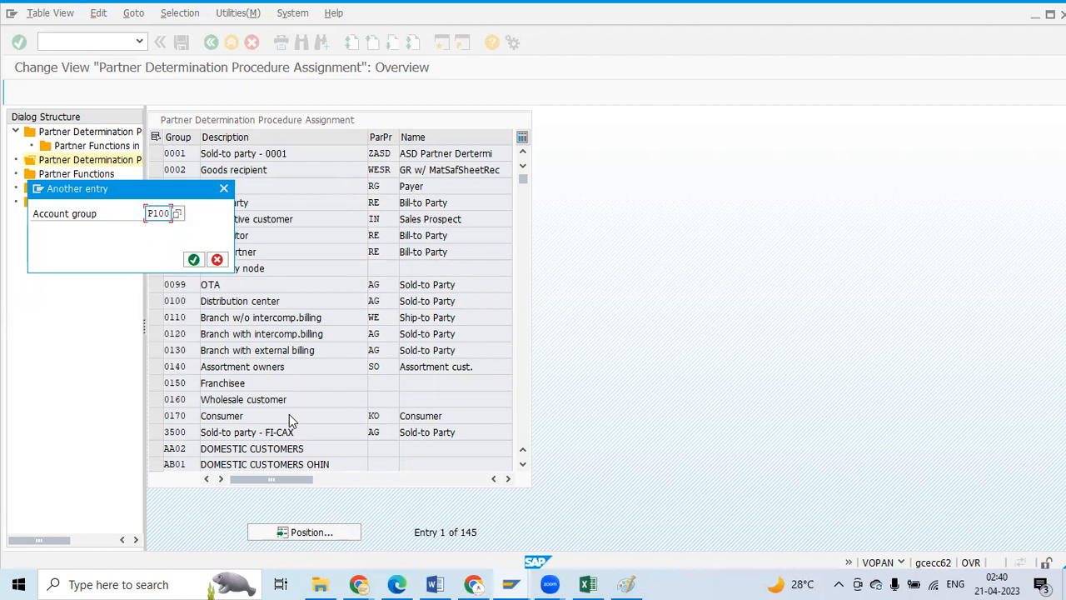
pyautogui.click(193, 259)
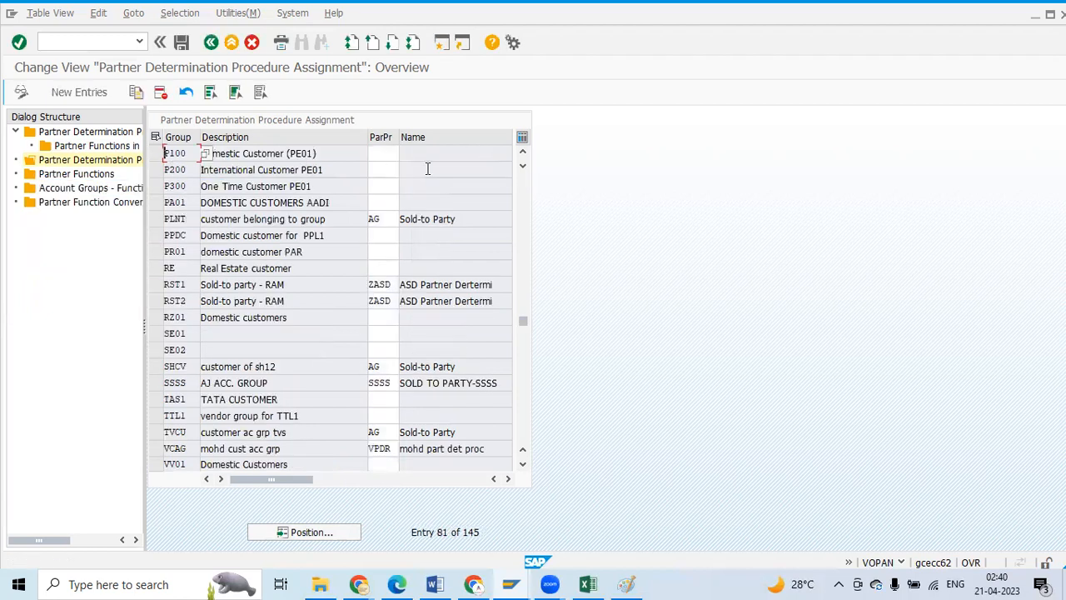
# Step: Assign partner determination procedure PD to account groups P100, P200 and P300 and save the assignment
pyautogui.click(377, 151)
pyautogui.click(405, 154)
pyautogui.scroll(-8, 255, 300)
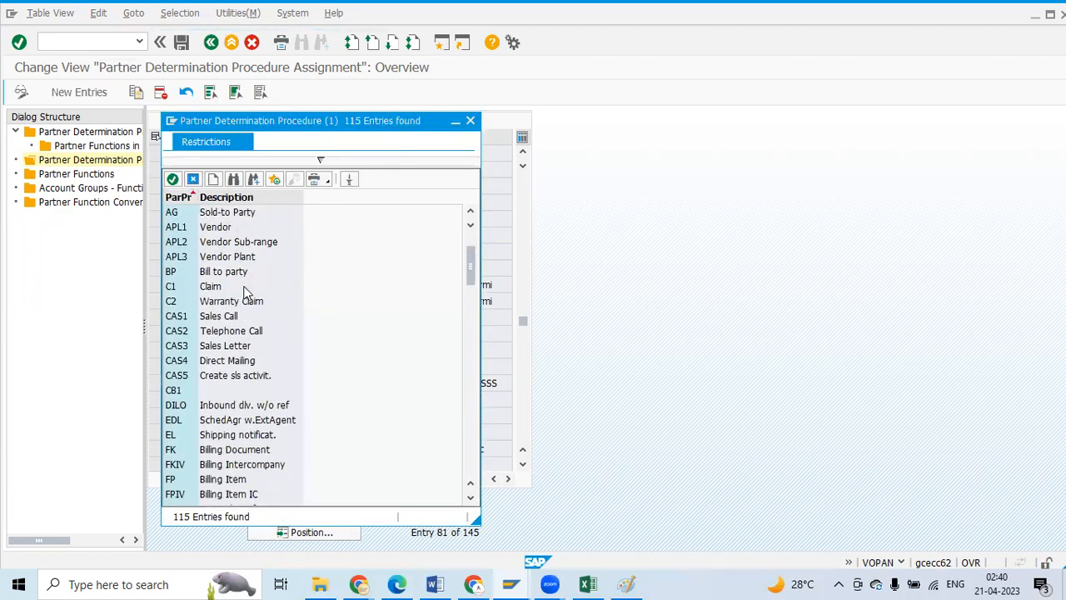
pyautogui.scroll(-9, 173, 372)
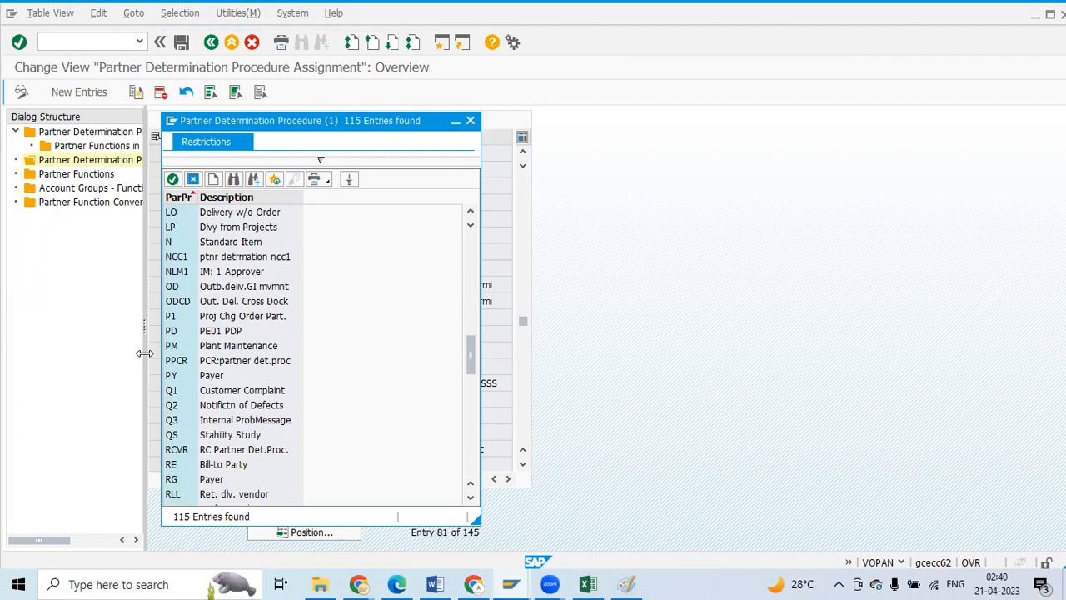
pyautogui.doubleClick(175, 334)
pyautogui.click(384, 167)
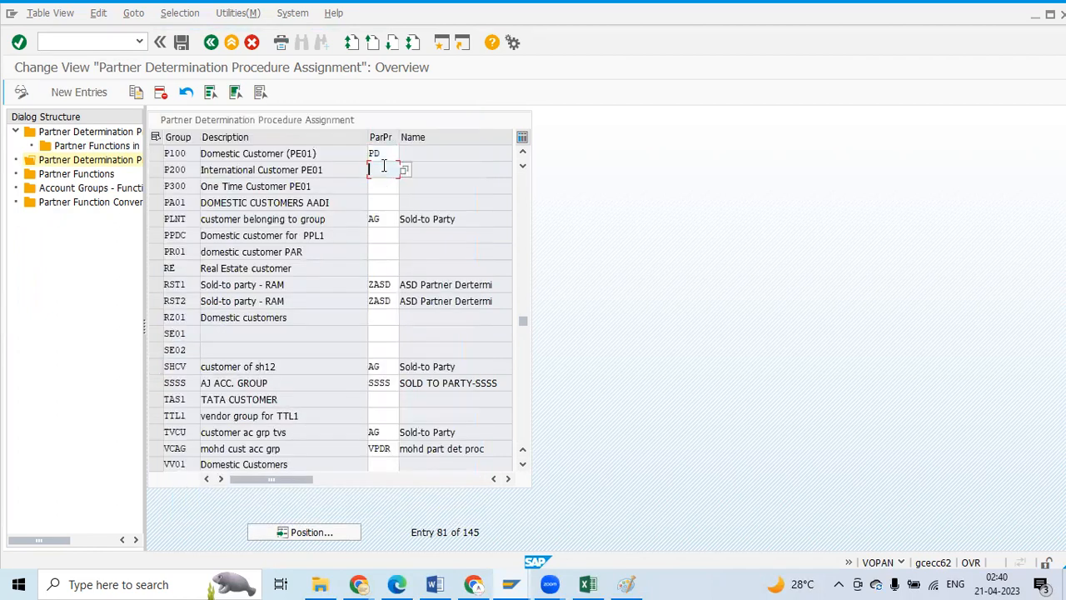
pyautogui.write('PD')
pyautogui.click(377, 191)
pyautogui.write('PD')
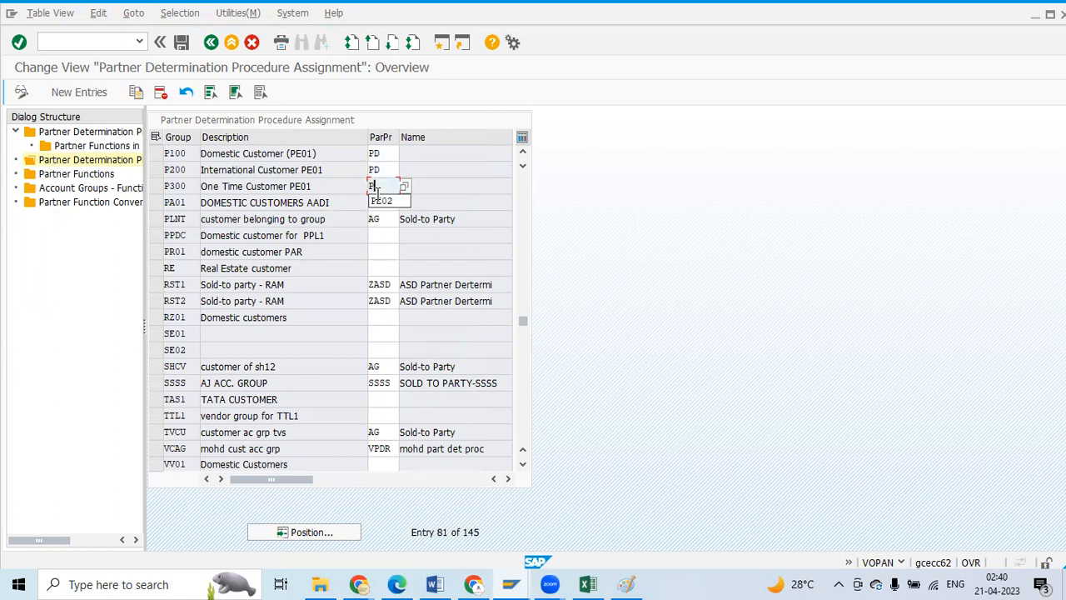
pyautogui.click(183, 43)
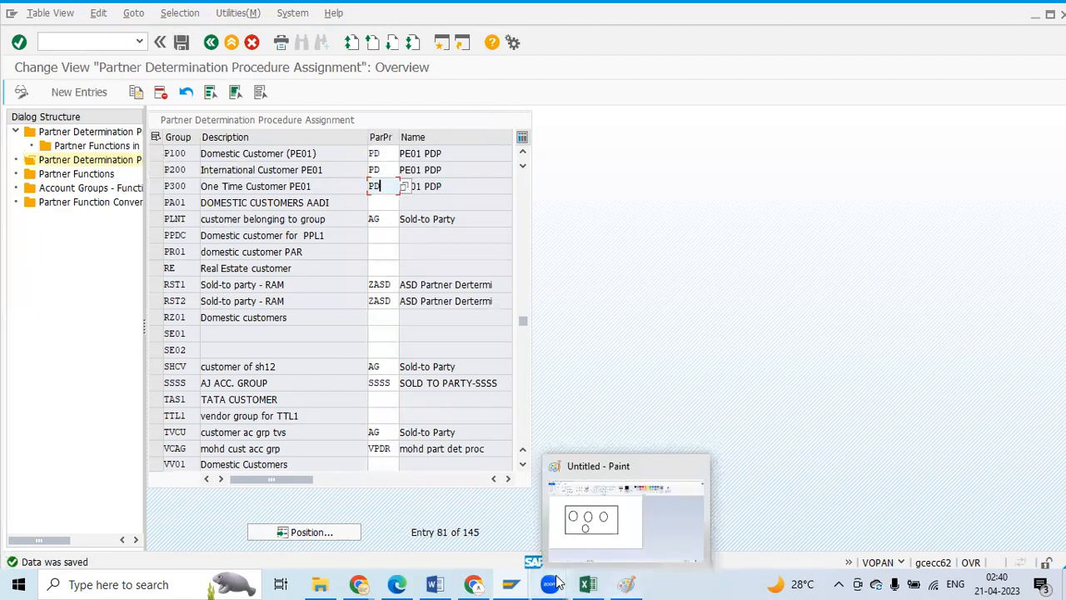
# Step: Switch to the Excel notes, reword Step 1 as "Define Partner Procedure" and review the texts of Steps 2 to 4
pyautogui.click(588, 583)
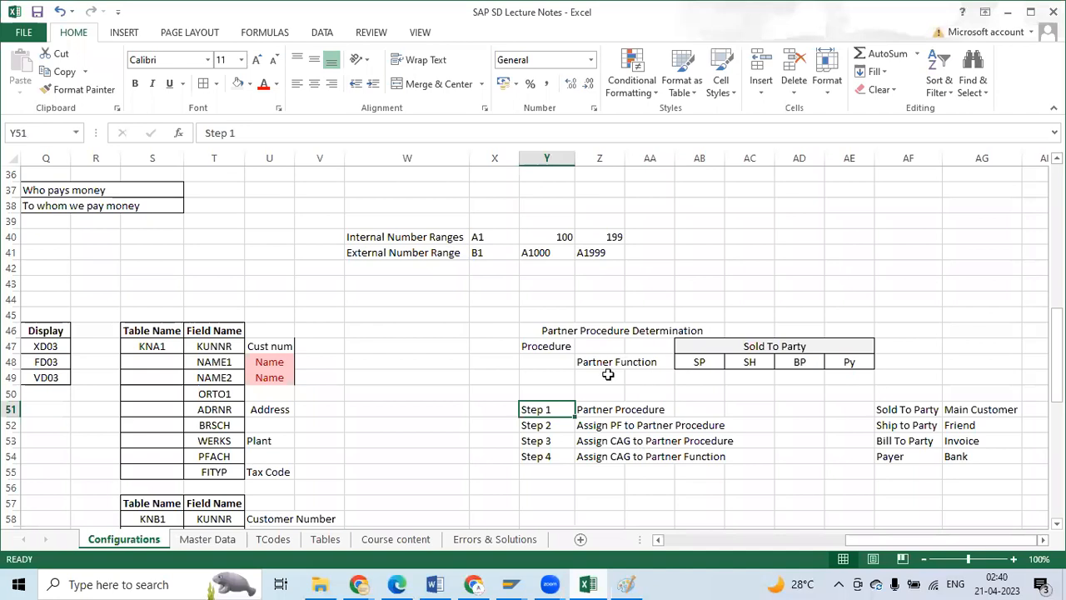
pyautogui.click(654, 412)
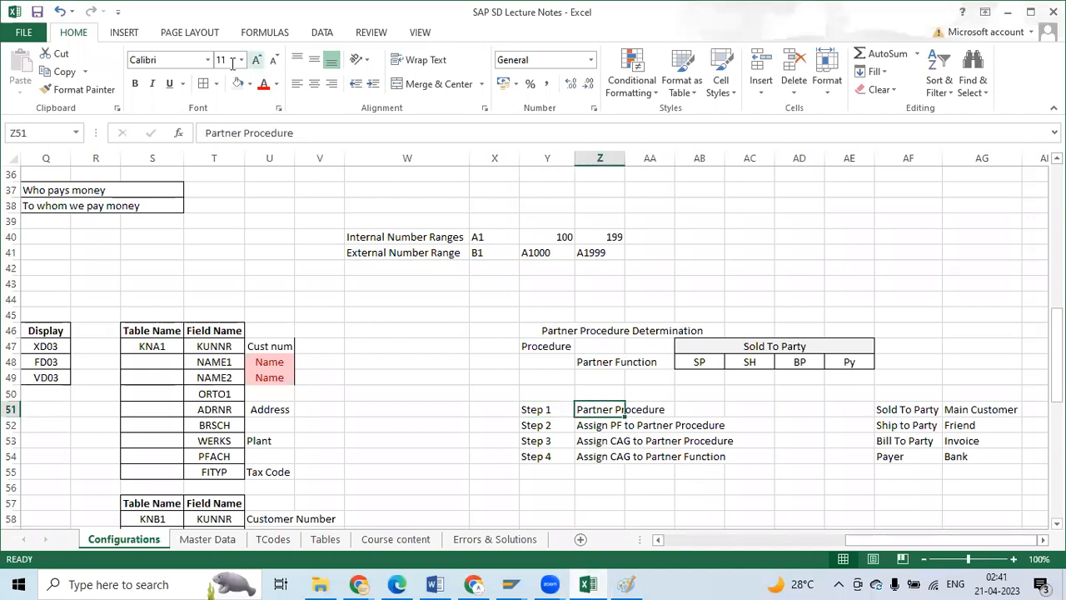
pyautogui.click(206, 132)
pyautogui.write('D')
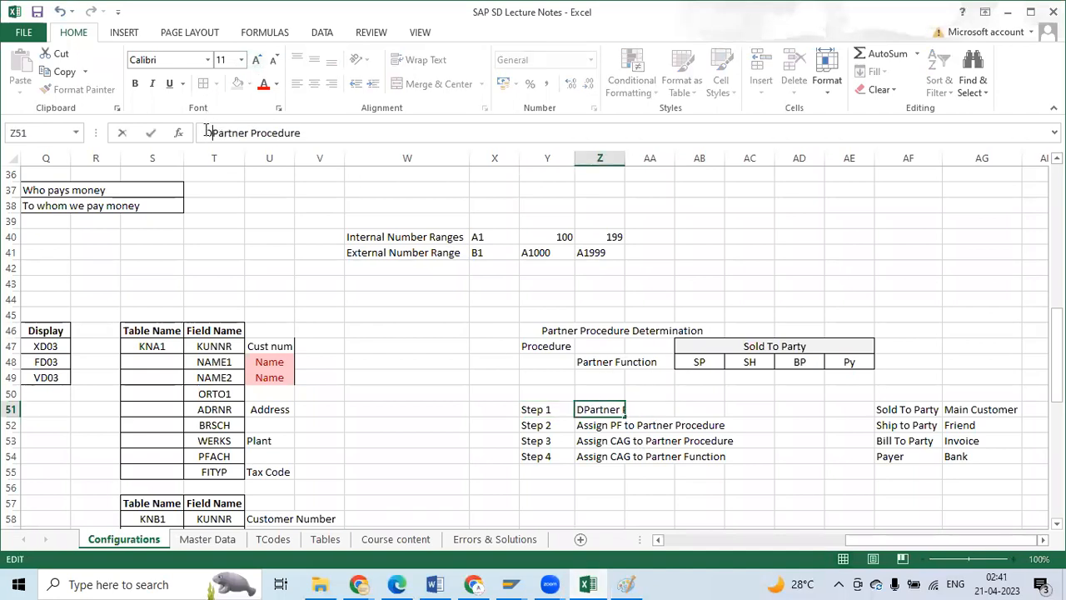
pyautogui.write('efine')
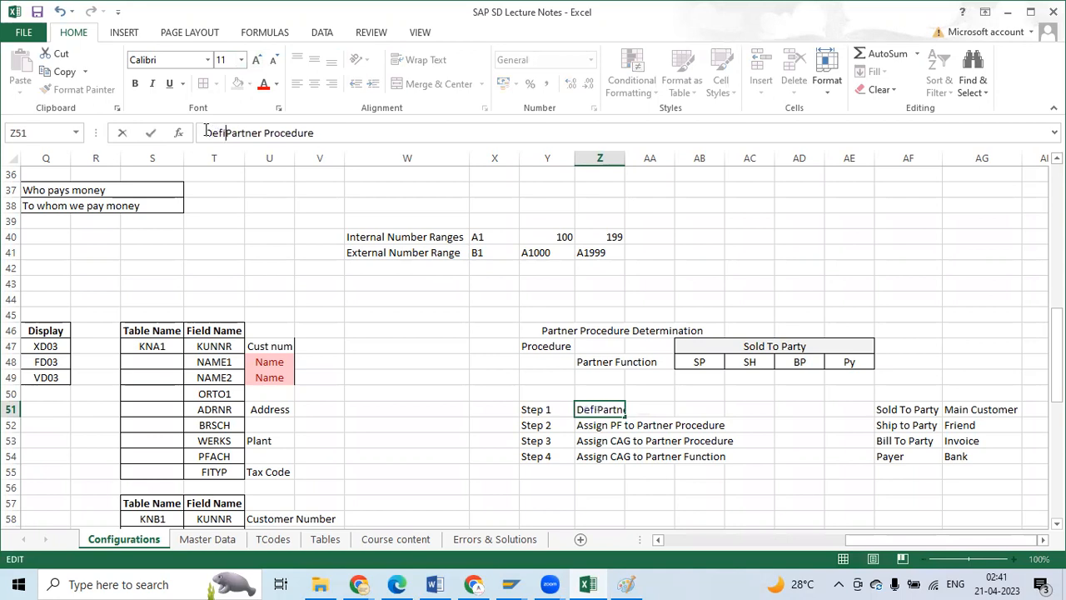
pyautogui.click(638, 457)
pyautogui.click(599, 426)
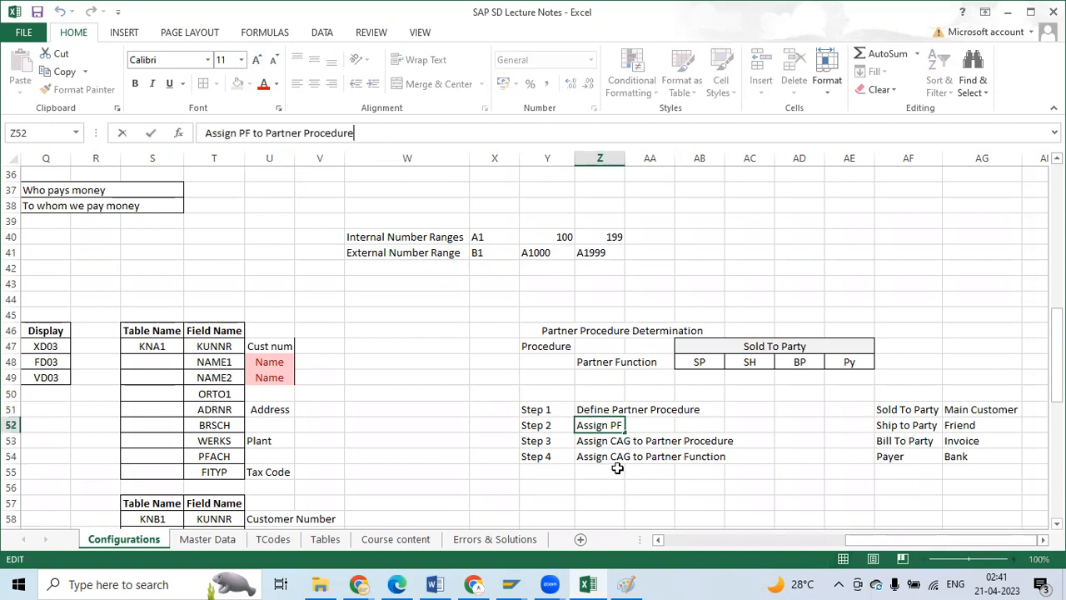
pyautogui.click(595, 441)
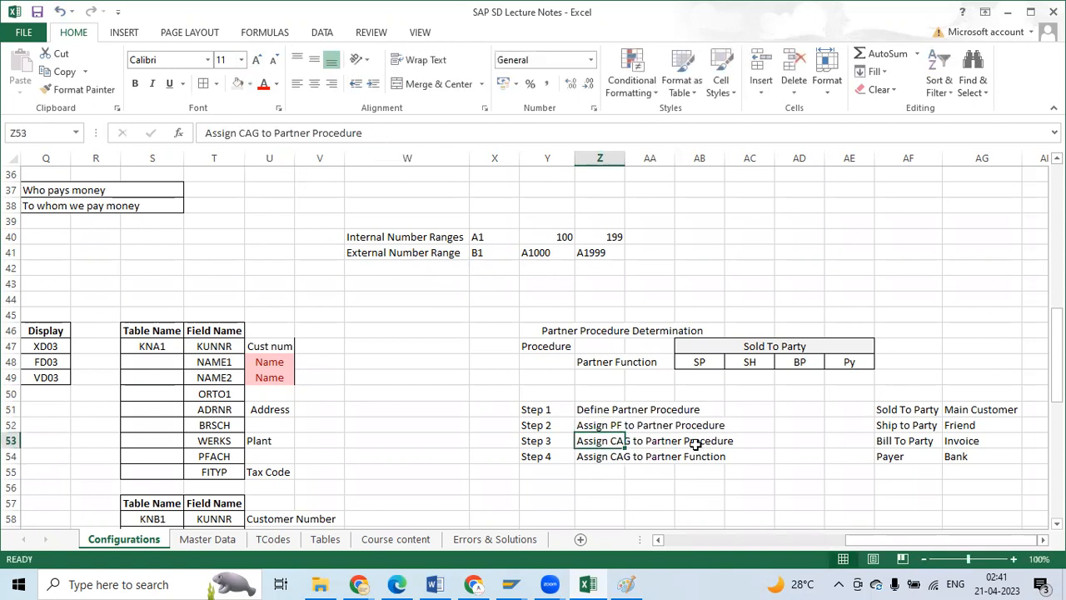
pyautogui.click(300, 133)
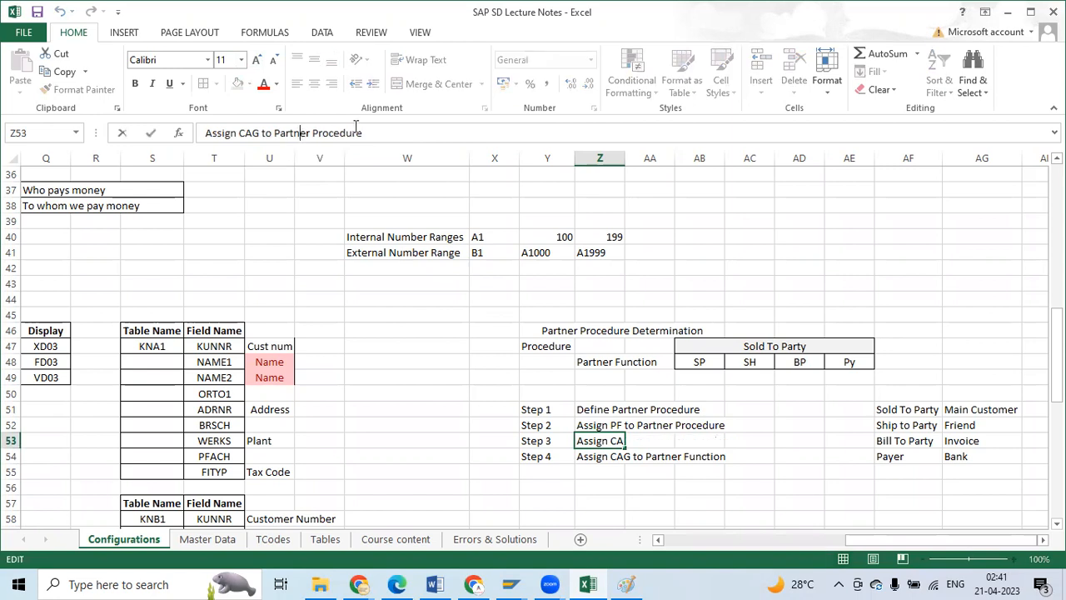
pyautogui.click(593, 457)
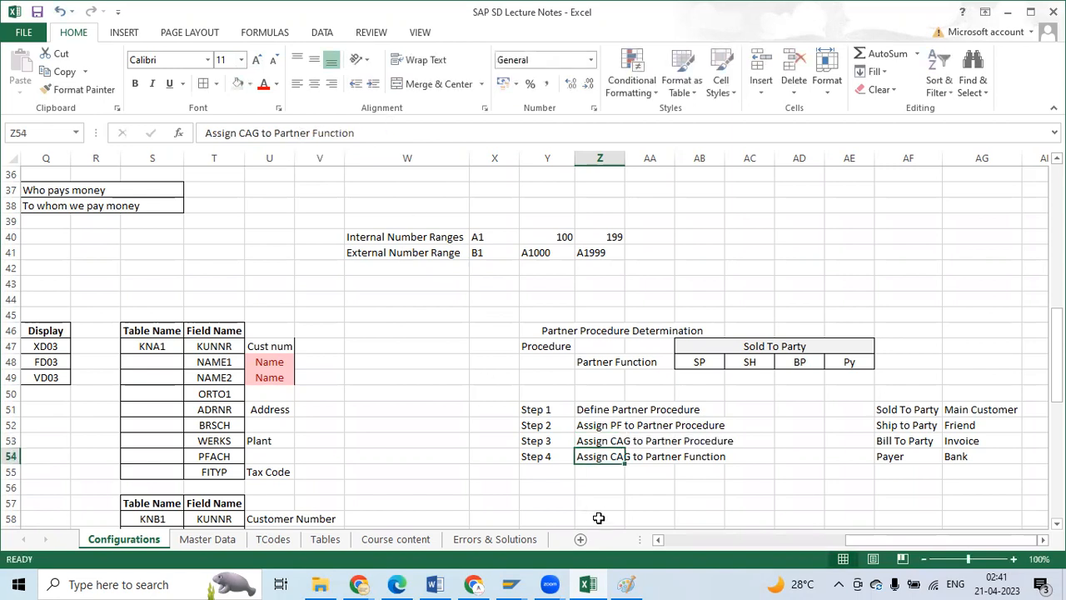
# Step: Switch back to SAP and open the Account Groups - Function Assignment view
pyautogui.click(512, 584)
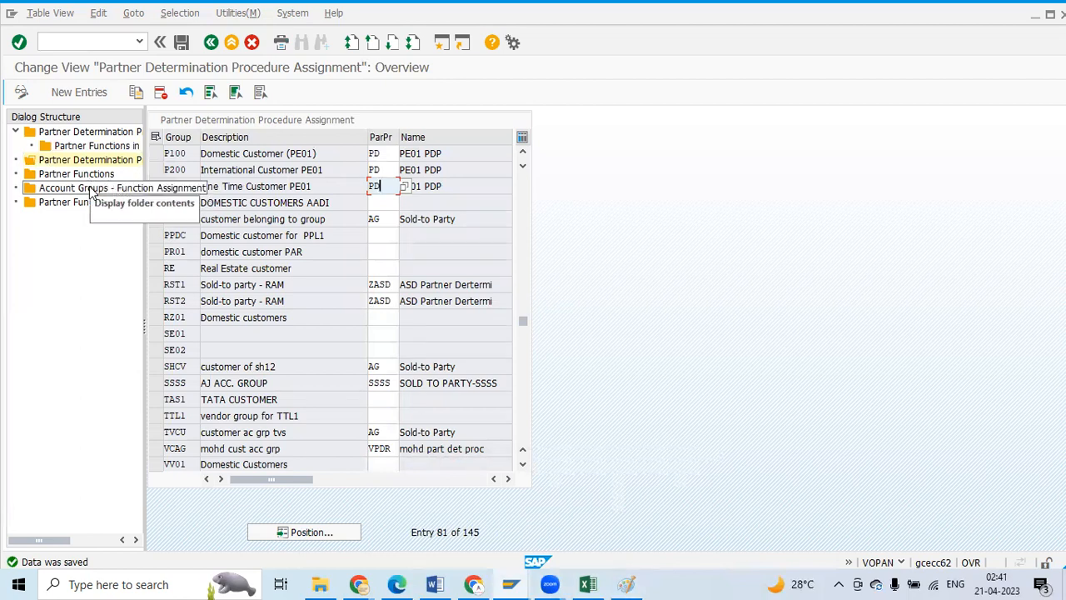
pyautogui.click(185, 42)
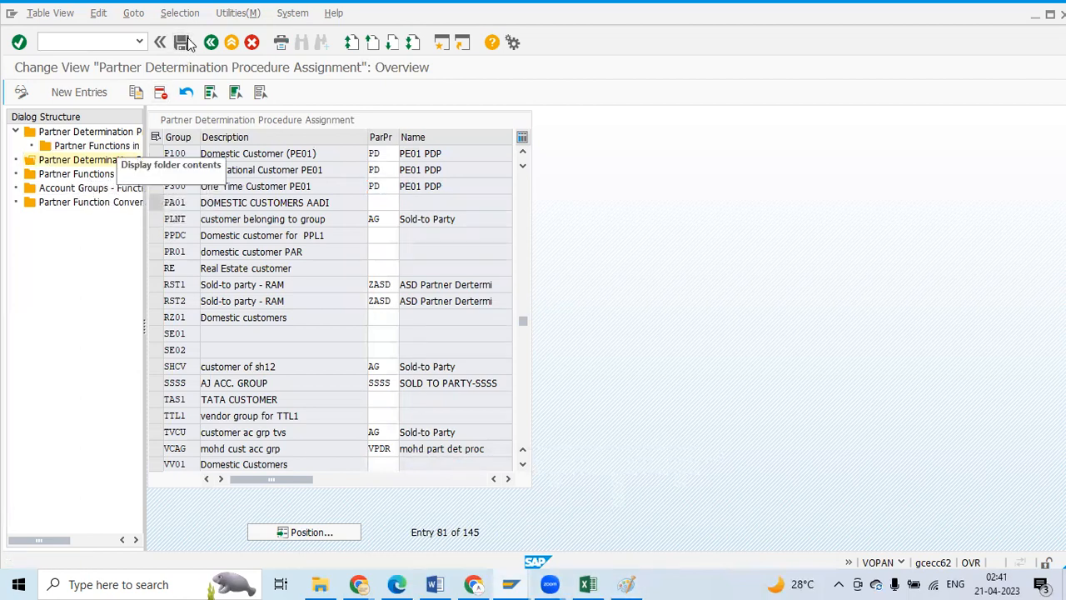
pyautogui.doubleClick(77, 187)
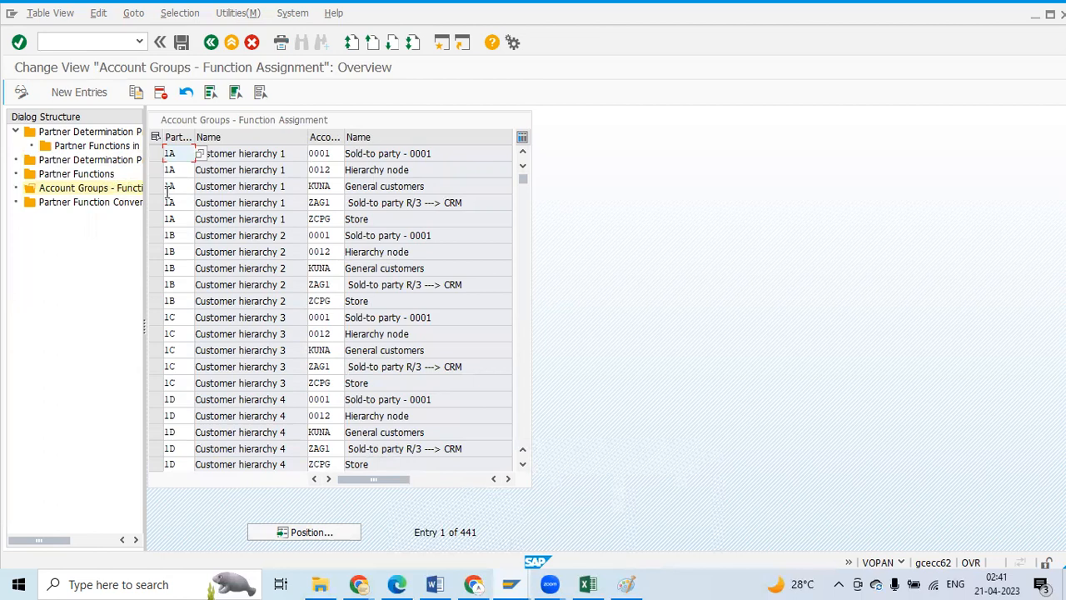
# Step: Start new function assignment entries and enter partner function SP in the first three rows
pyautogui.click(66, 96)
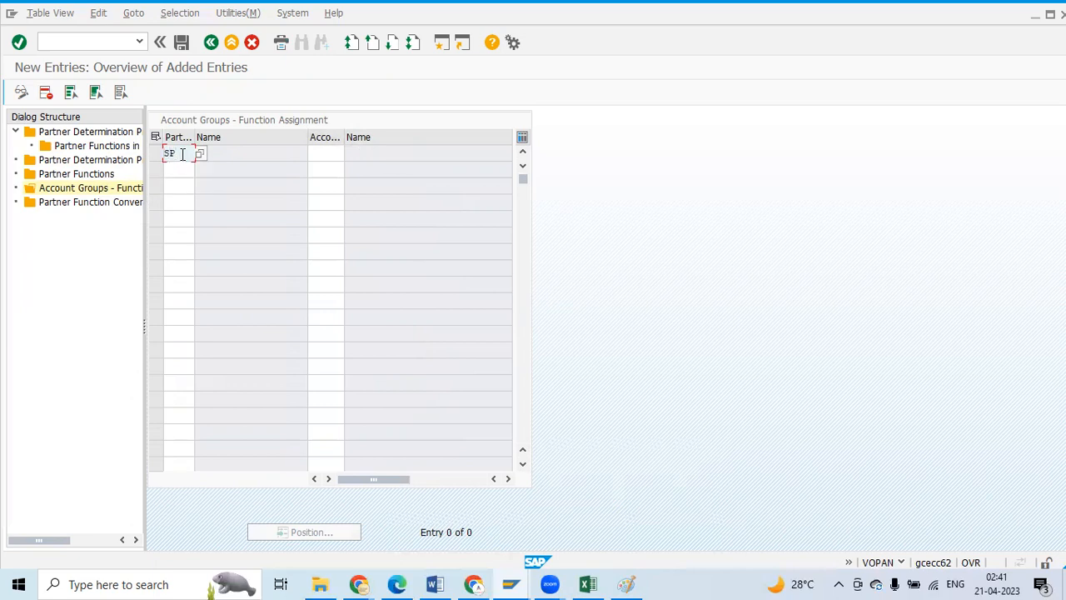
pyautogui.click(176, 172)
pyautogui.write('SP')
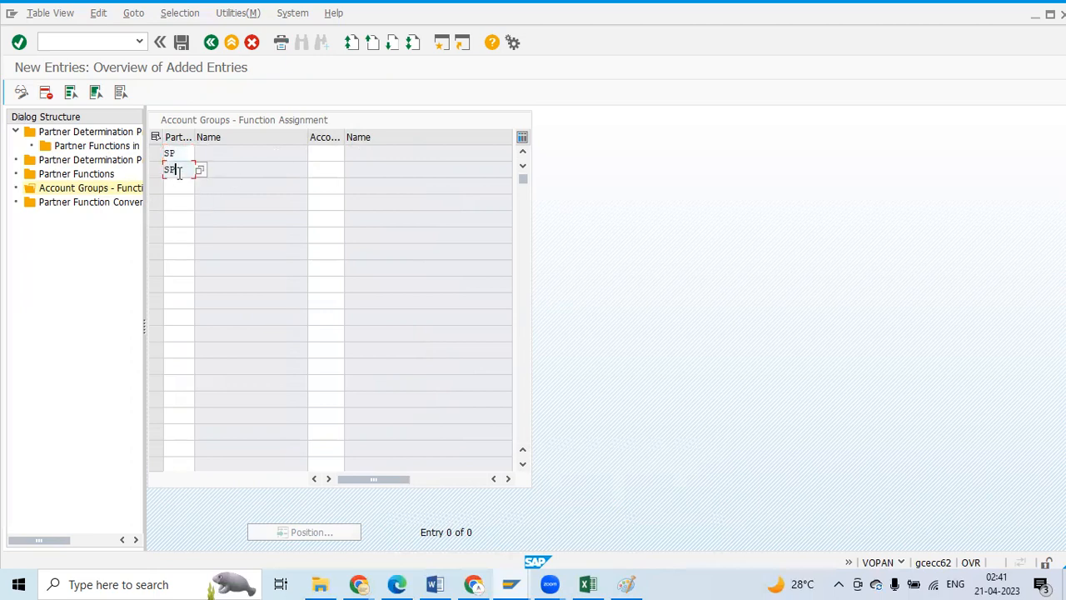
pyautogui.click(176, 185)
pyautogui.write('SP')
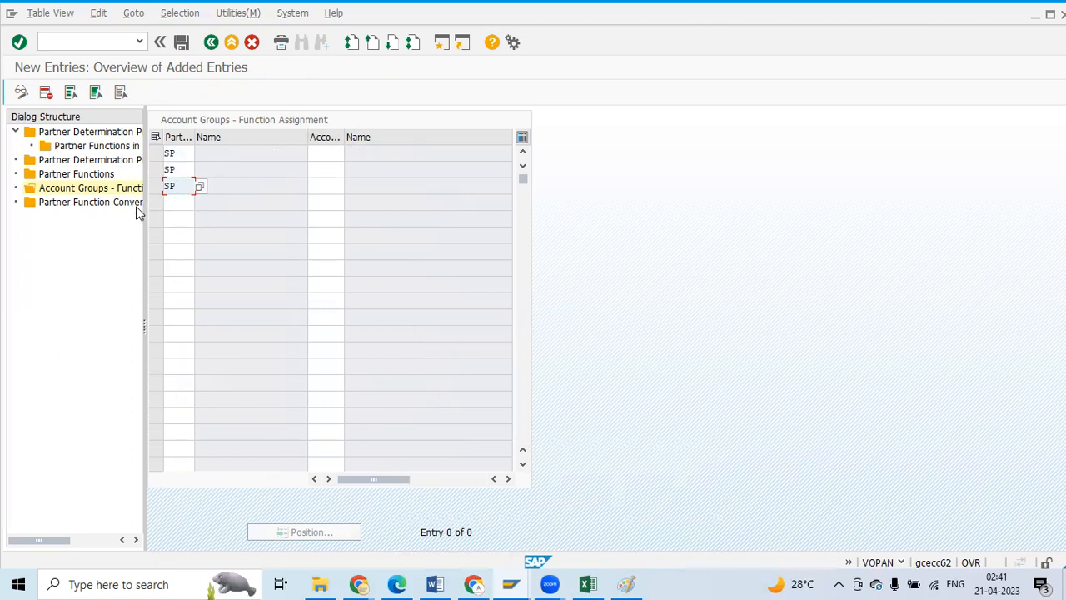
# Step: Set the account group to P100 in the first four rows of the new entries
pyautogui.click(321, 152)
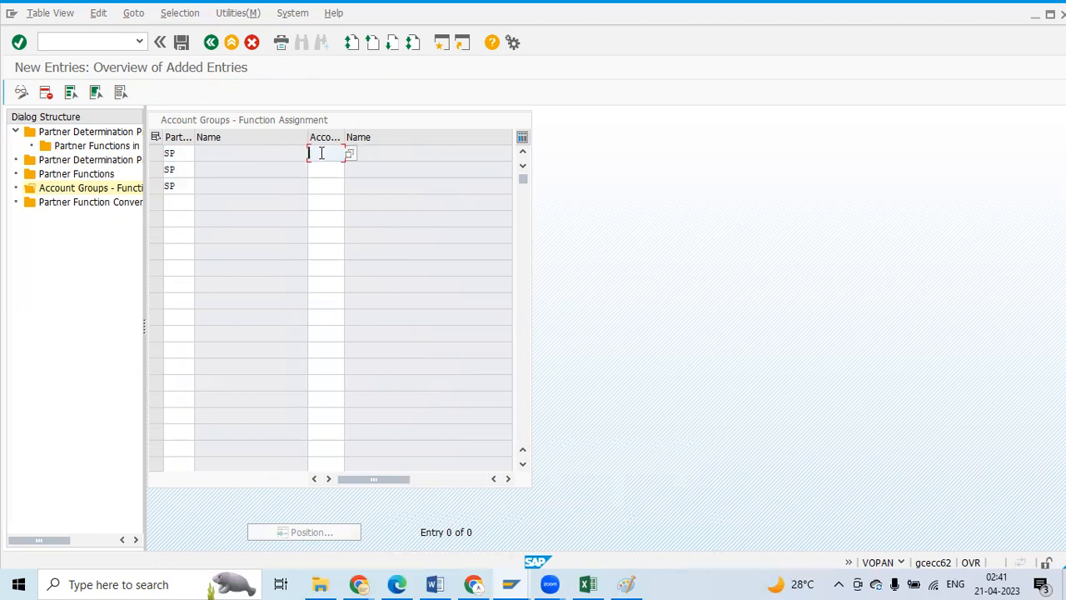
pyautogui.write('P100')
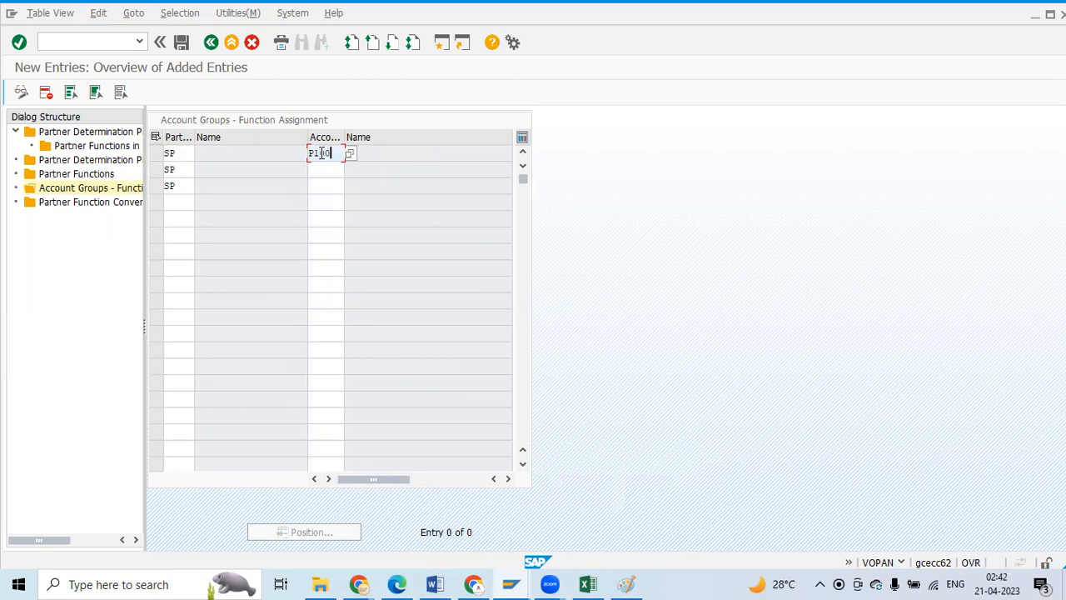
pyautogui.click(319, 170)
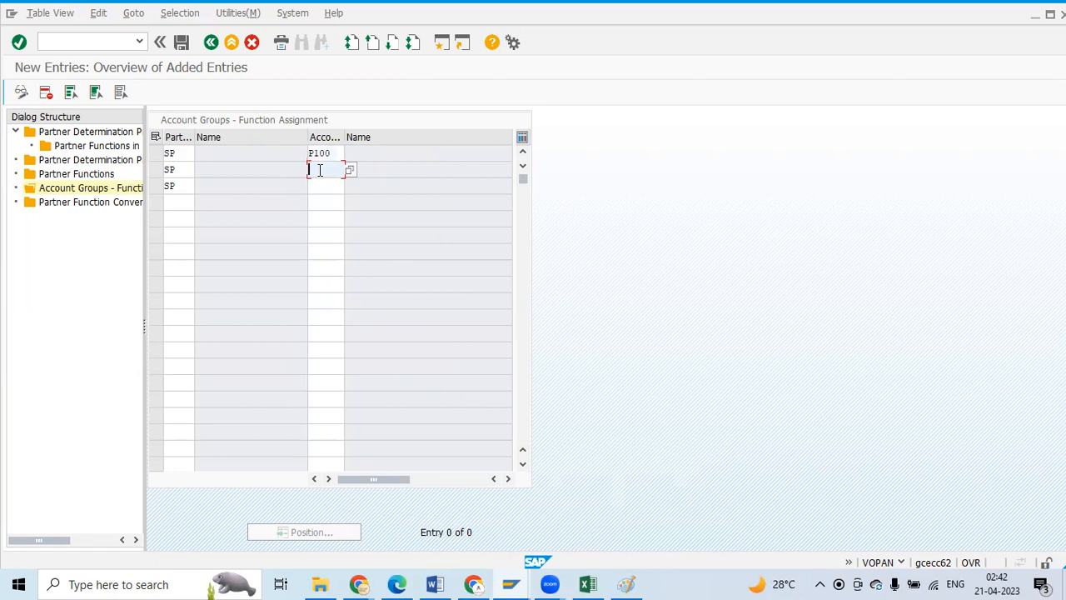
pyautogui.write('P100')
pyautogui.click(329, 185)
pyautogui.write('P')
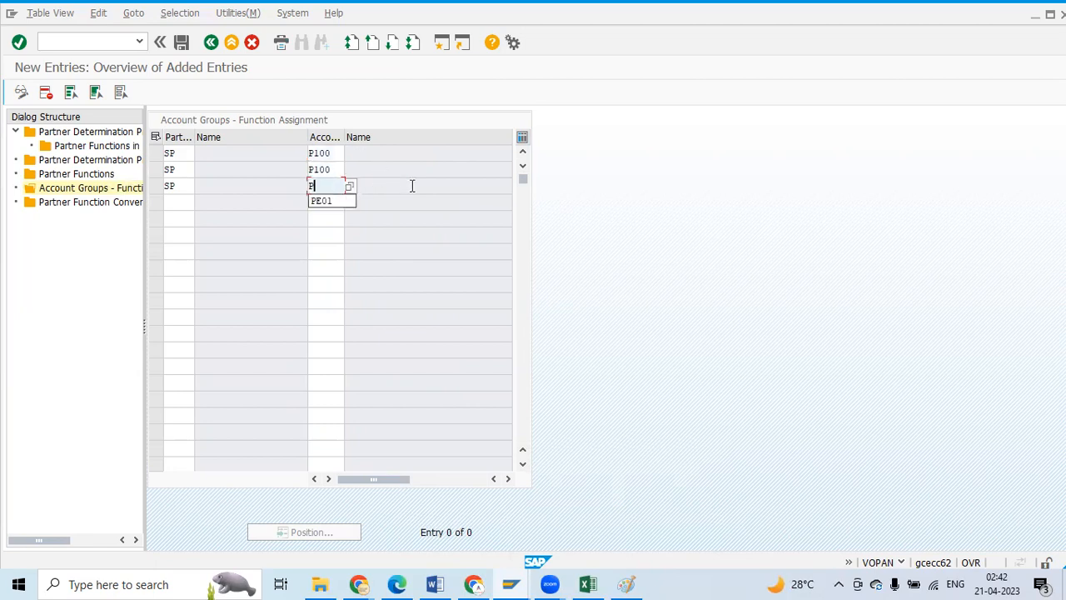
pyautogui.write('100')
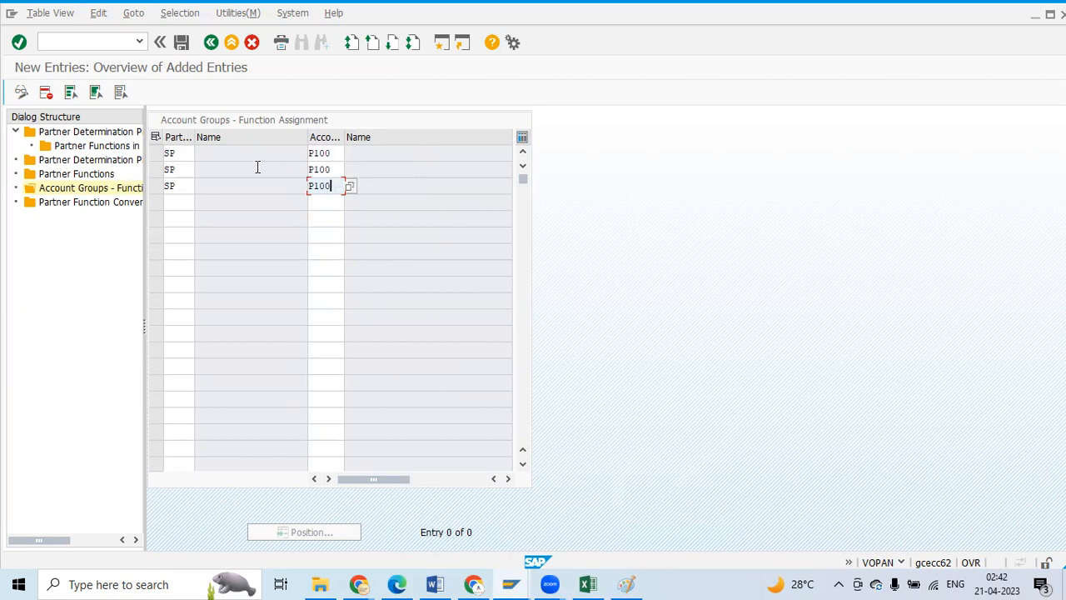
pyautogui.click(331, 168)
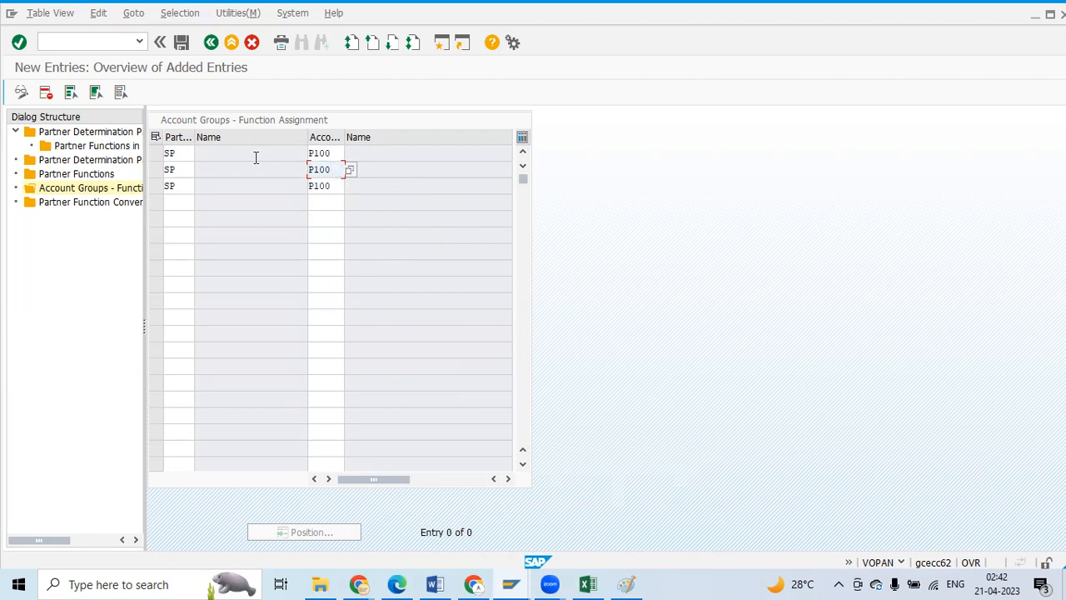
pyautogui.click(175, 170)
pyautogui.click(310, 202)
pyautogui.click(312, 202)
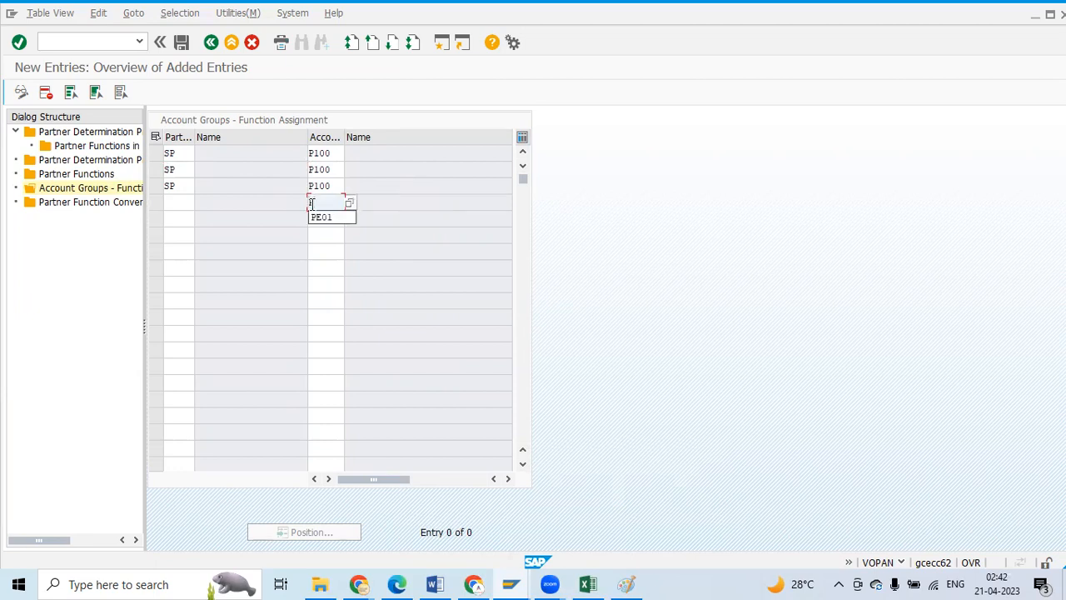
pyautogui.write('P100')
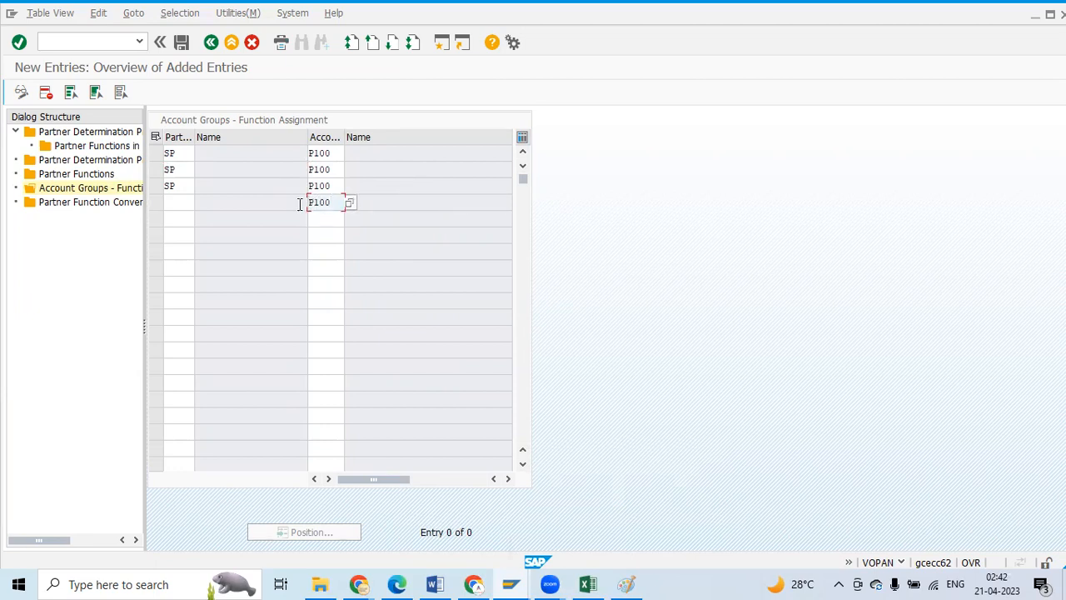
# Step: Set the partner functions of the second, third and fourth P100 rows to SH, BP and PY
pyautogui.click(176, 170)
pyautogui.press('BackSpace')
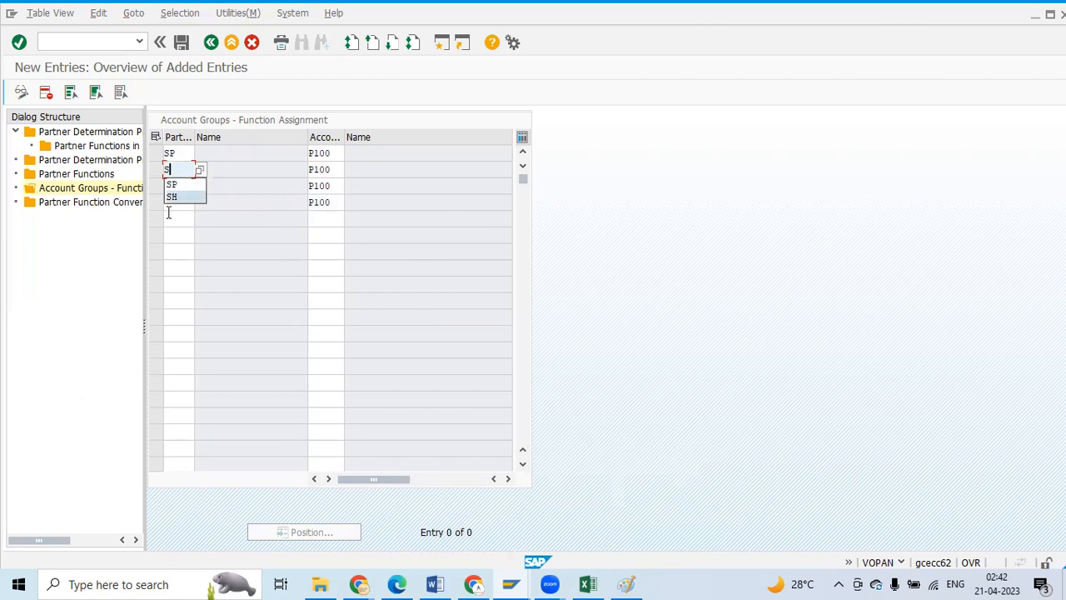
pyautogui.write('H')
pyautogui.click(178, 185)
pyautogui.press('BackSpace')
pyautogui.press('BackSpace')
pyautogui.write('BP')
pyautogui.click(183, 200)
pyautogui.write('P')
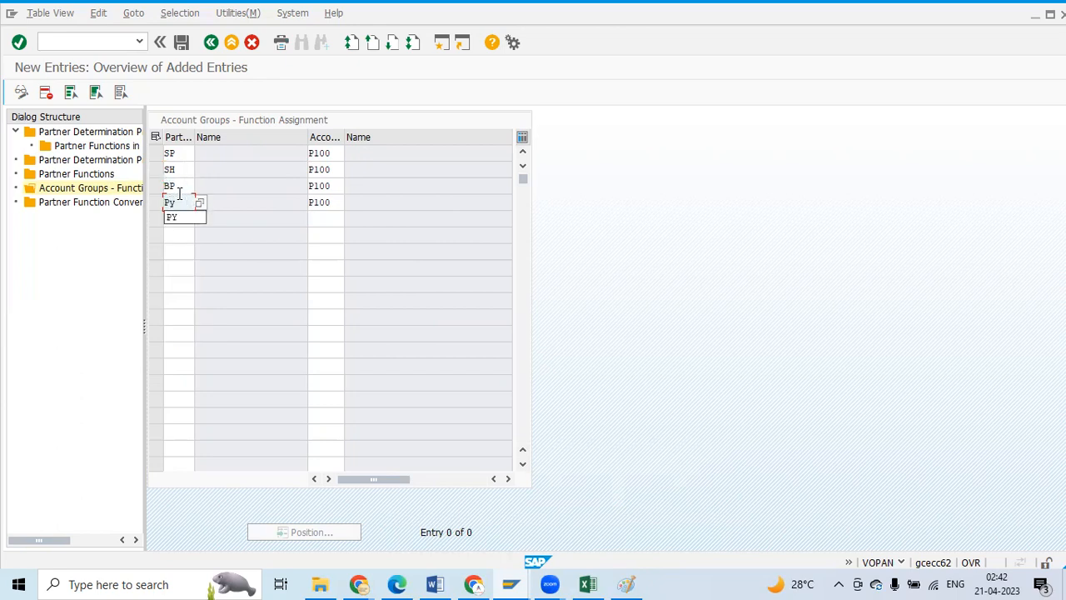
pyautogui.write('Y')
# Step: Add entries assigning partner functions SP and SH to account group P200
pyautogui.click(177, 219)
pyautogui.write('SP')
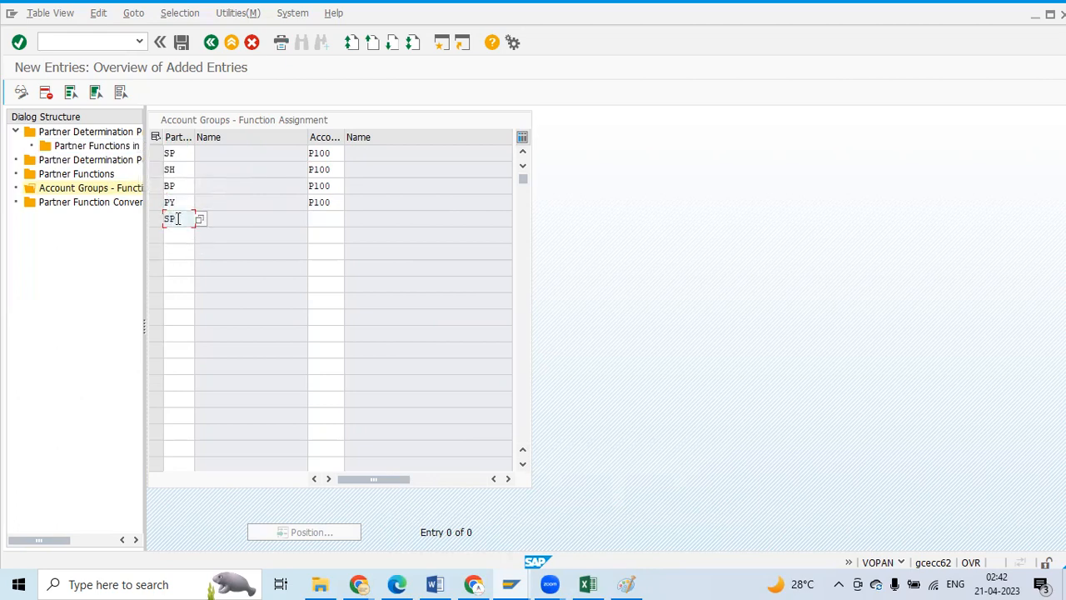
pyautogui.click(327, 220)
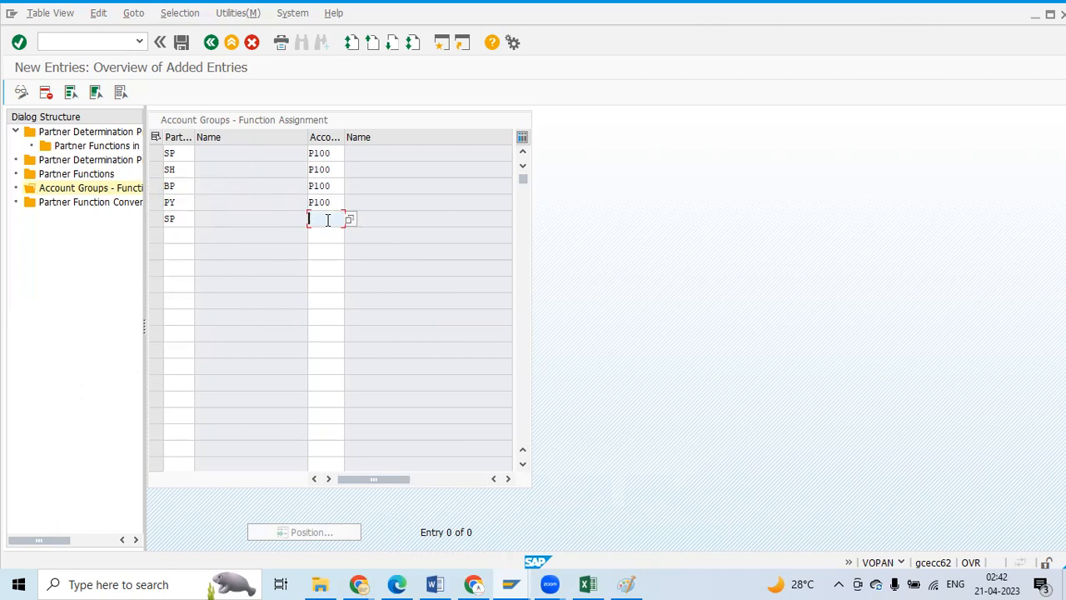
pyautogui.write('P200')
pyautogui.click(188, 234)
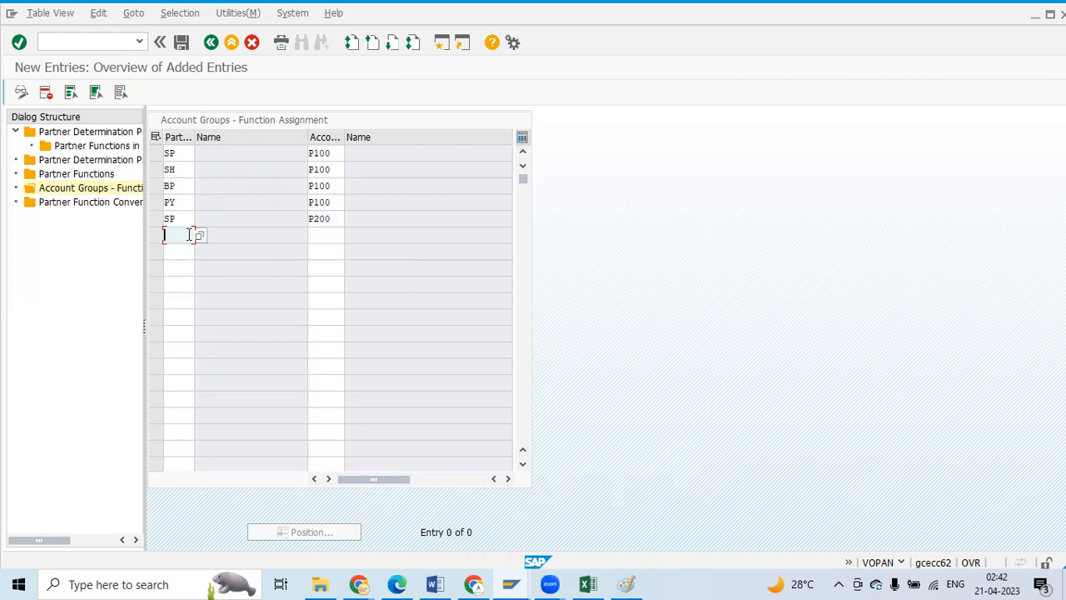
pyautogui.write('SH')
pyautogui.click(315, 231)
pyautogui.write('P200')
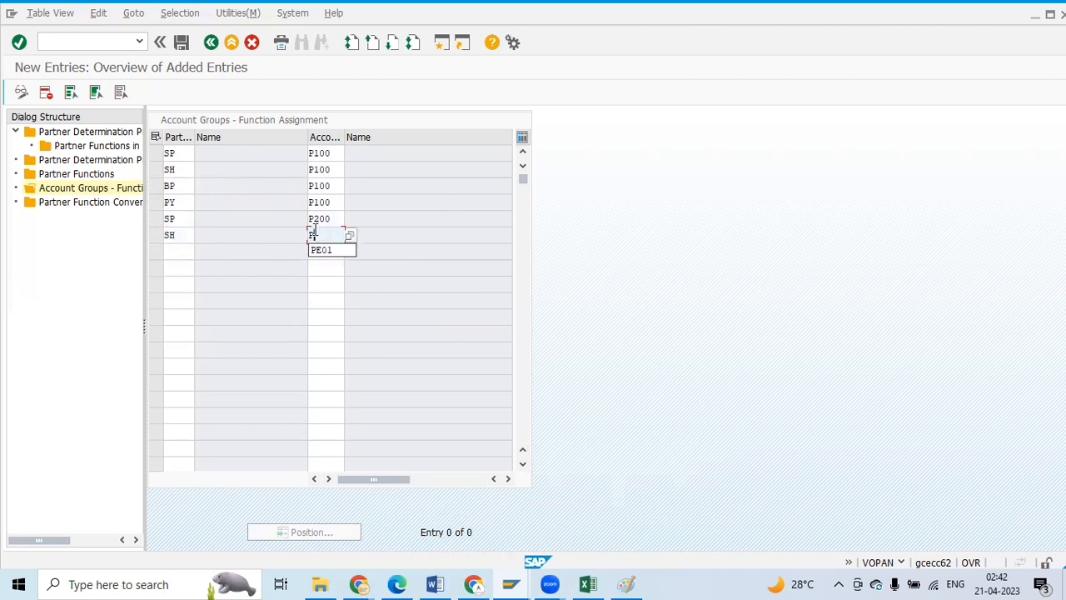
# Step: Add entries assigning partner functions BP and PY to account group P200
pyautogui.click(191, 253)
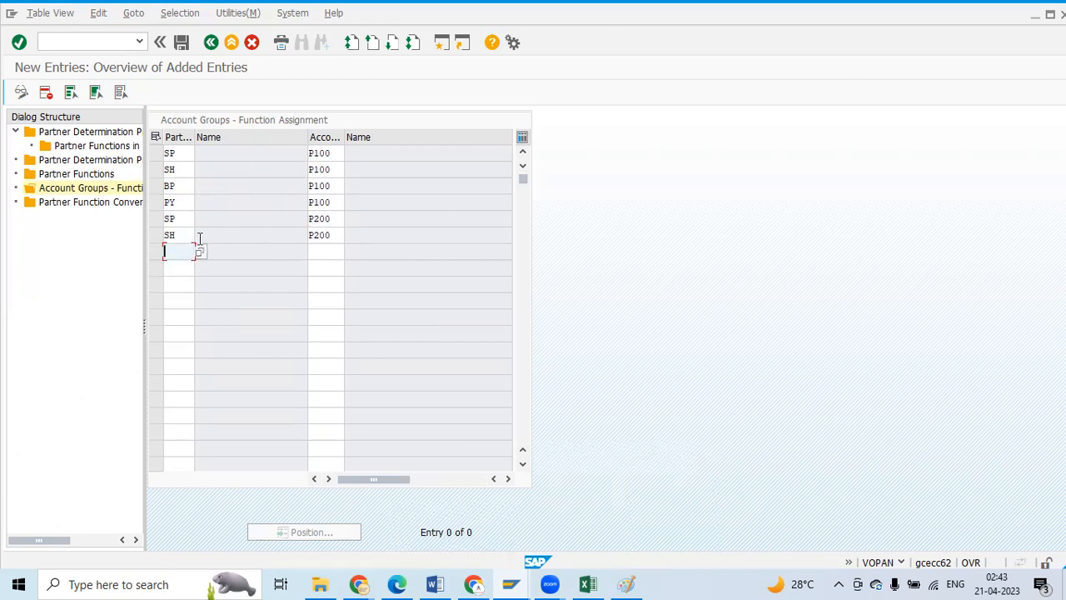
pyautogui.click(184, 234)
pyautogui.click(179, 252)
pyautogui.write('Bp')
pyautogui.click(323, 252)
pyautogui.write('P200')
pyautogui.click(178, 268)
pyautogui.write('PY')
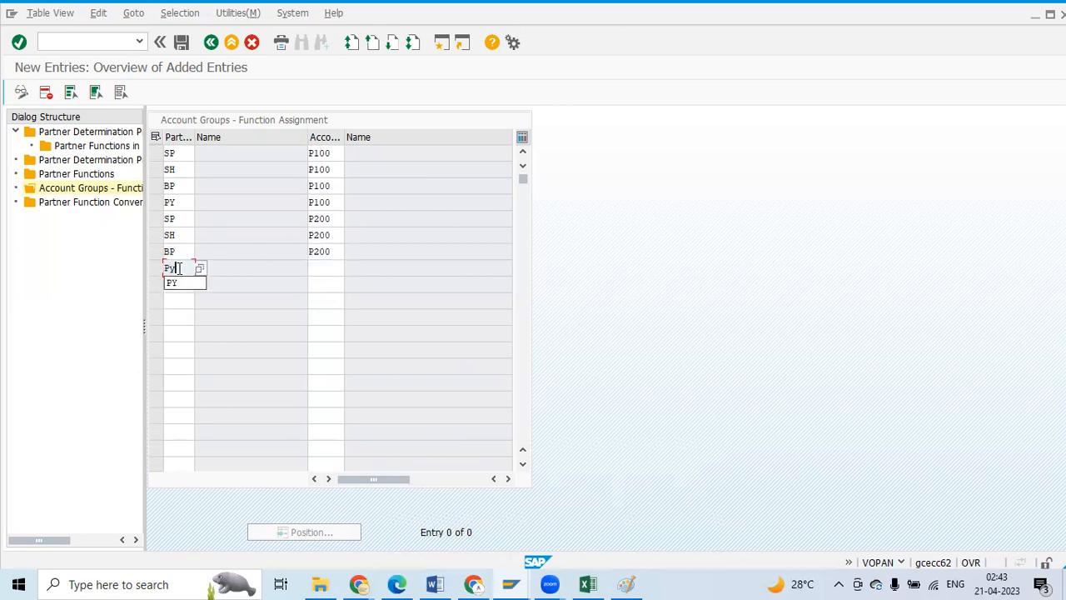
pyautogui.press('Tab')
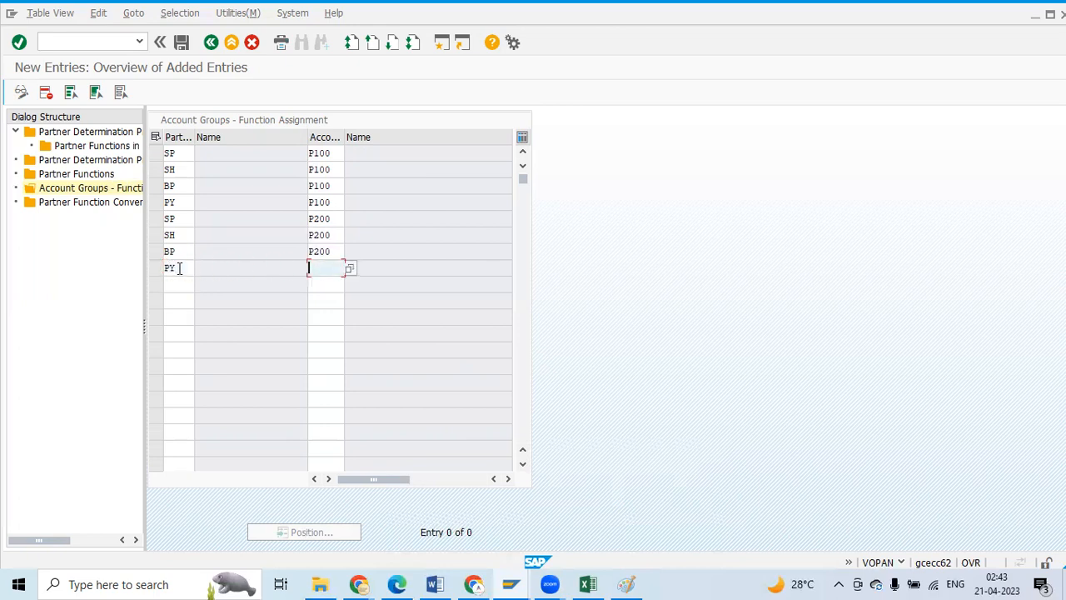
pyautogui.write('P200')
# Step: Add entries assigning partner functions SP and SH to account group P300
pyautogui.click(179, 282)
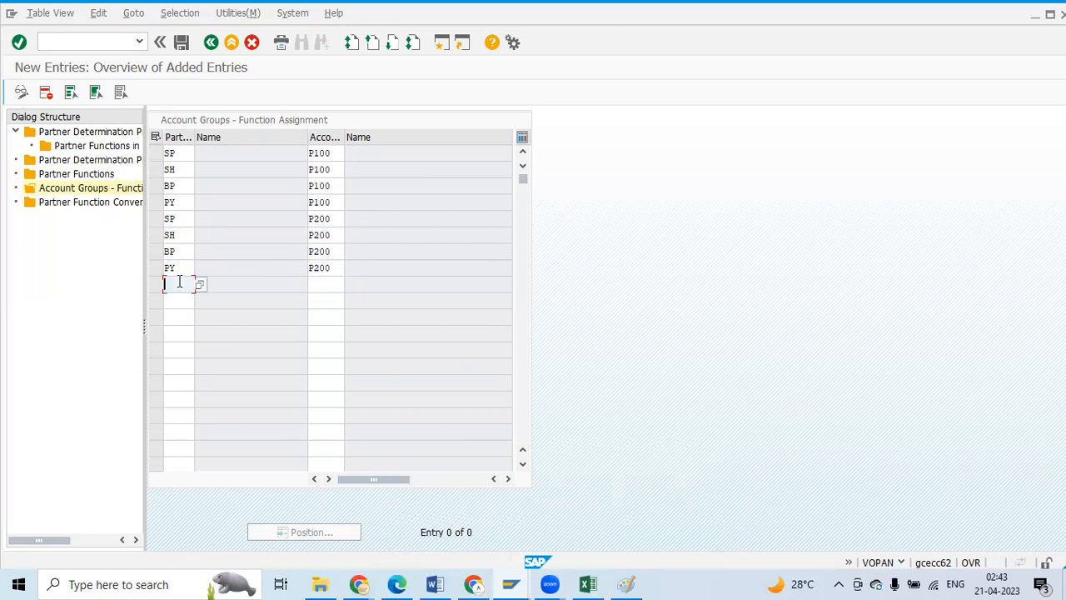
pyautogui.write('Sp')
pyautogui.press('BackSpace')
pyautogui.write('P')
pyautogui.click(329, 287)
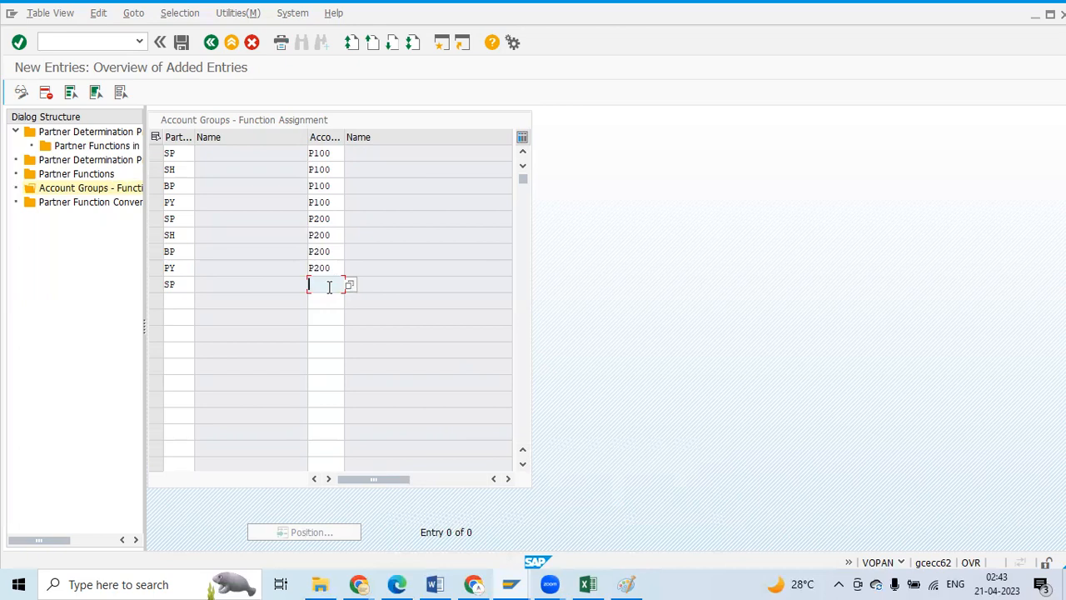
pyautogui.write('P300')
pyautogui.click(183, 300)
pyautogui.write('SH')
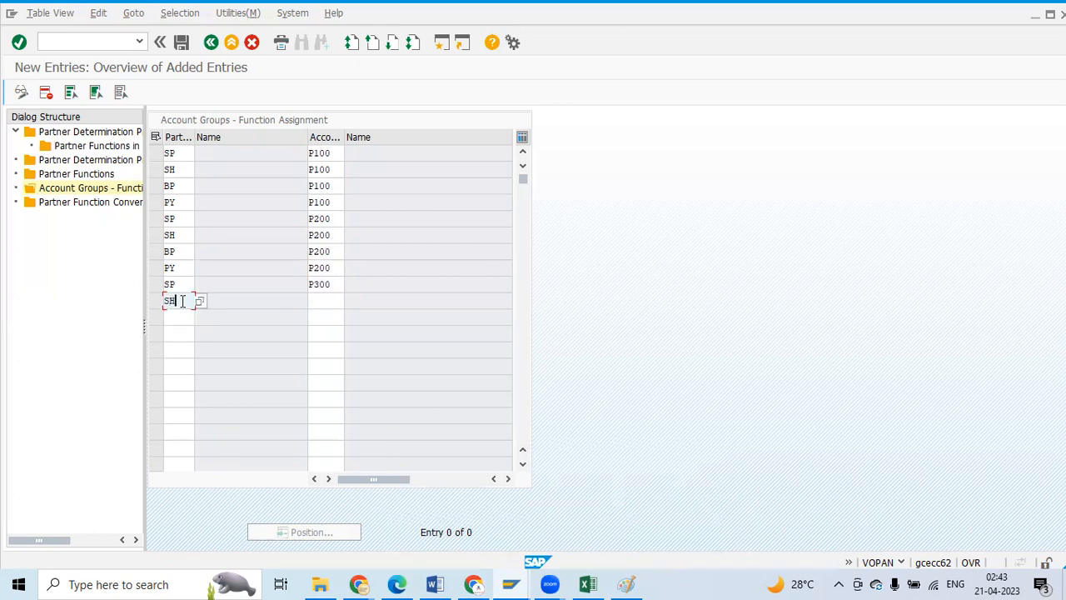
pyautogui.press('Tab')
pyautogui.write('P300')
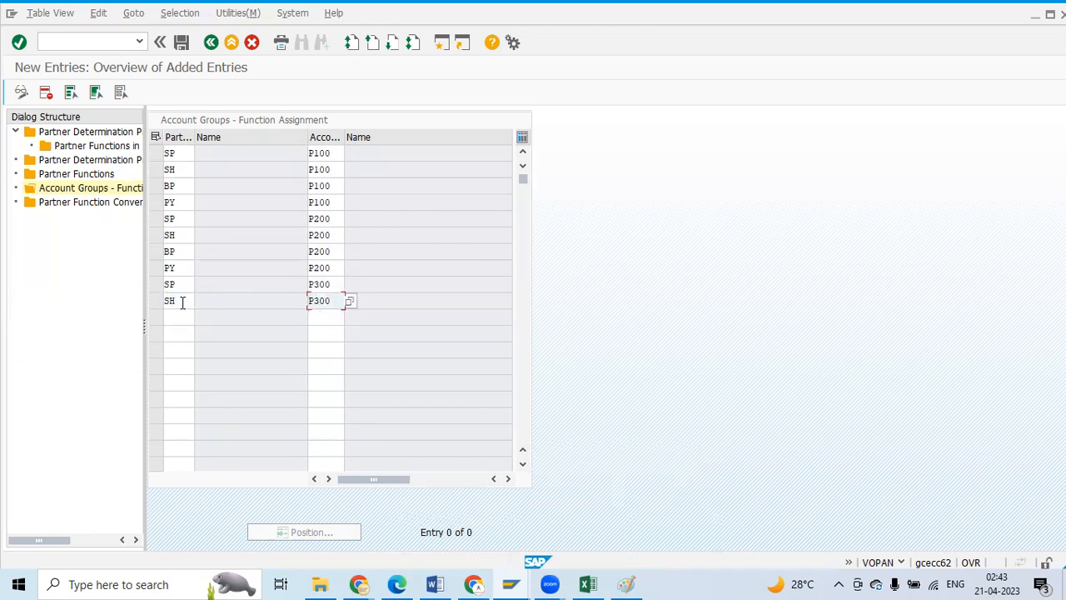
# Step: Add entries assigning partner functions BP and PY to account group P300
pyautogui.click(177, 315)
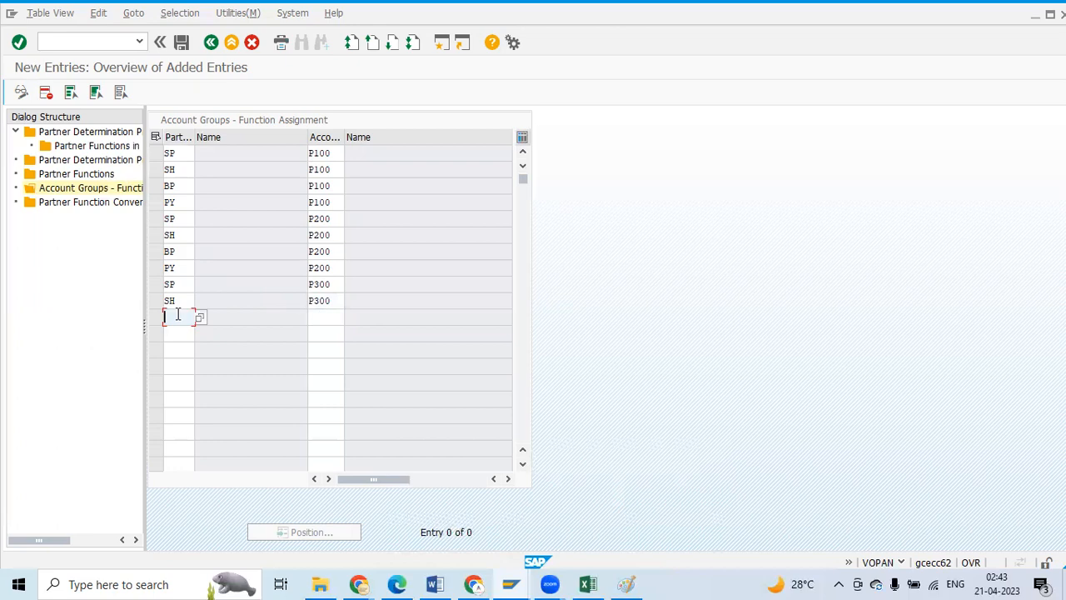
pyautogui.write('BP')
pyautogui.press('Tab')
pyautogui.write('P300')
pyautogui.click(177, 335)
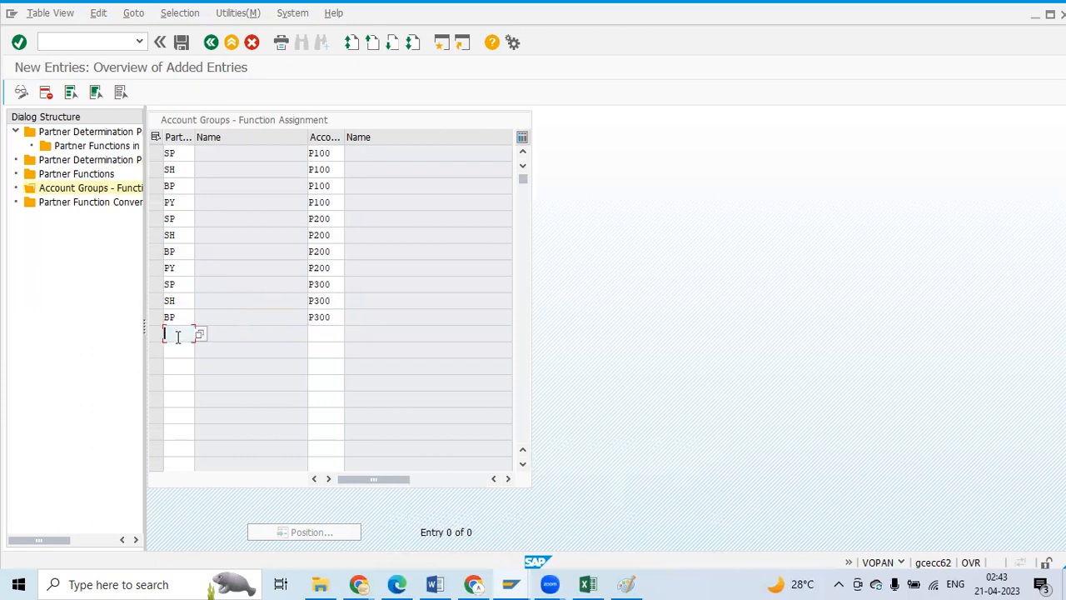
pyautogui.write('PY')
pyautogui.press('Tab')
pyautogui.write('P300')
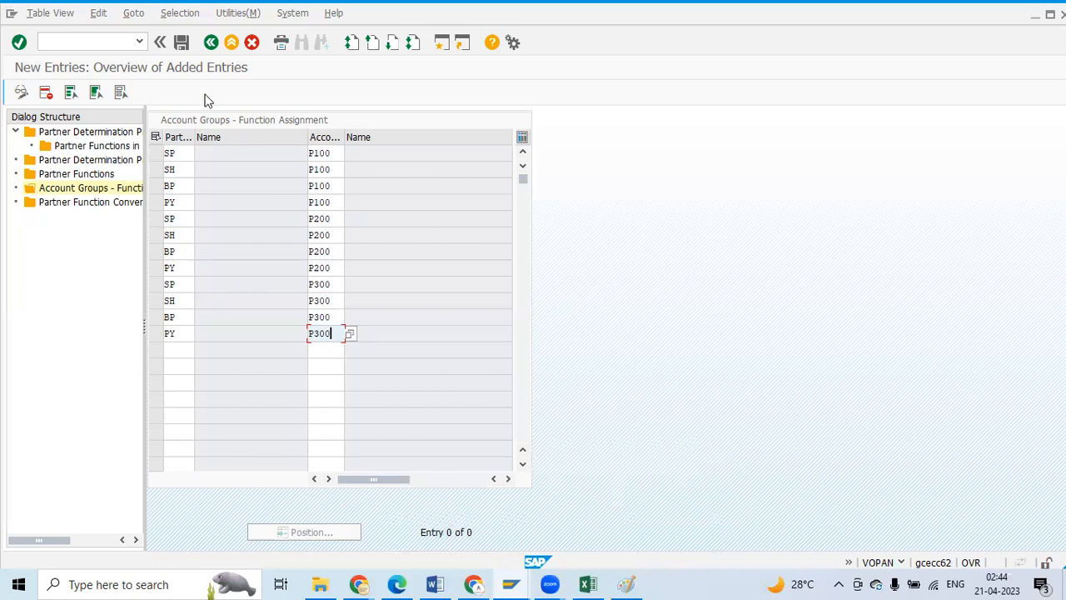
# Step: Save the twelve new account group function assignments, accepting the namespace warning for each entry
pyautogui.click(182, 46)
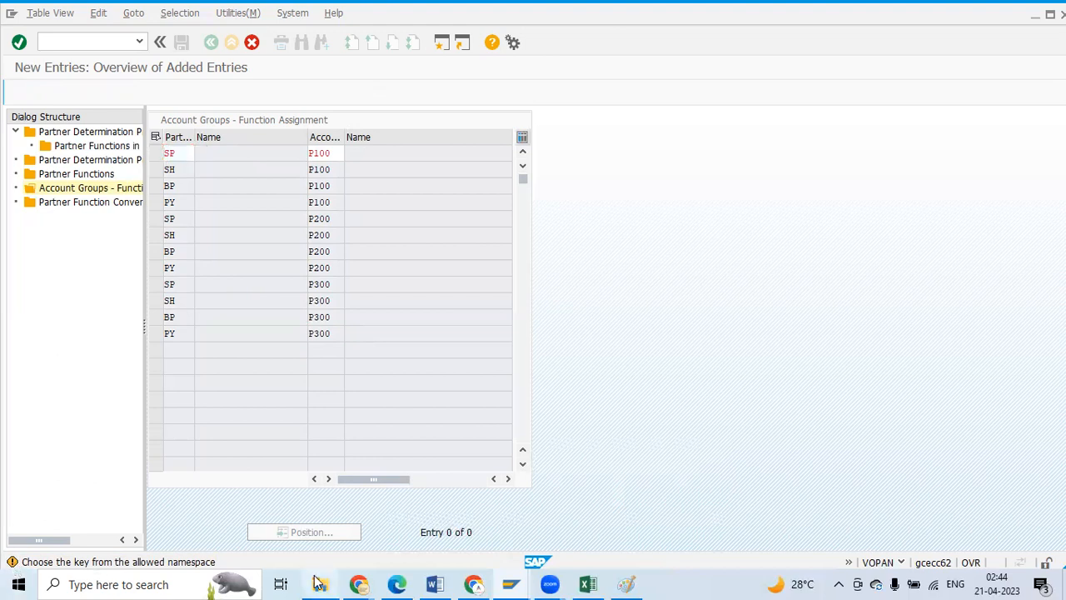
pyautogui.press('Down')
pyautogui.press('Down')
pyautogui.press('Down')
pyautogui.press('Down')
pyautogui.press('Down')
pyautogui.press('Down')
pyautogui.press('Down')
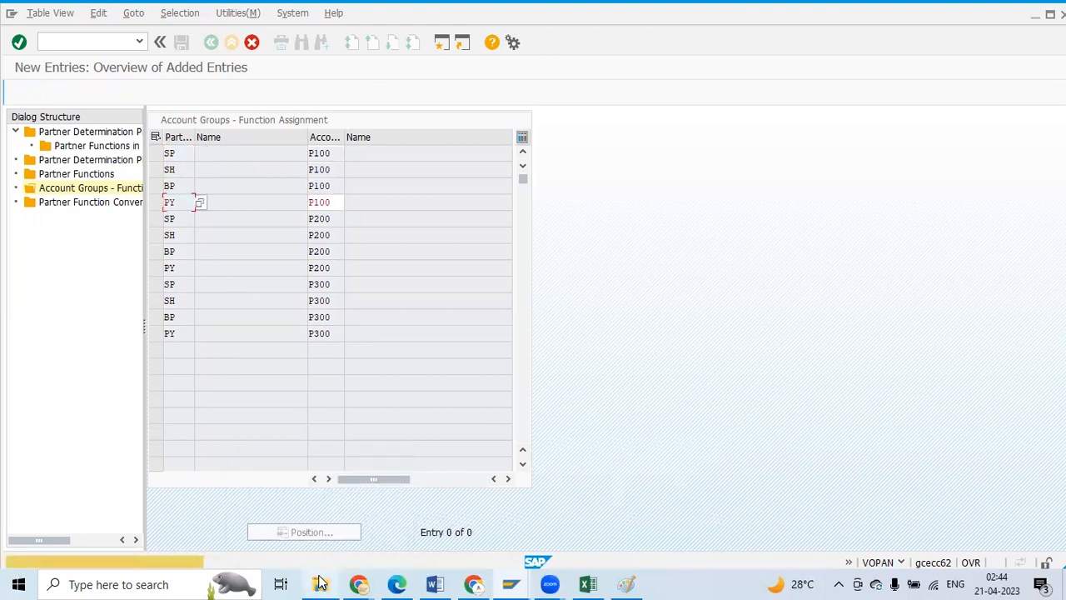
pyautogui.press('Down')
pyautogui.press('Down')
pyautogui.press('Down')
pyautogui.press('Down')
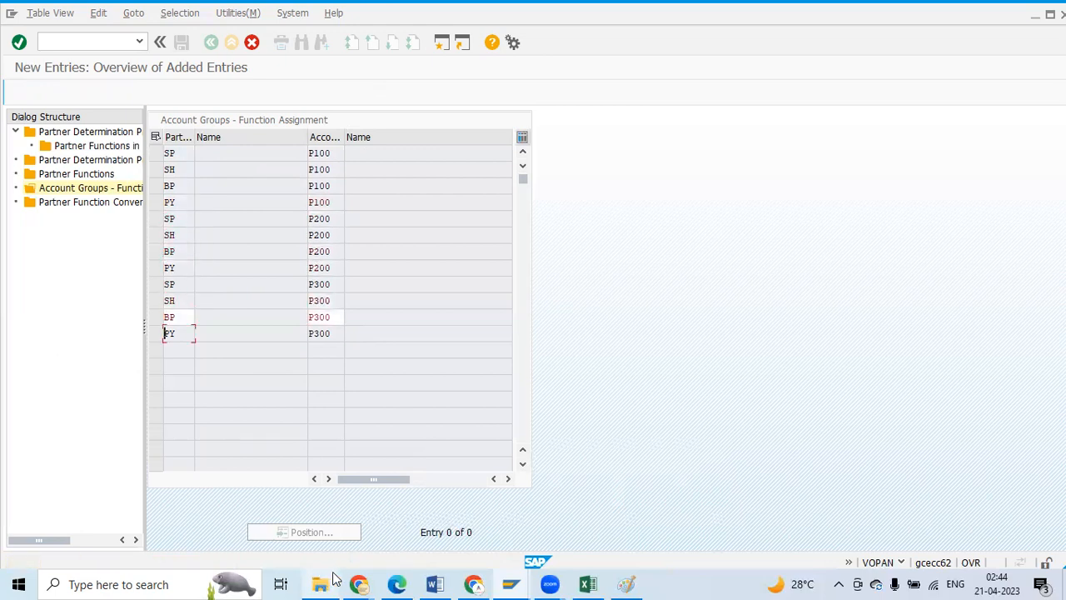
pyautogui.hotkey('ctrl', 's')
pyautogui.moveTo(341, 575)
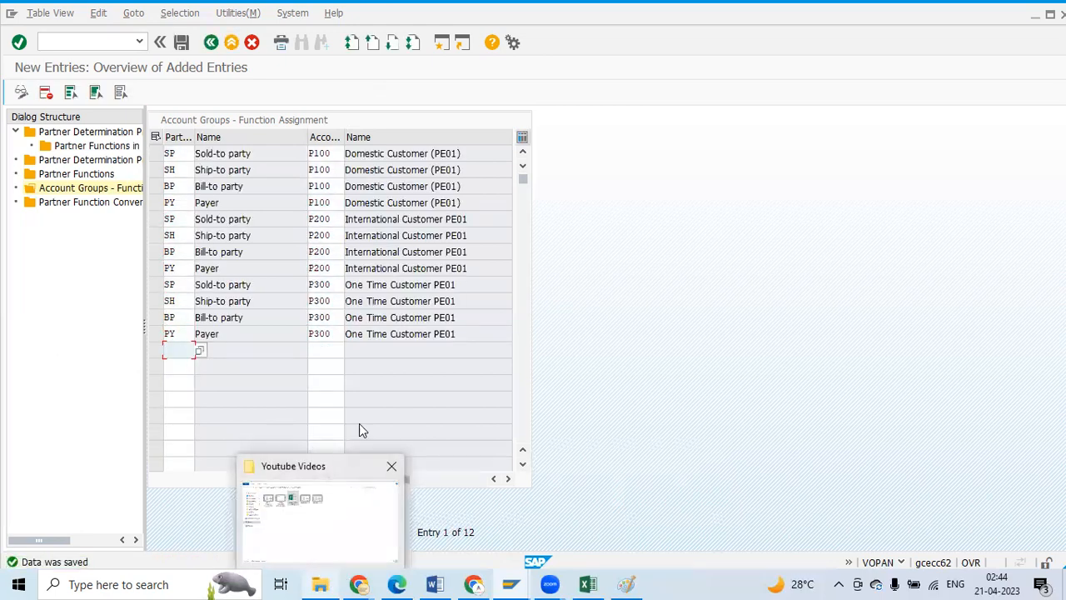
# Step: Save the assignments once more and close the connection error after opening its detailed description
pyautogui.click(181, 42)
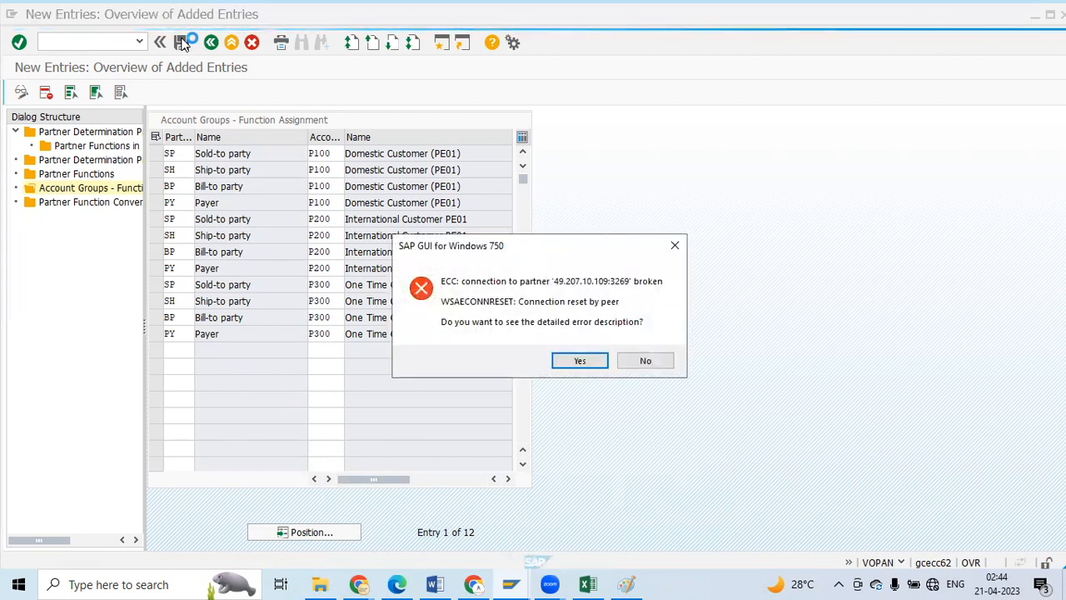
pyautogui.click(583, 364)
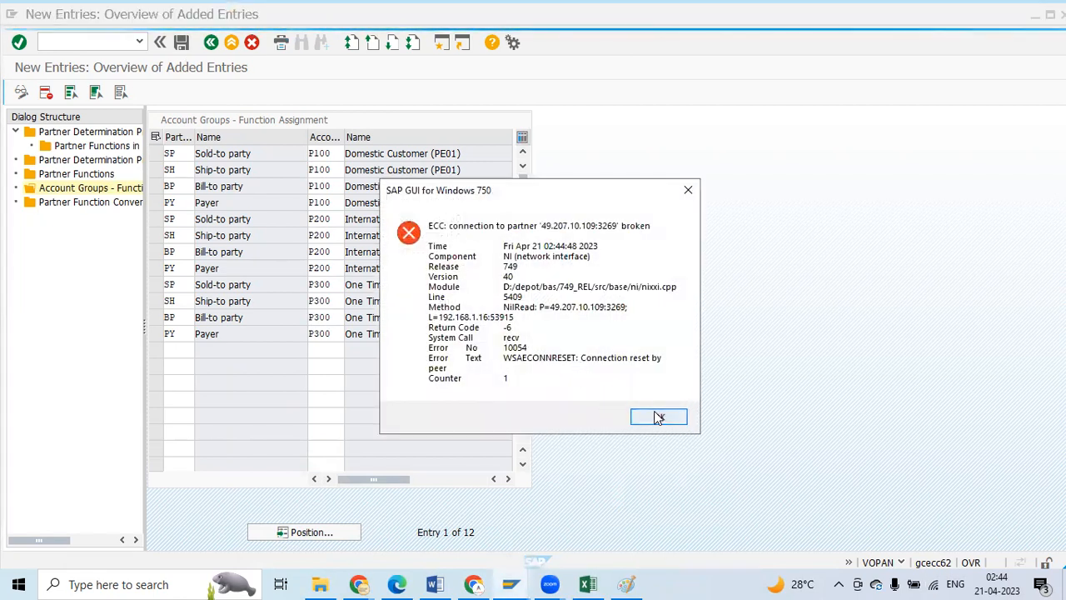
pyautogui.click(658, 416)
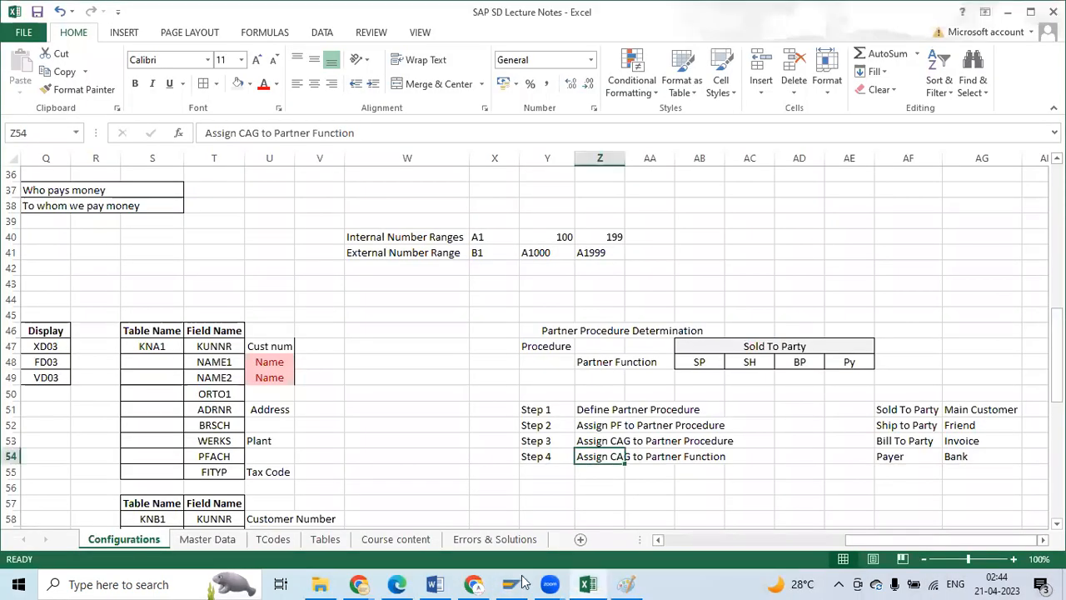
# Step: Log on to client 800 again with the user ID and password, continuing without ending any other logons
pyautogui.doubleClick(260, 159)
pyautogui.click(119, 150)
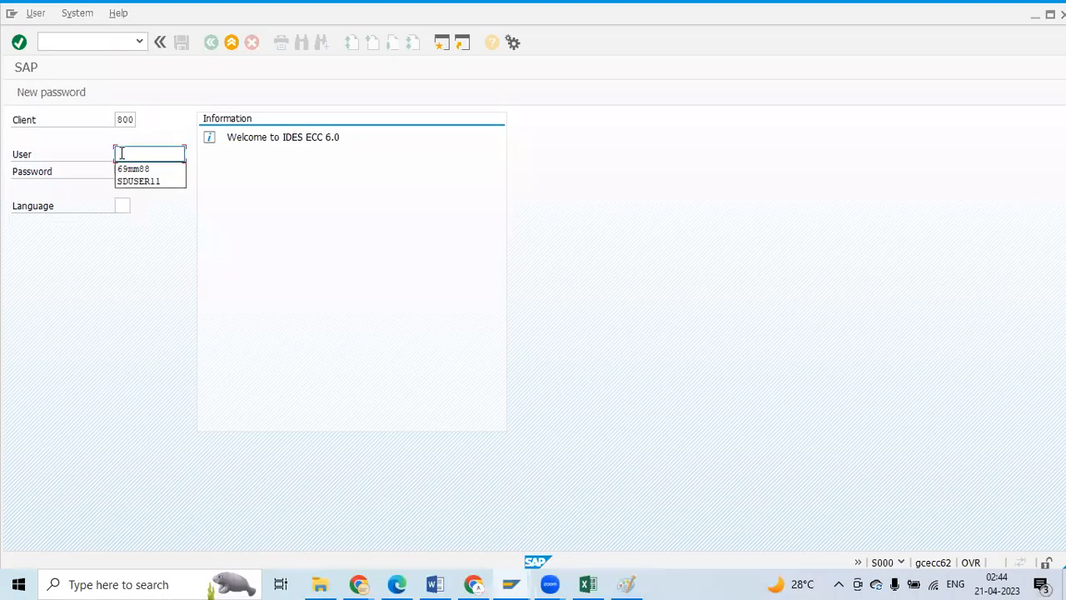
pyautogui.click(125, 168)
pyautogui.write('**')
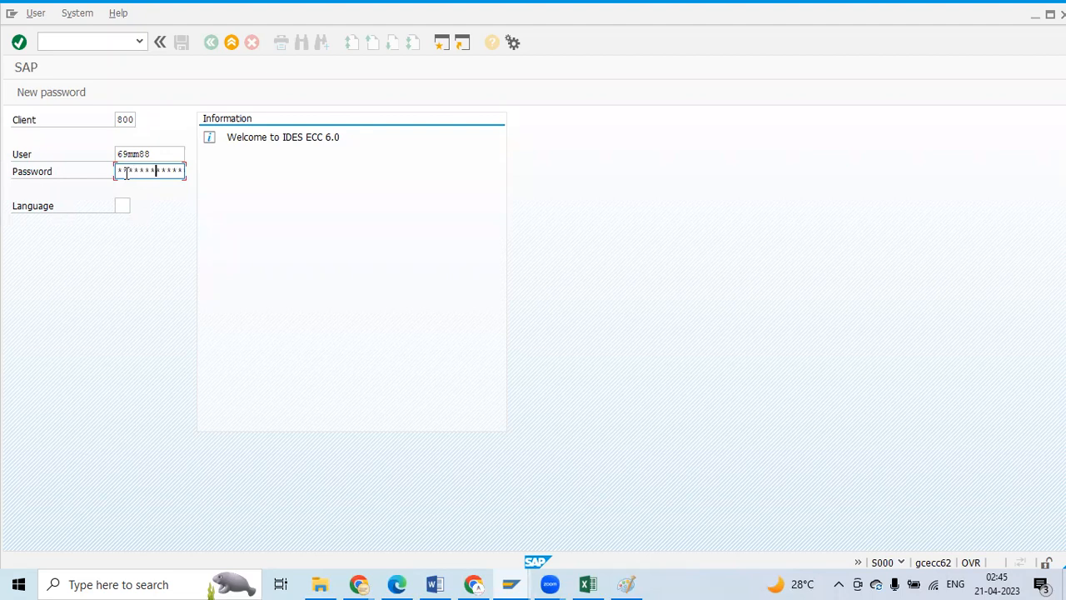
pyautogui.press('Return')
pyautogui.click(100, 372)
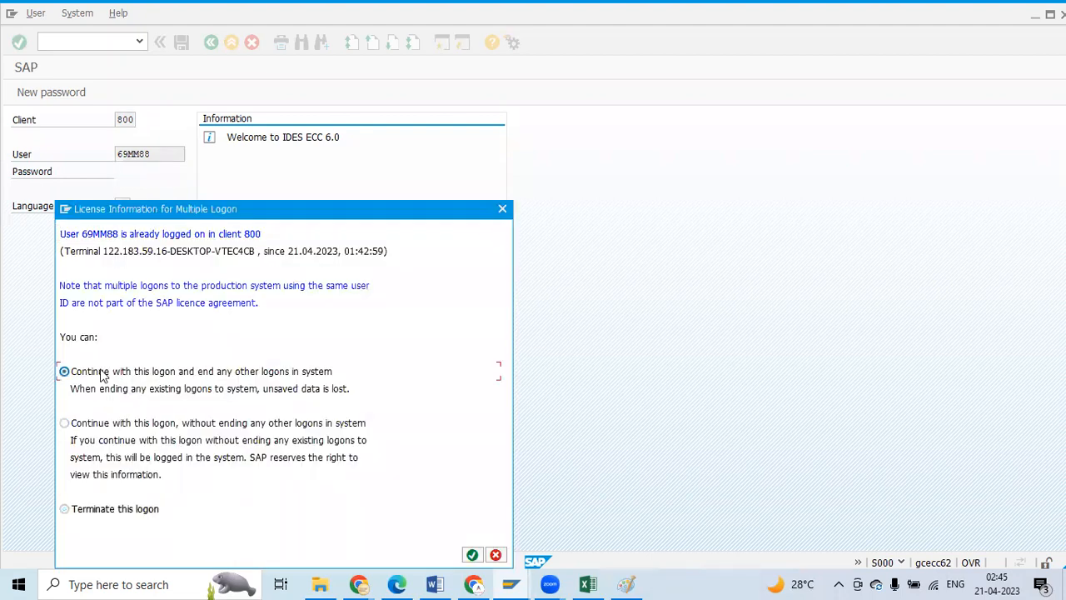
pyautogui.click(64, 423)
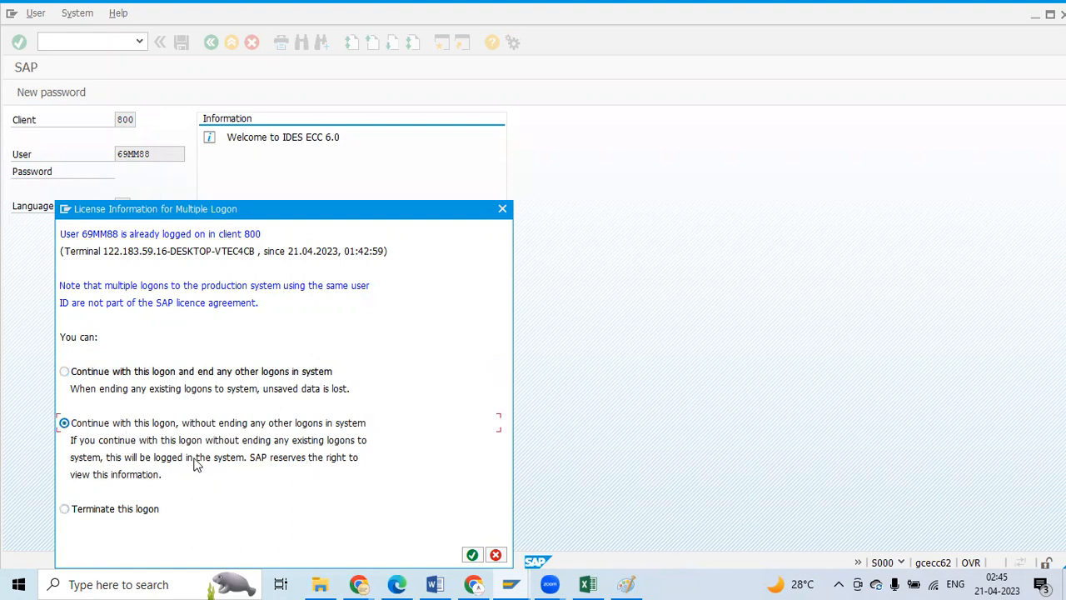
pyautogui.moveTo(356, 219); pyautogui.dragTo(432, 140)
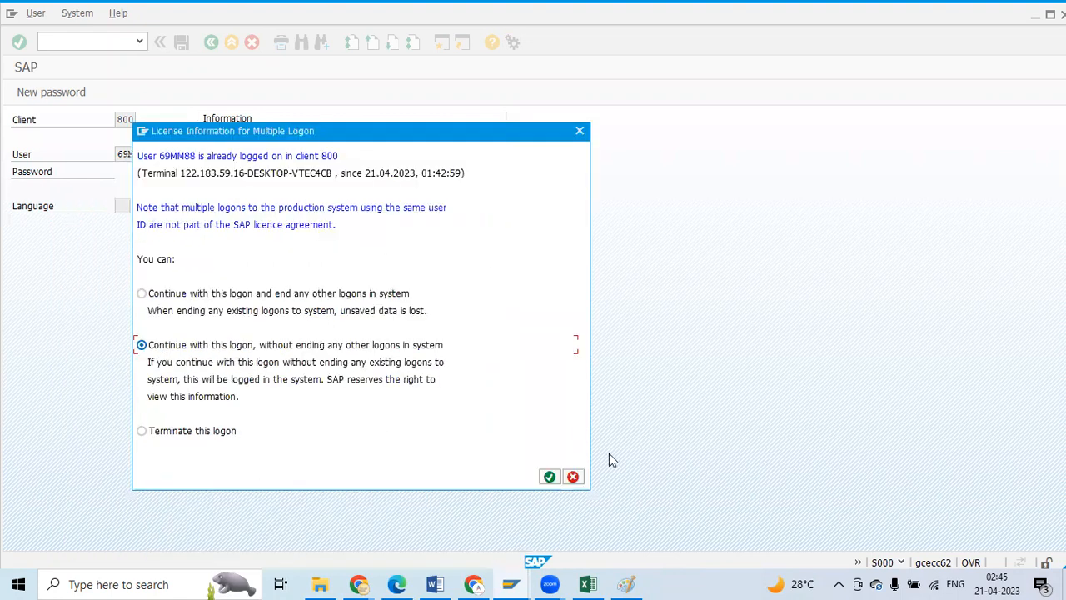
pyautogui.click(549, 476)
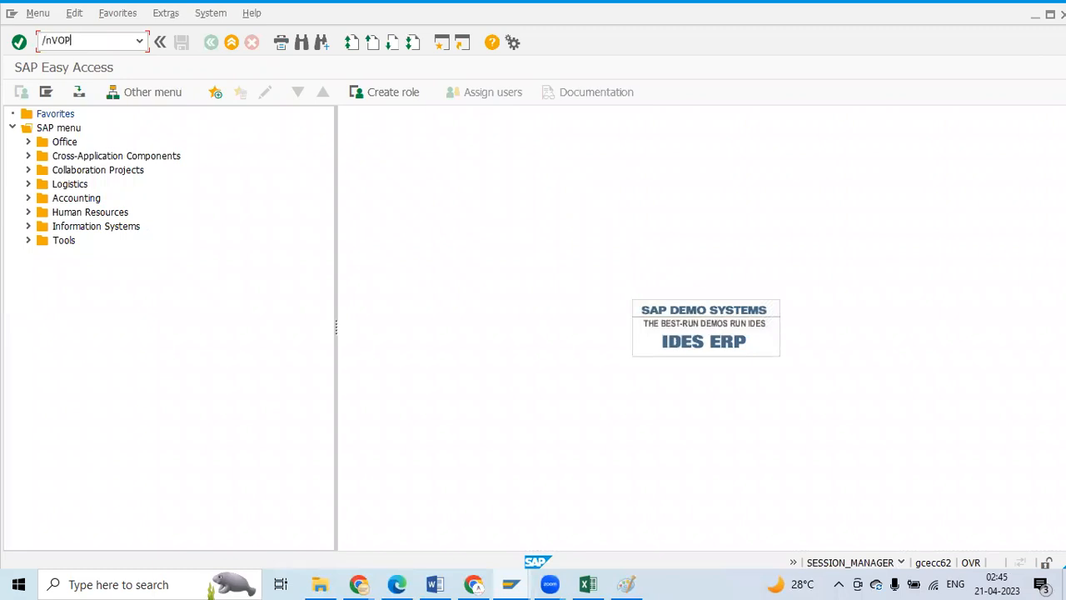
# Step: Try to open the Cust.Master partner determination in VOPAN for changing, and decline displaying the locked data
pyautogui.press('Return')
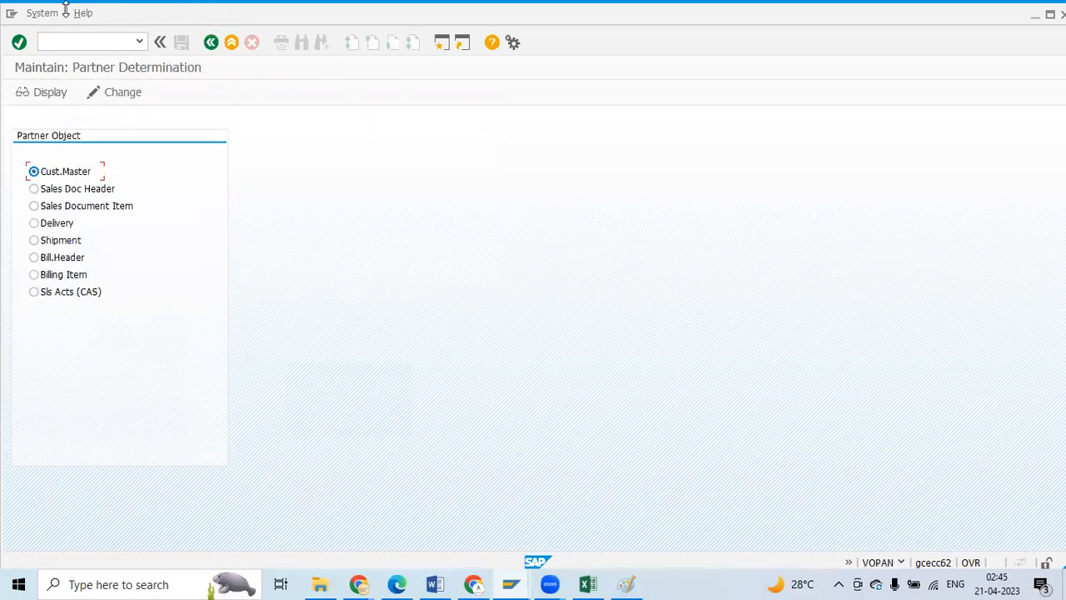
pyautogui.click(119, 93)
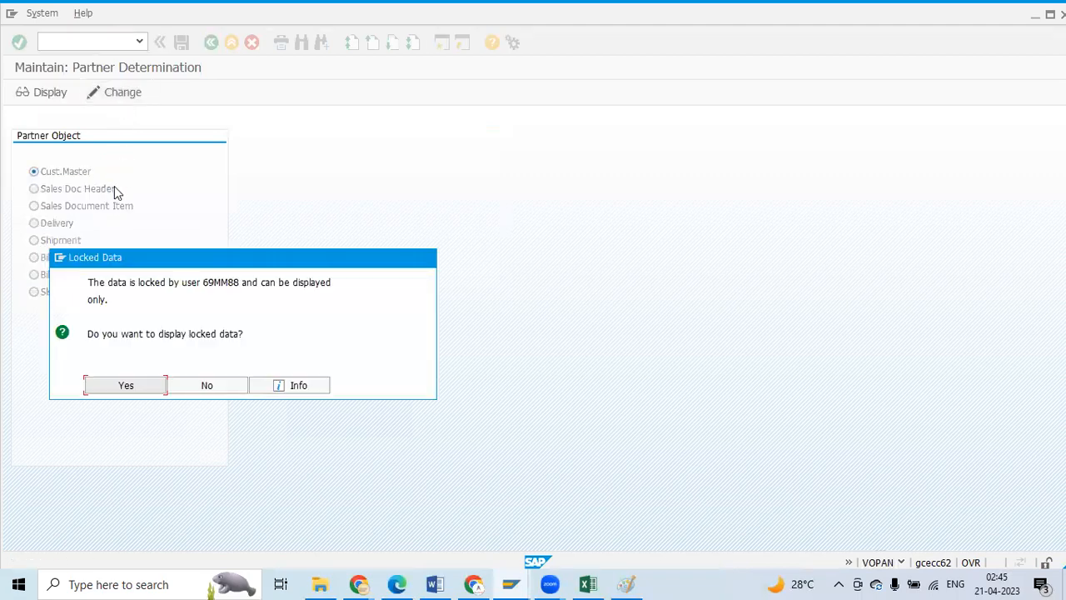
pyautogui.click(208, 386)
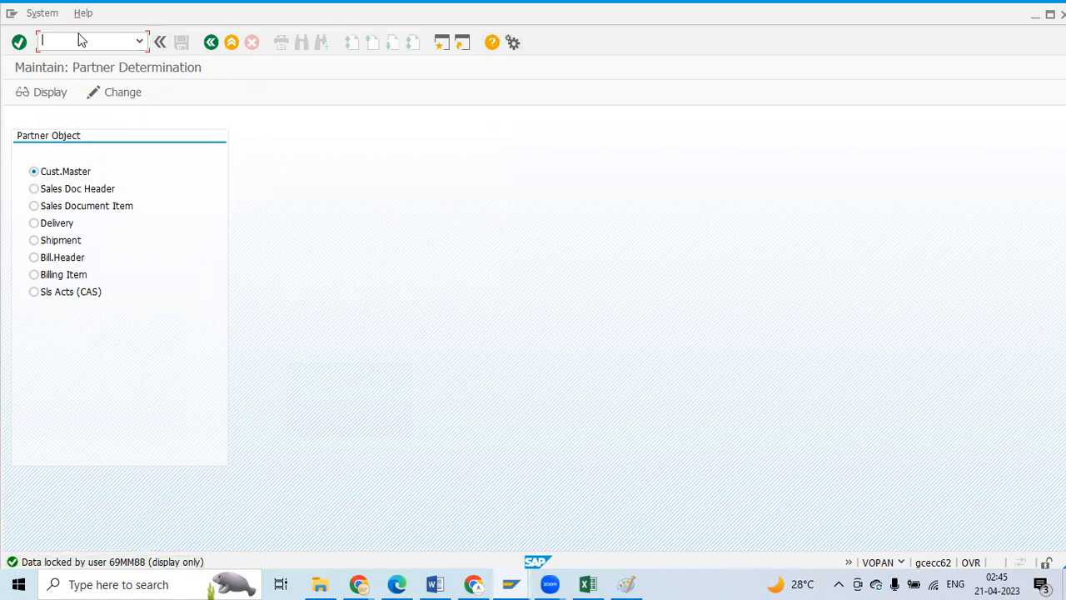
# Step: Leave the partner determination transaction and log off the current SAP session
pyautogui.press('Return')
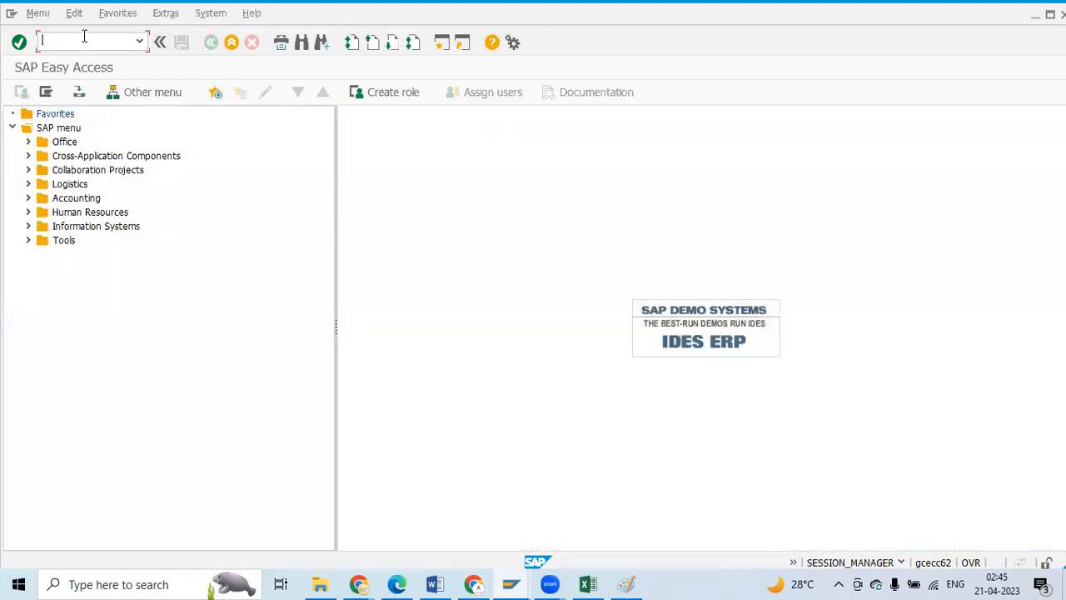
pyautogui.click(215, 13)
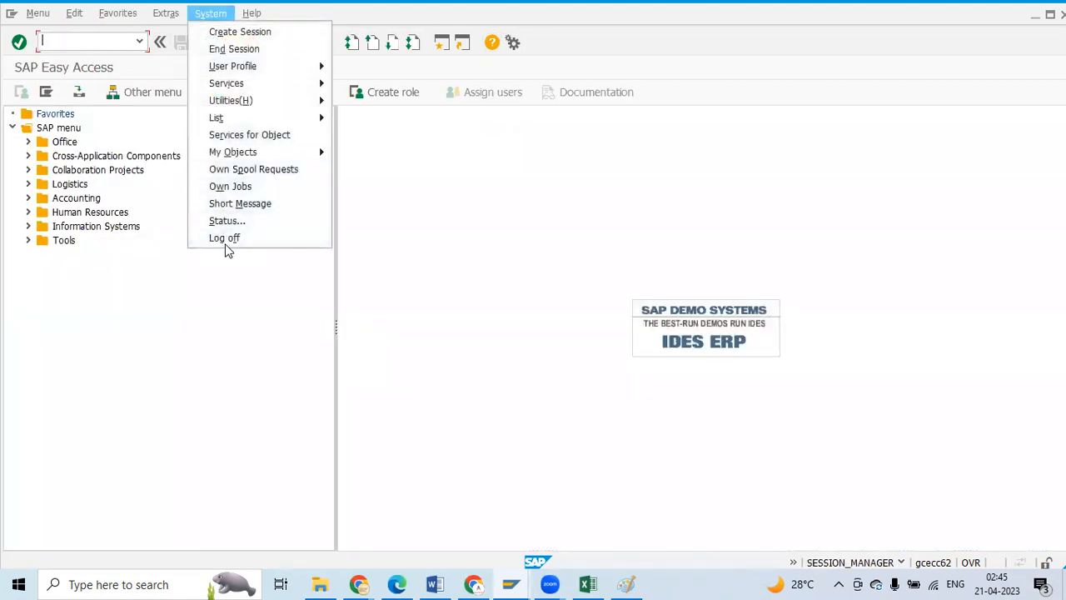
pyautogui.click(225, 238)
pyautogui.click(145, 284)
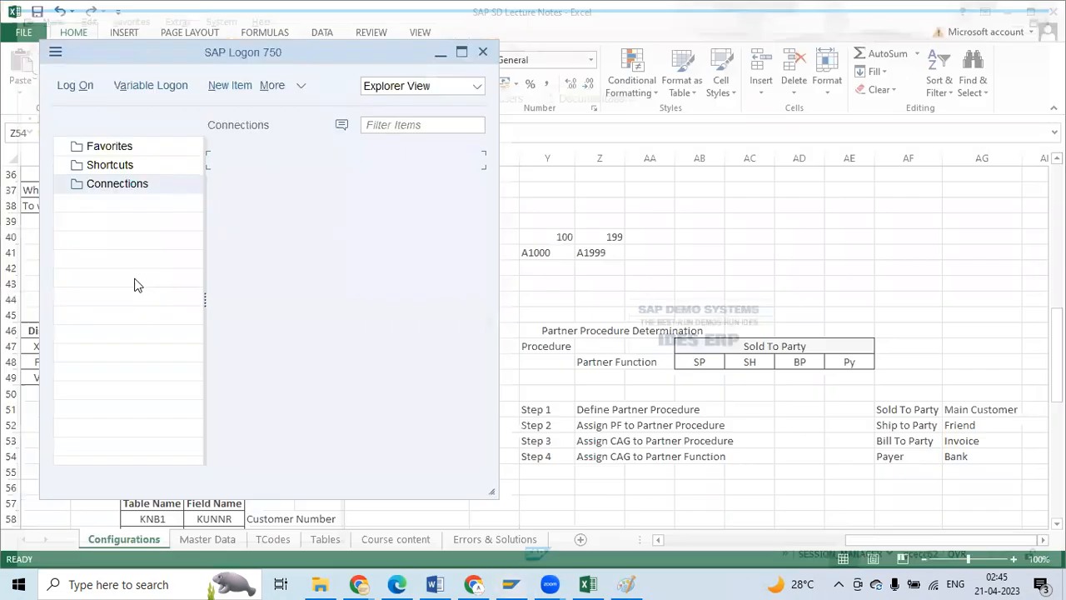
# Step: Log on to client 800 with the user ID and password, ending any other logons in the system
pyautogui.doubleClick(247, 161)
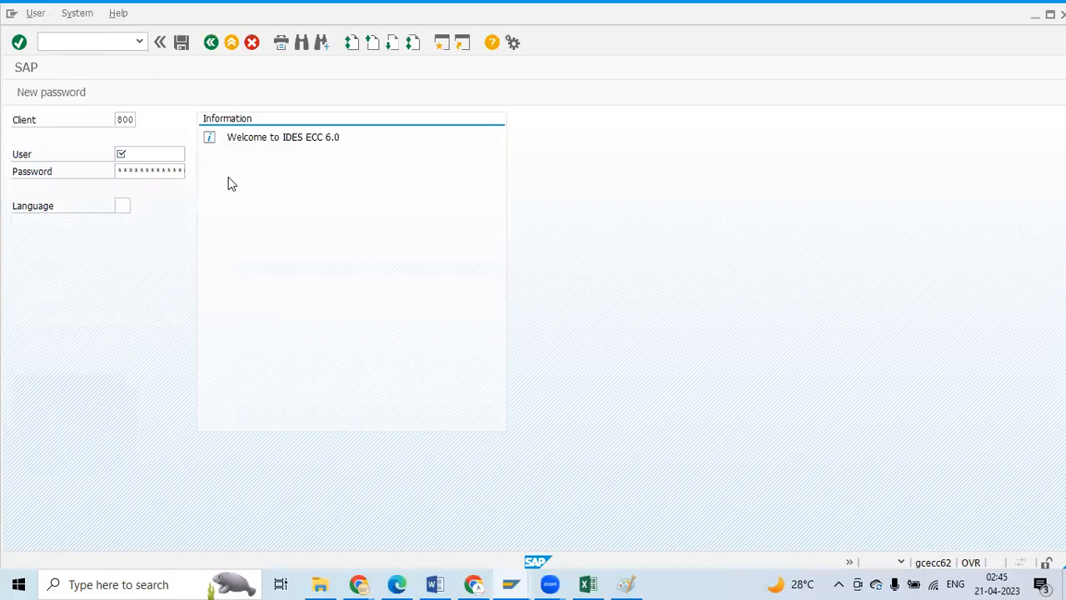
pyautogui.click(143, 154)
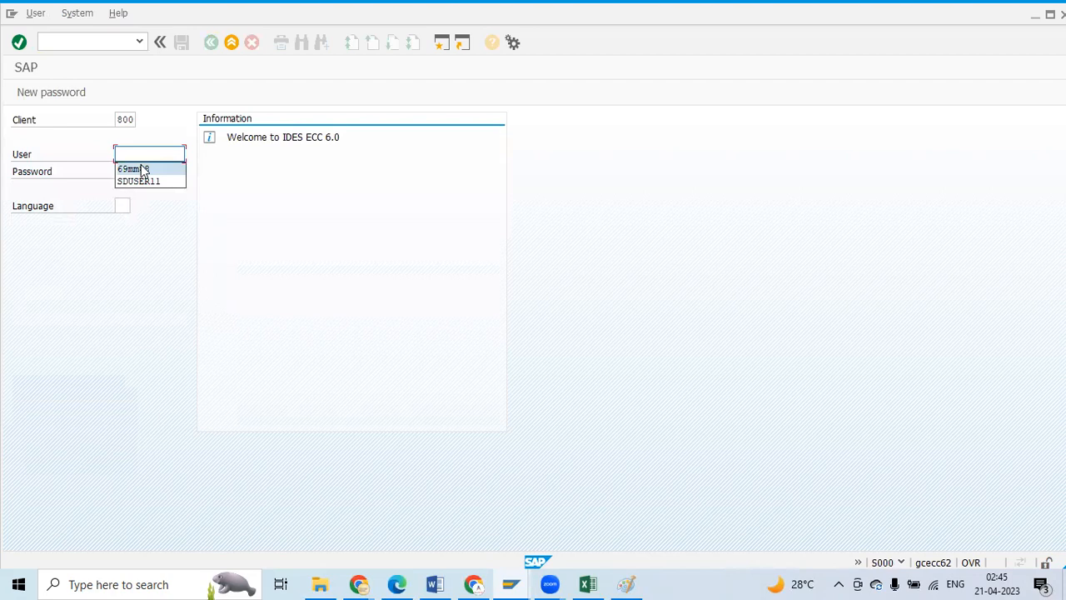
pyautogui.click(142, 166)
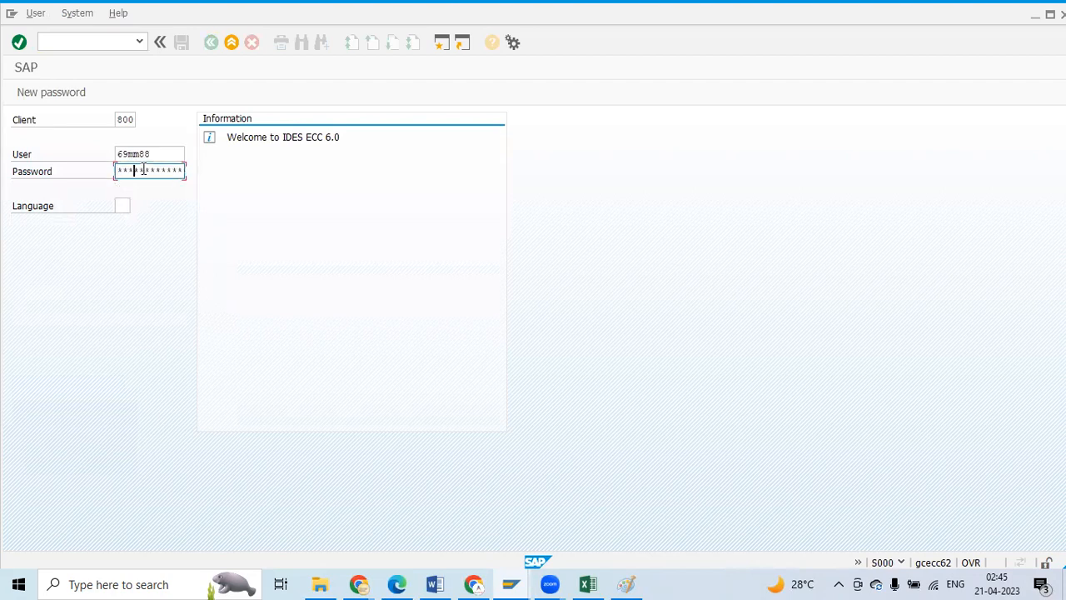
pyautogui.press('Return')
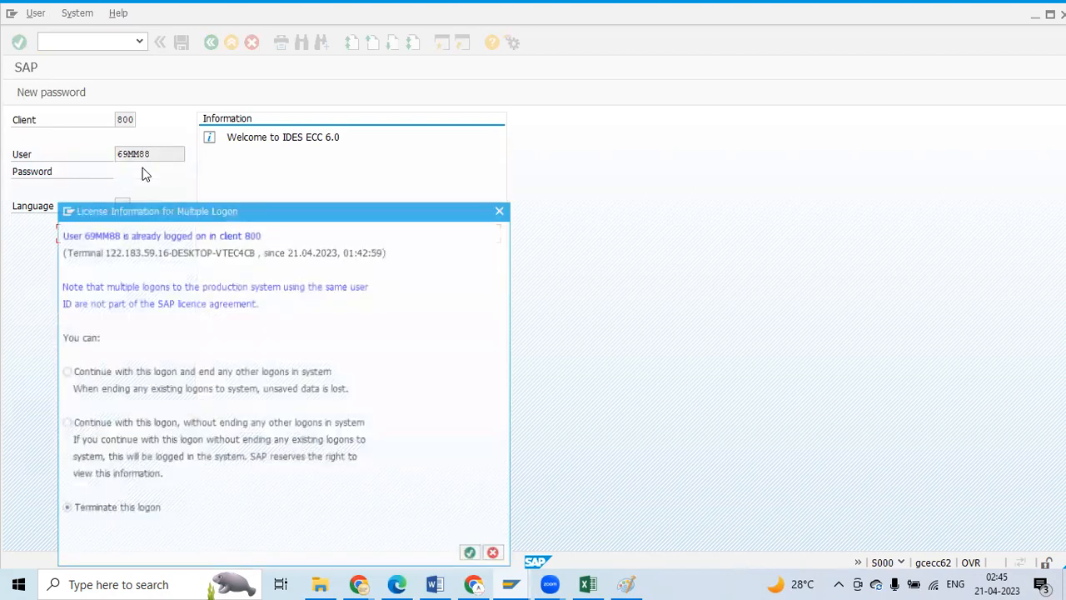
pyautogui.click(97, 371)
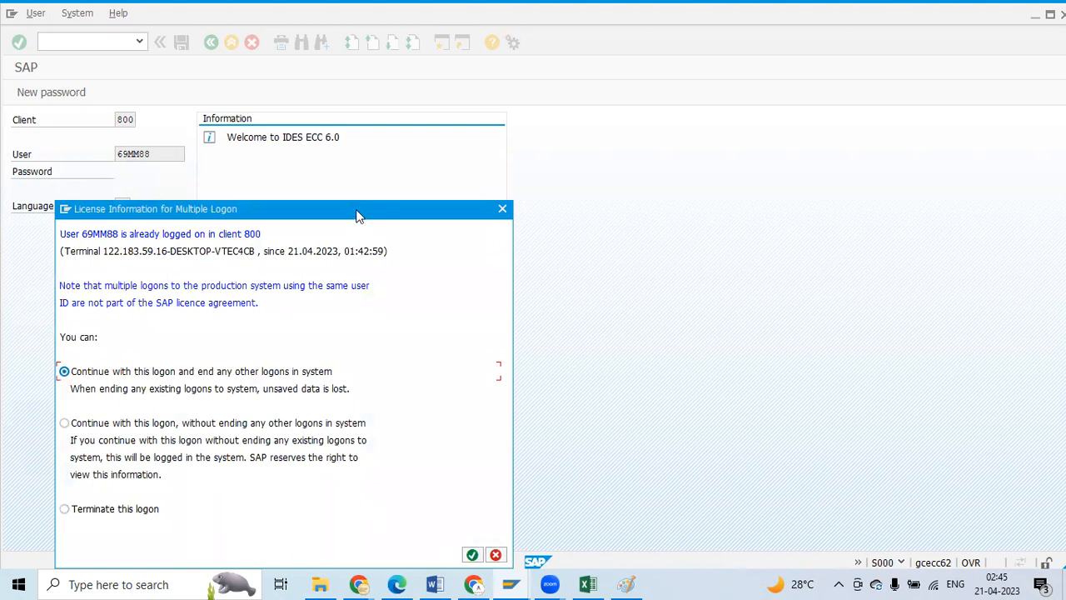
pyautogui.moveTo(356, 211); pyautogui.dragTo(398, 136)
pyautogui.click(514, 479)
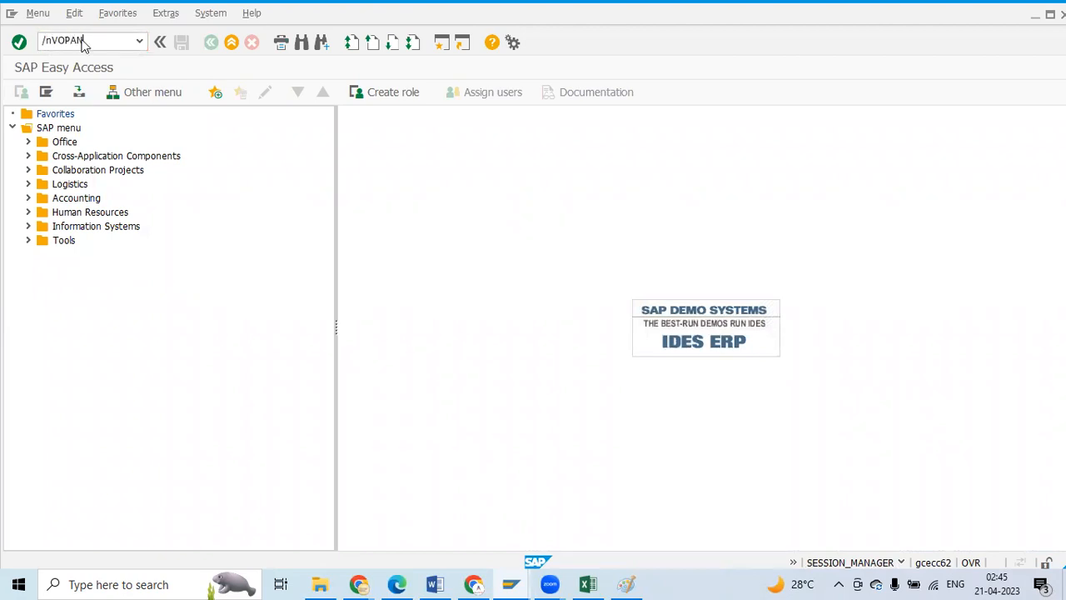
# Step: Run /nVOPAN, open the Cust.Master partner determination for changing and look through the list of procedures
pyautogui.press('Return')
pyautogui.click(109, 84)
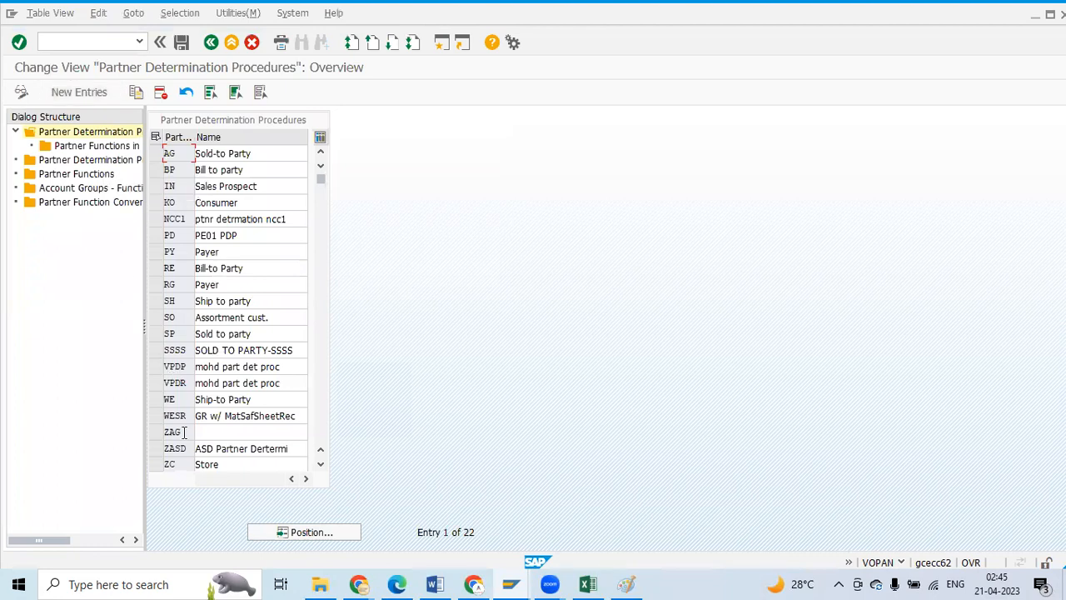
pyautogui.scroll(-7, 185, 425)
pyautogui.scroll(6, 188, 423)
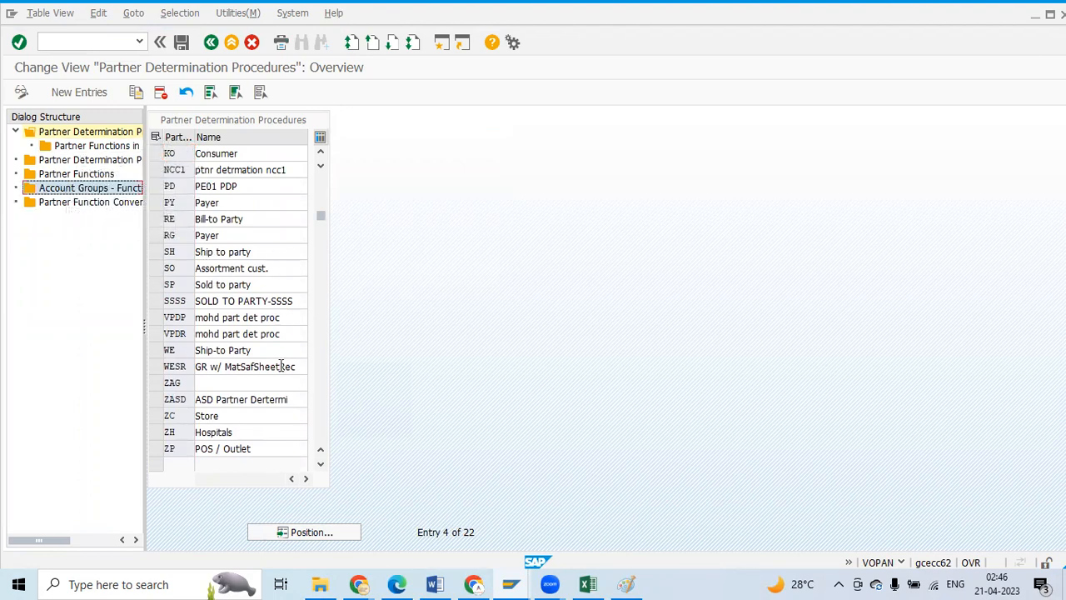
# Step: Open the partner functions assigned to partner determination procedure PD to check its entries
pyautogui.click(81, 174)
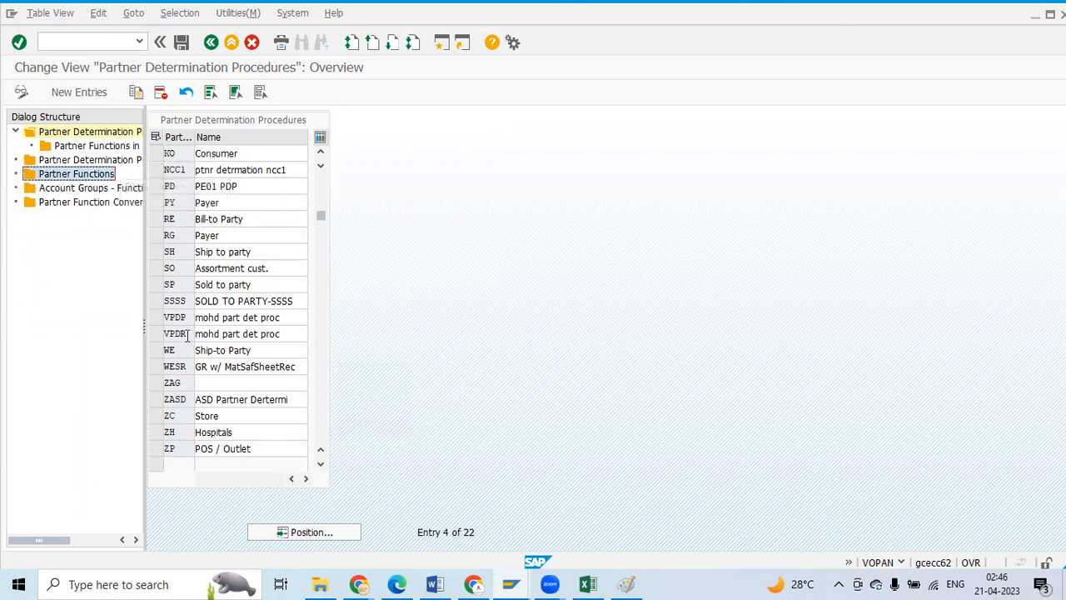
pyautogui.click(93, 146)
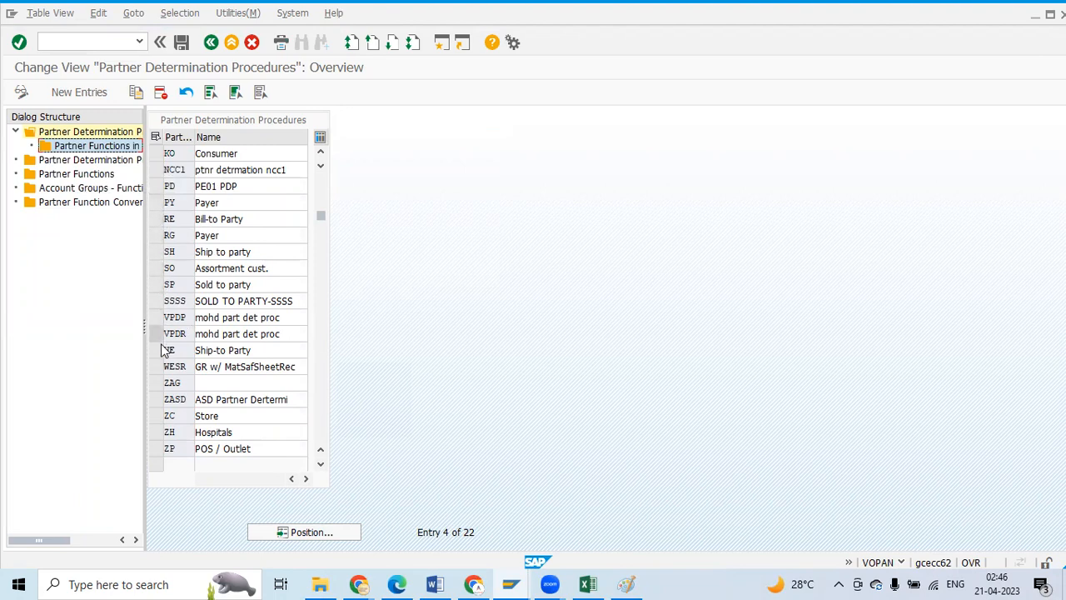
pyautogui.click(158, 284)
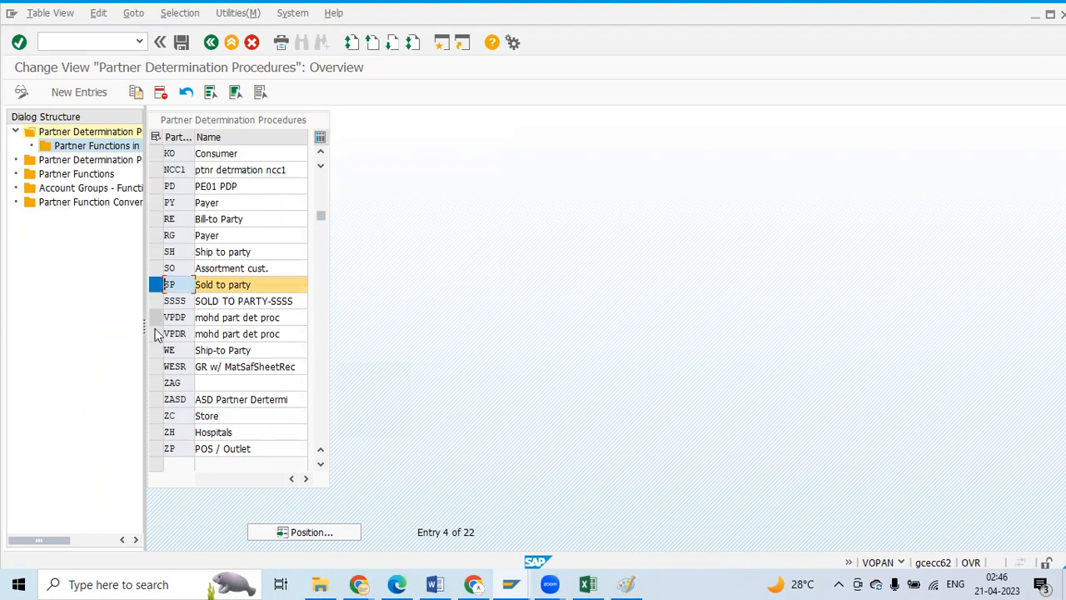
pyautogui.scroll(1, 166, 275)
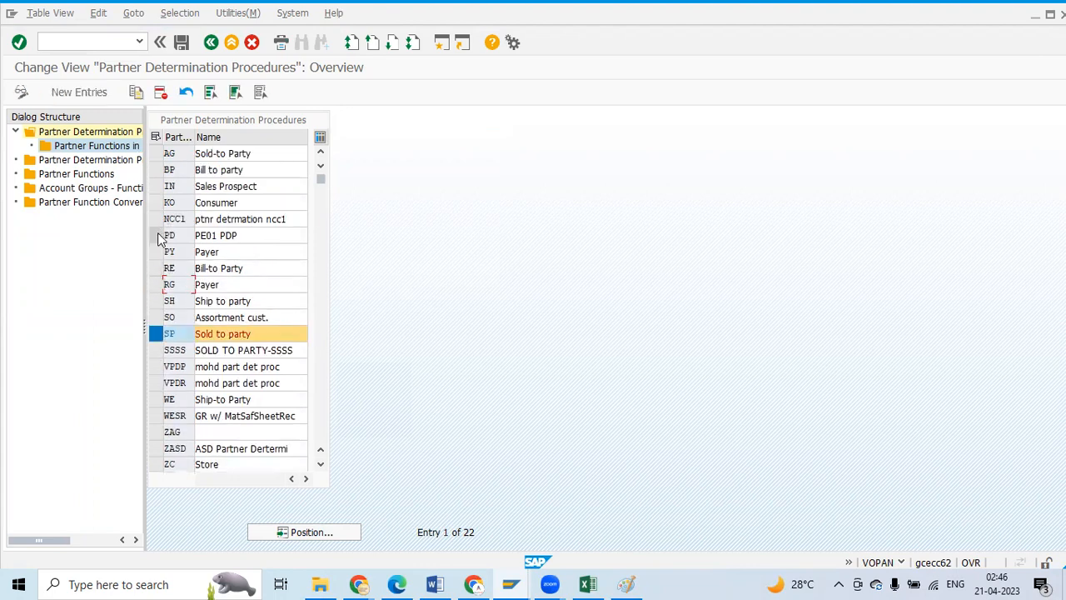
pyautogui.click(156, 235)
pyautogui.click(157, 333)
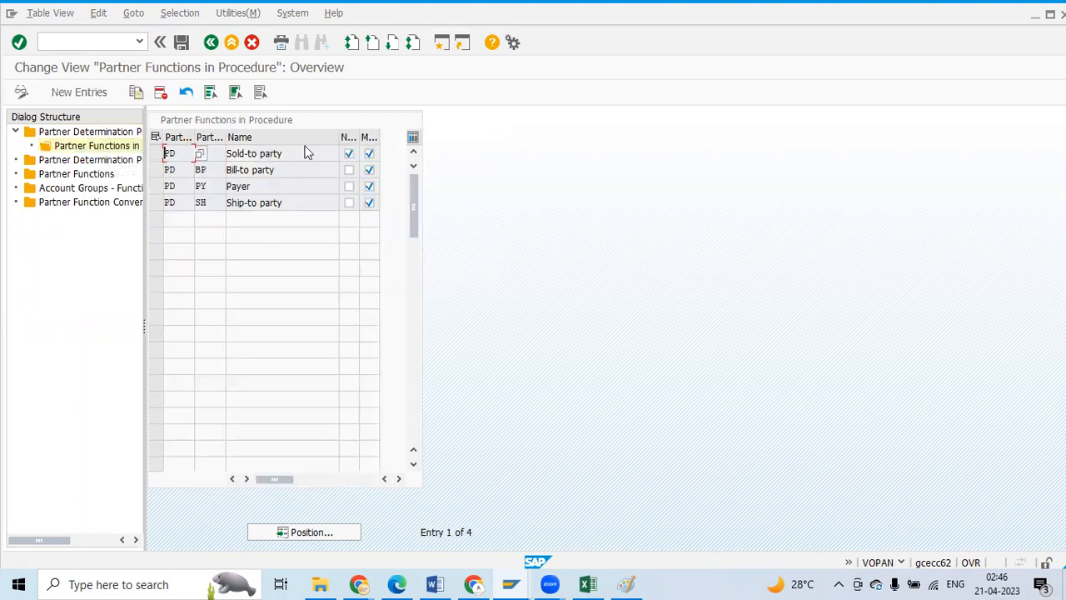
# Step: Open the partner determination procedure assignment to account groups and position the list on account group P100
pyautogui.doubleClick(82, 162)
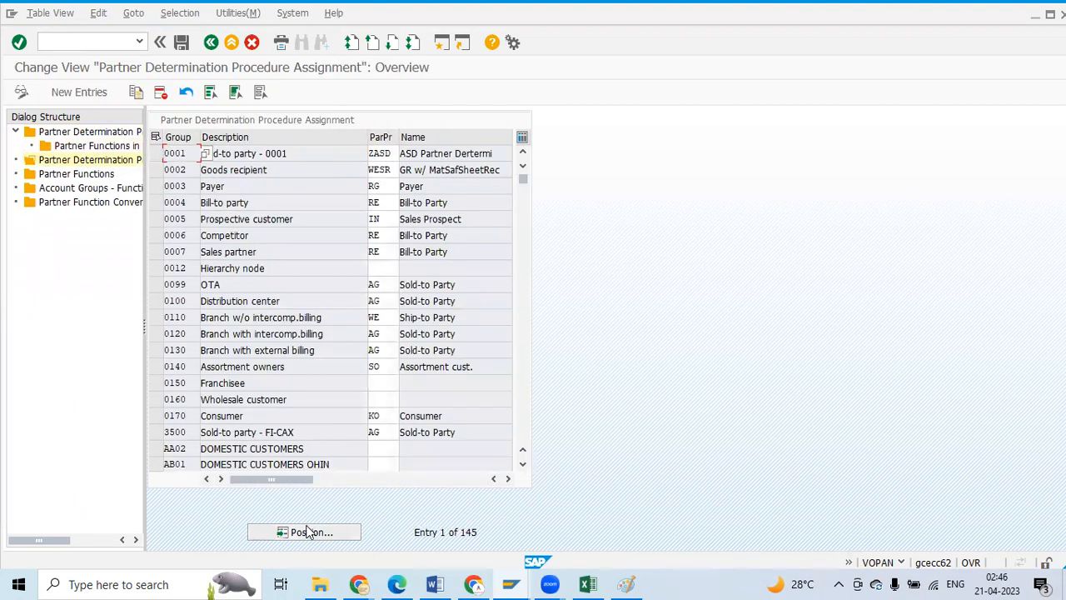
pyautogui.click(308, 531)
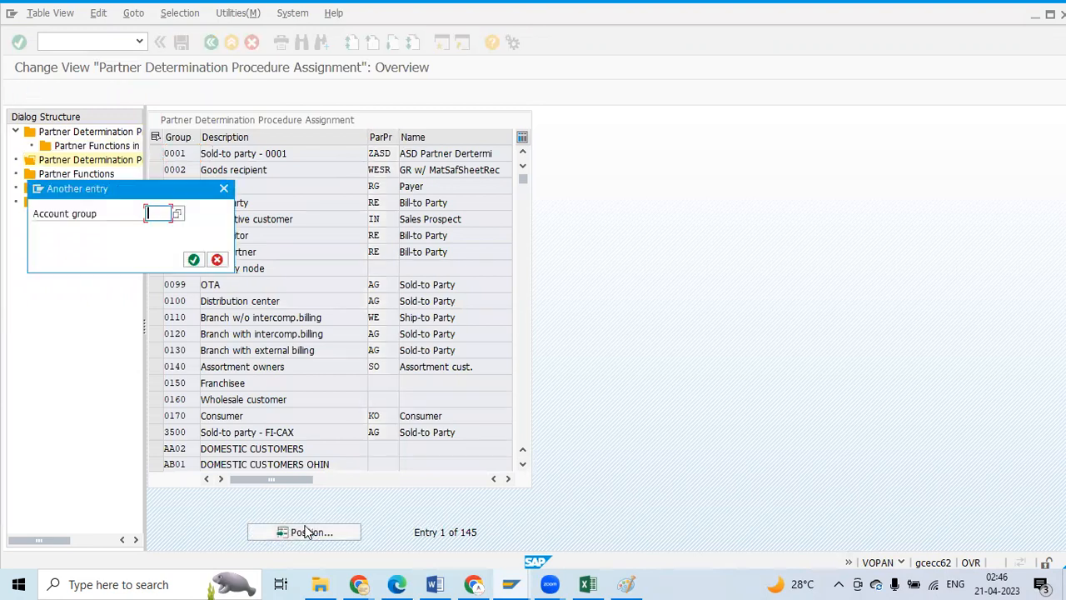
pyautogui.write('P100')
pyautogui.click(193, 259)
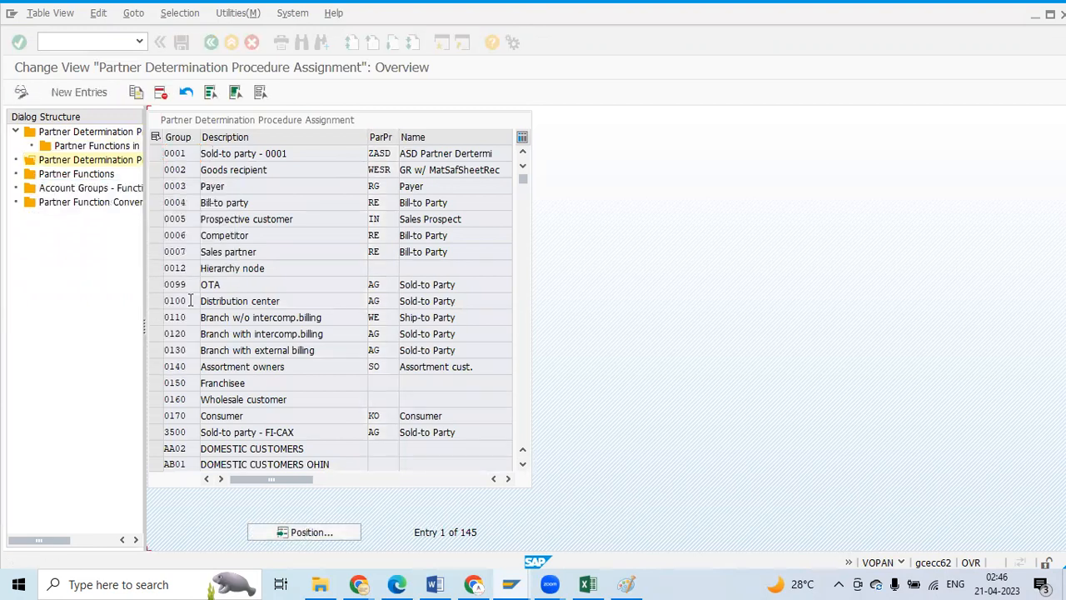
# Step: Open the account group function assignments and position on partner function SP with account group P100 to check the entries
pyautogui.doubleClick(79, 188)
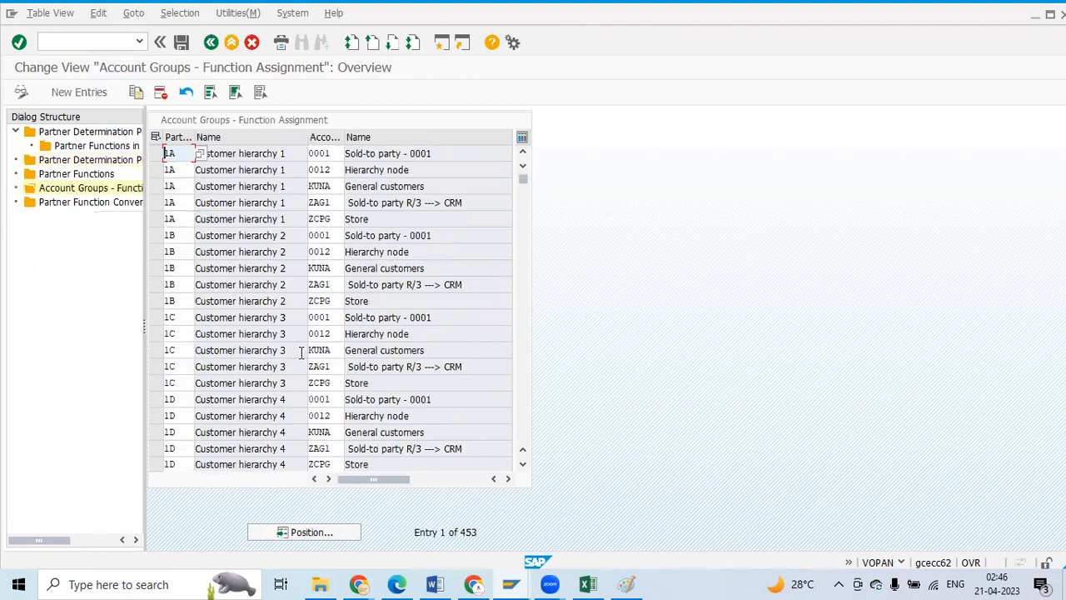
pyautogui.scroll(-12, 342, 352)
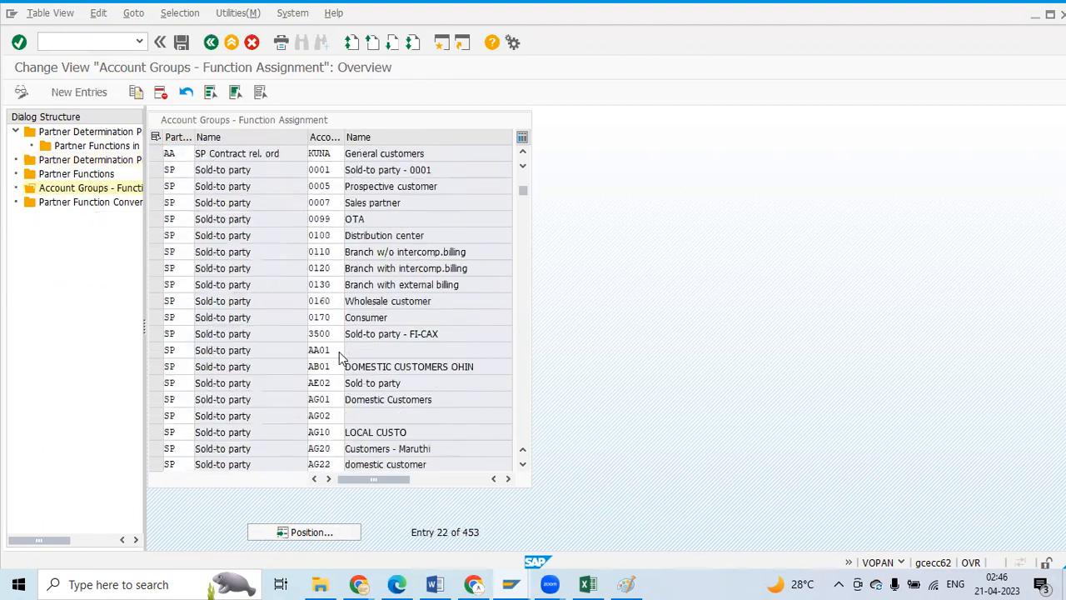
pyautogui.click(305, 532)
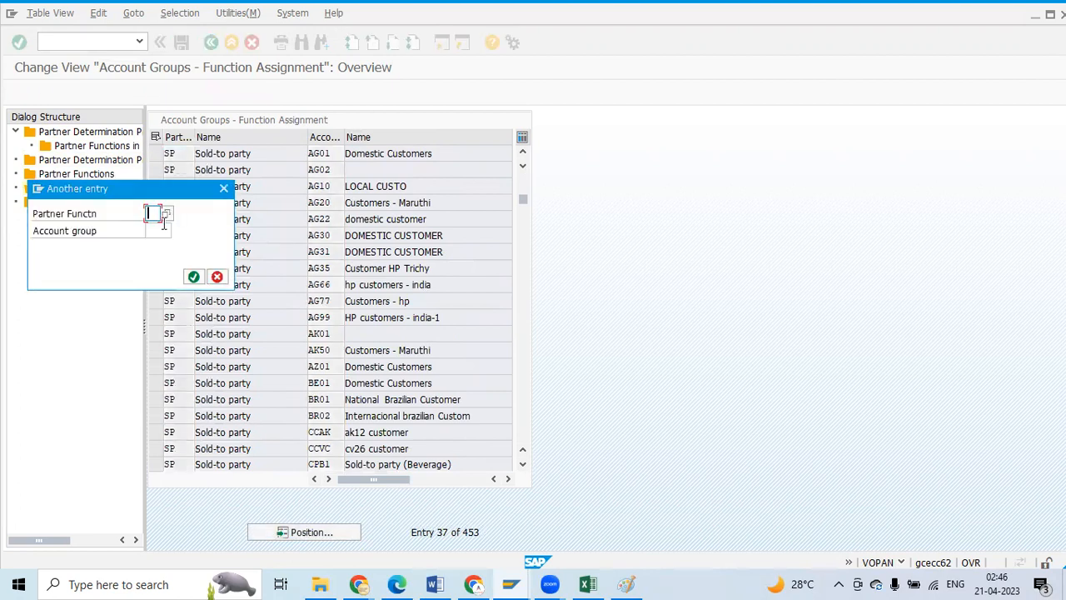
pyautogui.click(168, 233)
pyautogui.write('P106')
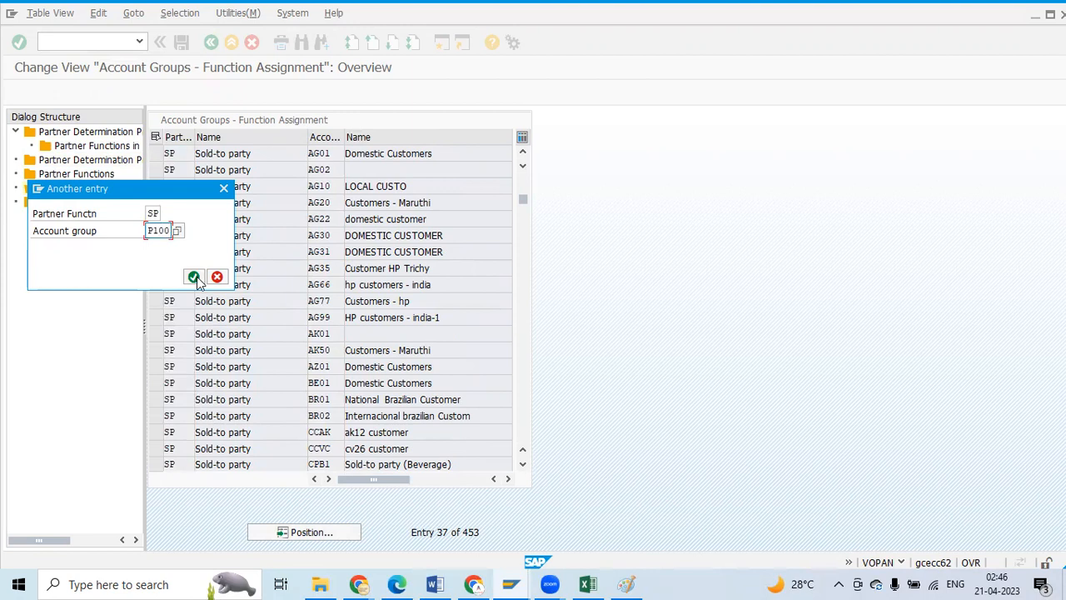
pyautogui.click(193, 277)
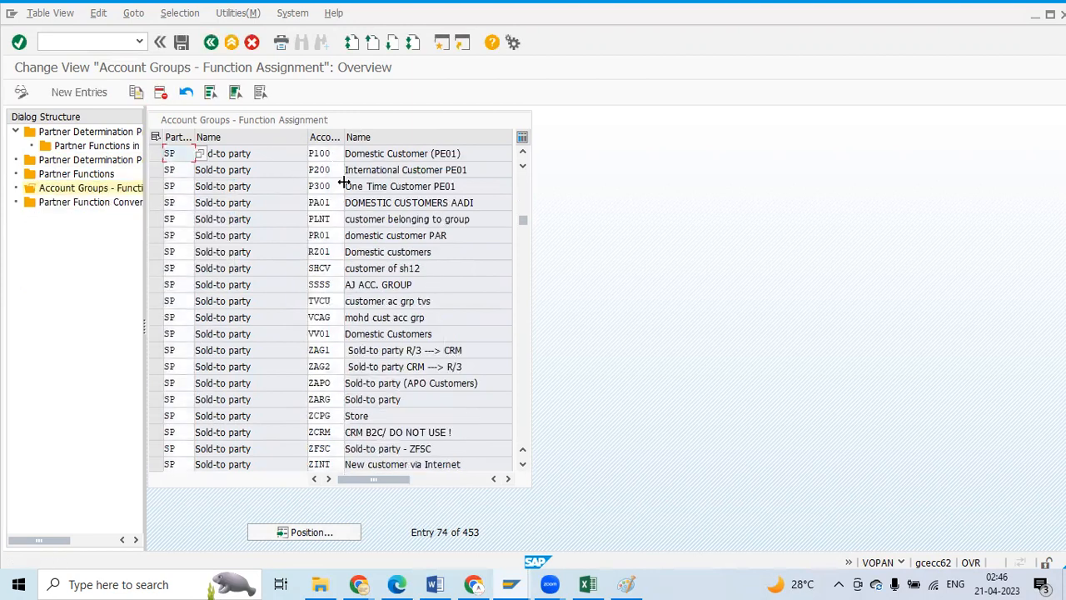
pyautogui.scroll(2, 339, 198)
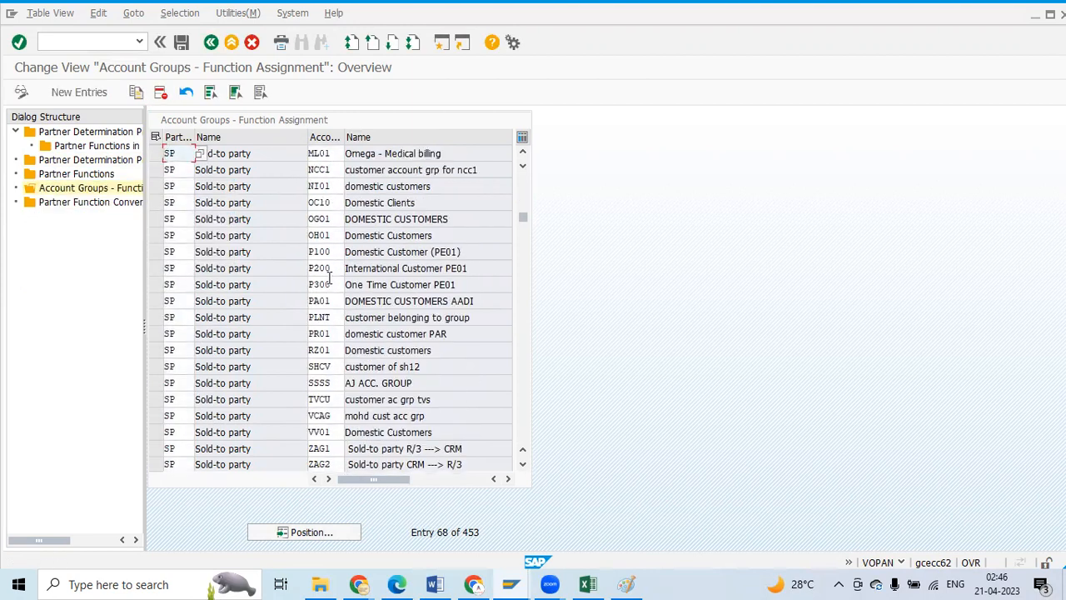
# Step: Save the function assignments and start customer creation with transaction /nXD01
pyautogui.click(181, 41)
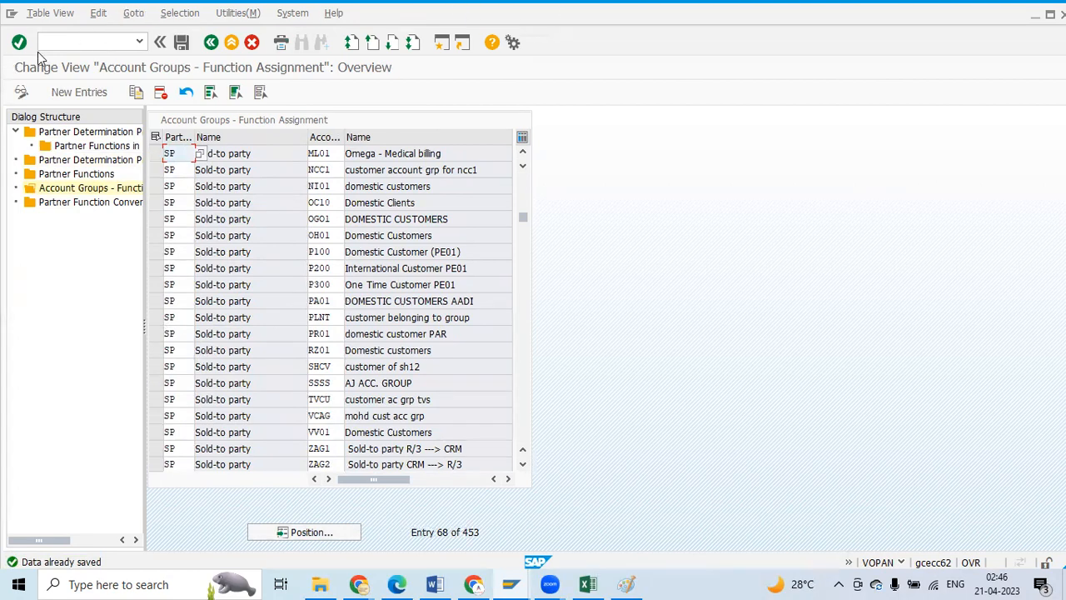
pyautogui.click(74, 42)
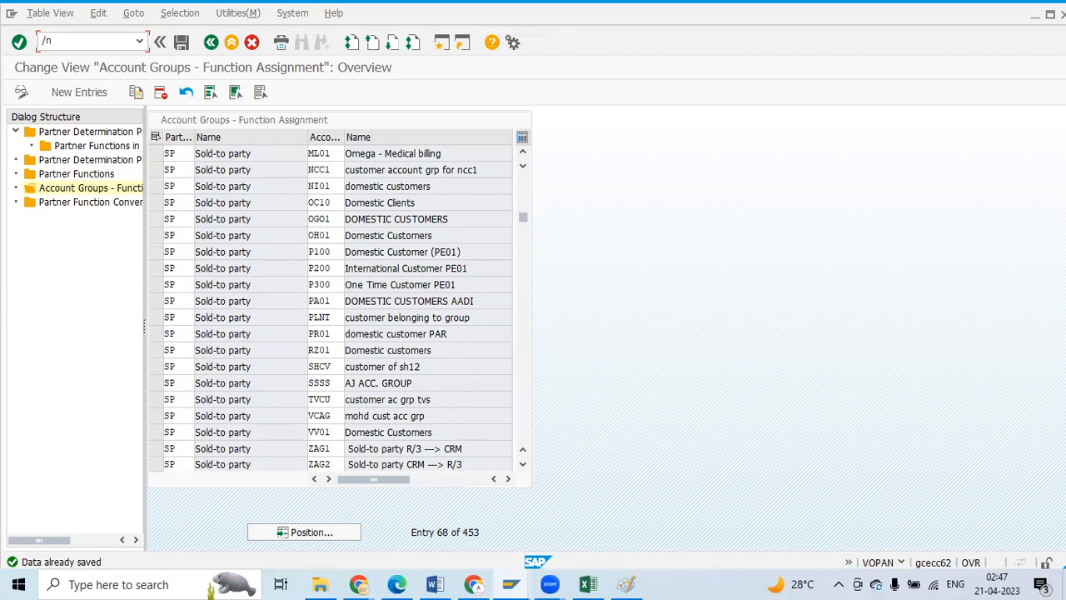
pyautogui.press('Return')
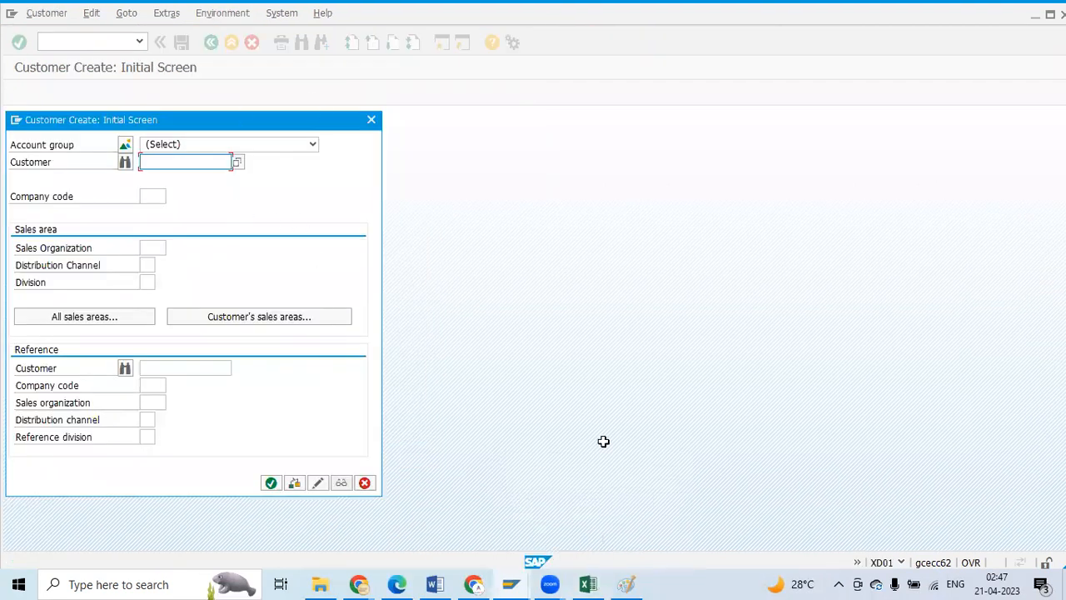
# Step: Switch to the SAP SD Lecture Notes workbook in Excel and review the create, change and display transaction codes for customer master data
pyautogui.hotkey('alt', 'Tab')
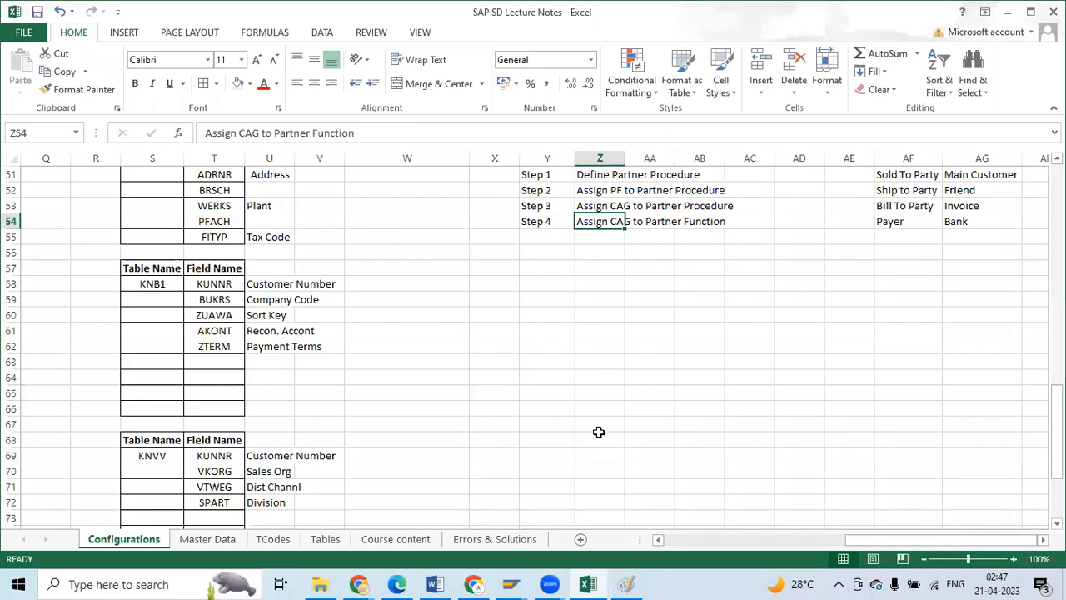
pyautogui.moveTo(867, 541); pyautogui.dragTo(808, 543)
pyautogui.scroll(6, 725, 495)
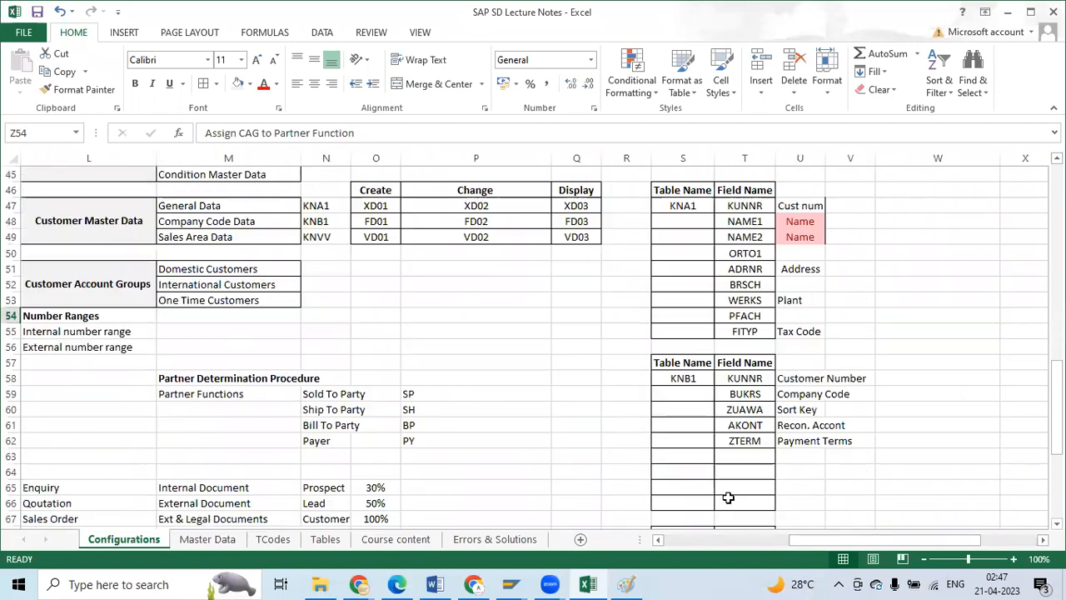
pyautogui.moveTo(798, 545); pyautogui.dragTo(533, 417)
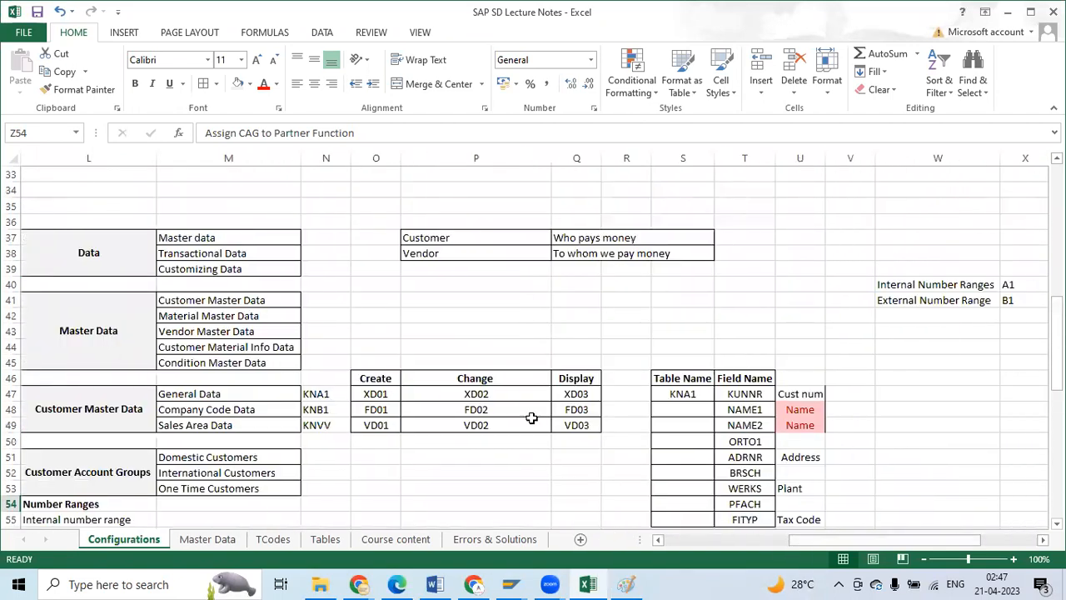
pyautogui.click(383, 379)
pyautogui.click(466, 379)
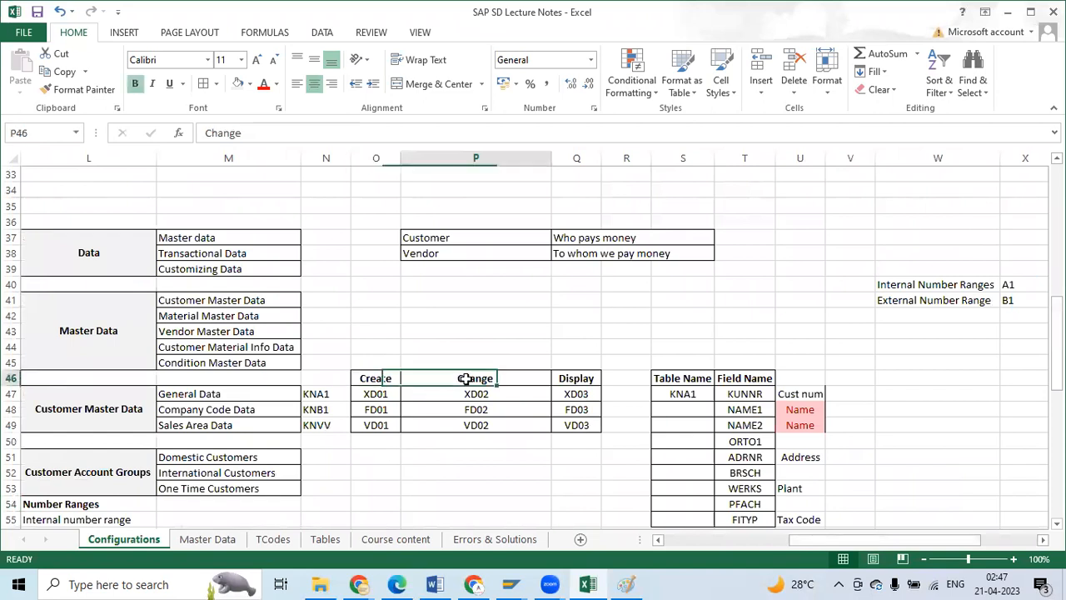
pyautogui.click(566, 379)
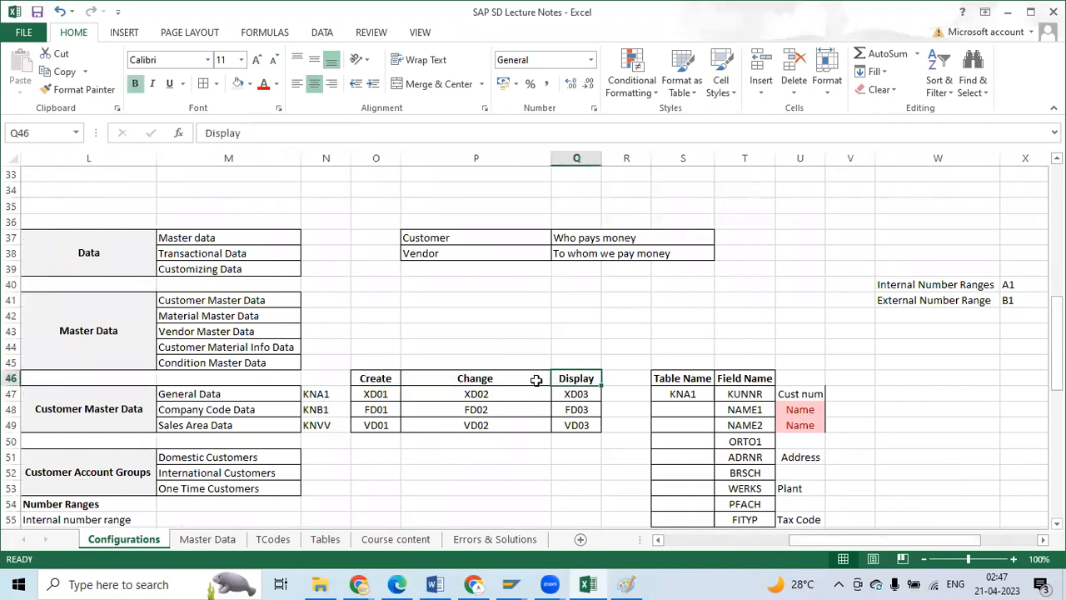
pyautogui.click(374, 396)
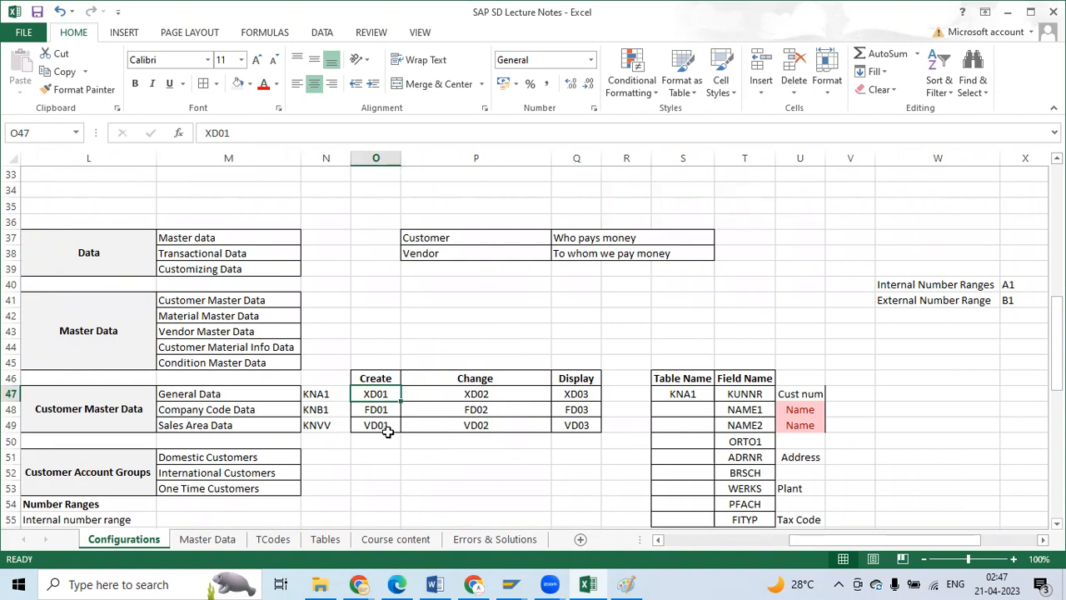
pyautogui.scroll(-1, 387, 431)
pyautogui.click(375, 361)
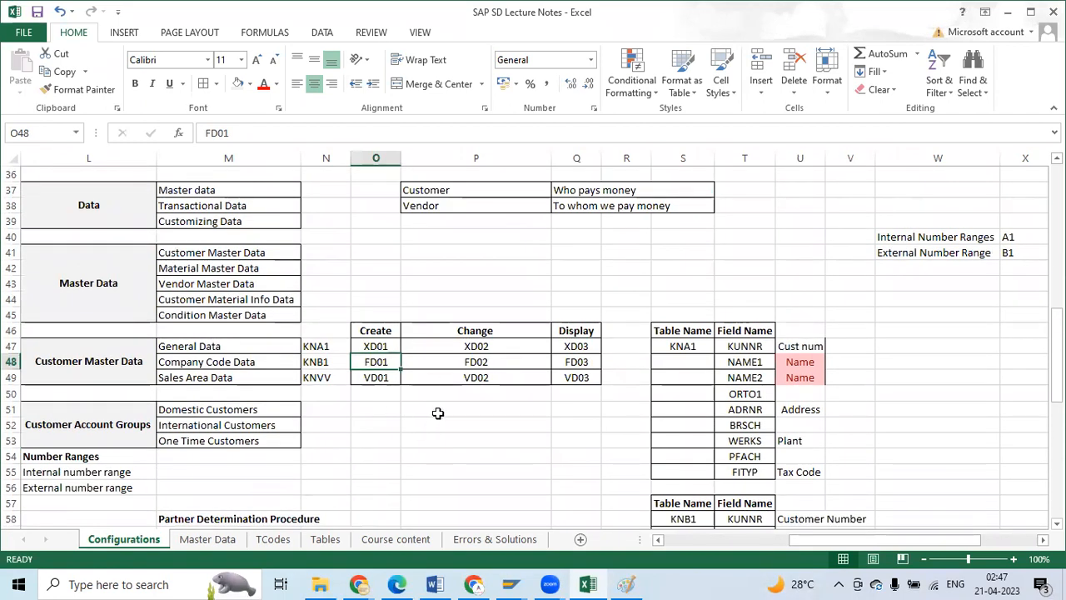
pyautogui.click(364, 377)
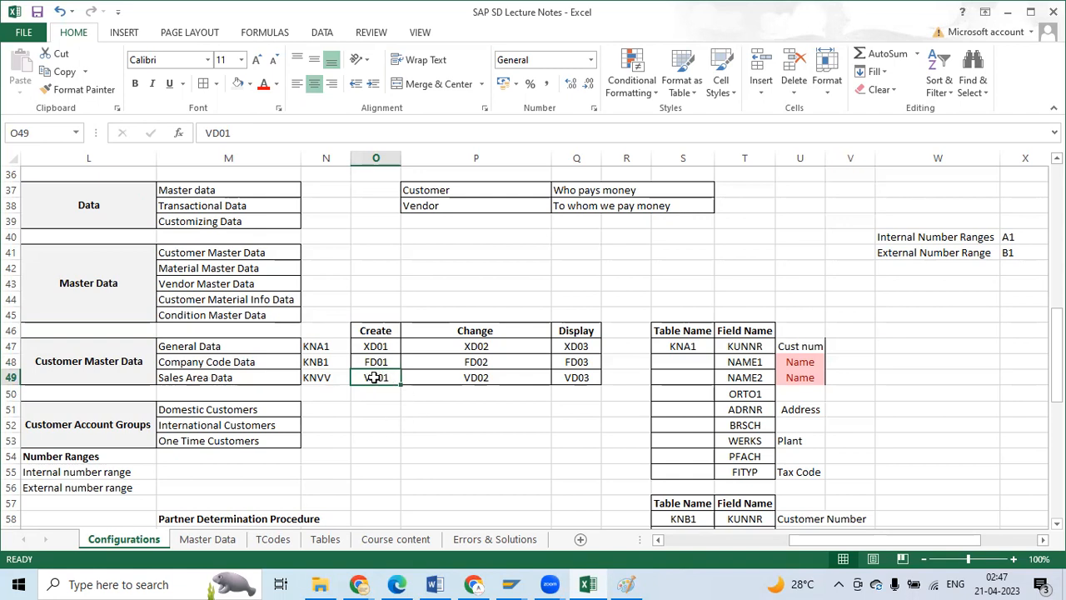
# Step: Review the customer master tables KNA1, KNB1 and KNVV and their field lists in the Configurations sheet
pyautogui.moveTo(317, 344); pyautogui.dragTo(320, 379)
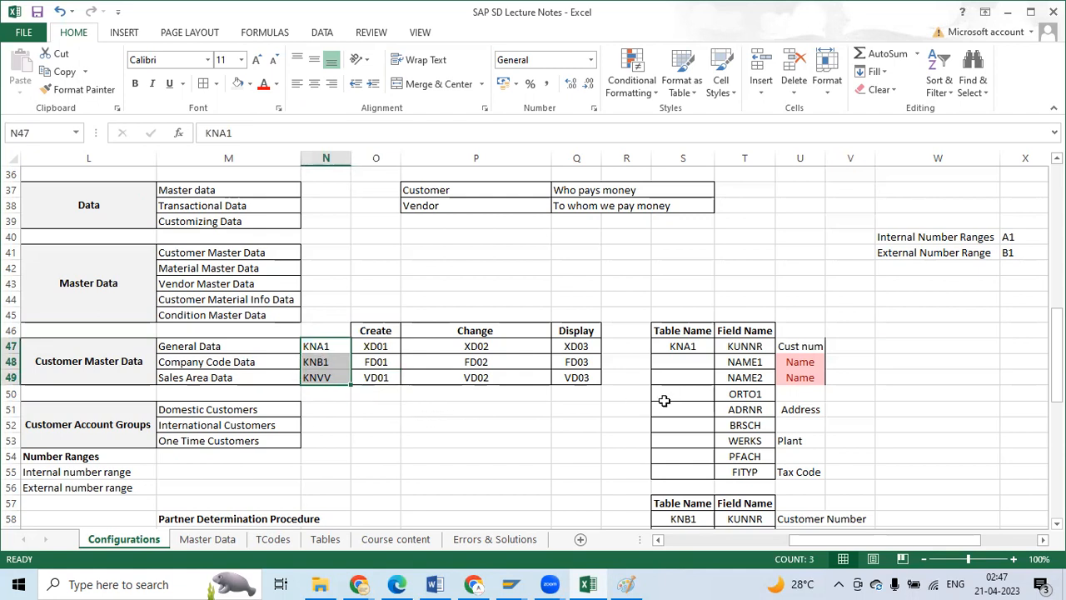
pyautogui.click(322, 347)
pyautogui.click(323, 362)
pyautogui.click(325, 377)
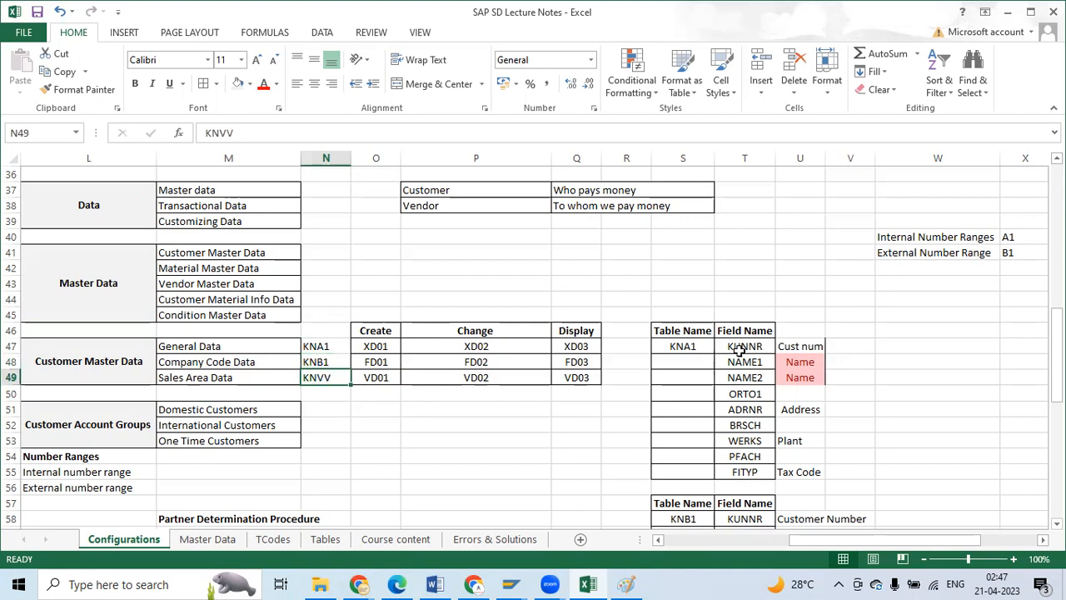
pyautogui.moveTo(749, 350); pyautogui.dragTo(744, 472)
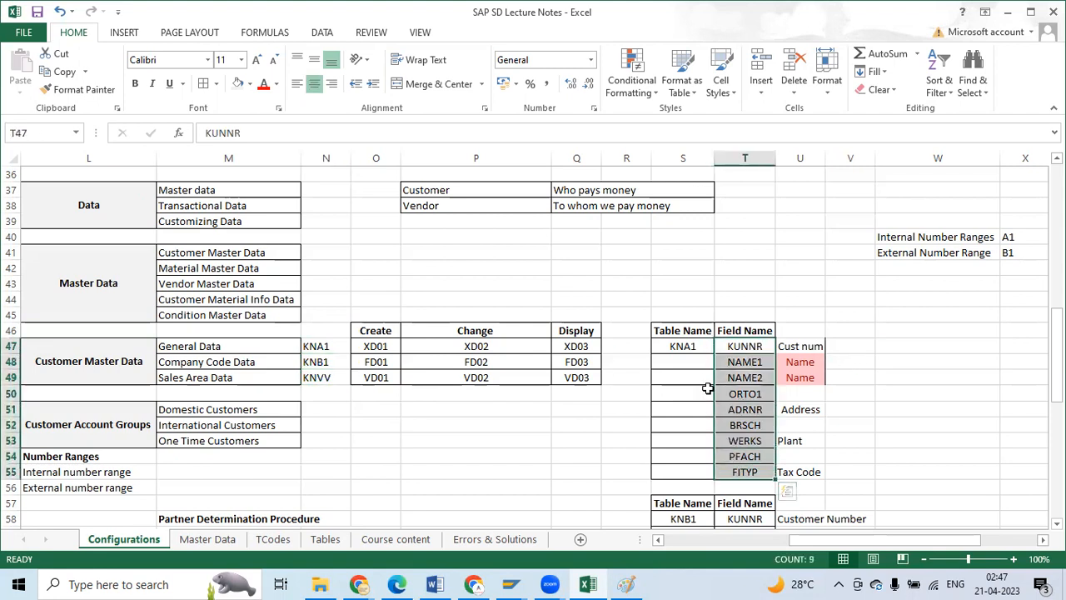
pyautogui.click(670, 348)
pyautogui.scroll(-3, 692, 375)
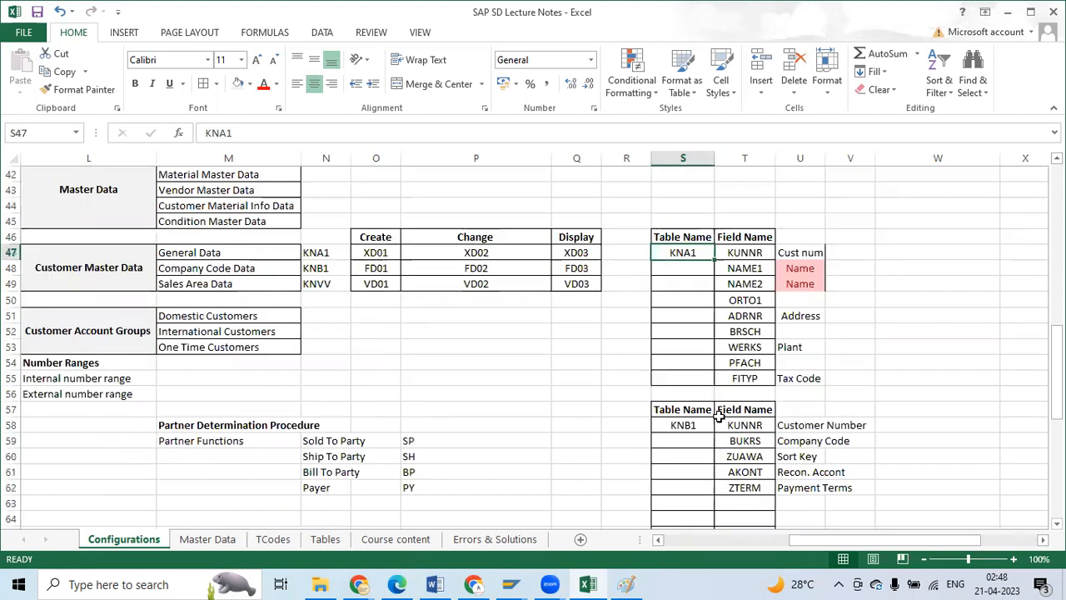
pyautogui.scroll(-6, 748, 437)
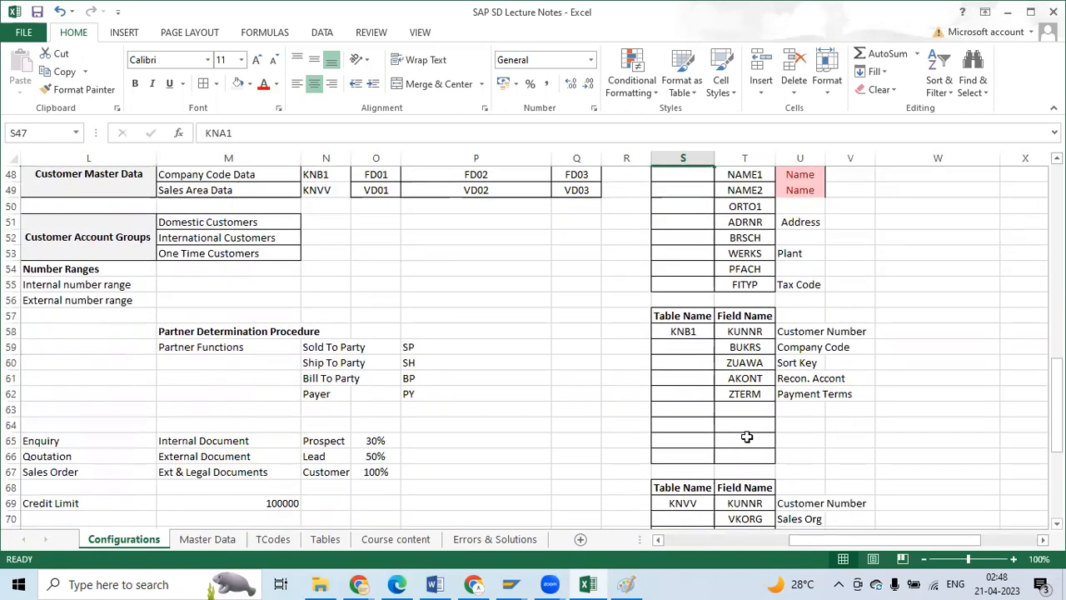
pyautogui.scroll(-1, 746, 437)
pyautogui.scroll(2, 745, 435)
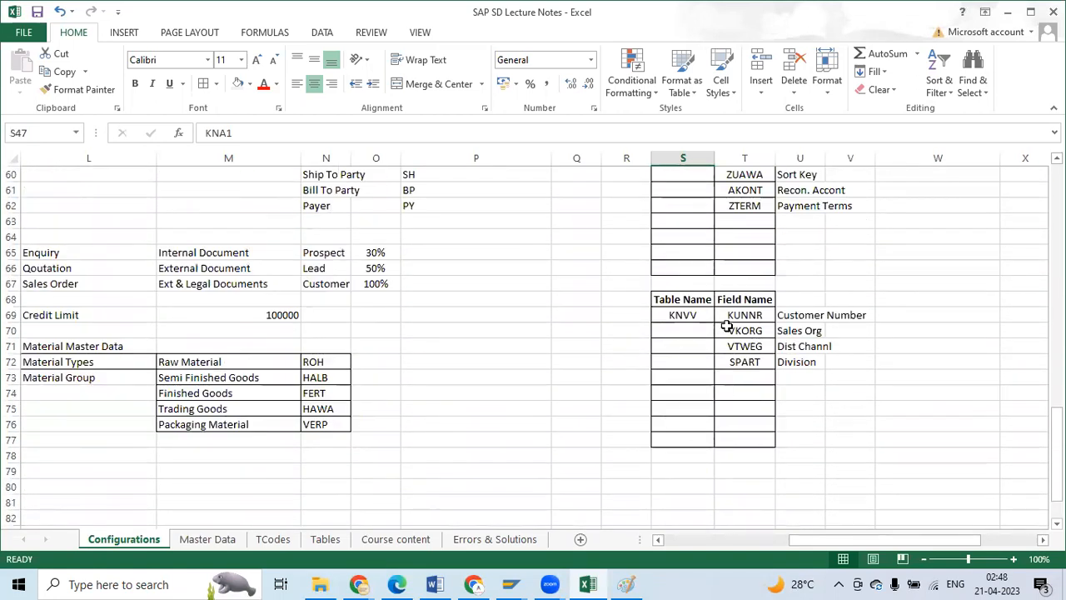
pyautogui.scroll(7, 821, 488)
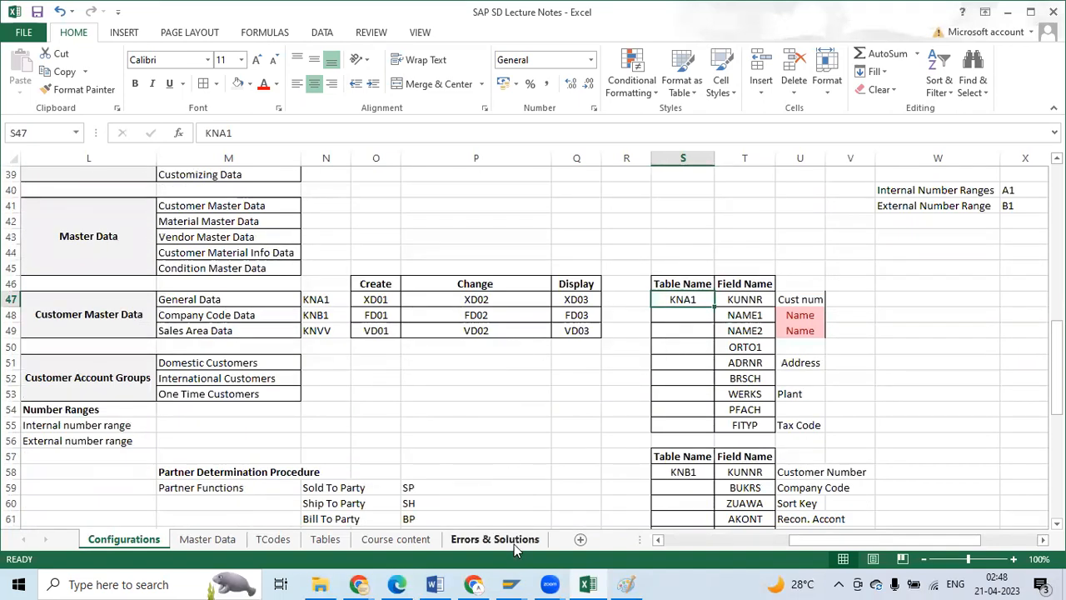
# Step: Switch back to SAP, close the open customer creation dialog and run transaction XD01 again
pyautogui.click(522, 583)
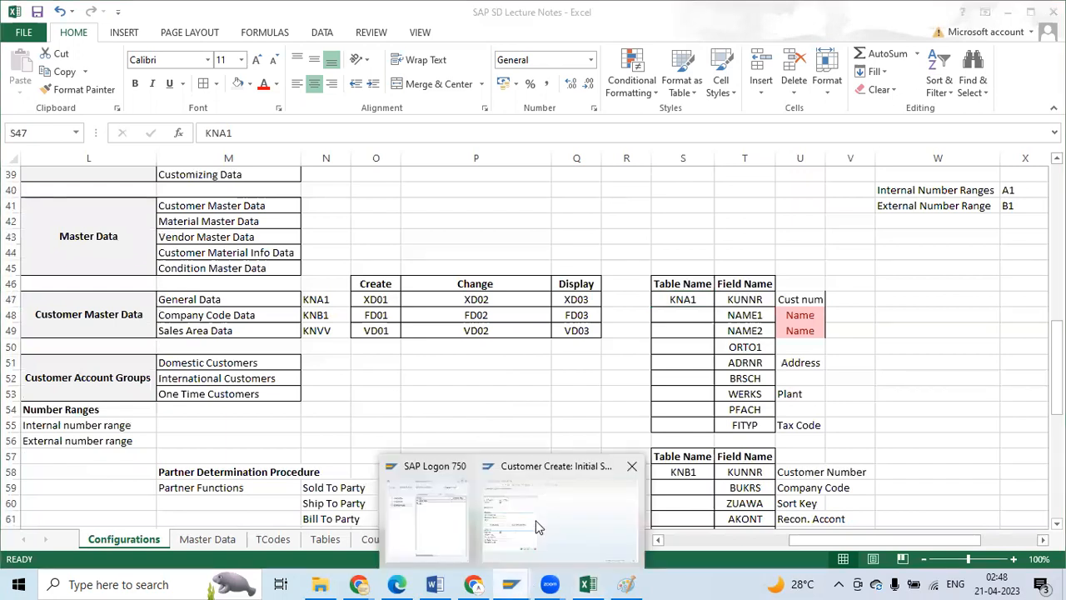
pyautogui.click(537, 527)
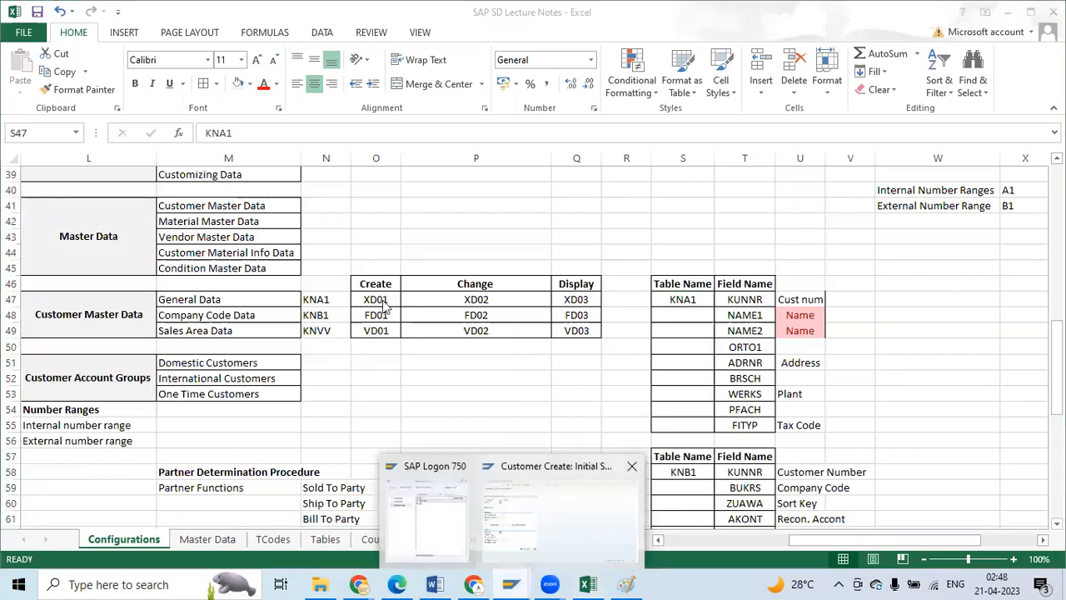
pyautogui.hotkey('alt', 'Tab')
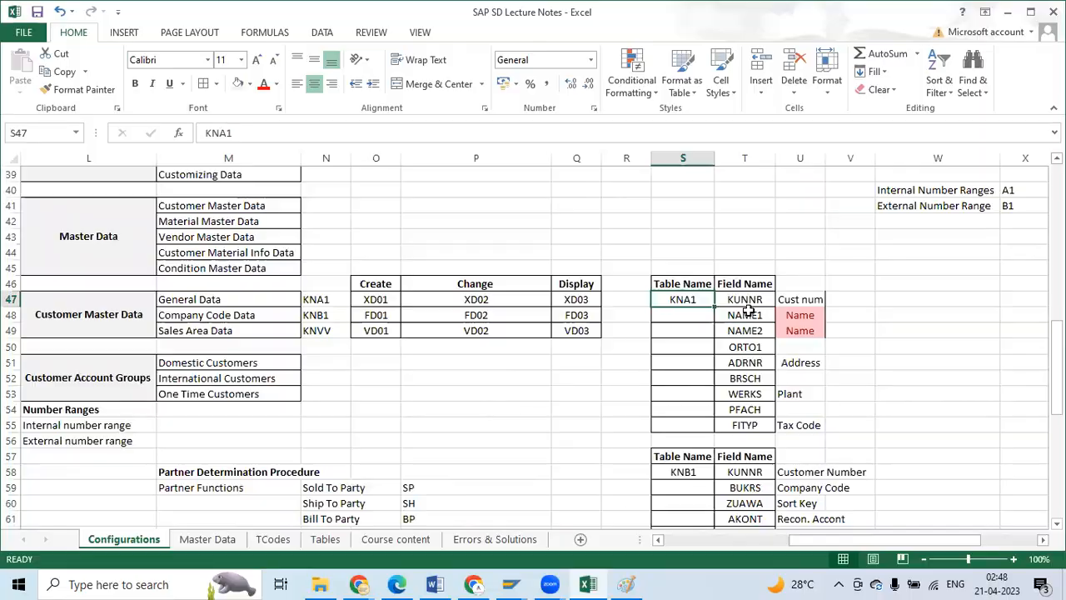
pyautogui.hotkey('alt', 'Tab')
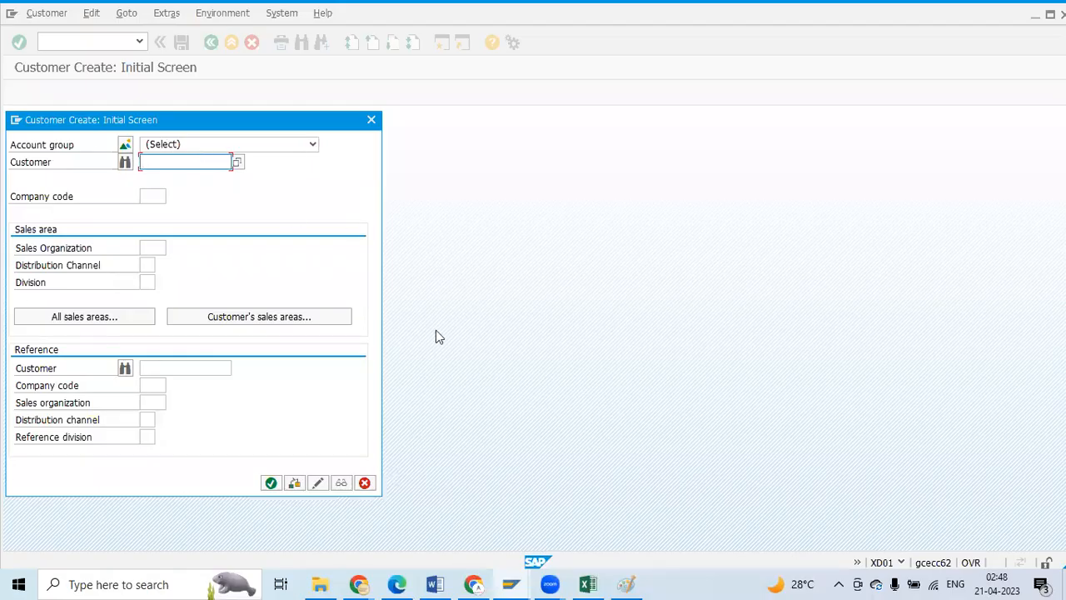
pyautogui.click(372, 119)
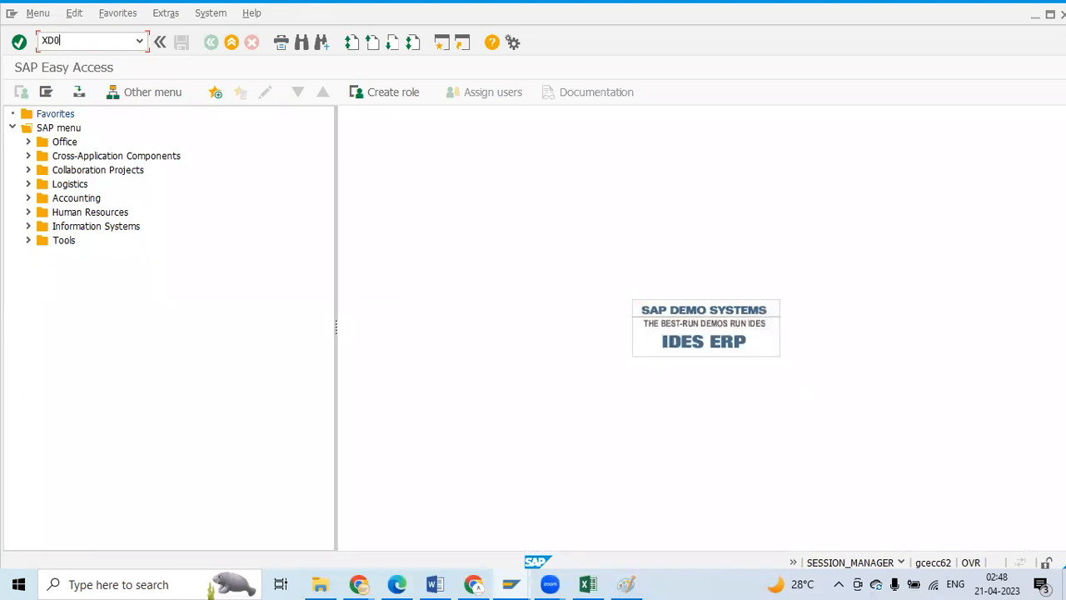
pyautogui.press('Return')
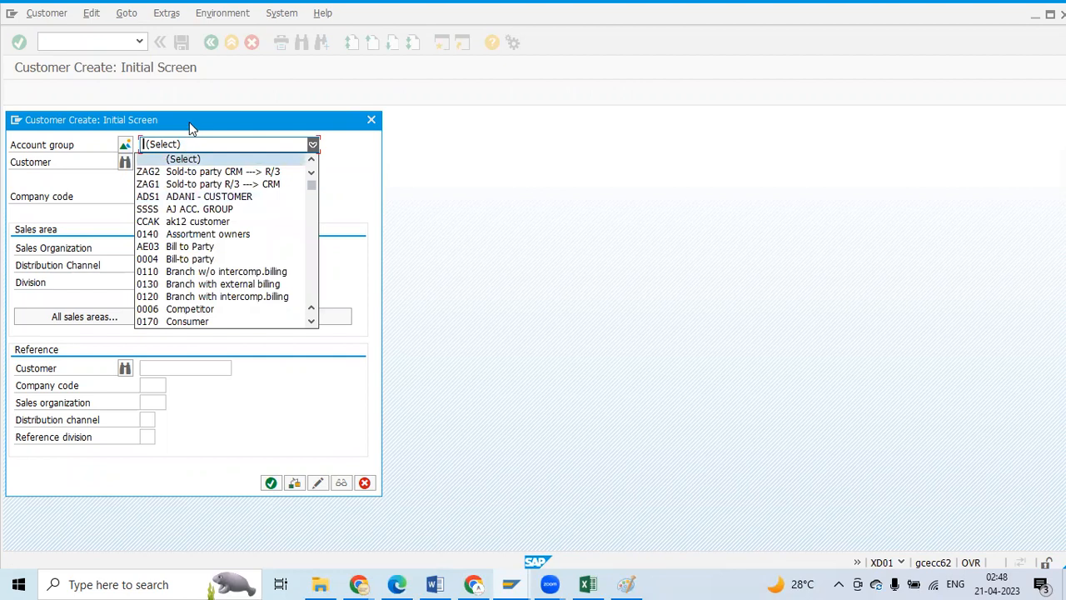
# Step: Select account group P100 Domestic Customer (PE01) for the new customer and enter company code PE01
pyautogui.scroll(-2, 177, 285)
pyautogui.scroll(-8, 177, 285)
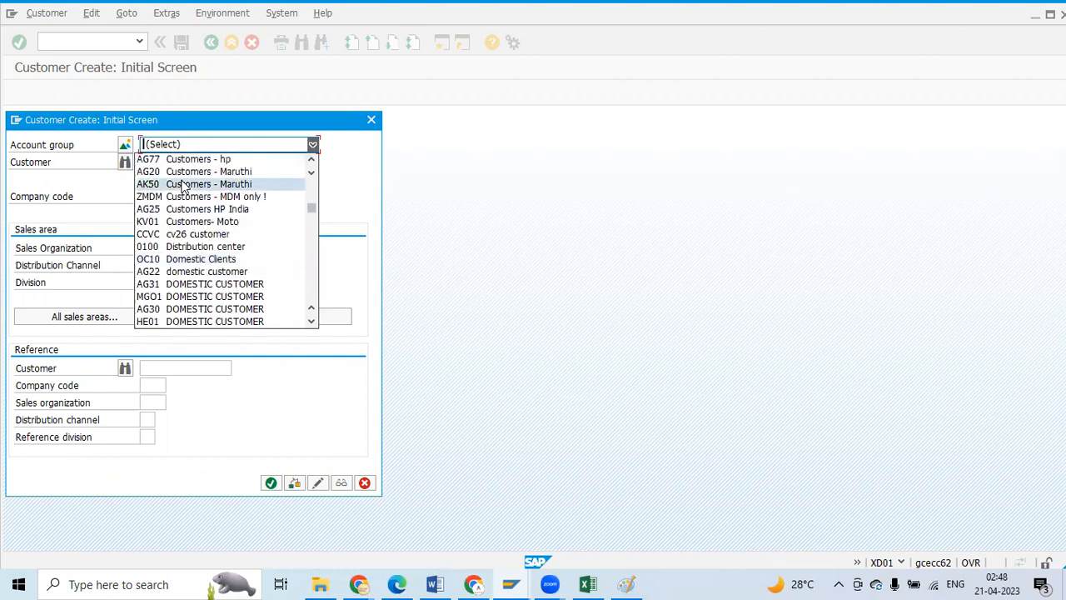
pyautogui.scroll(-4, 172, 313)
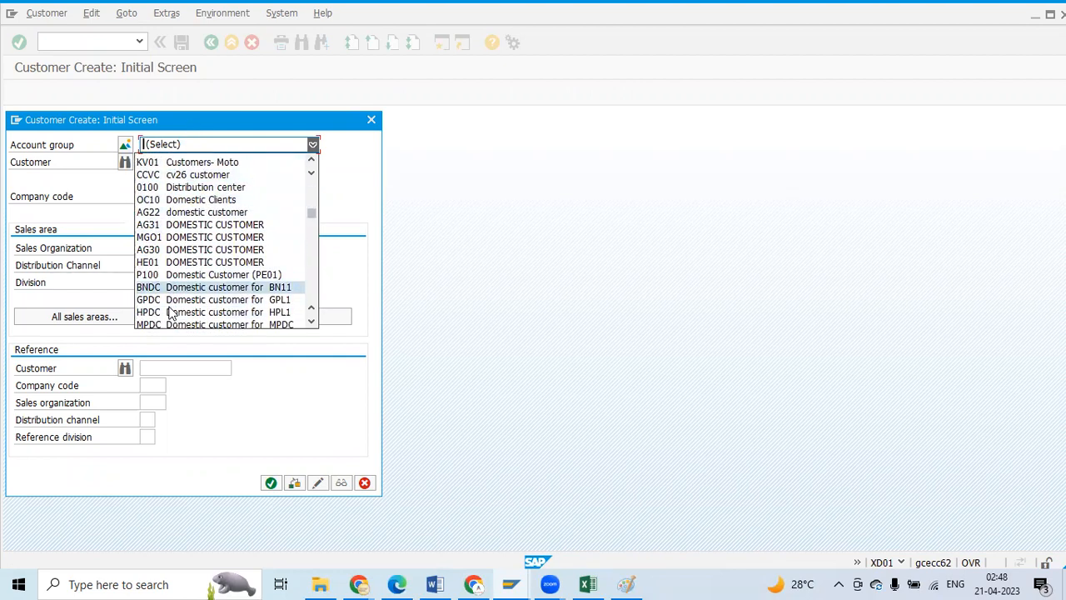
pyautogui.scroll(3, 171, 312)
pyautogui.scroll(2, 172, 313)
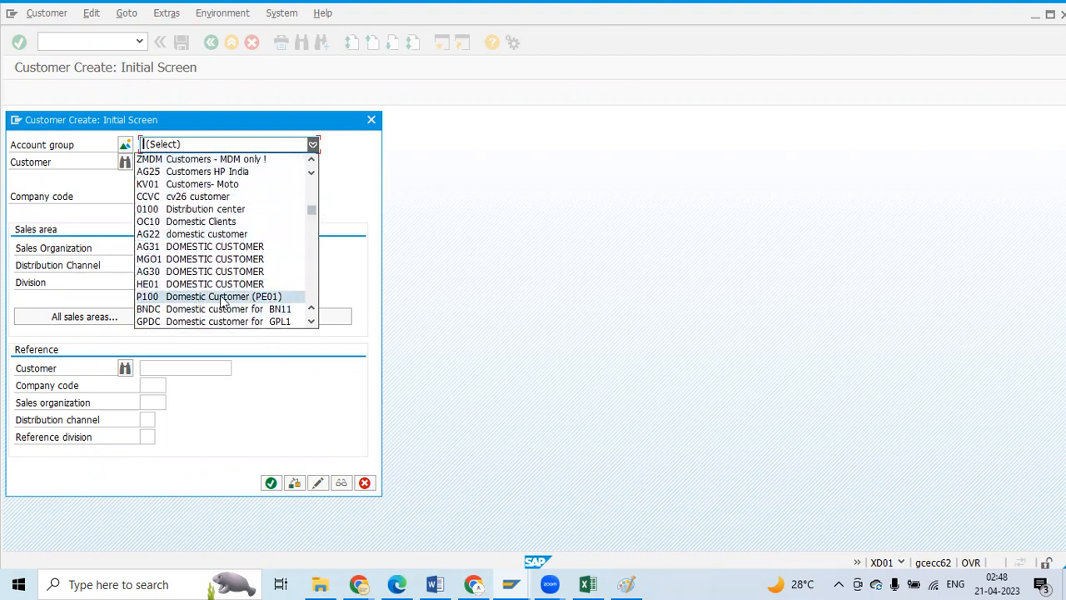
pyautogui.click(139, 300)
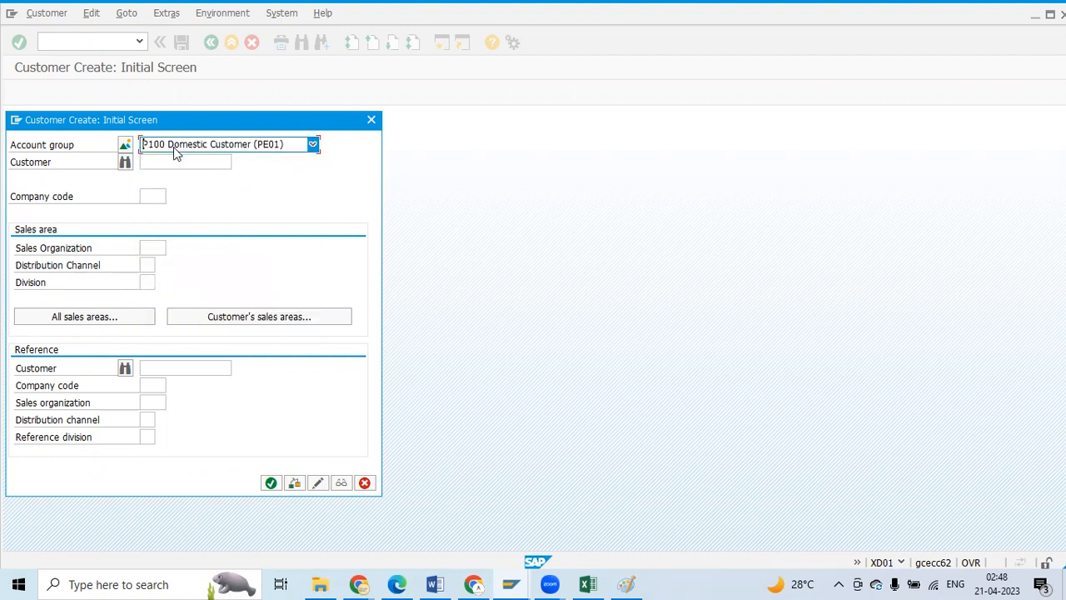
pyautogui.click(155, 164)
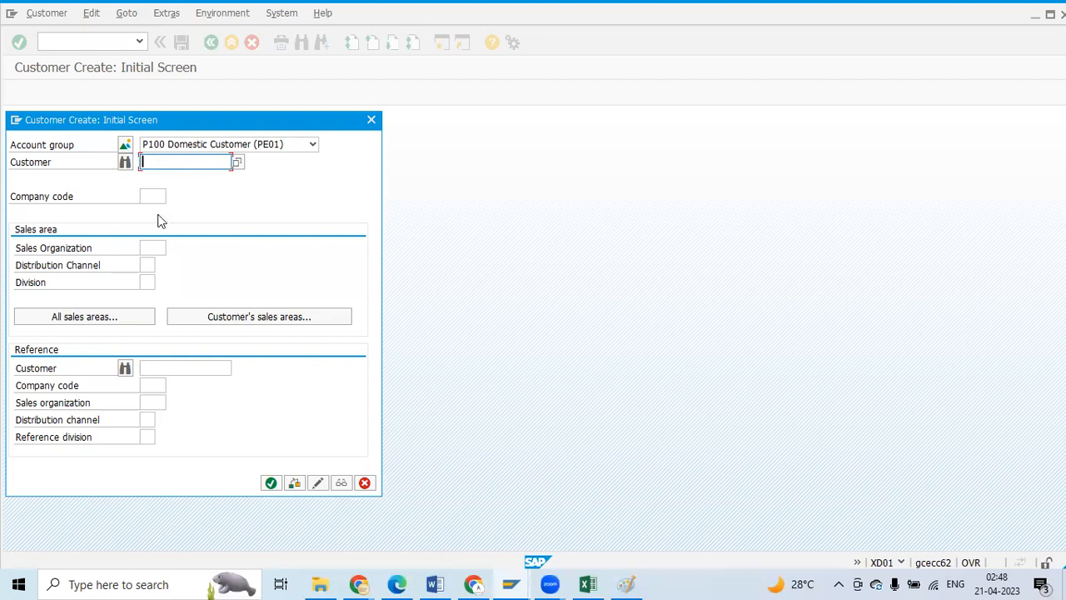
pyautogui.click(156, 194)
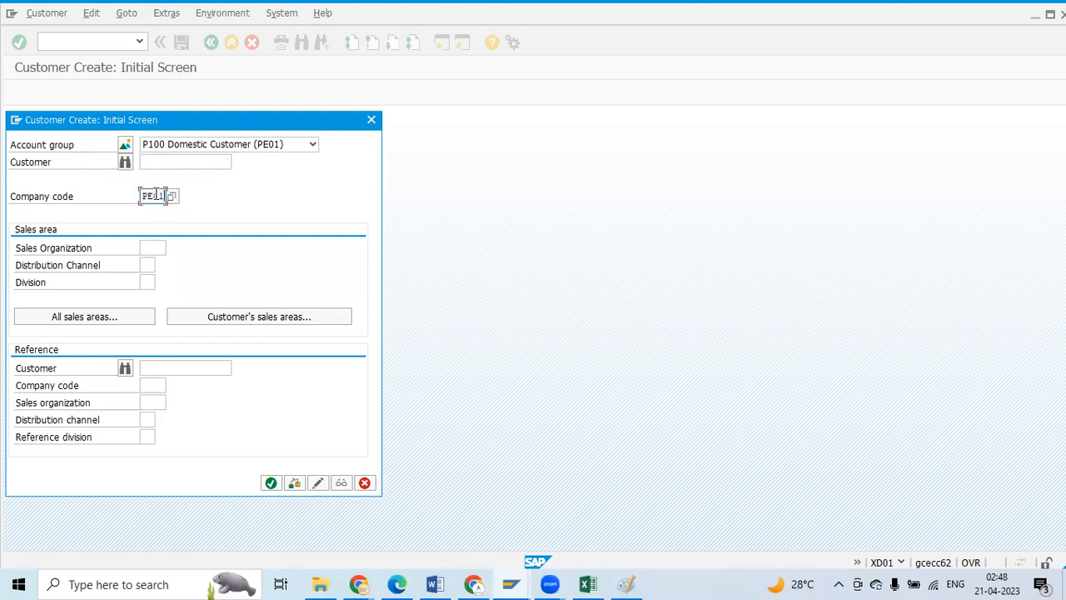
# Step: Copy sales organization P100 from the Configurations sheet in Excel and paste it into the SAP customer creation dialog
pyautogui.click(152, 247)
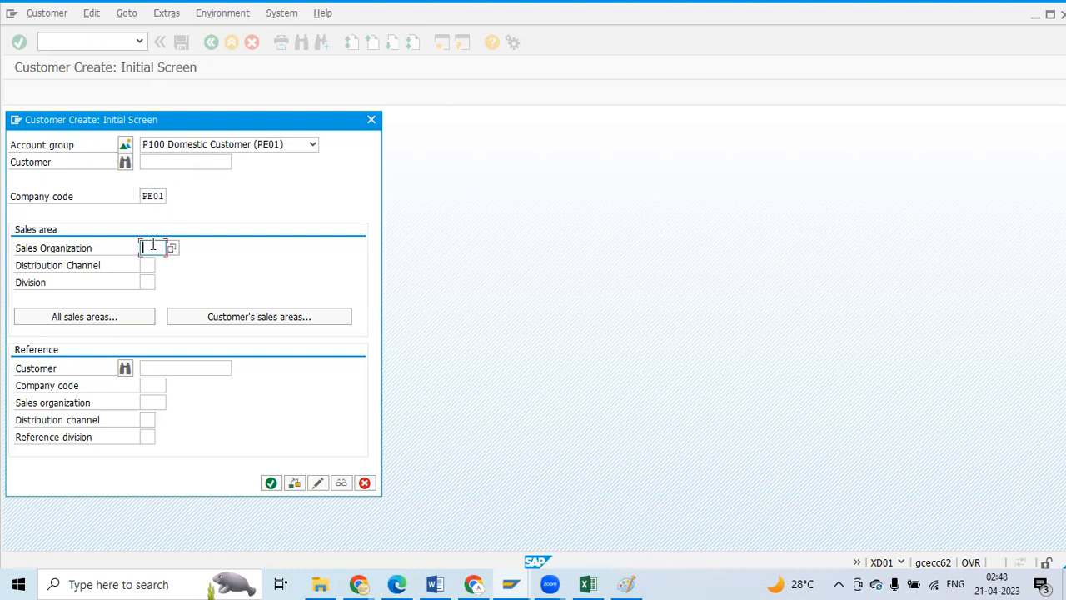
pyautogui.hotkey('alt', 'Tab')
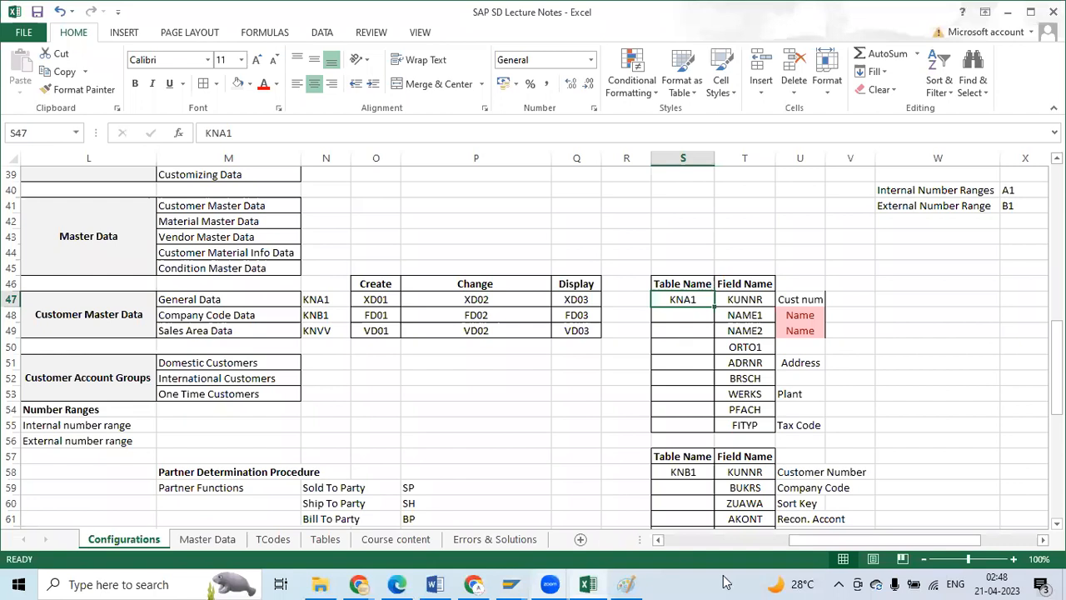
pyautogui.scroll(10, 833, 500)
pyautogui.moveTo(866, 540); pyautogui.dragTo(648, 545)
pyautogui.scroll(3, 168, 364)
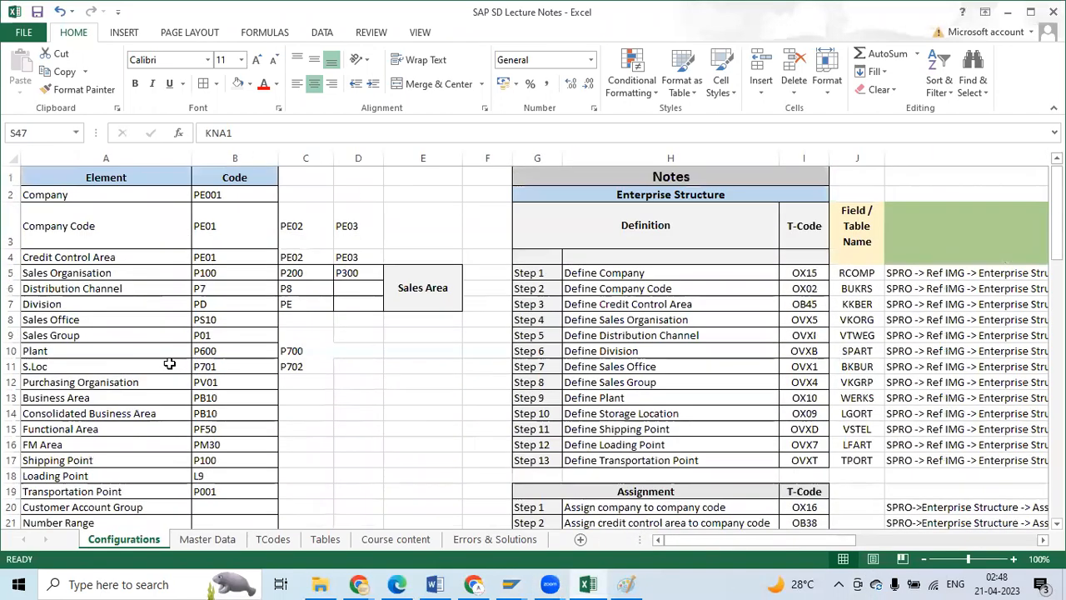
pyautogui.click(207, 273)
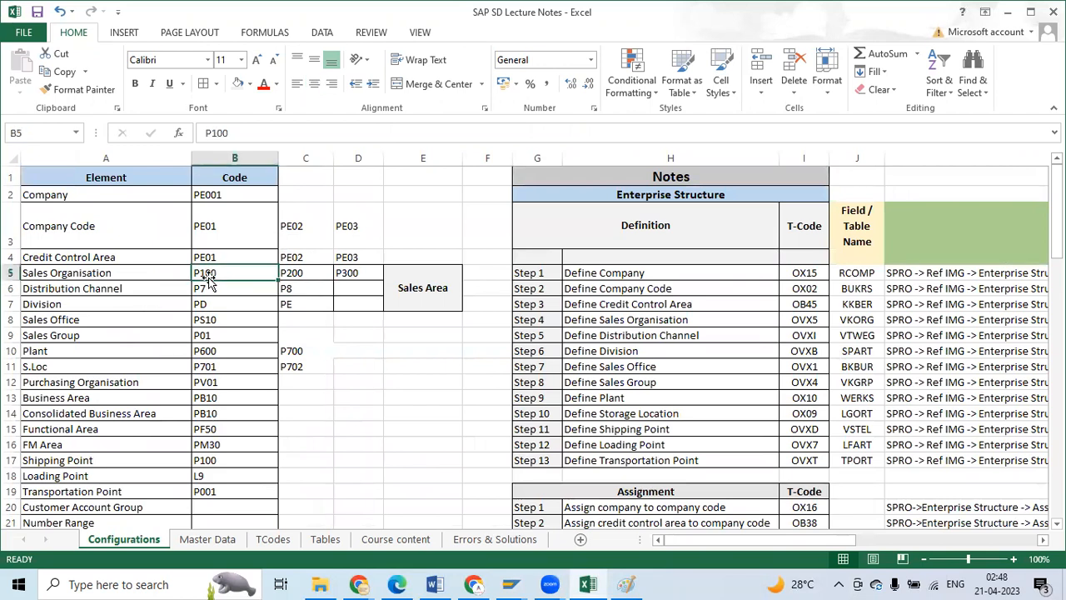
pyautogui.hotkey('ctrl', 'c')
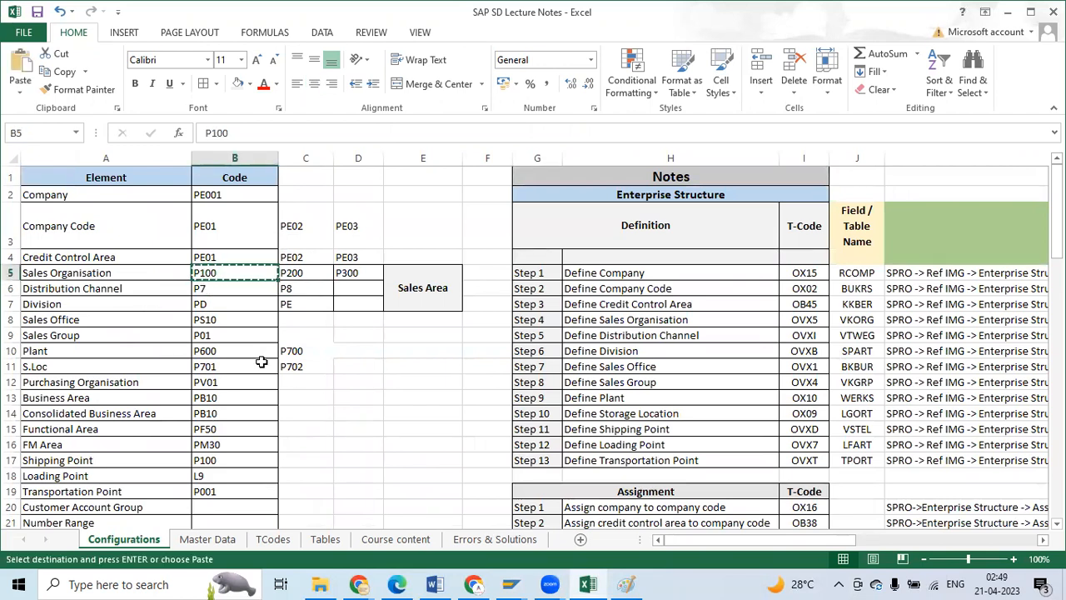
pyautogui.hotkey('alt', 'Tab')
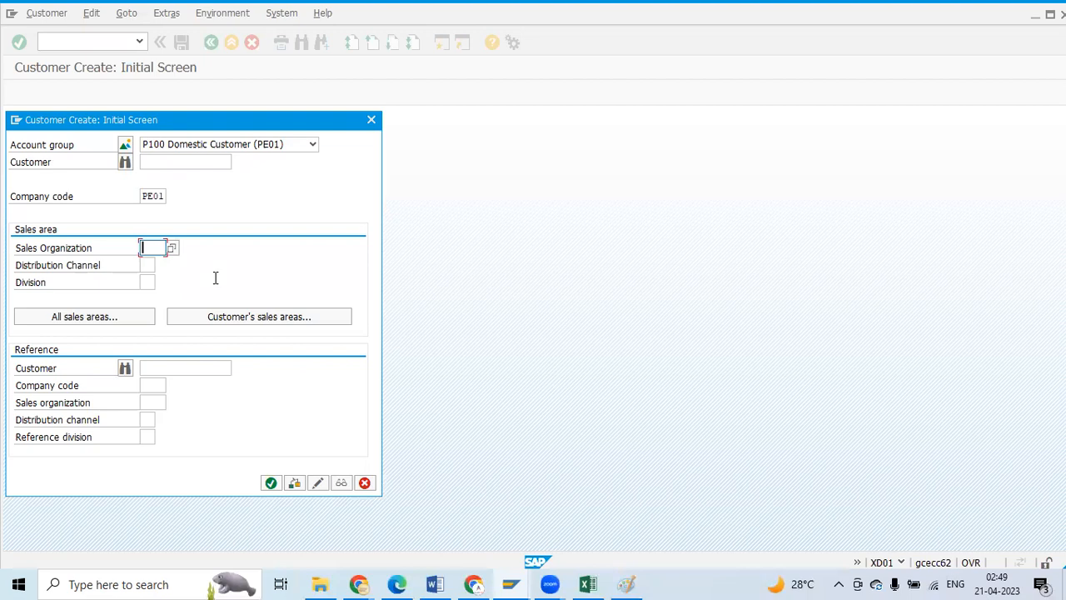
pyautogui.hotkey('ctrl', 'v')
# Step: Copy distribution channel P7 from the Excel workbook and paste it into the Distribution Channel field in SAP
pyautogui.click(144, 265)
pyautogui.hotkey('alt', 'Tab')
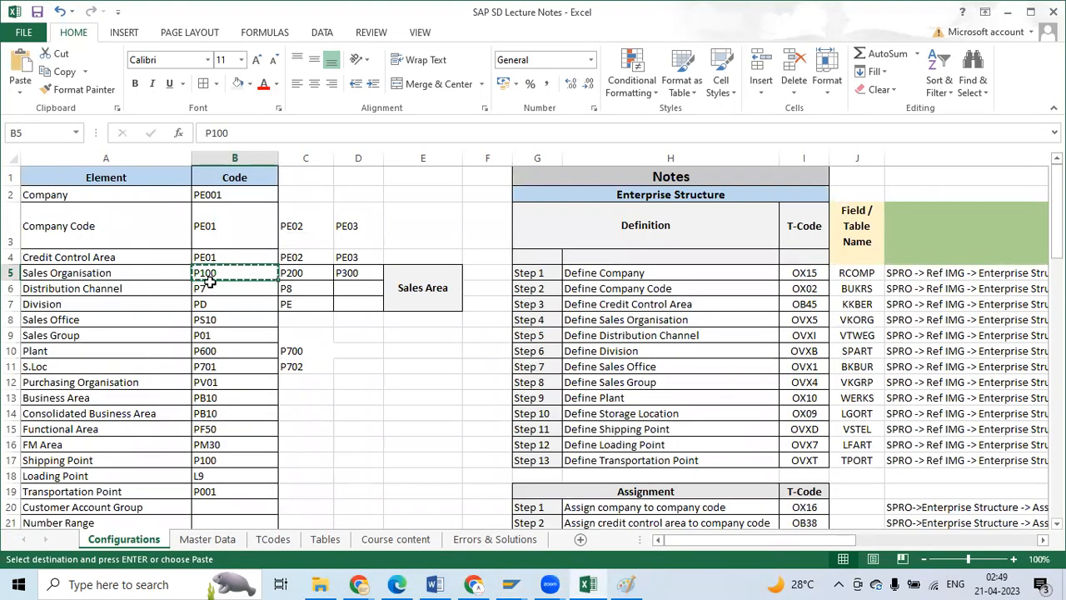
pyautogui.click(208, 291)
pyautogui.hotkey('ctrl', 'c')
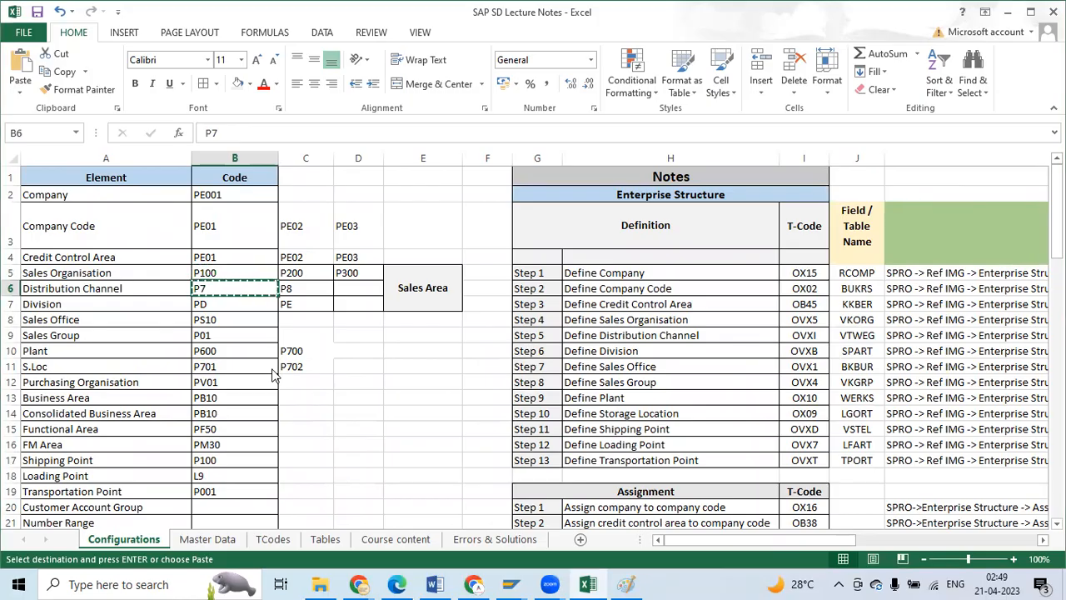
pyautogui.hotkey('alt', 'Tab')
pyautogui.hotkey('ctrl', 'v')
# Step: Copy division PD from the Excel workbook into SAP and try to continue creating the customer for sales area P100, P7, PD
pyautogui.click(145, 282)
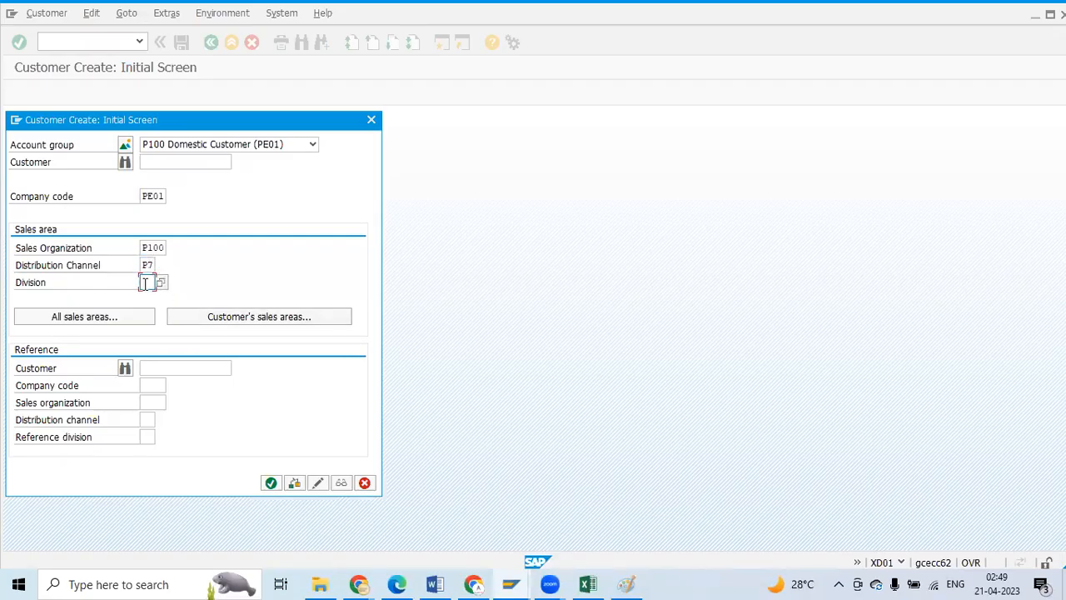
pyautogui.hotkey('alt', 'Tab')
pyautogui.click(206, 305)
pyautogui.hotkey('ctrl', 'c')
pyautogui.hotkey('alt', 'Tab')
pyautogui.hotkey('ctrl', 'v')
pyautogui.click(271, 483)
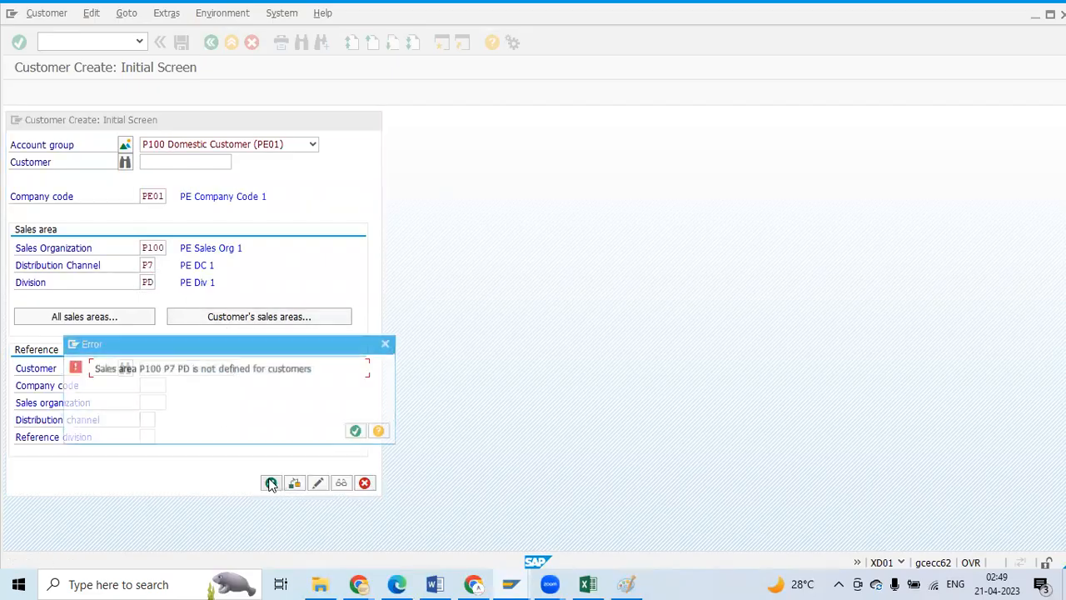
pyautogui.click(357, 431)
# Step: Switch to Excel and check the sales organisation, distribution channel and division codes against those entered in SAP
pyautogui.hotkey('alt', 'Tab')
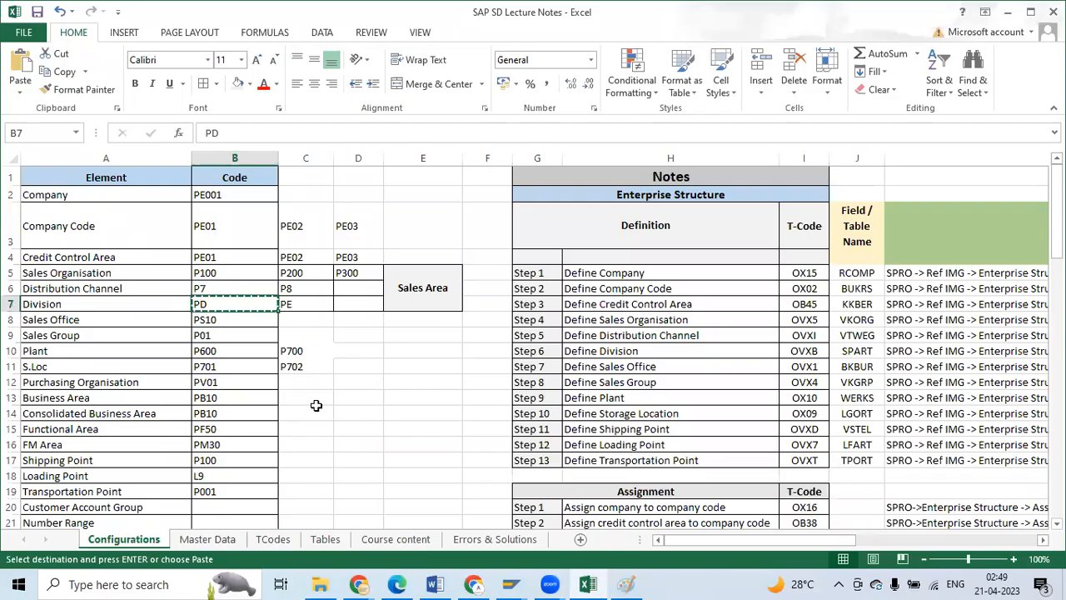
pyautogui.hotkey('alt', 'Tab')
pyautogui.hotkey('alt', 'Tab')
pyautogui.click(206, 274)
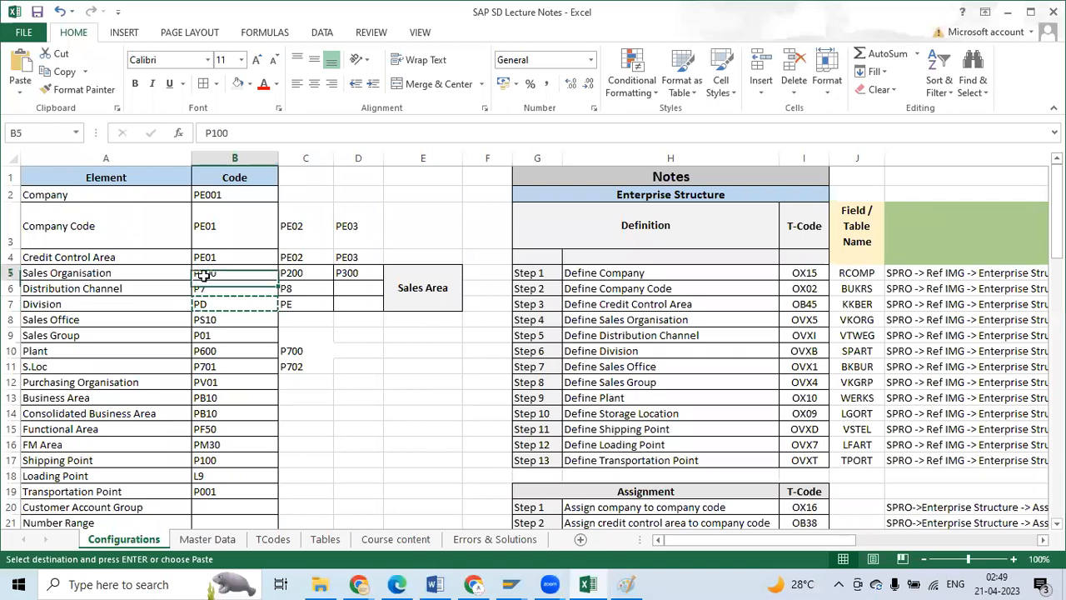
pyautogui.click(203, 285)
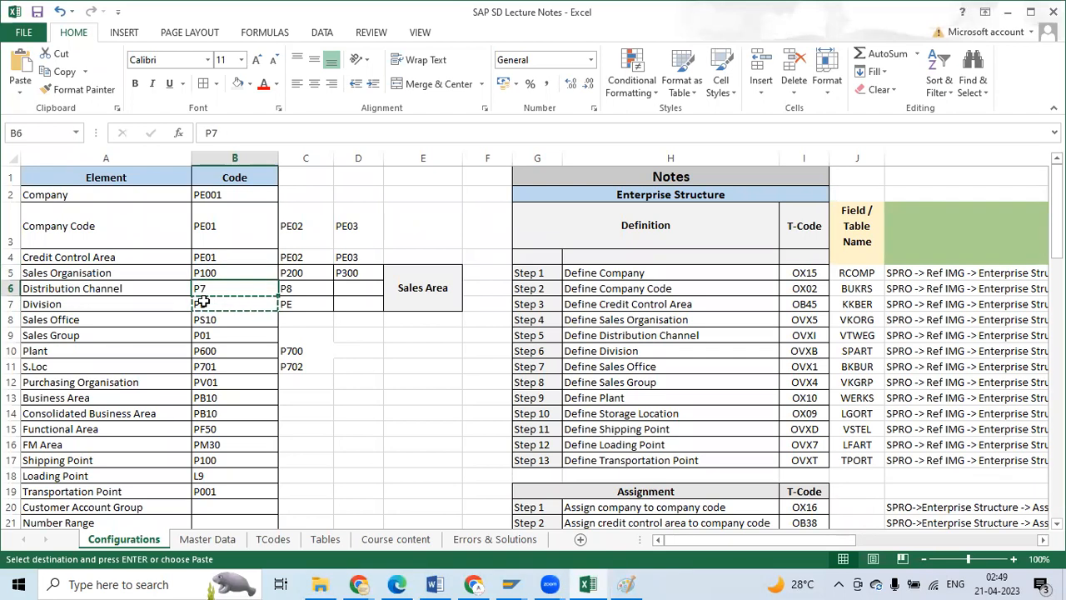
pyautogui.click(205, 303)
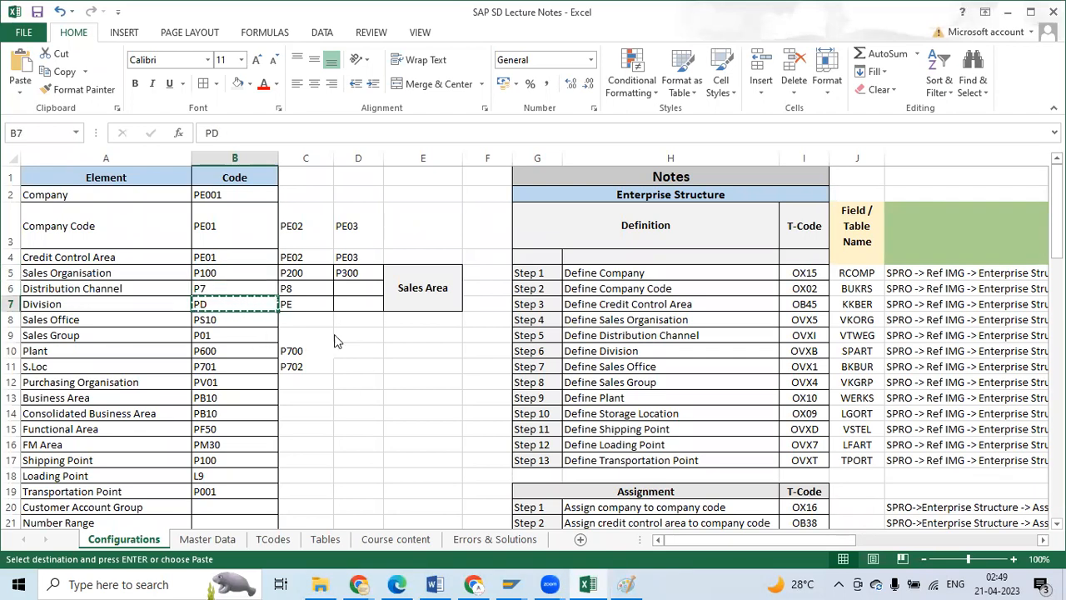
# Step: Switch back to SAP, close the customer creation dialog and return to the SAP Easy Access screen
pyautogui.hotkey('alt', 'Tab')
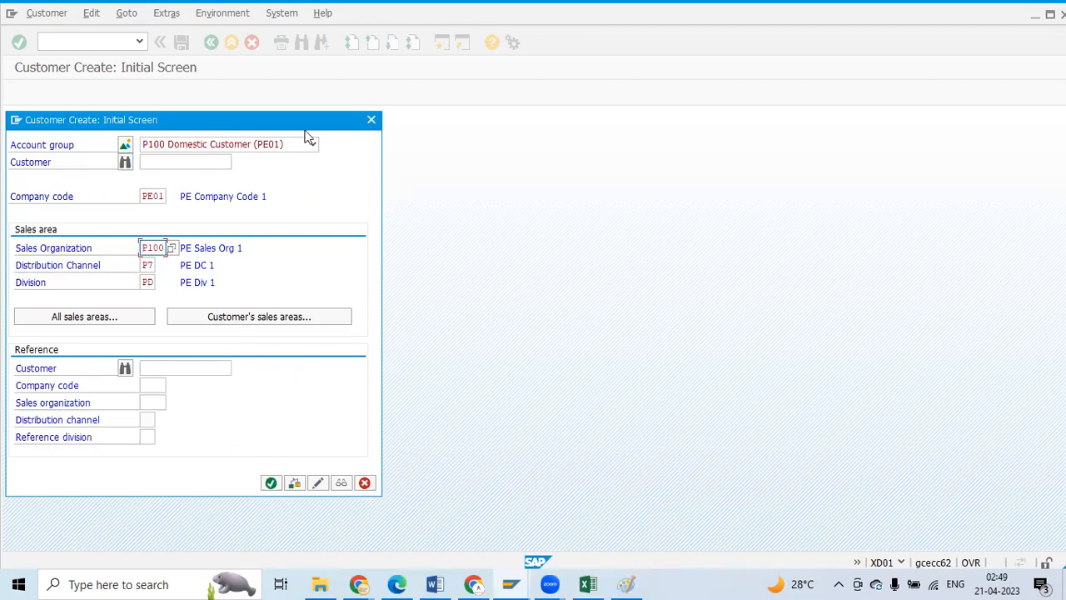
pyautogui.click(372, 119)
pyautogui.write('/n')
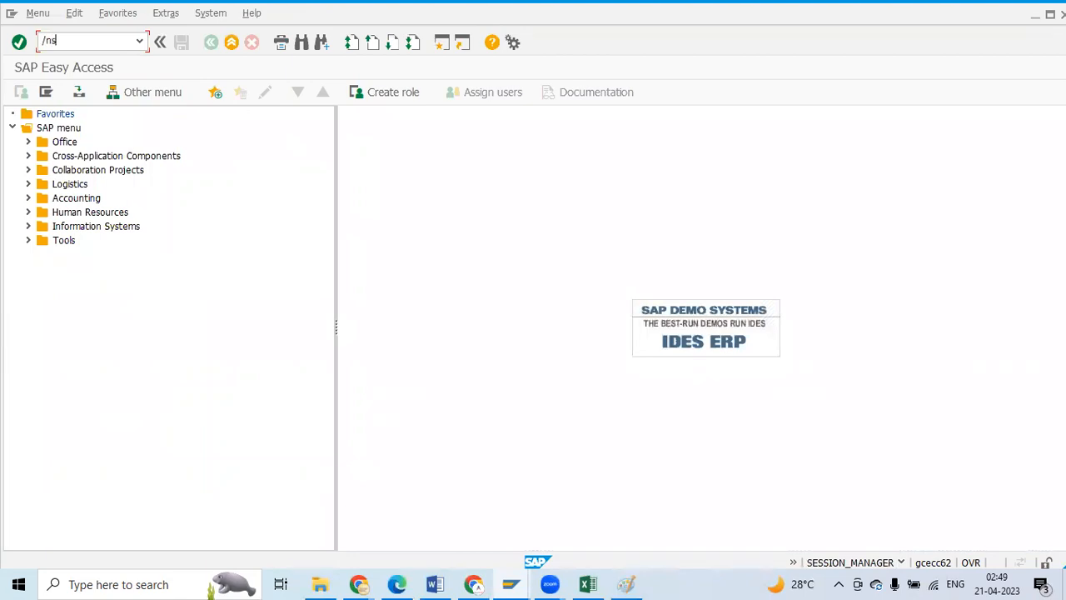
pyautogui.click(222, 13)
pyautogui.click(397, 326)
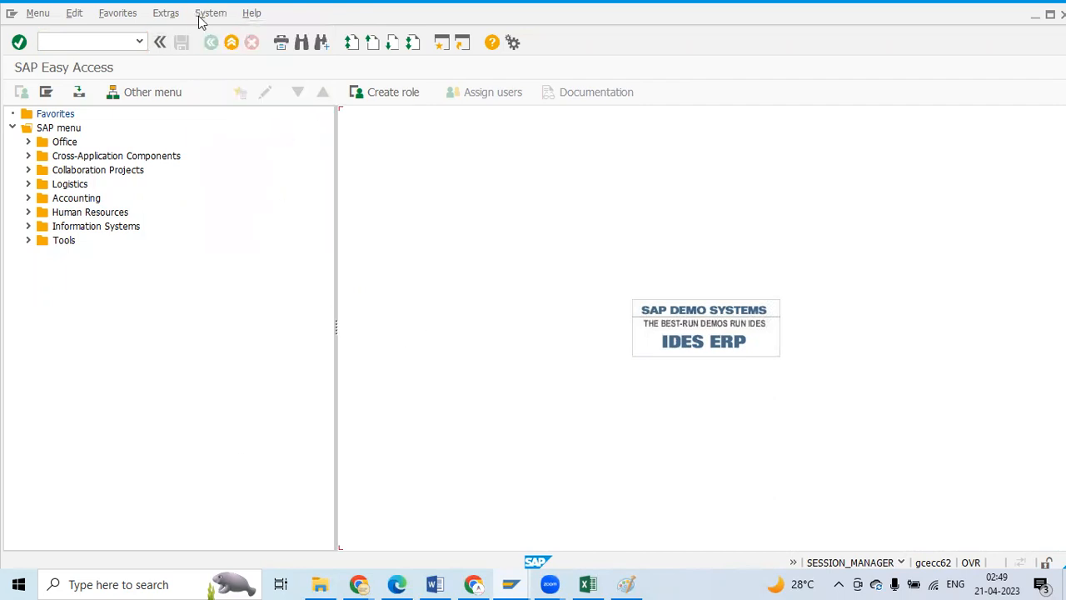